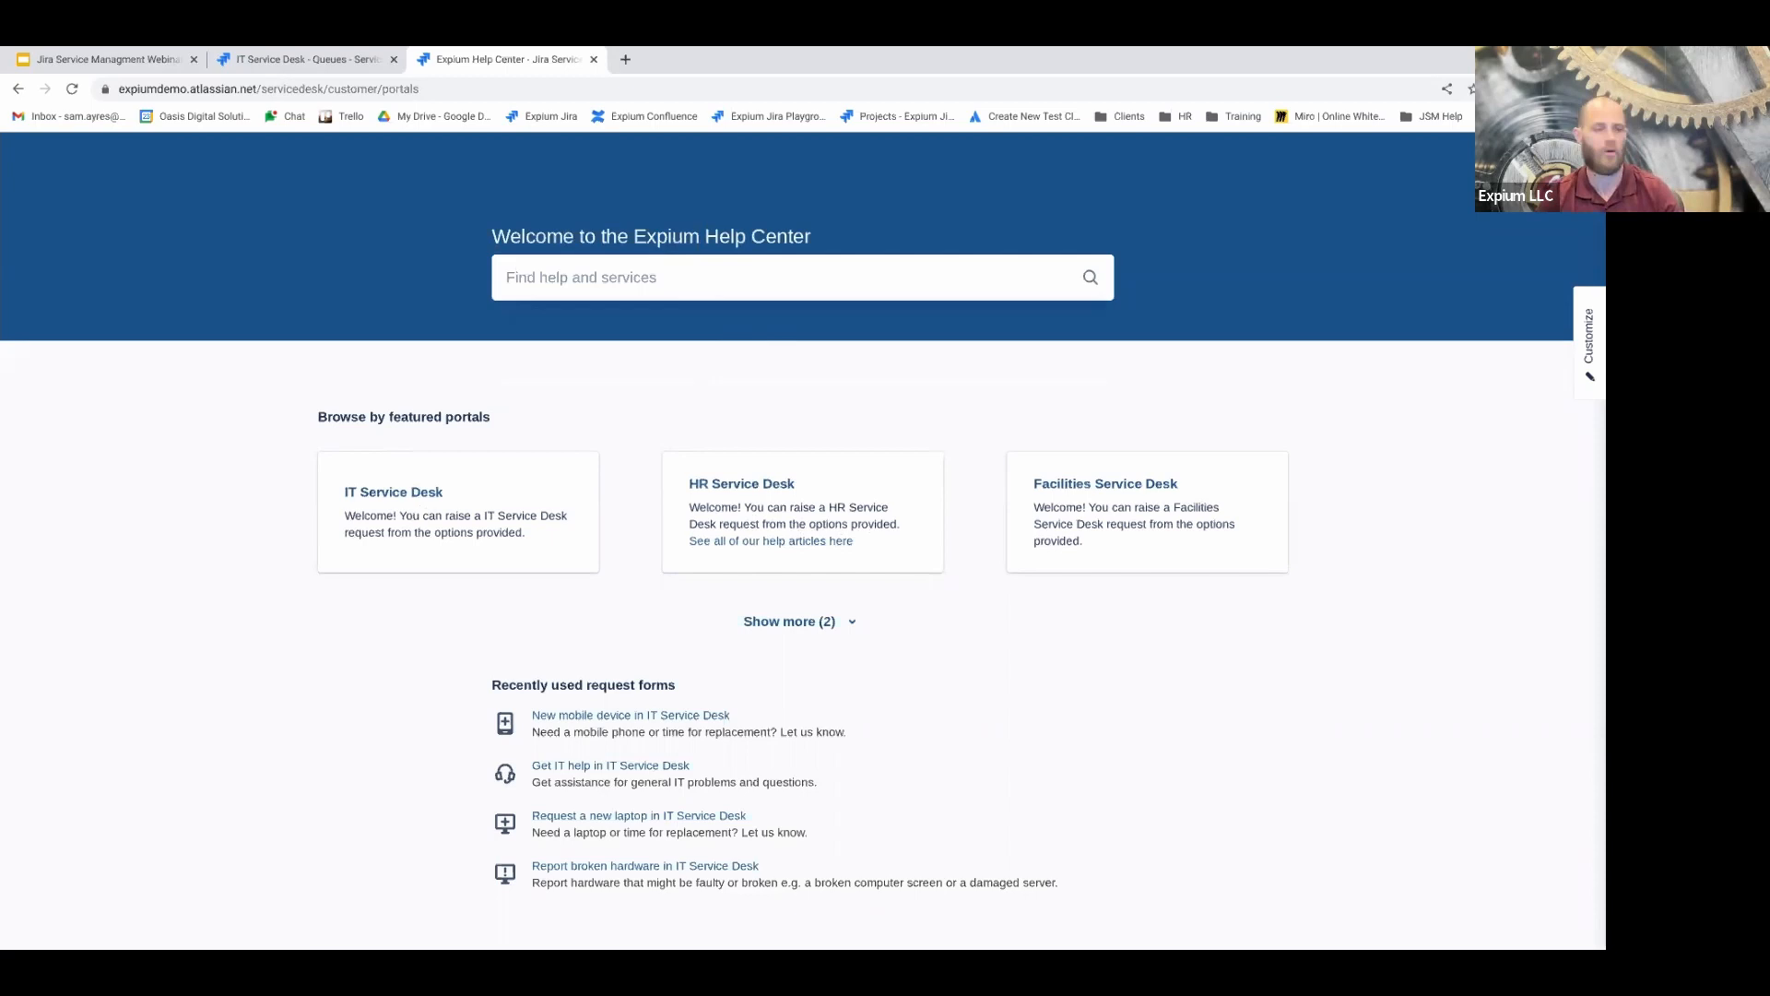
Search the help center for 'hardware', then 'vpn not working', and return home
left_click(651, 294)
type("hardware")
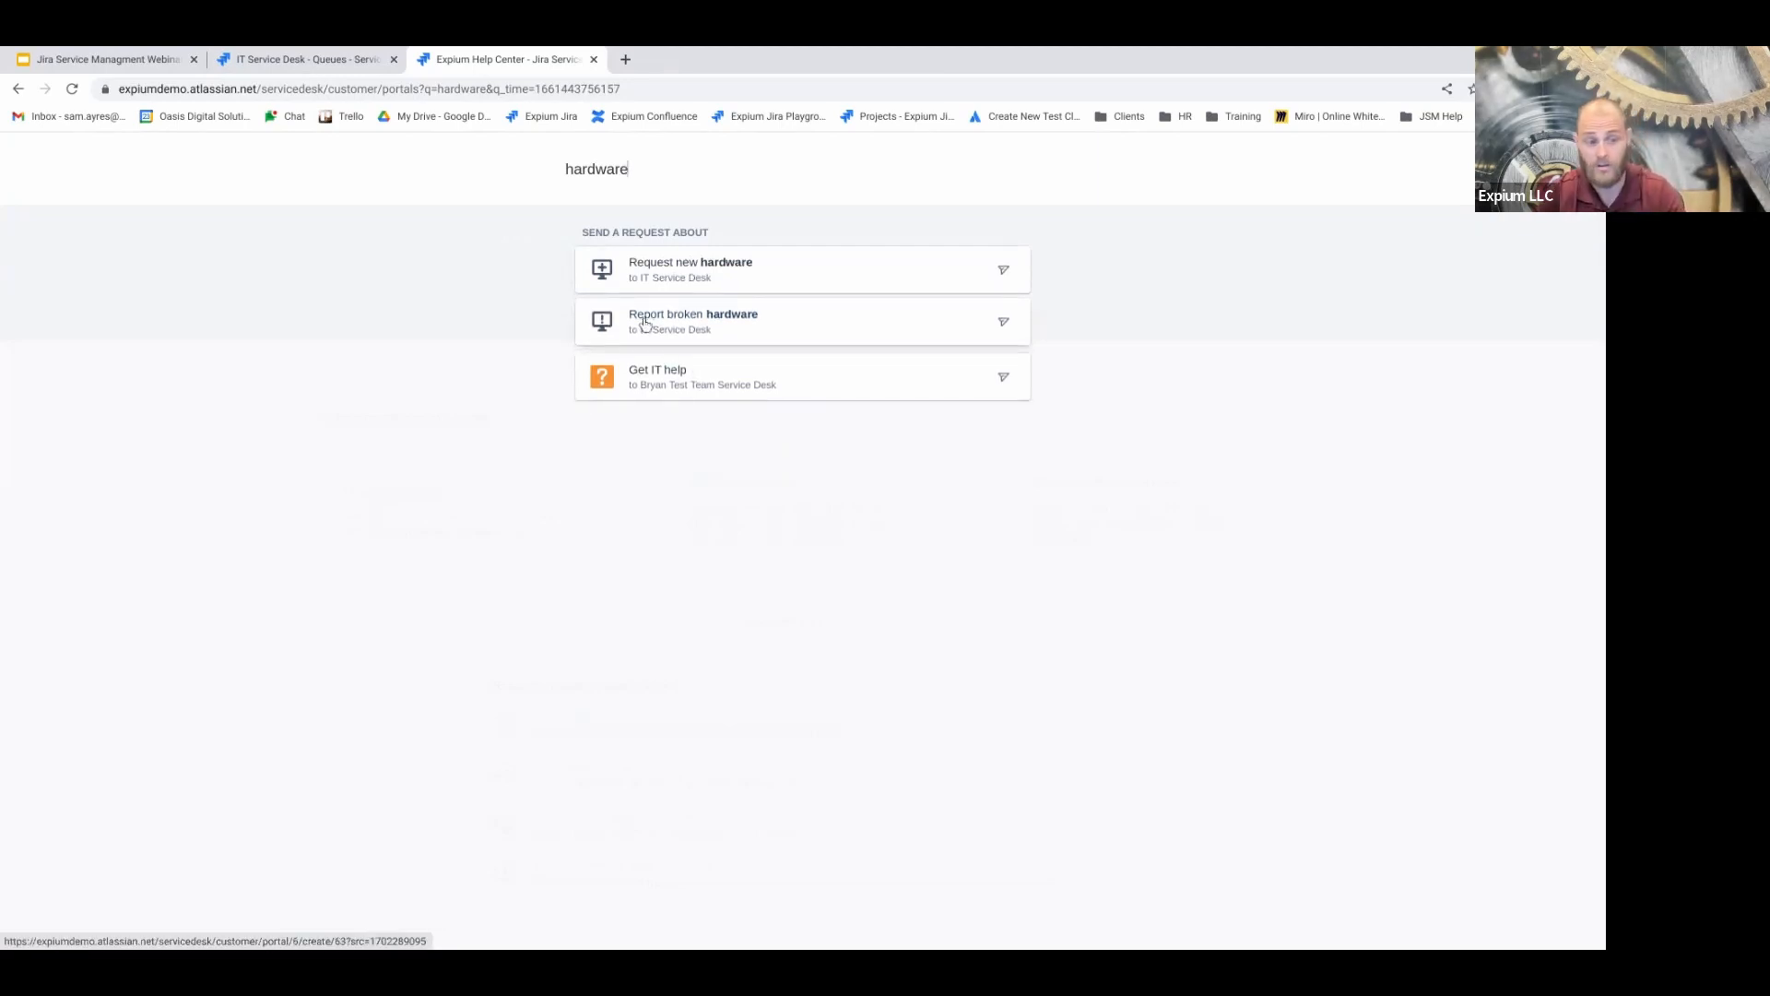
double_click(659, 173)
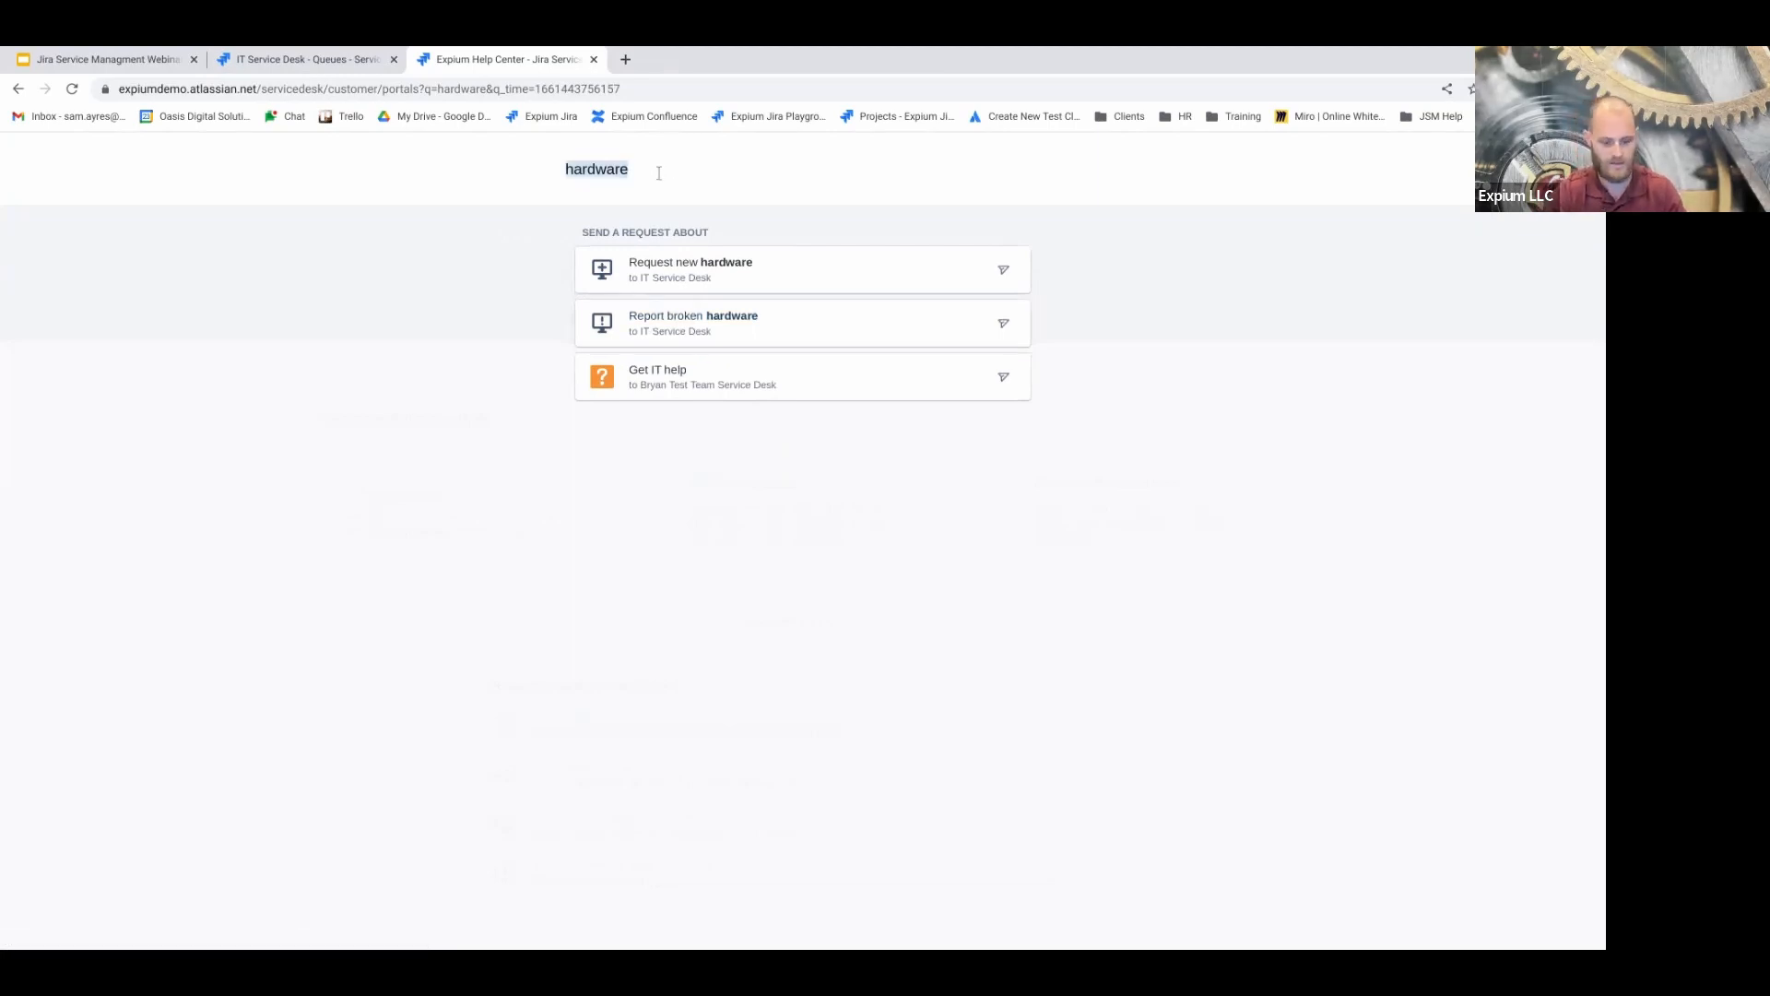
type("vpn not working")
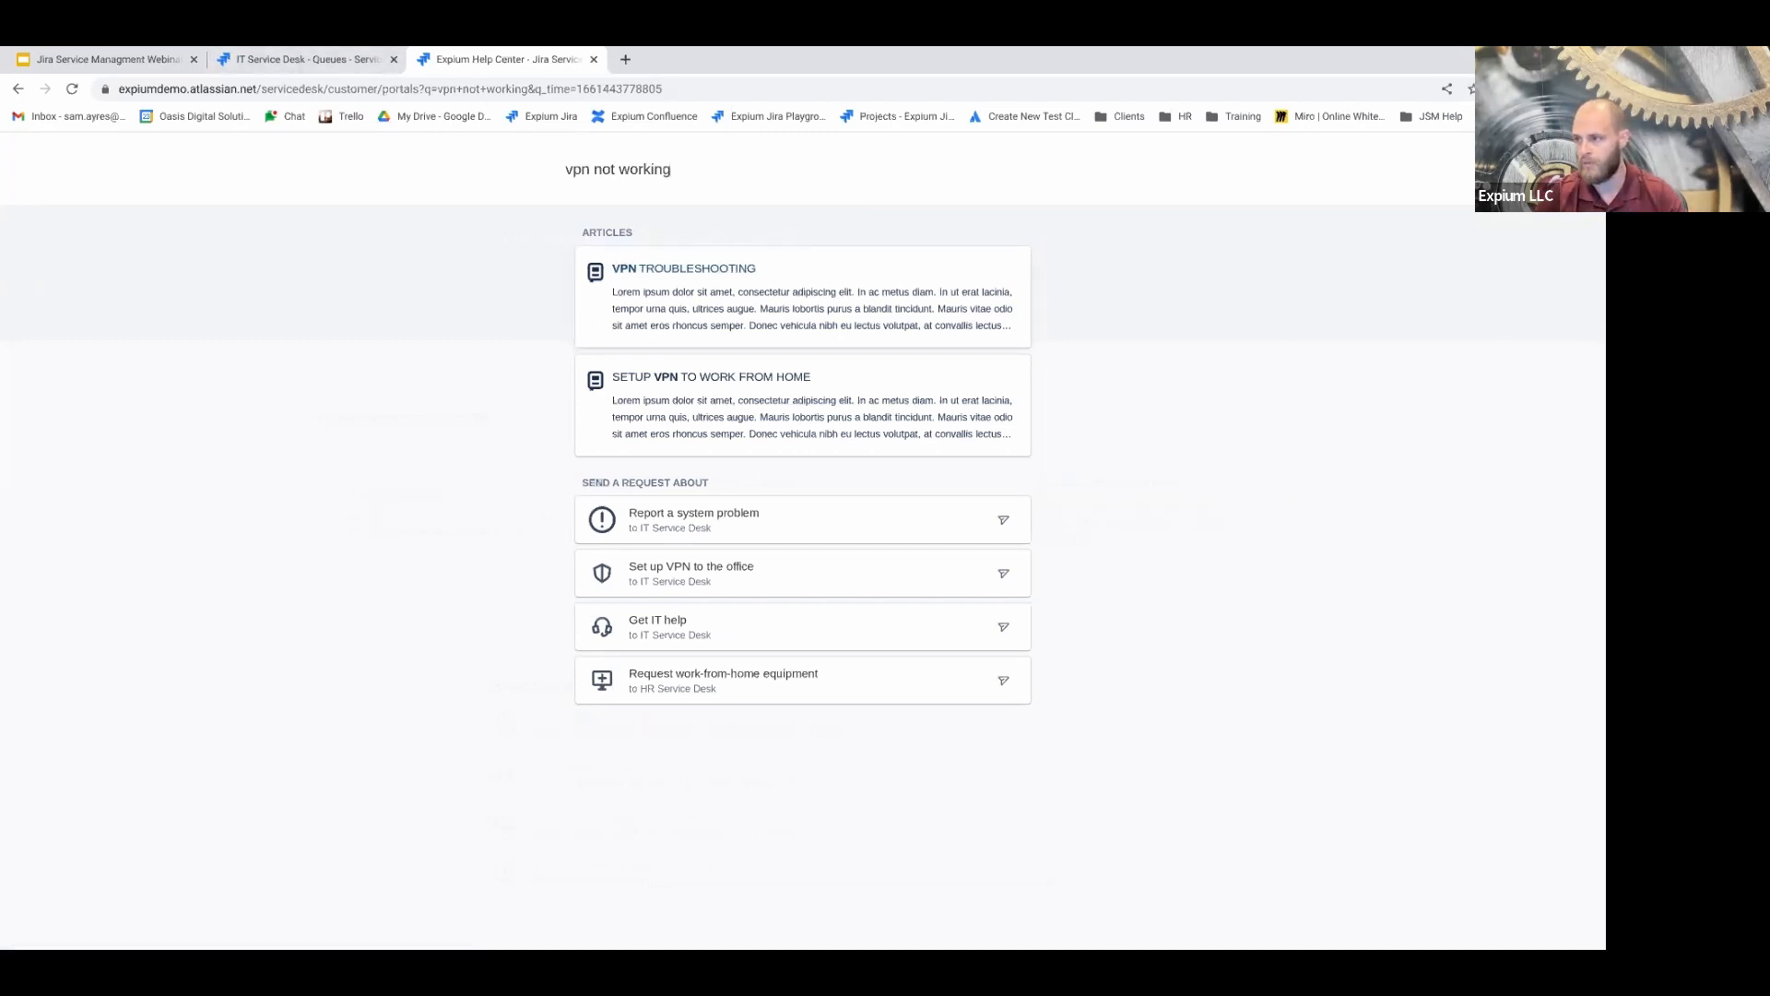
left_click(61, 406)
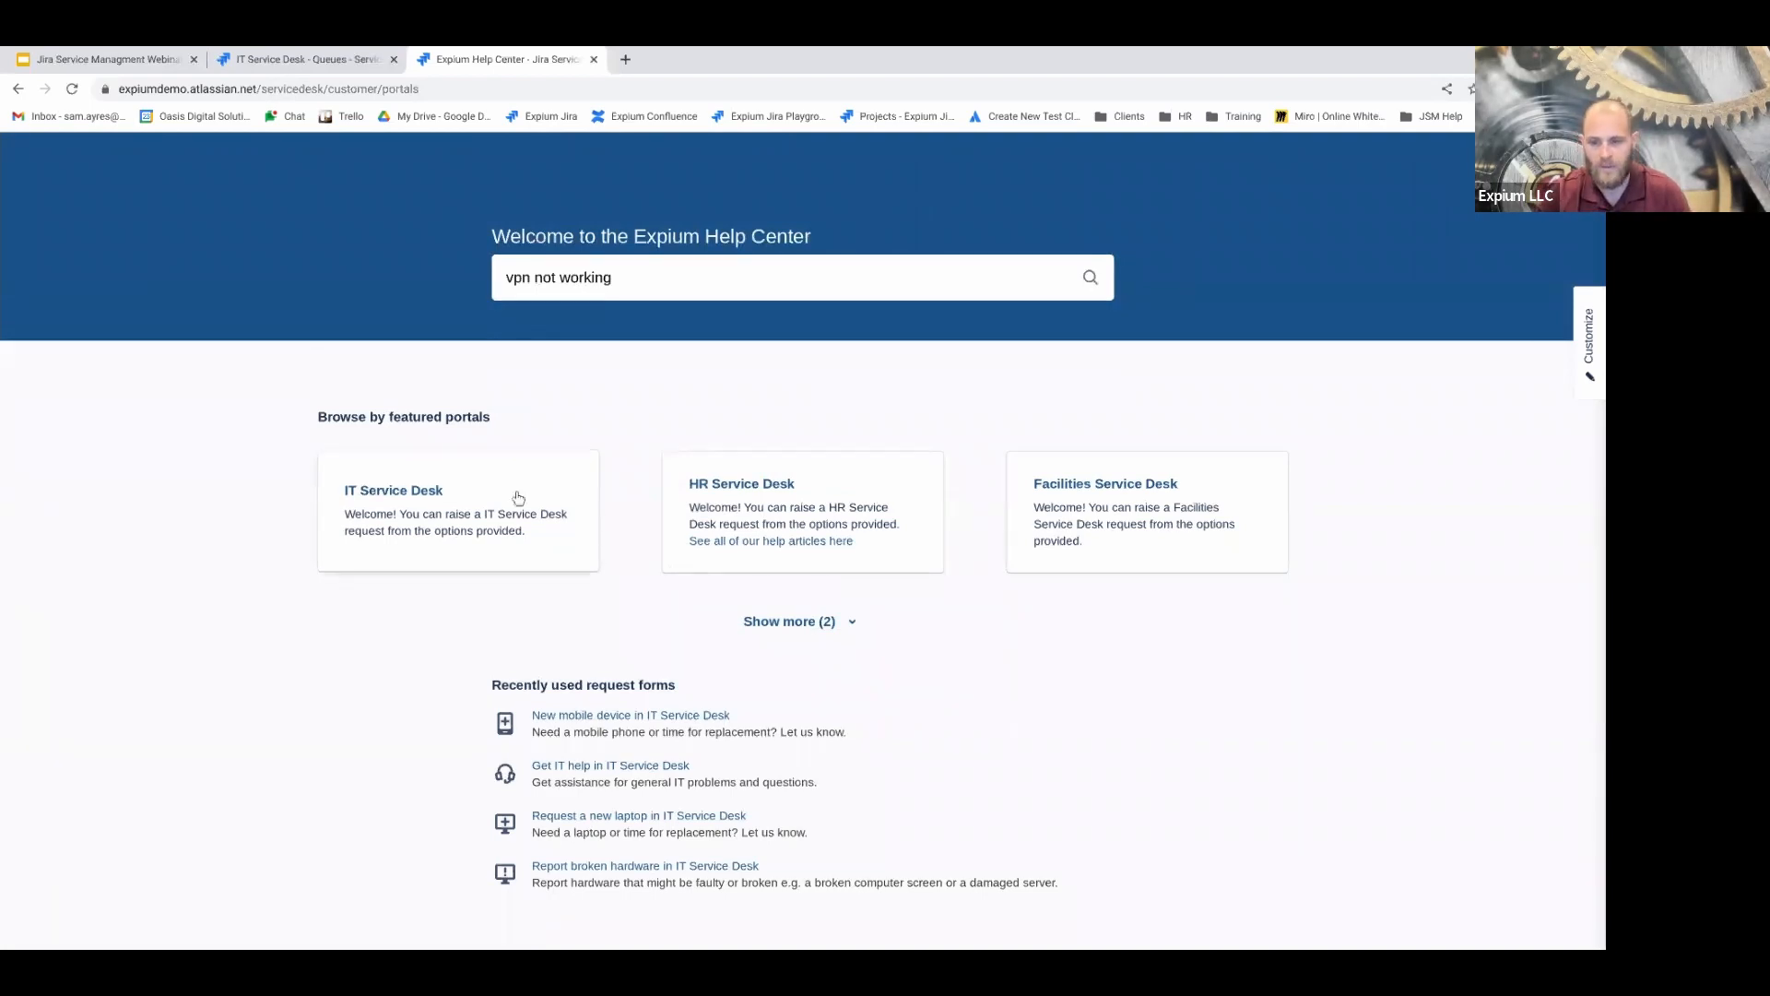
Open the 'Request a new laptop' form under IT Service Desk > Computers
left_click(437, 495)
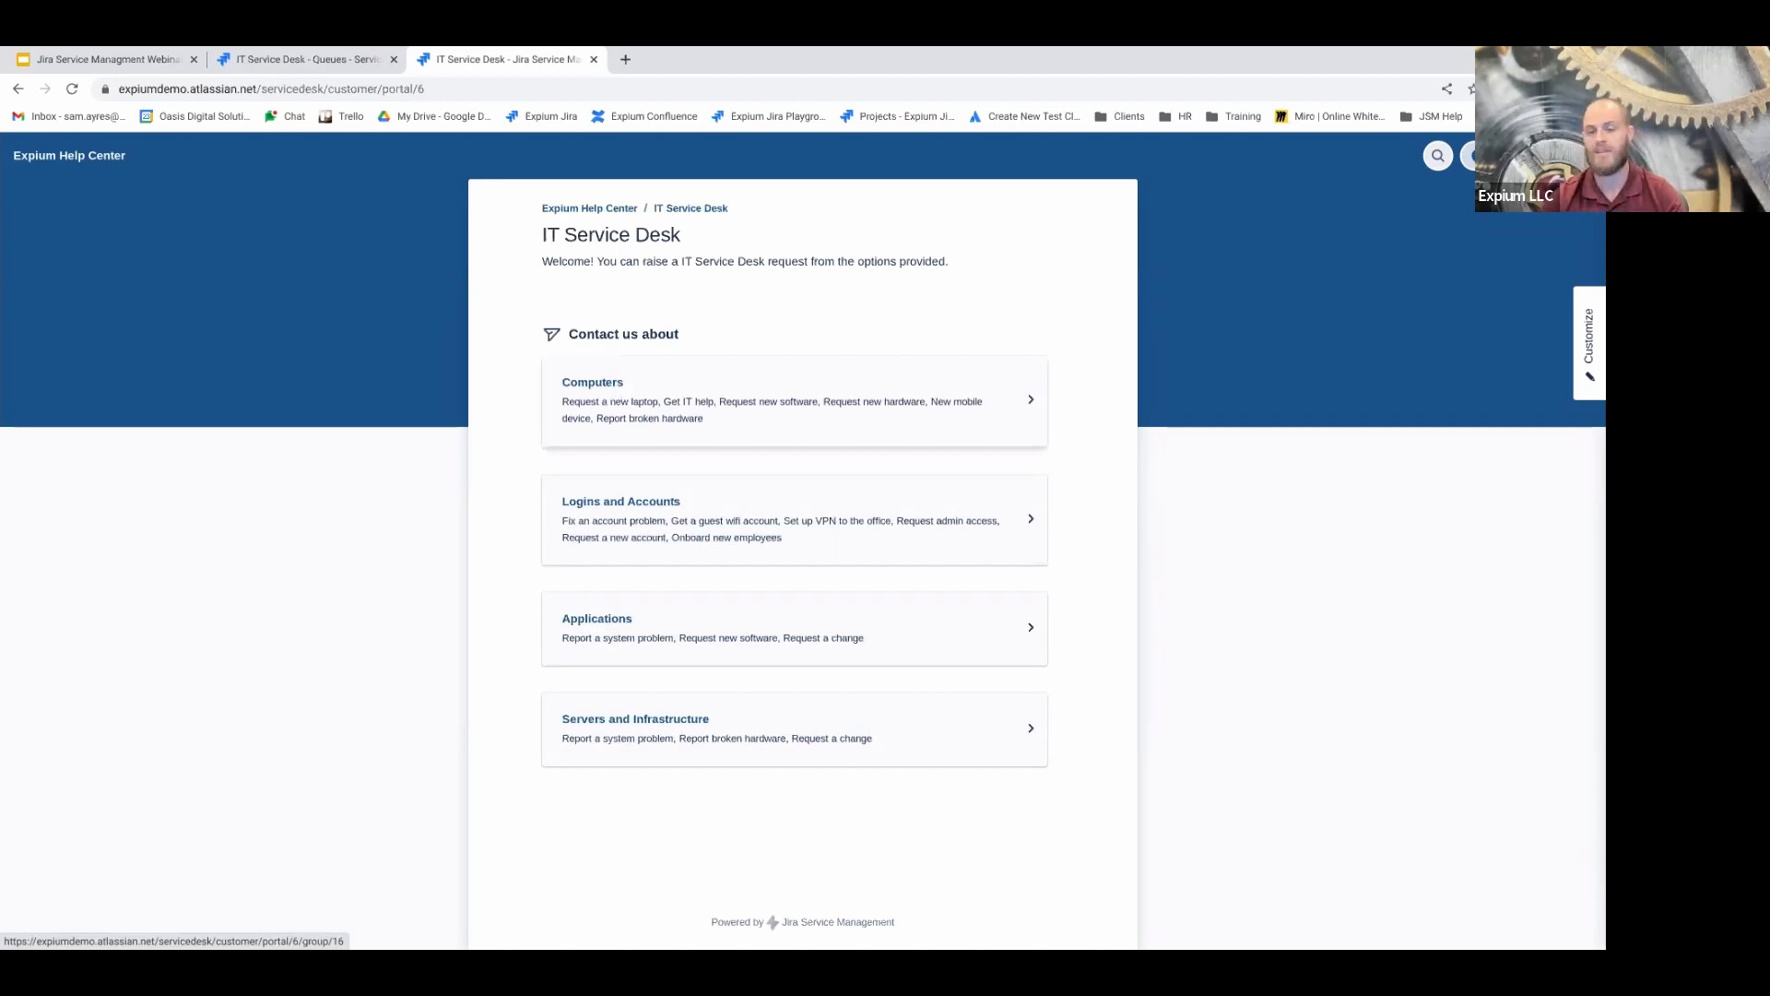
left_click(645, 400)
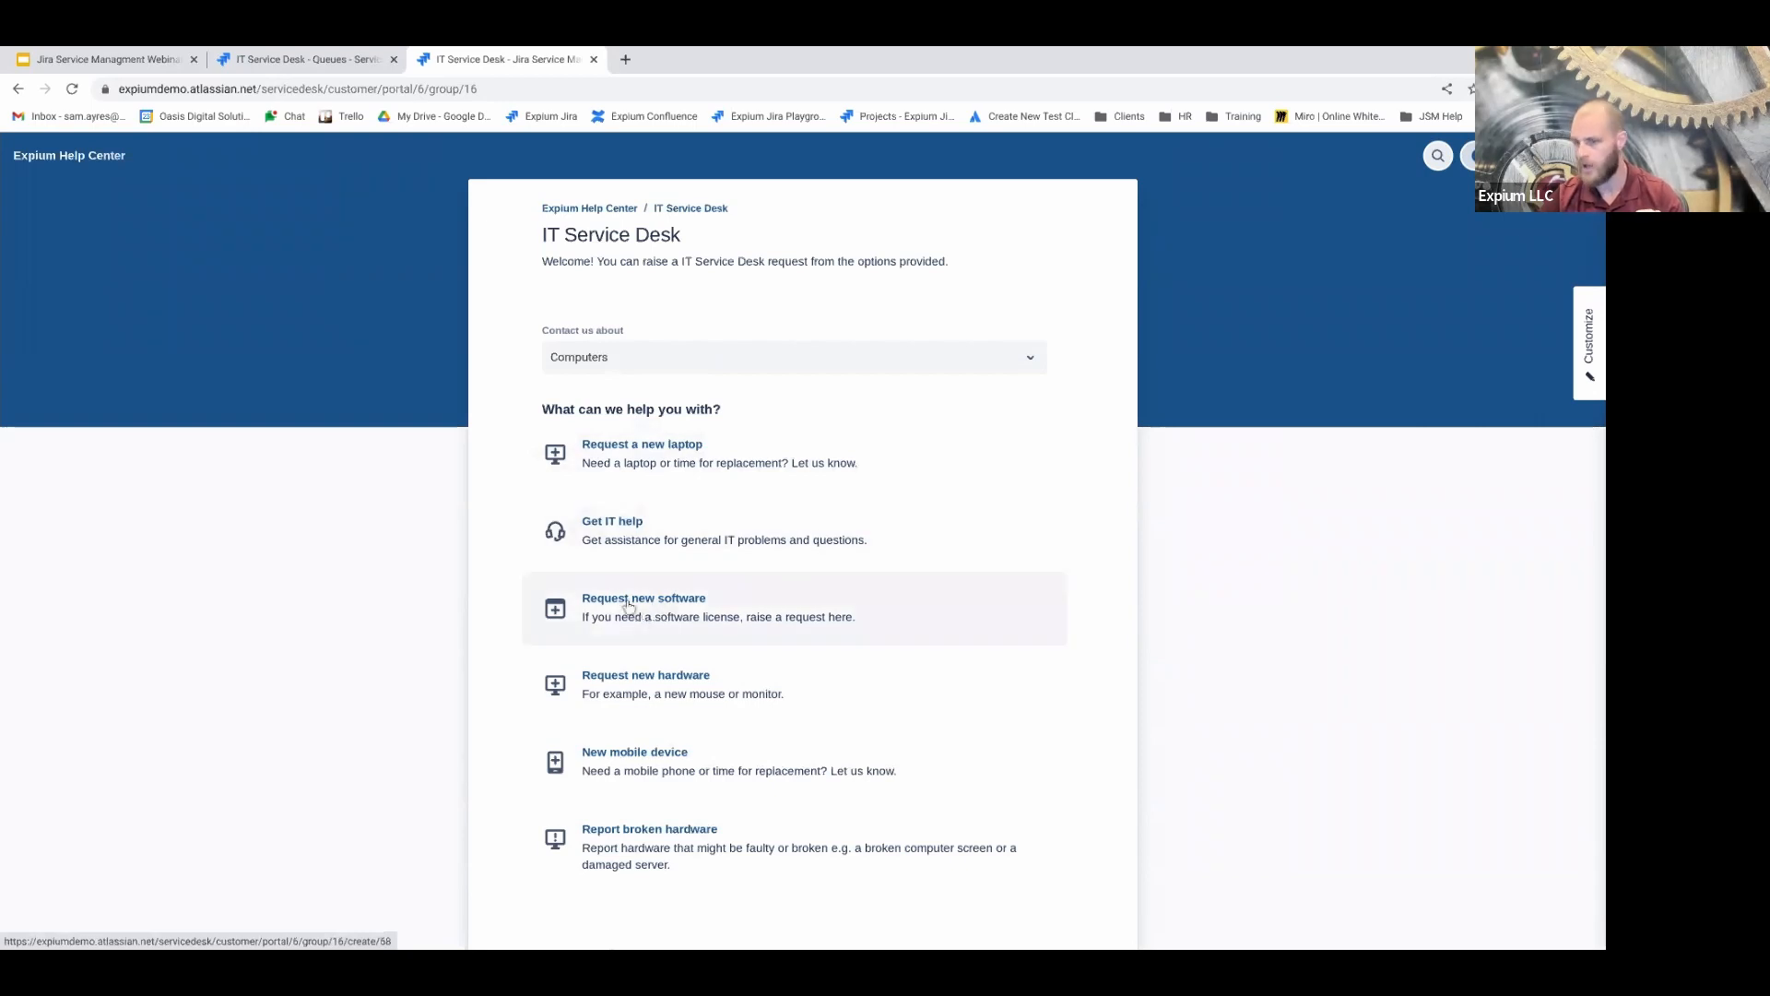
left_click(679, 372)
left_click(527, 482)
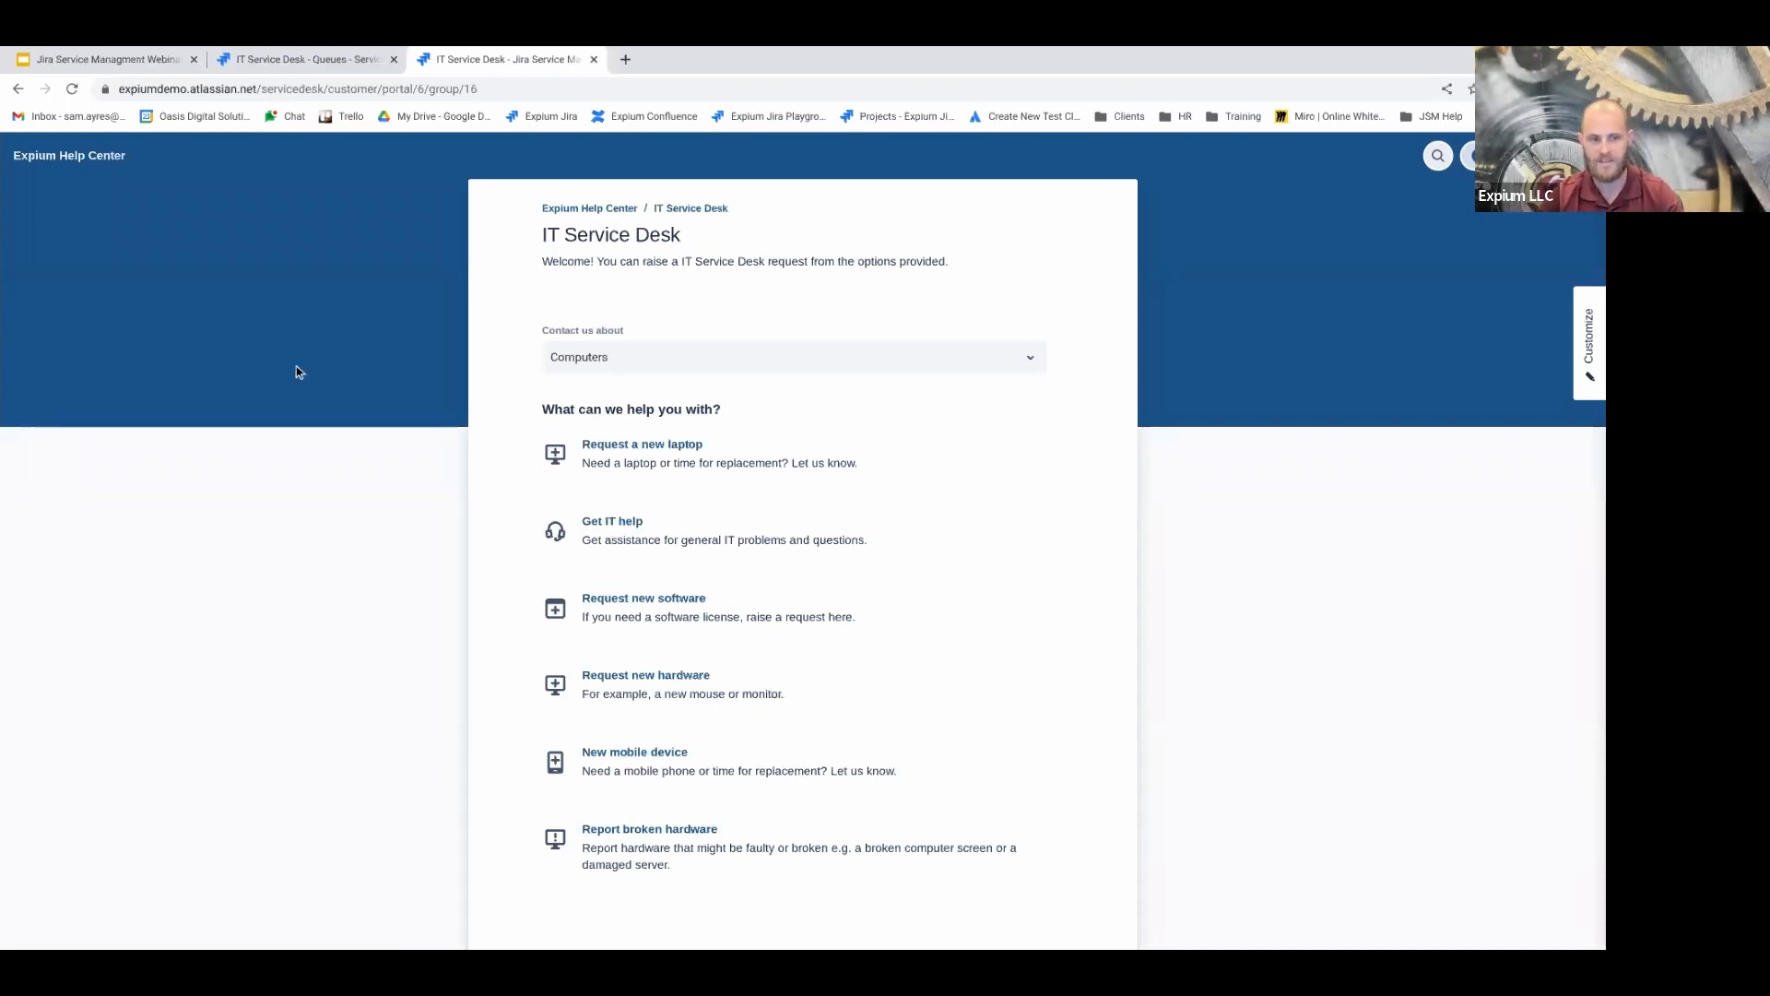
left_click(603, 452)
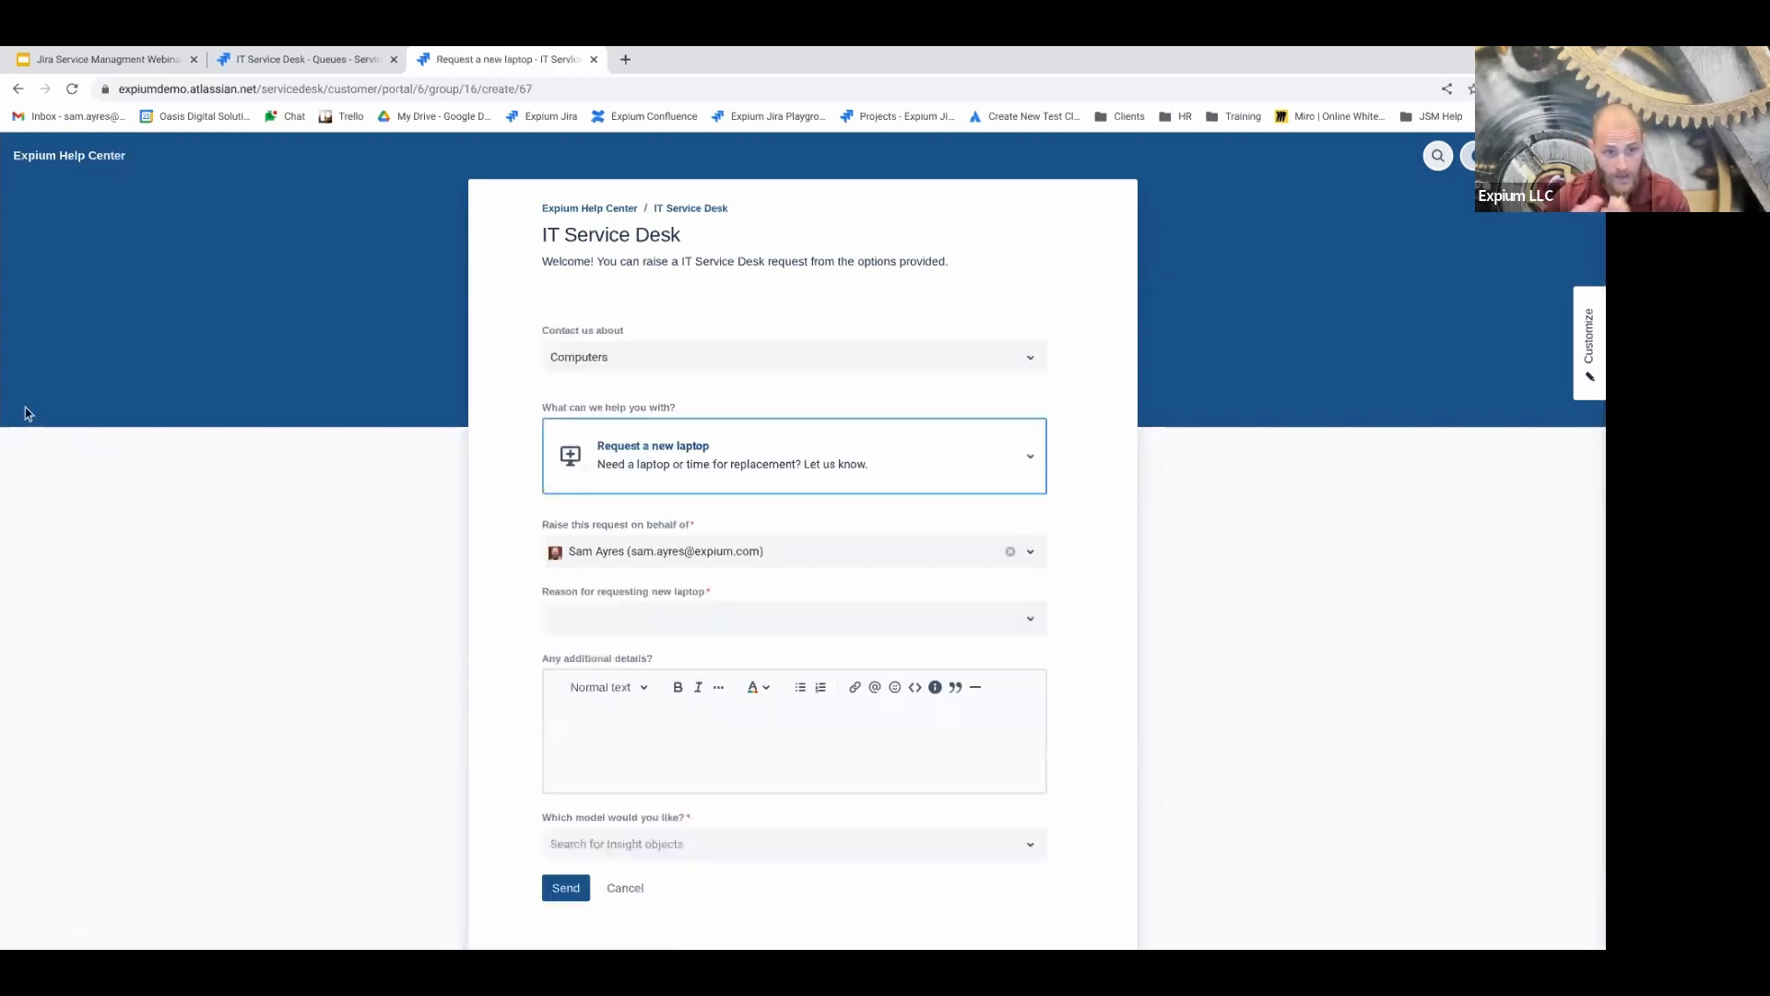
Set the laptop request reason to 'Current equipment is damaged'
left_click(682, 482)
left_click(523, 439)
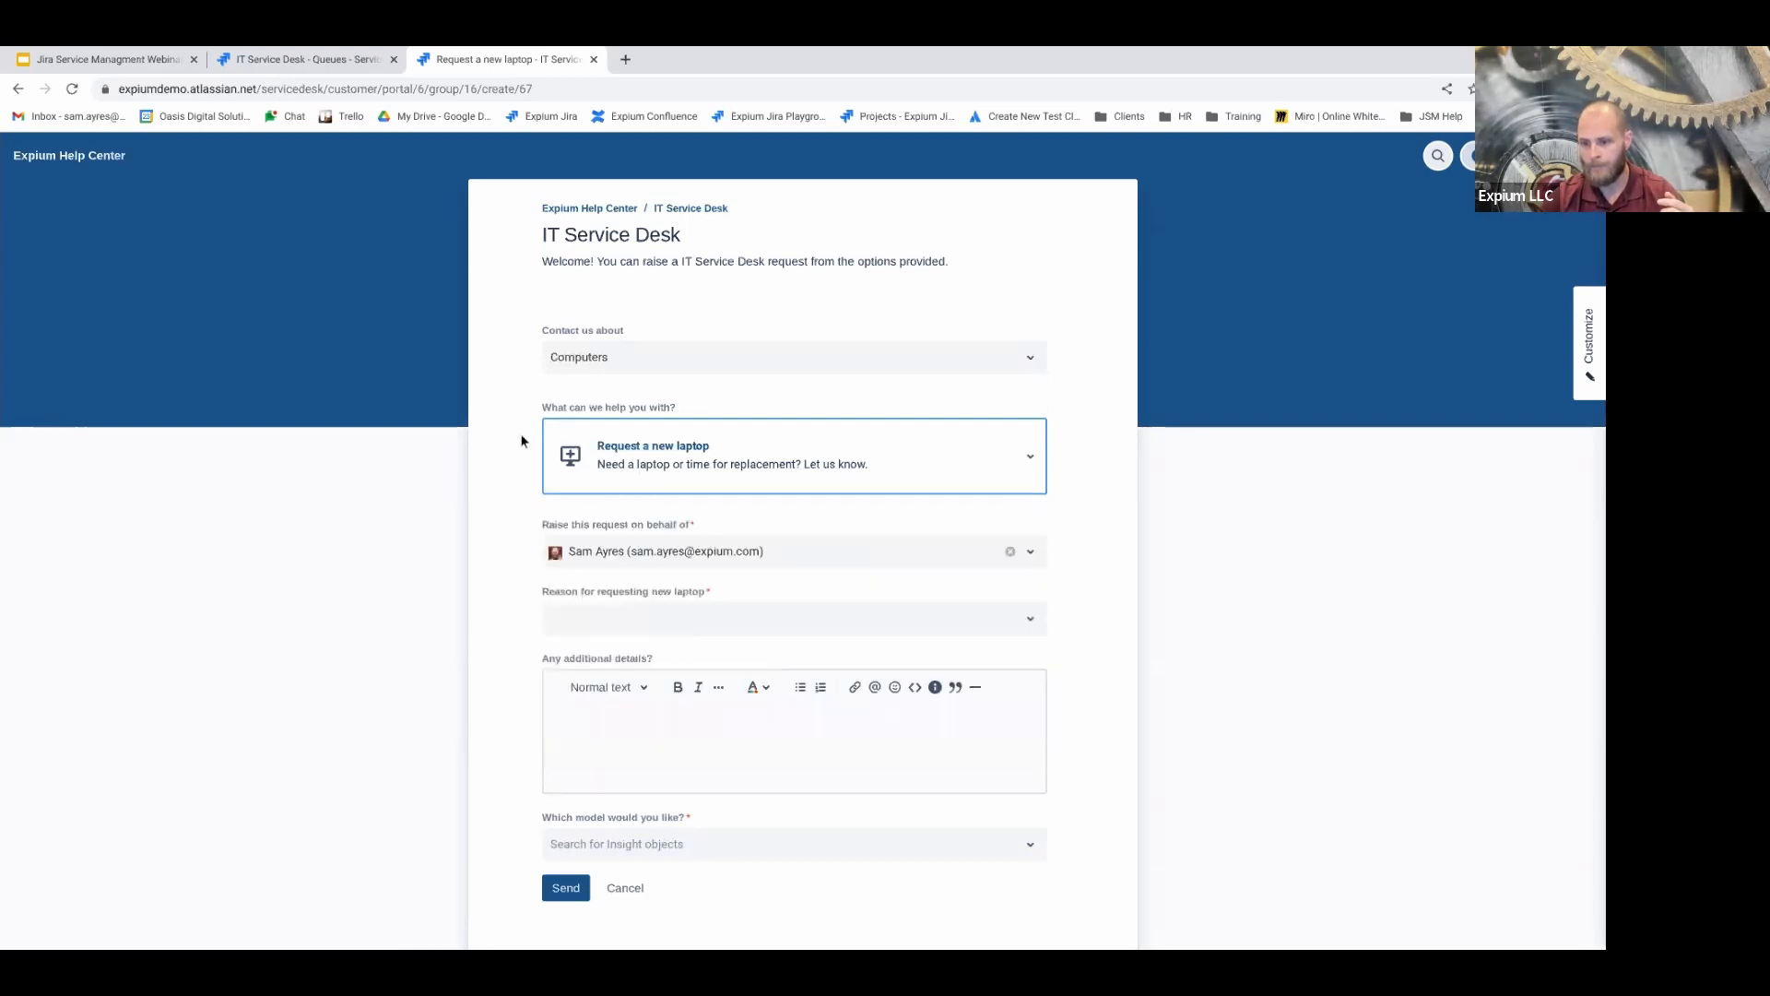
left_click(699, 618)
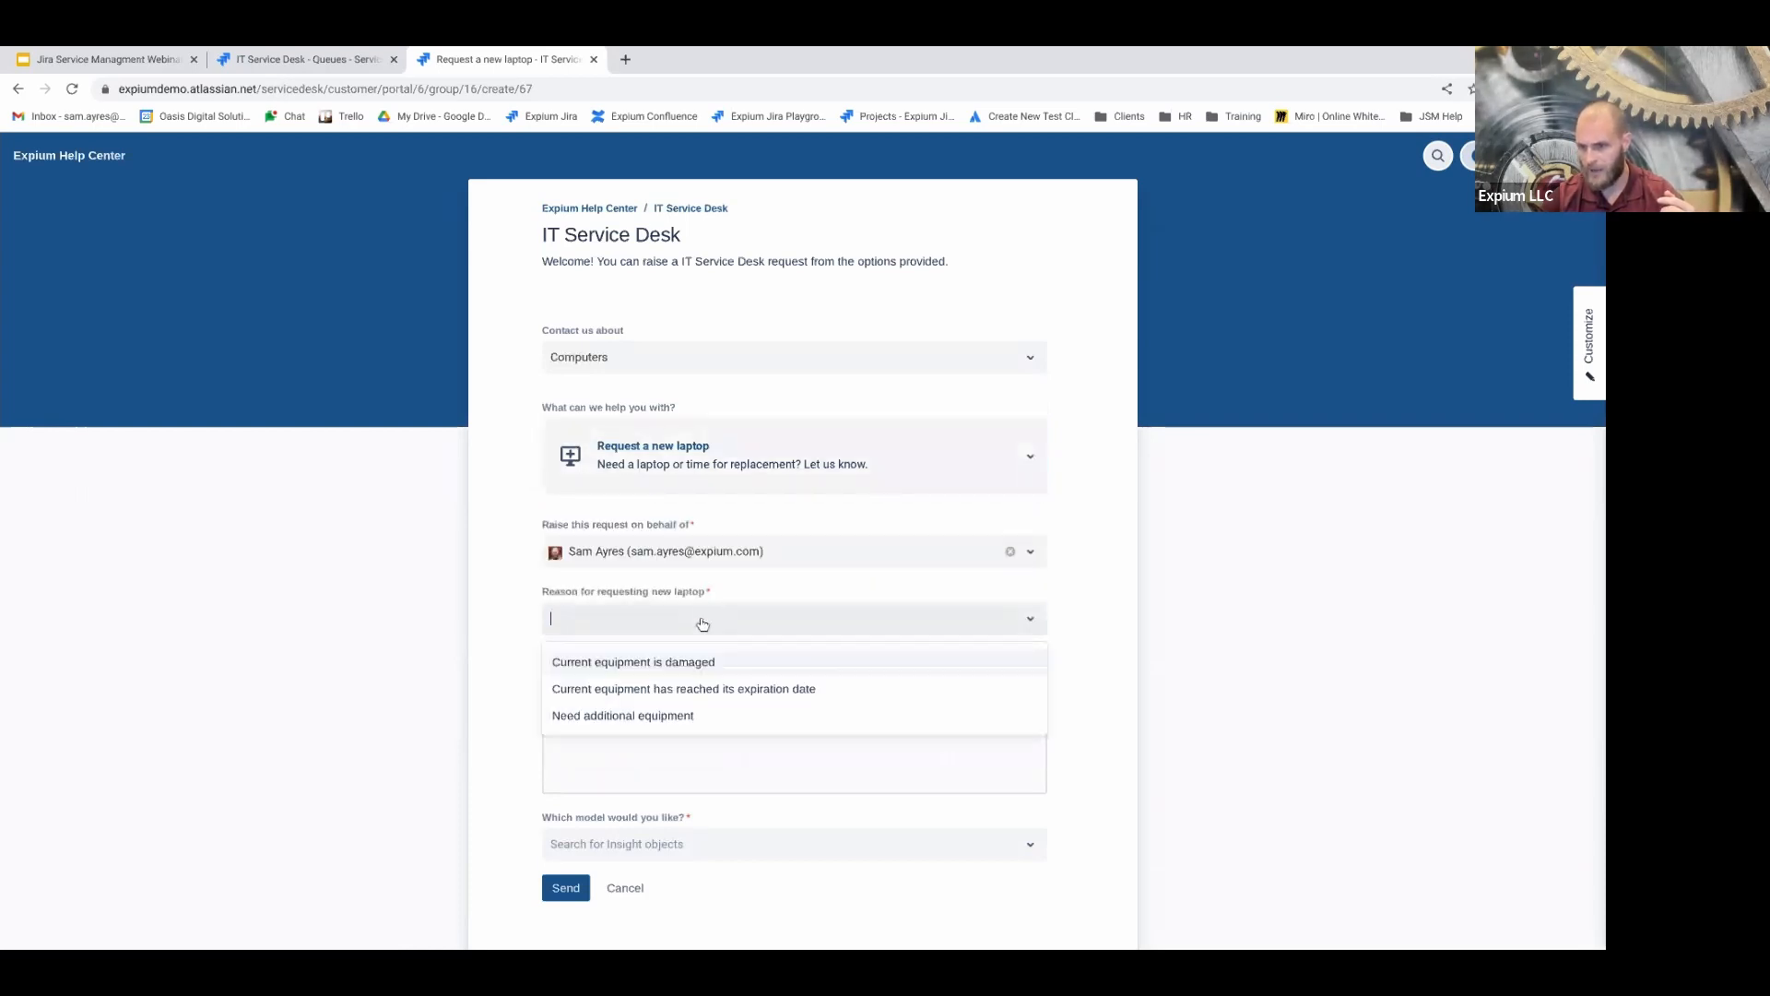
left_click(633, 663)
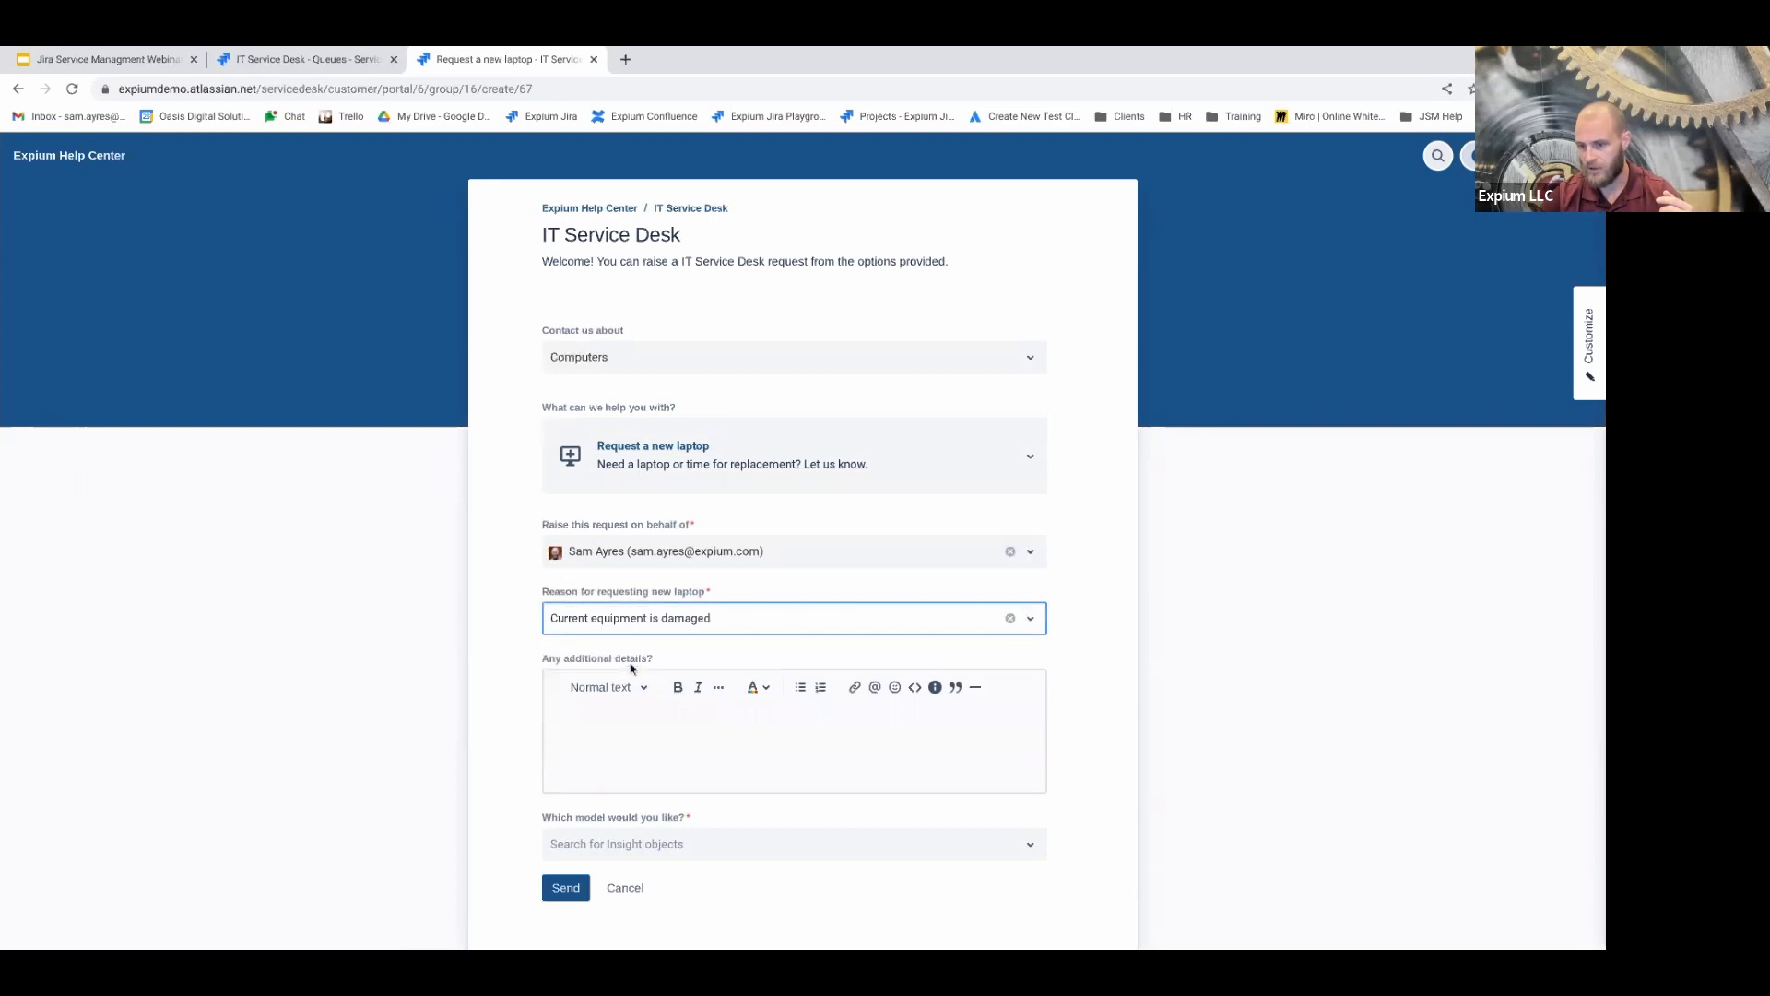
Enter the details 'I dropped my laptop and stepped on it by accident. It's'
left_click(629, 768)
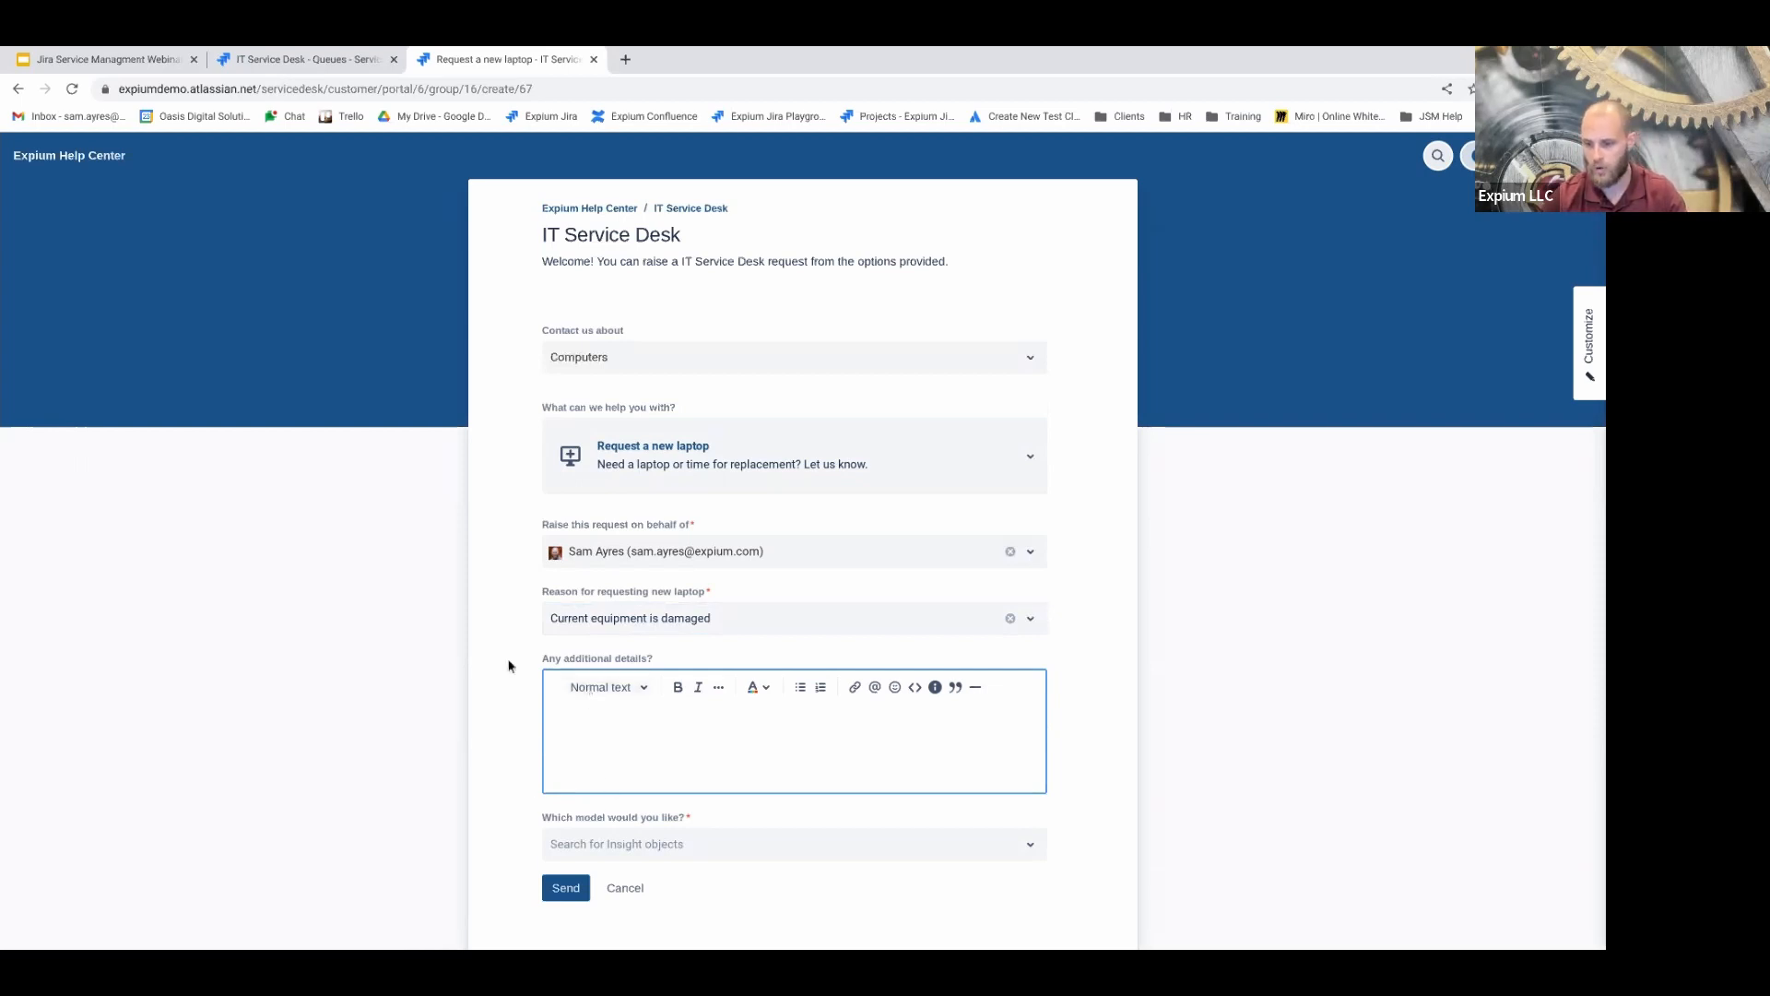
scroll(508, 665, "down", 1)
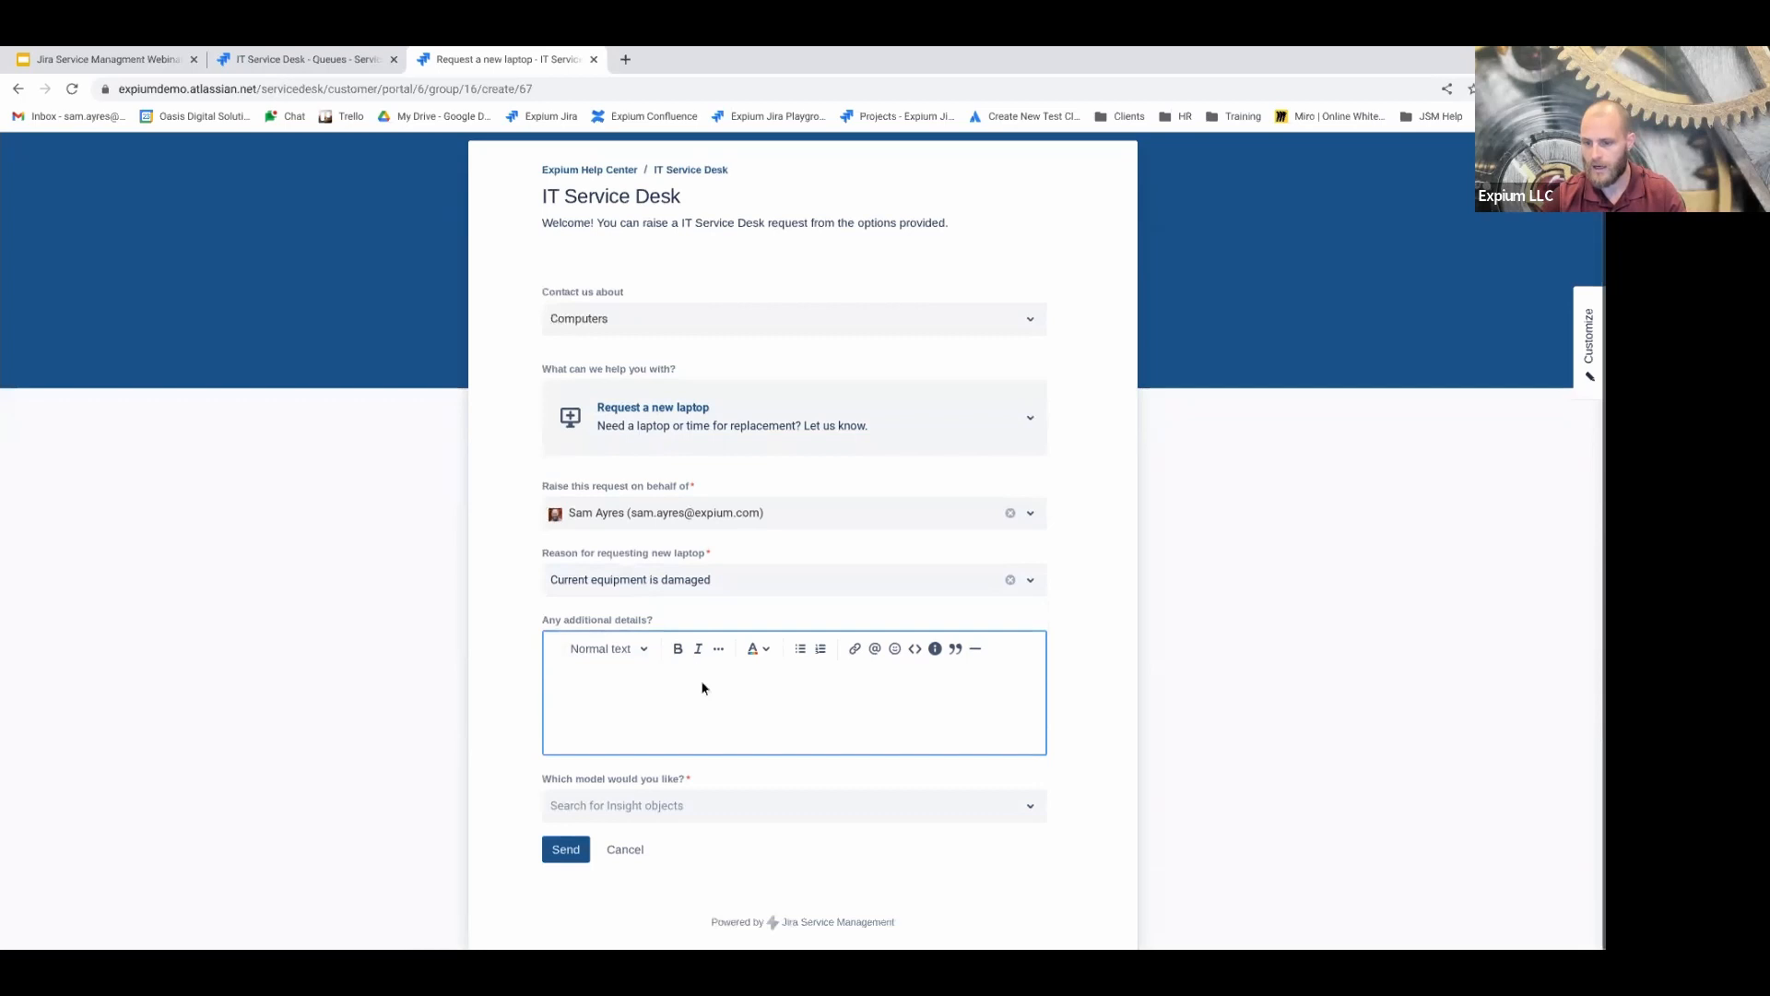
left_click(643, 579)
left_click(210, 511)
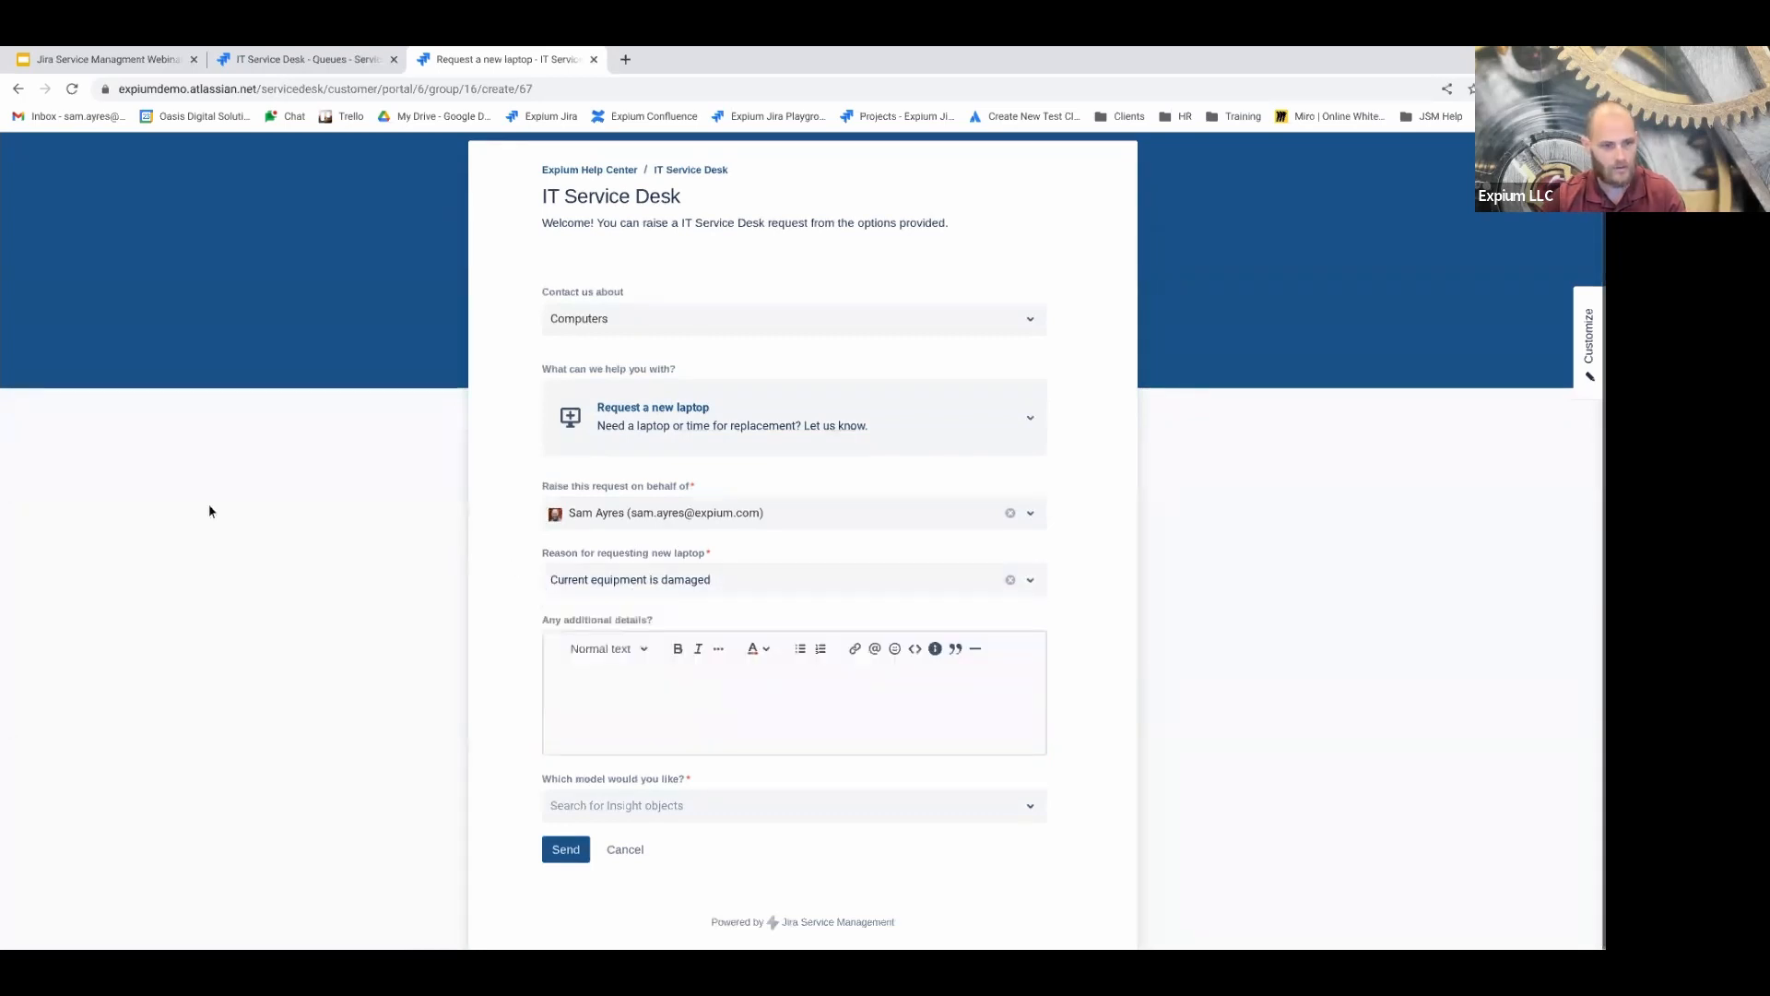
left_click(700, 730)
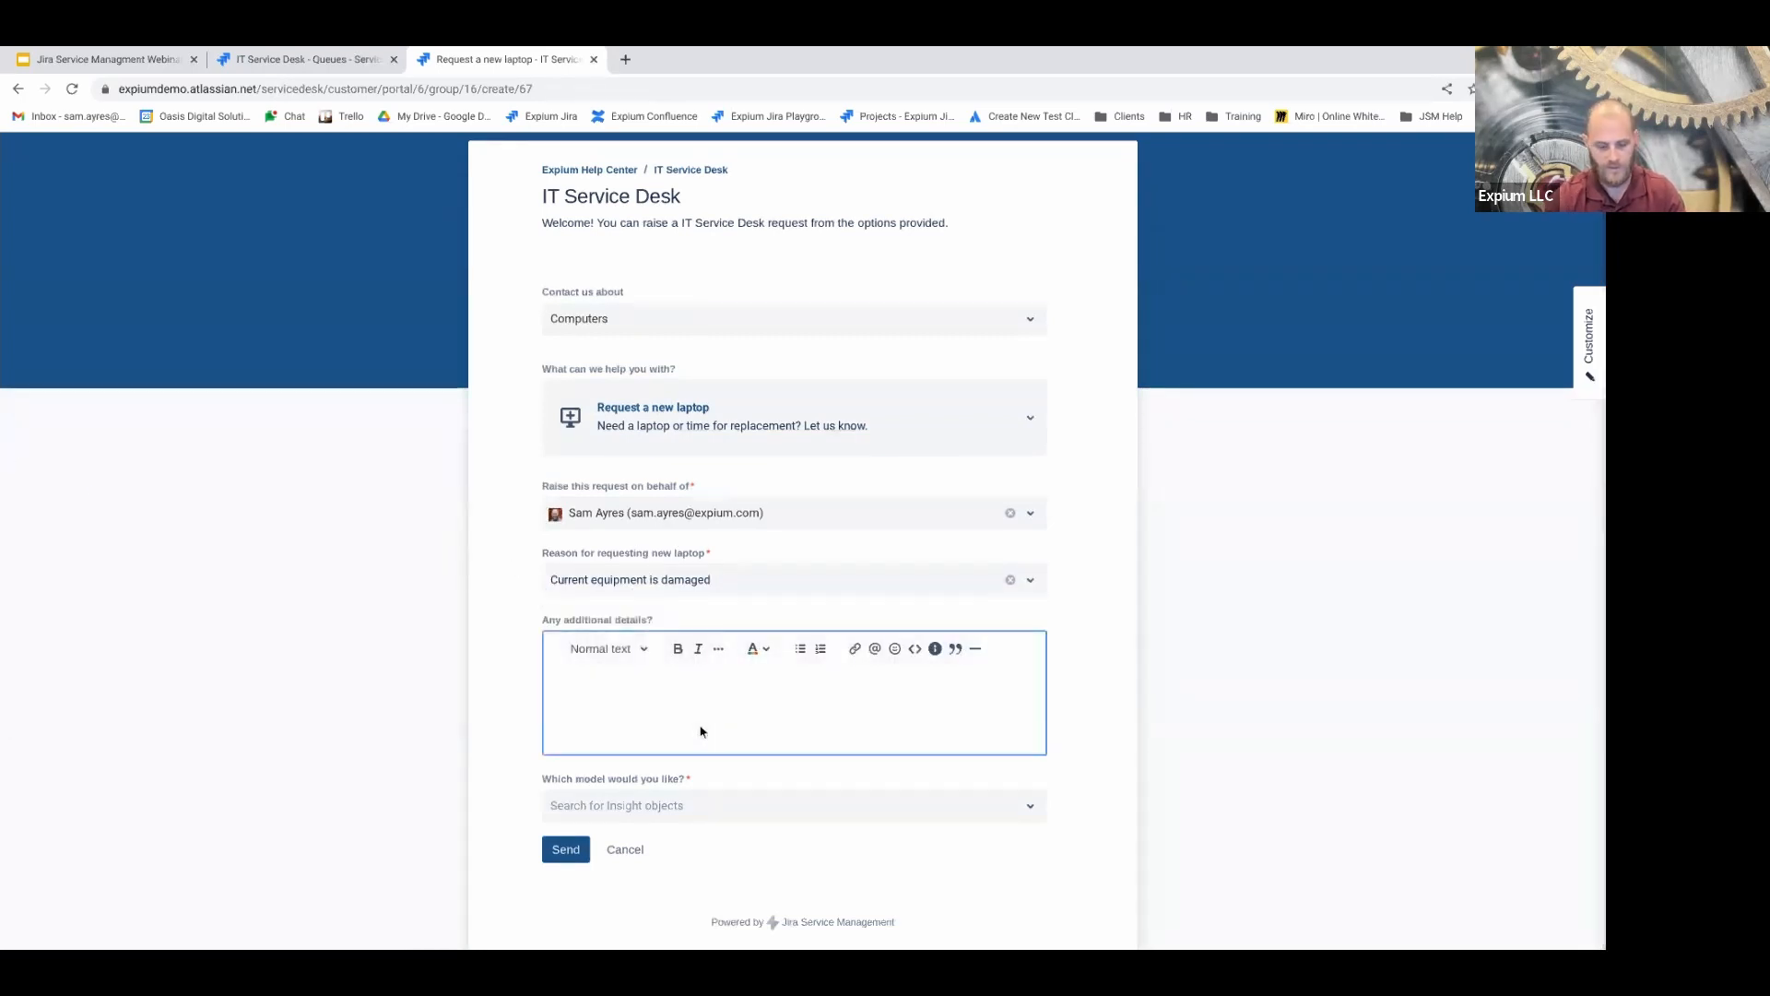
type("I dropped")
key("BackSpace")
key("BackSpace")
key("BackSpace")
type("ped my laptop and st")
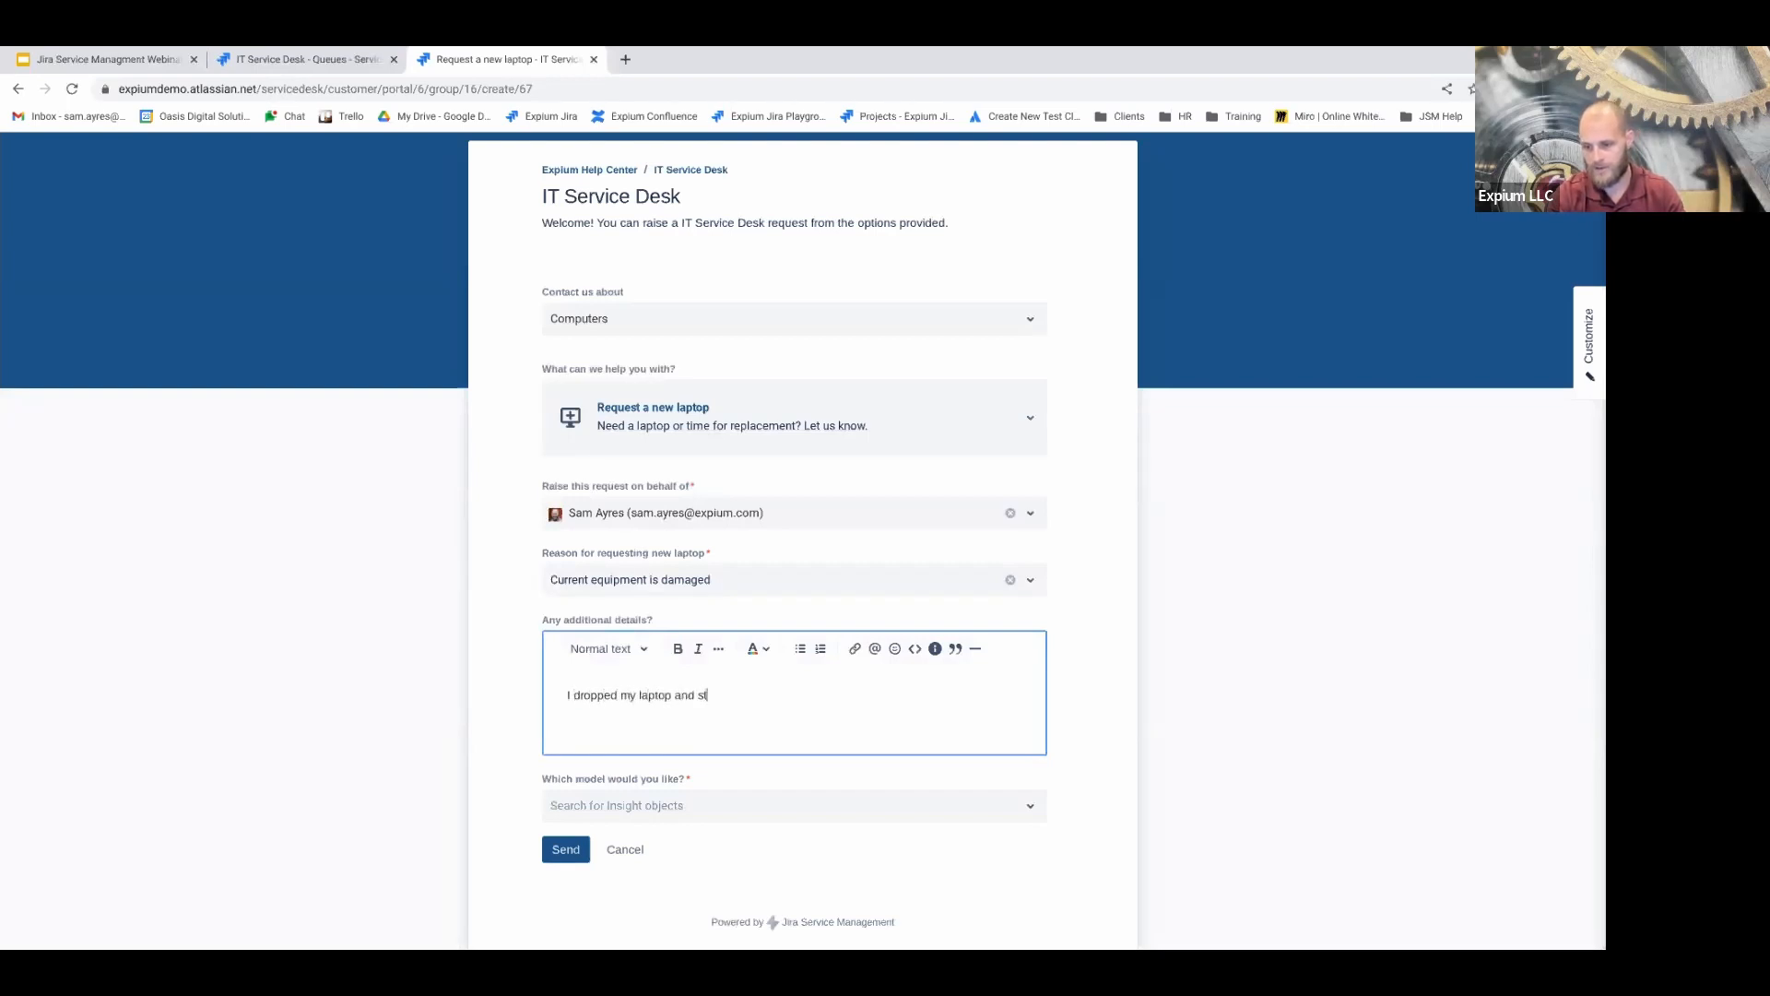
type("epped on it by accidd")
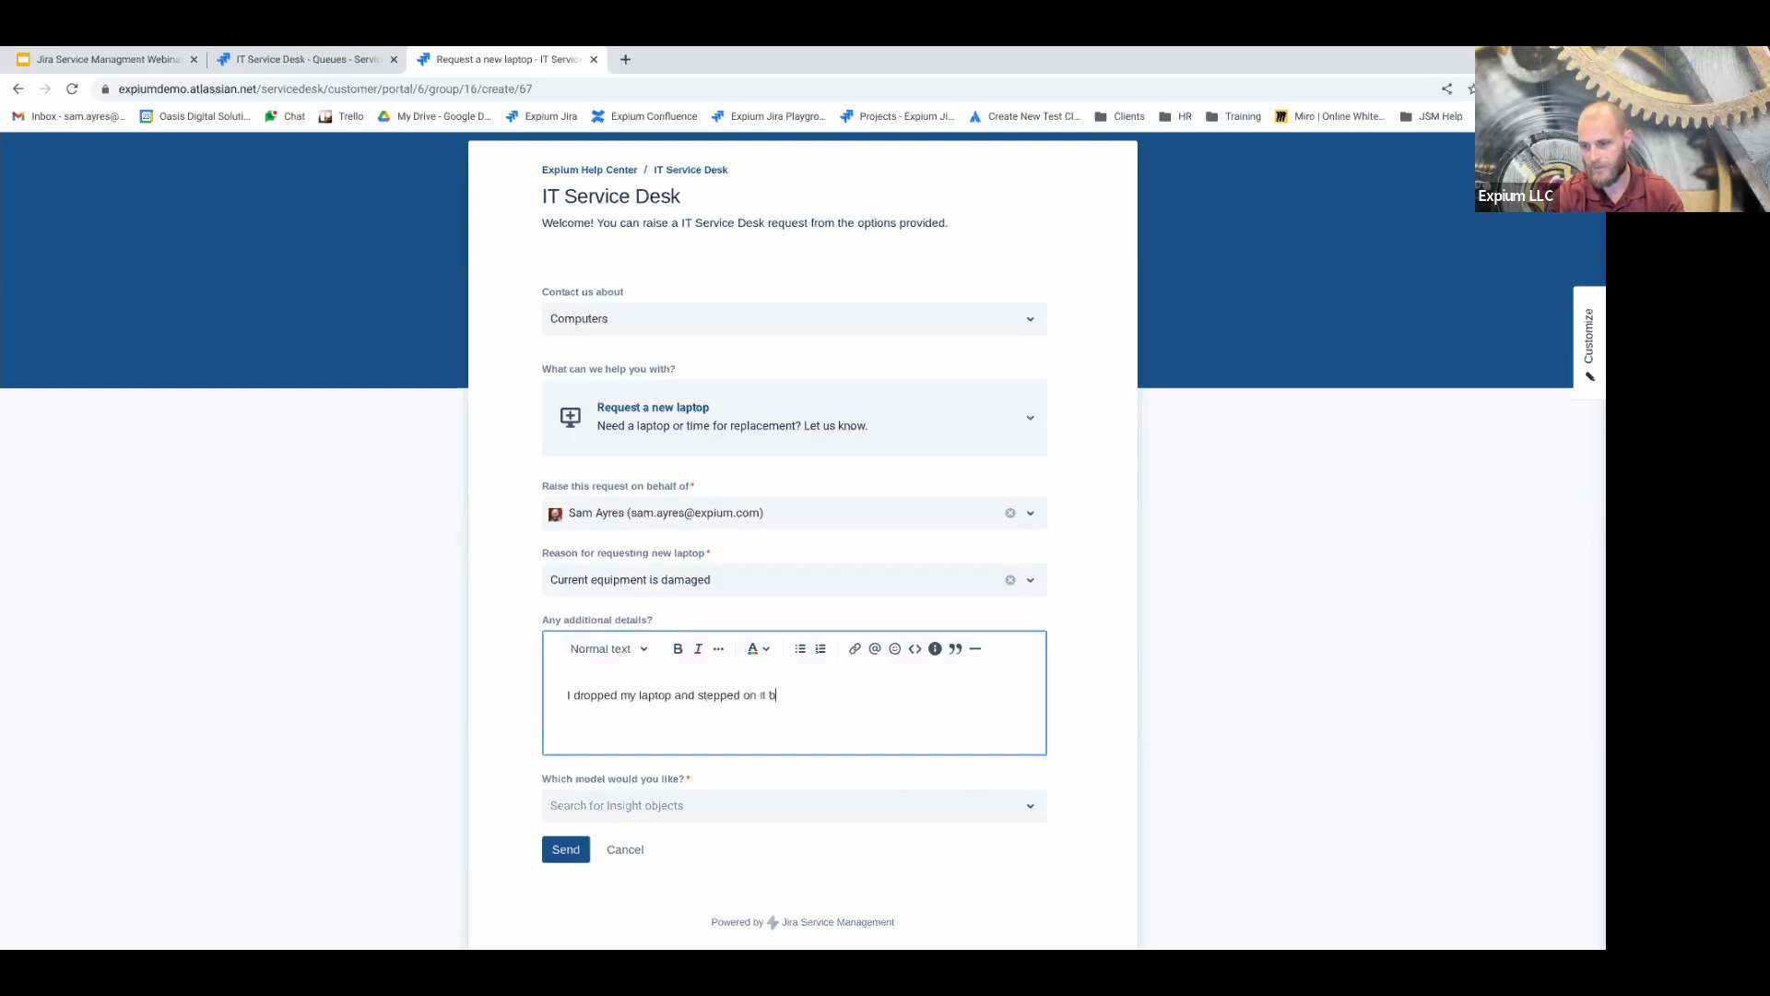
key("BackSpace")
type("ent. It's DONE.")
Choose MacBook Pro 13-inch (2020) as the laptop model
left_click(663, 806)
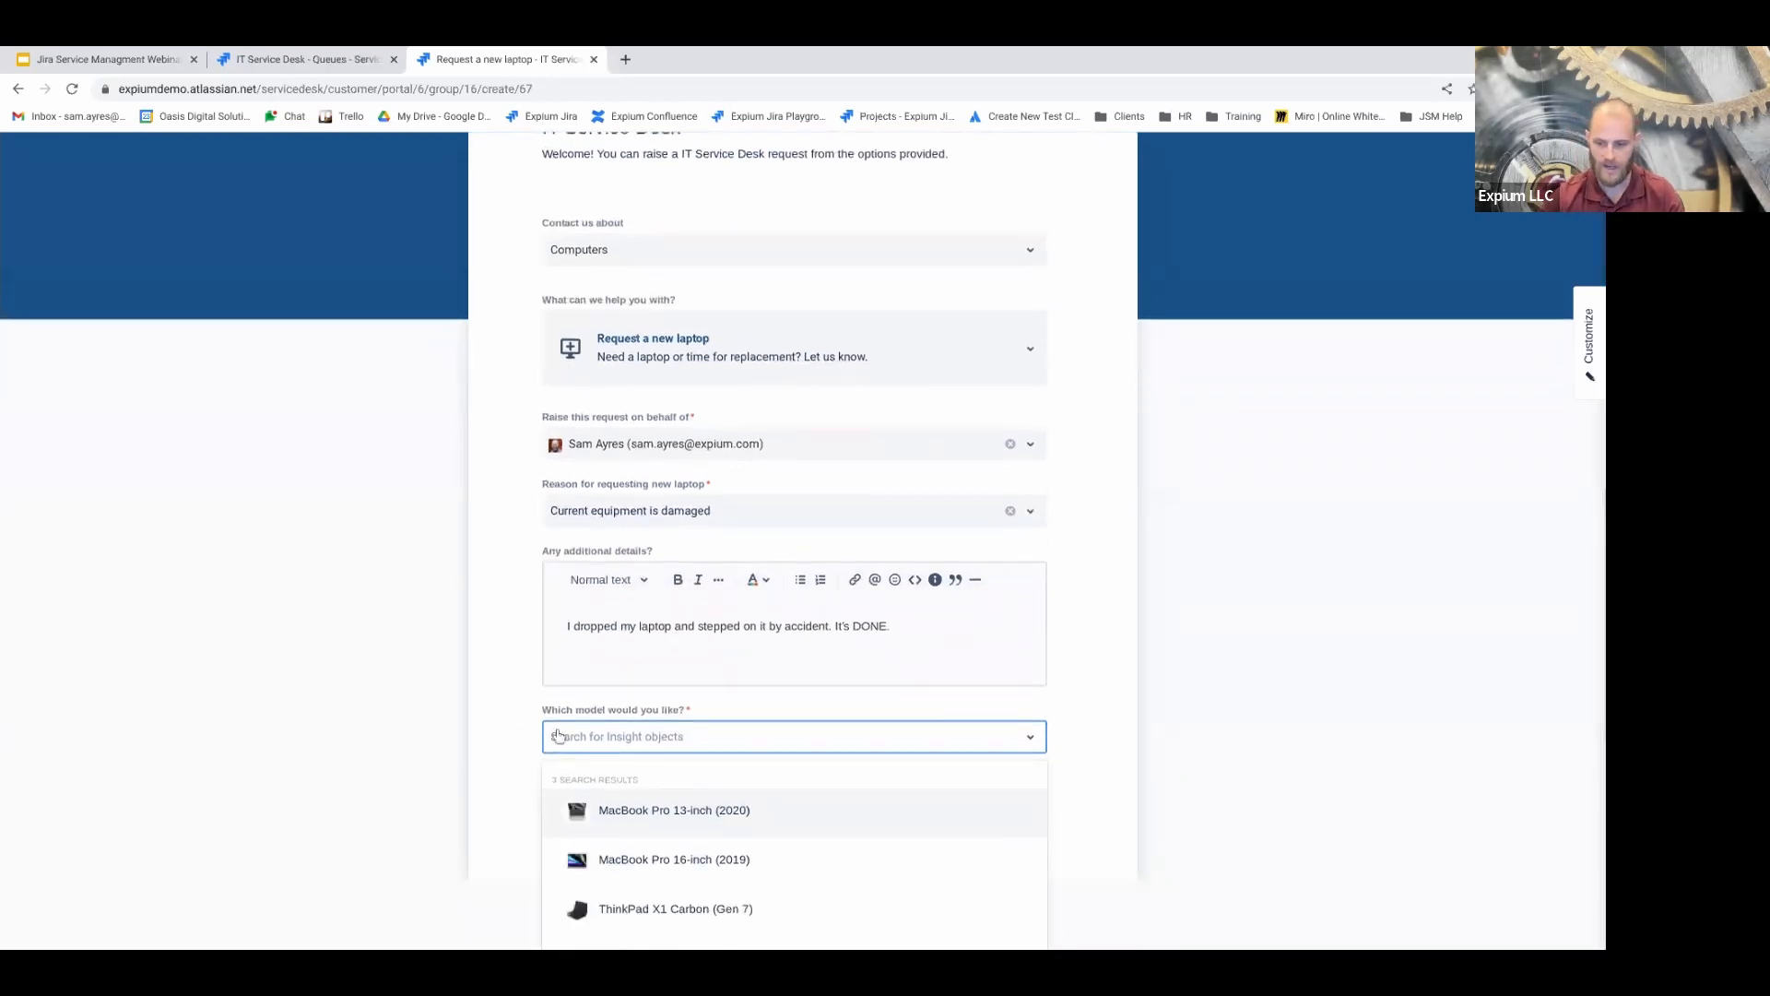
left_click(657, 812)
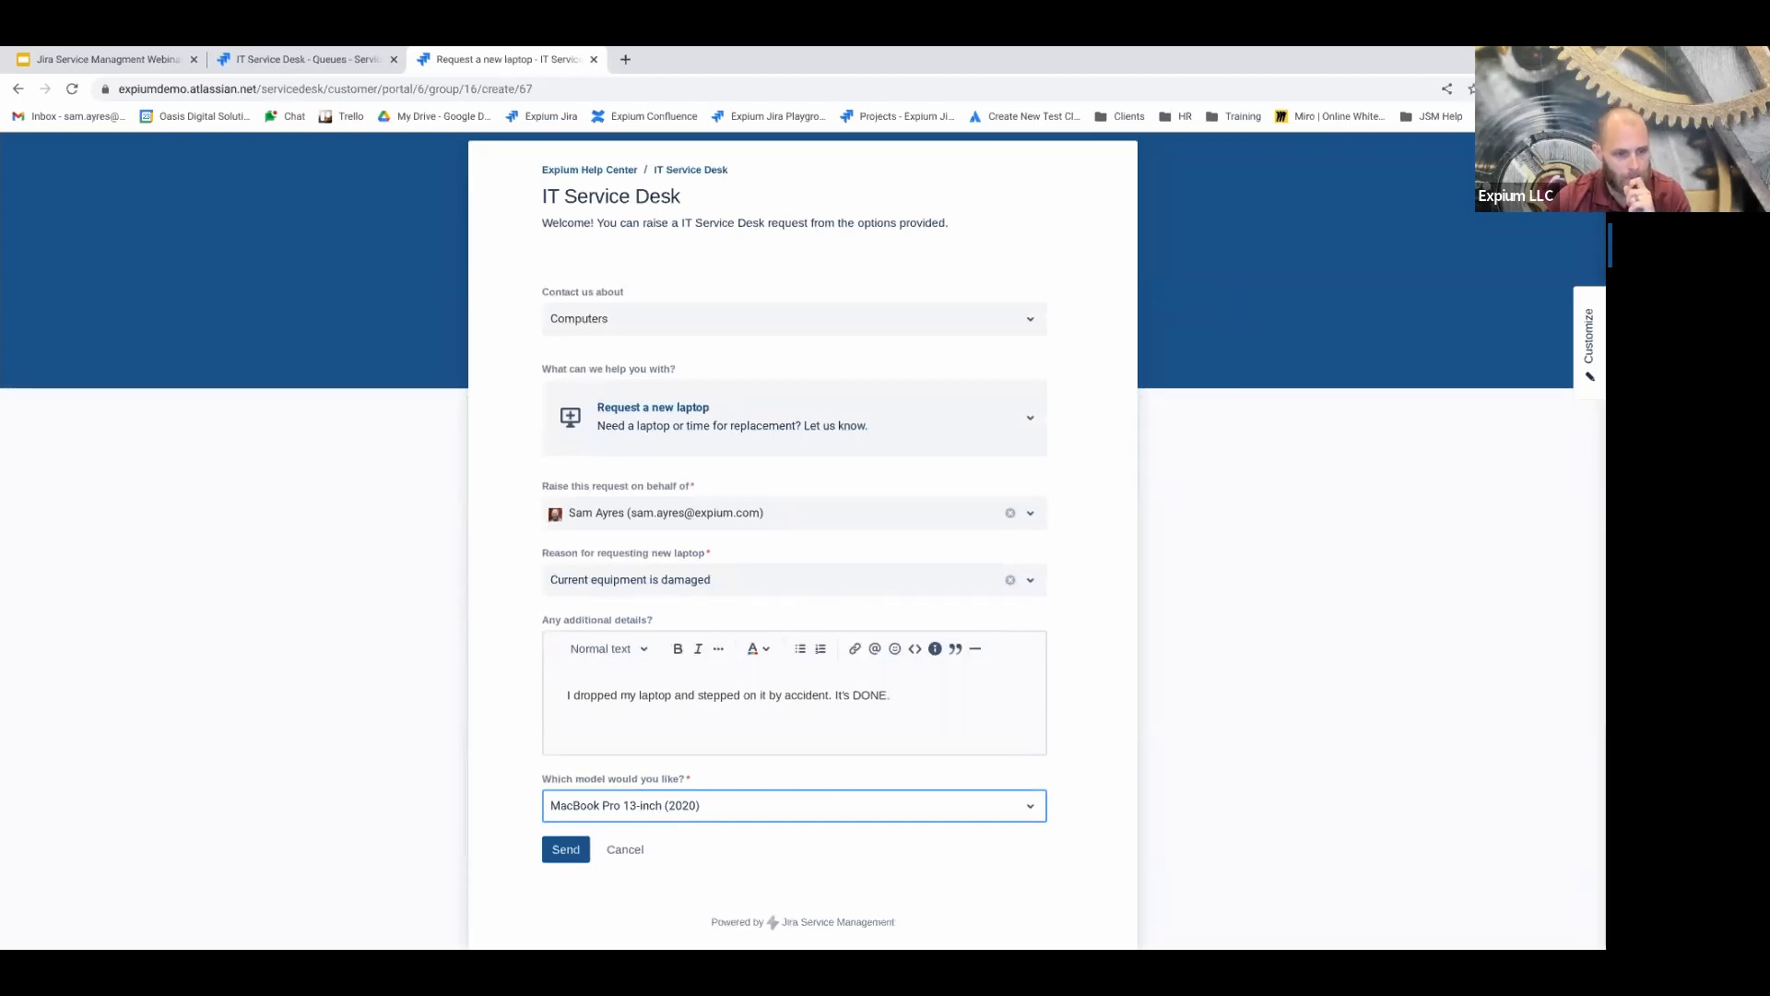
left_click(502, 487)
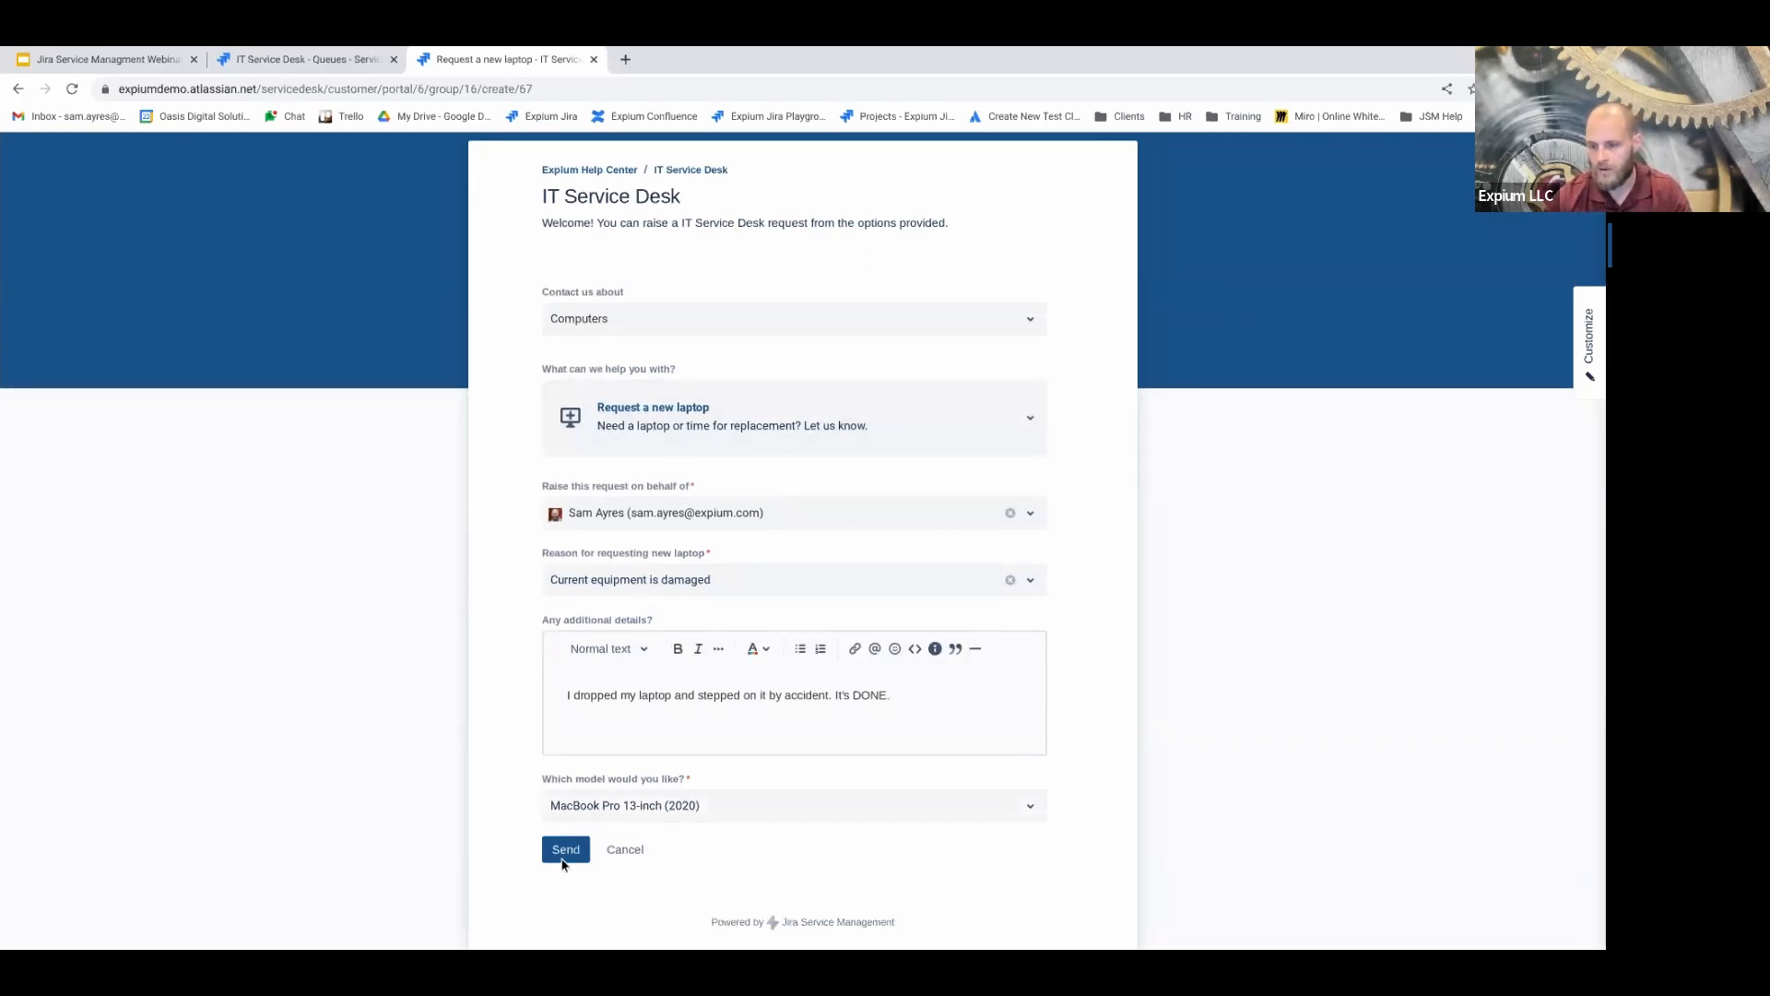
left_click(643, 409)
key("Escape")
left_click(477, 599)
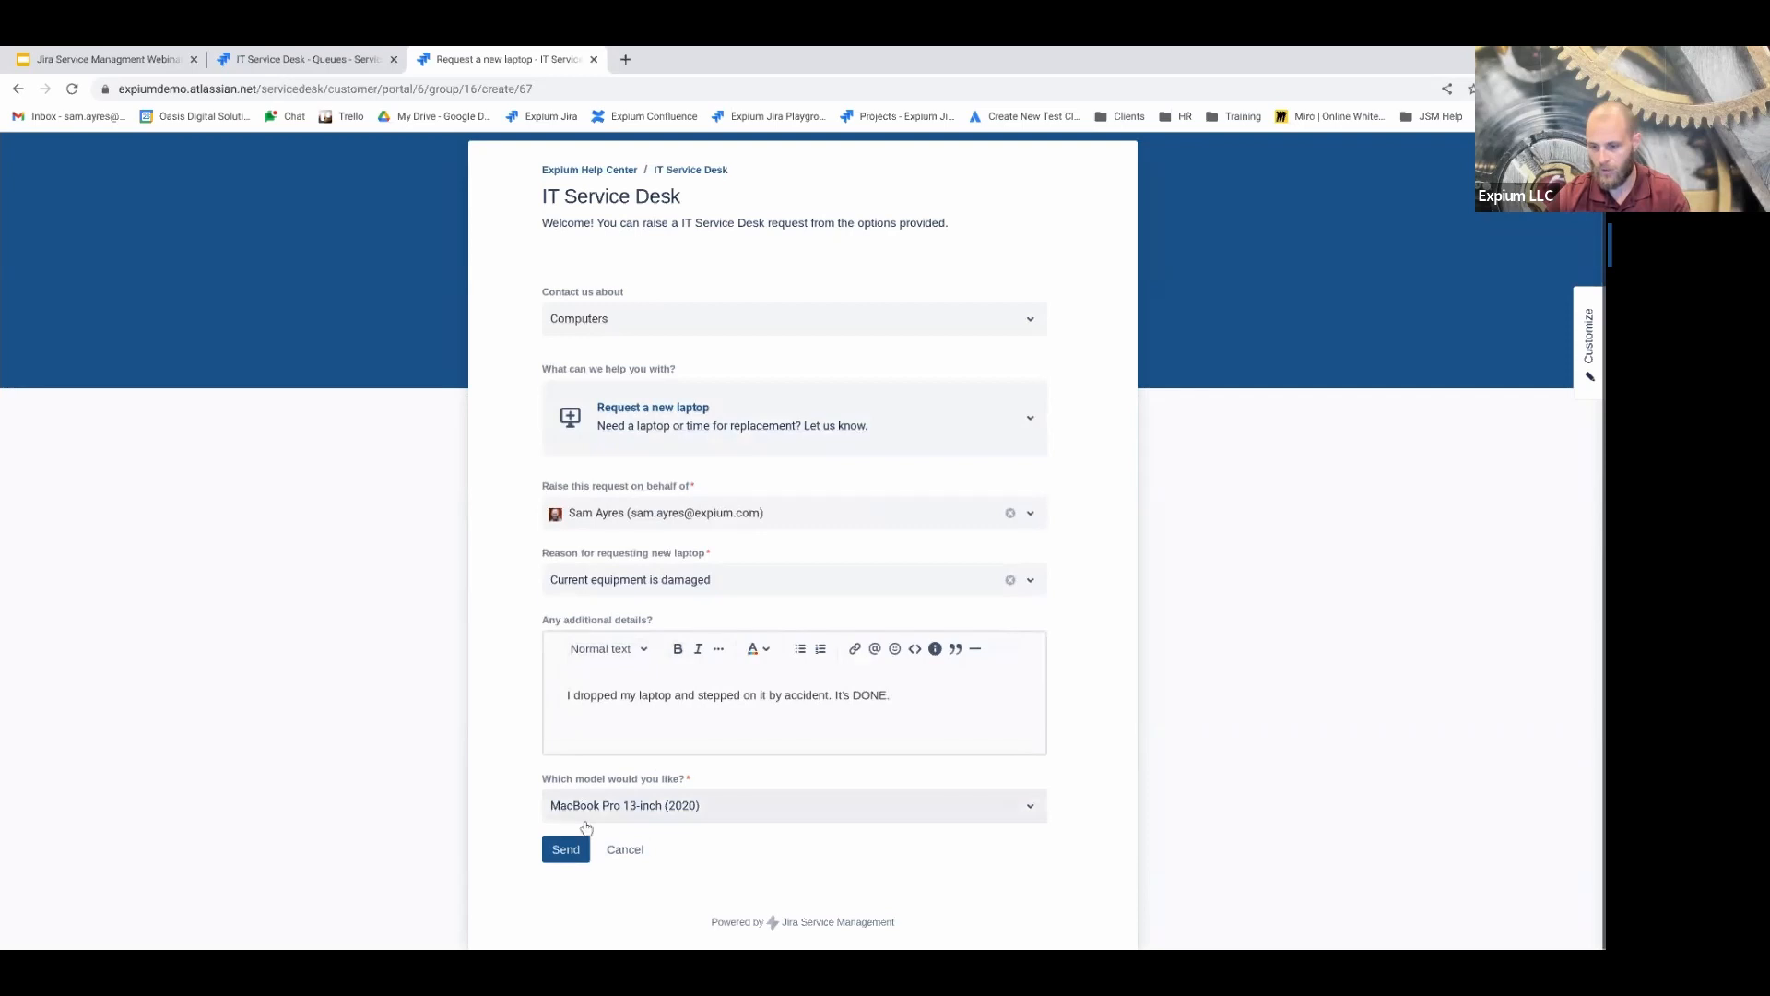
Submit the laptop request, then open Get IT help under IT Service Desk > Computers
left_click(566, 850)
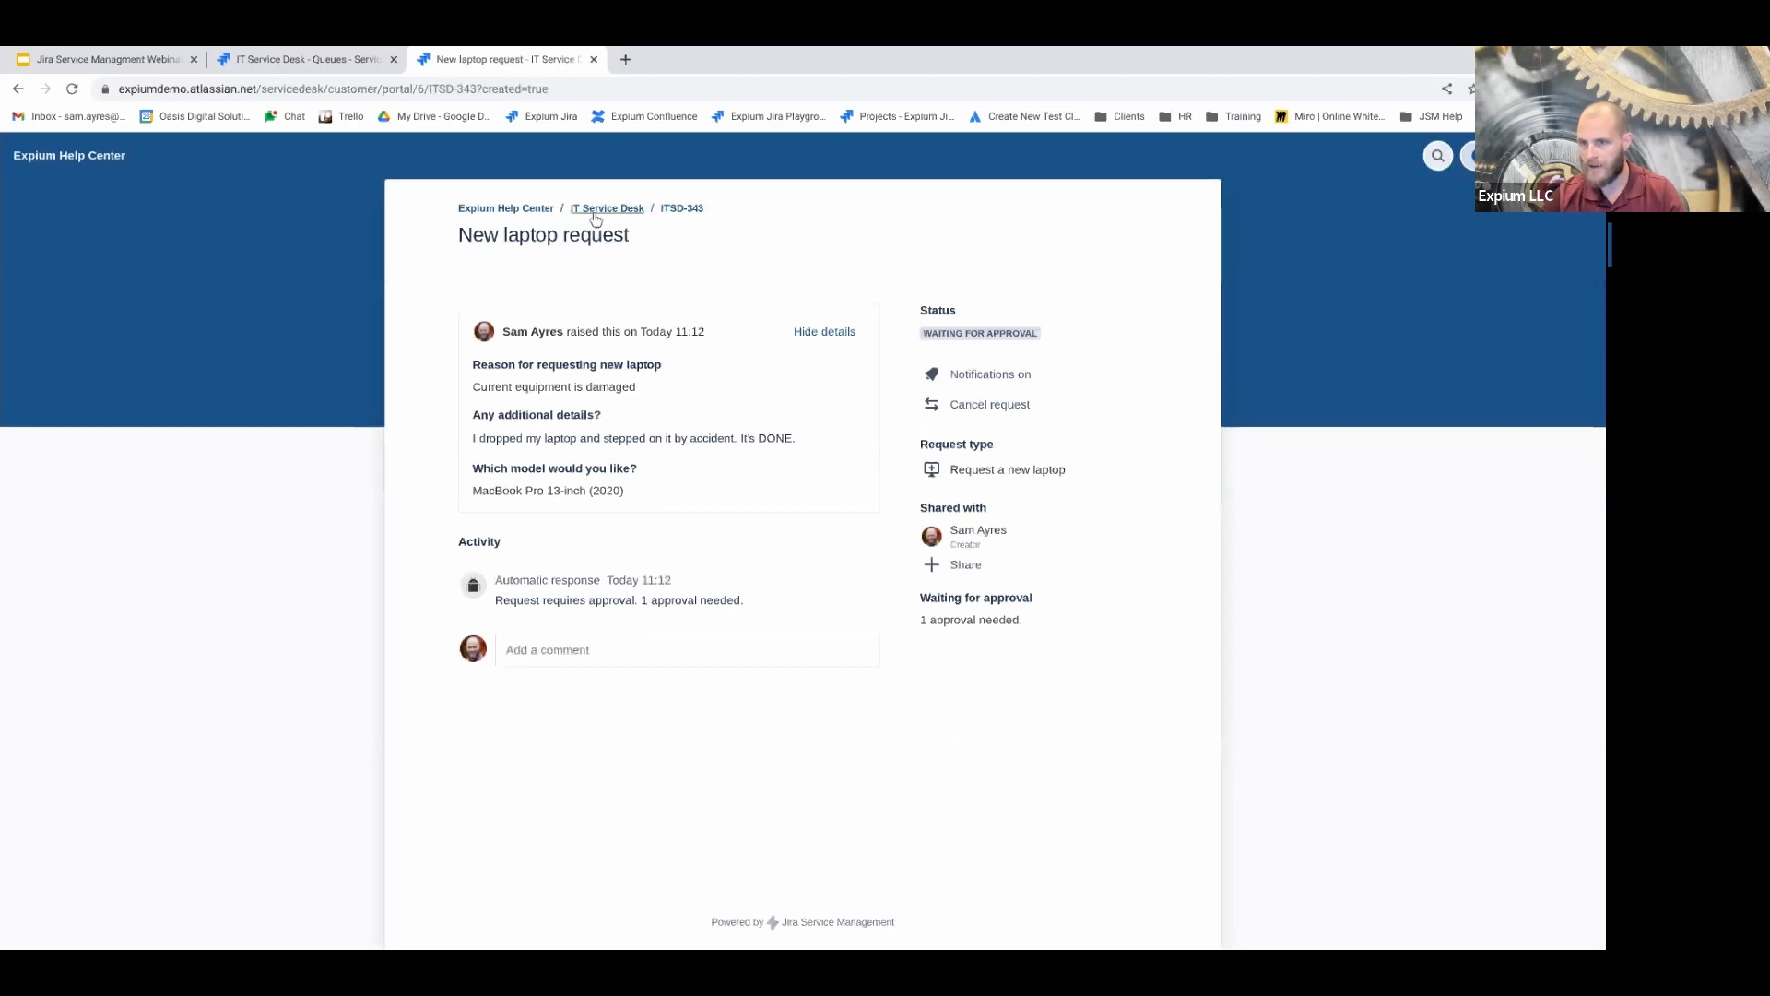
left_click(597, 212)
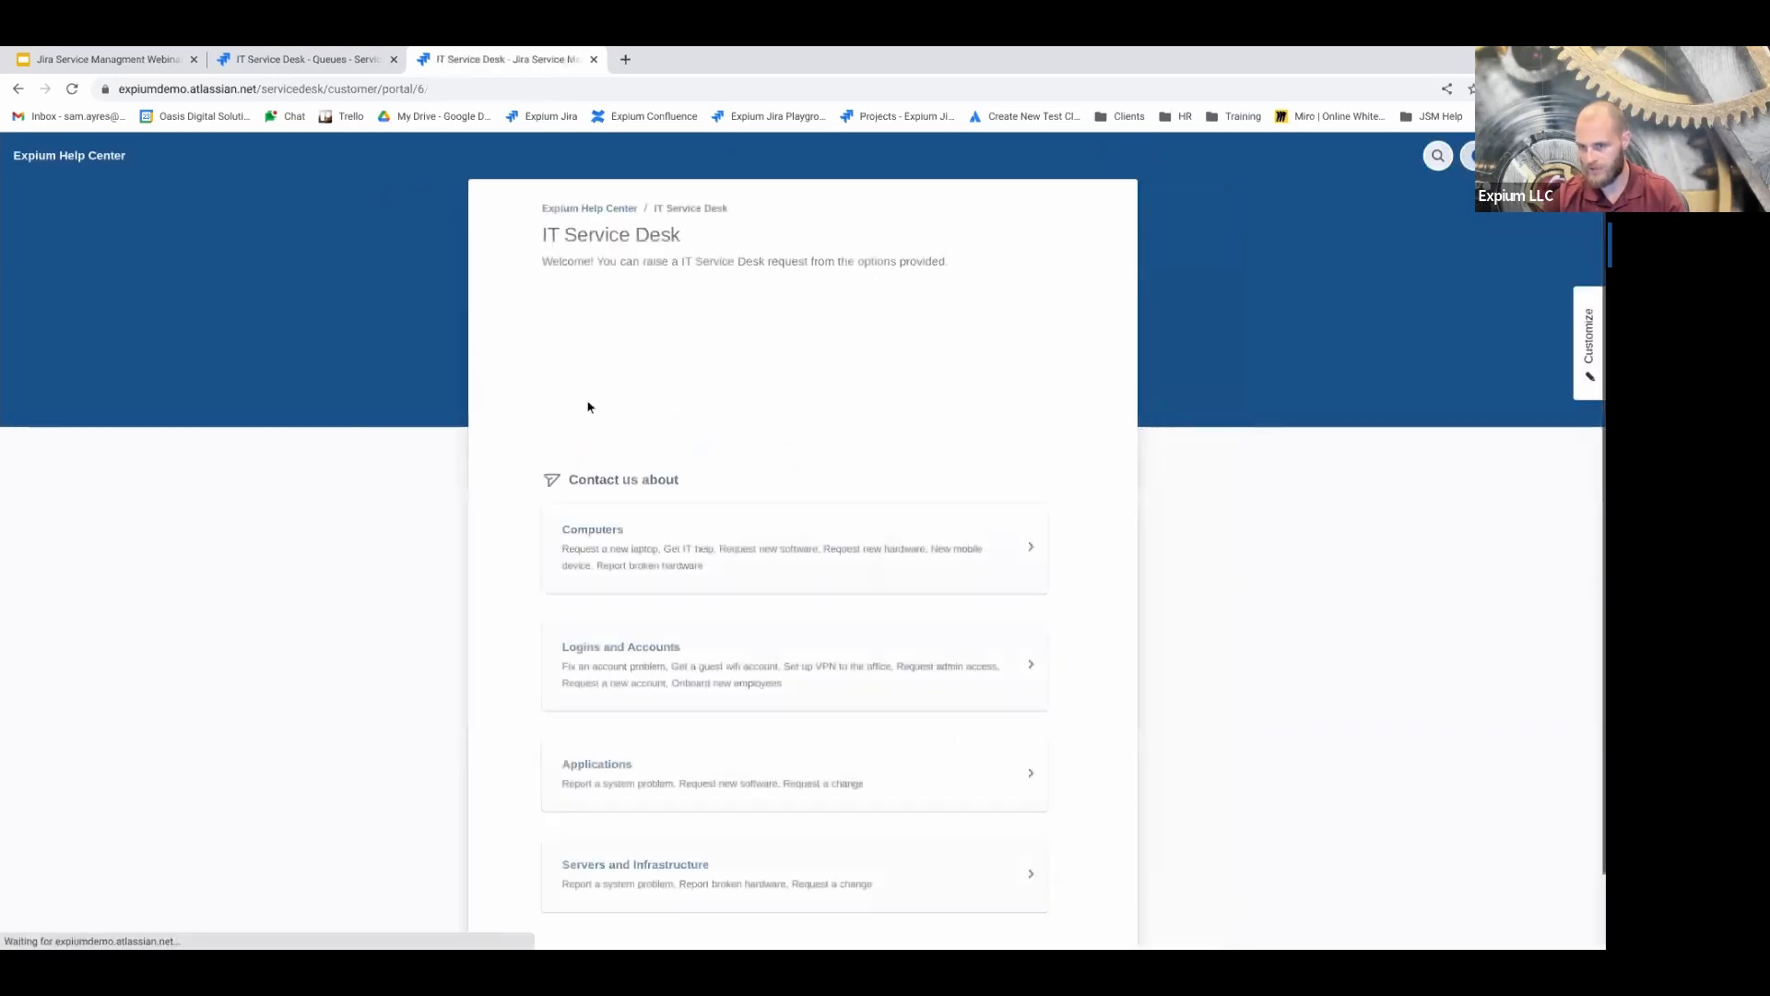
left_click(610, 415)
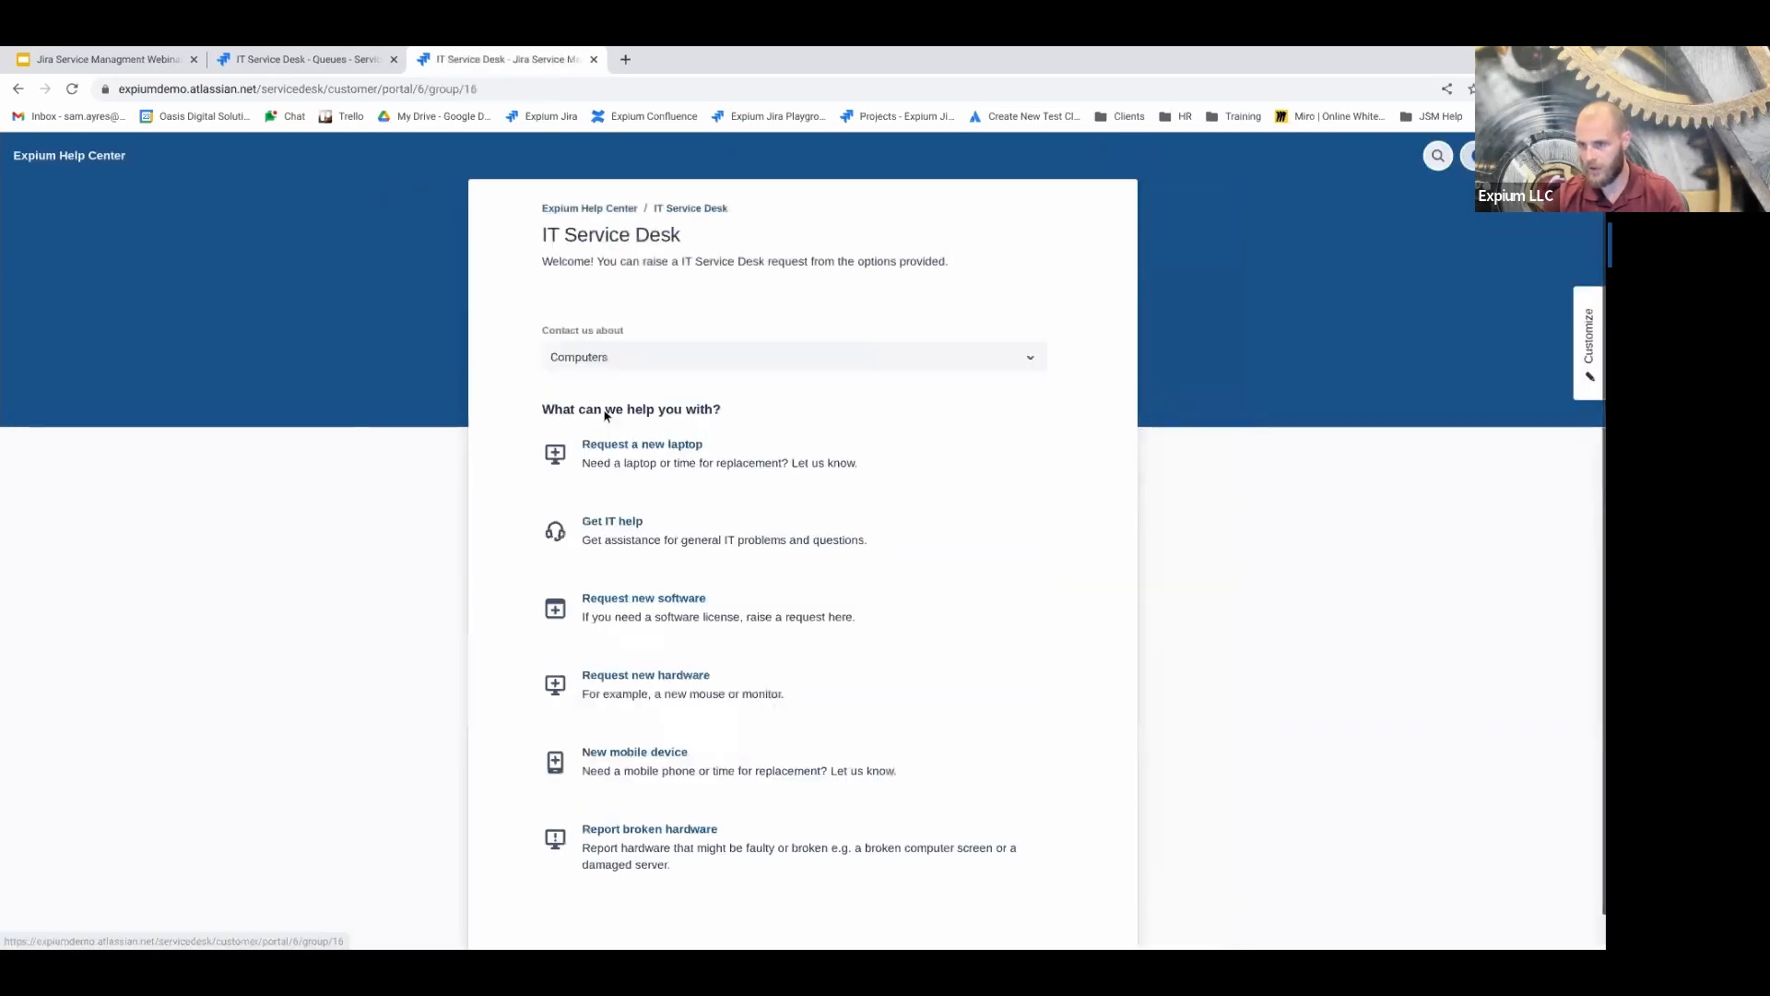
left_click(608, 539)
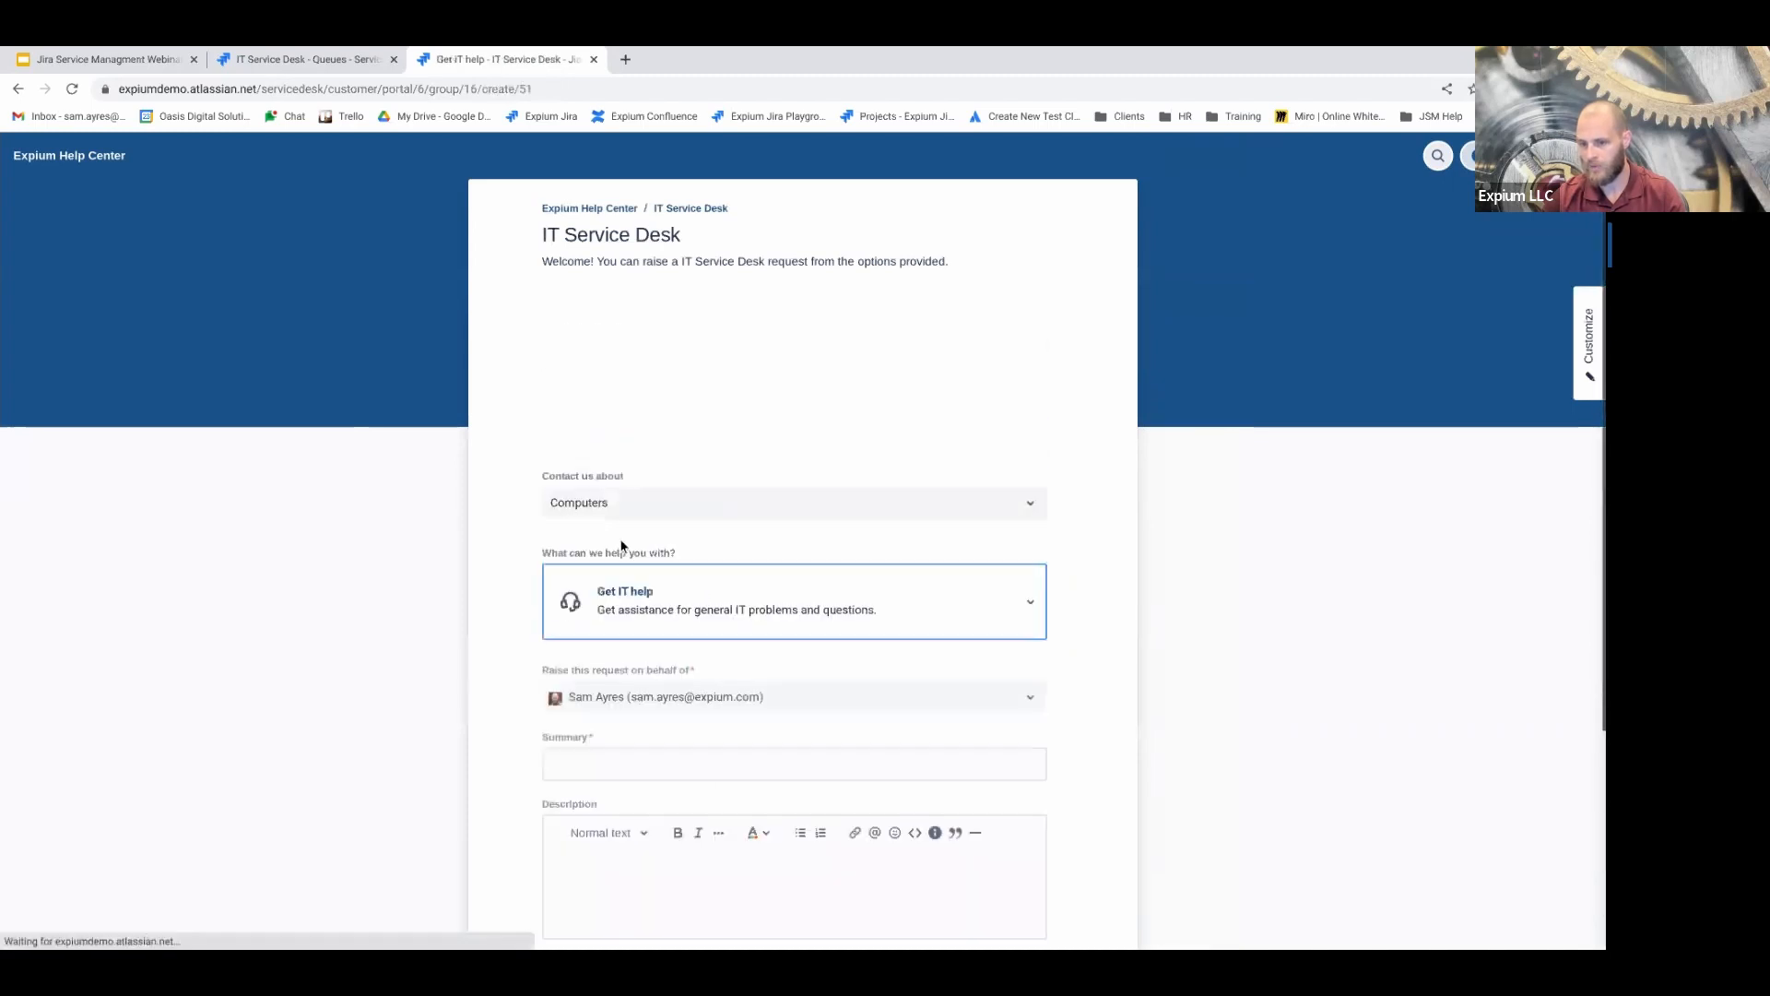
Enter 'vpn' as the summary to bring up suggested VPN articles
scroll(599, 553, "down", 3)
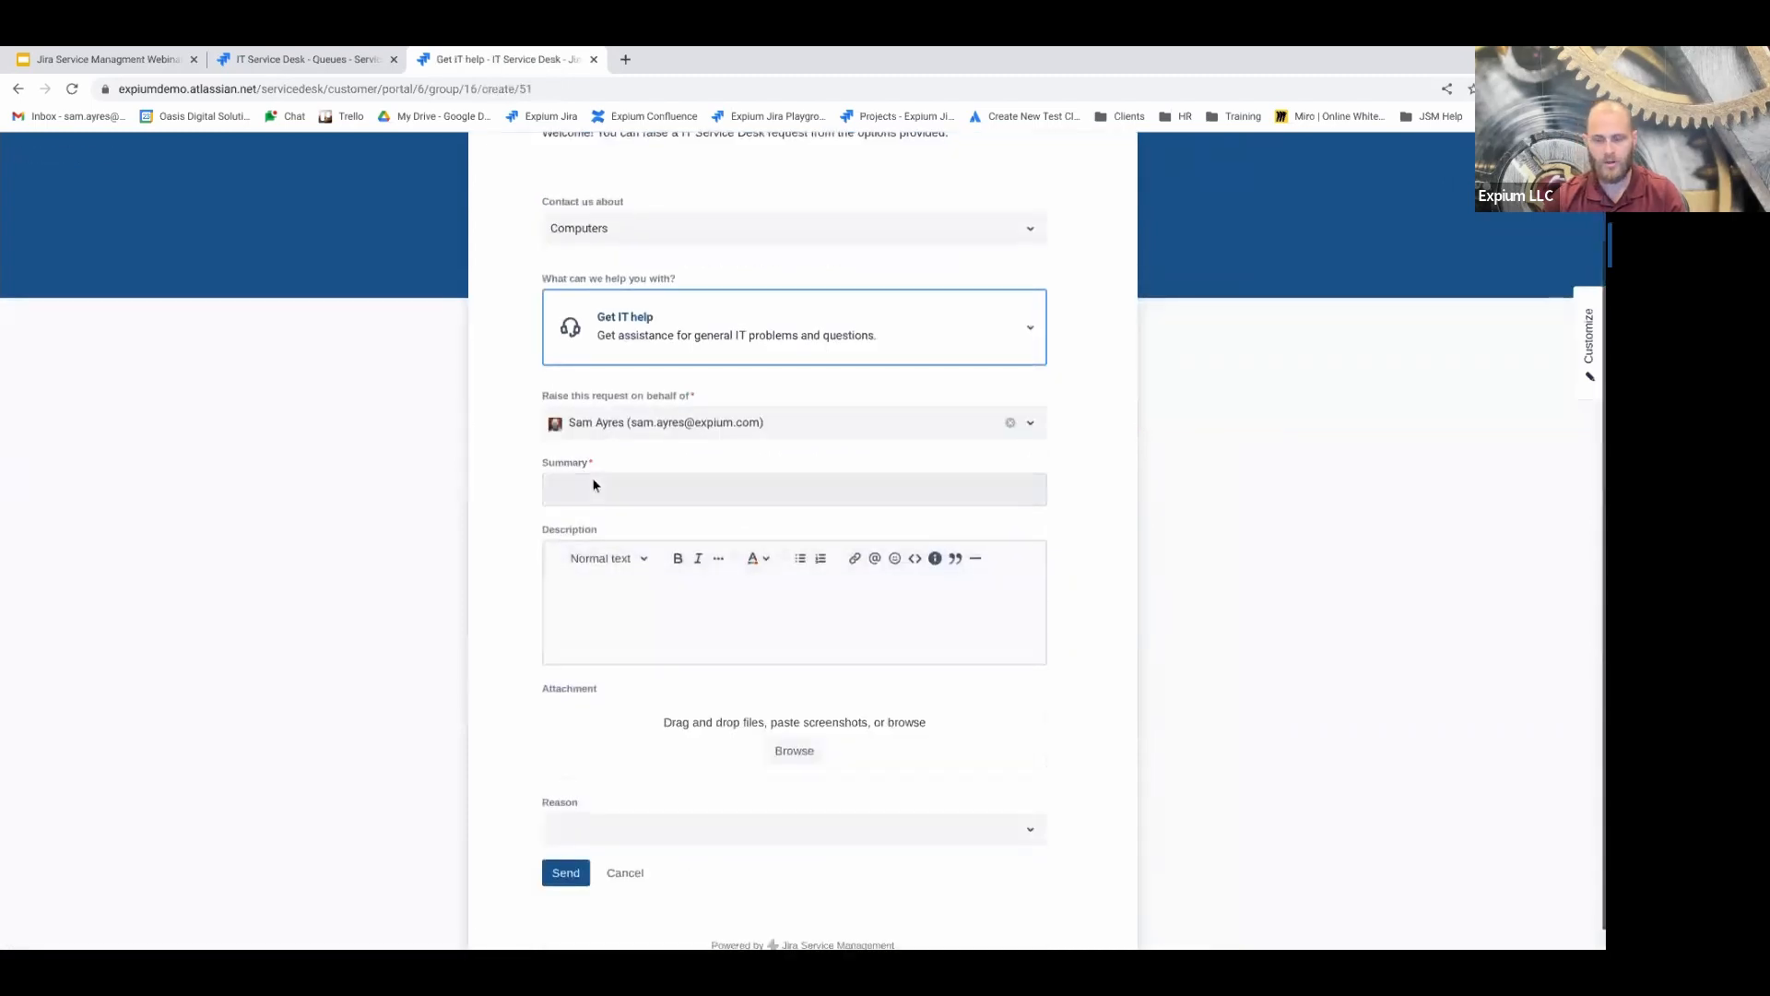
left_click(592, 487)
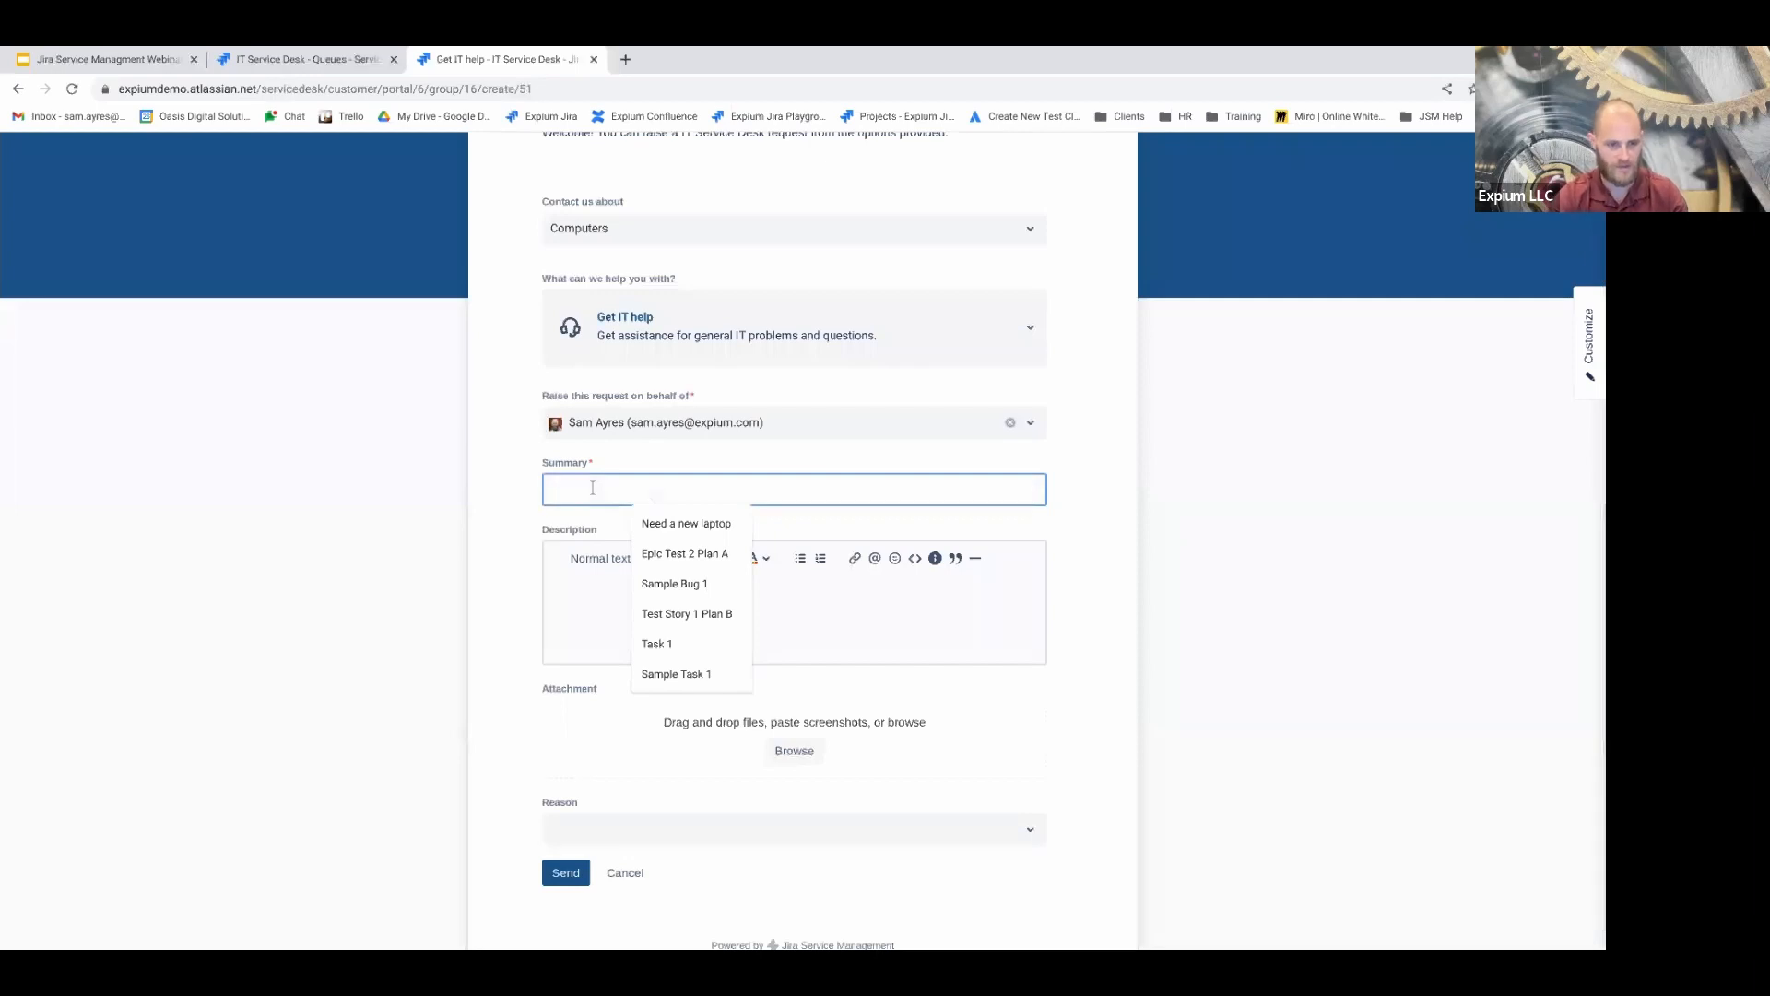
type("vpn")
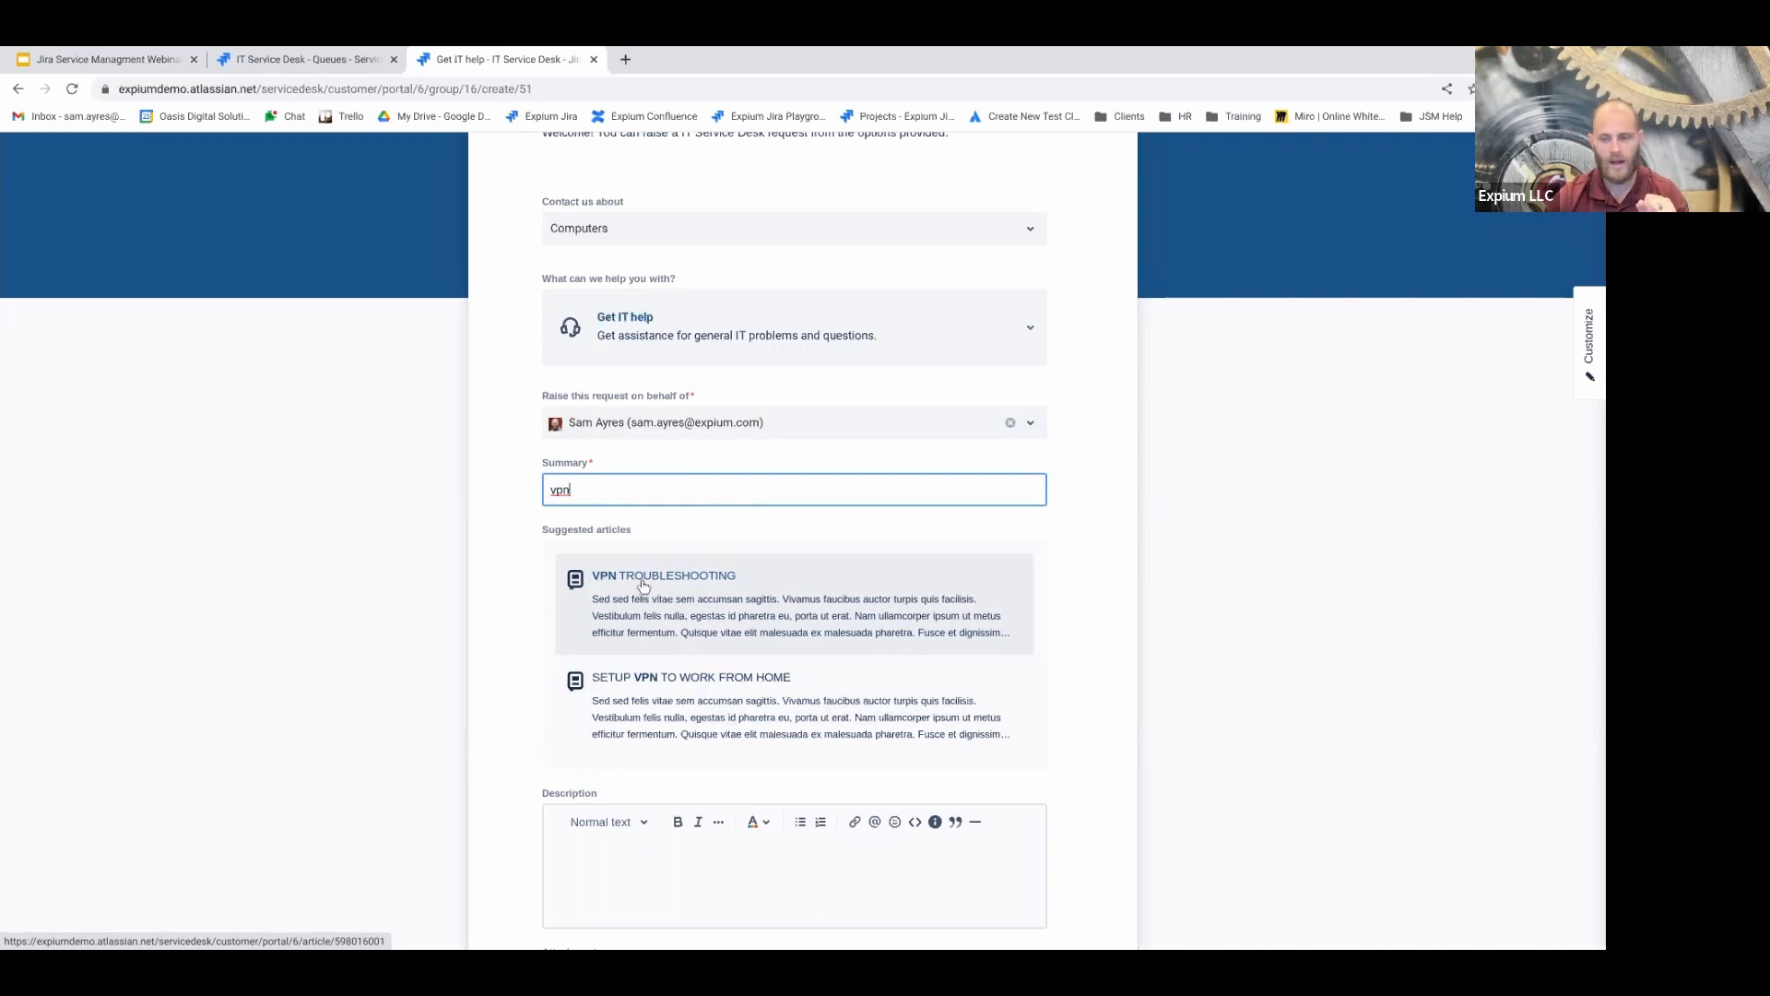
double_click(619, 483)
left_click(619, 483)
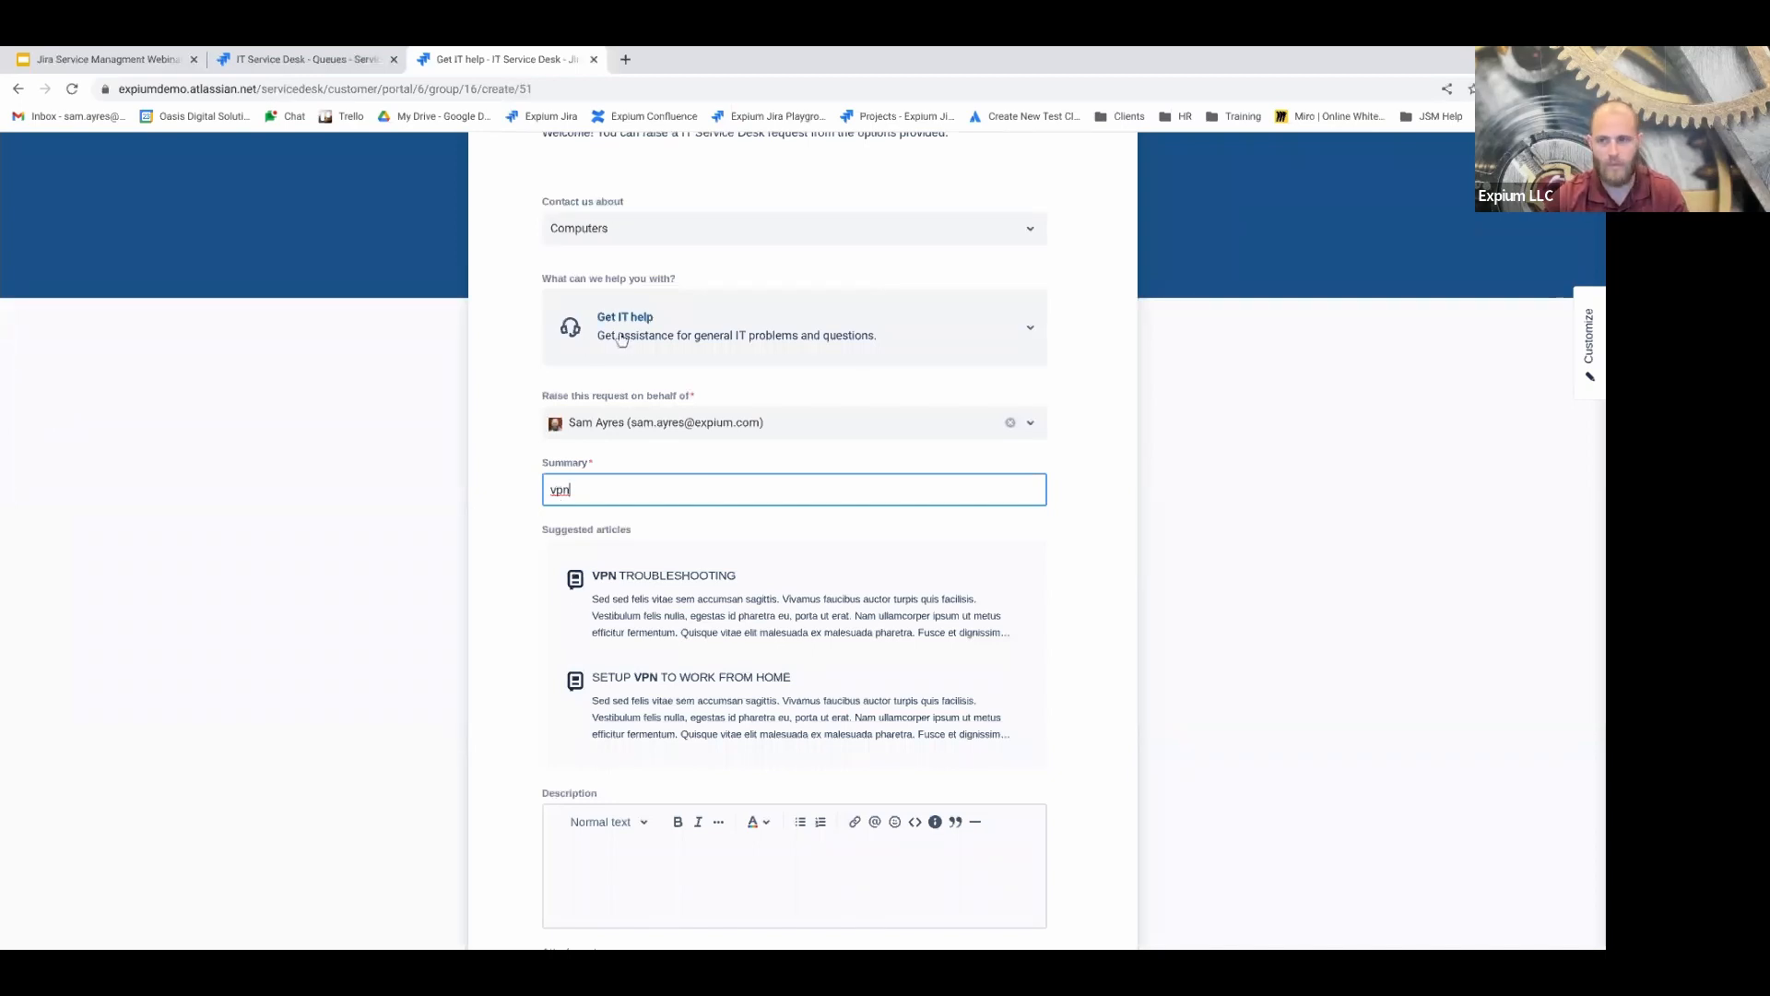
scroll(527, 369, "up", 2)
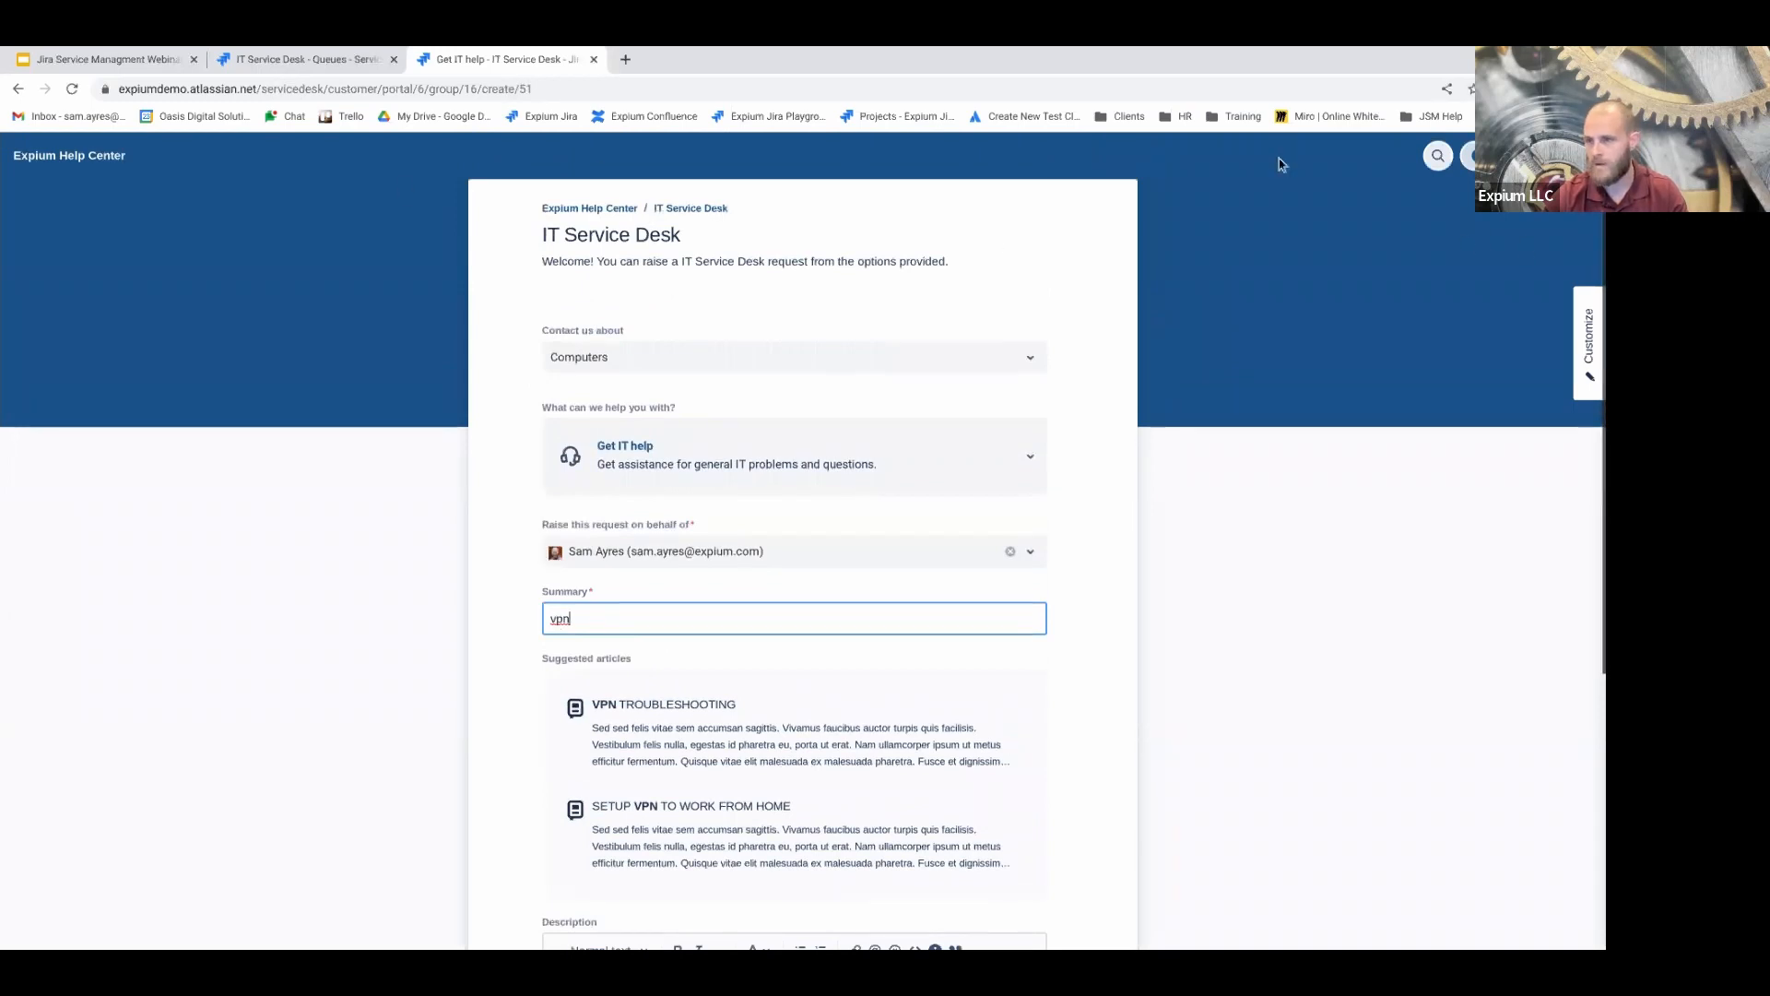
Go to Requests > Created by me, confirm leaving the form, and open ITSD-343
left_click(1472, 154)
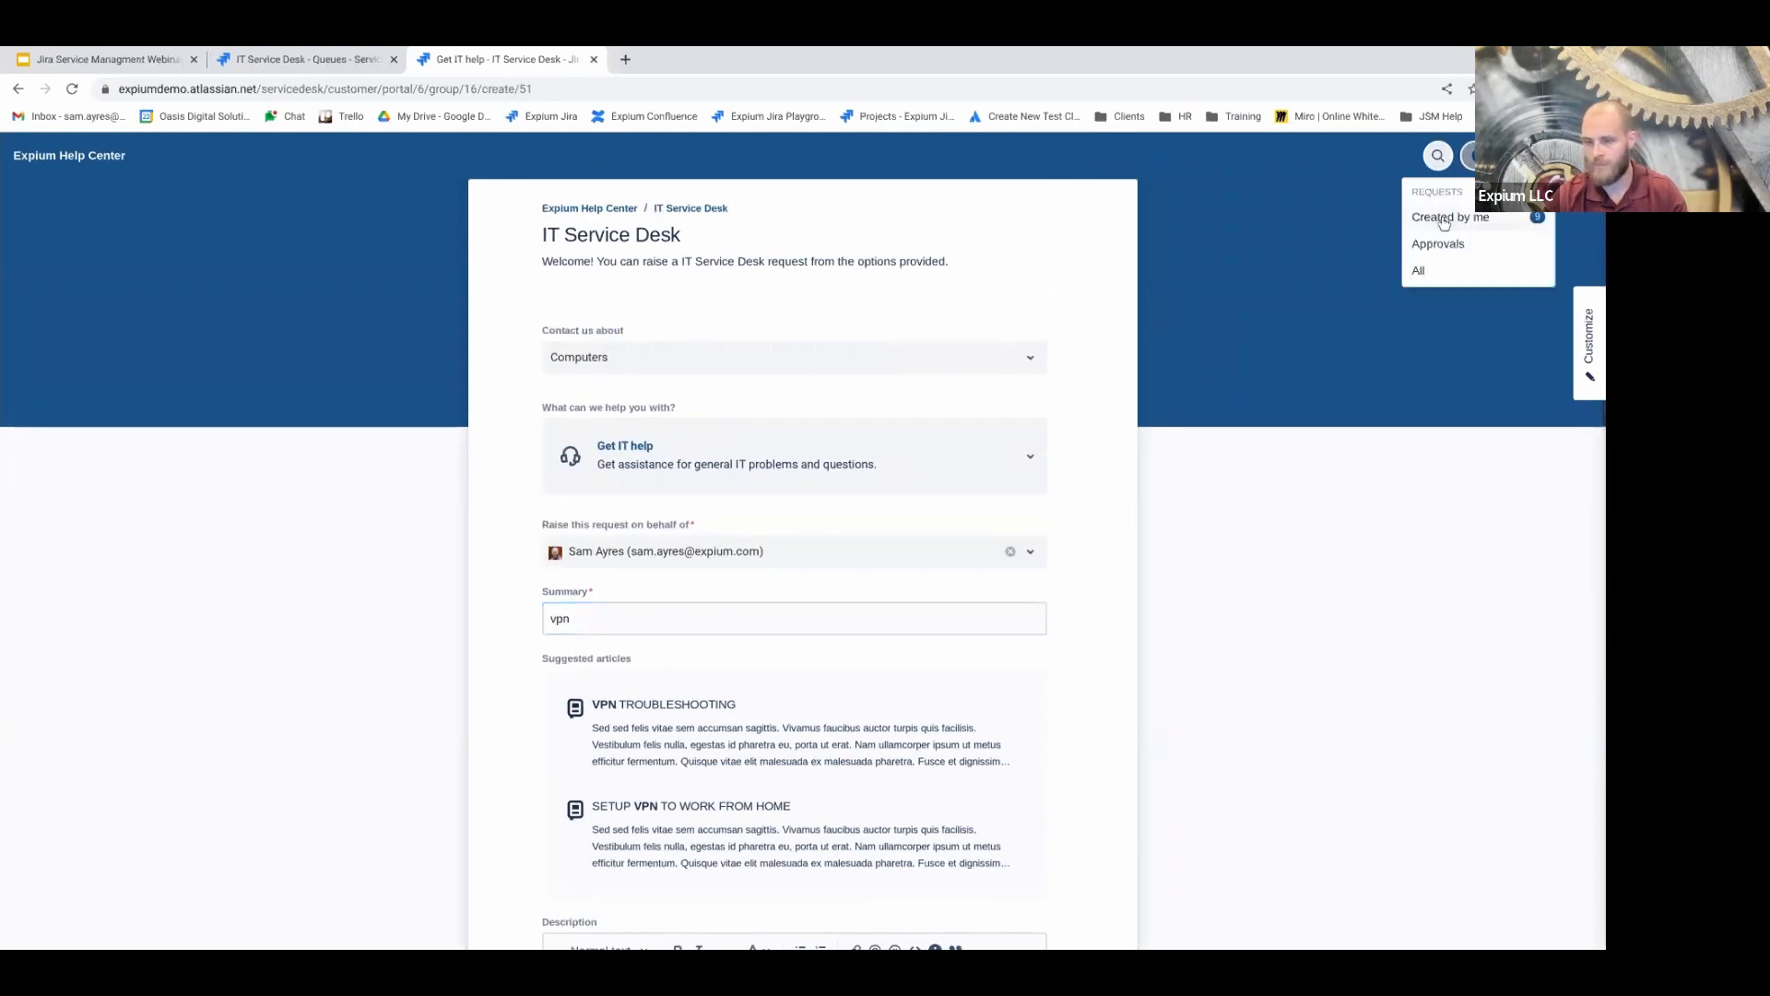
left_click(1512, 217)
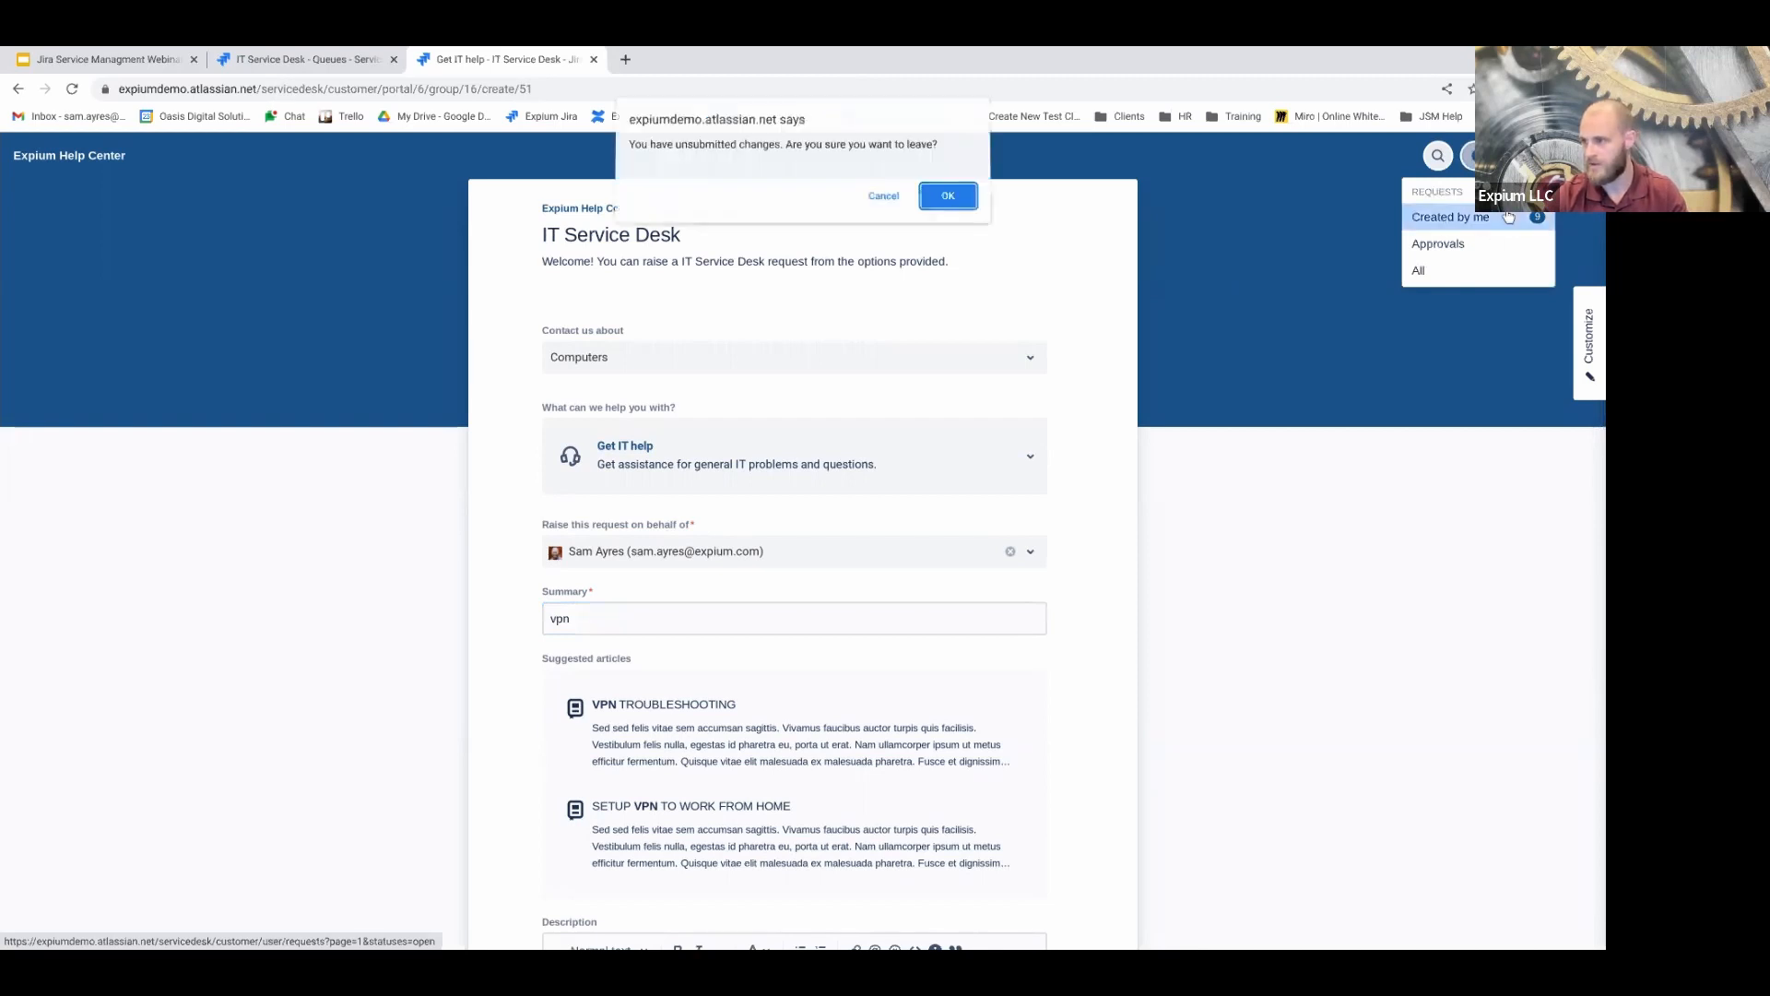
left_click(947, 197)
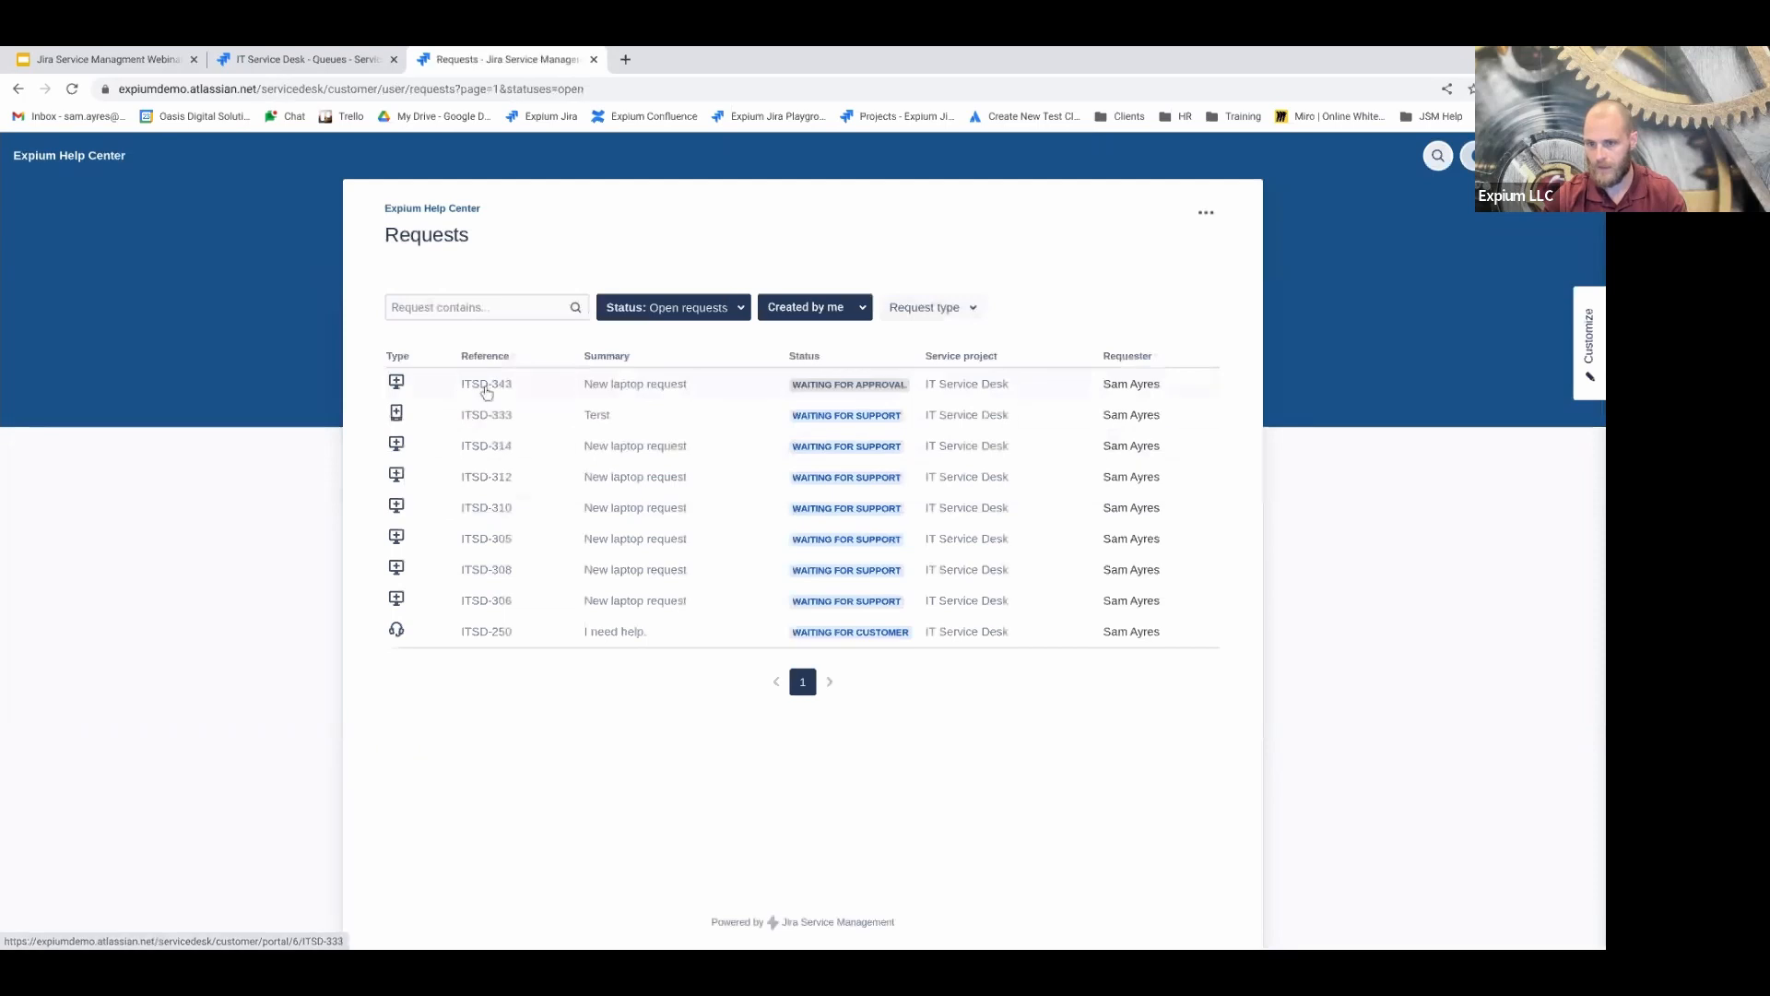
left_click(486, 385)
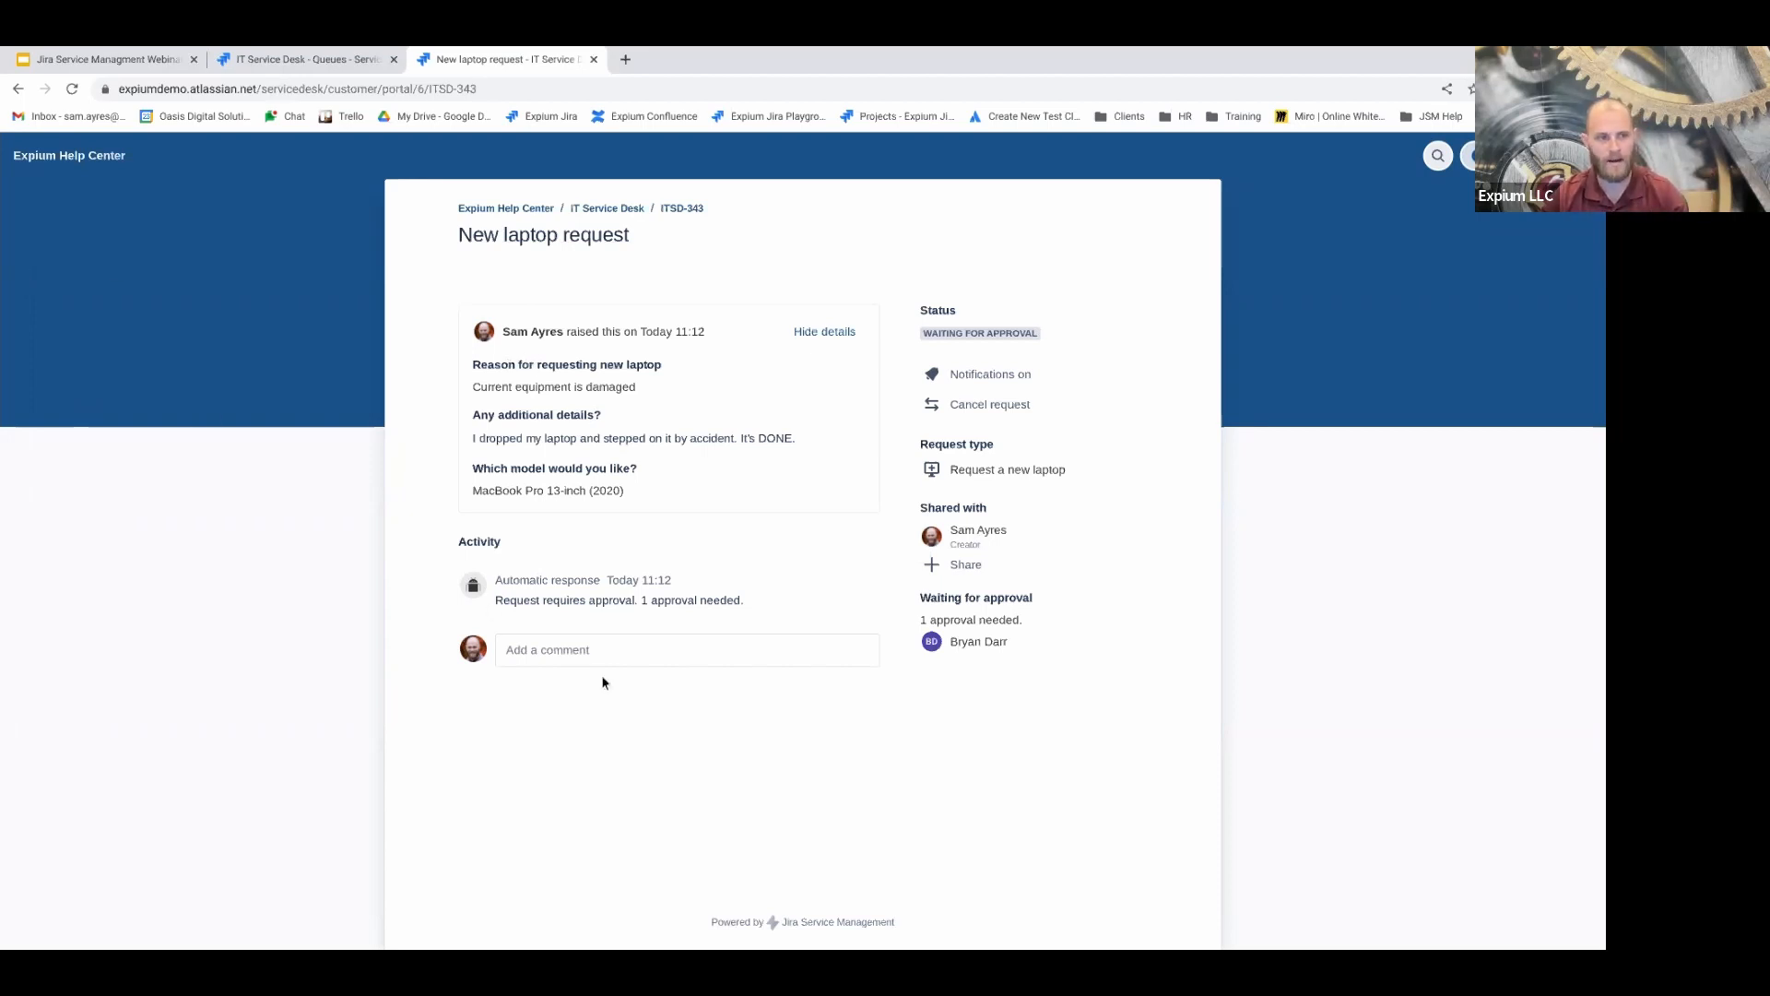
left_click_drag(460, 534, 499, 542)
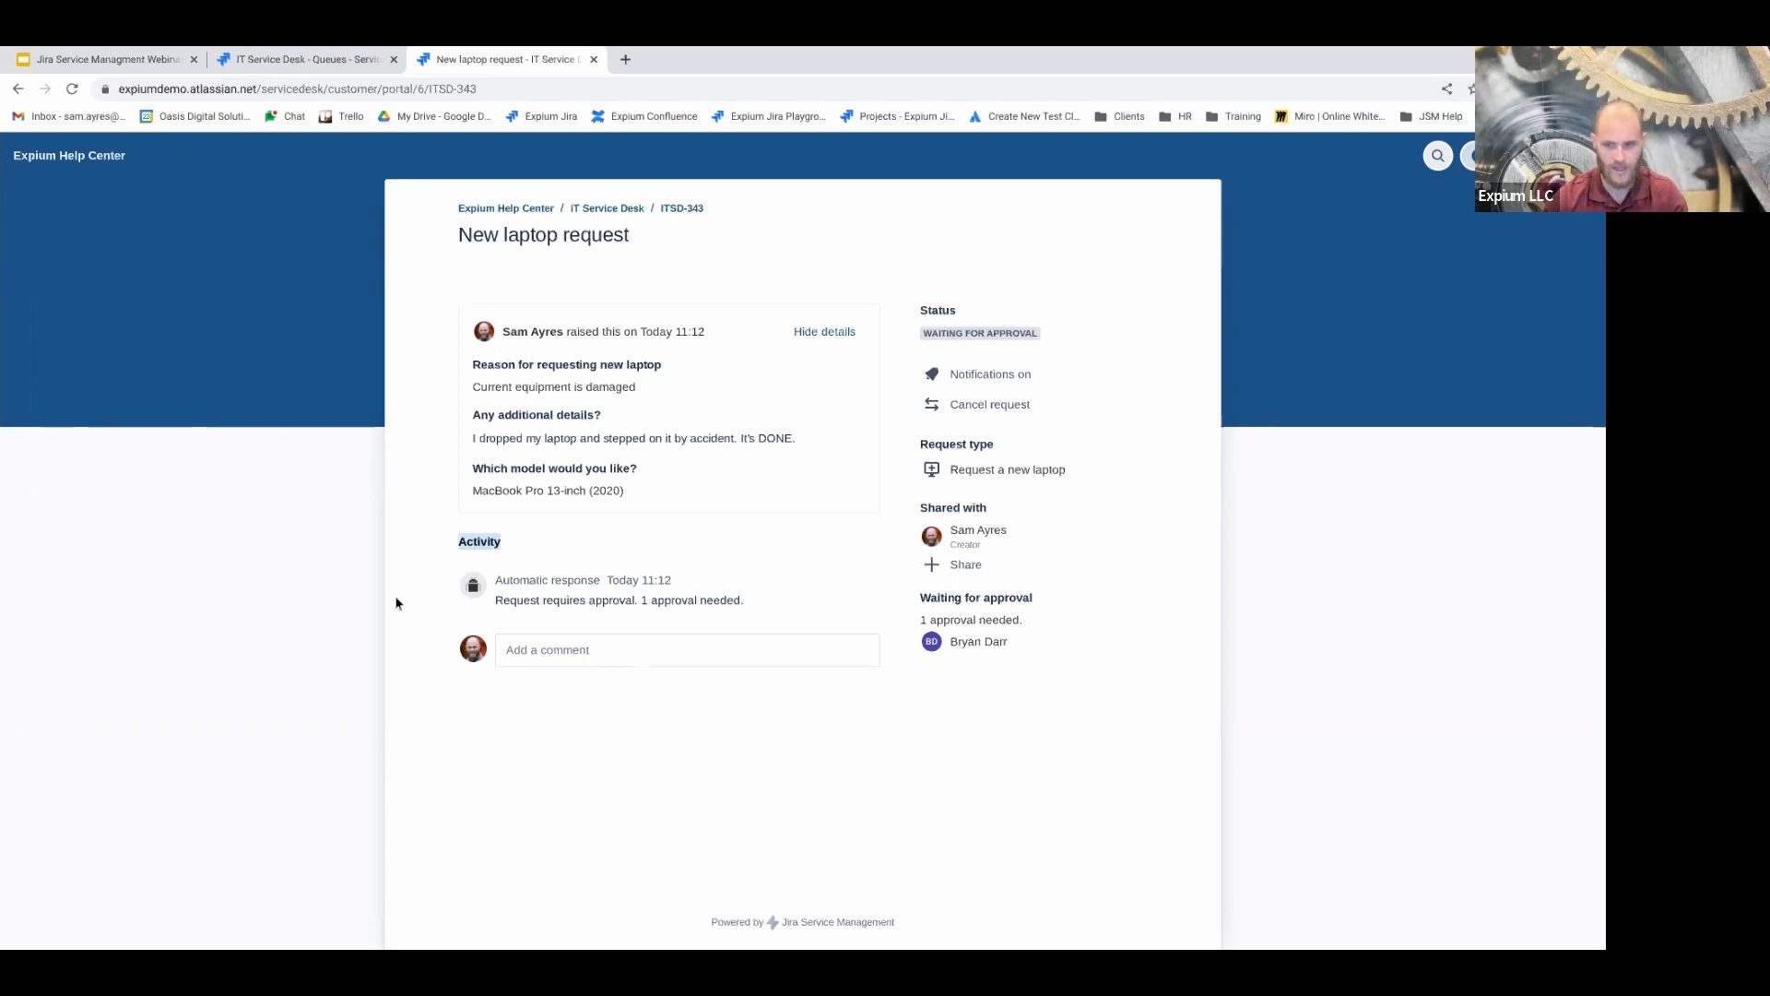
Post a comment on ITSD-343 asking for an update on the request
left_click(608, 647)
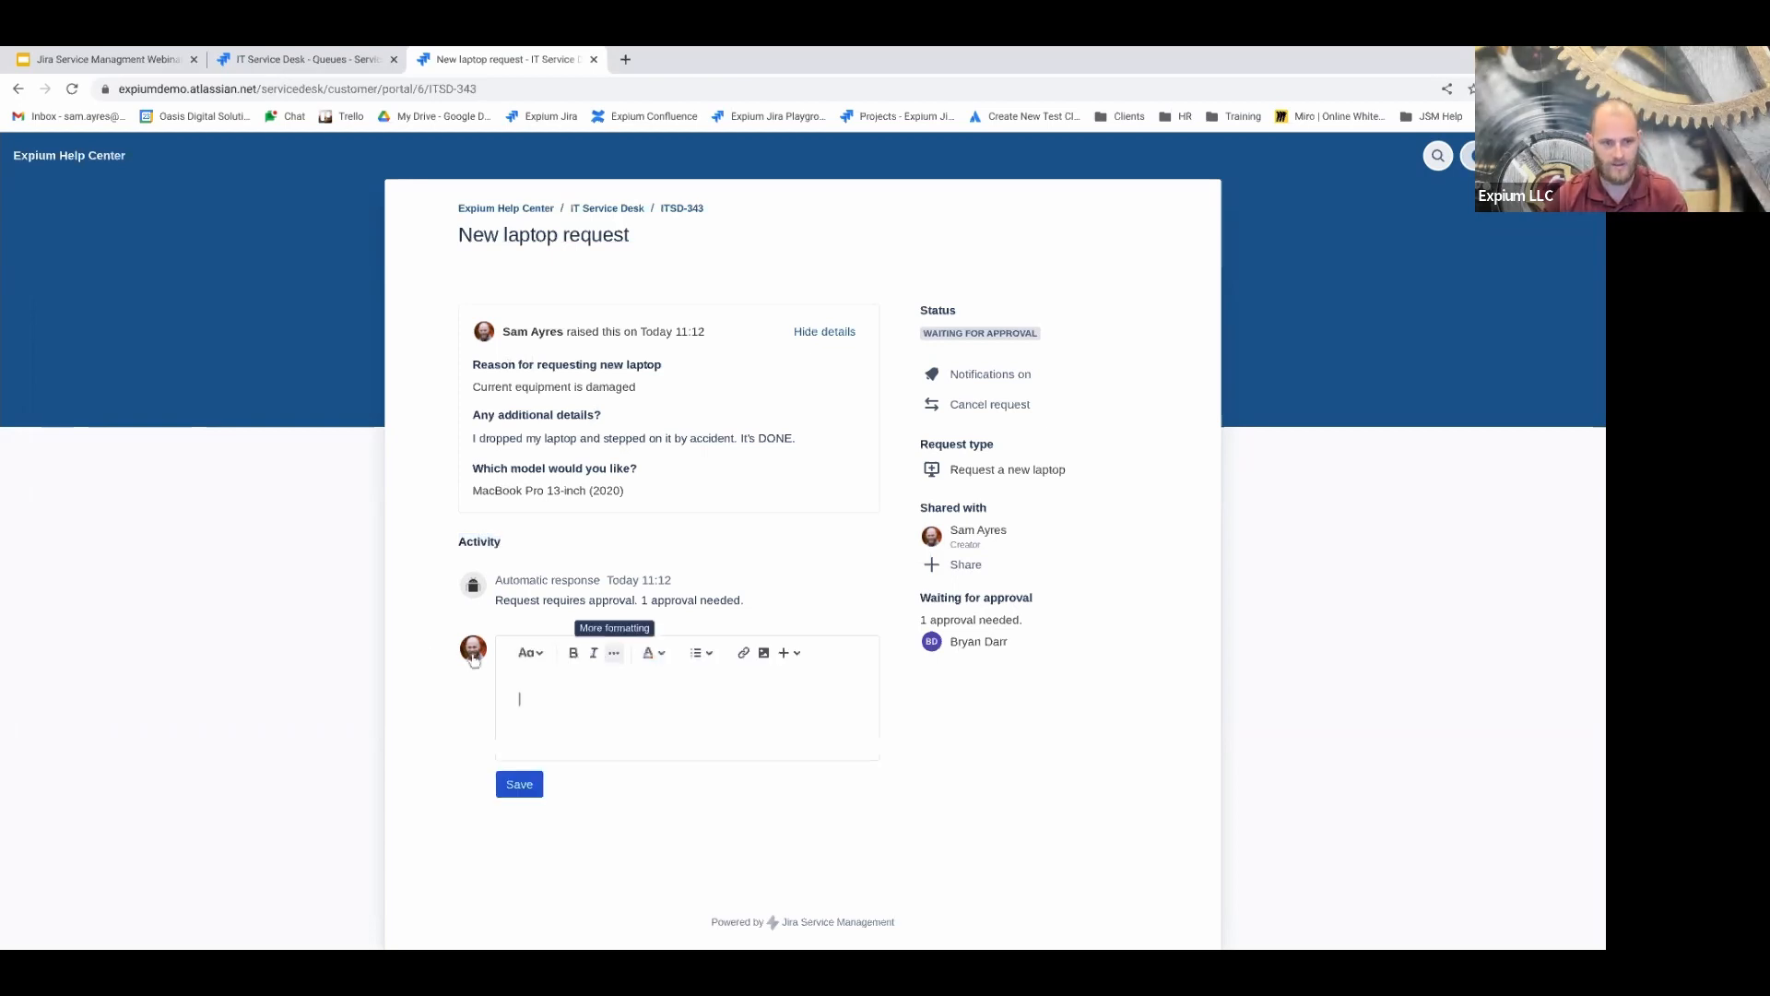
type("Hey Can I have a n ")
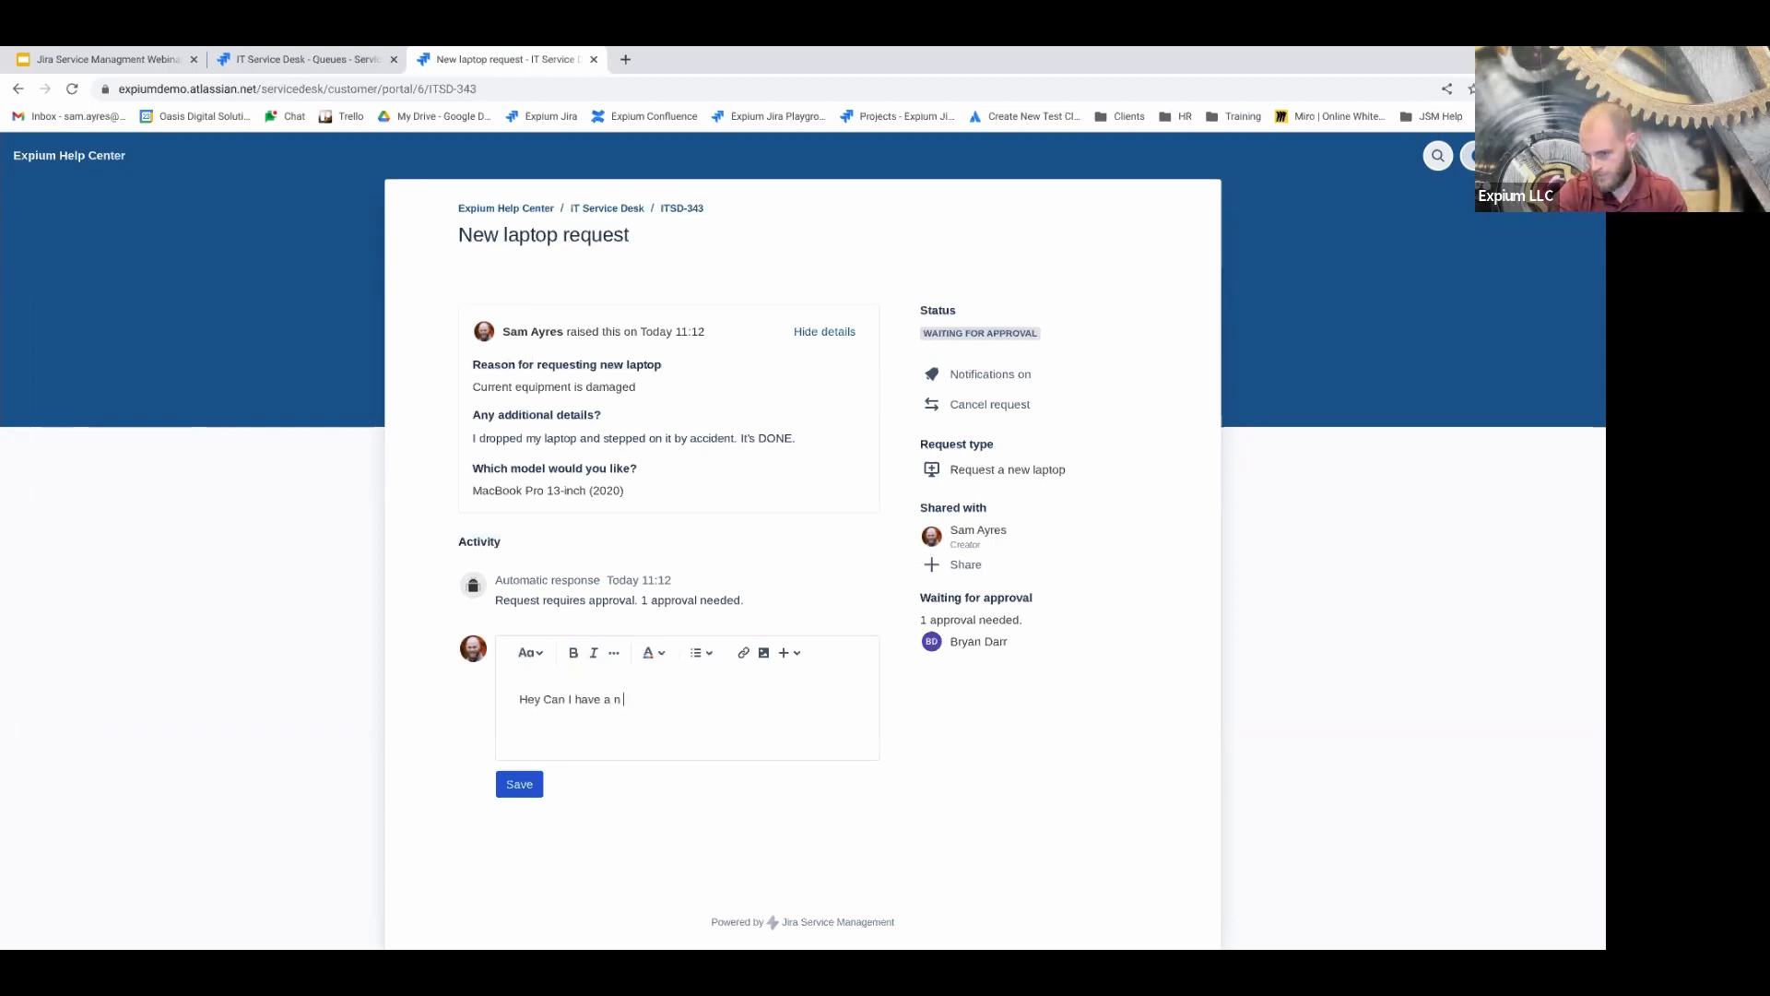
type("update n updateon this request?")
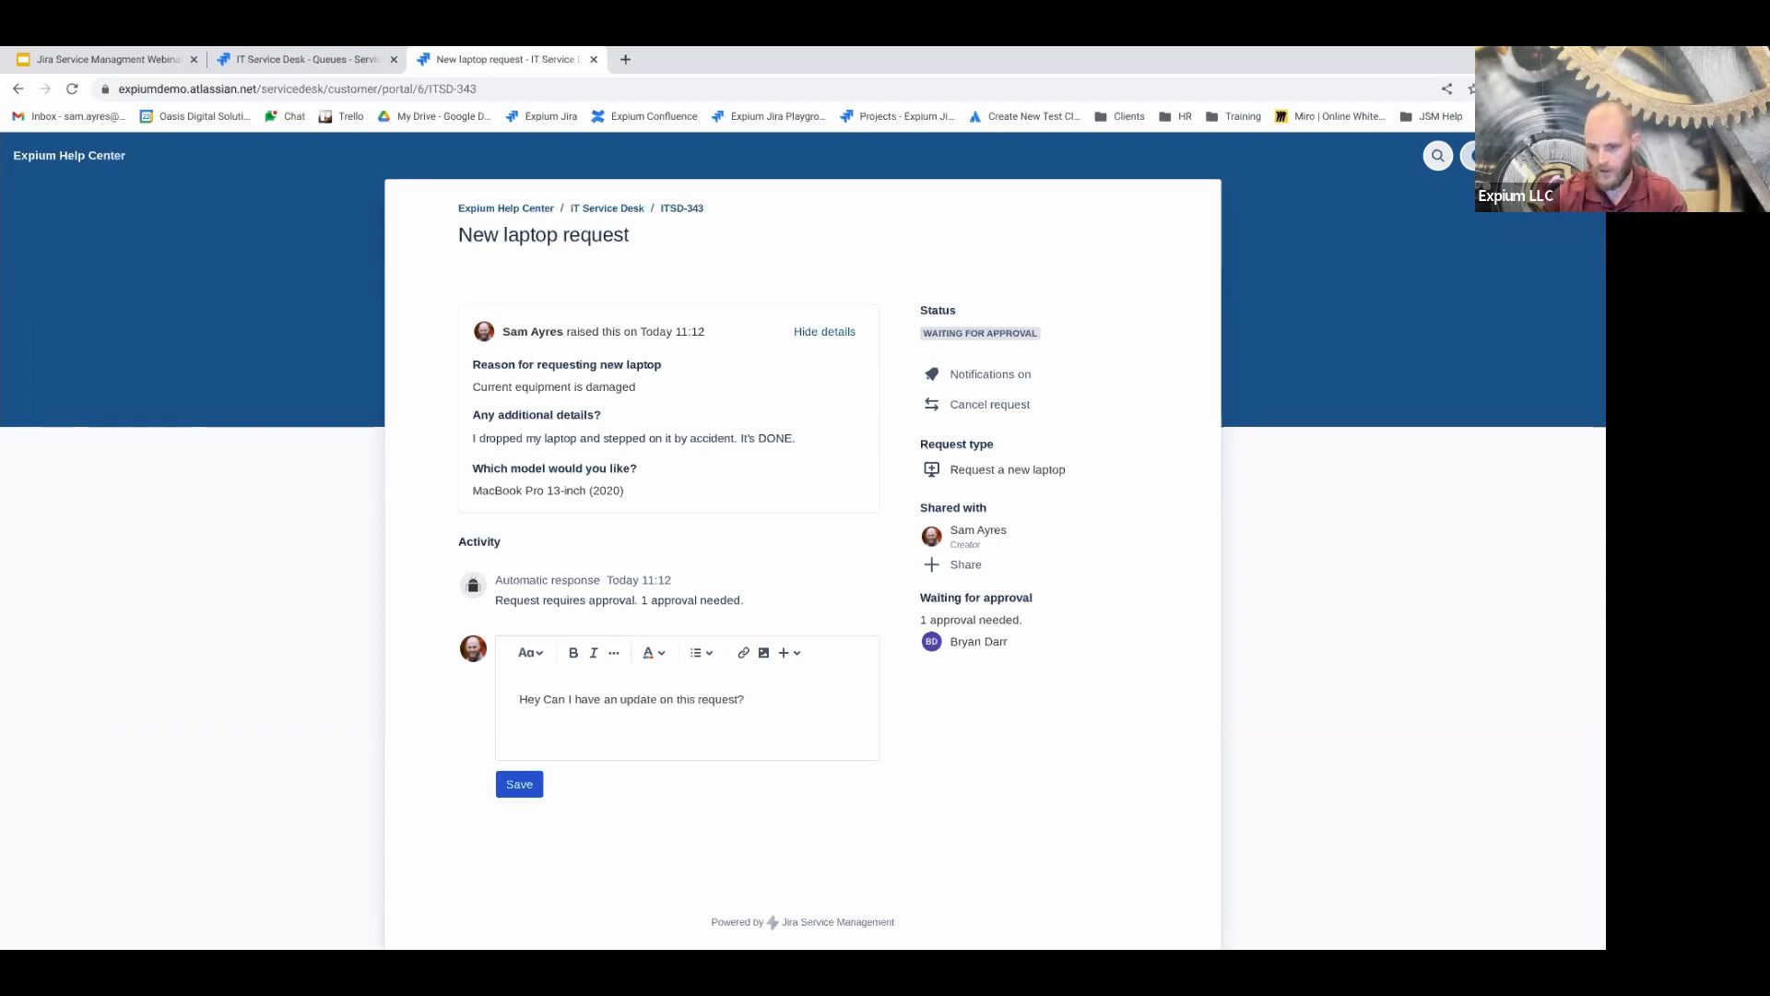
left_click(519, 784)
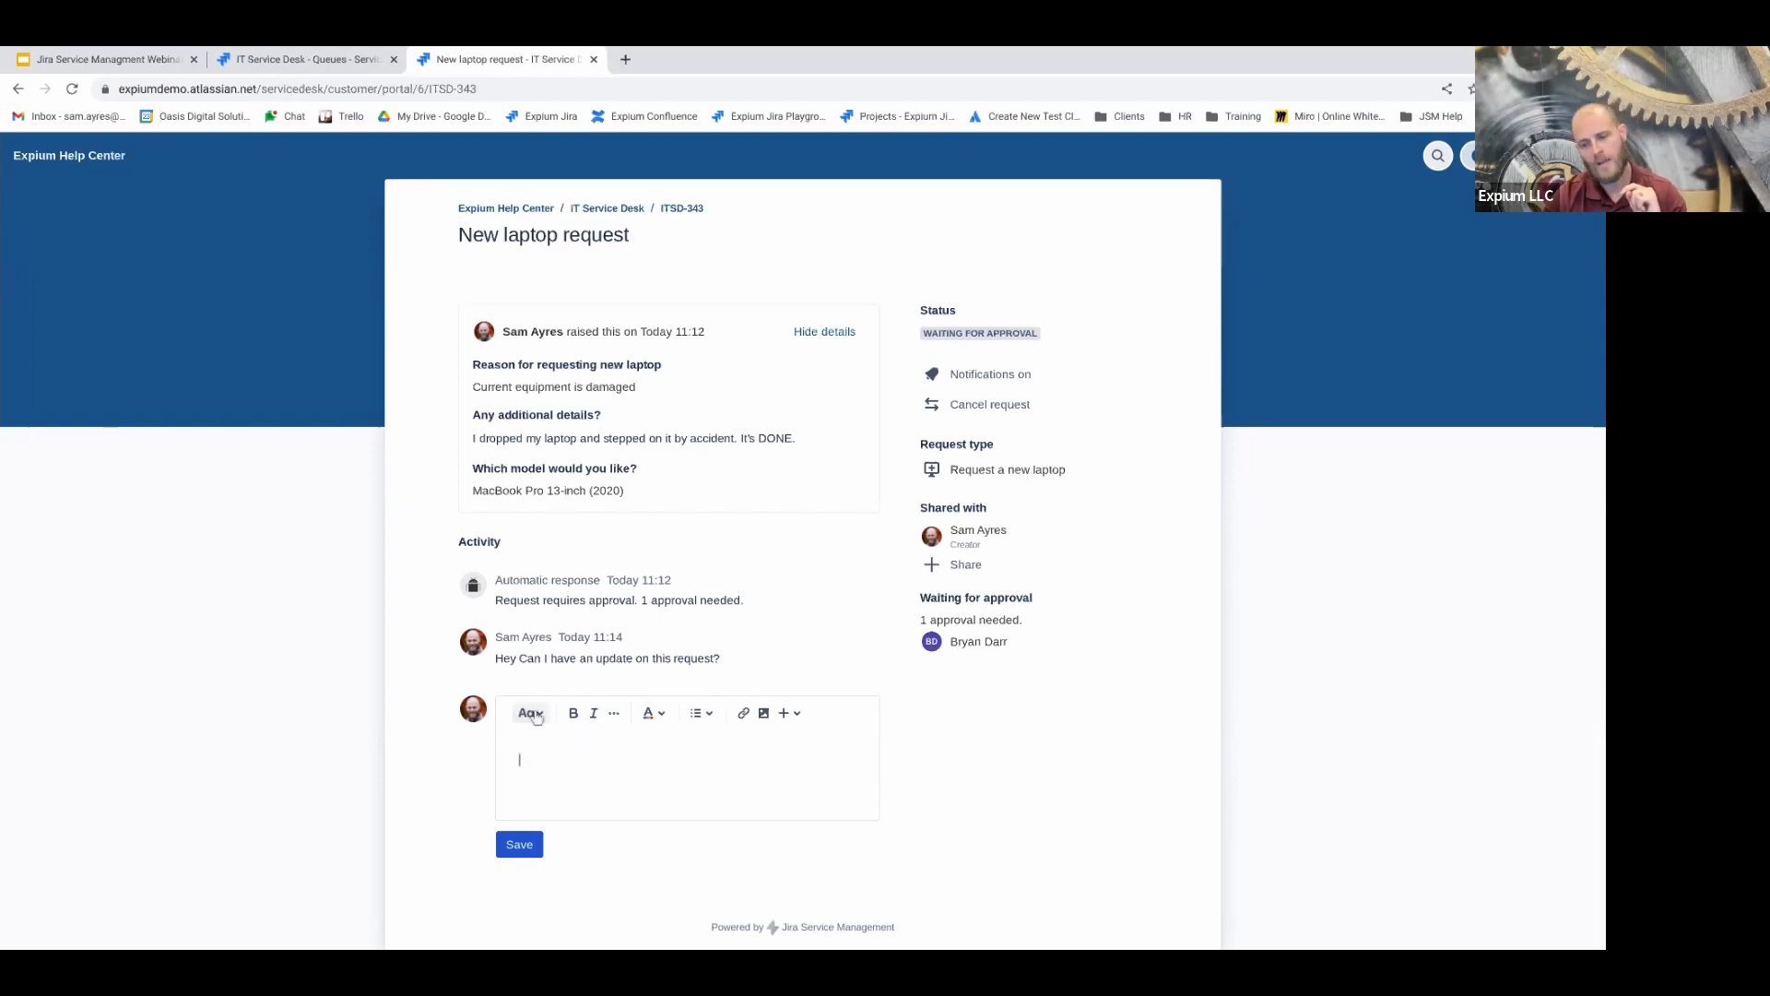
Look through the editor's list, style, formatting and colour menus, then type 'I need next now'
left_click(702, 716)
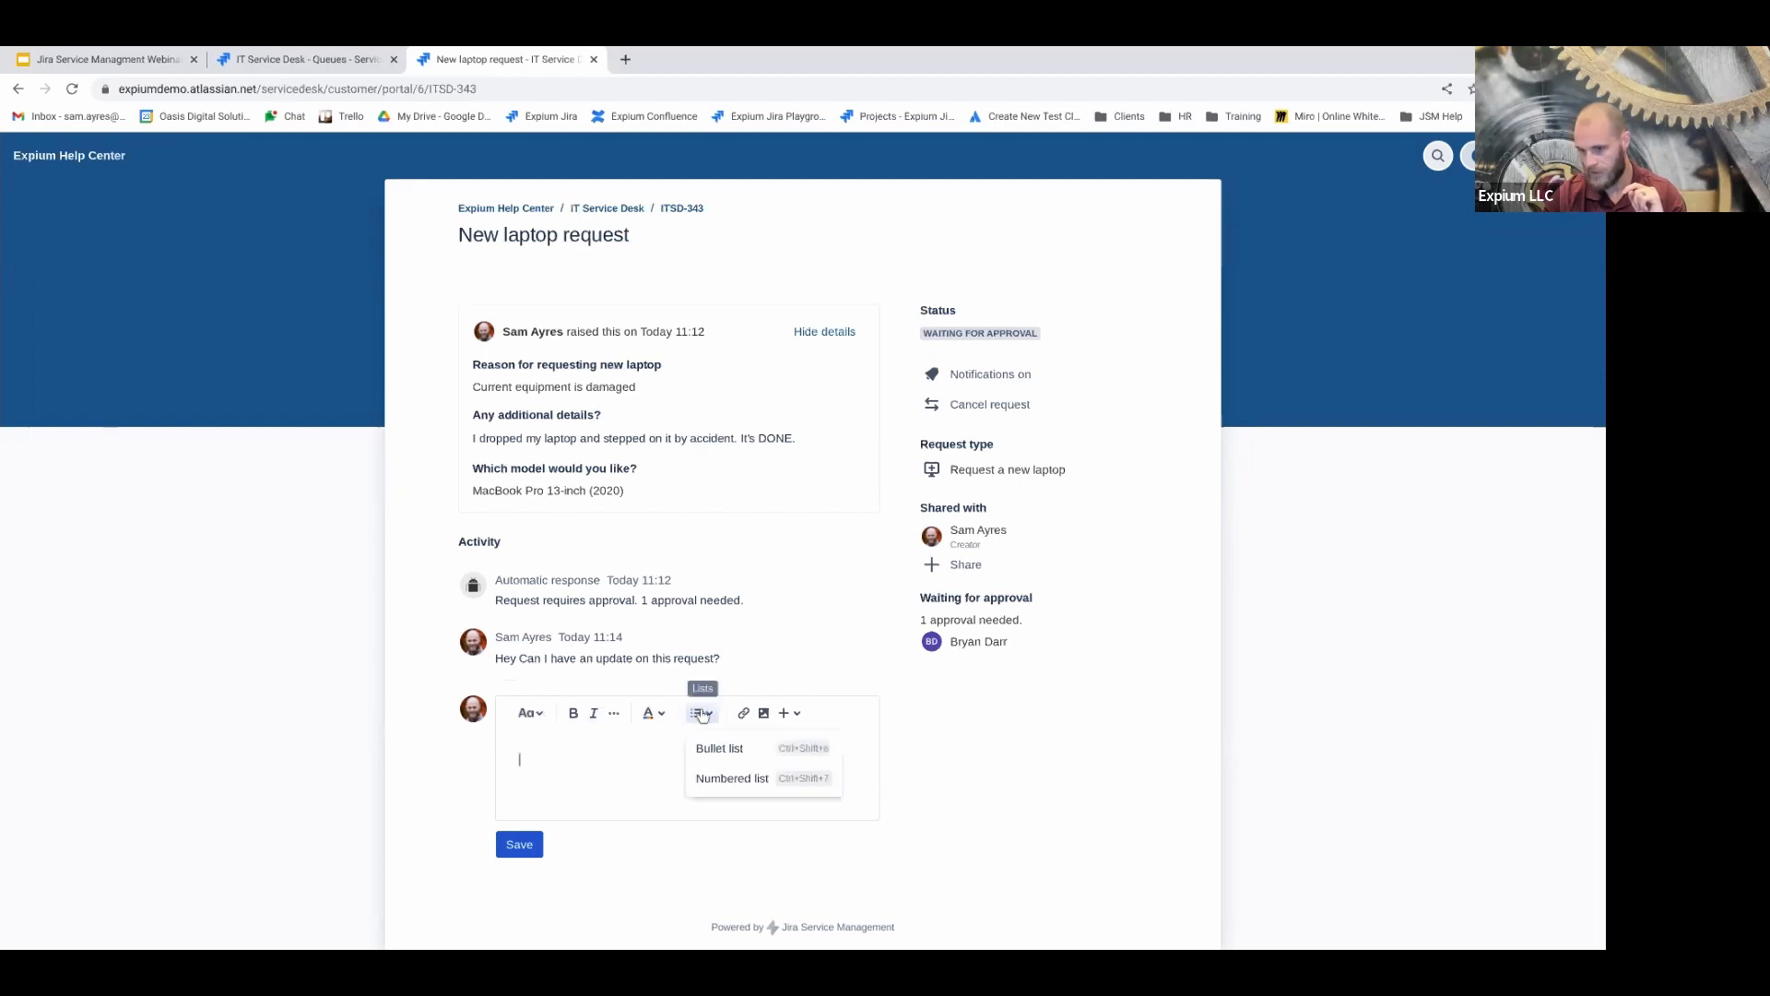
left_click(531, 715)
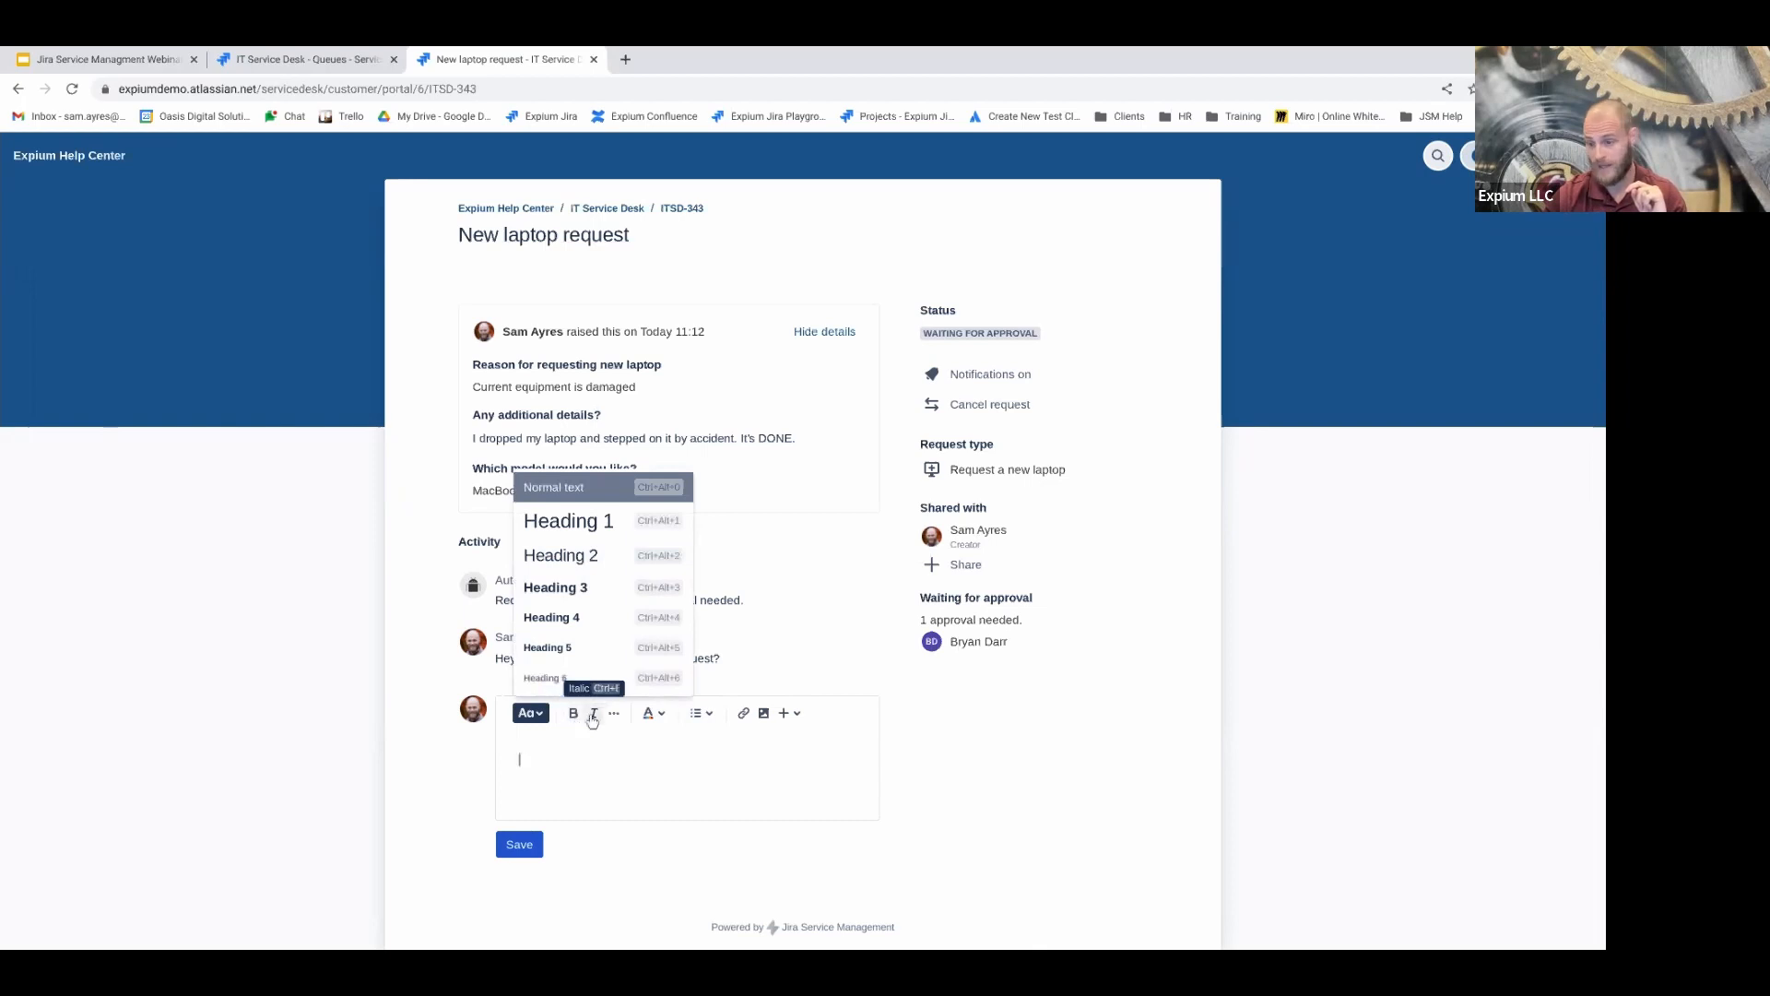
left_click(613, 714)
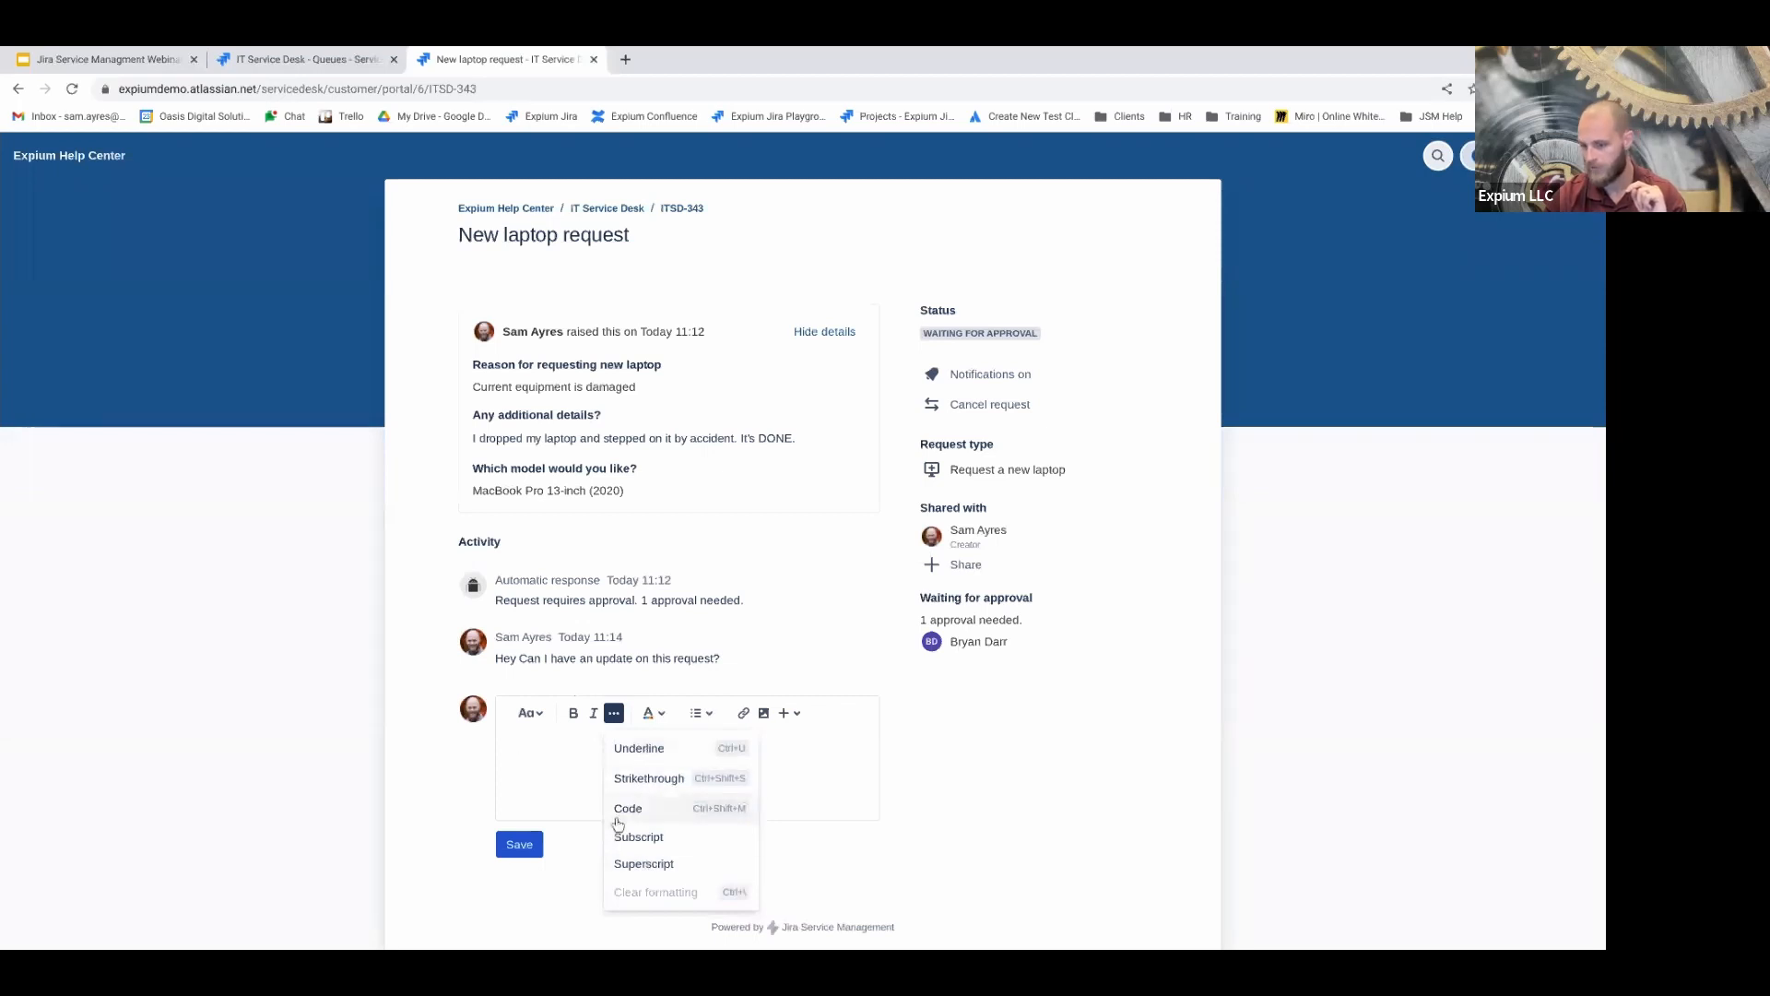
left_click(591, 796)
left_click(654, 713)
key("Escape")
type("I need")
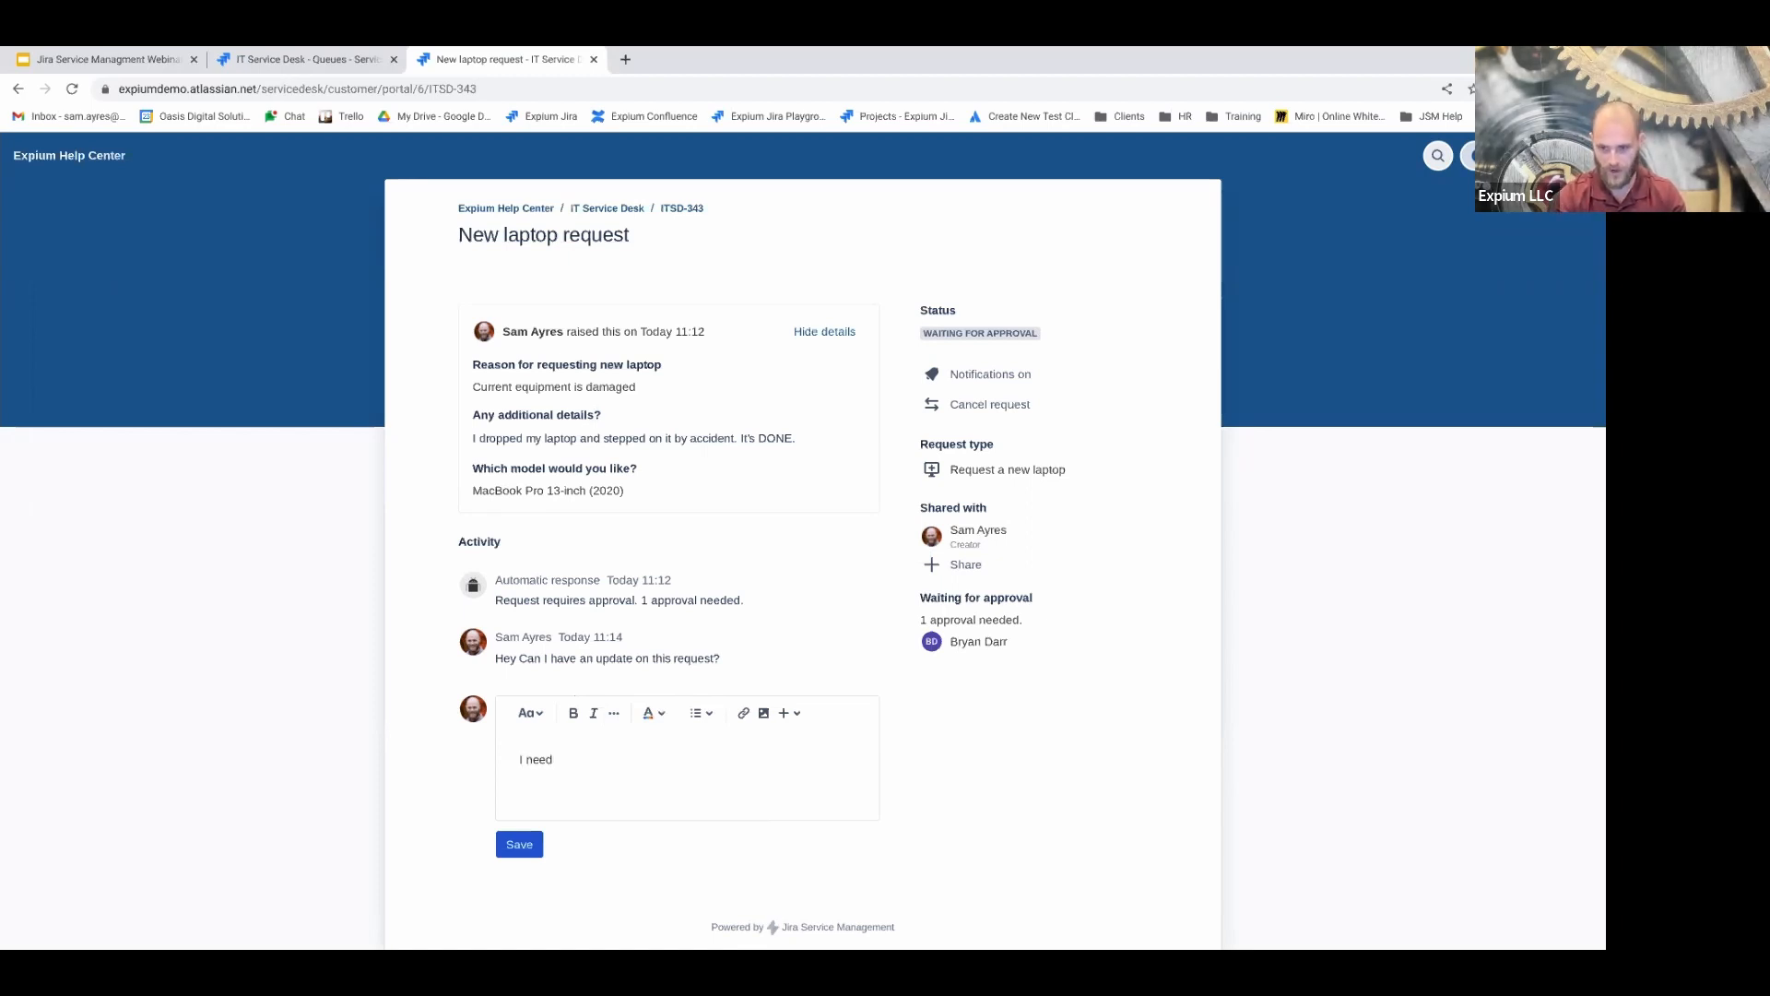
type(" next ")
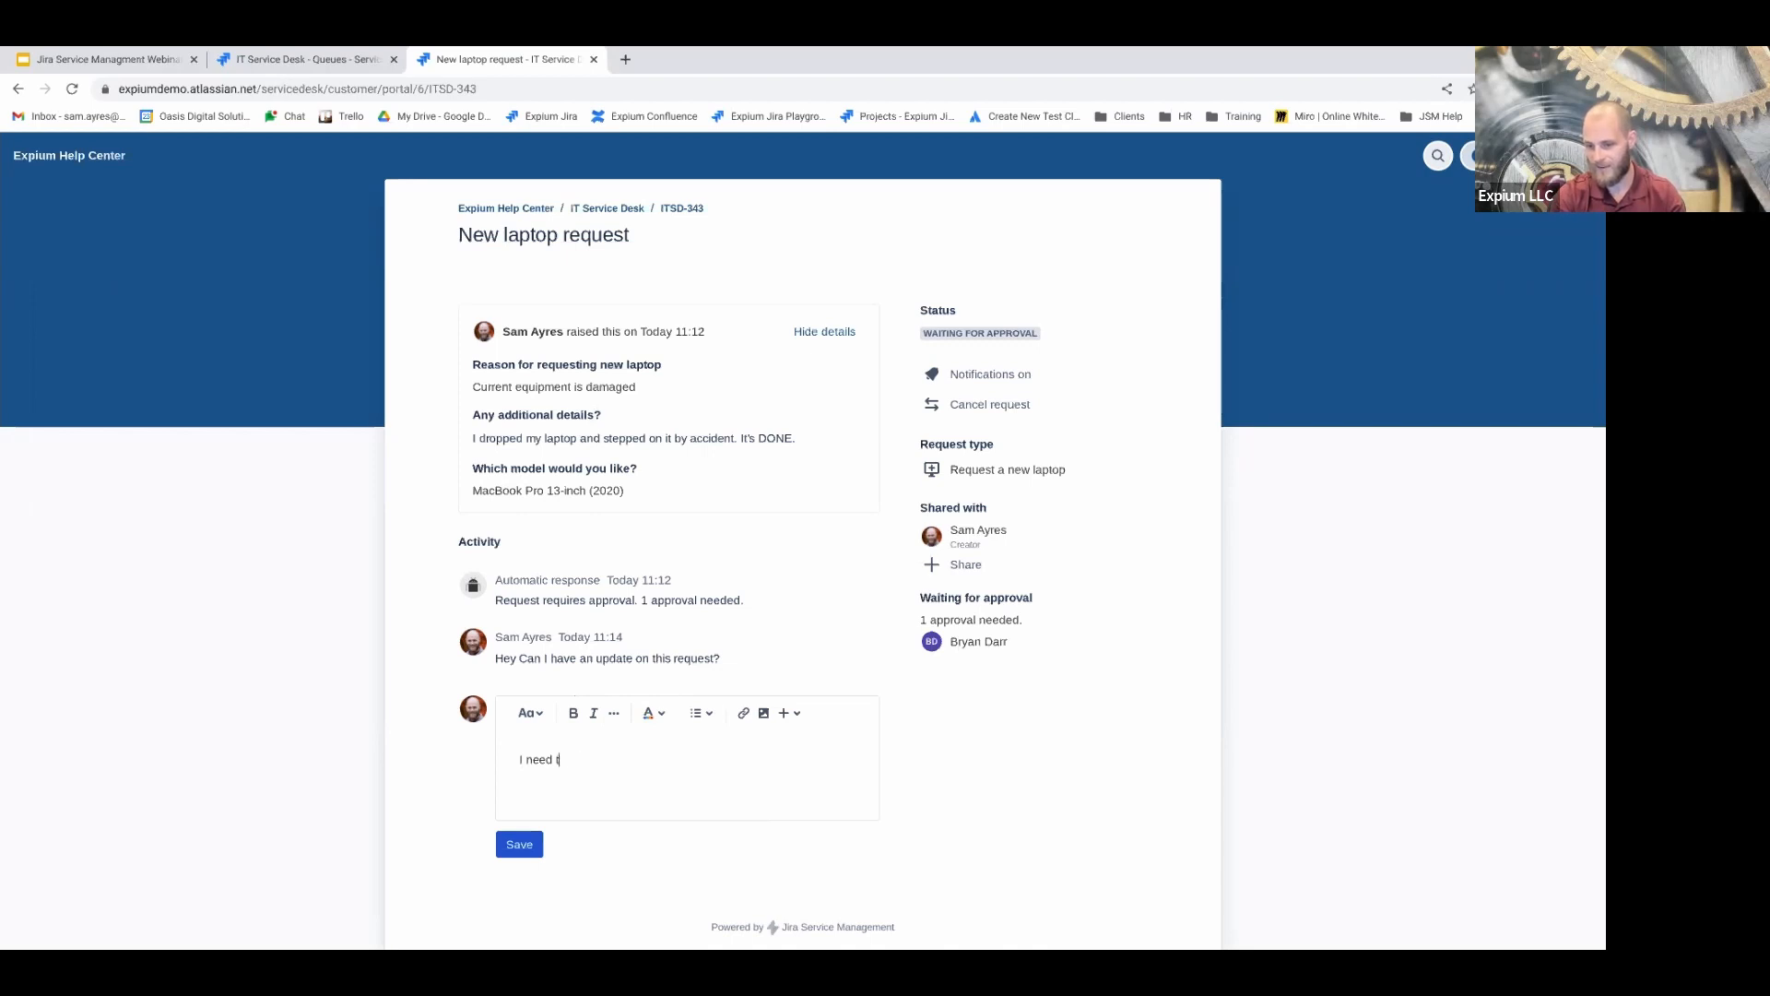
type("now!")
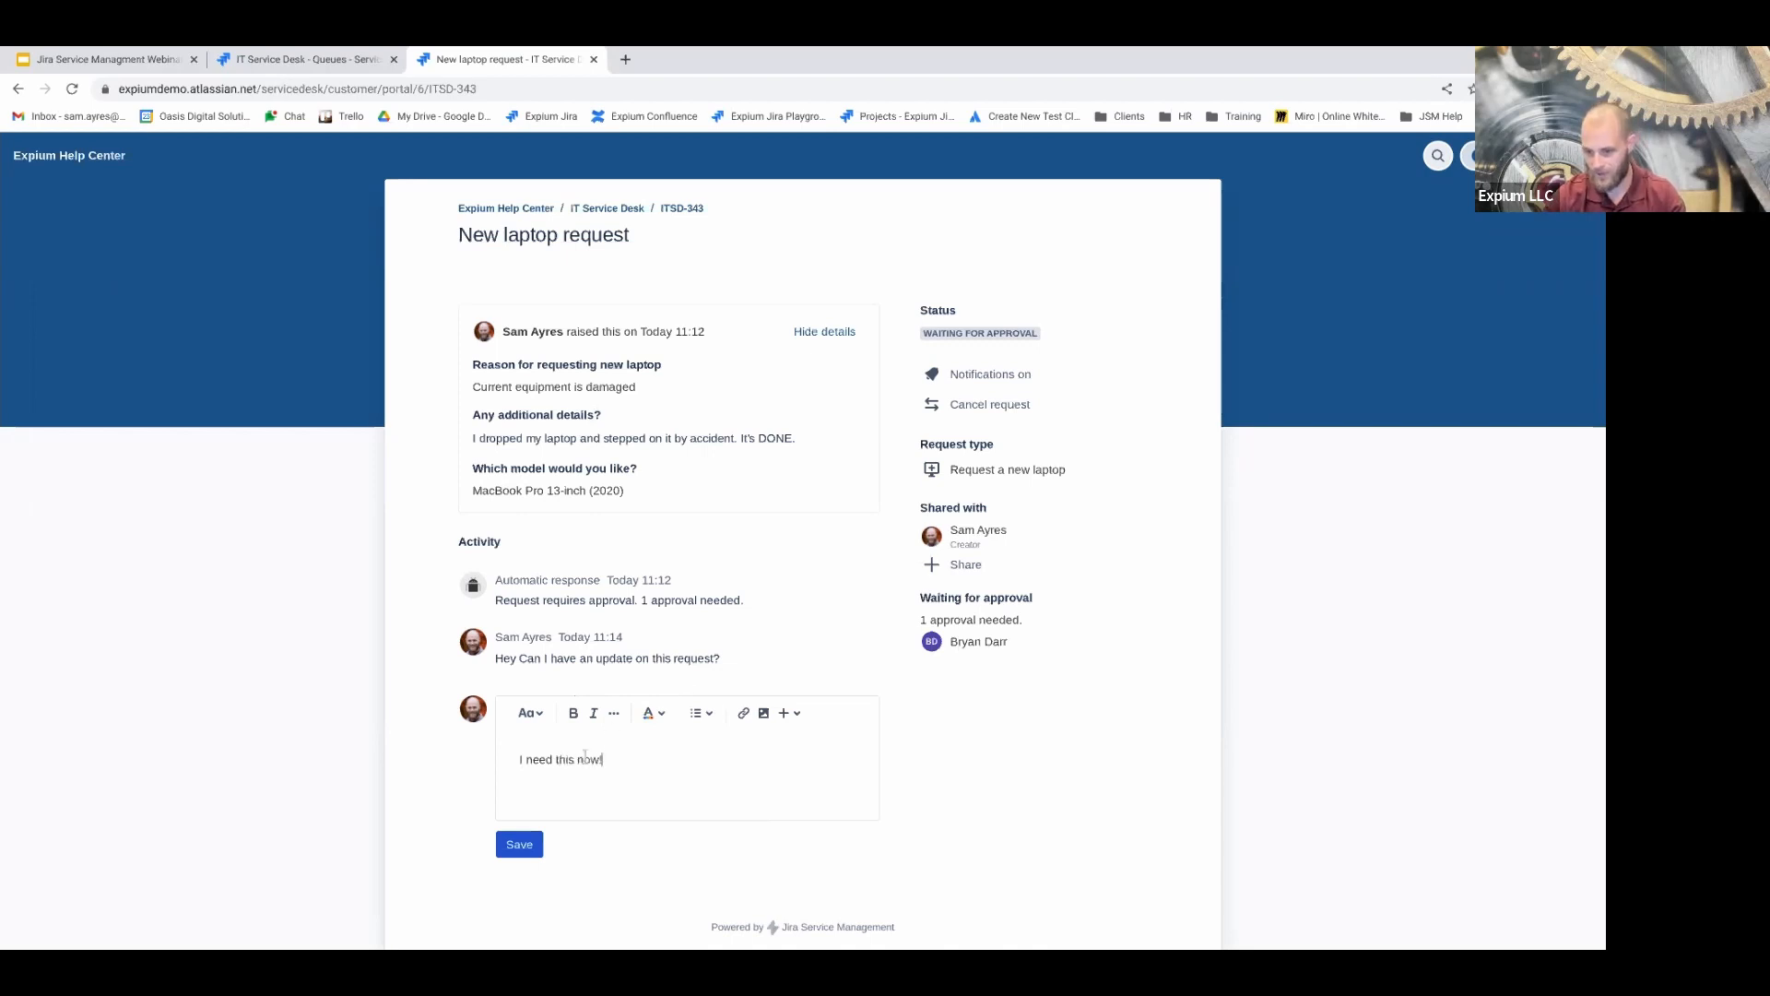
Colour the 'I need this now!' comment text red
triple_click(508, 769)
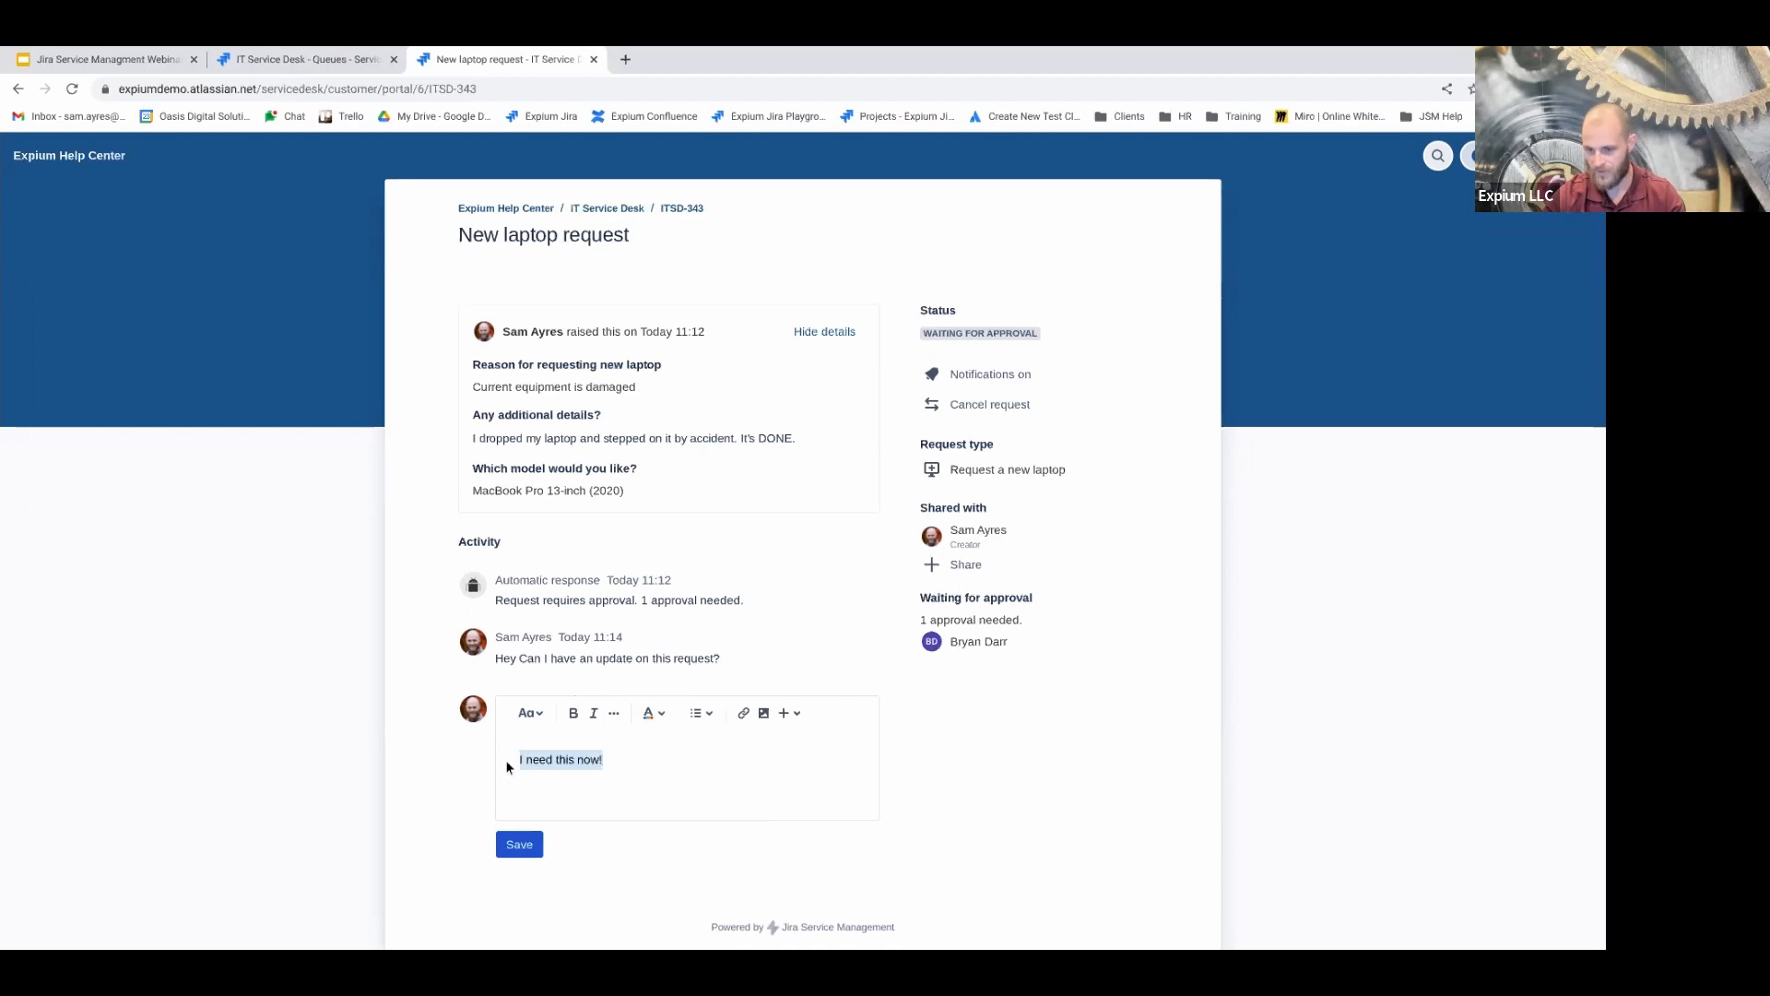
left_click(666, 713)
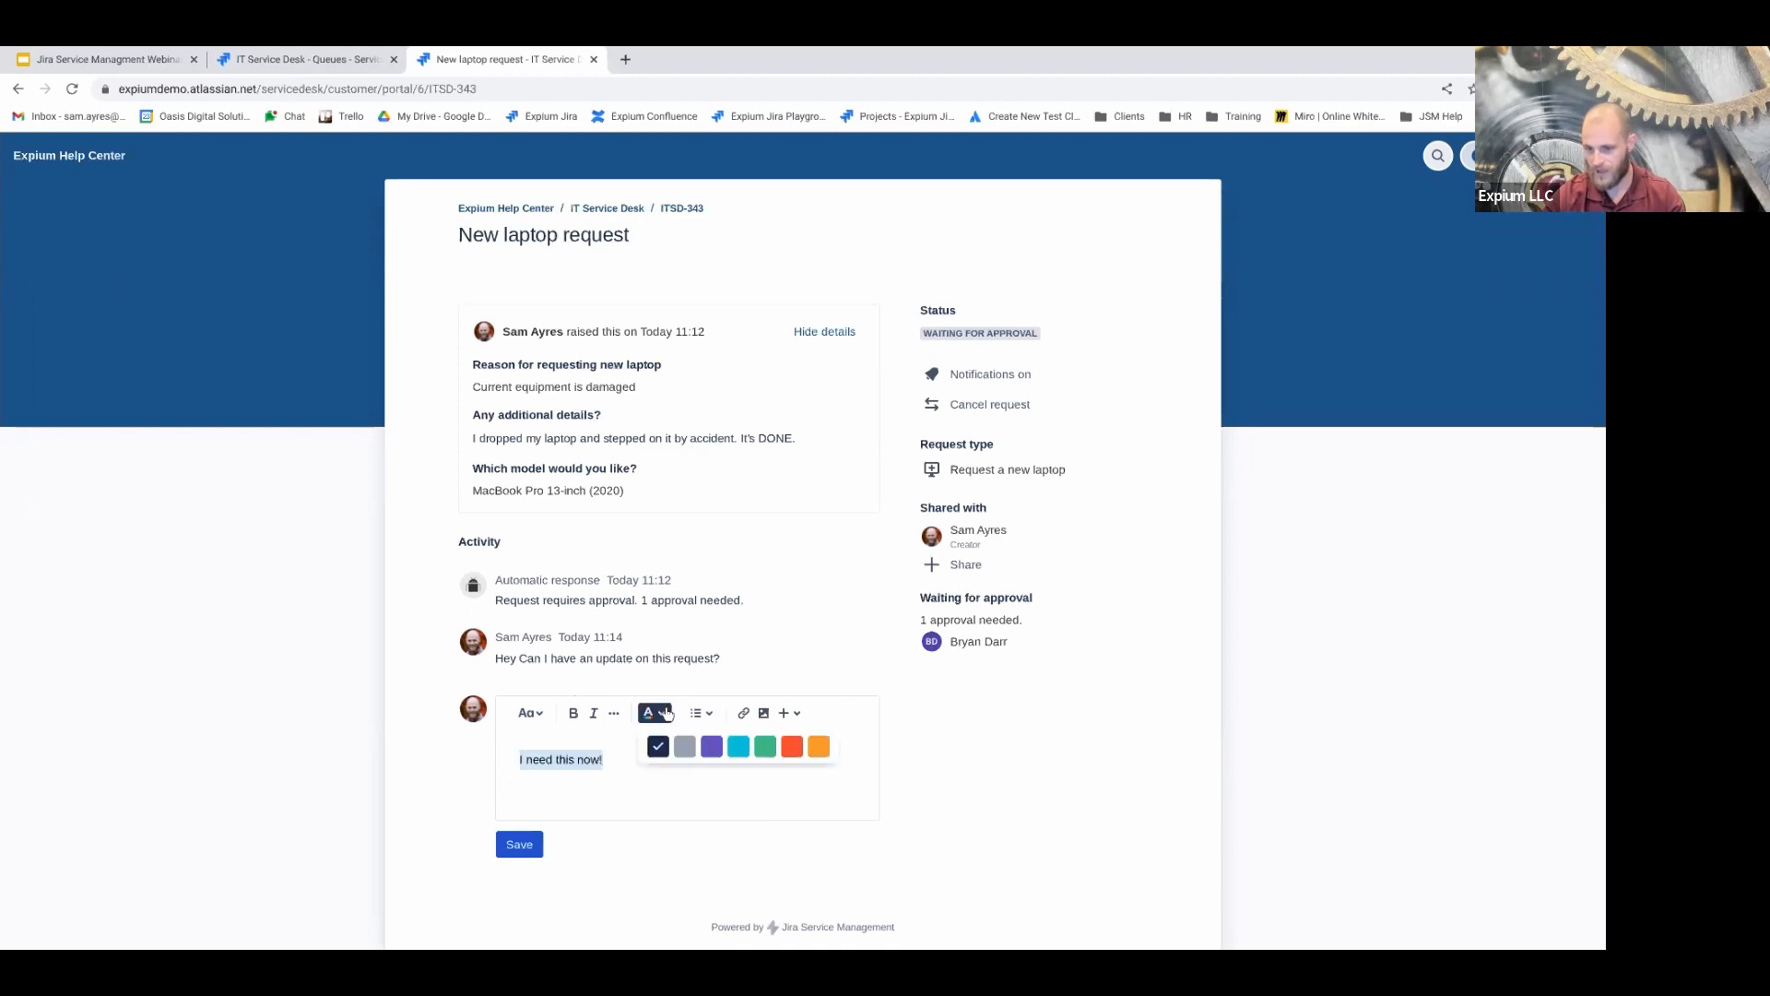
left_click(789, 743)
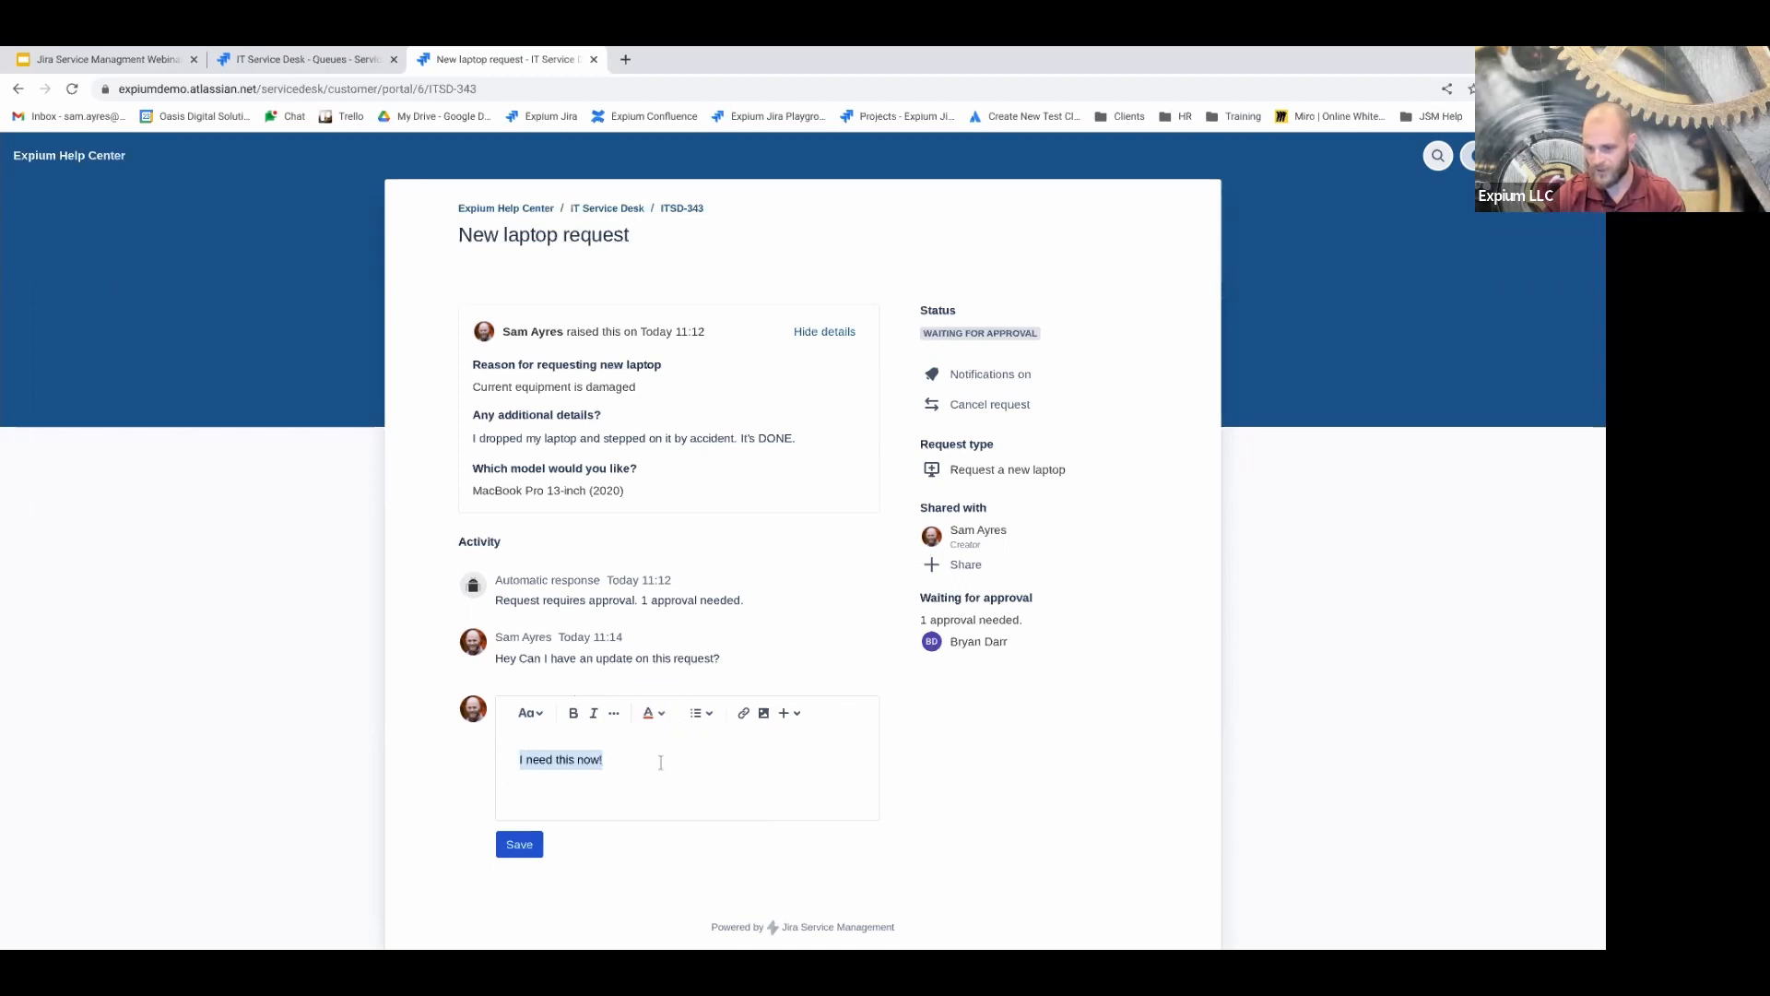
left_click(580, 789)
key("Return")
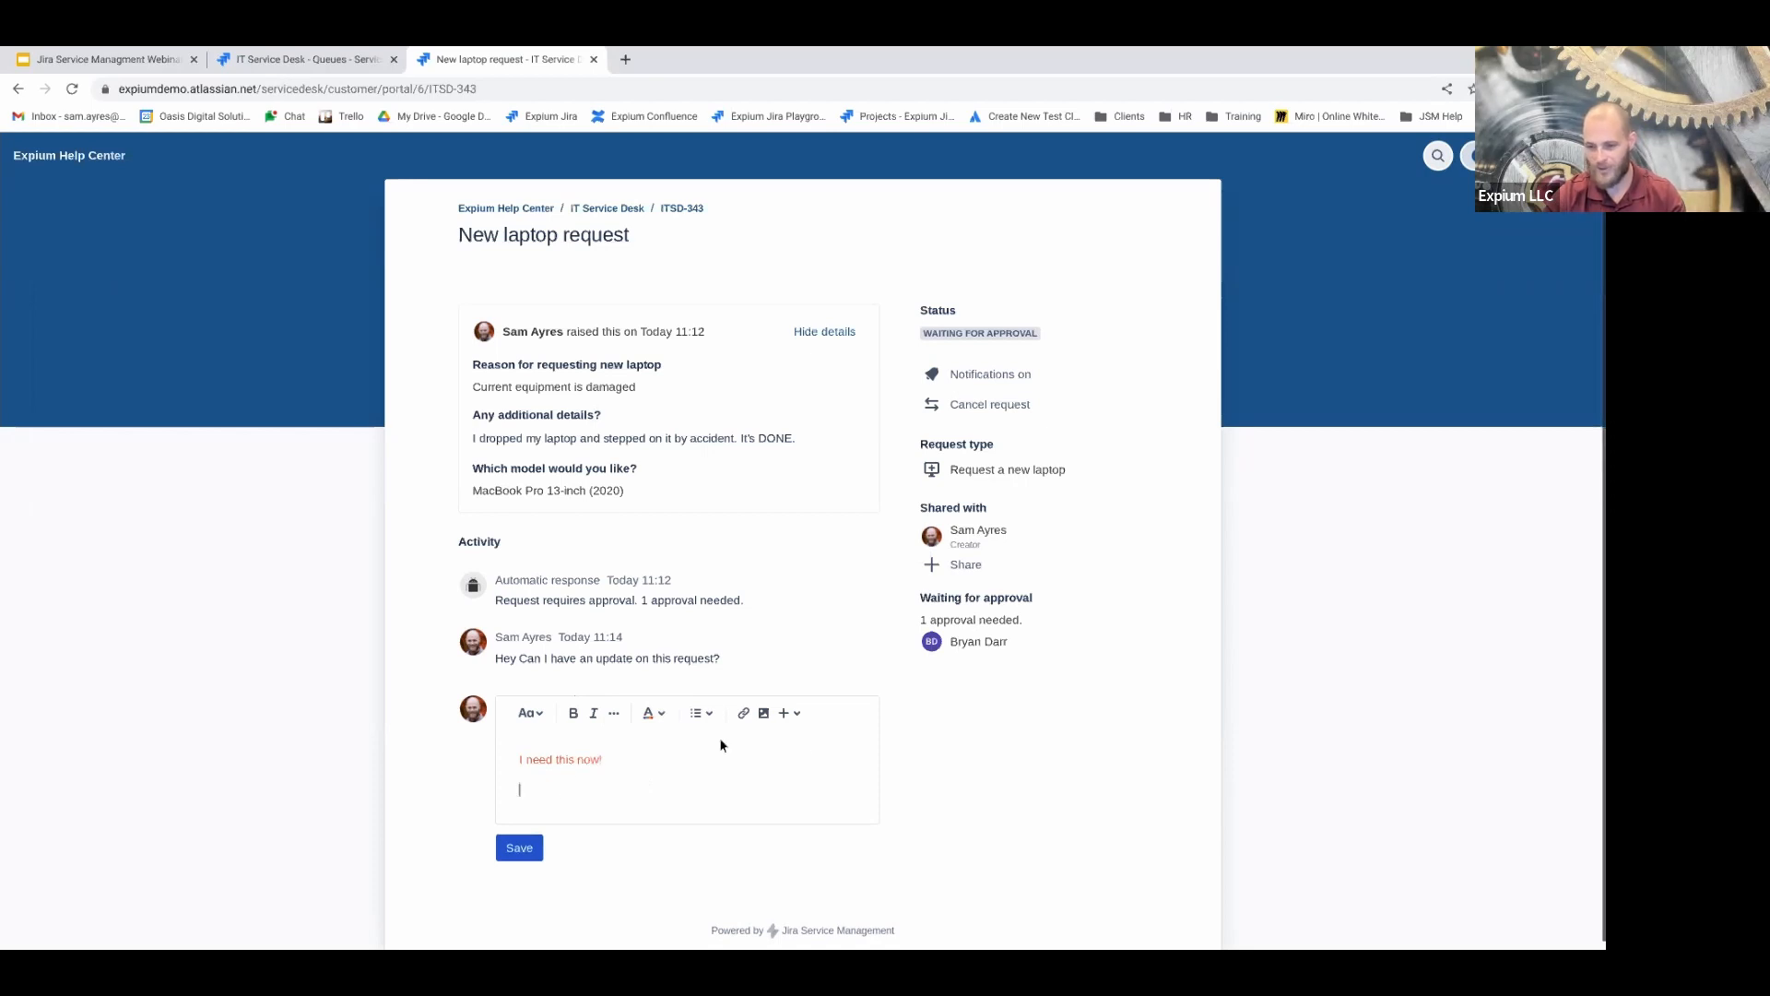
Try the list, link, attachment and insert options without applying any, then reselect the line
left_click(701, 714)
left_click(566, 755)
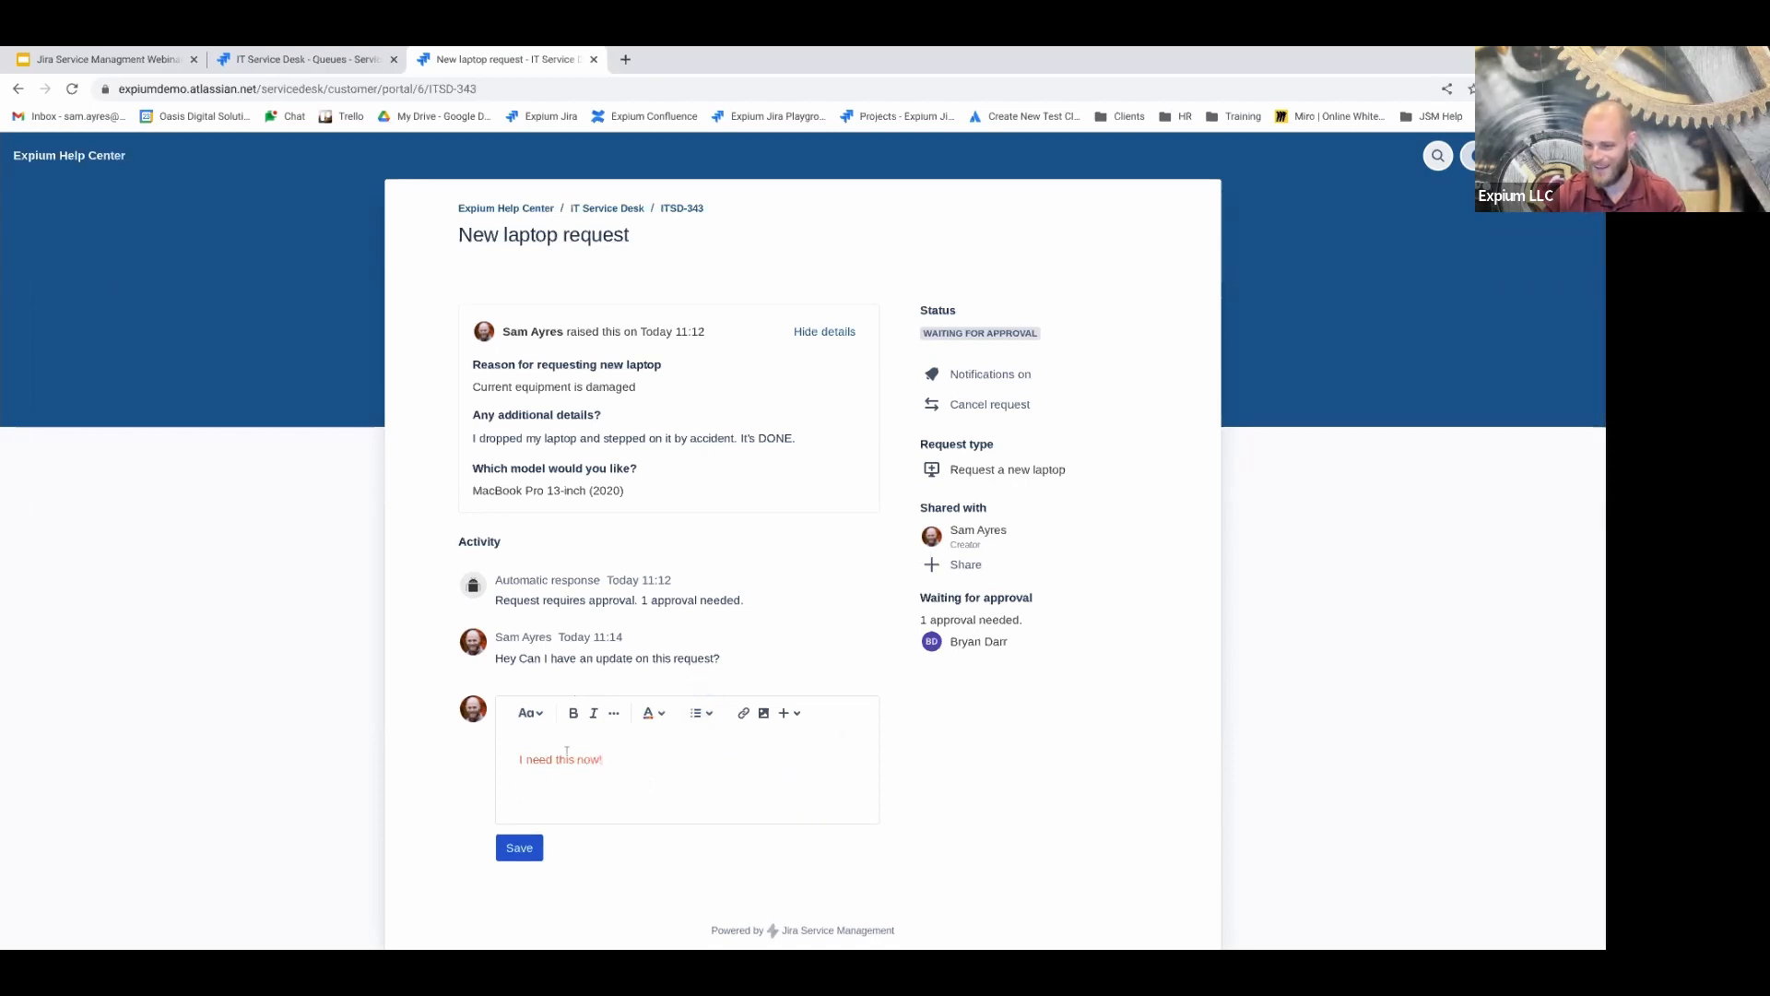
triple_click(579, 756)
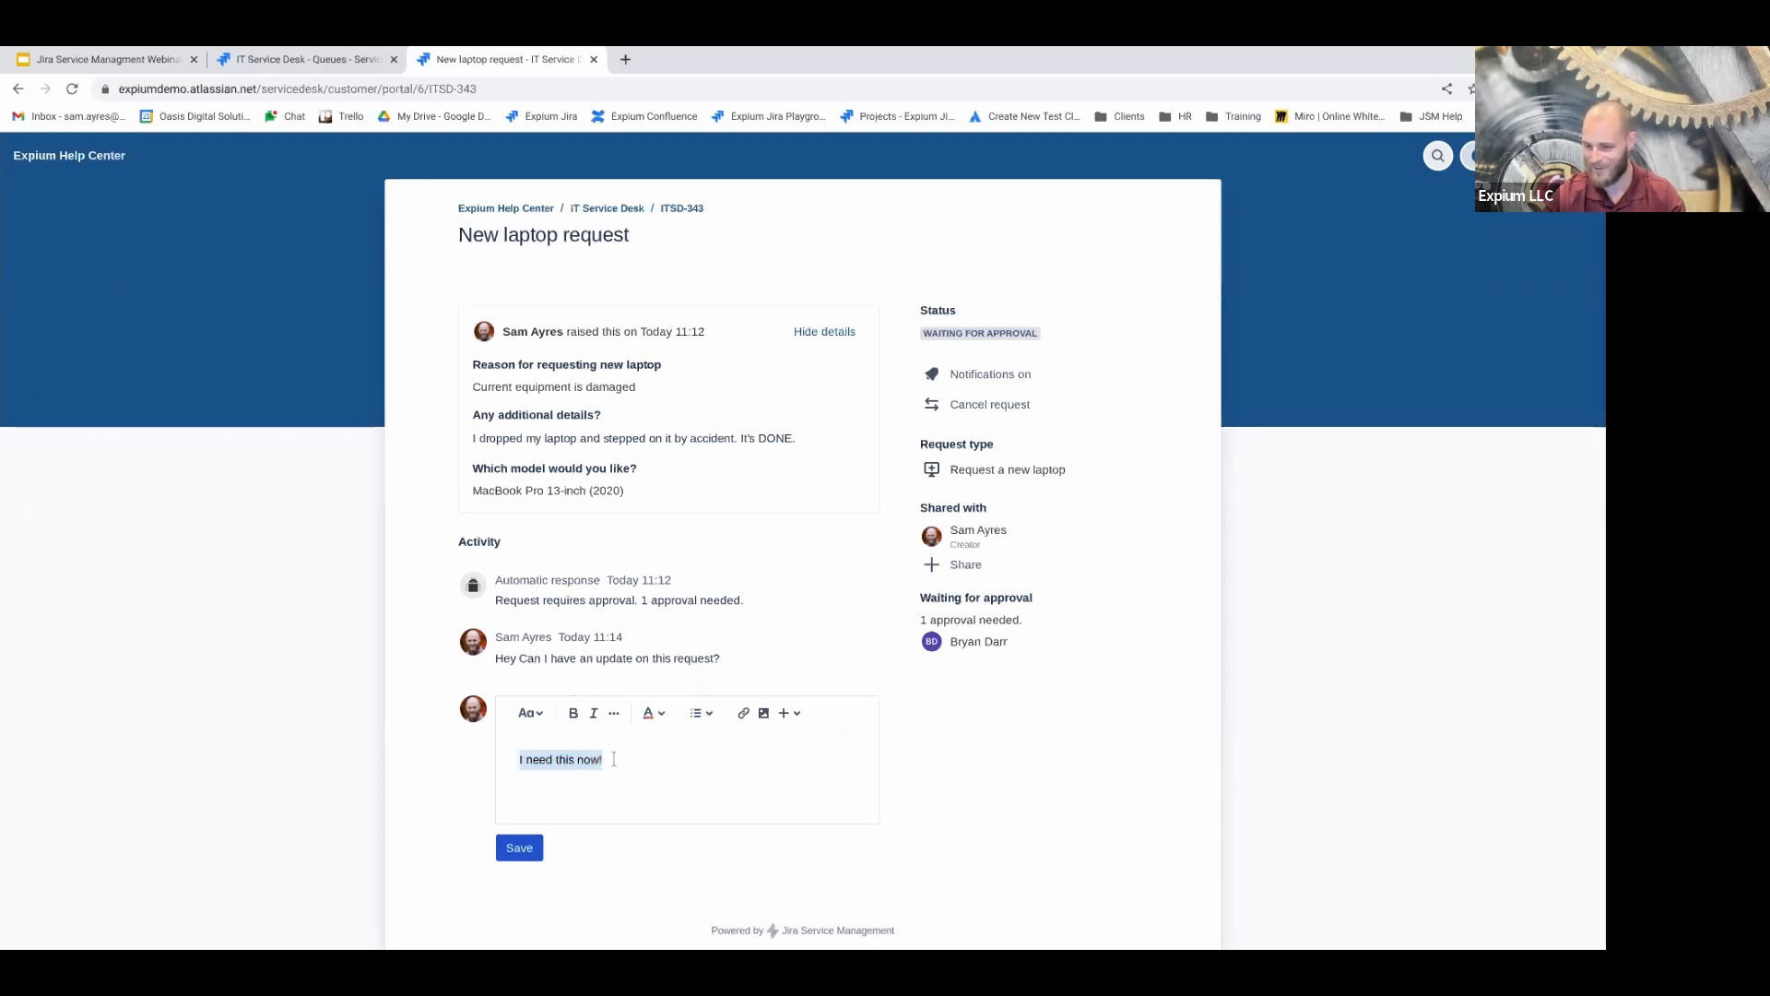
left_click(745, 715)
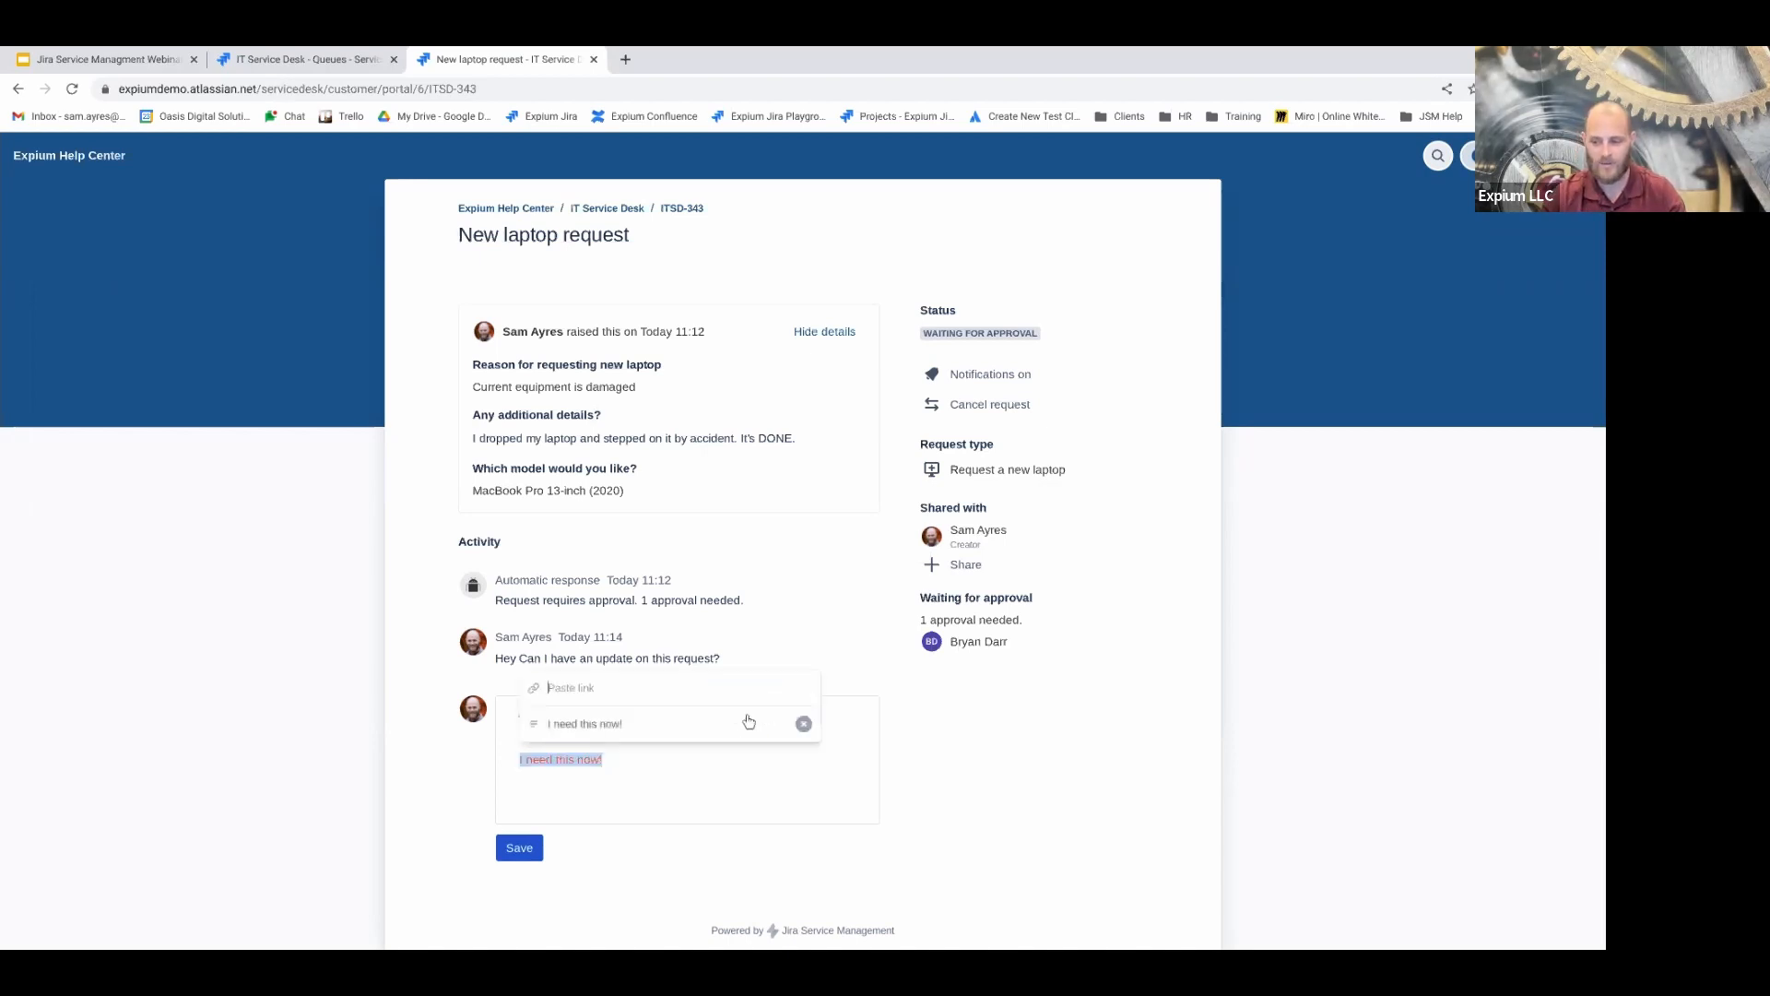
left_click(670, 783)
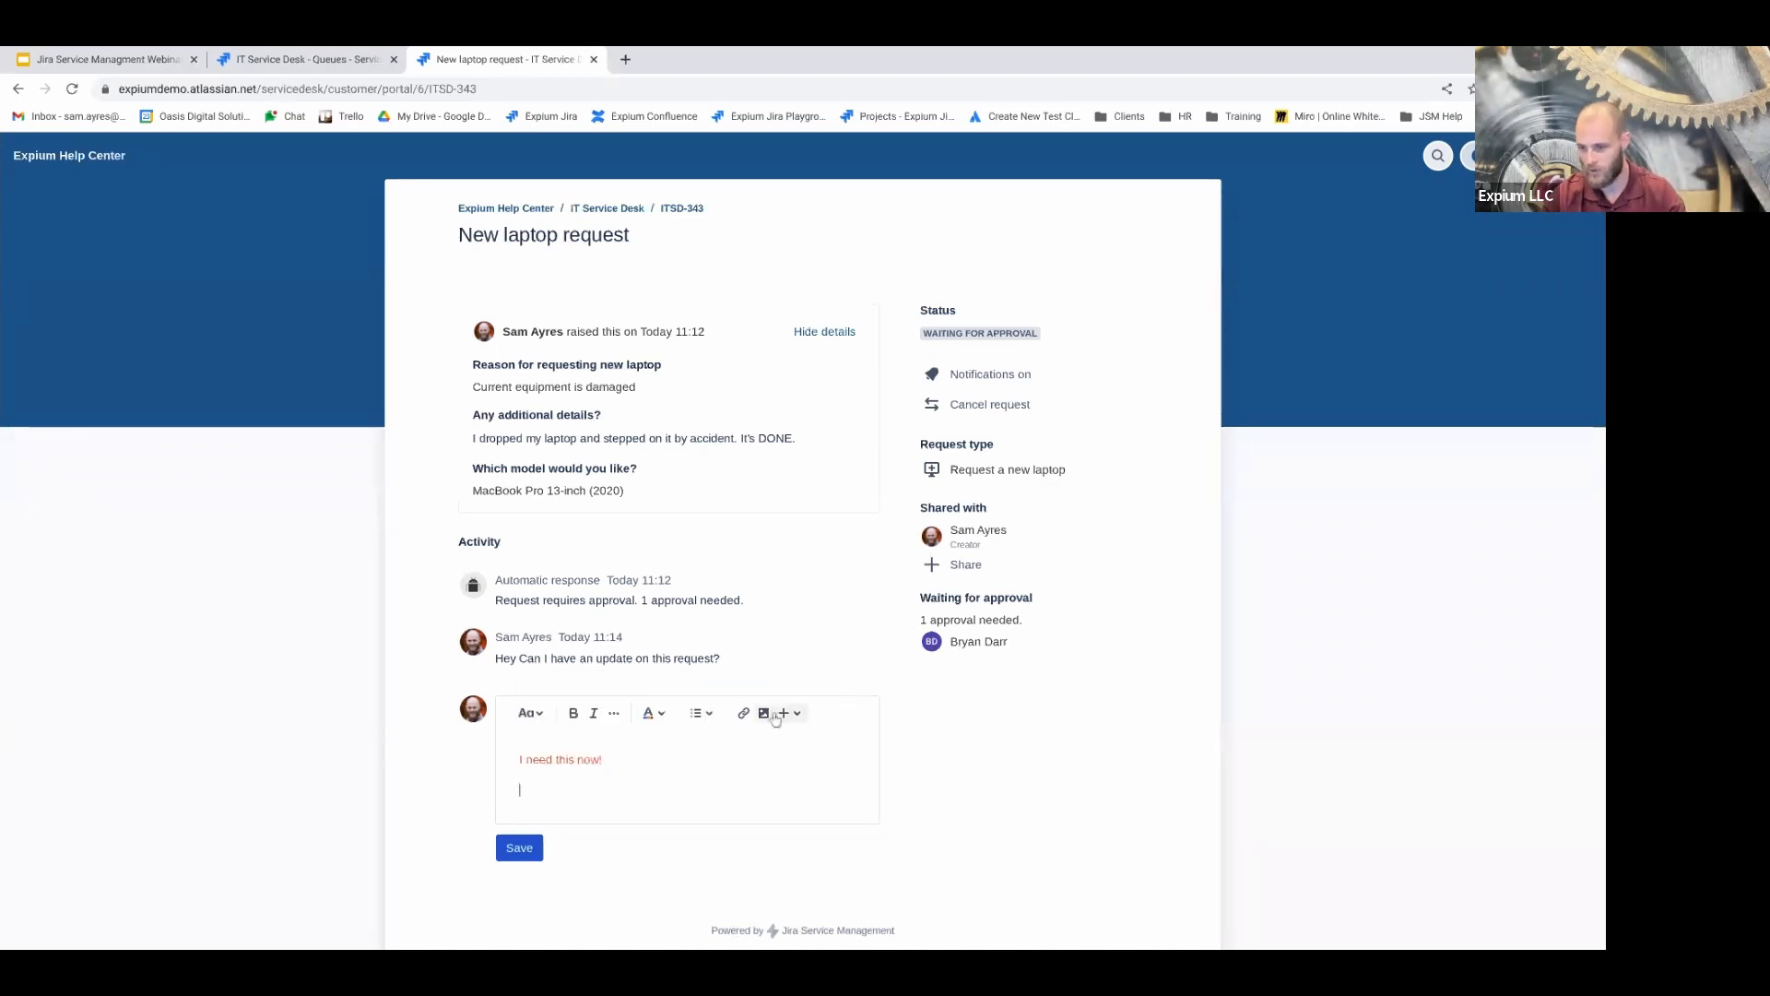
left_click(765, 714)
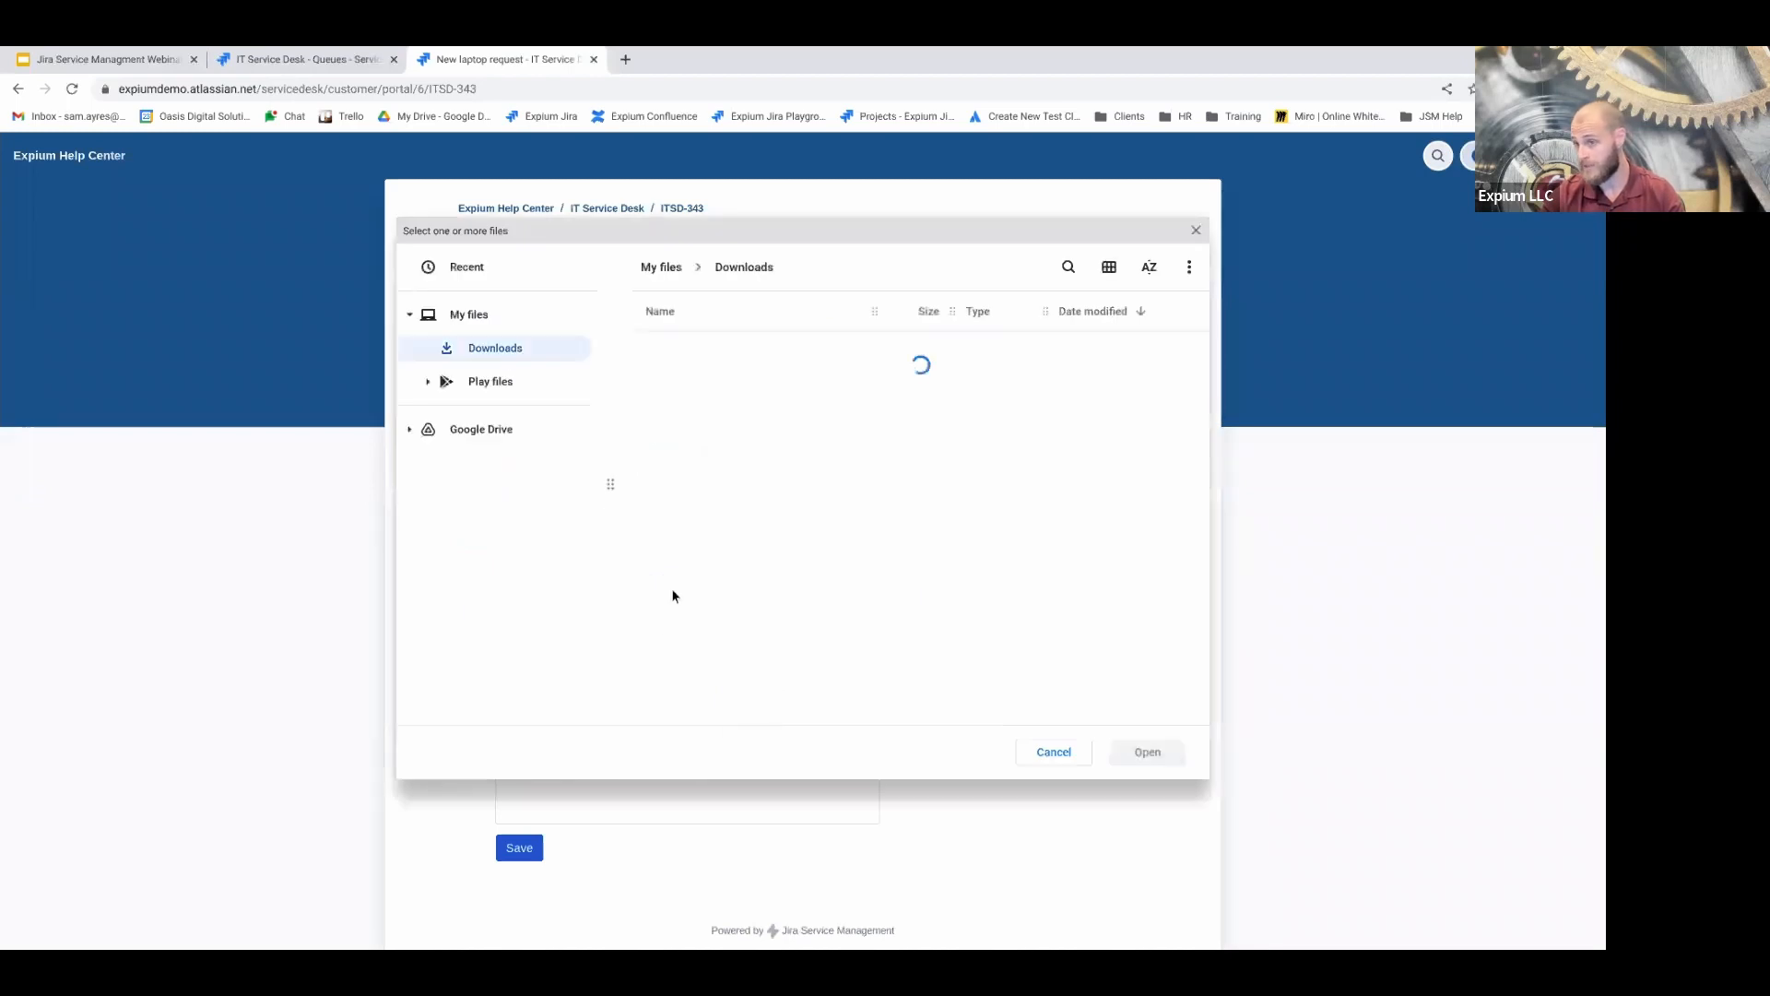
left_click(1040, 751)
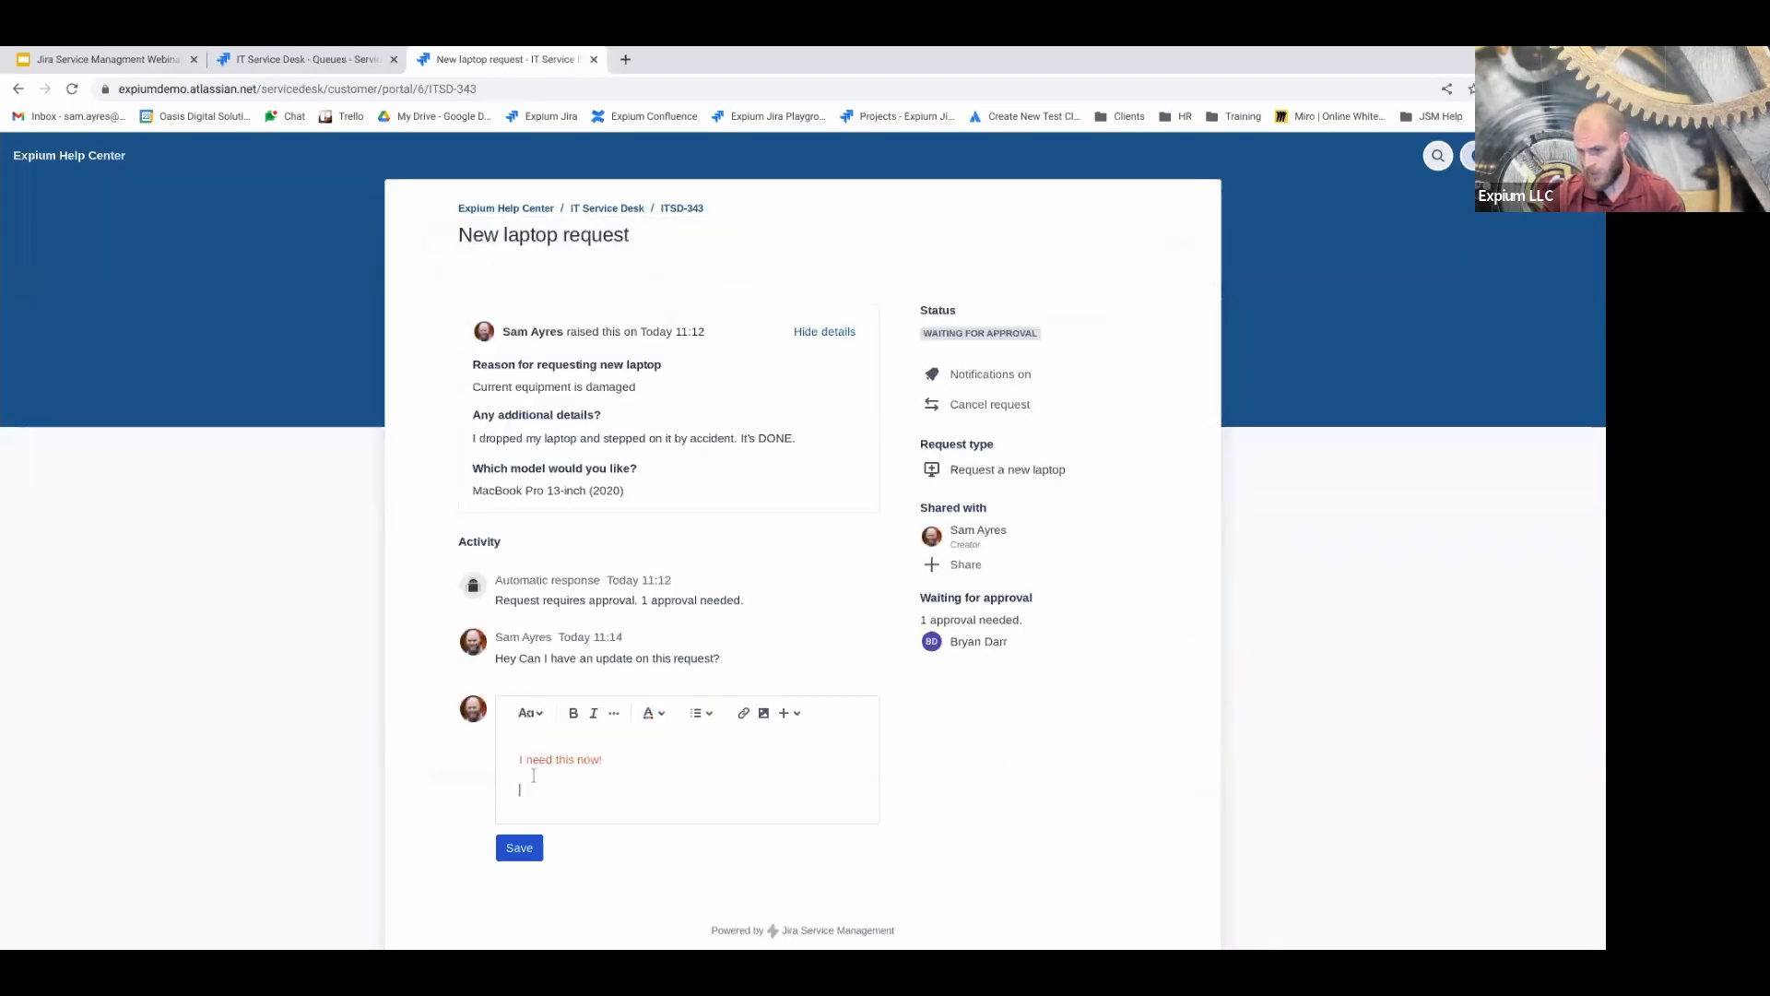
left_click(790, 715)
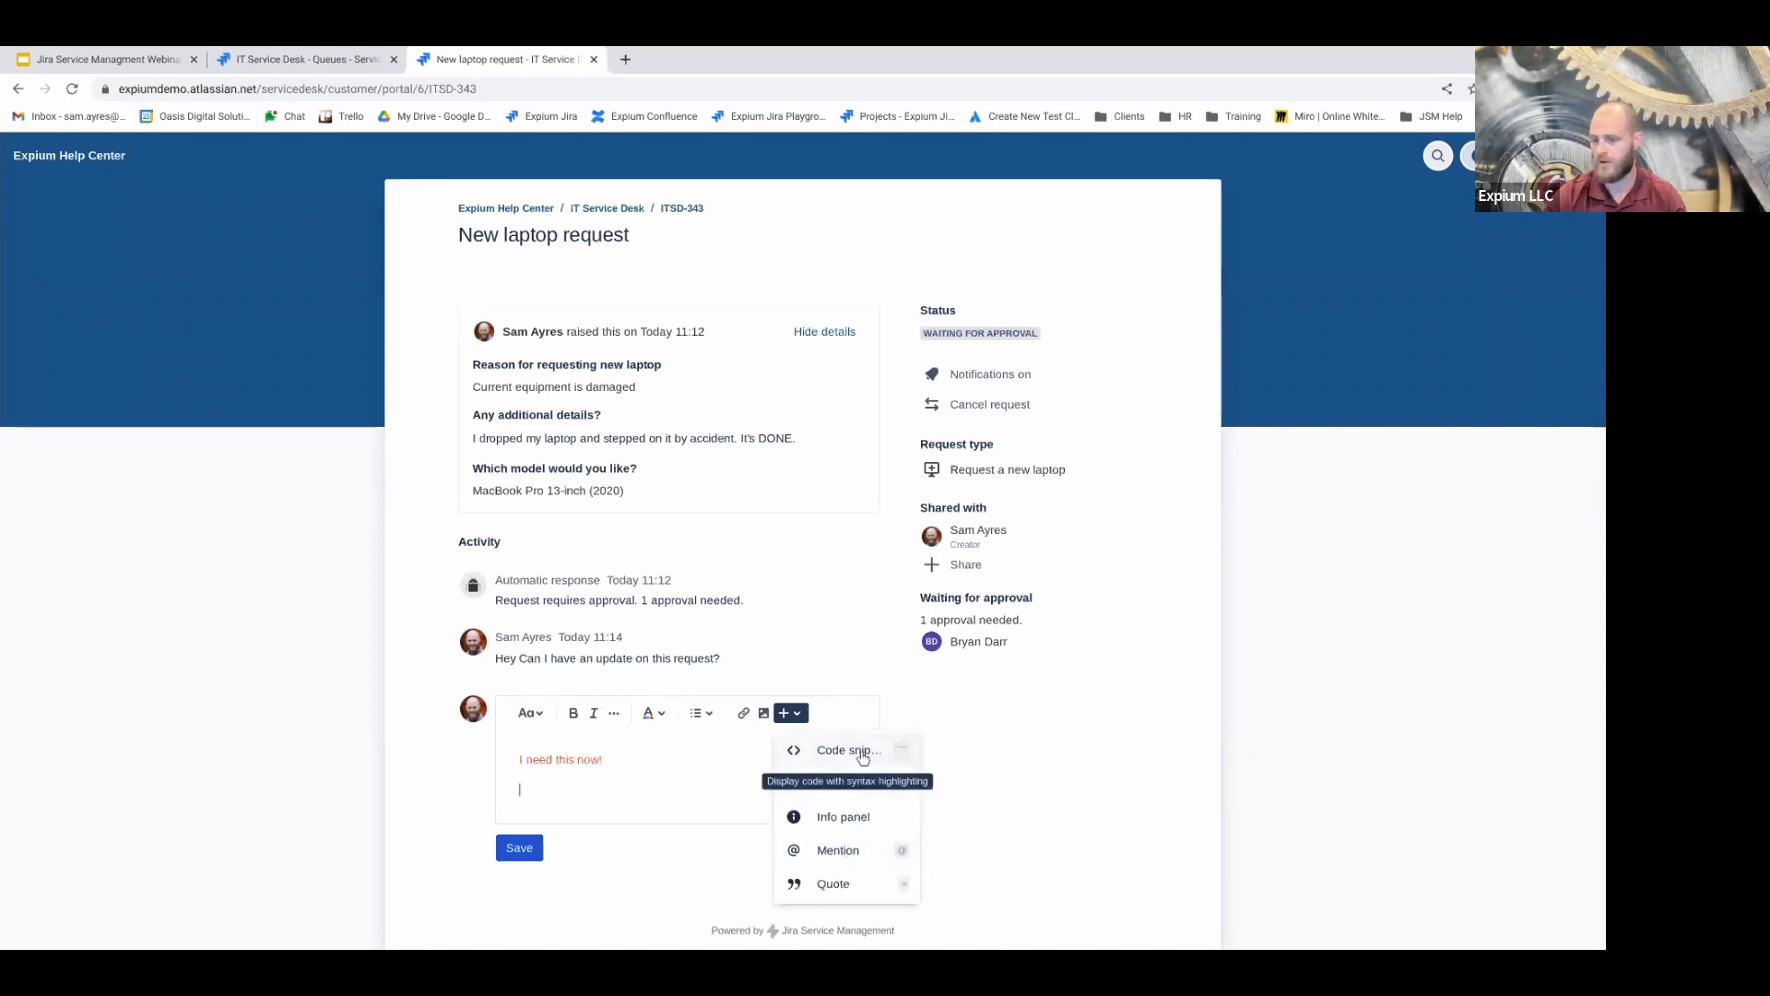
left_click(622, 780)
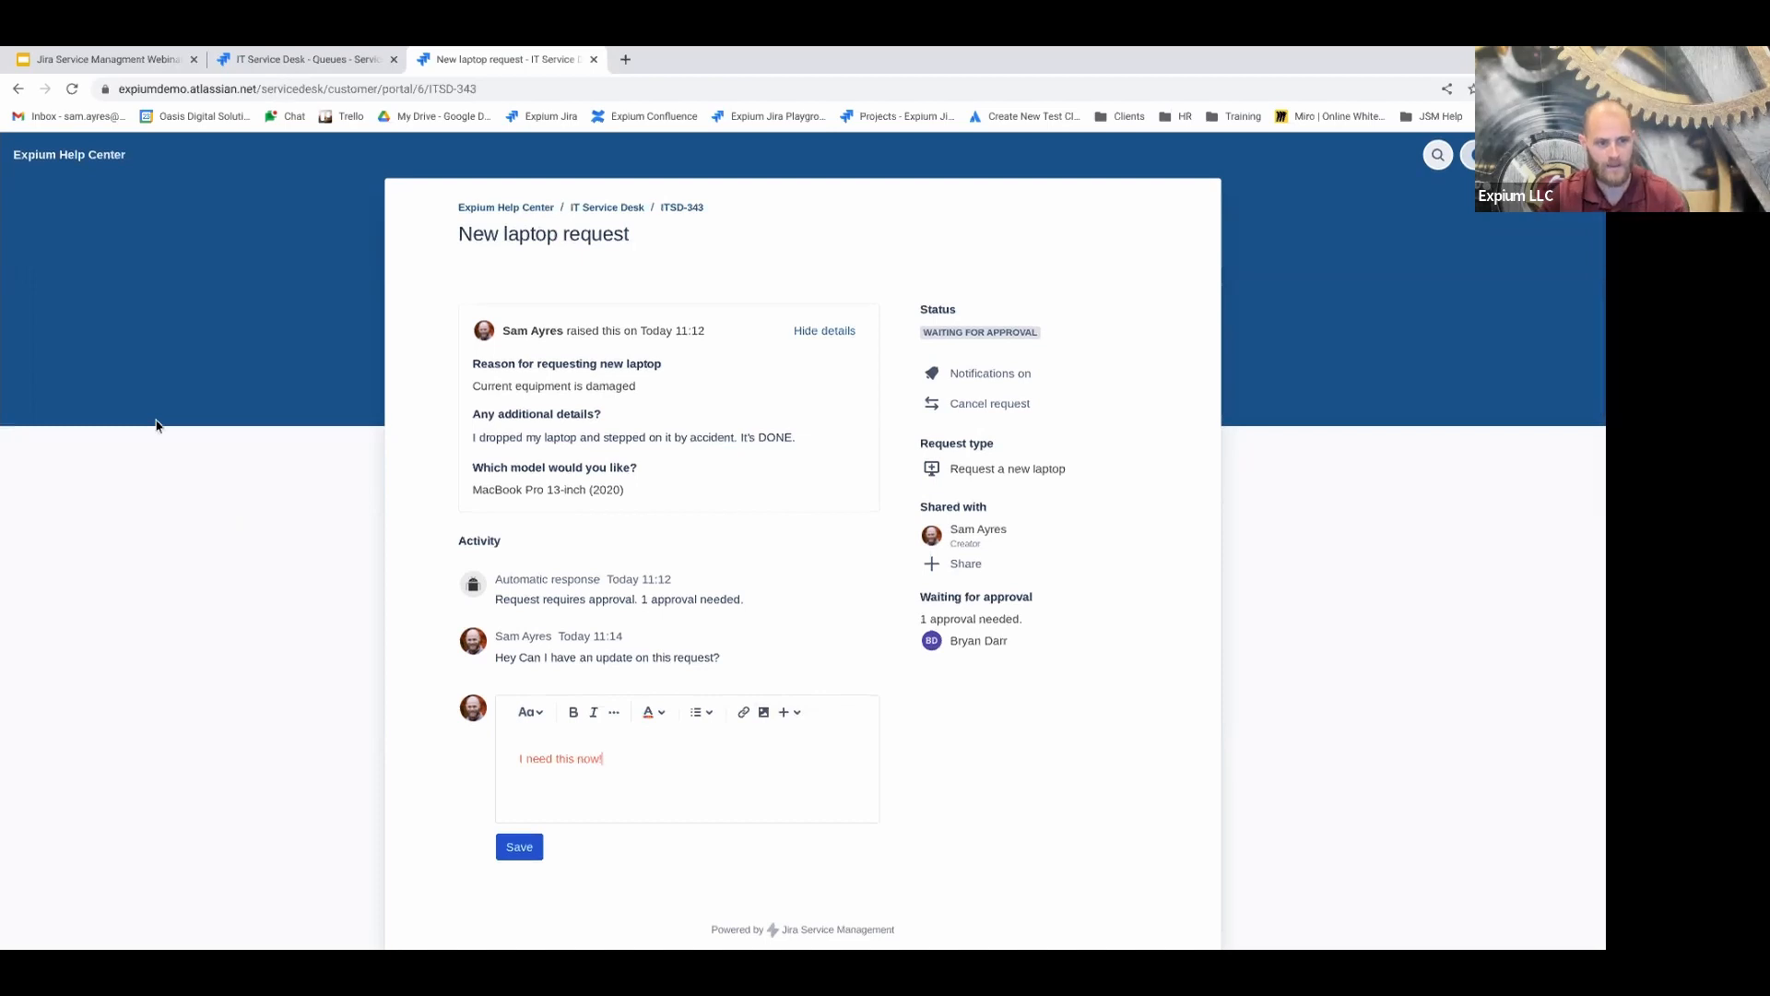
triple_click(576, 758)
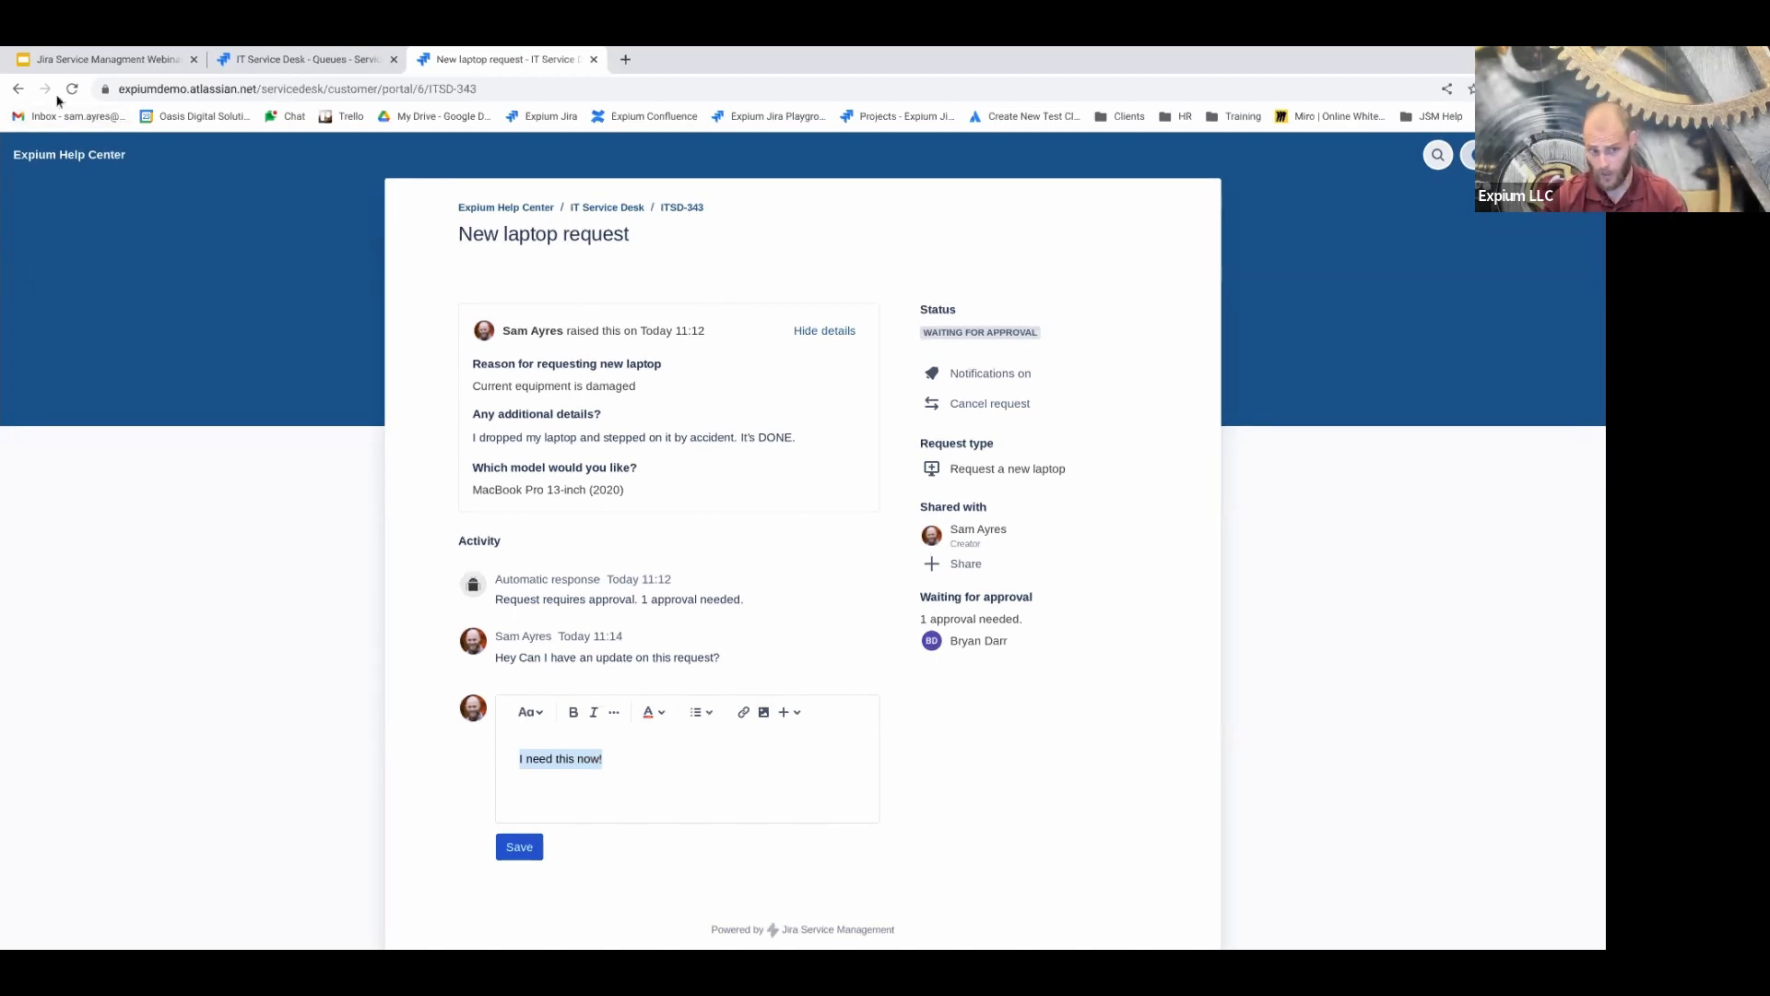
left_click(930, 345)
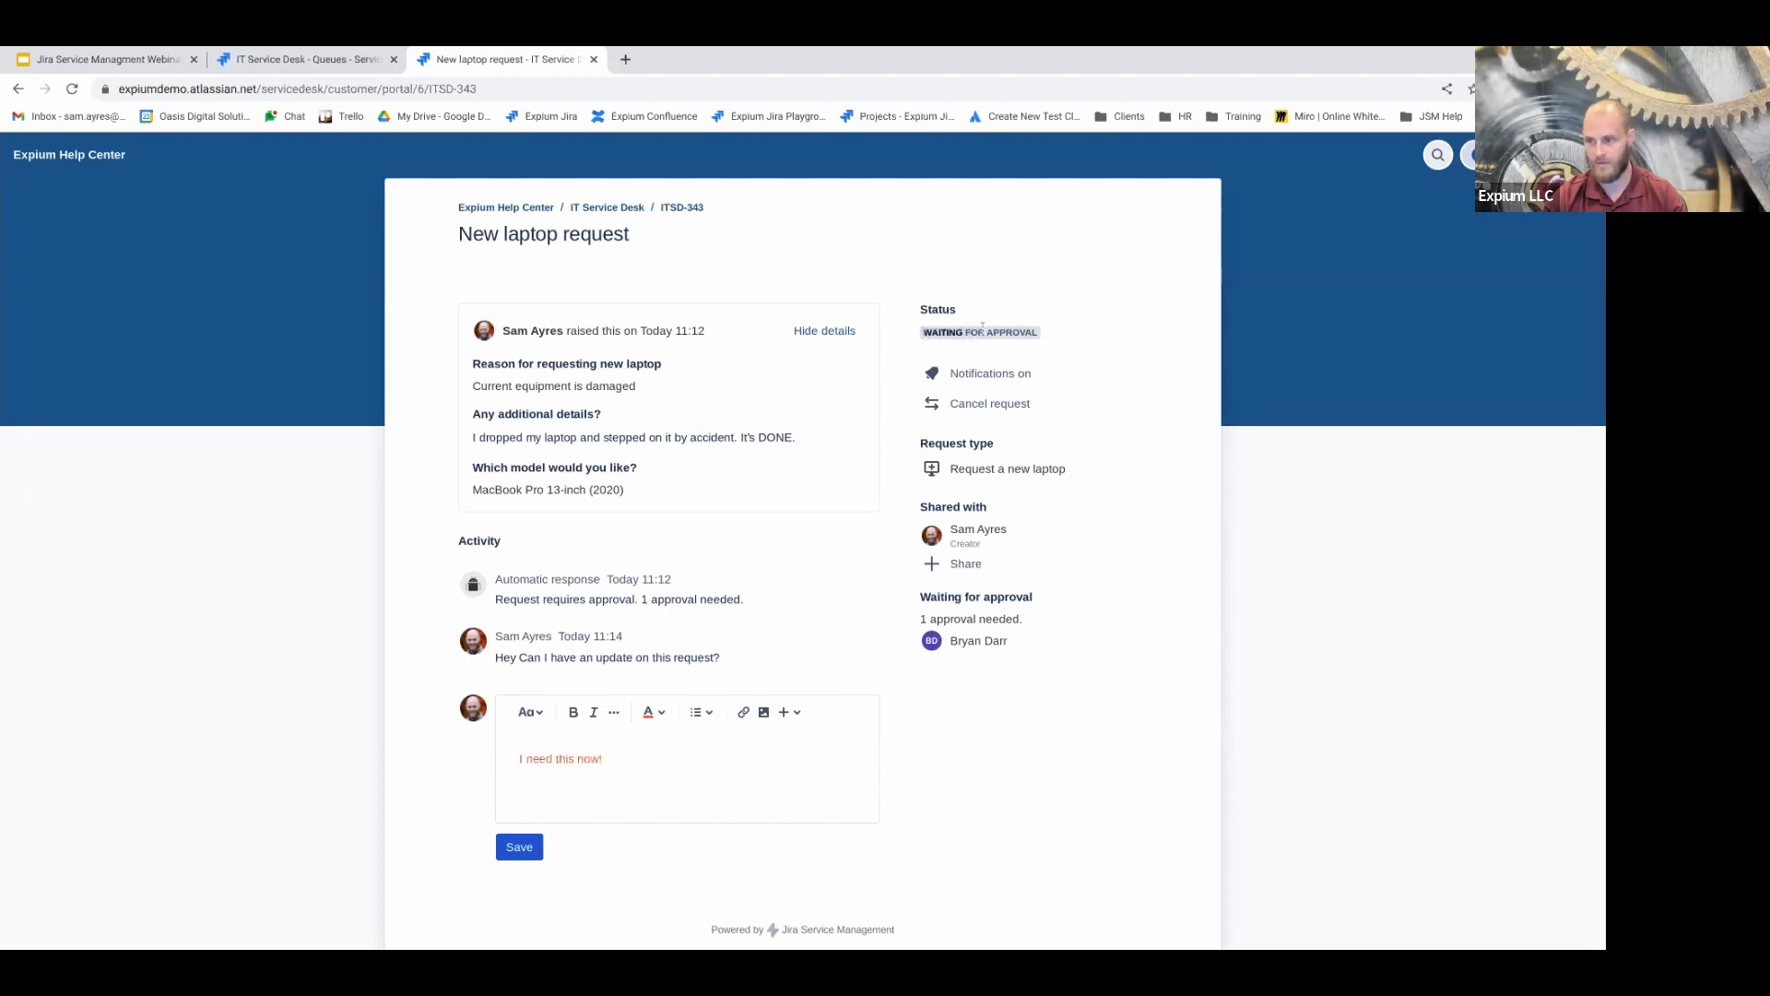
left_click(927, 335)
left_click_drag(923, 334, 1018, 342)
left_click(1034, 326)
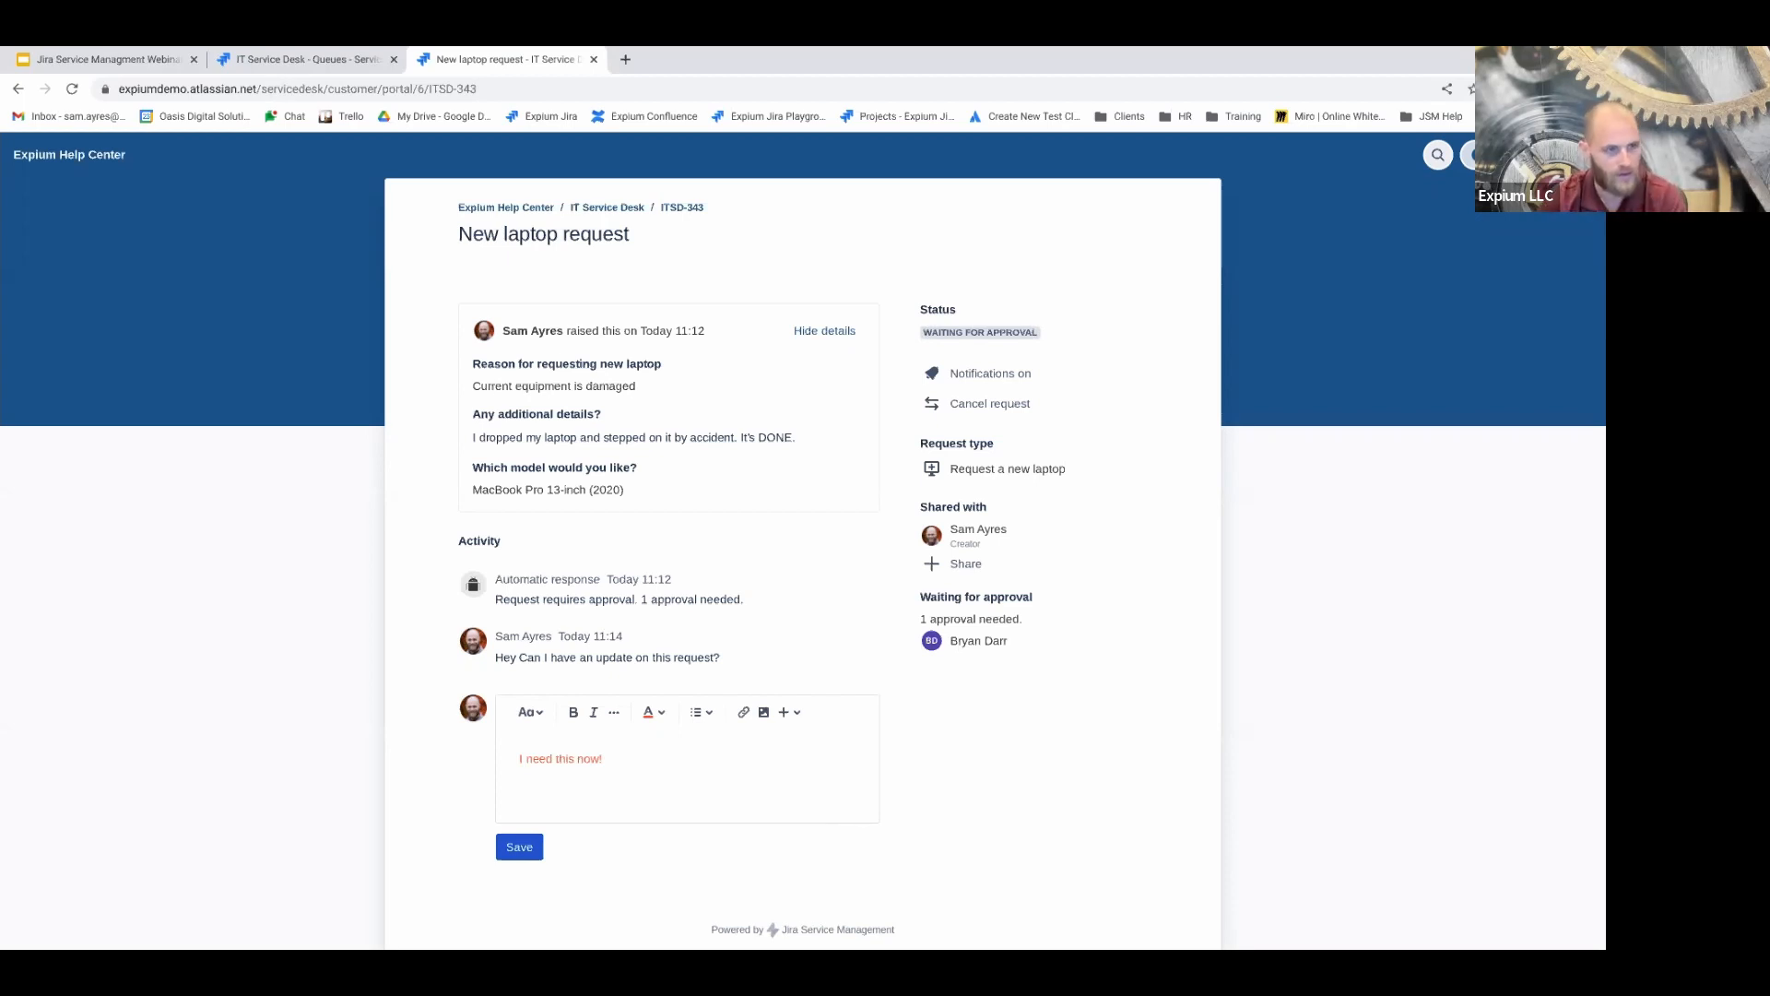
left_click(994, 380)
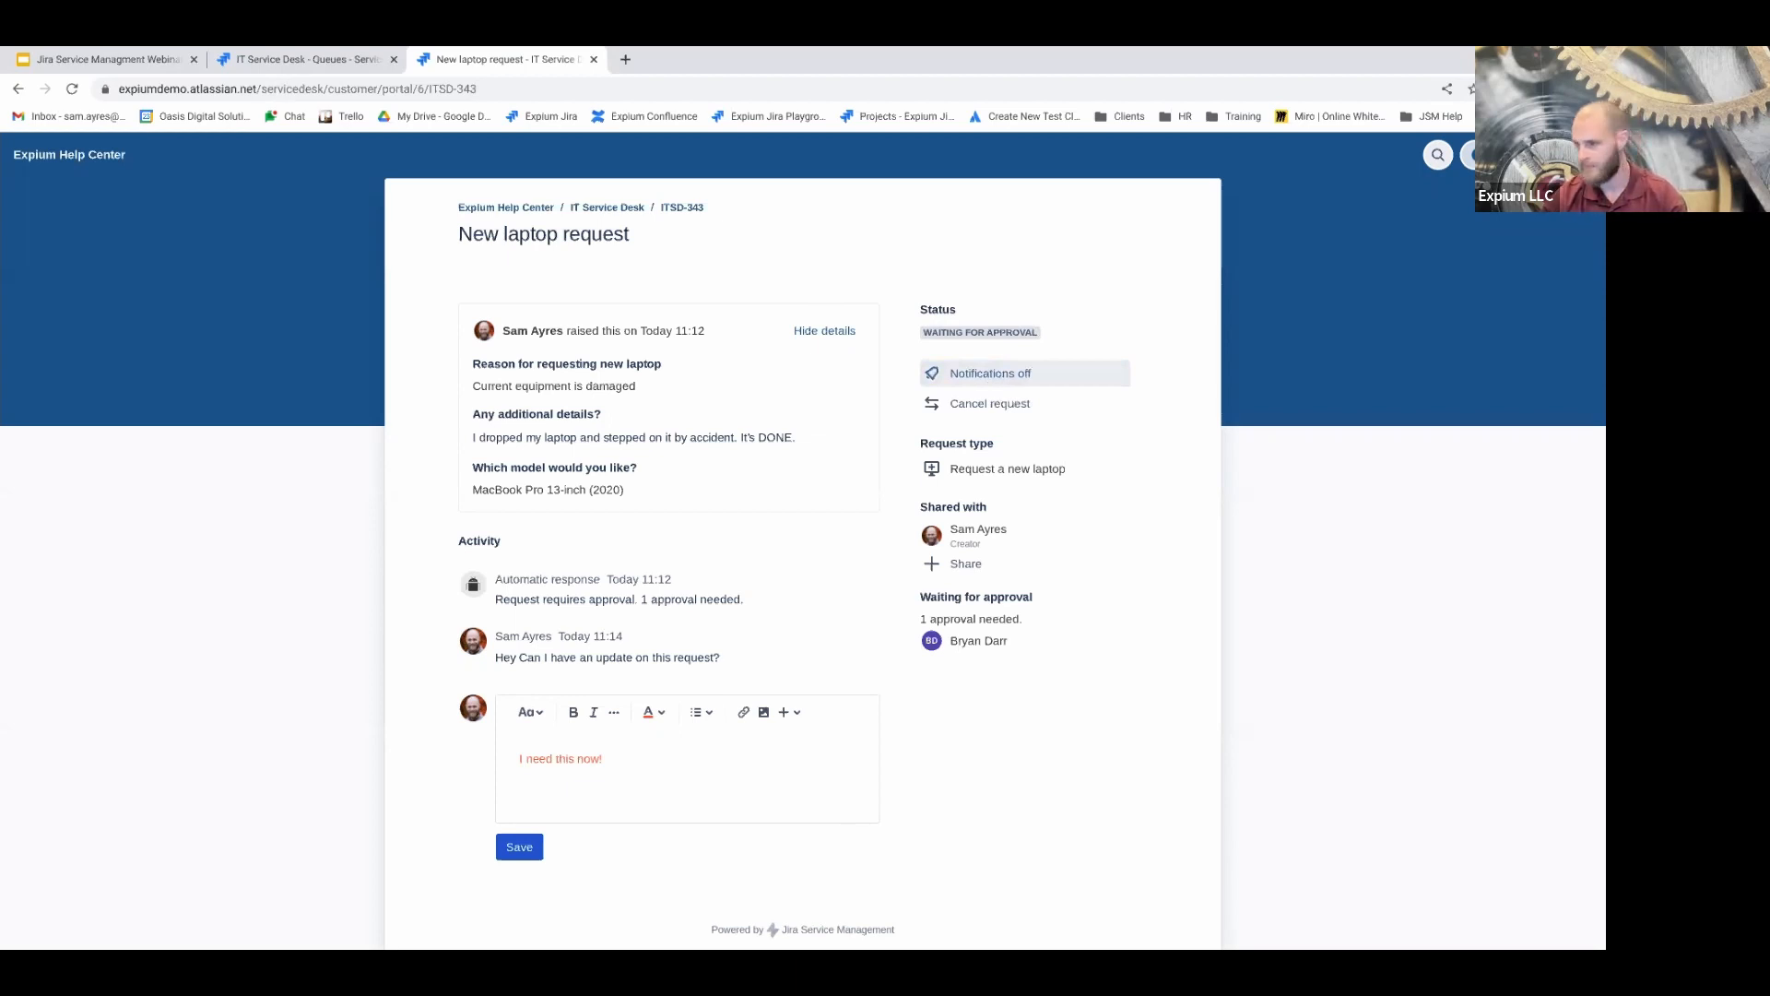
left_click(996, 380)
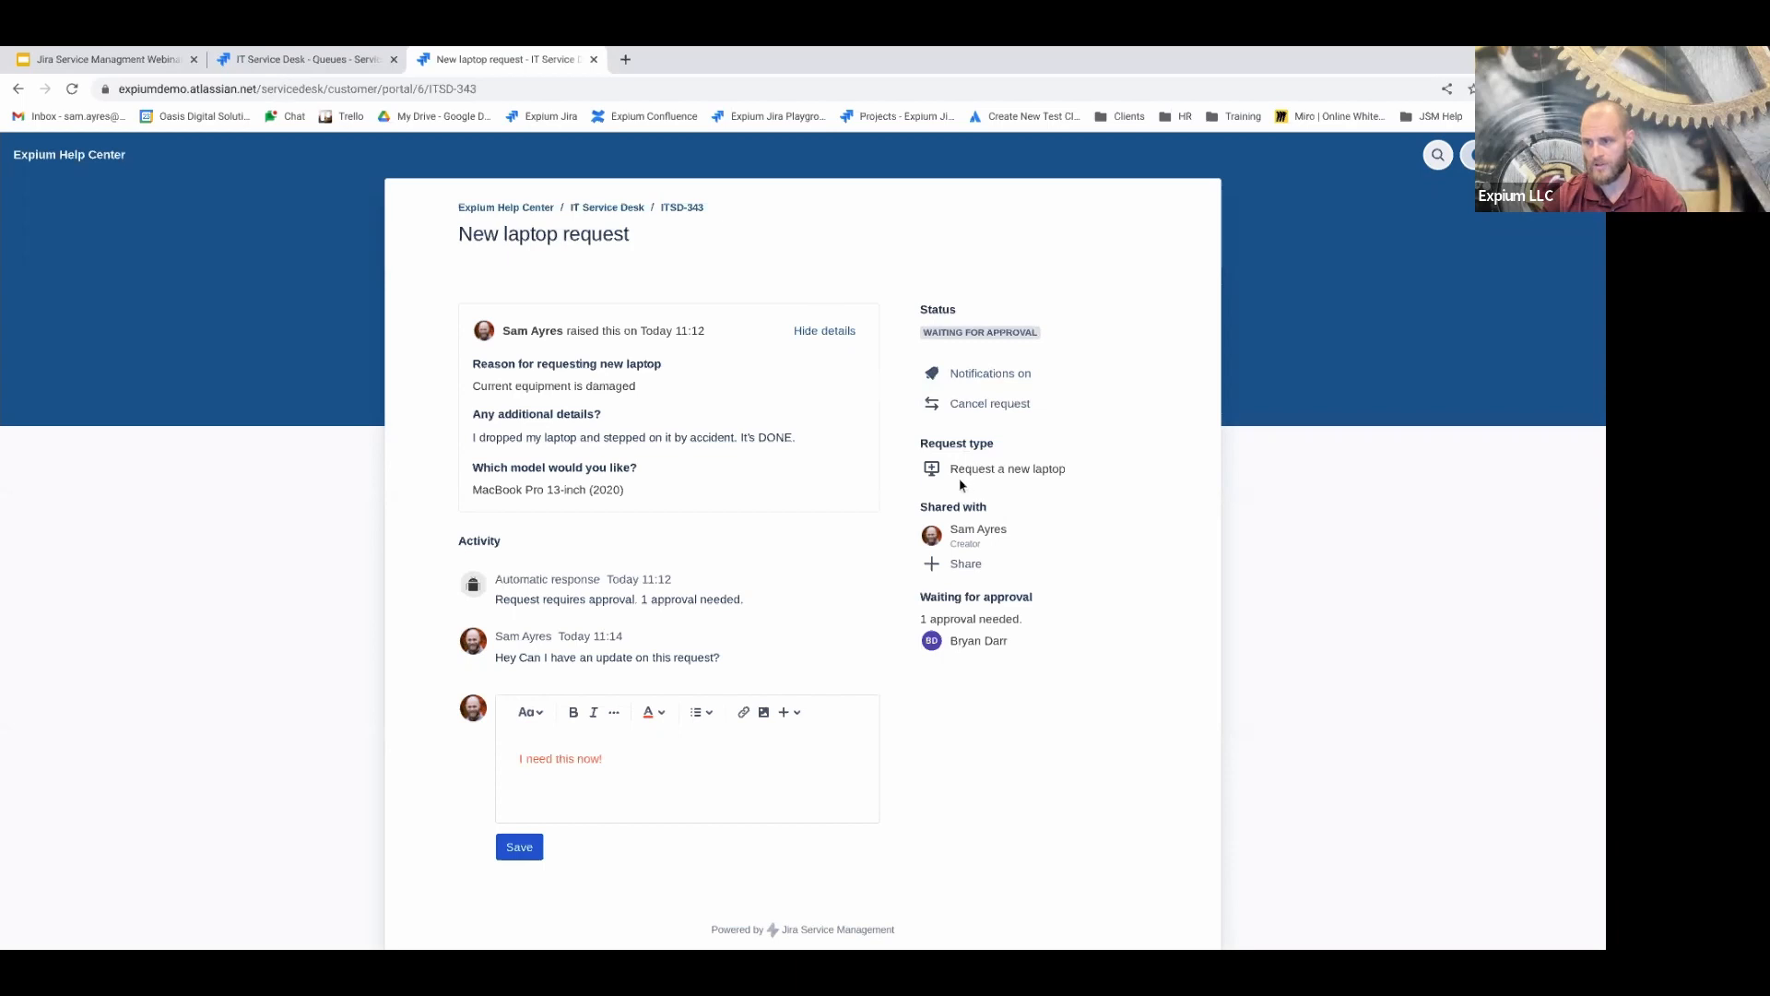
mouse_move(956, 469)
left_mouse_down()
mouse_move(1080, 454)
mouse_move(1070, 480)
mouse_move(955, 486)
mouse_move(953, 471)
left_mouse_up()
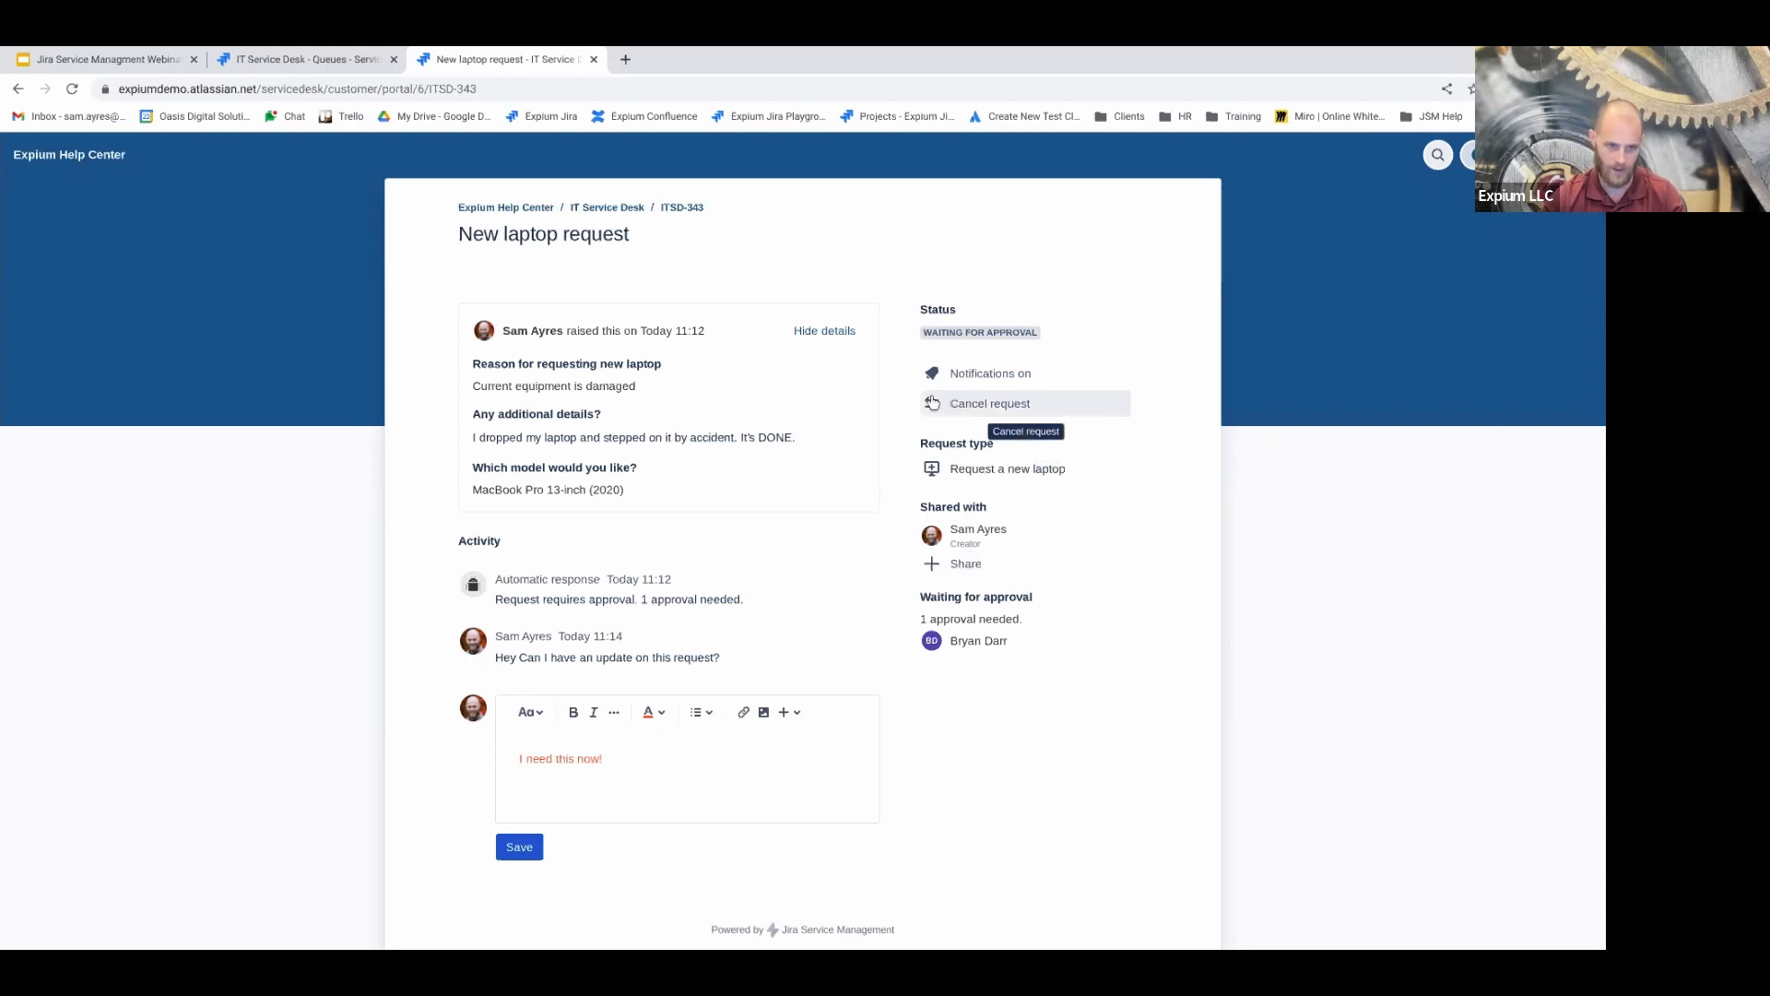
Share ITSD-343 with a colleague found by name
left_click(992, 574)
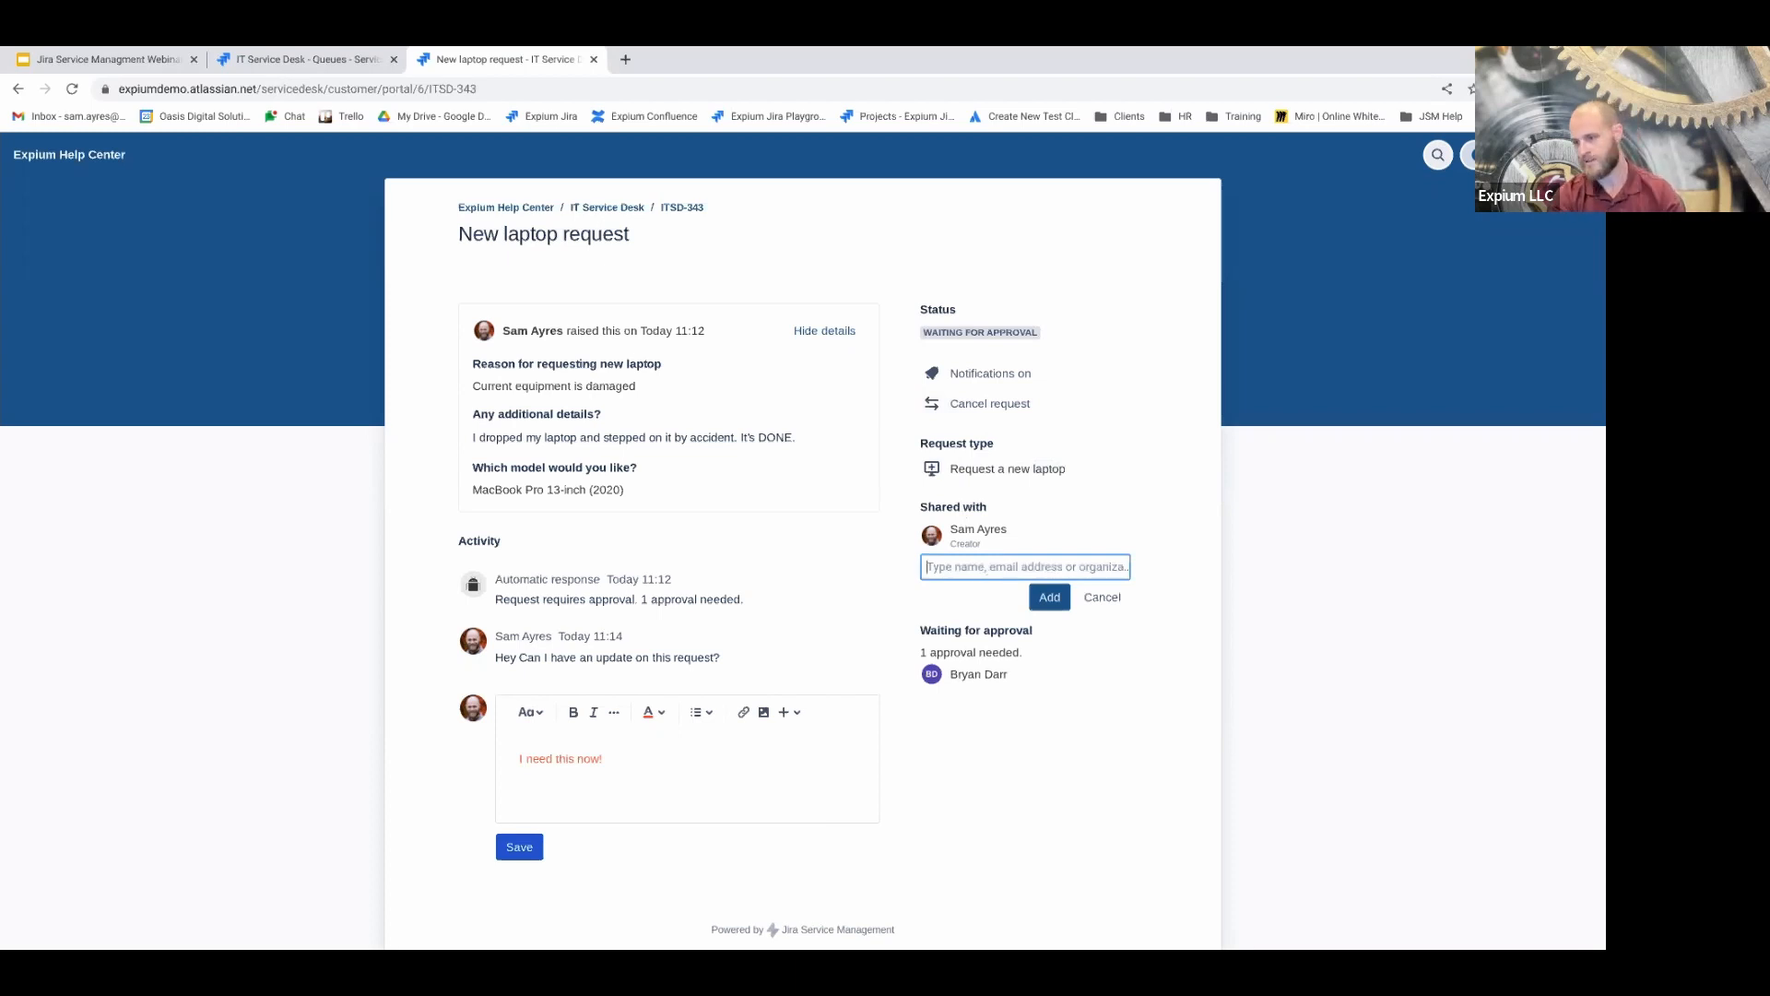
type("conner")
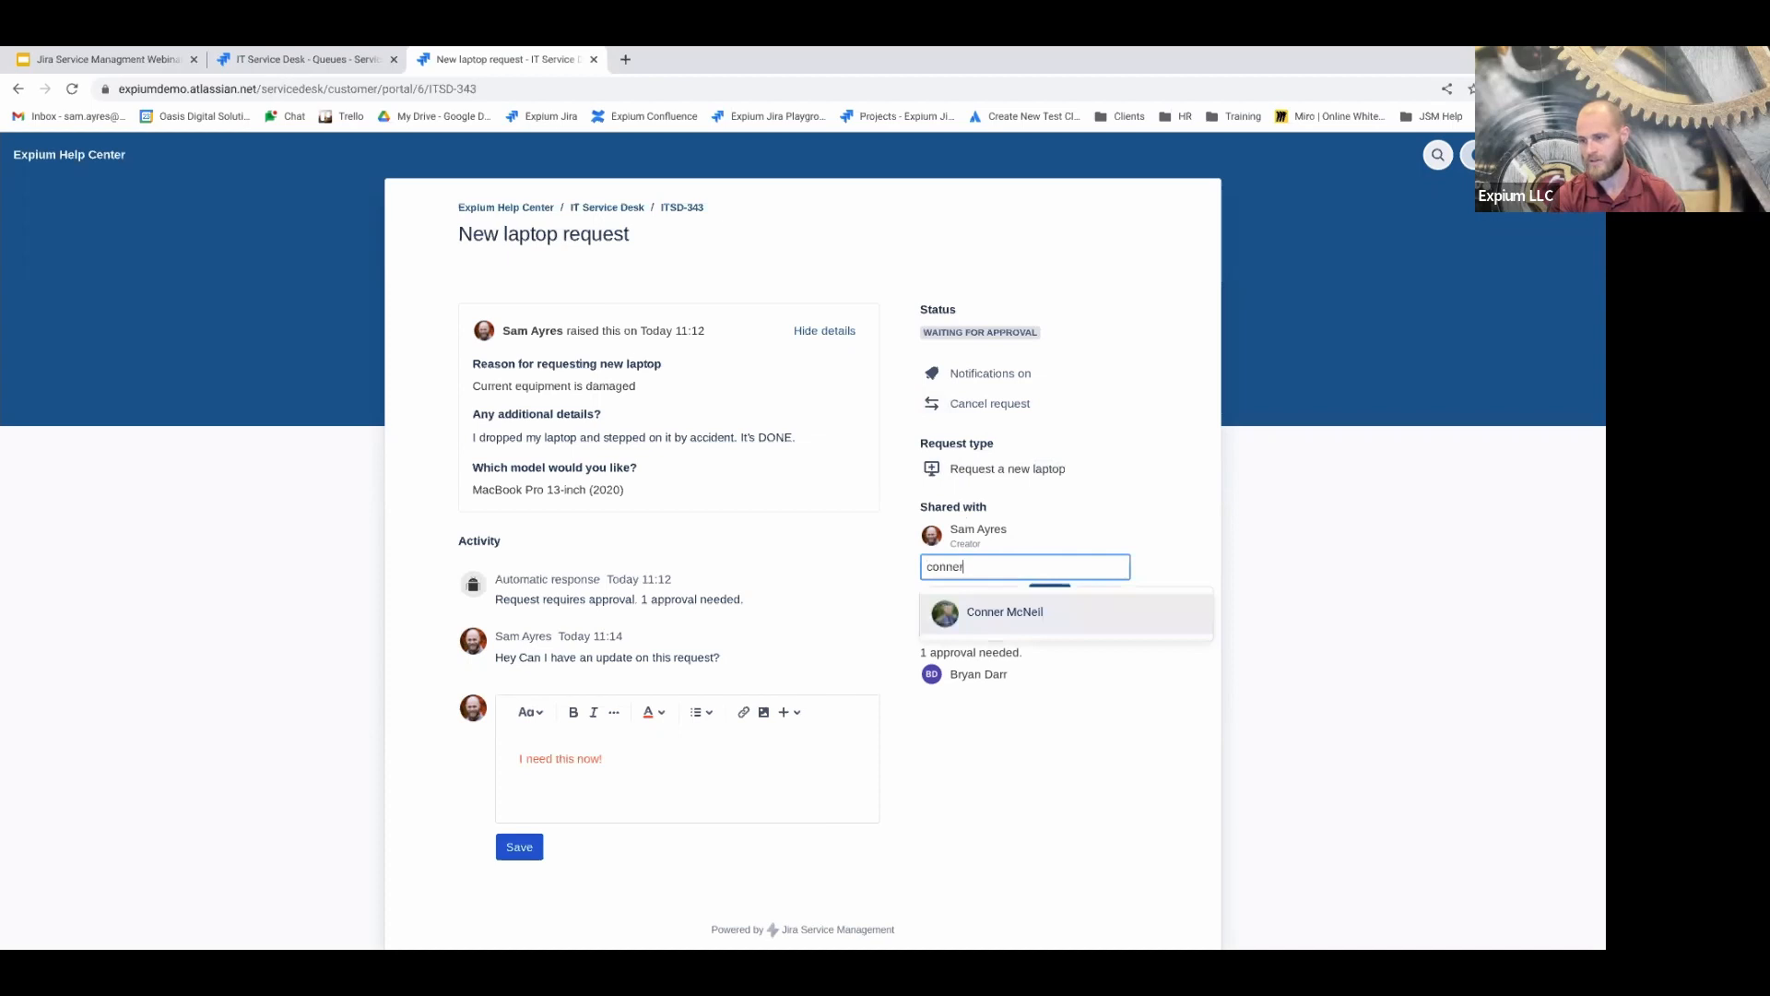
left_click(1009, 621)
left_click(1051, 621)
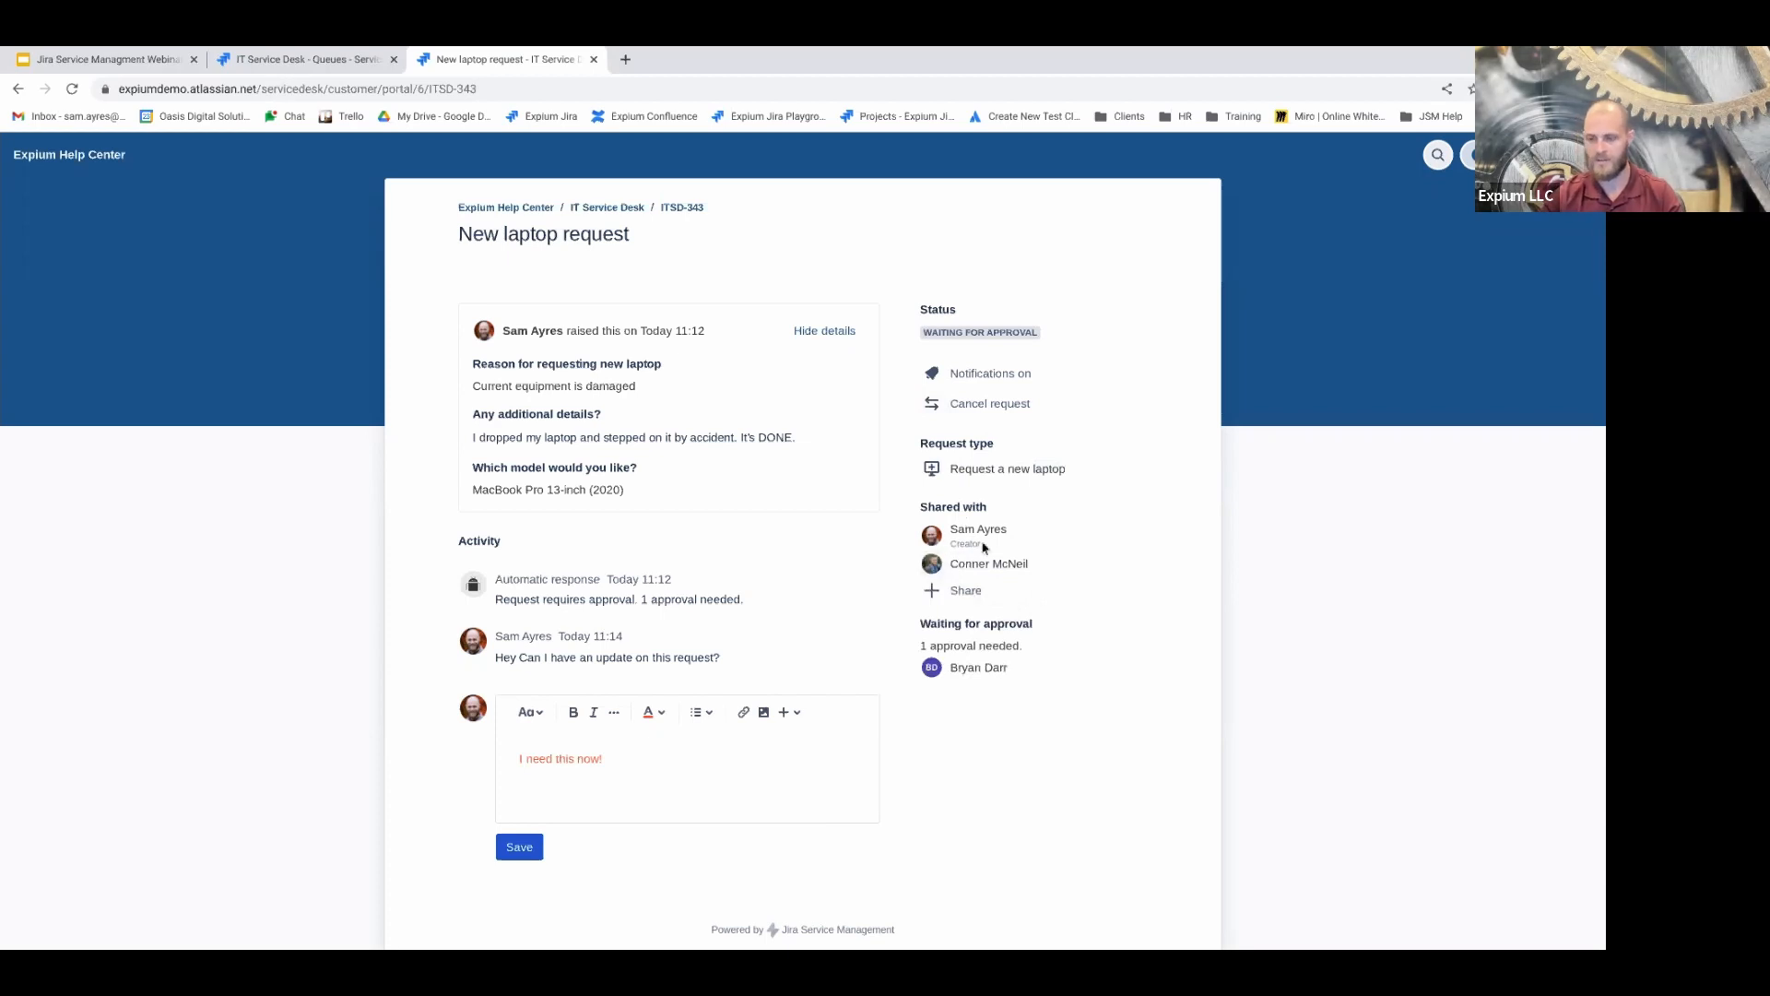
Try sharing with an e-mail address and the Expium organisation, then remove both
left_click(966, 591)
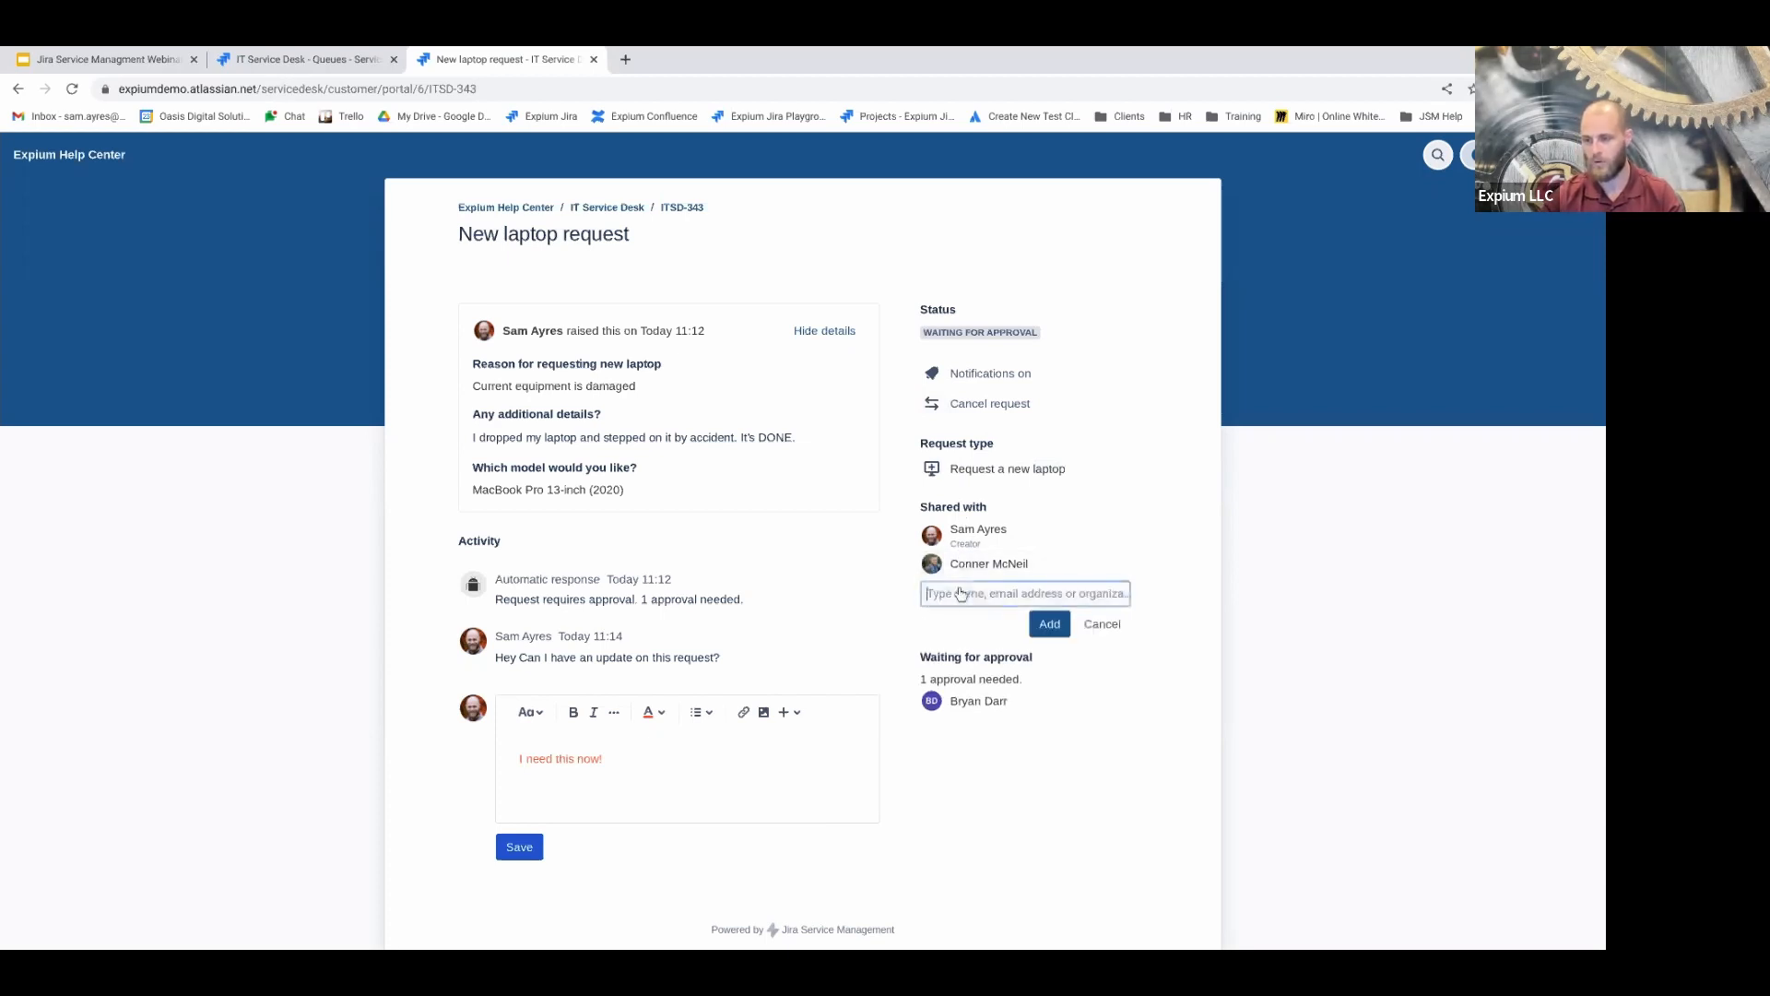
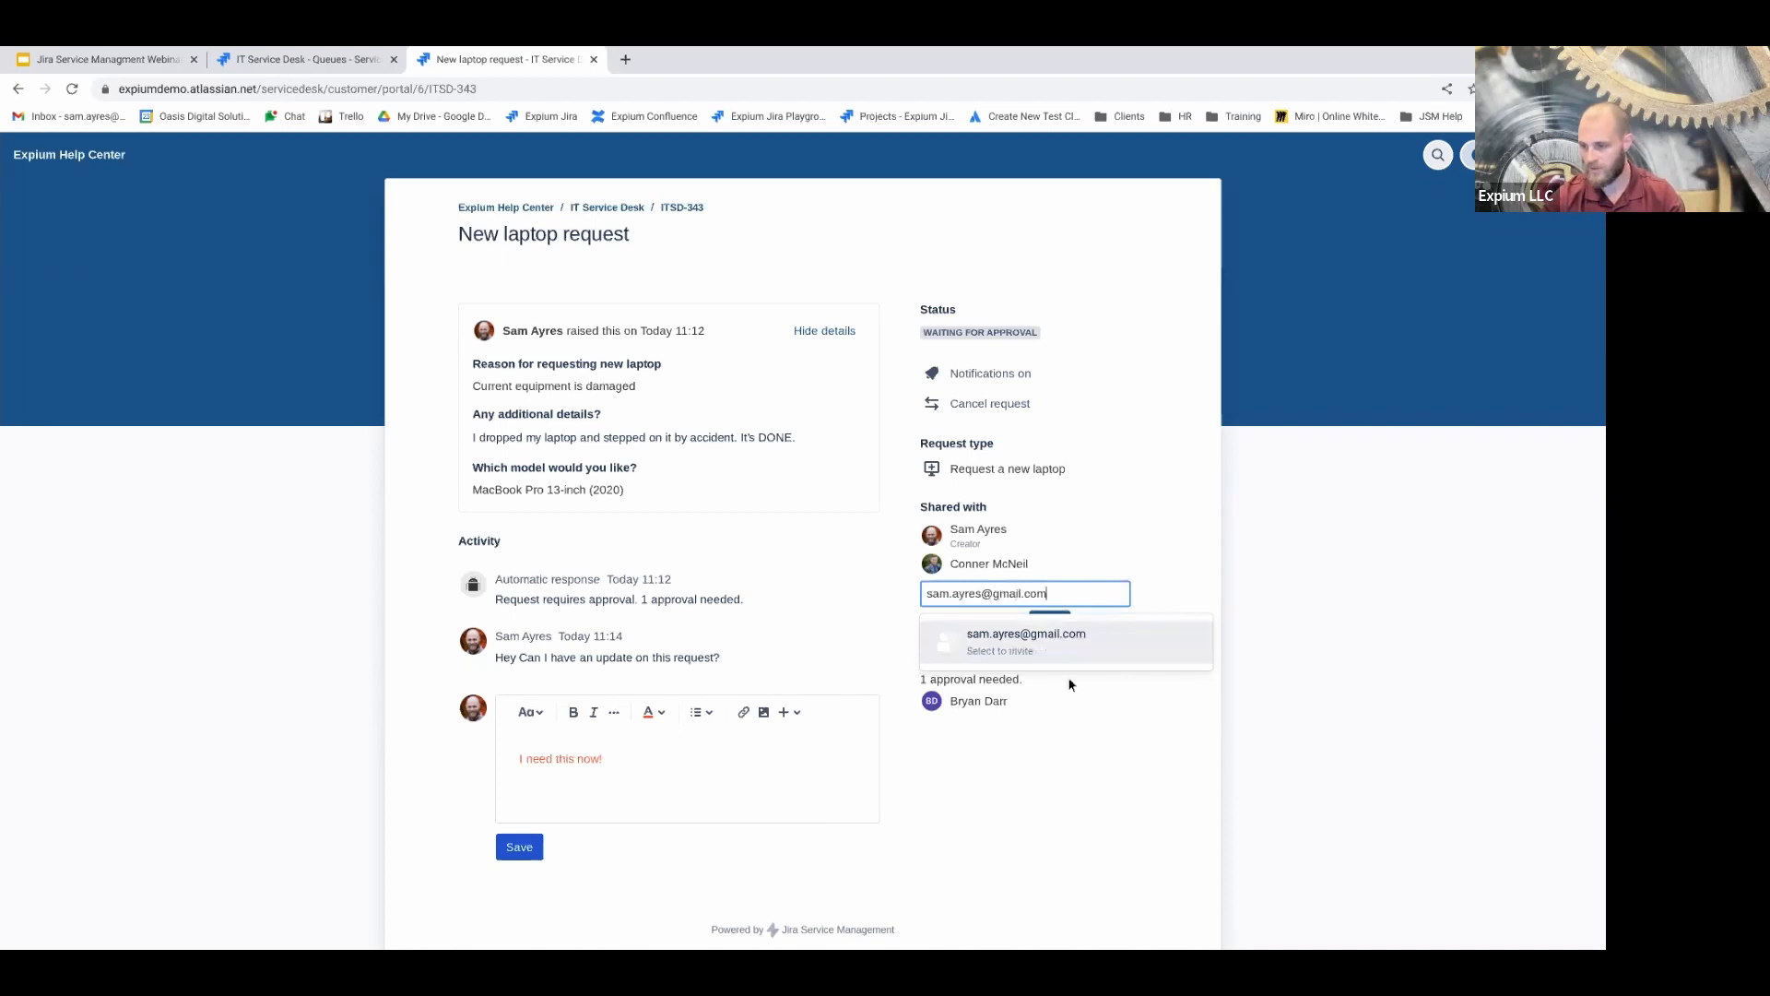
left_click(1034, 650)
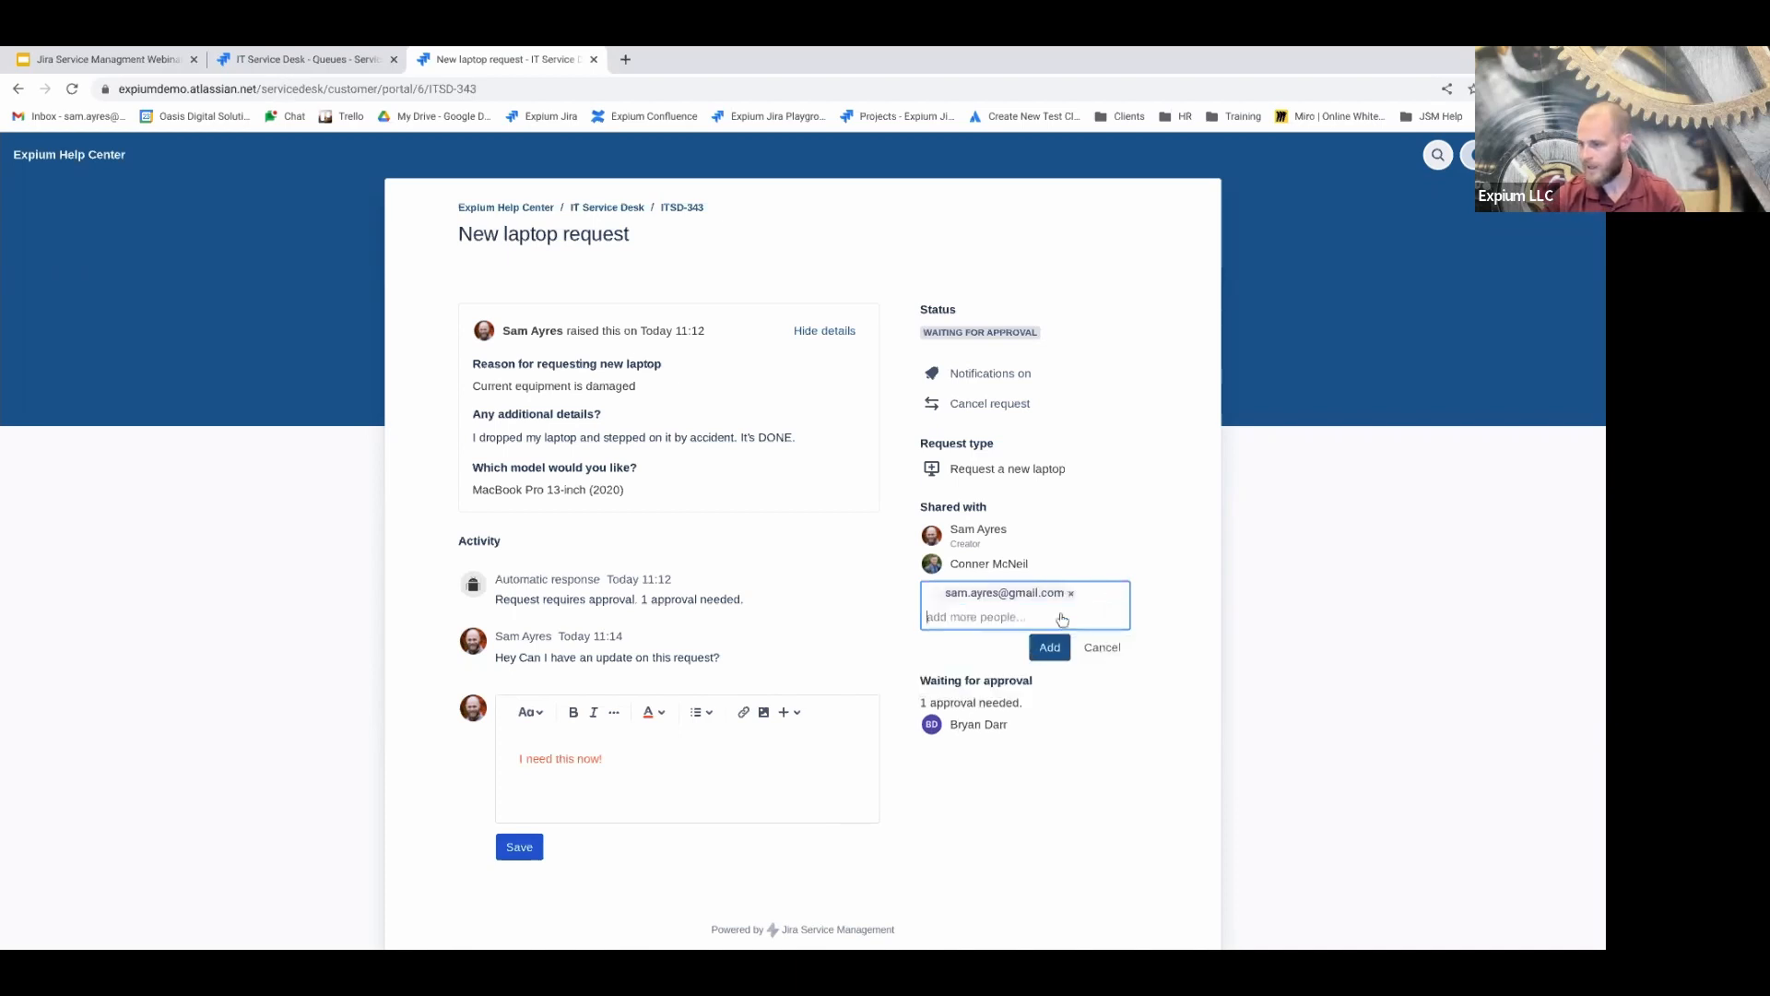
left_click(1073, 597)
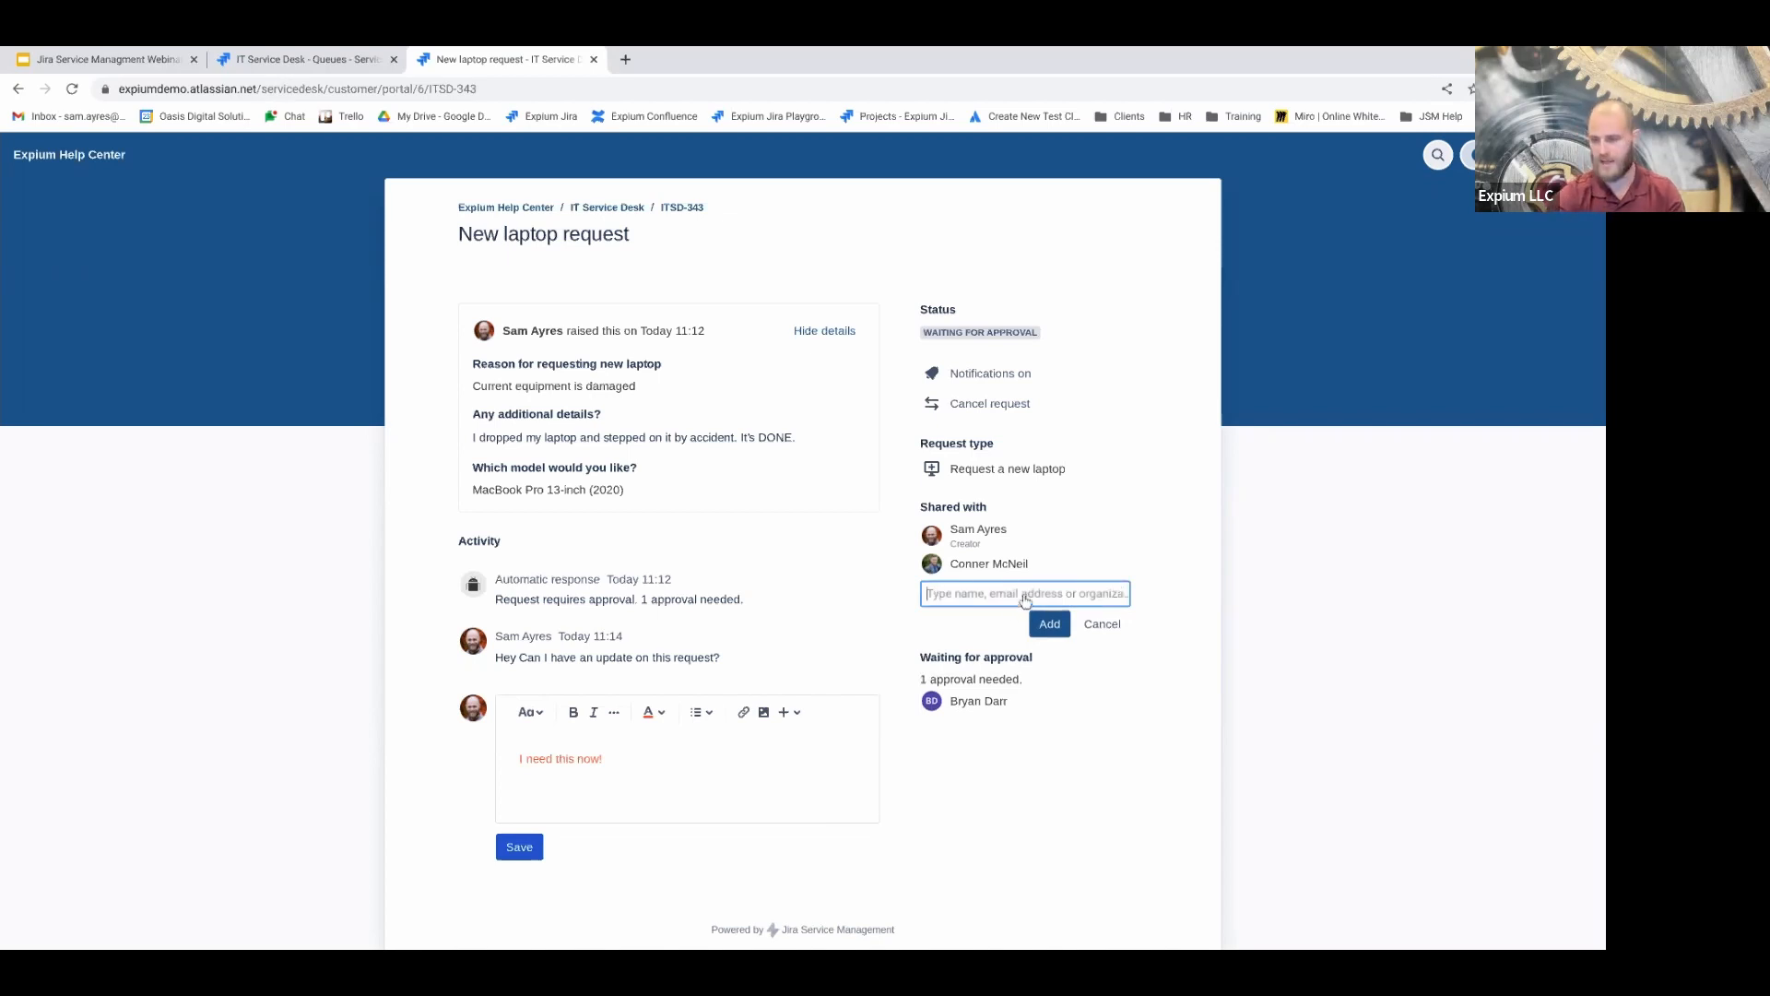
type("expium")
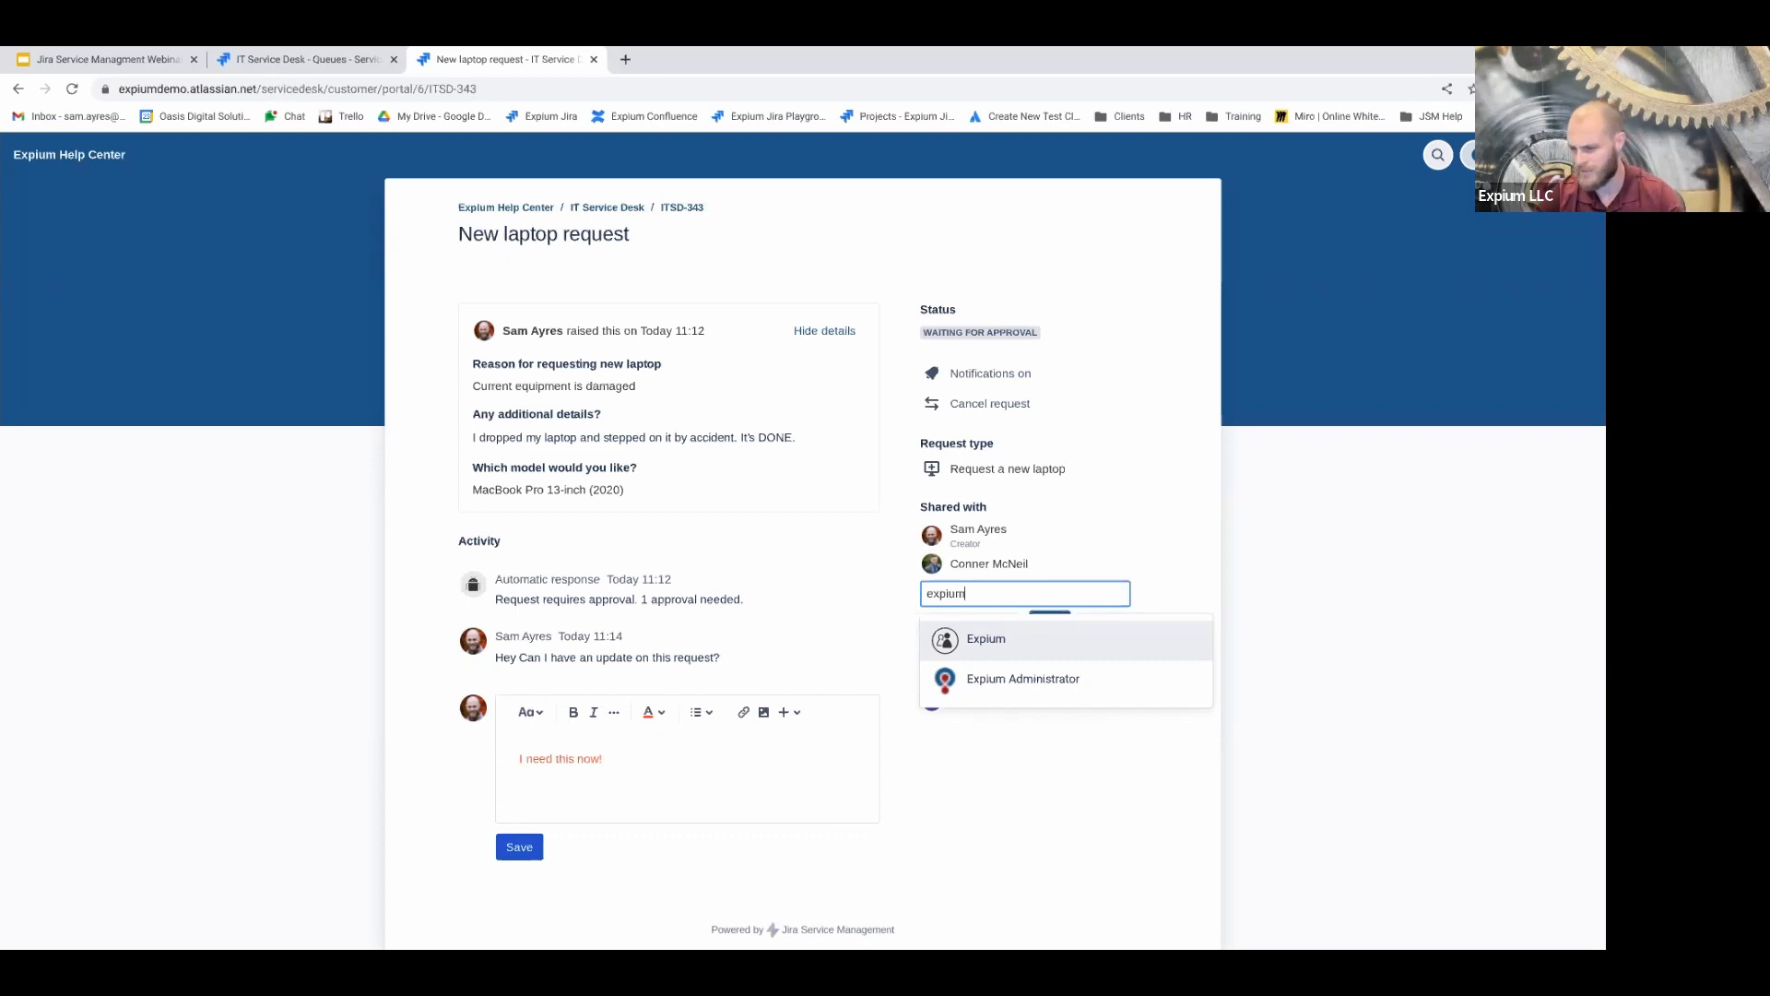
left_click(983, 650)
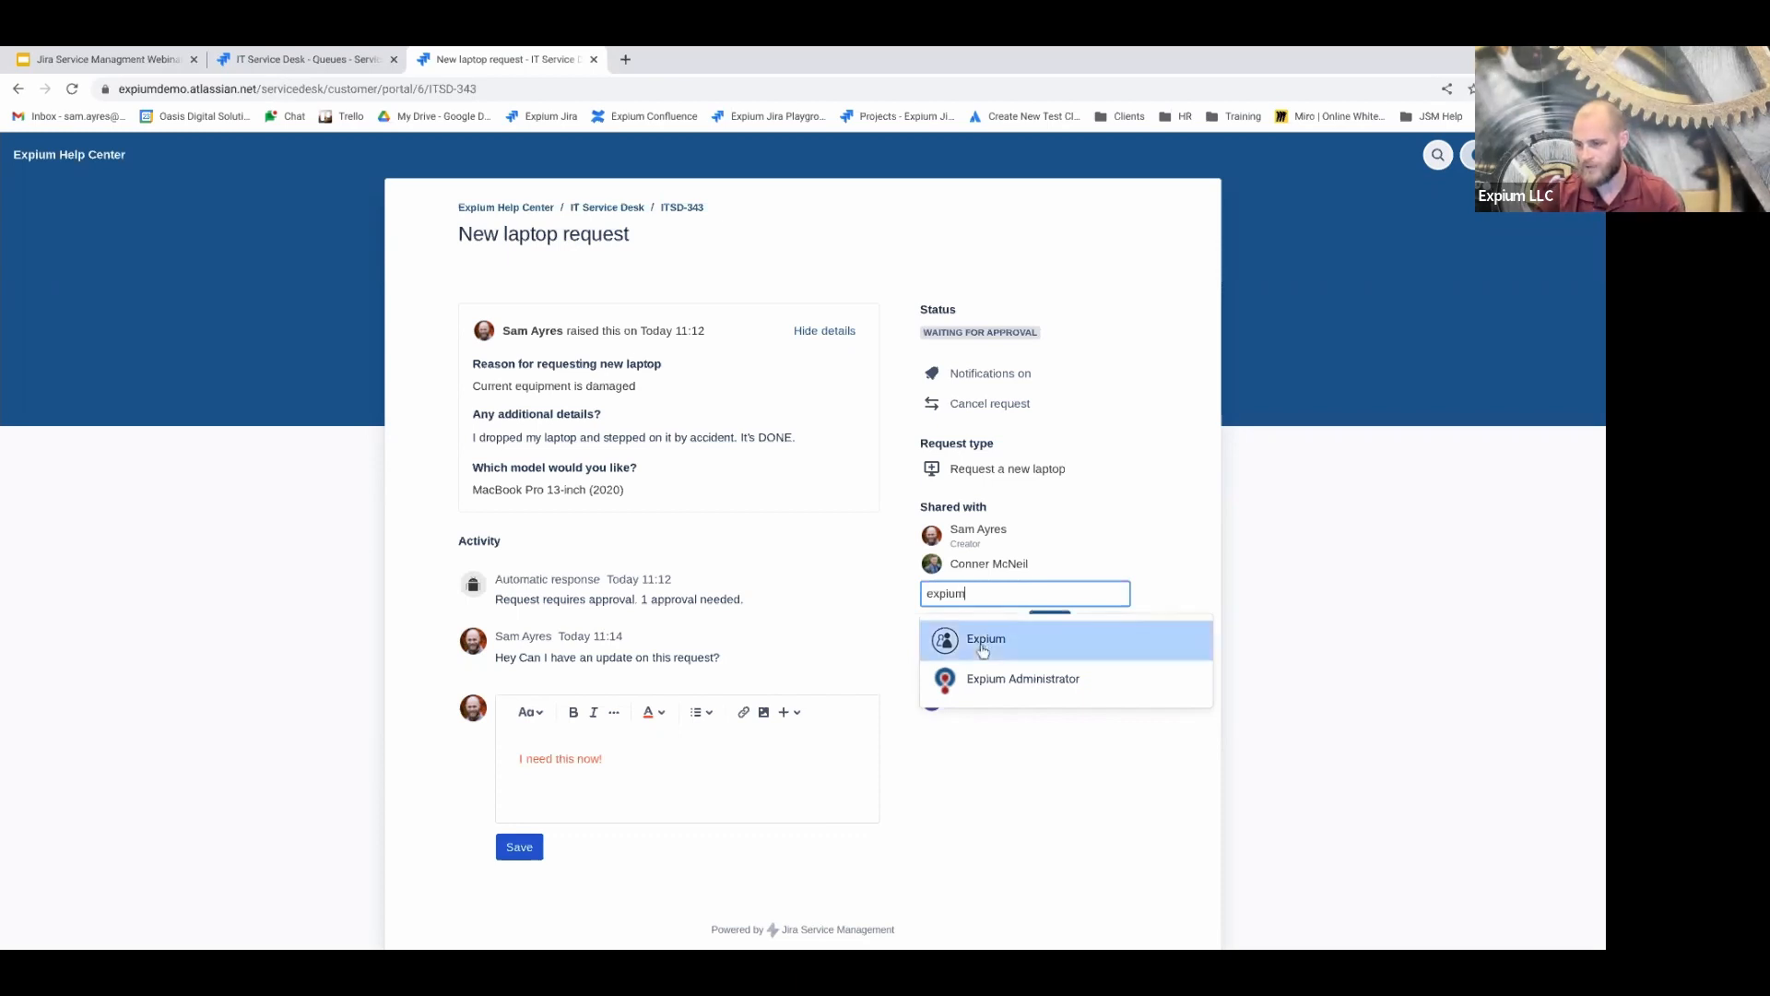
left_click(992, 595)
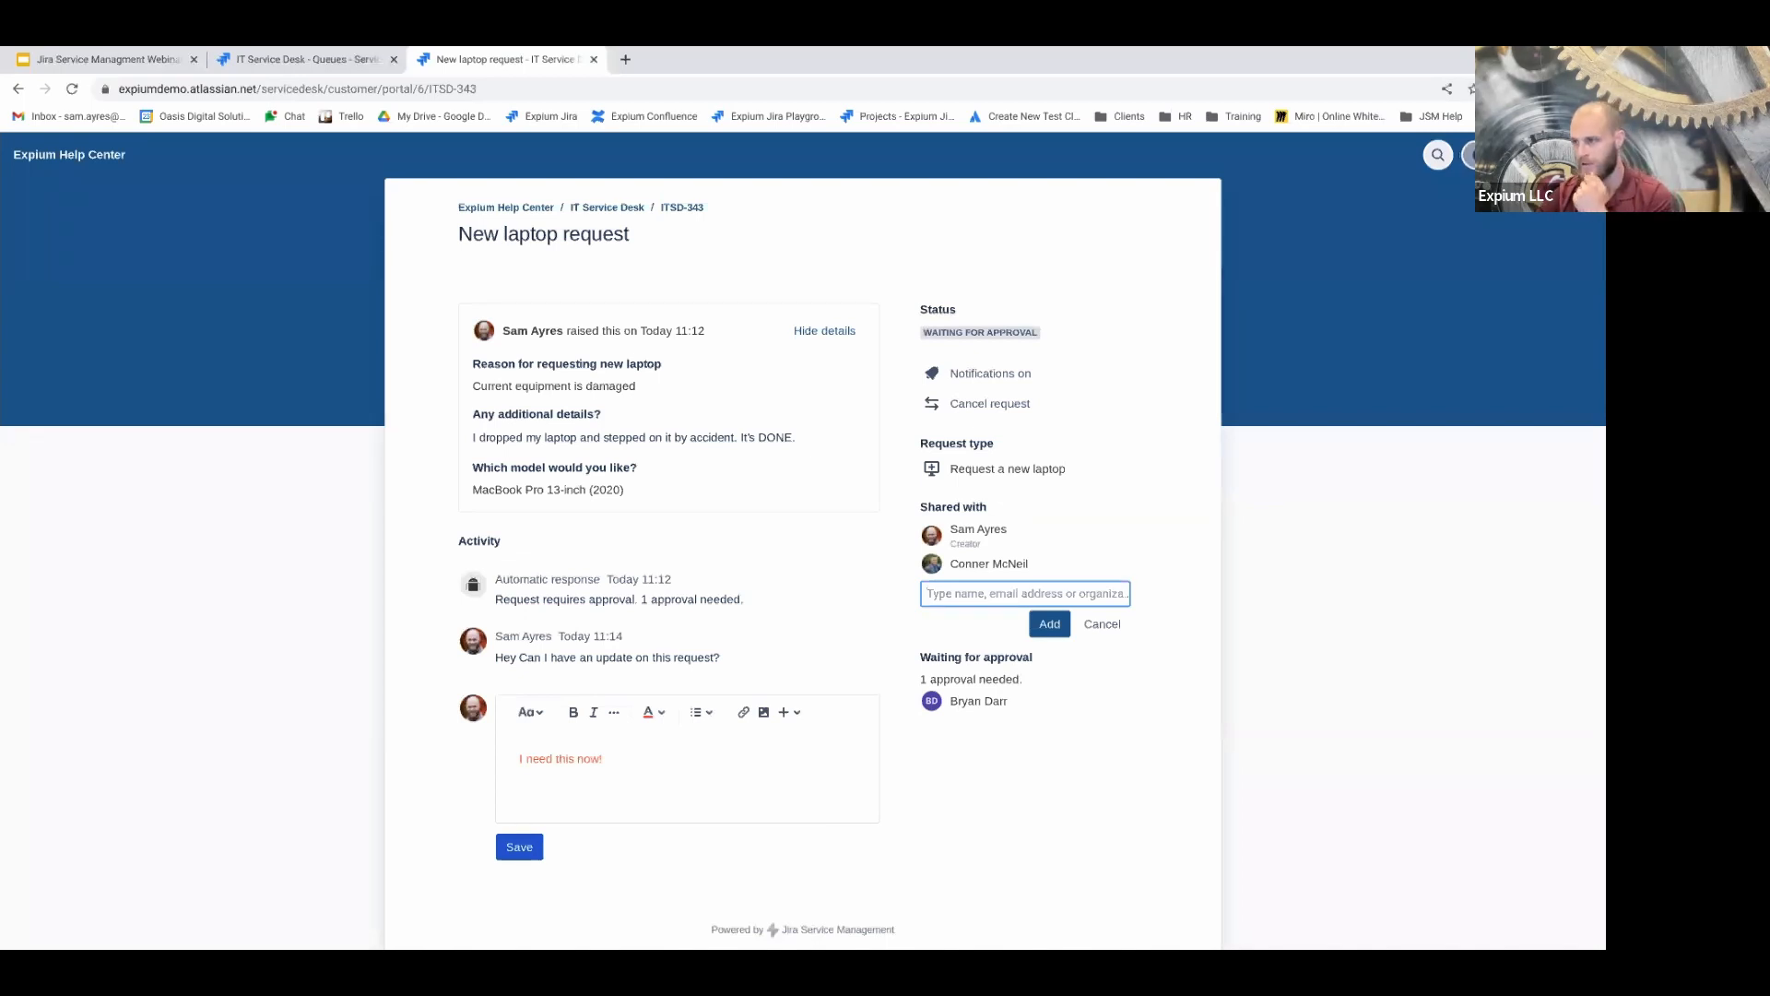
Show Requests > Created by me from the profile menu, after briefly opening search
left_click(1472, 155)
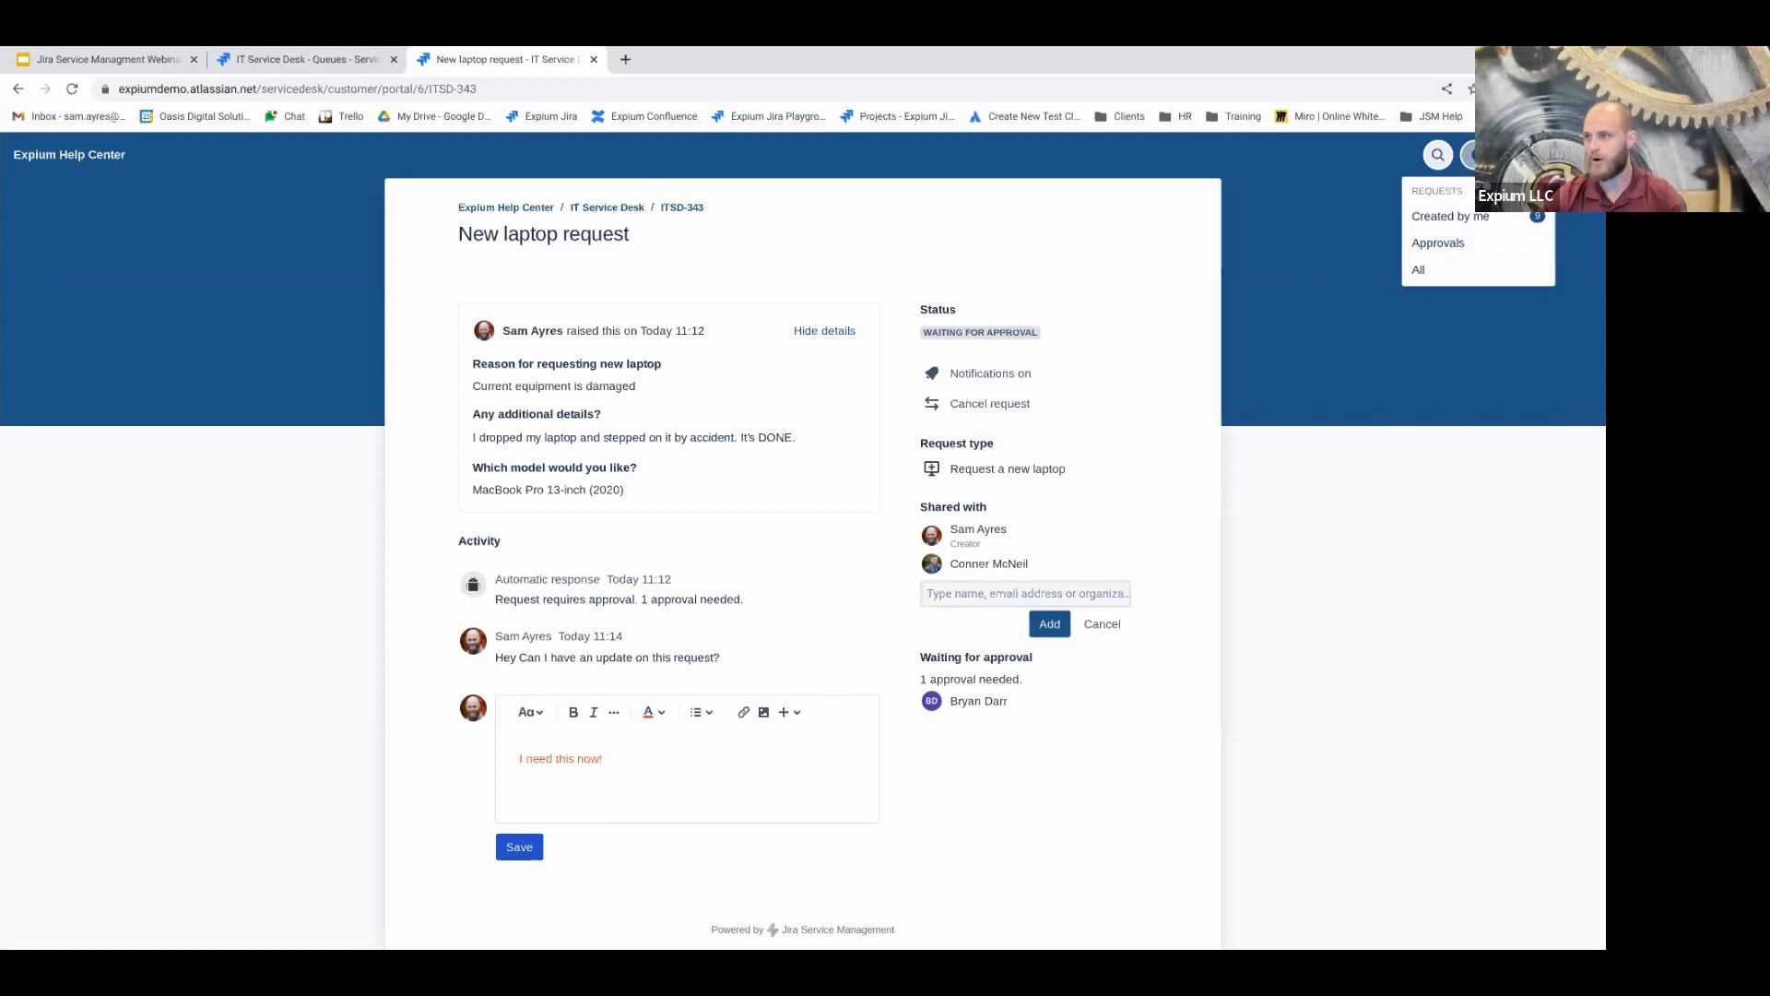
left_click(1438, 159)
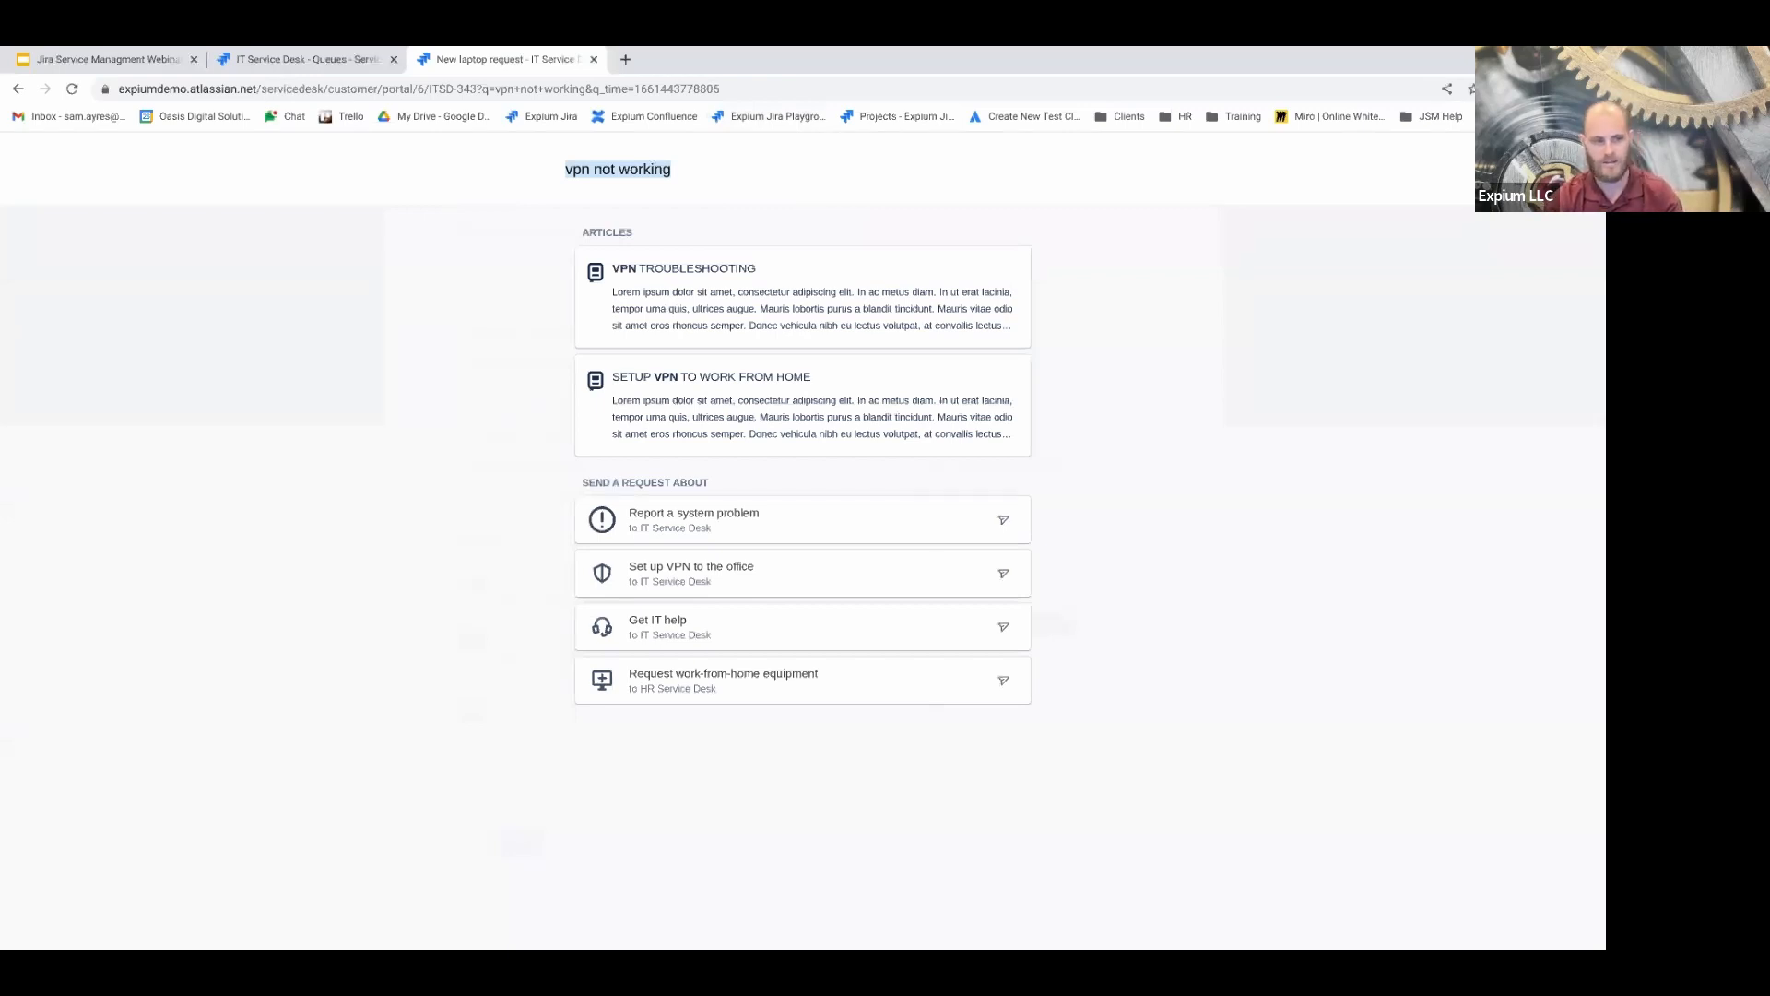
key("Escape")
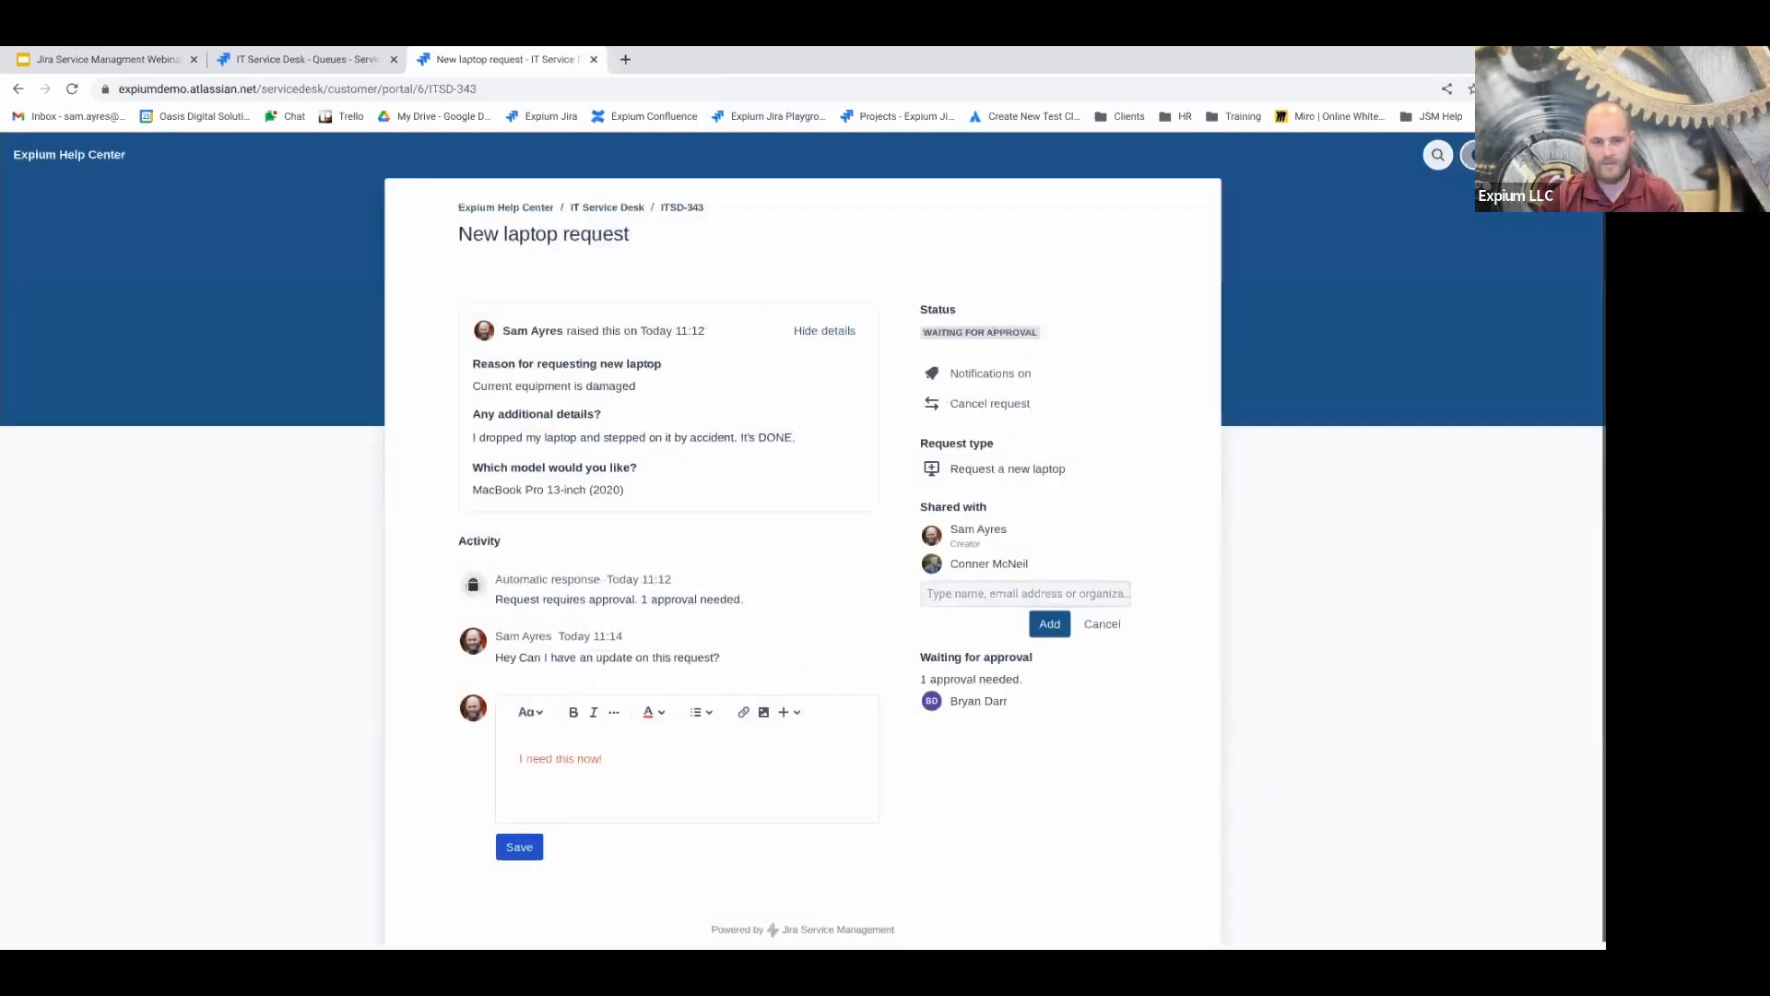
left_click(1470, 154)
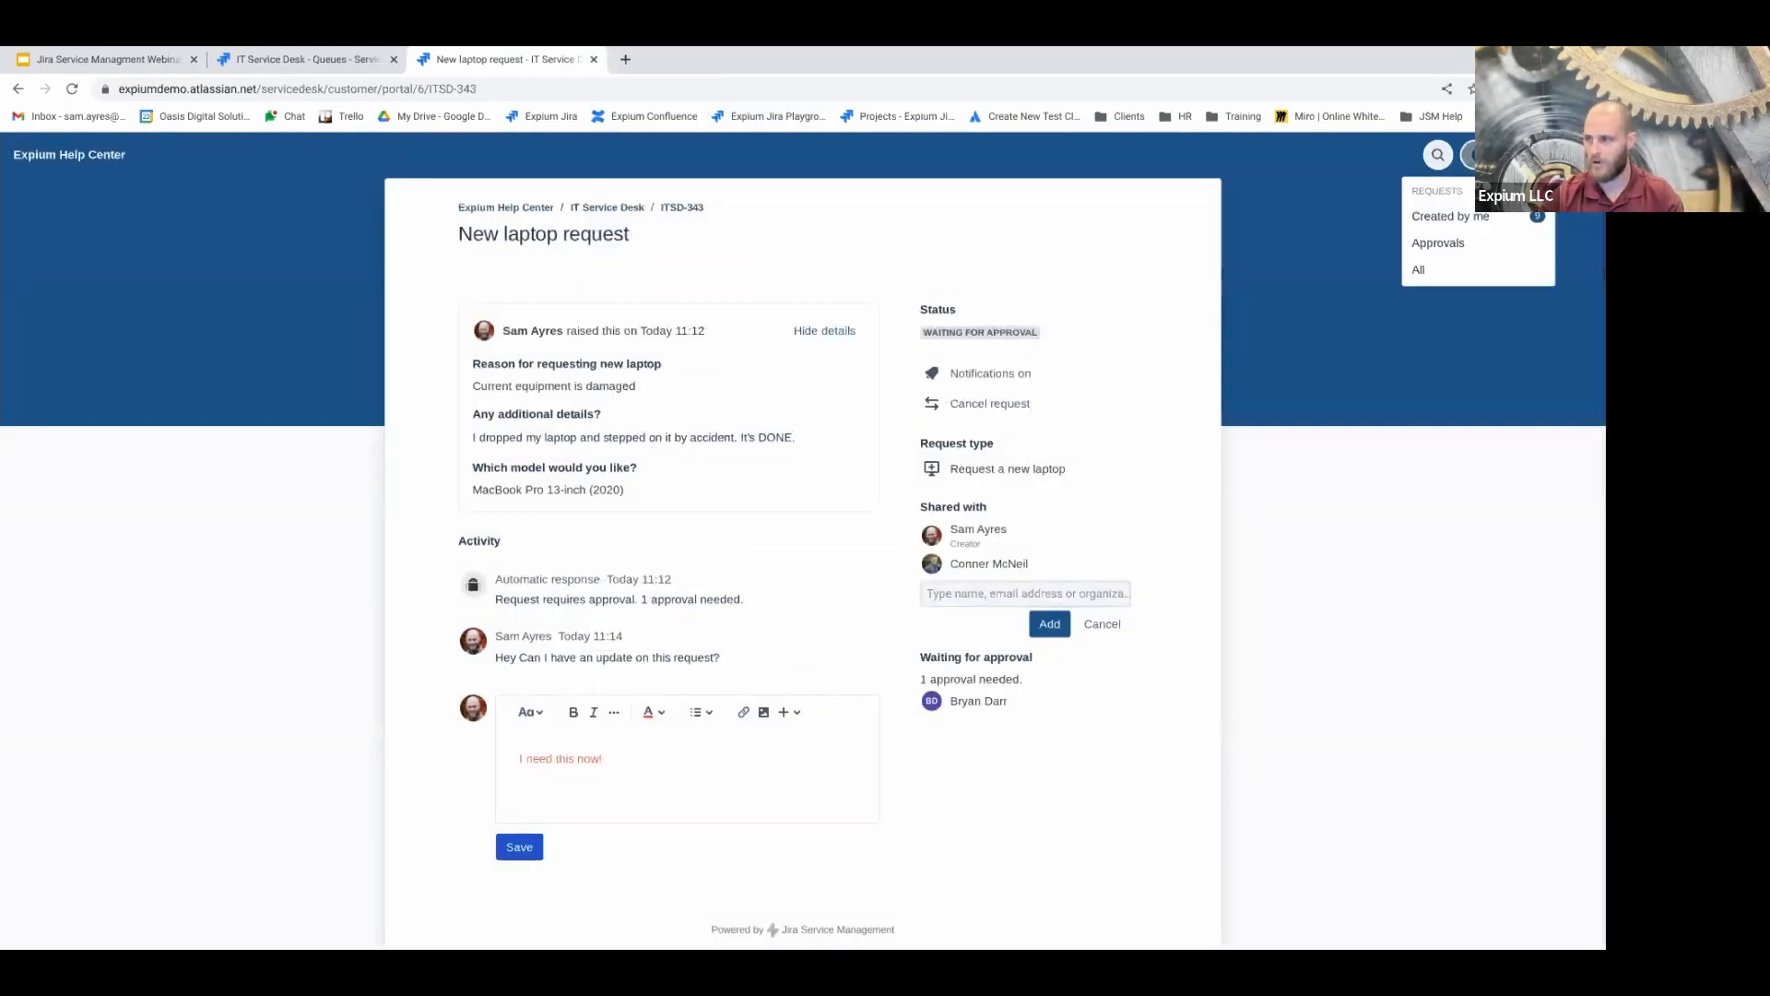
left_click(1444, 223)
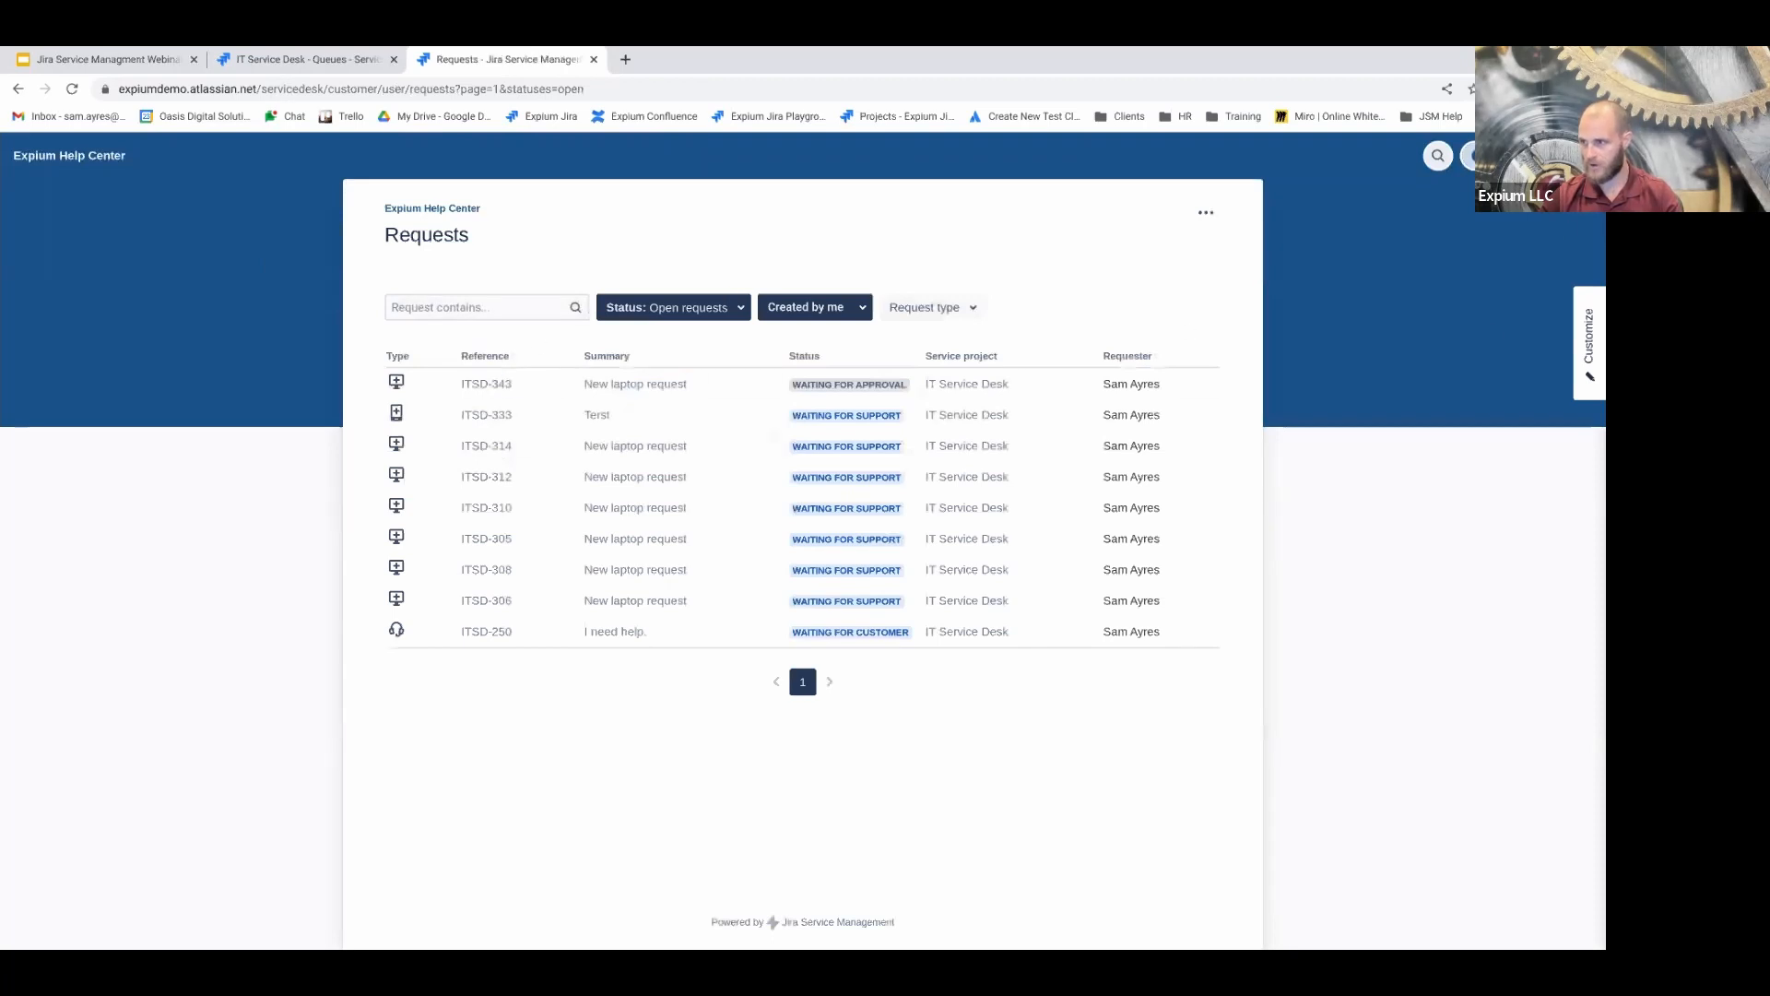
Set the requester filter to 'Created by me' after trying the other requester options
left_click(1471, 155)
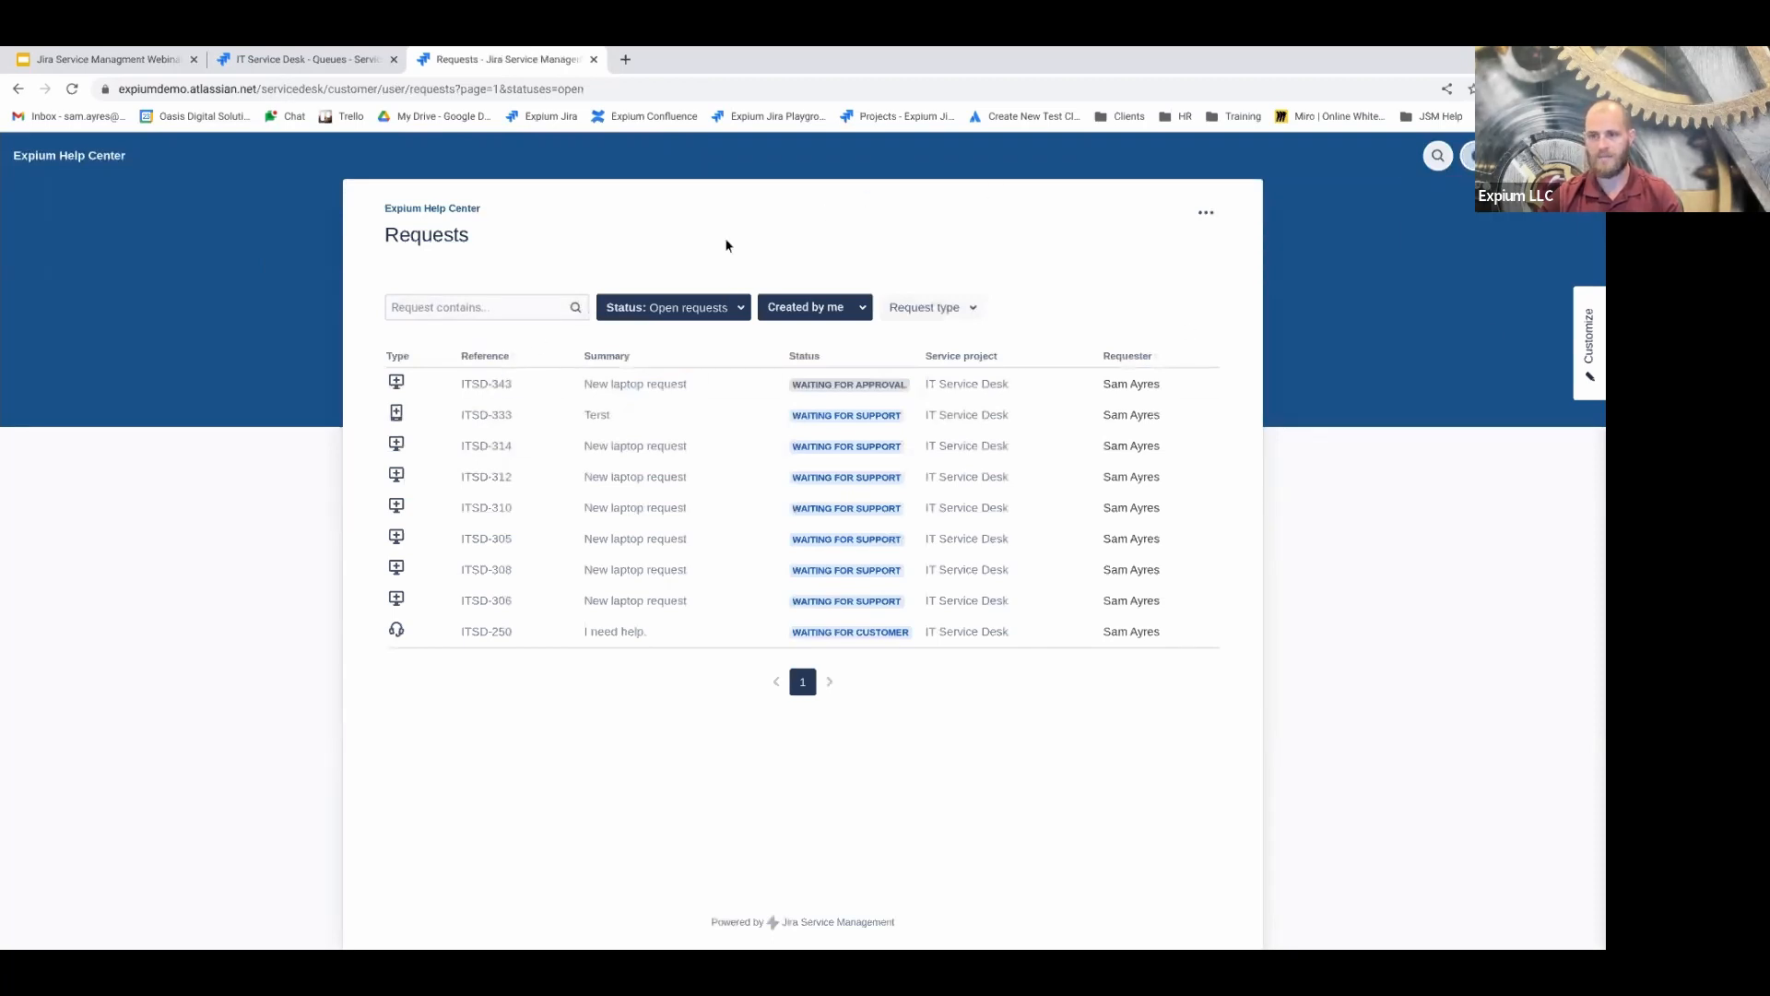
left_click(682, 308)
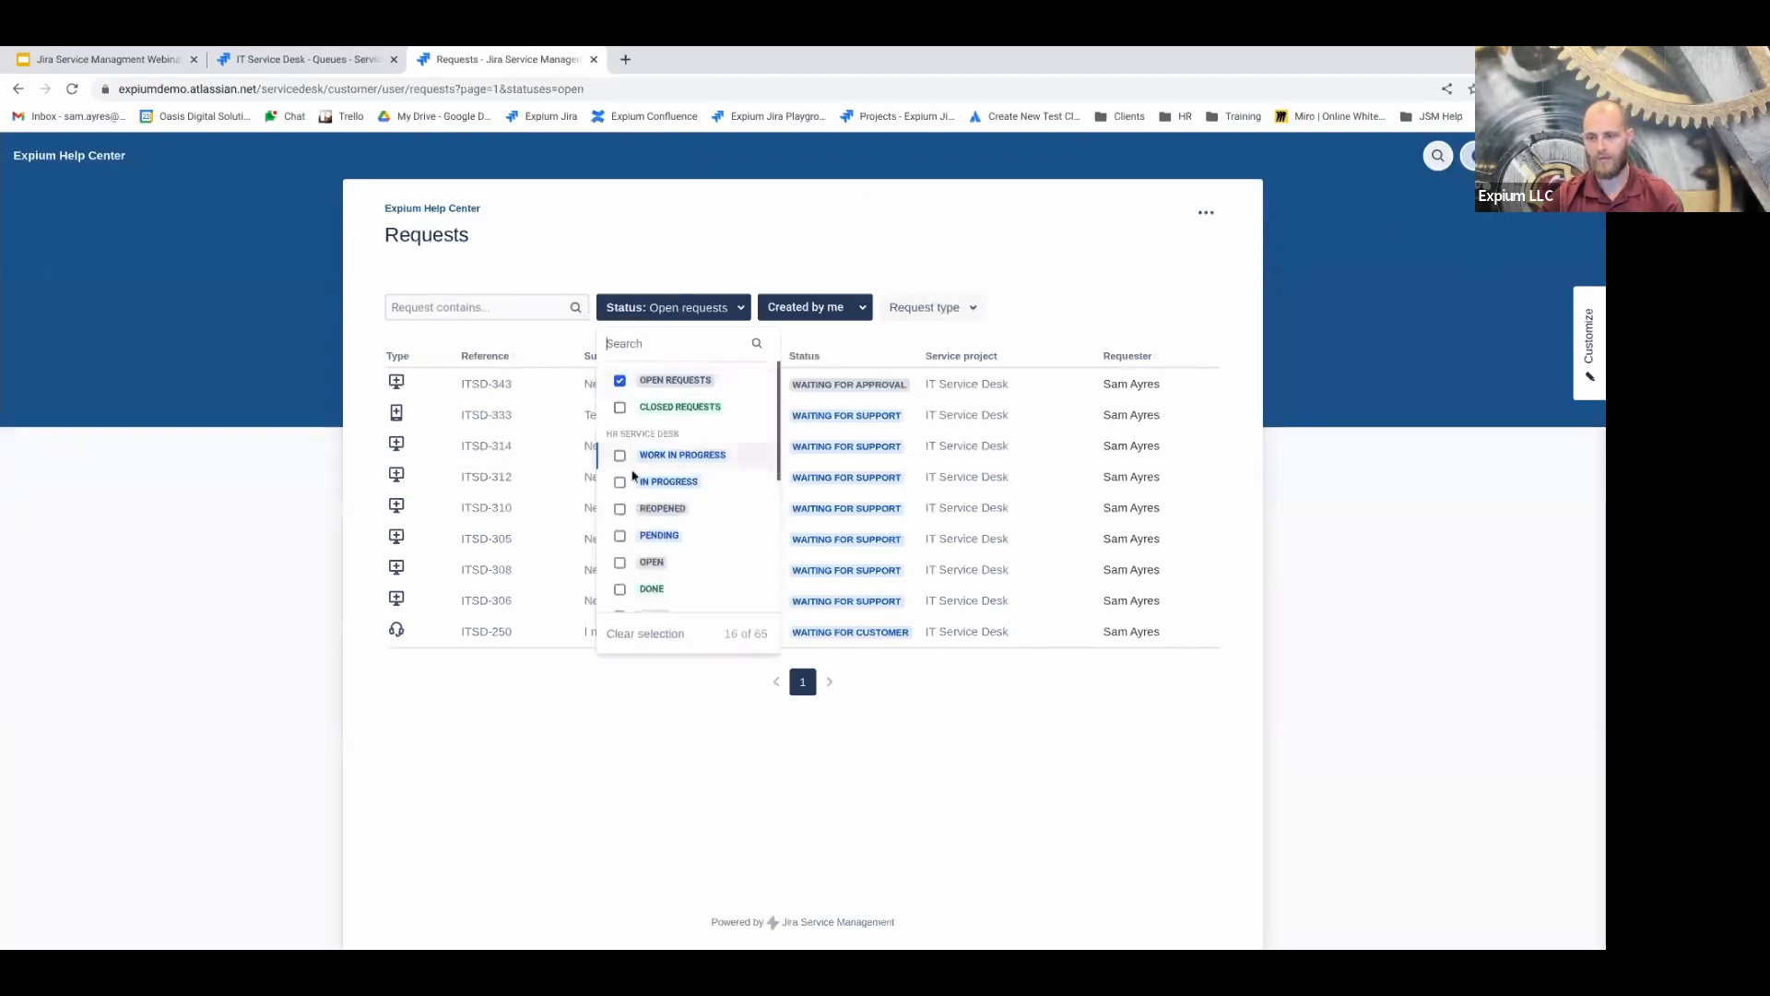
left_click(808, 313)
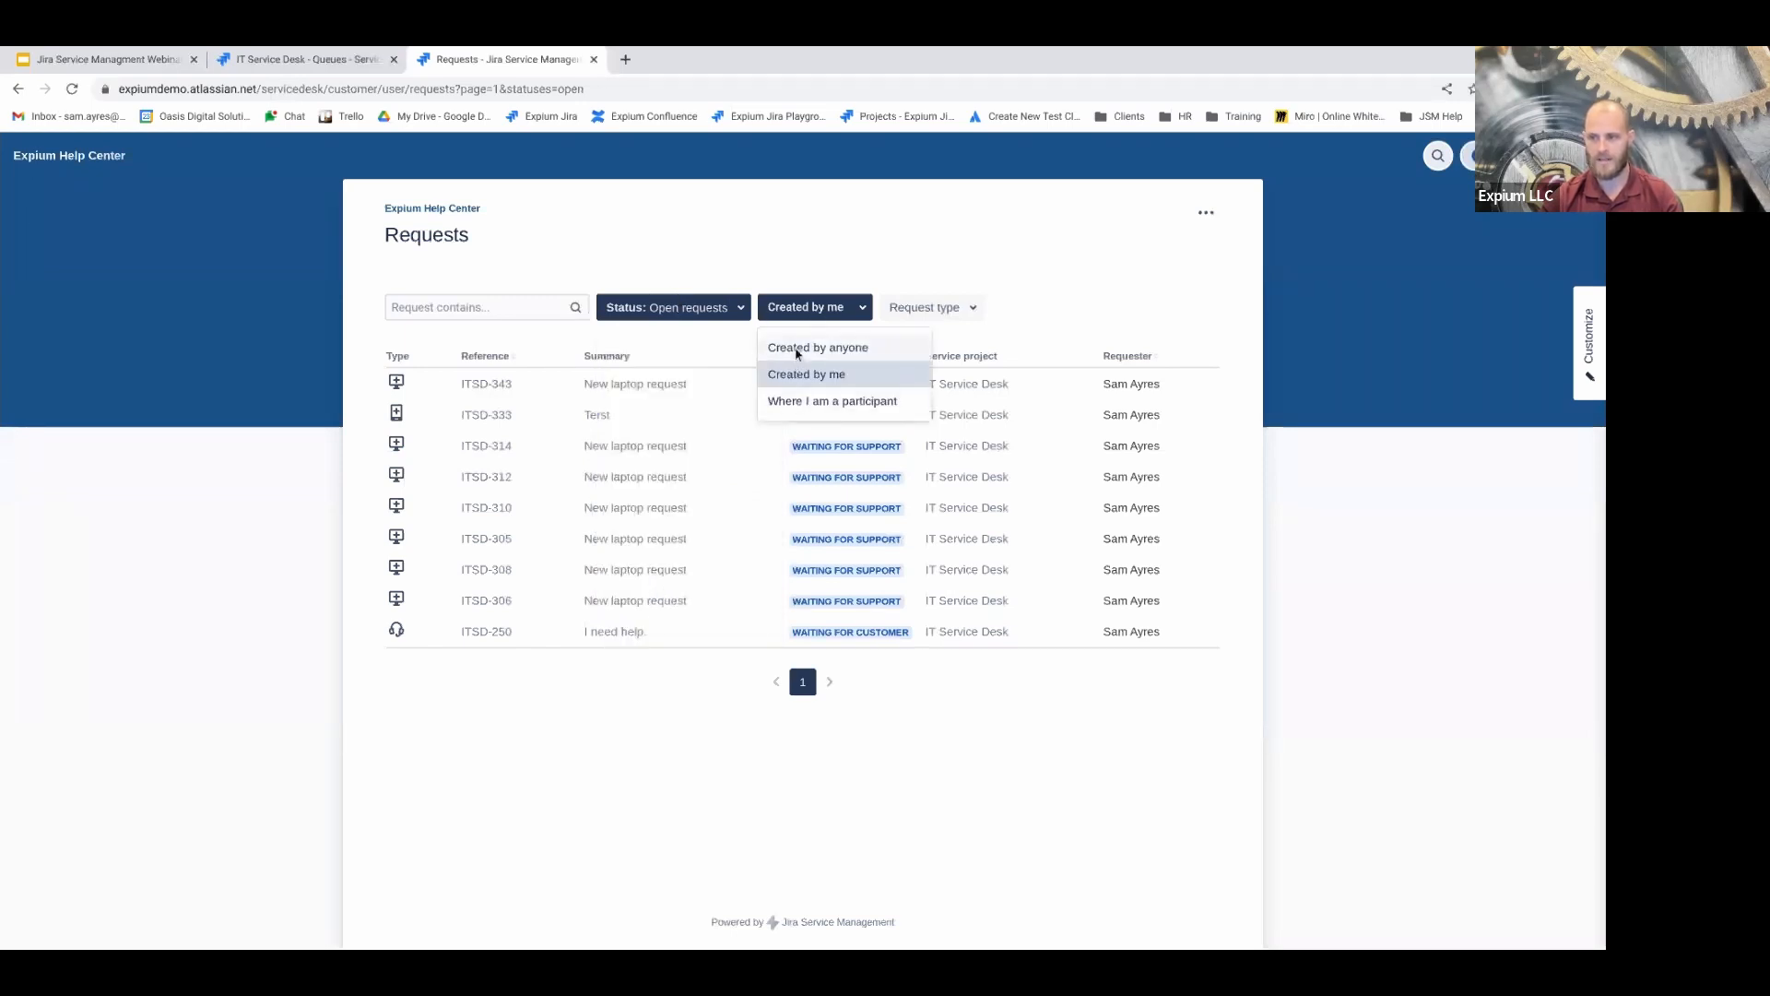
left_click(802, 349)
left_click(804, 313)
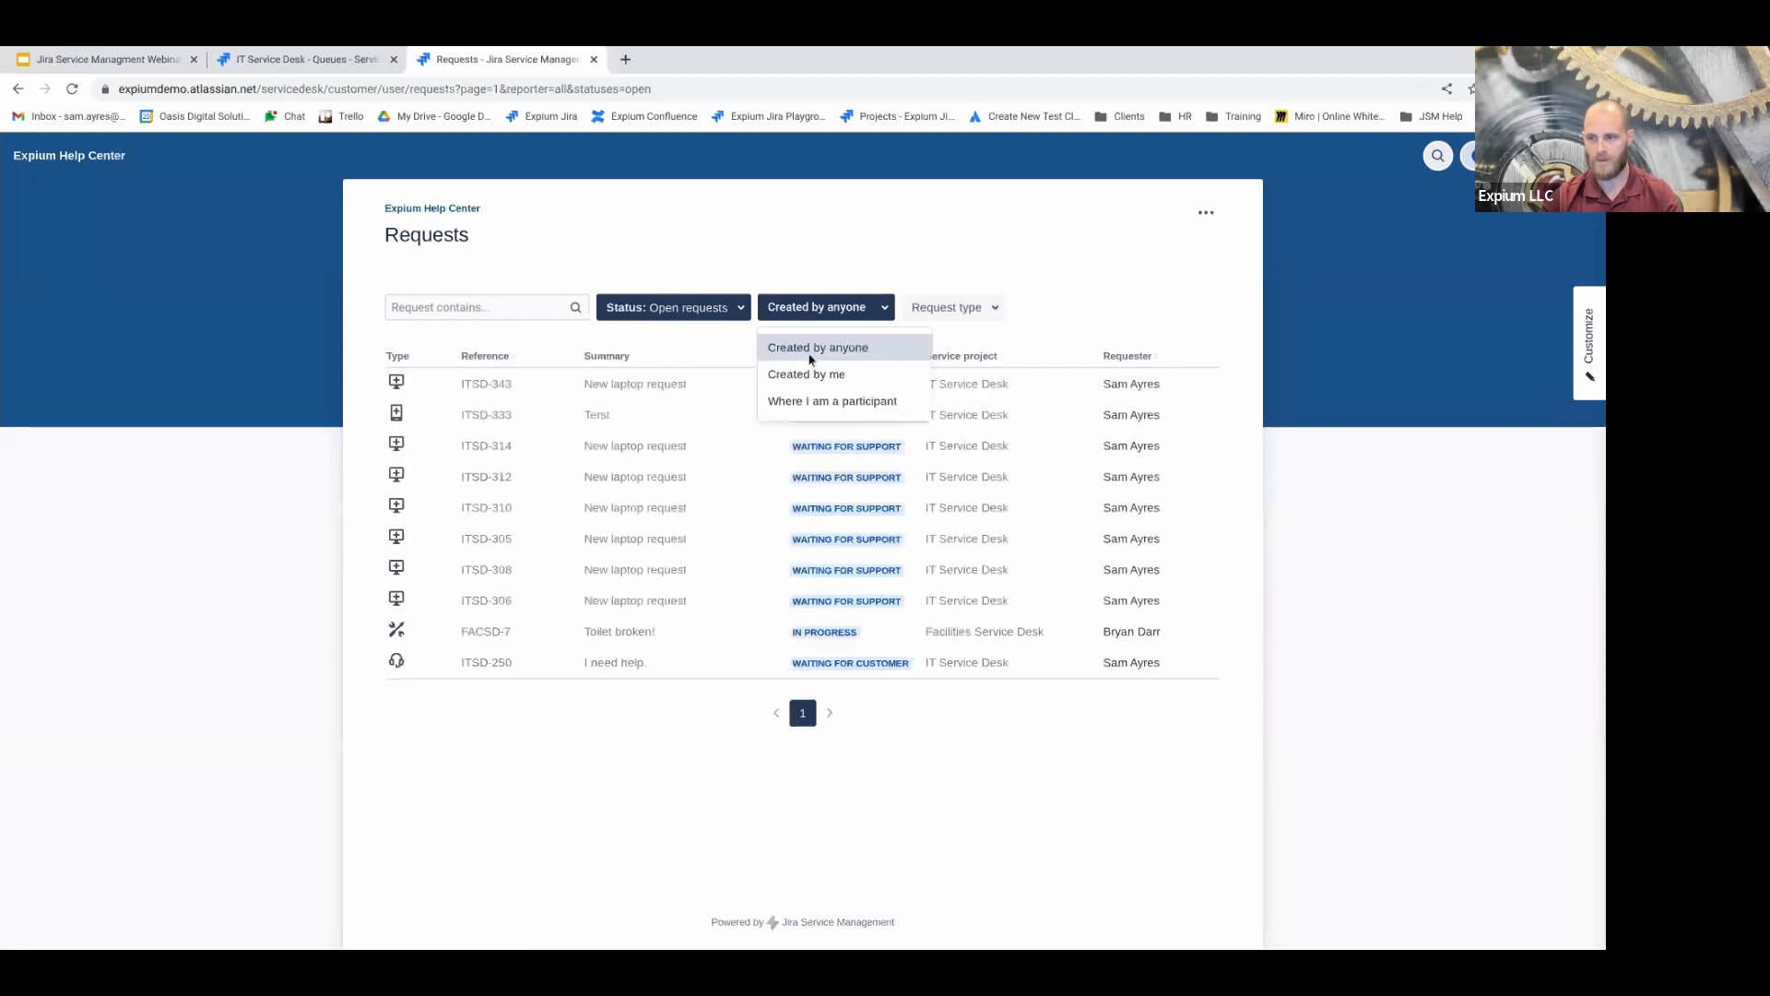
left_click(800, 373)
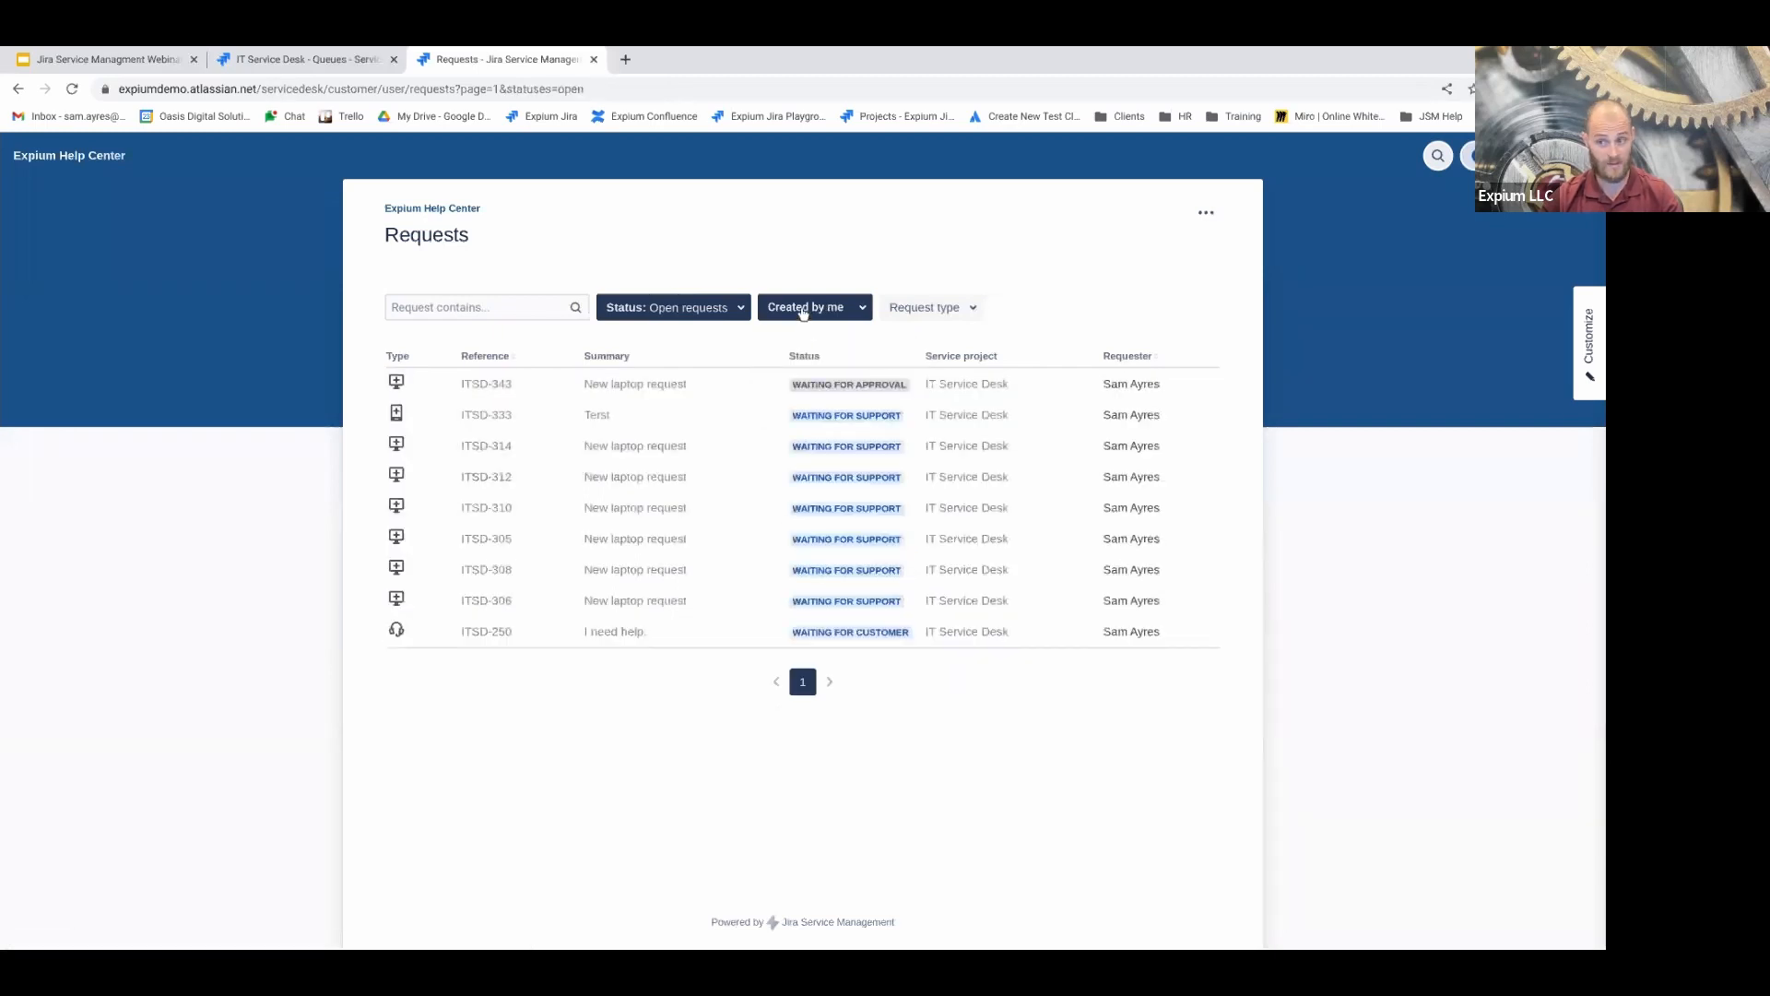
left_click(804, 315)
left_click(791, 402)
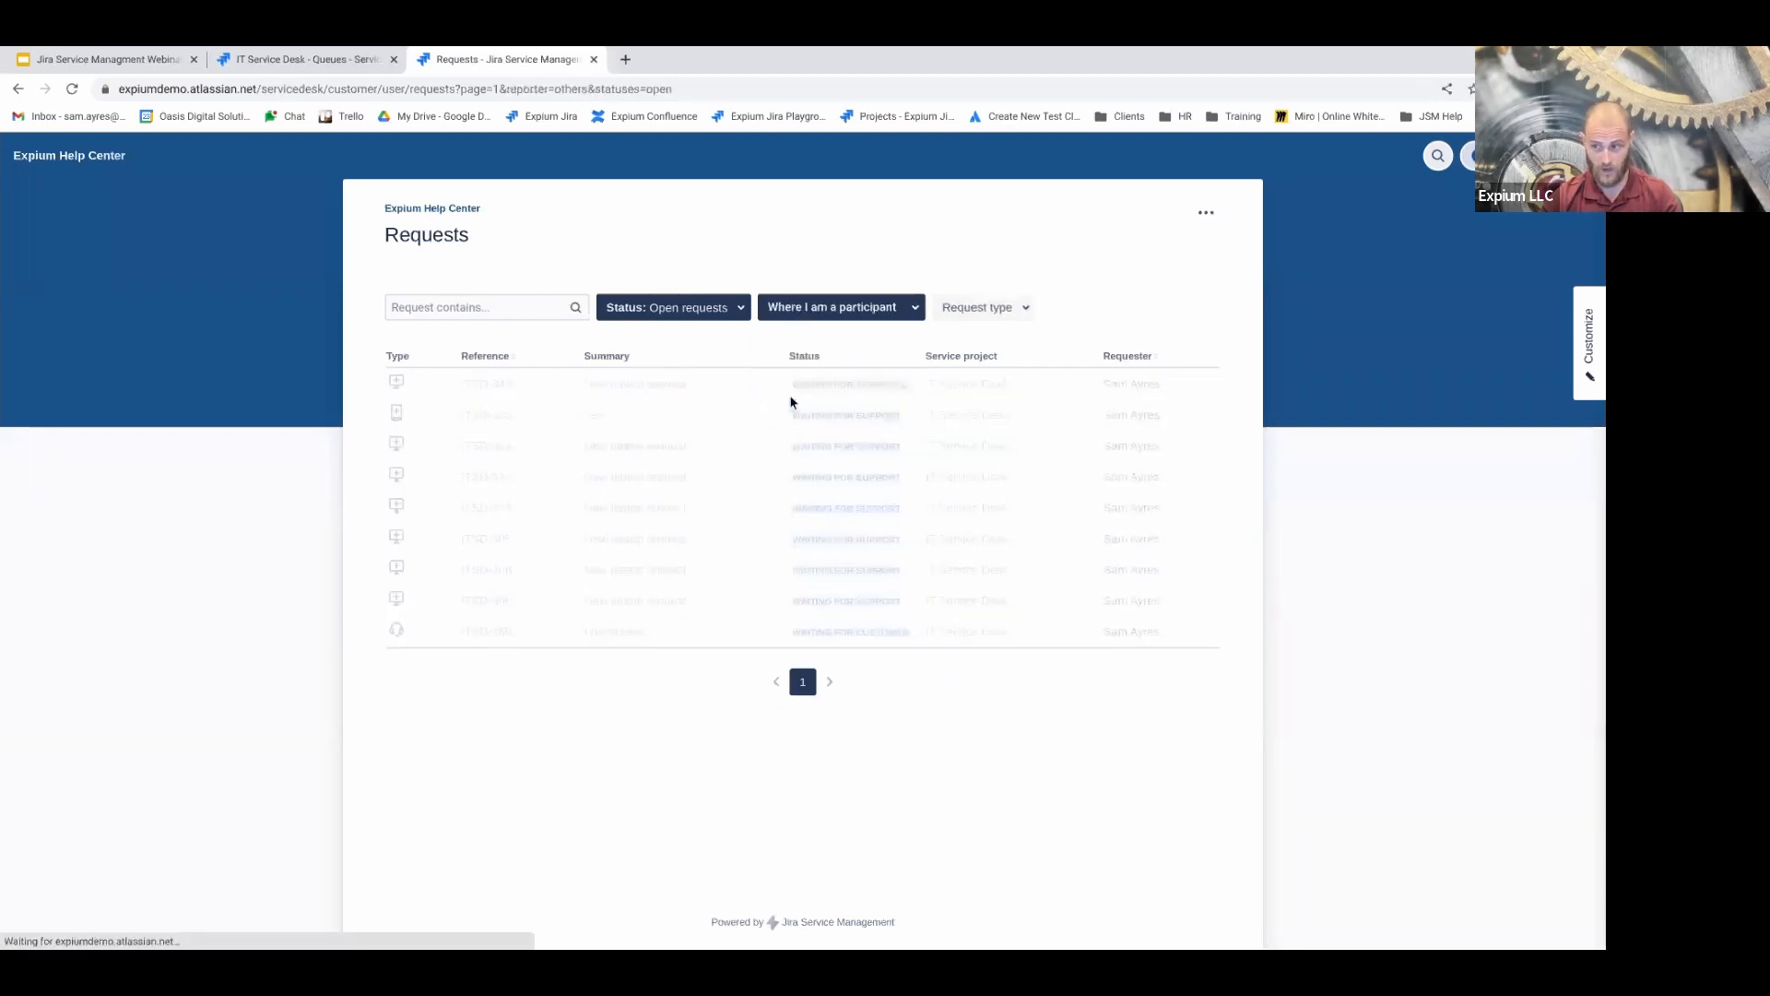
left_click(837, 312)
left_click(838, 376)
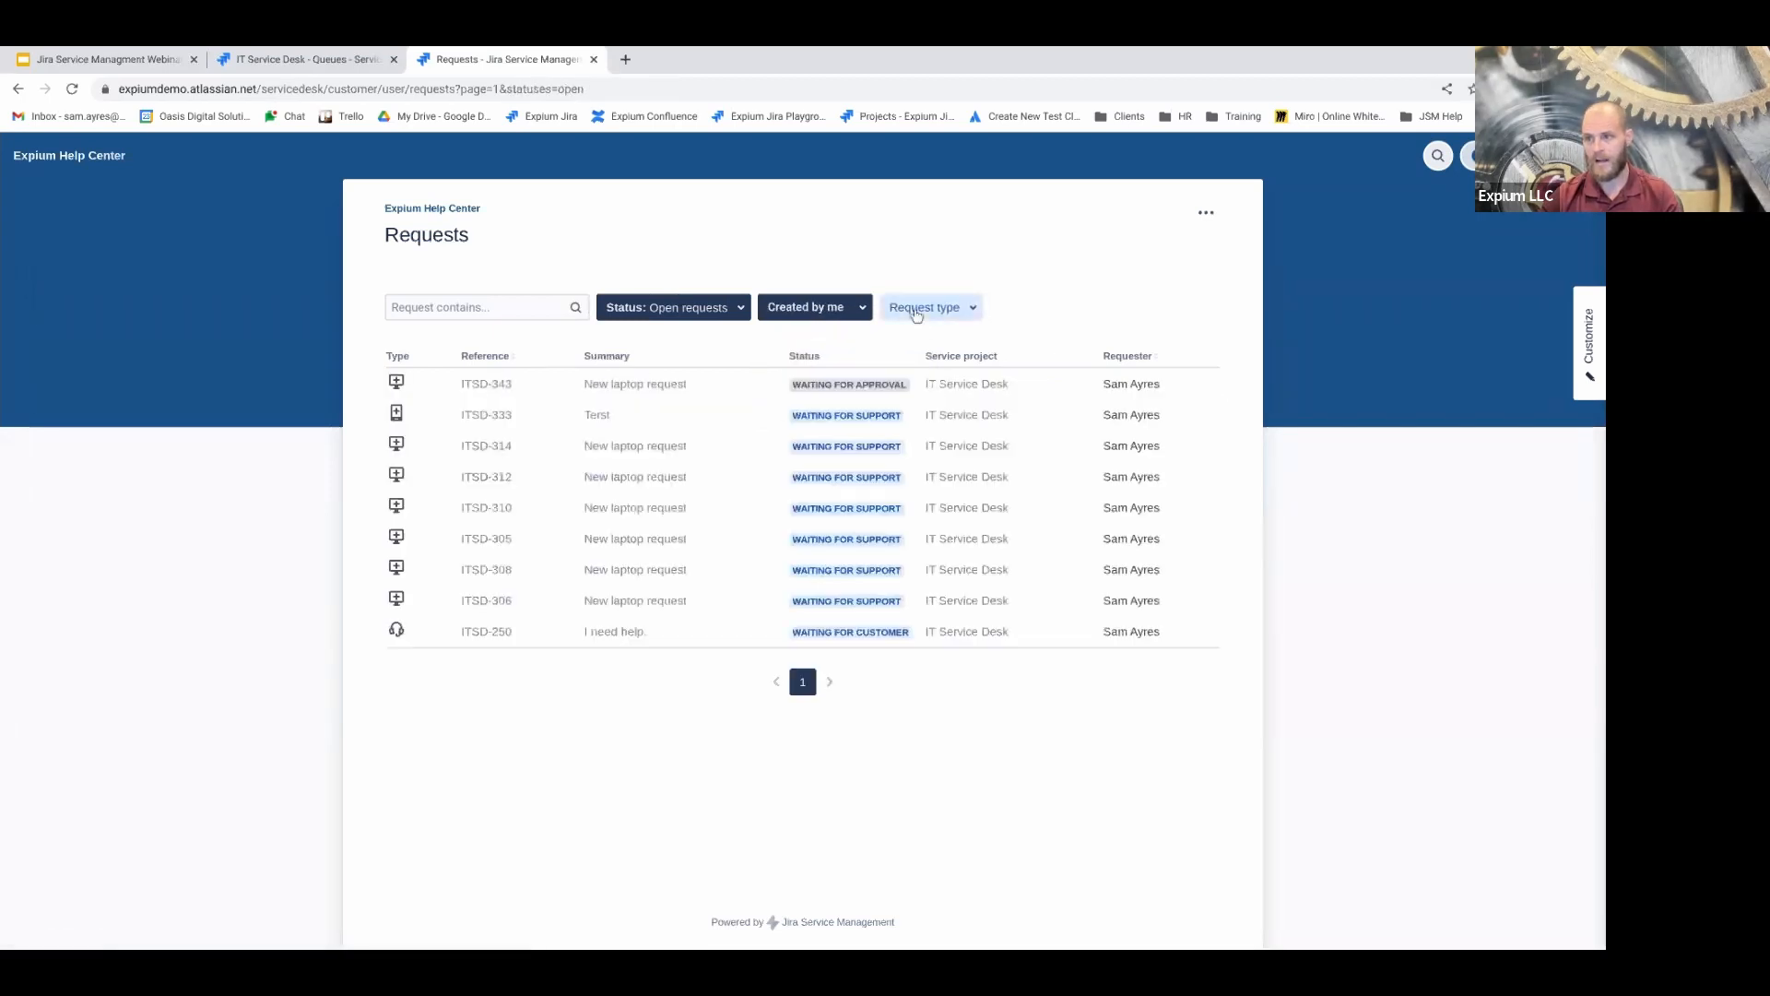
Browse the Request type filter options without changing the selection
left_click(917, 311)
scroll(940, 462, "down", 3)
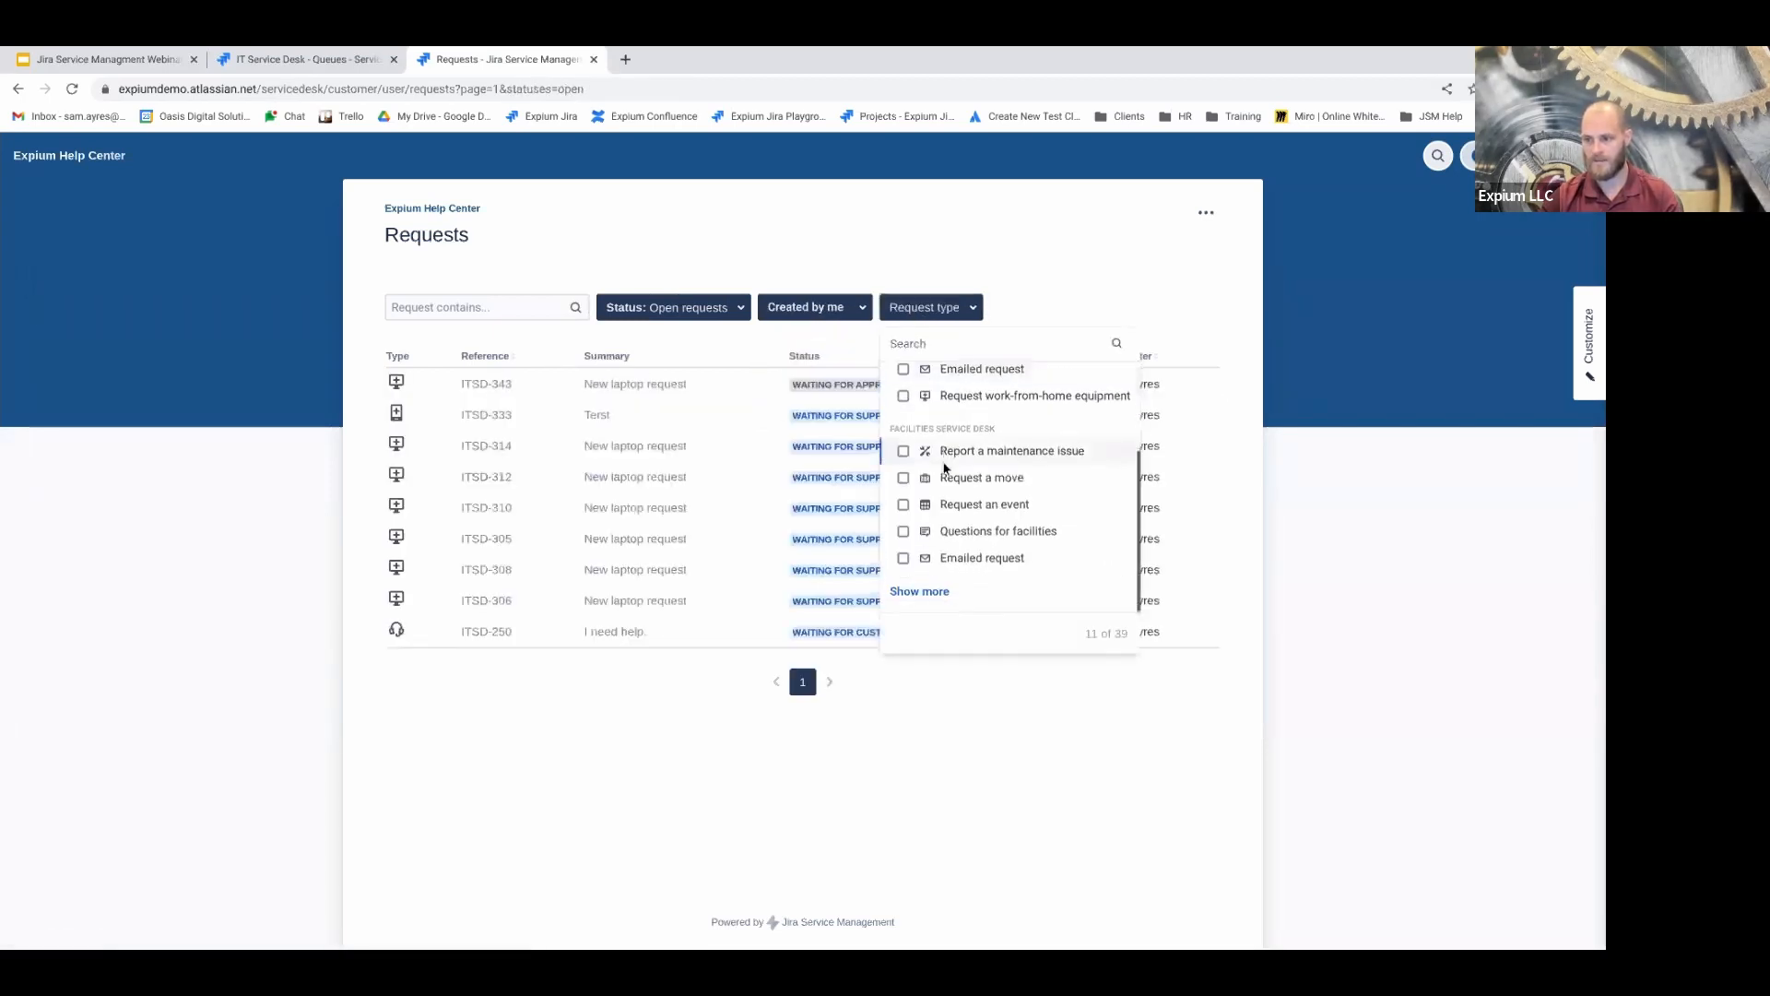
scroll(1077, 381, "up", 3)
left_click(1551, 247)
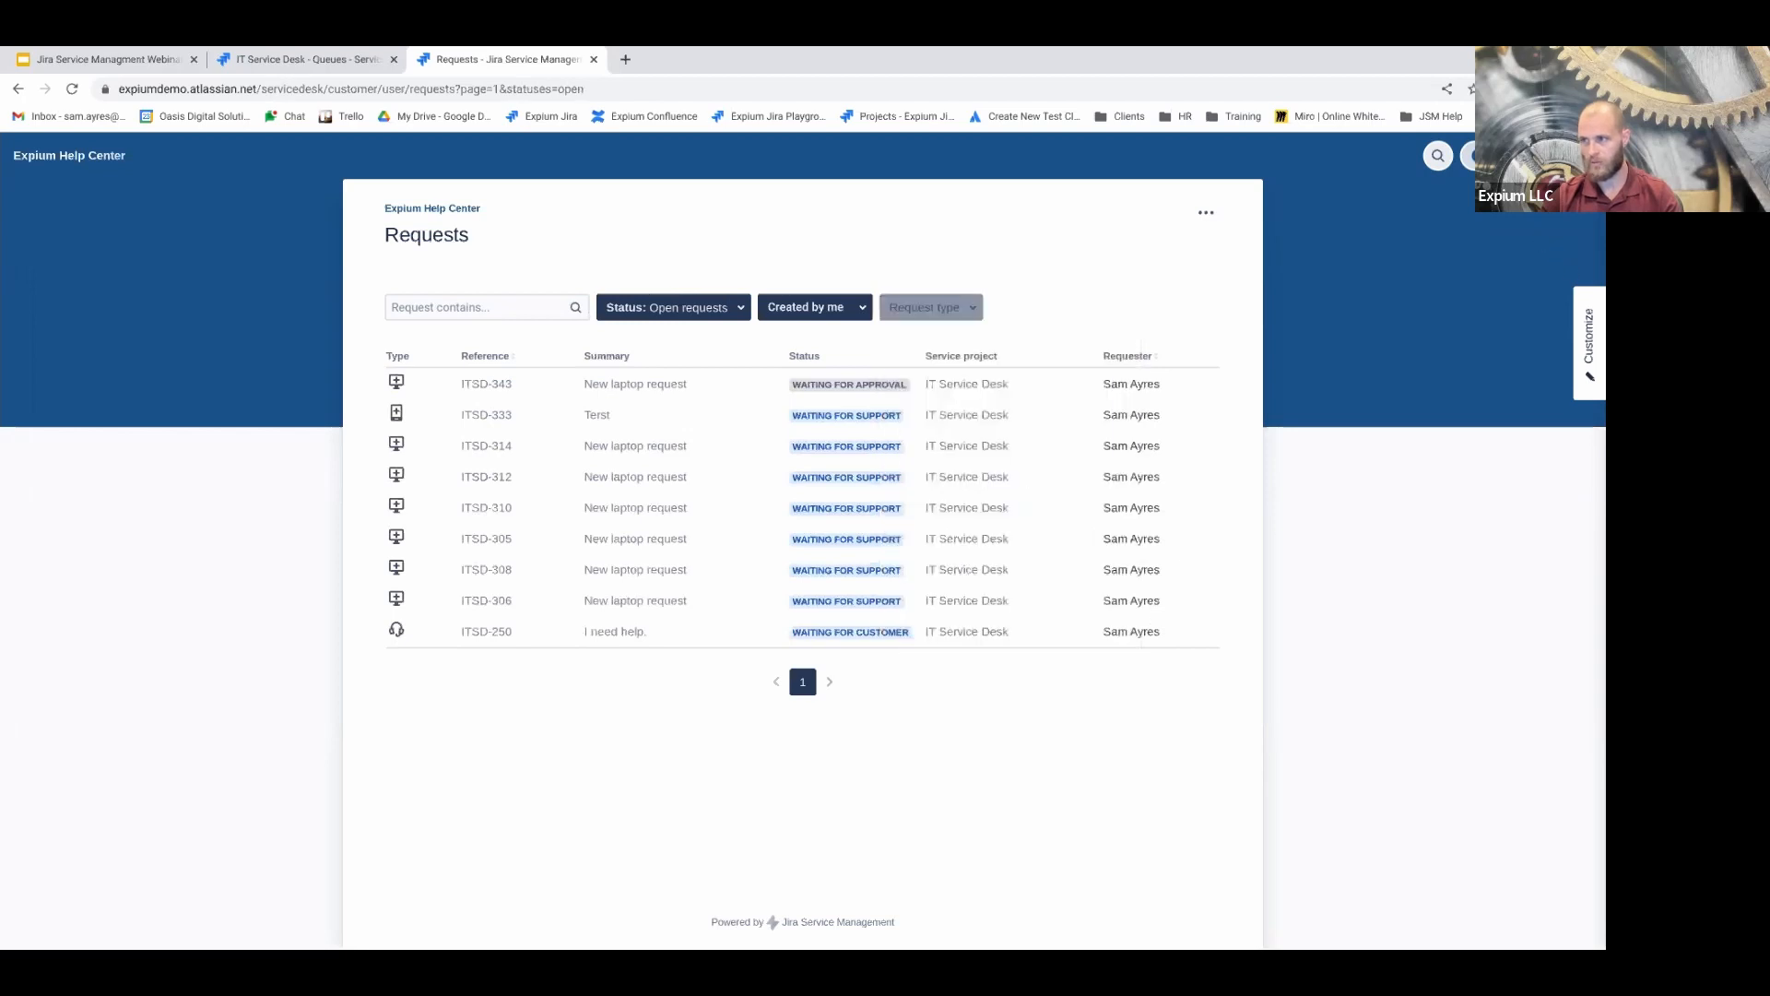
left_click(1485, 155)
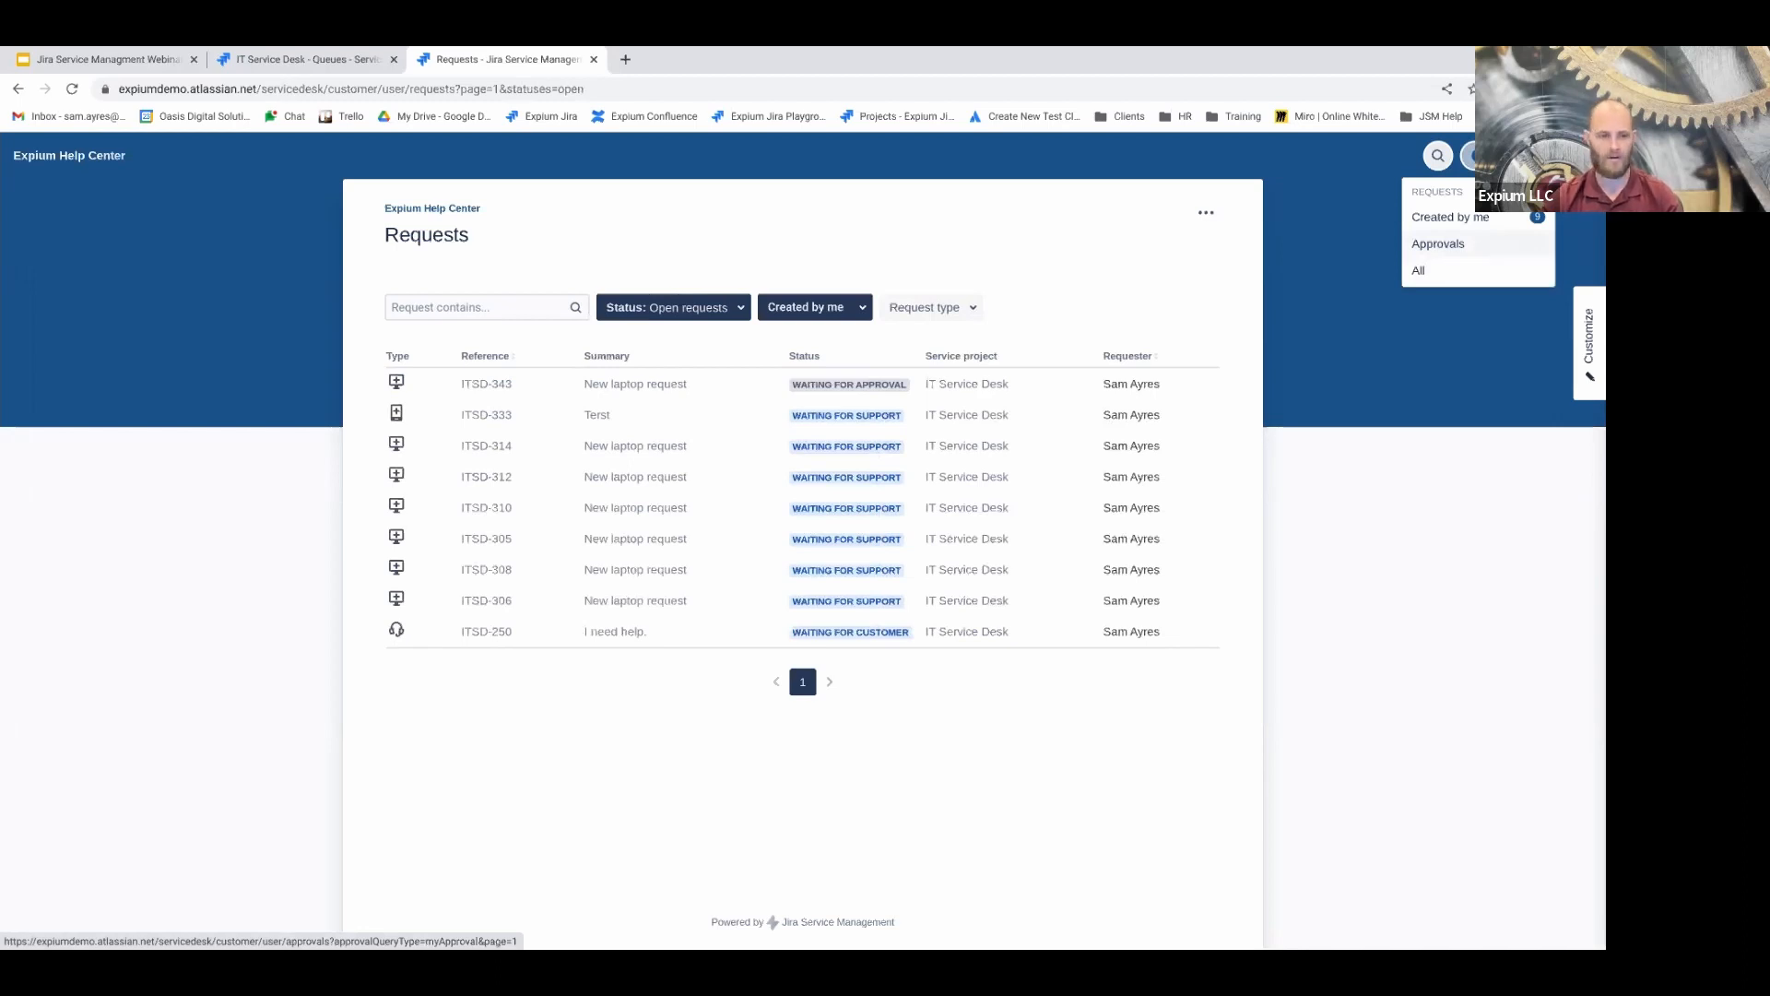
View the Approvals list, then switch to All requests to include FACSD-7
left_click(1453, 261)
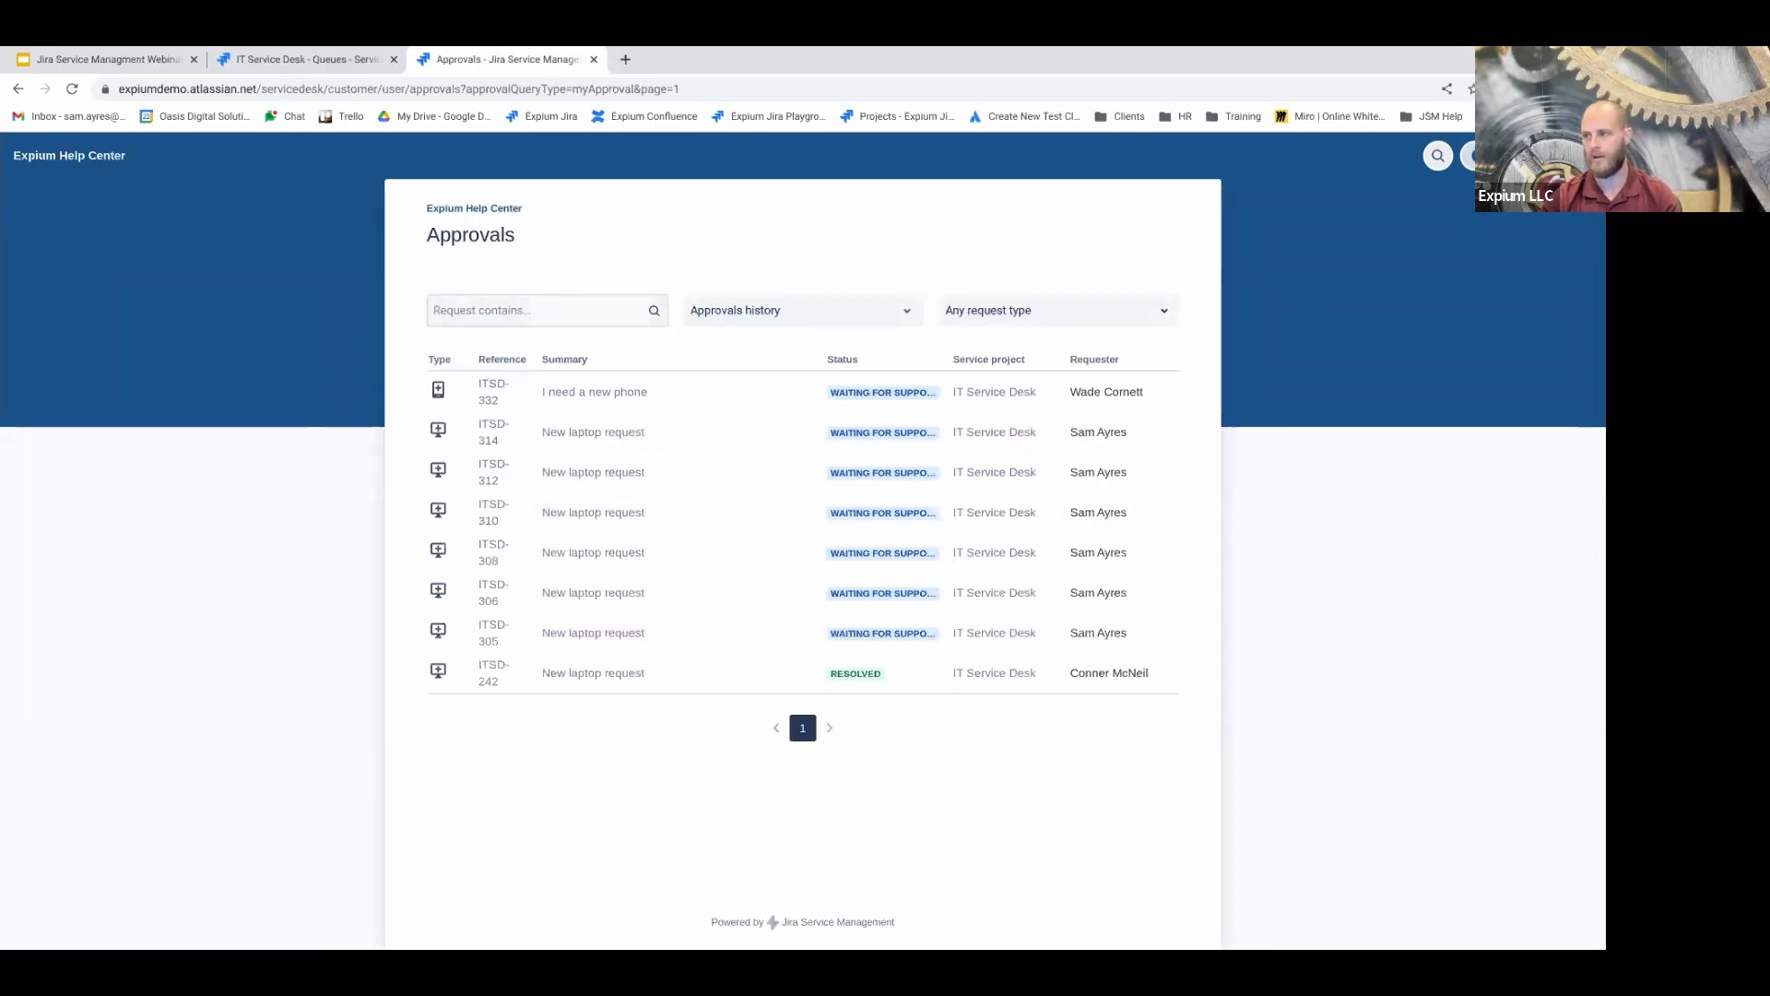
left_click(1469, 155)
left_click(1437, 273)
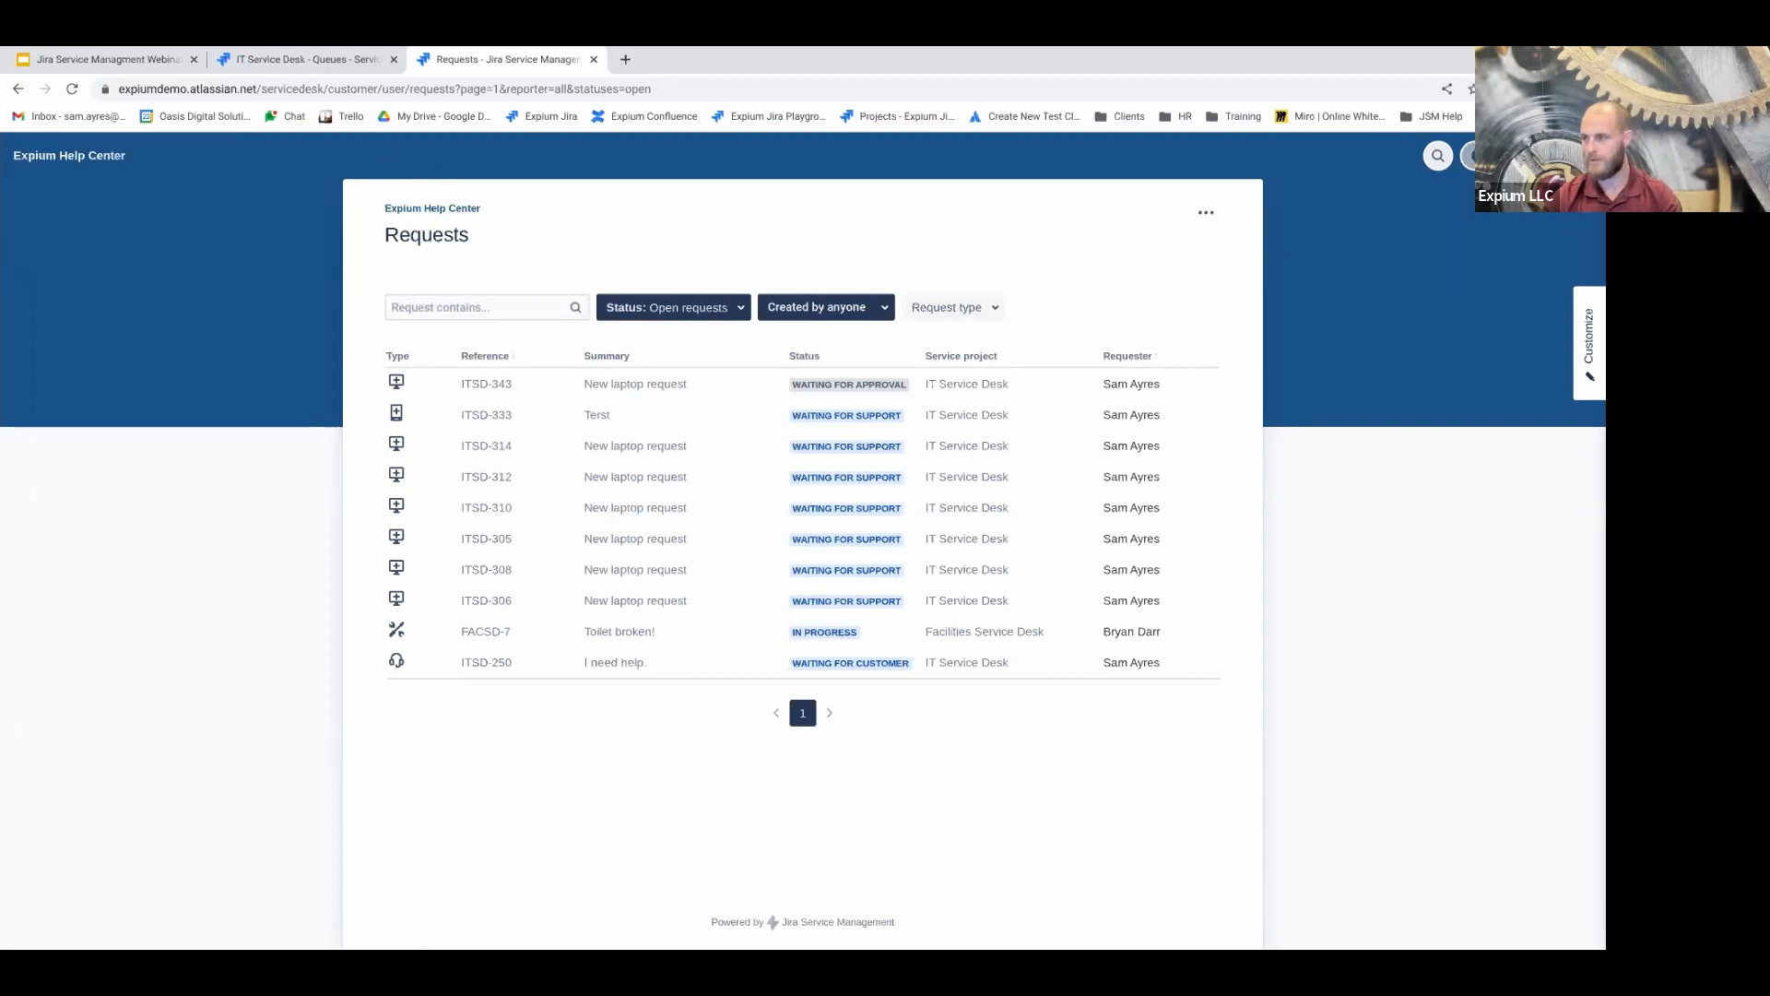
Open the ITSD-343 'New laptop request' from the portal list and open its agent view in a new tab
left_click(473, 386)
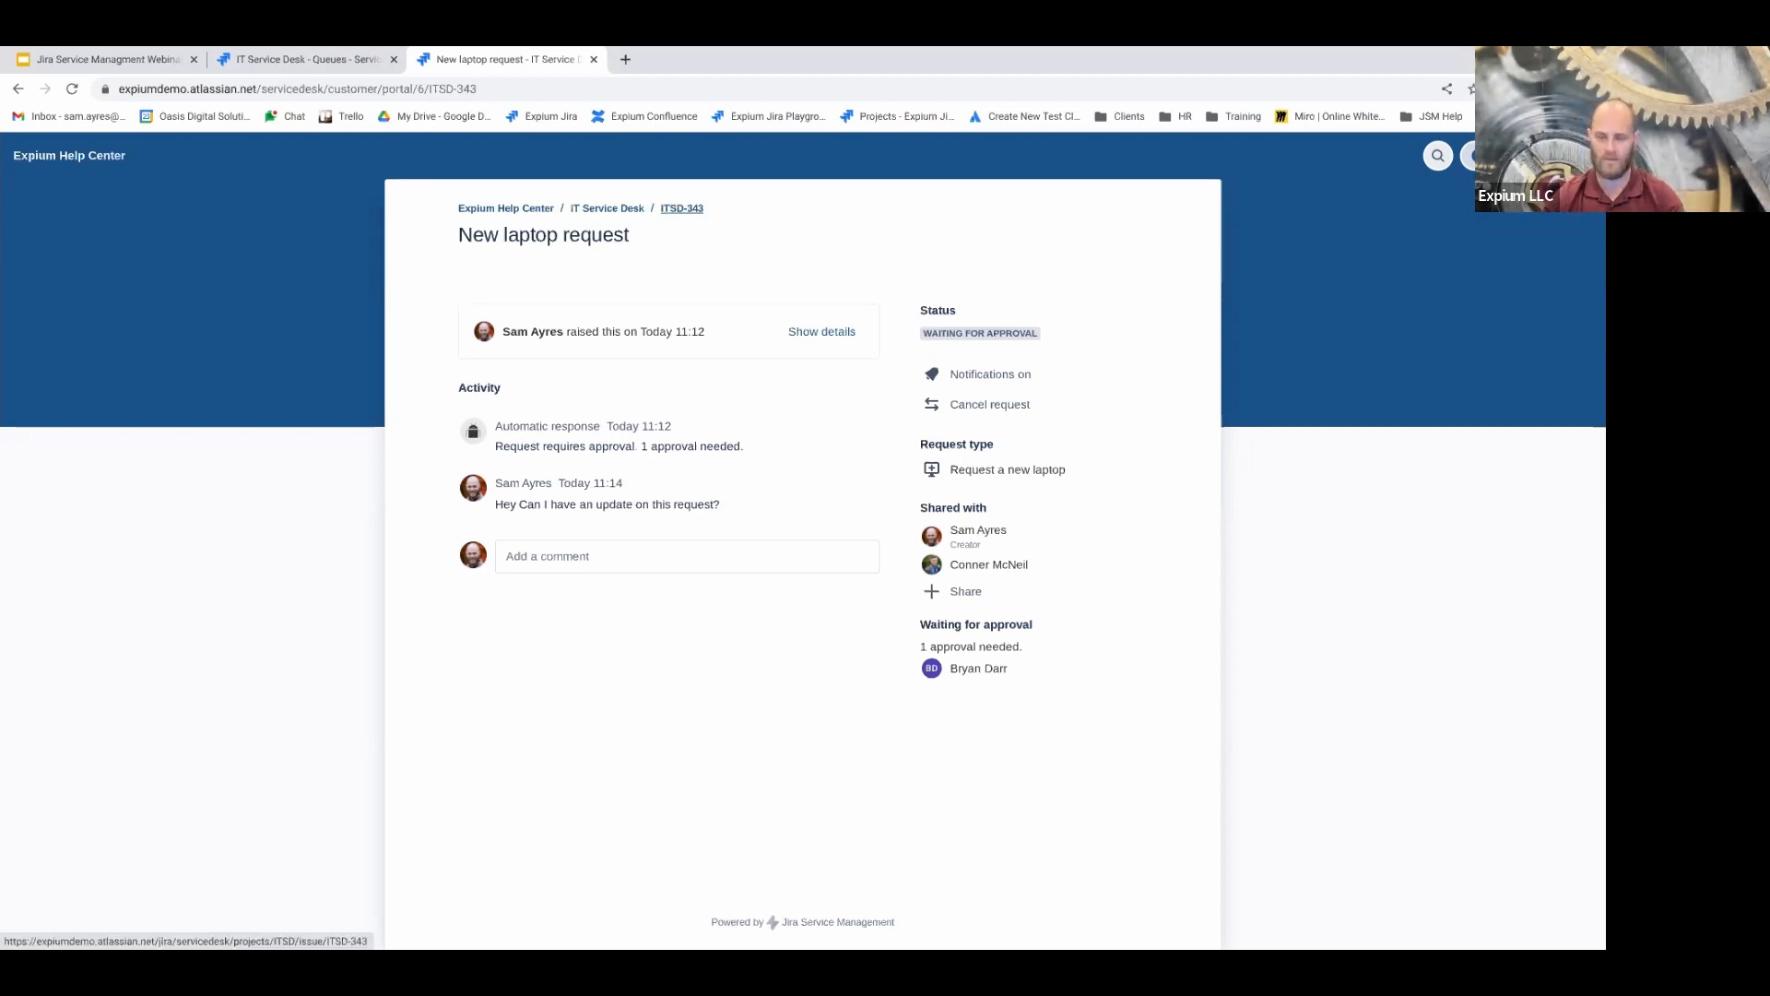
right_click(695, 222)
left_click(687, 211)
right_click(688, 211)
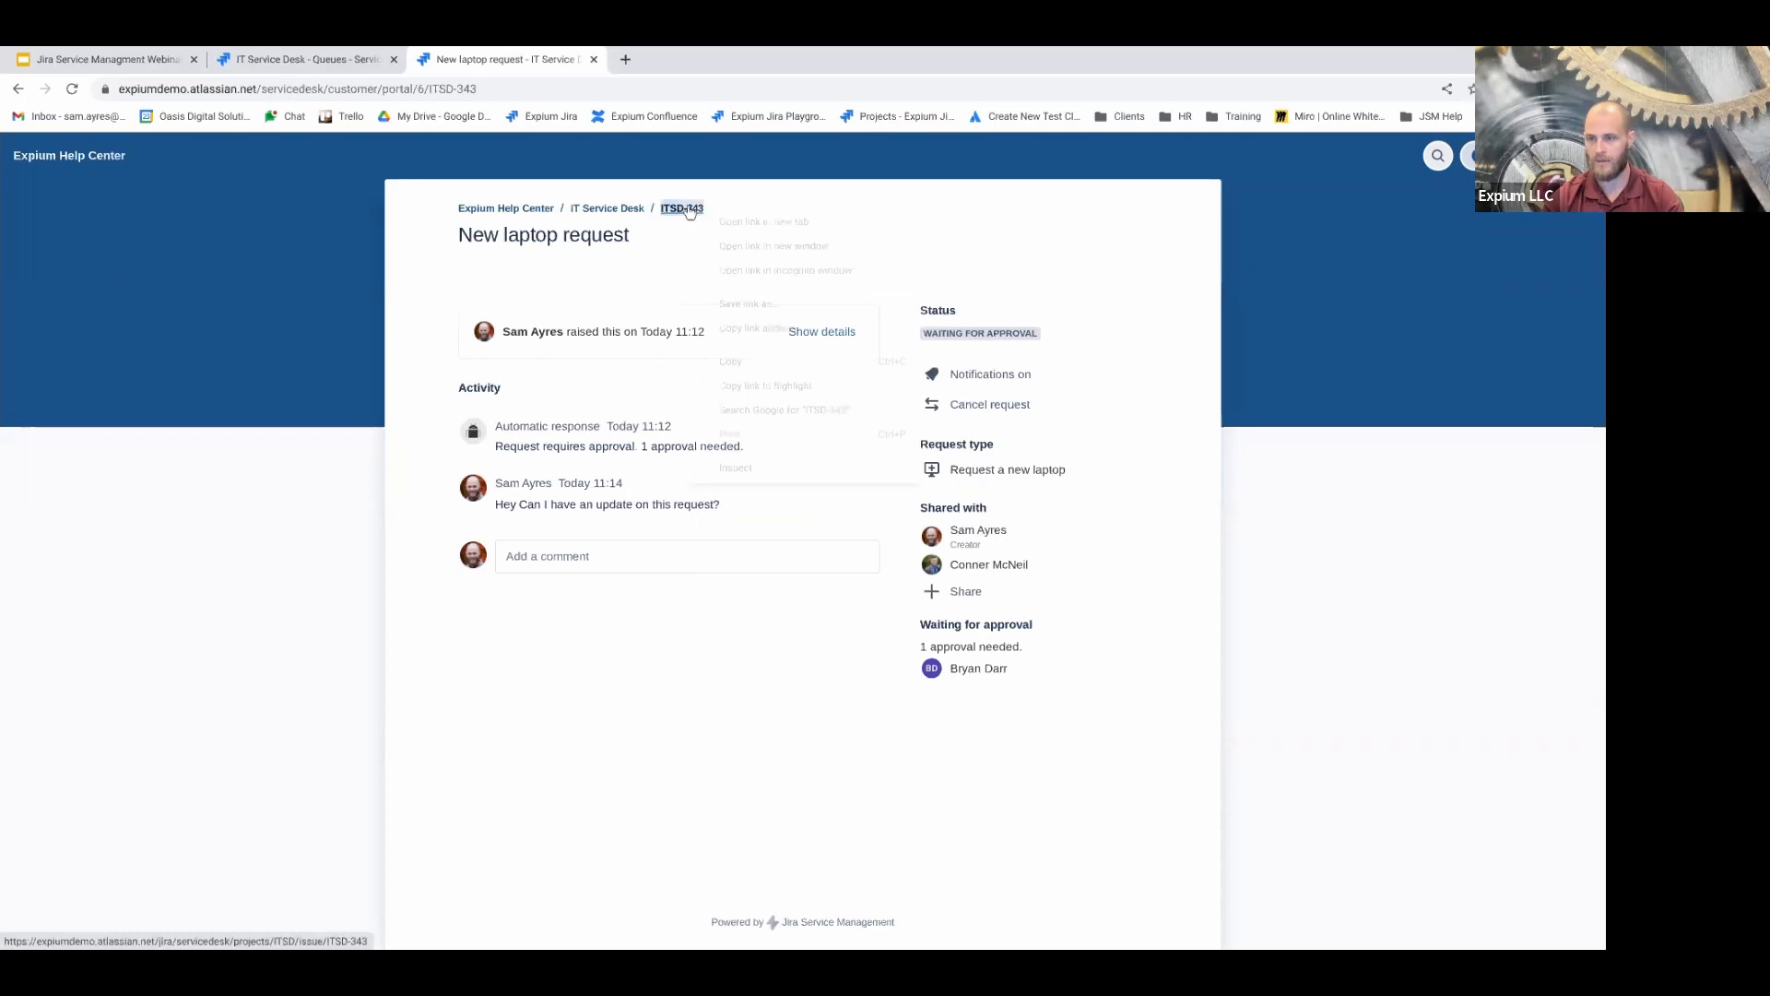
left_click(721, 224)
On the ITSD-343 agent view, highlight the customer's update request and the first-response and resolution SLA targets
left_click(653, 59)
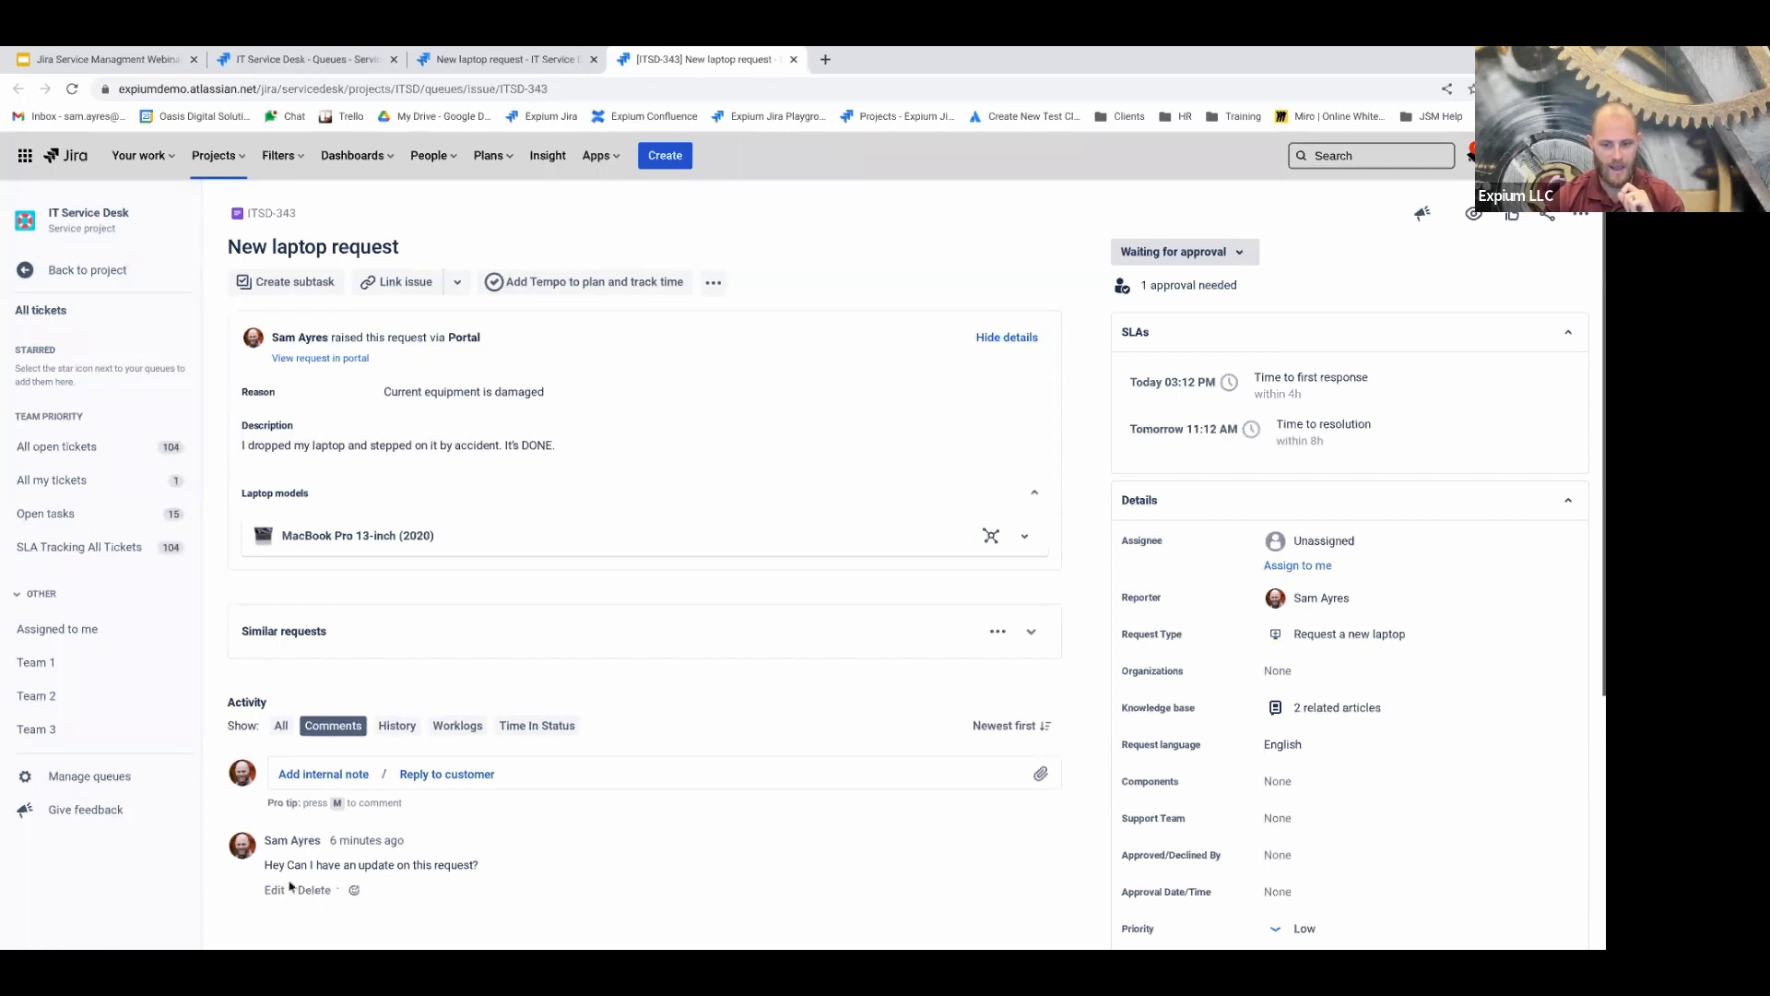
left_click_drag(264, 865, 495, 884)
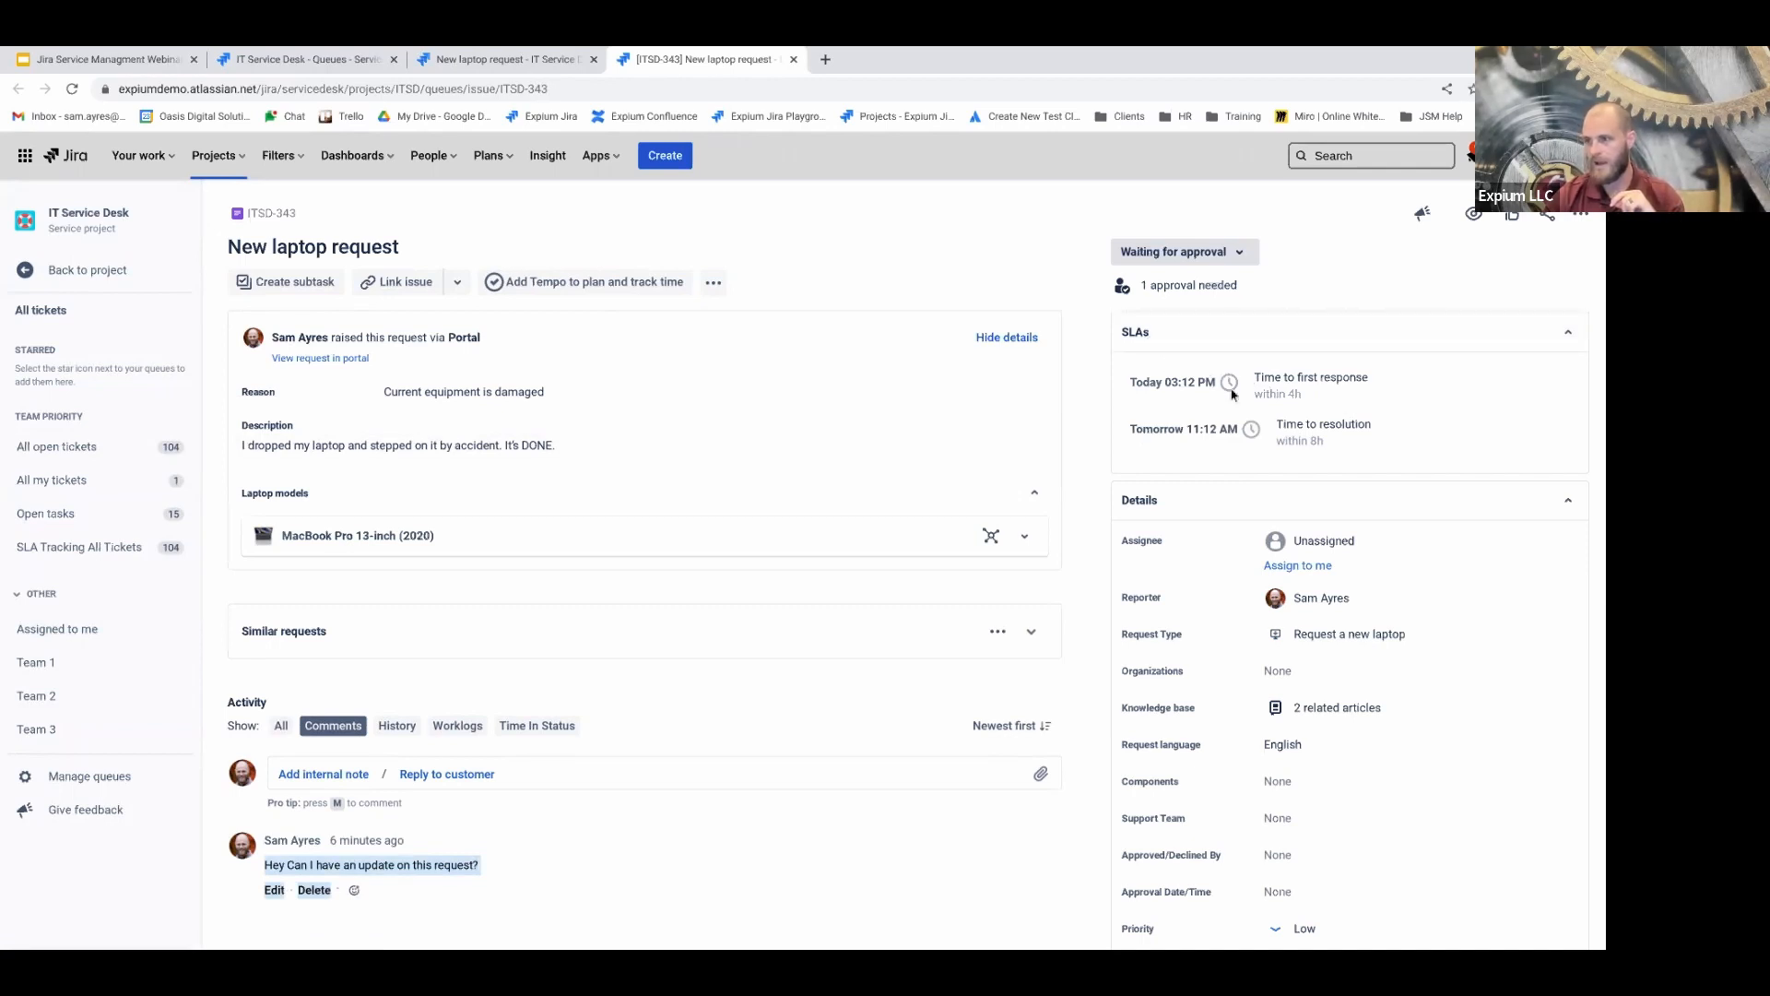
left_click_drag(1255, 379, 1359, 373)
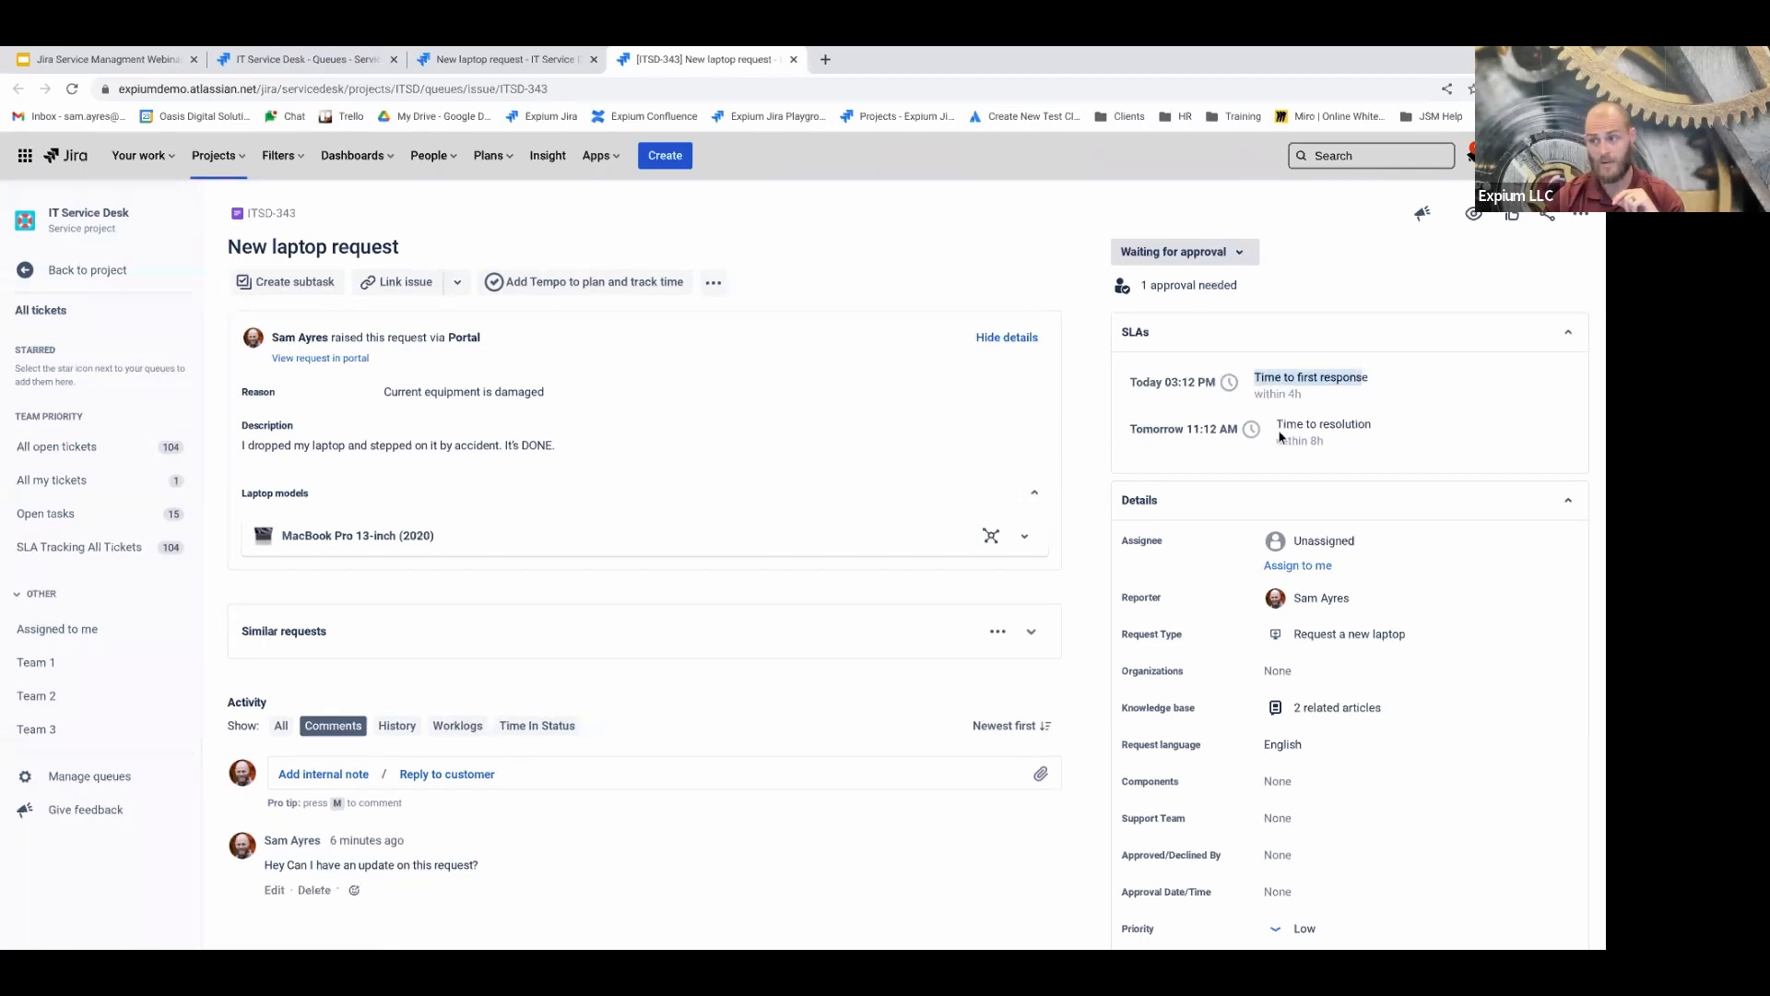
left_click_drag(1278, 428, 1391, 429)
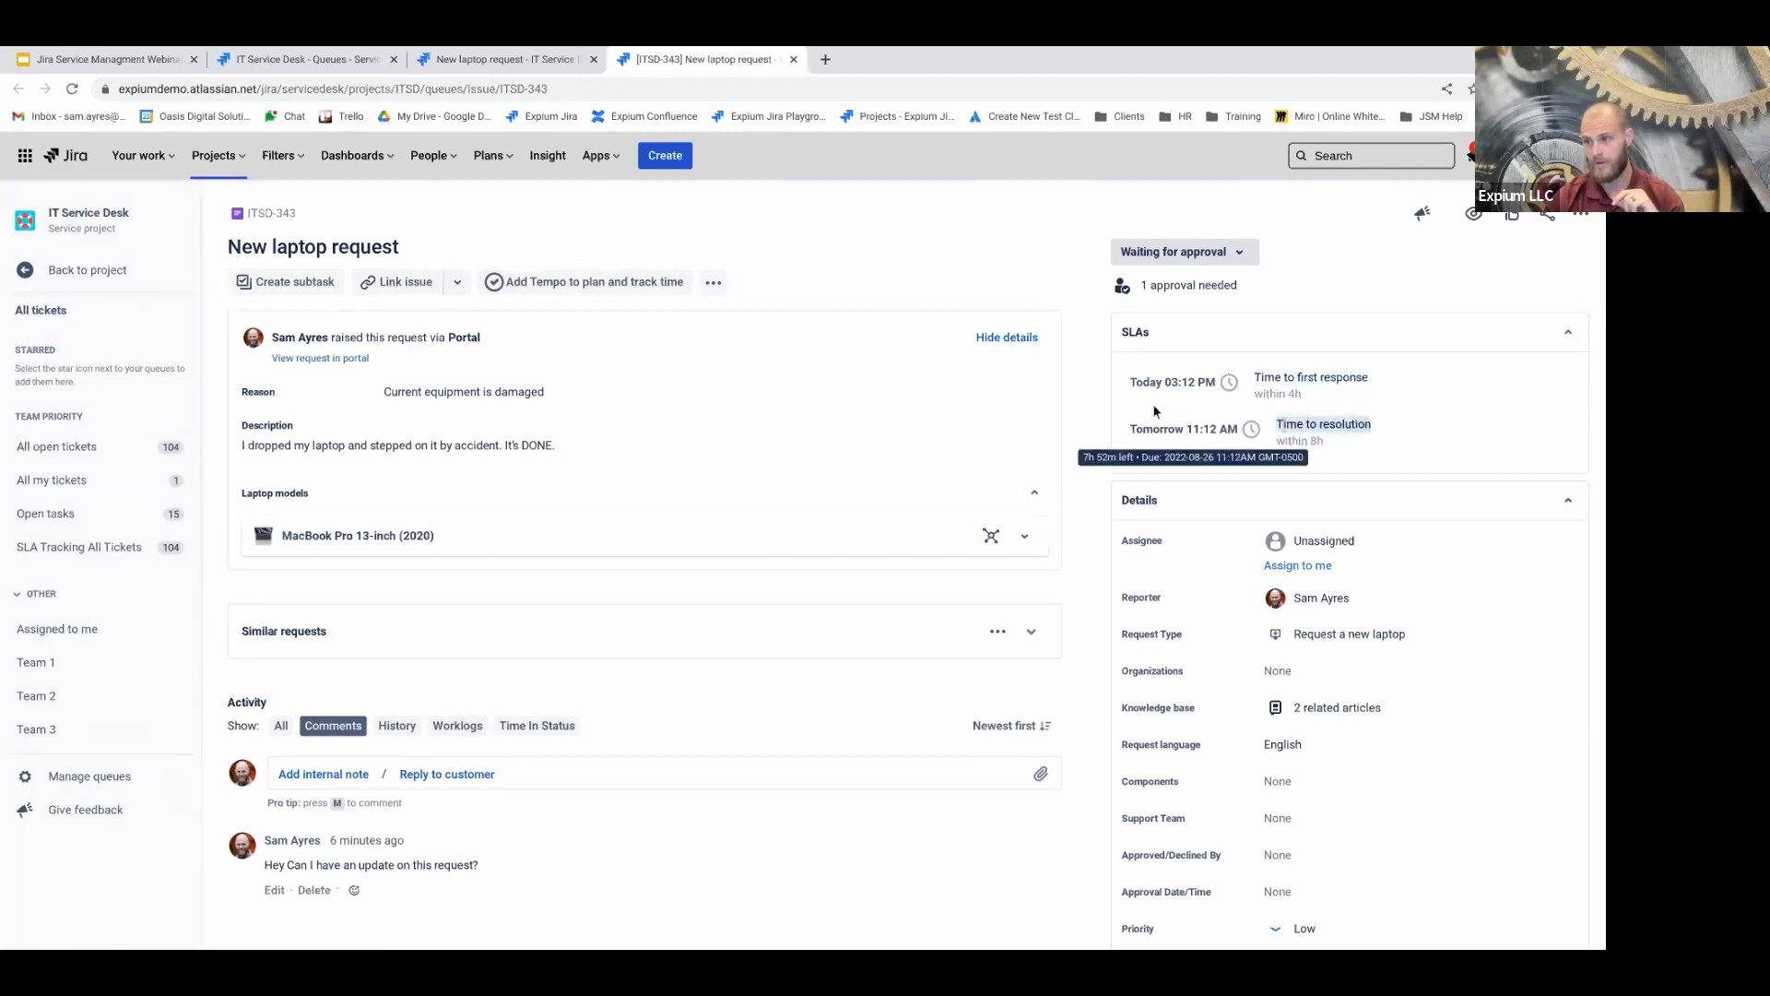
left_click_drag(1132, 381, 1230, 386)
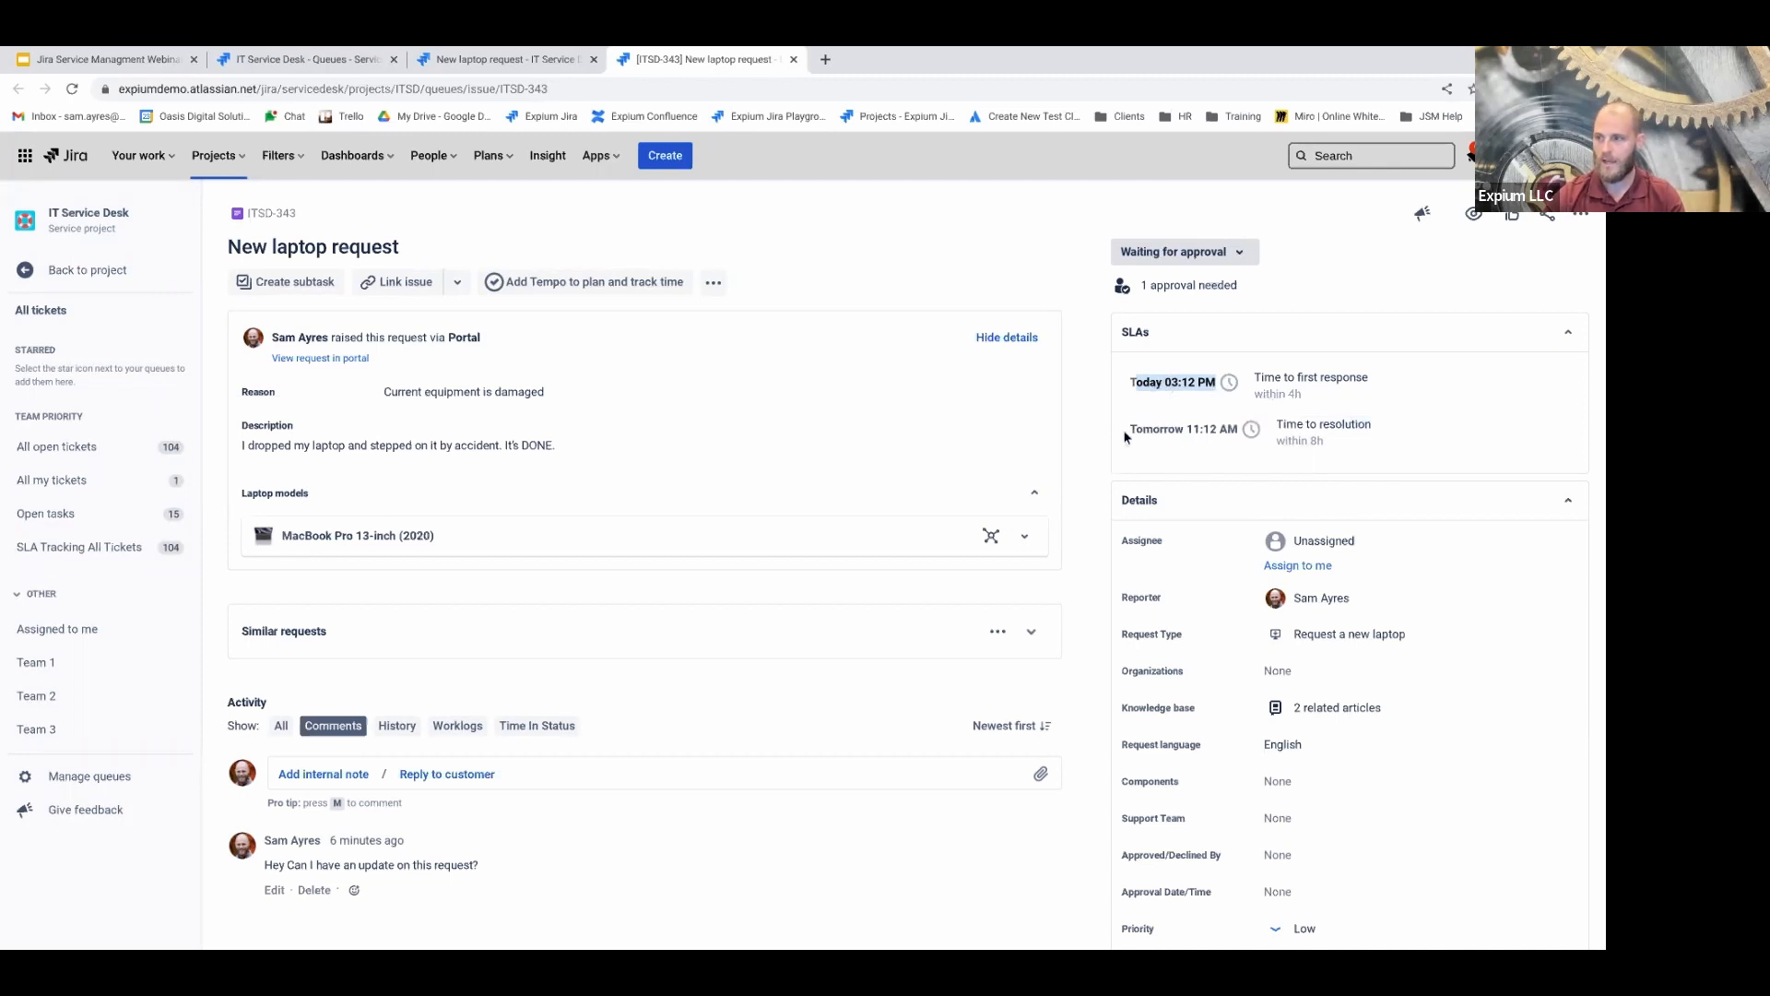
left_click_drag(1131, 429, 1264, 435)
left_click(1266, 435)
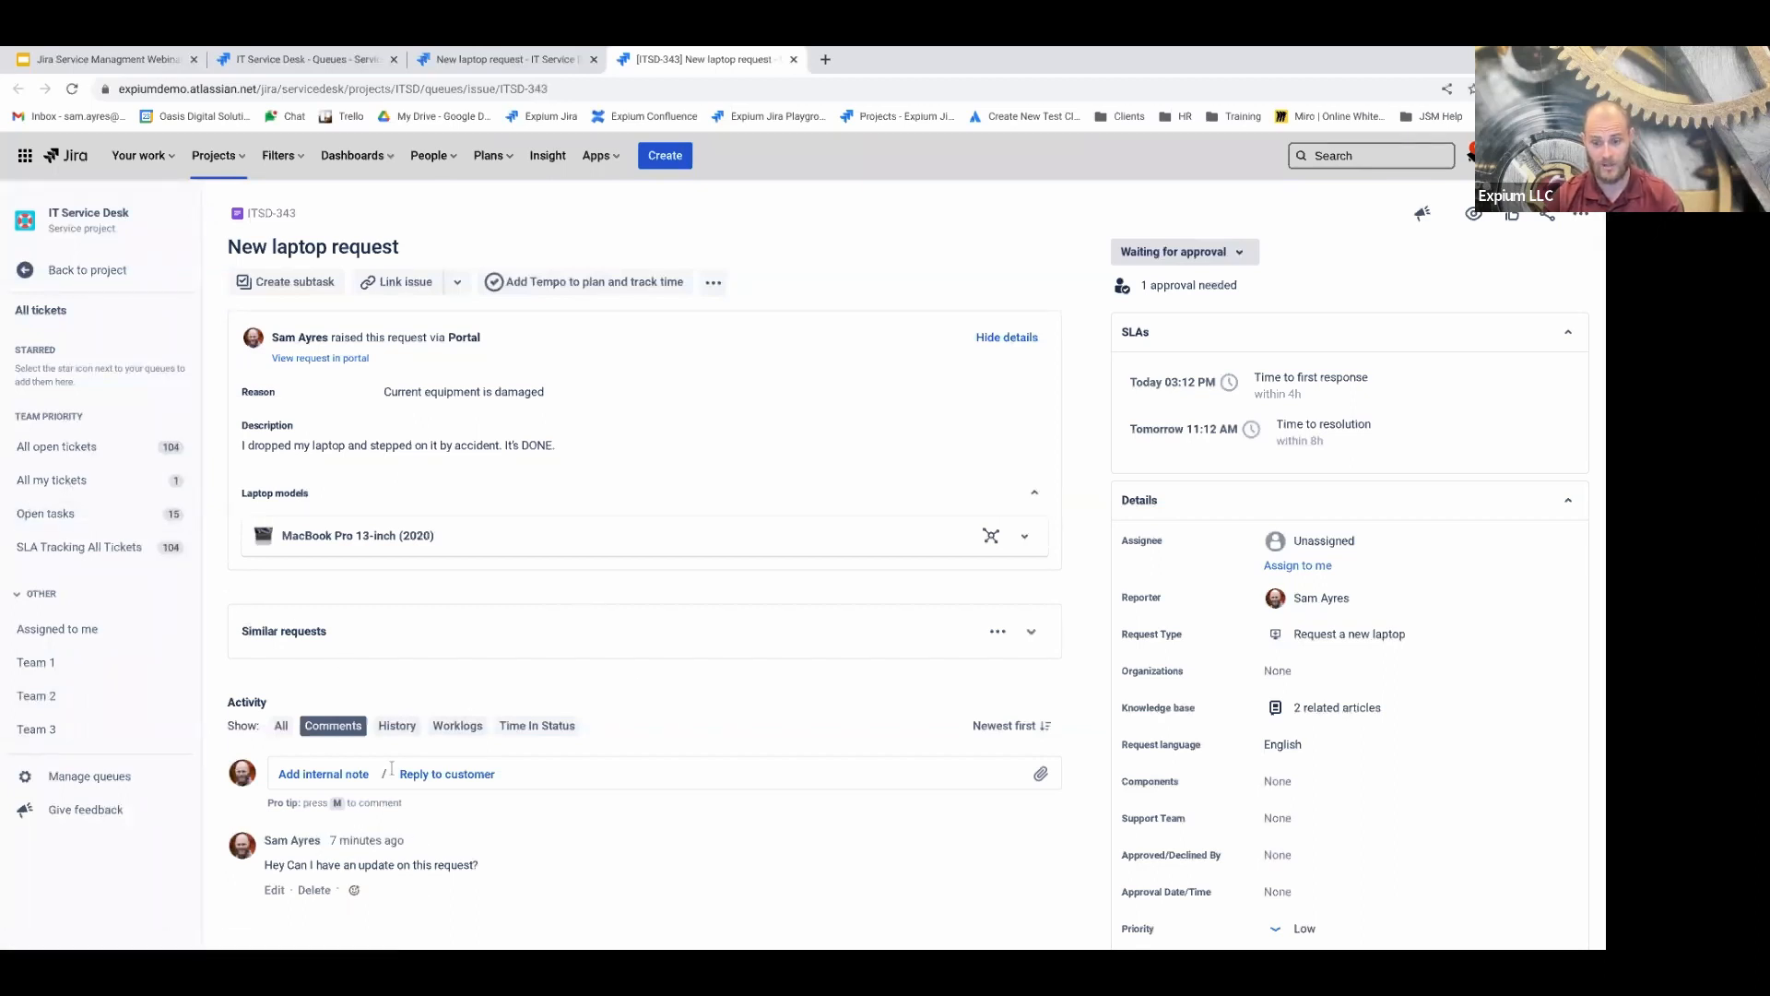
Save the internal note 'This is for agent eyes only.' on ITSD-343 and point out its internal-only label
left_click(304, 779)
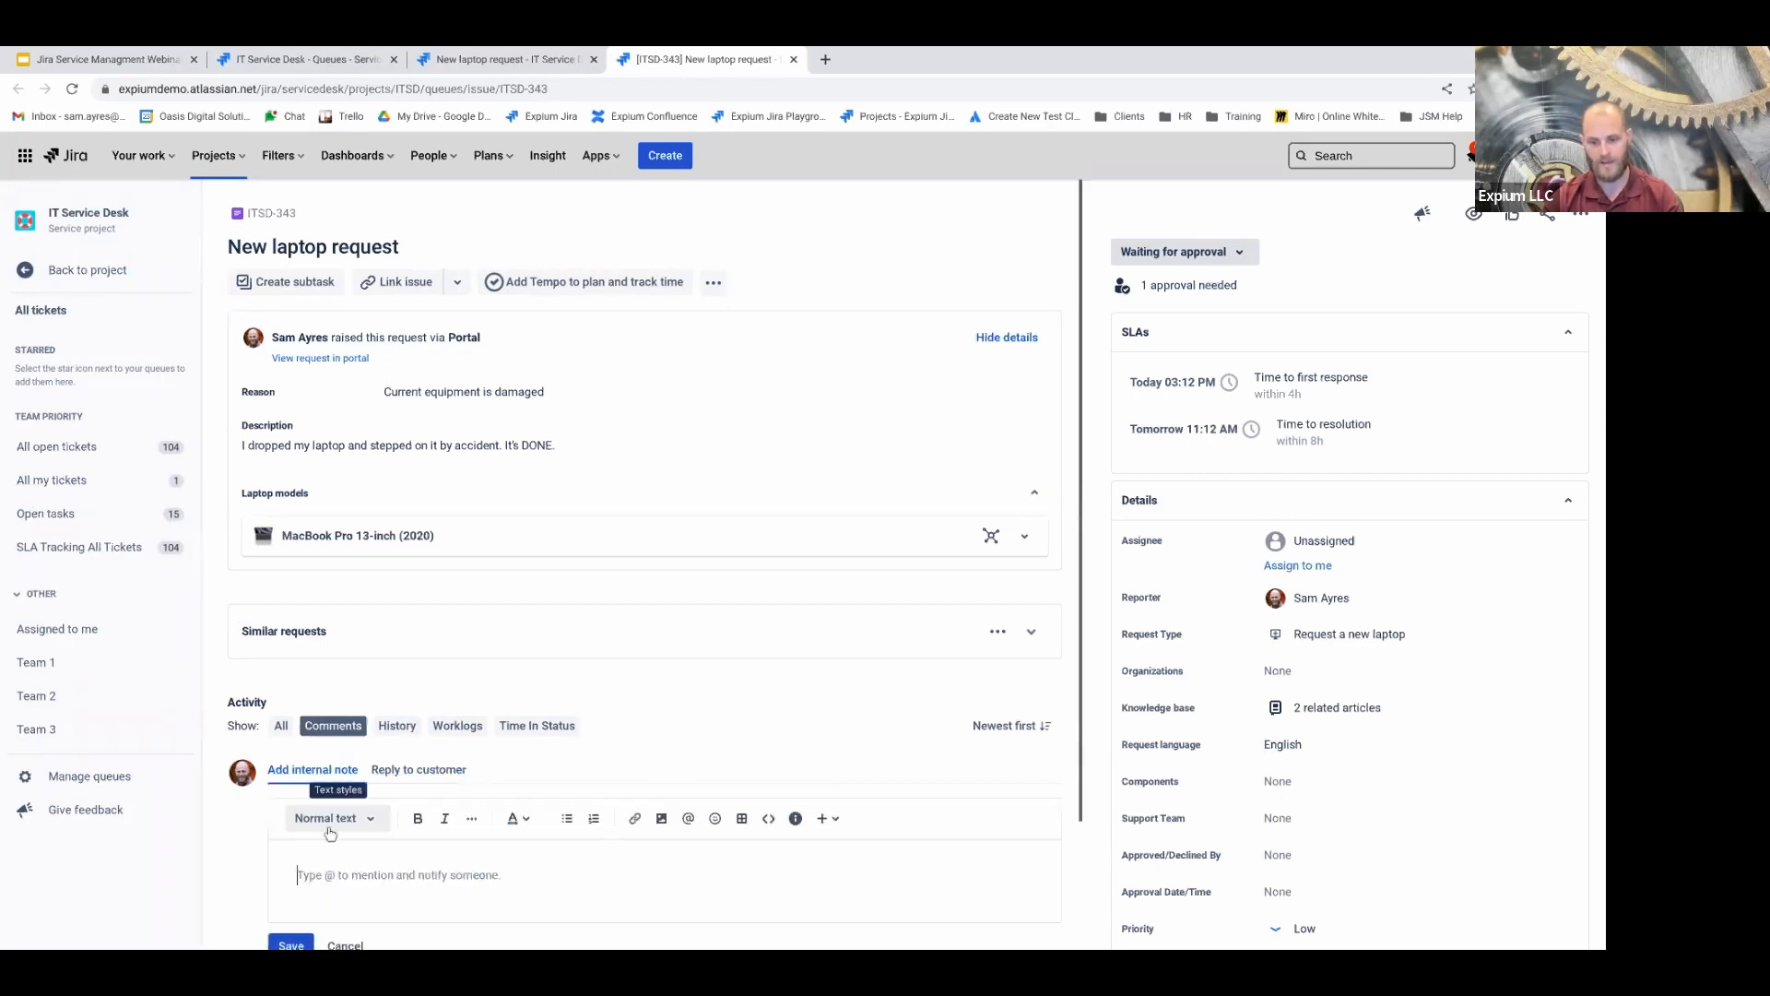
type("This is for ag")
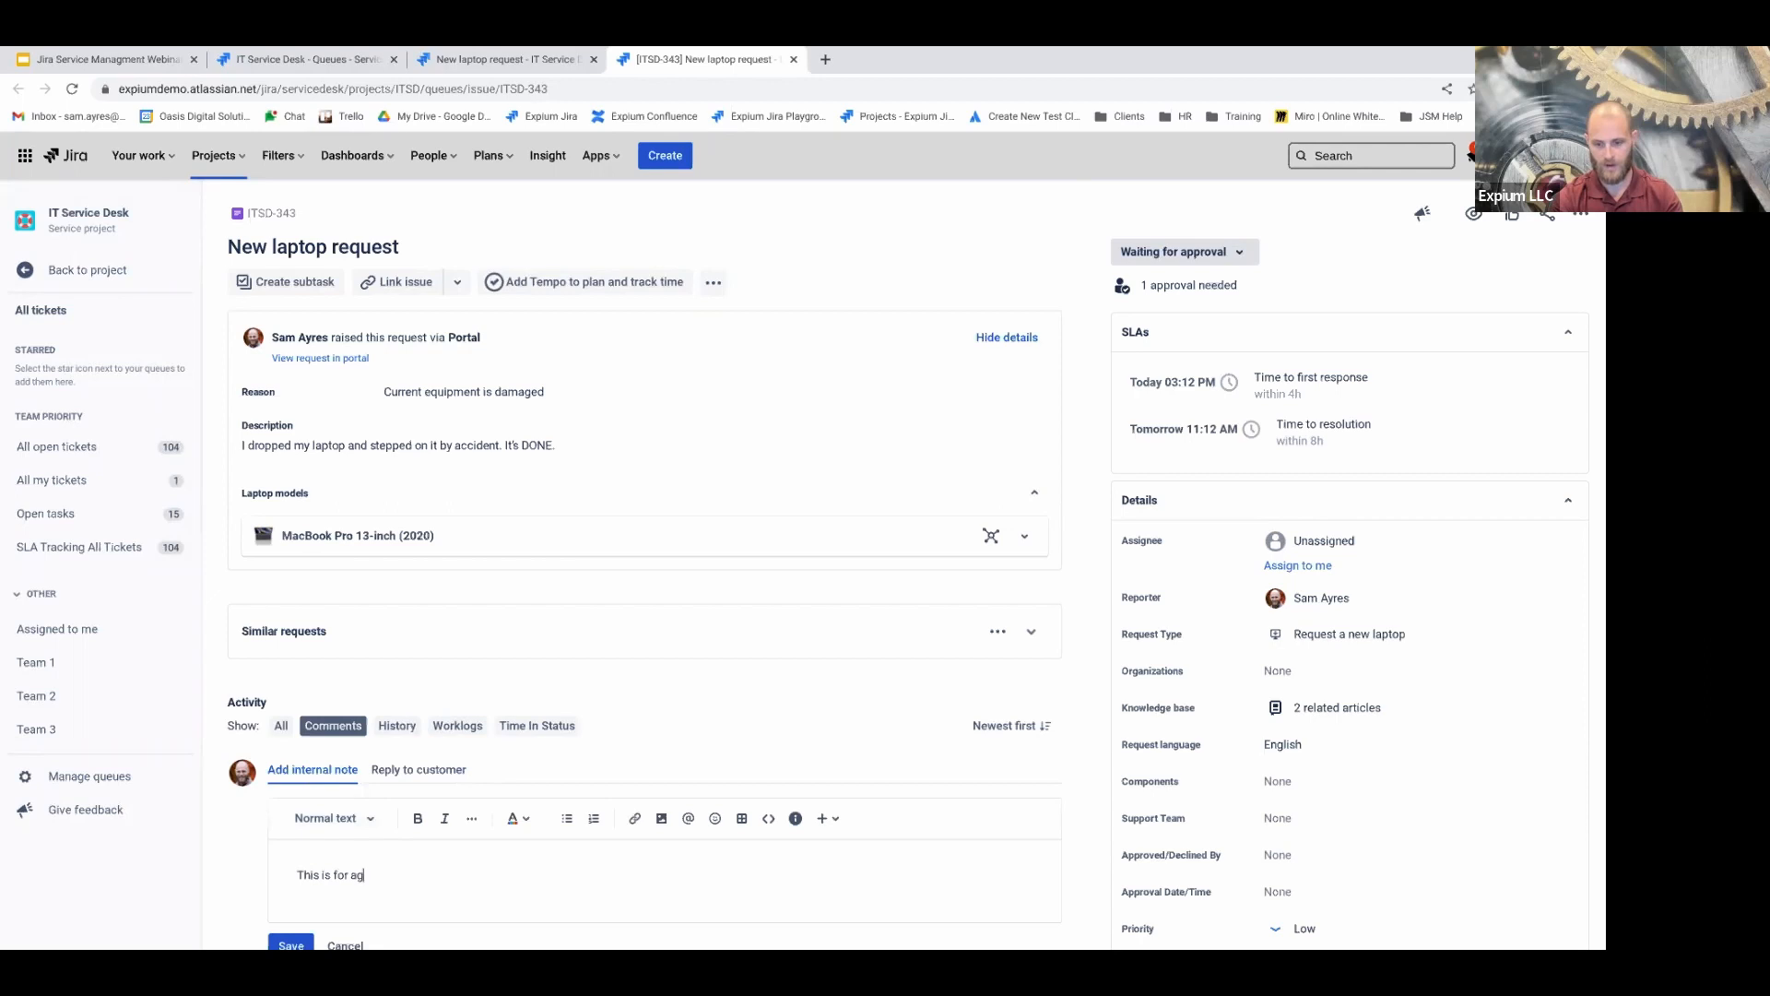
type("ent eyes only.")
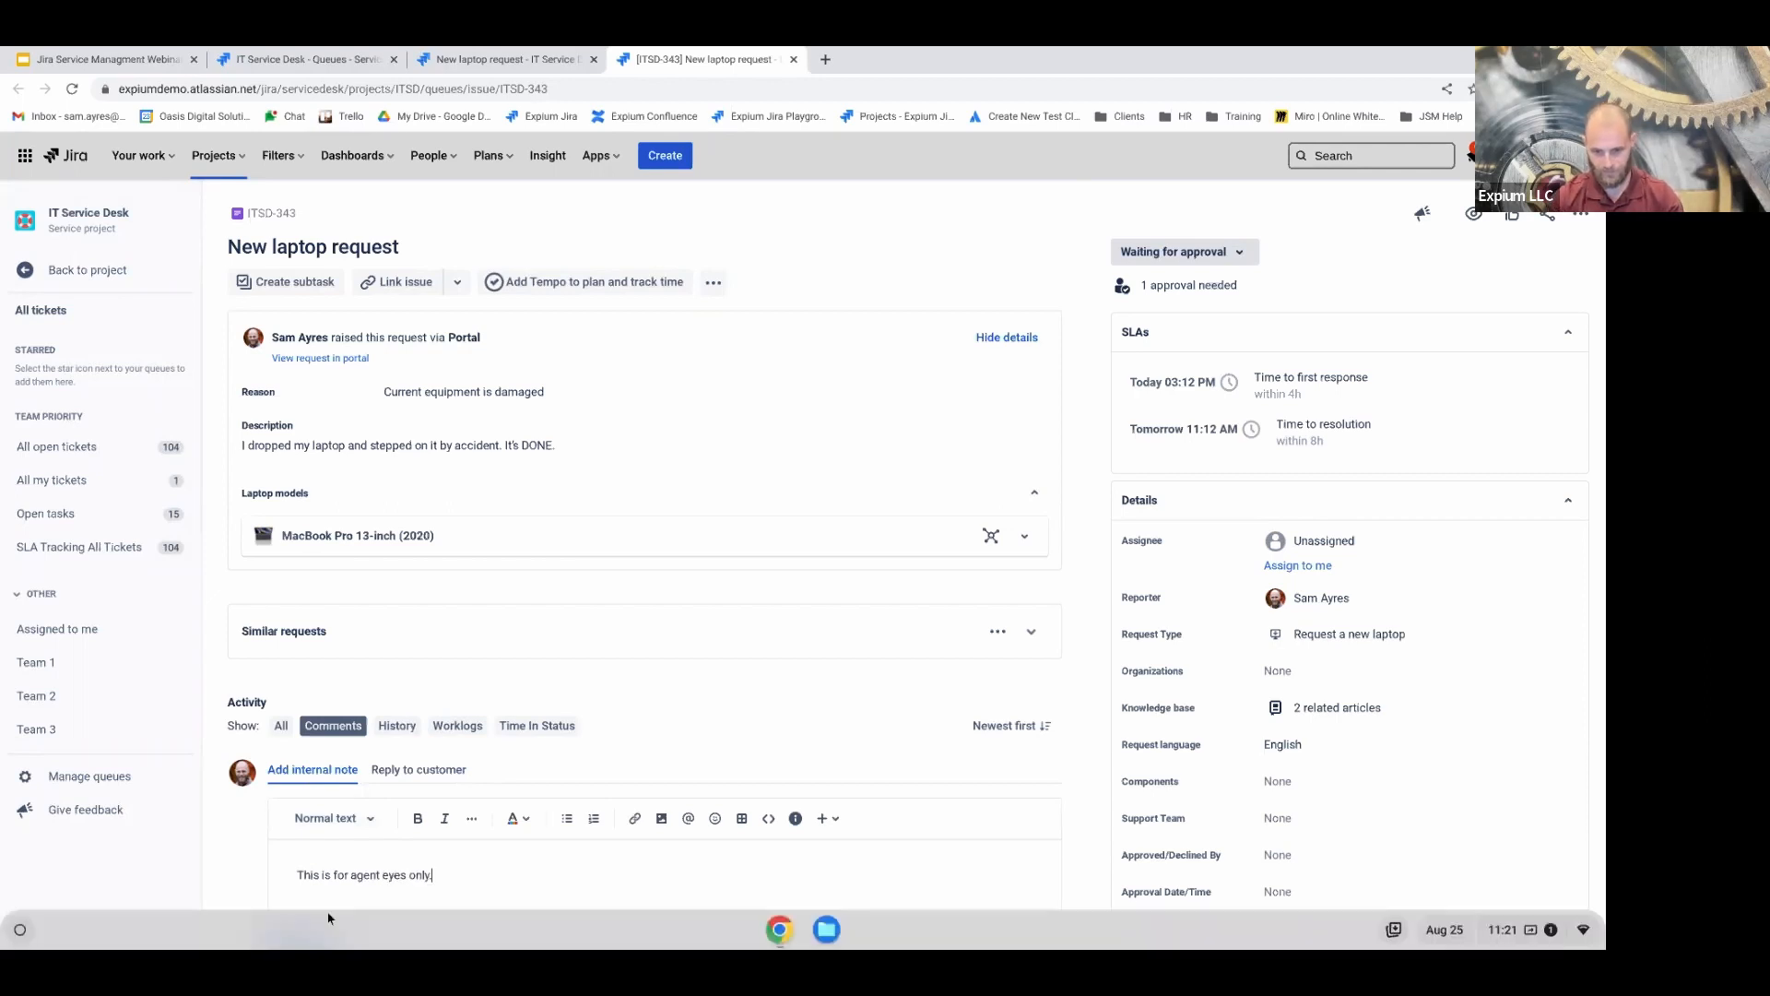
left_click(293, 941)
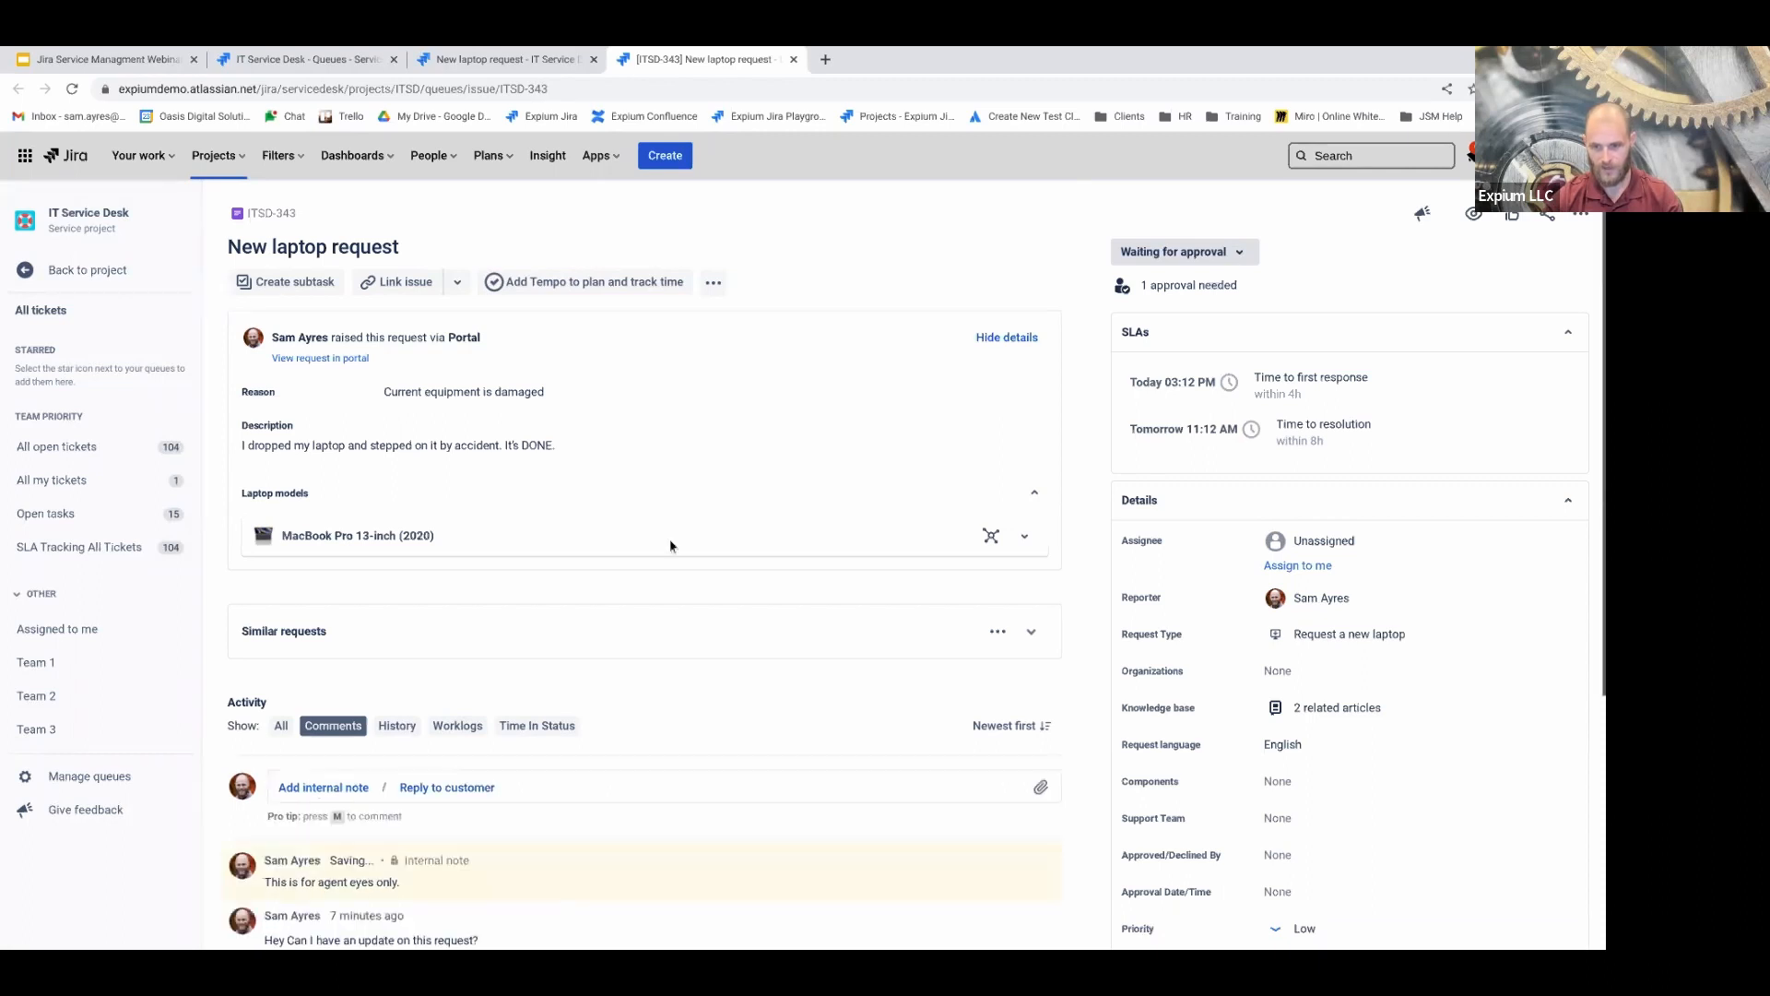
scroll(692, 526, "down", 1)
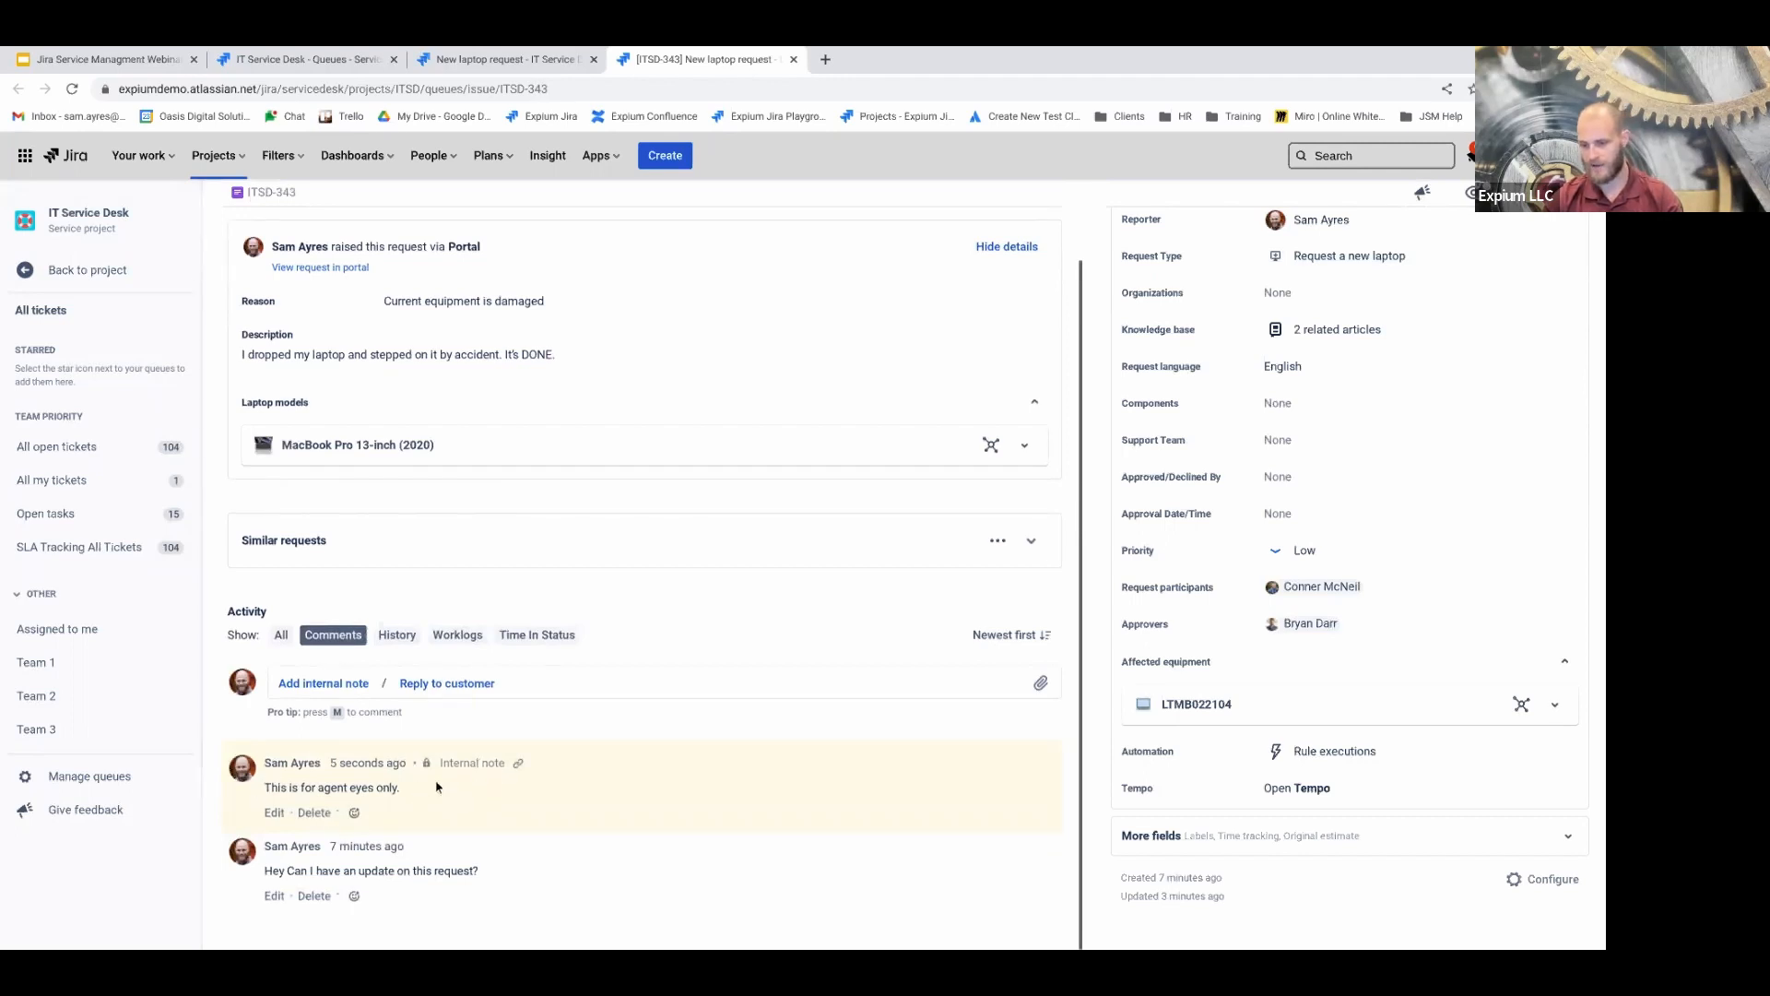
left_click_drag(444, 764, 503, 762)
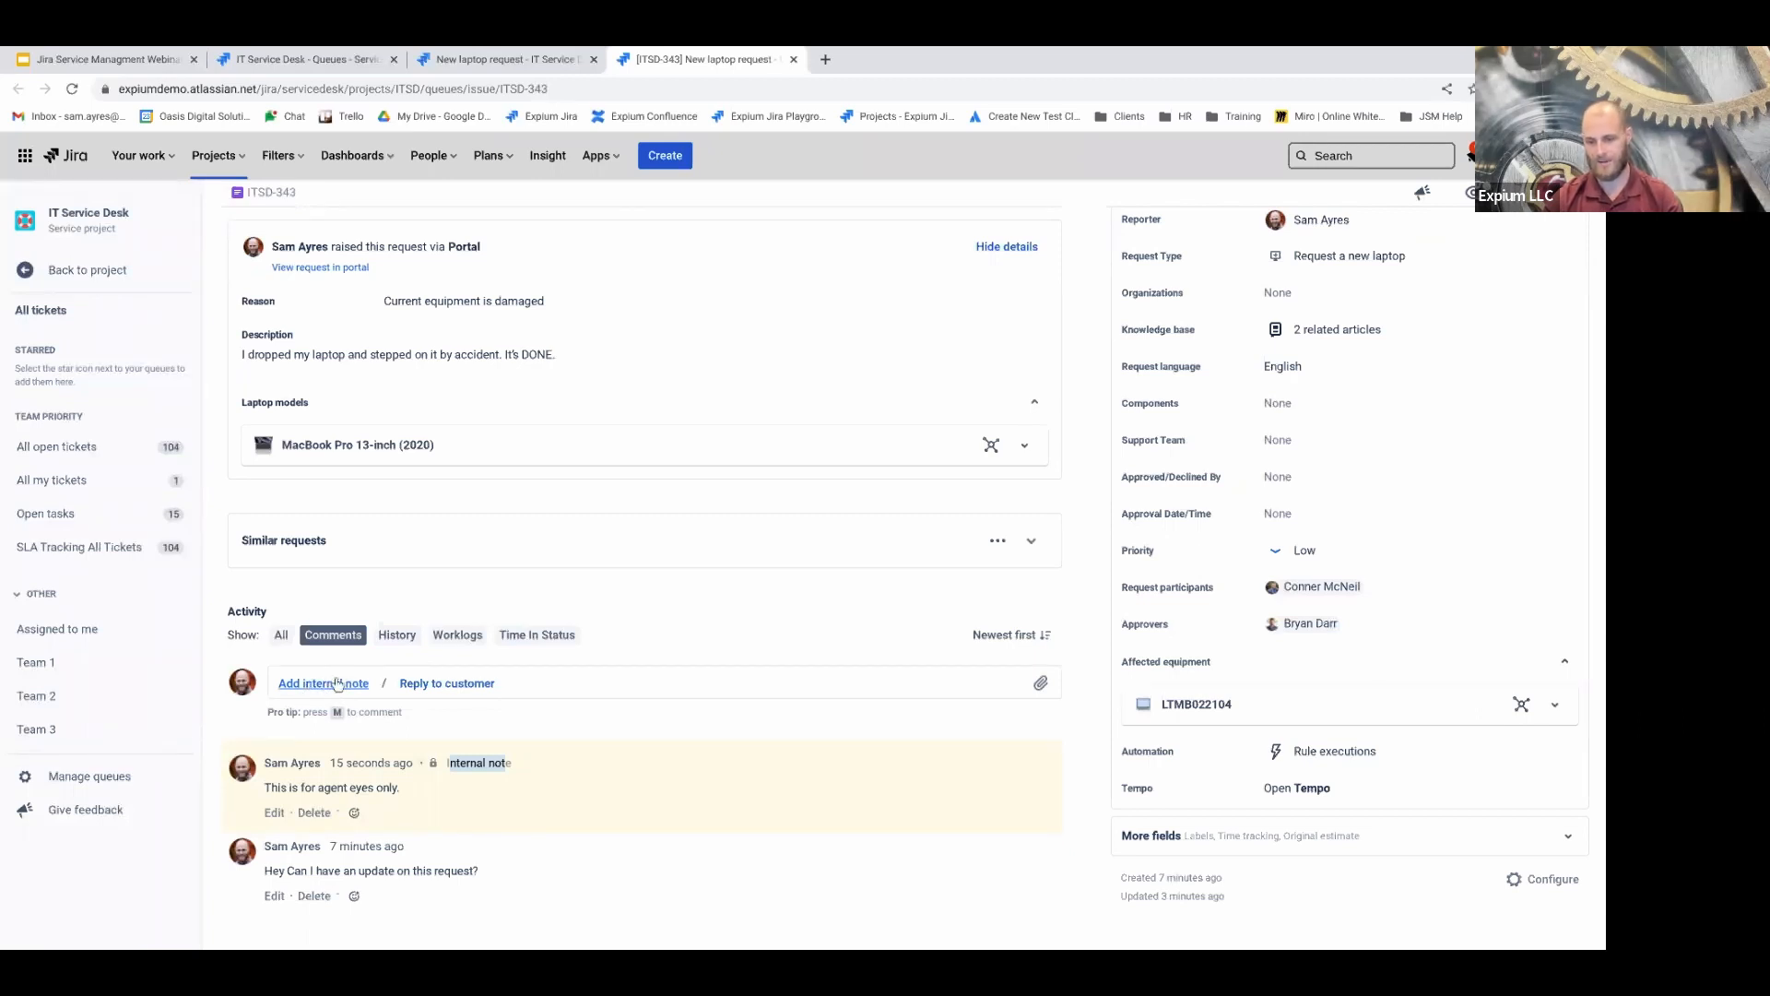
Post the customer reply 'I'm working on this. thanks for your patience.' on ITSD-343
left_click(456, 686)
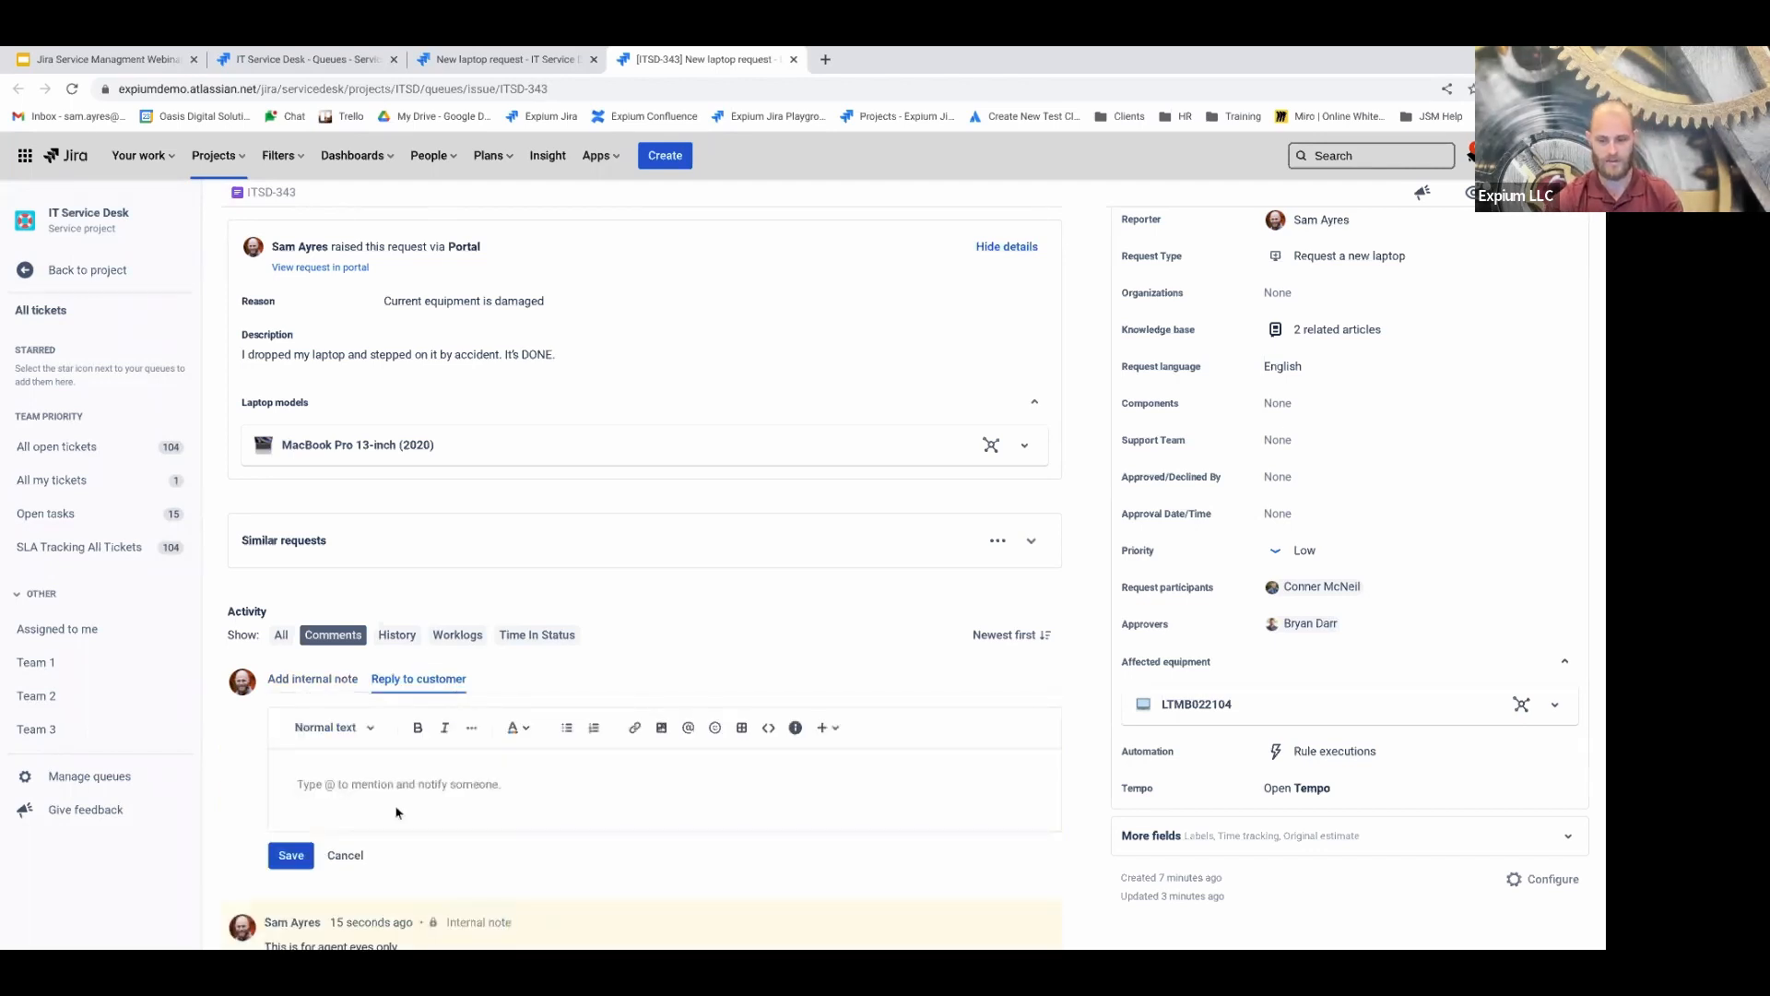
type("I'm working on this, thanks for your patience.")
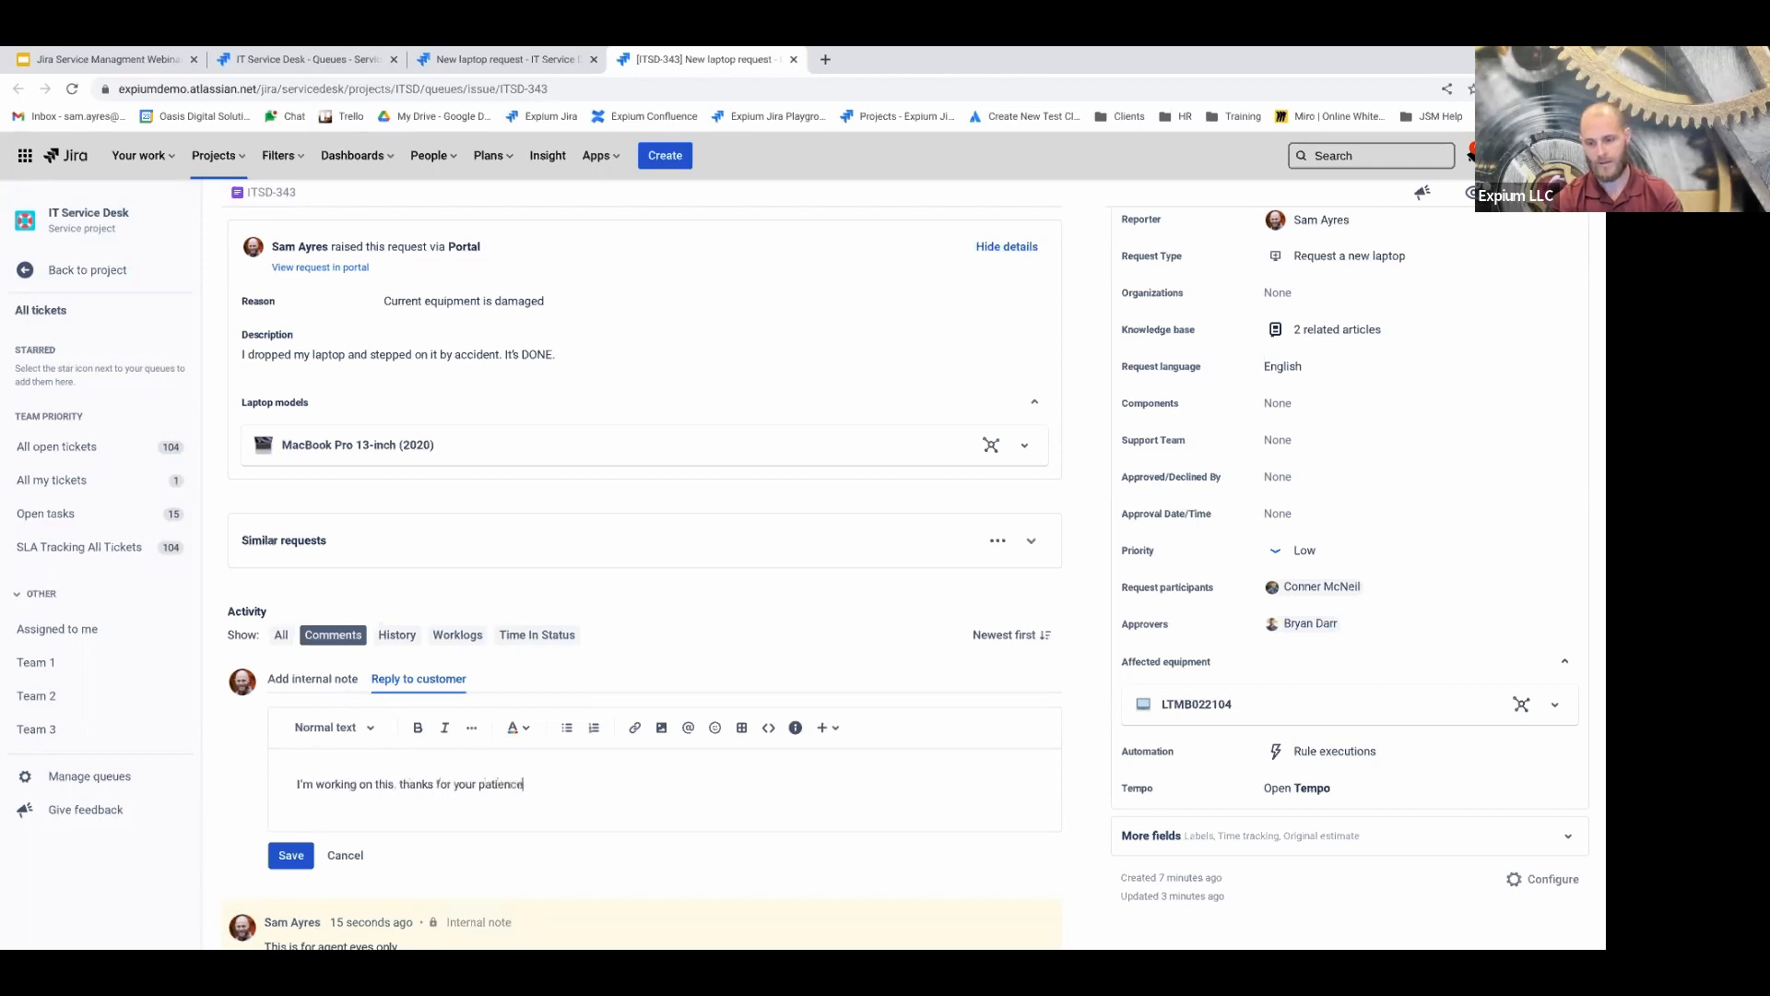
left_click(291, 855)
scroll(342, 765, "down", 2)
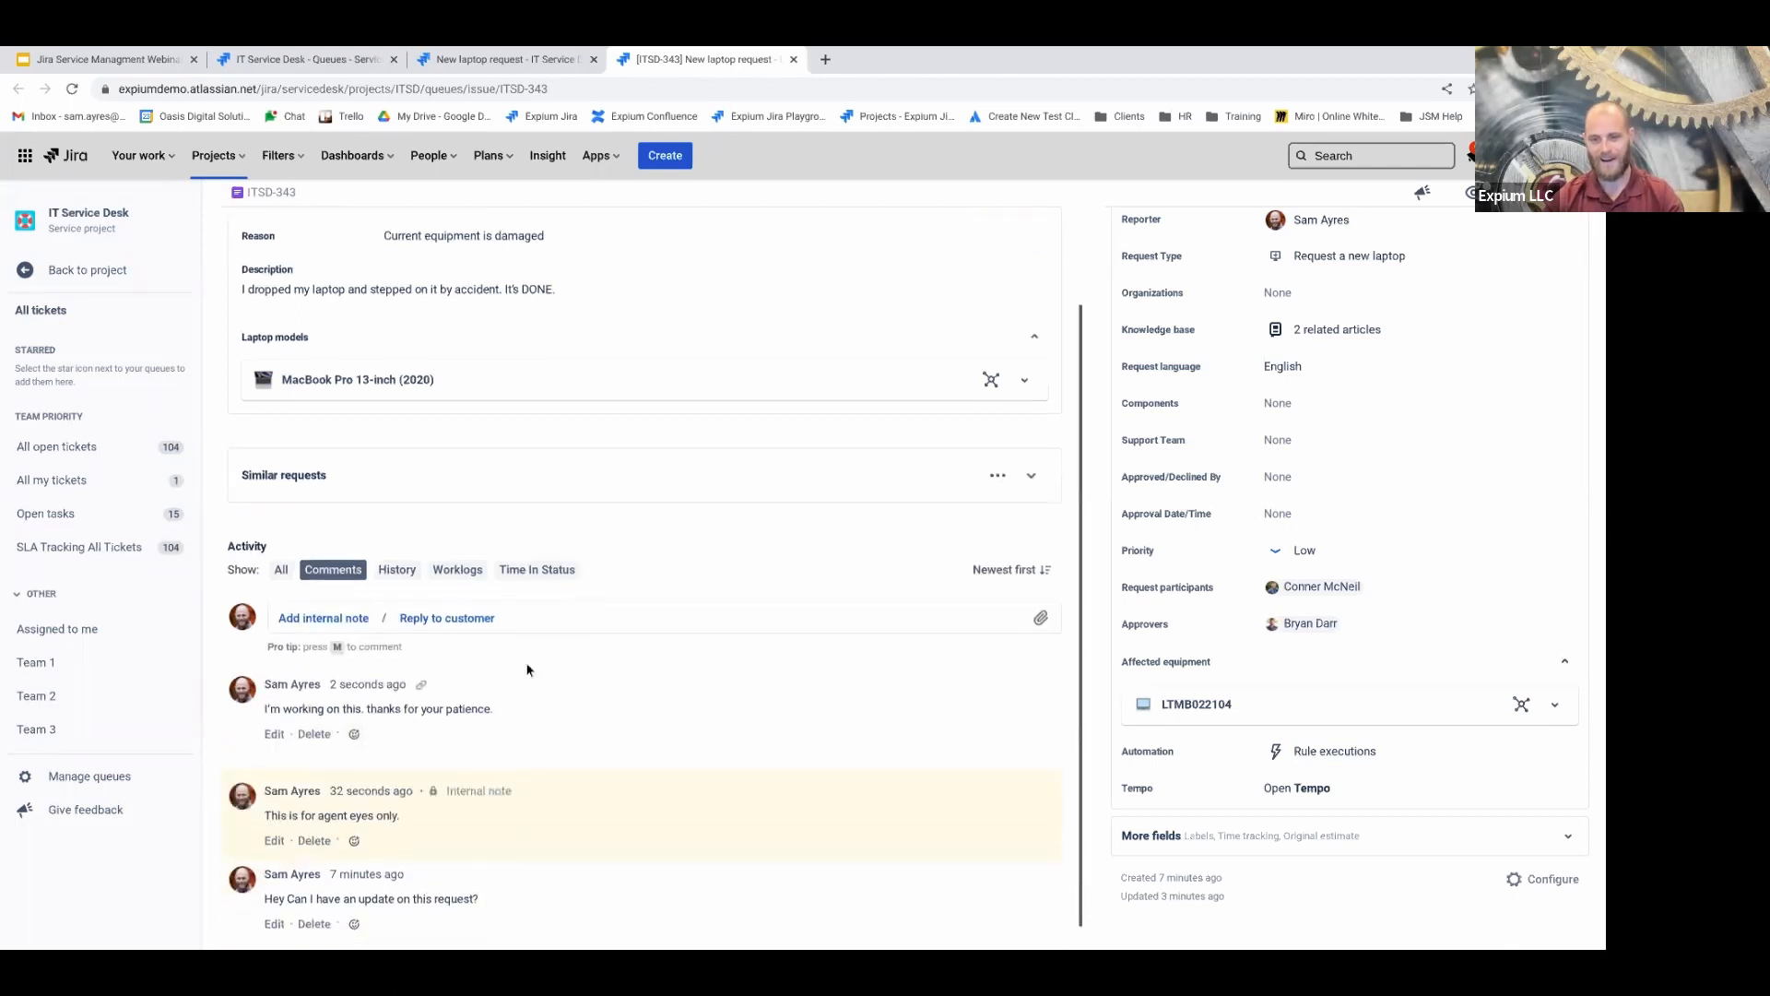
scroll(551, 404, "up", 2)
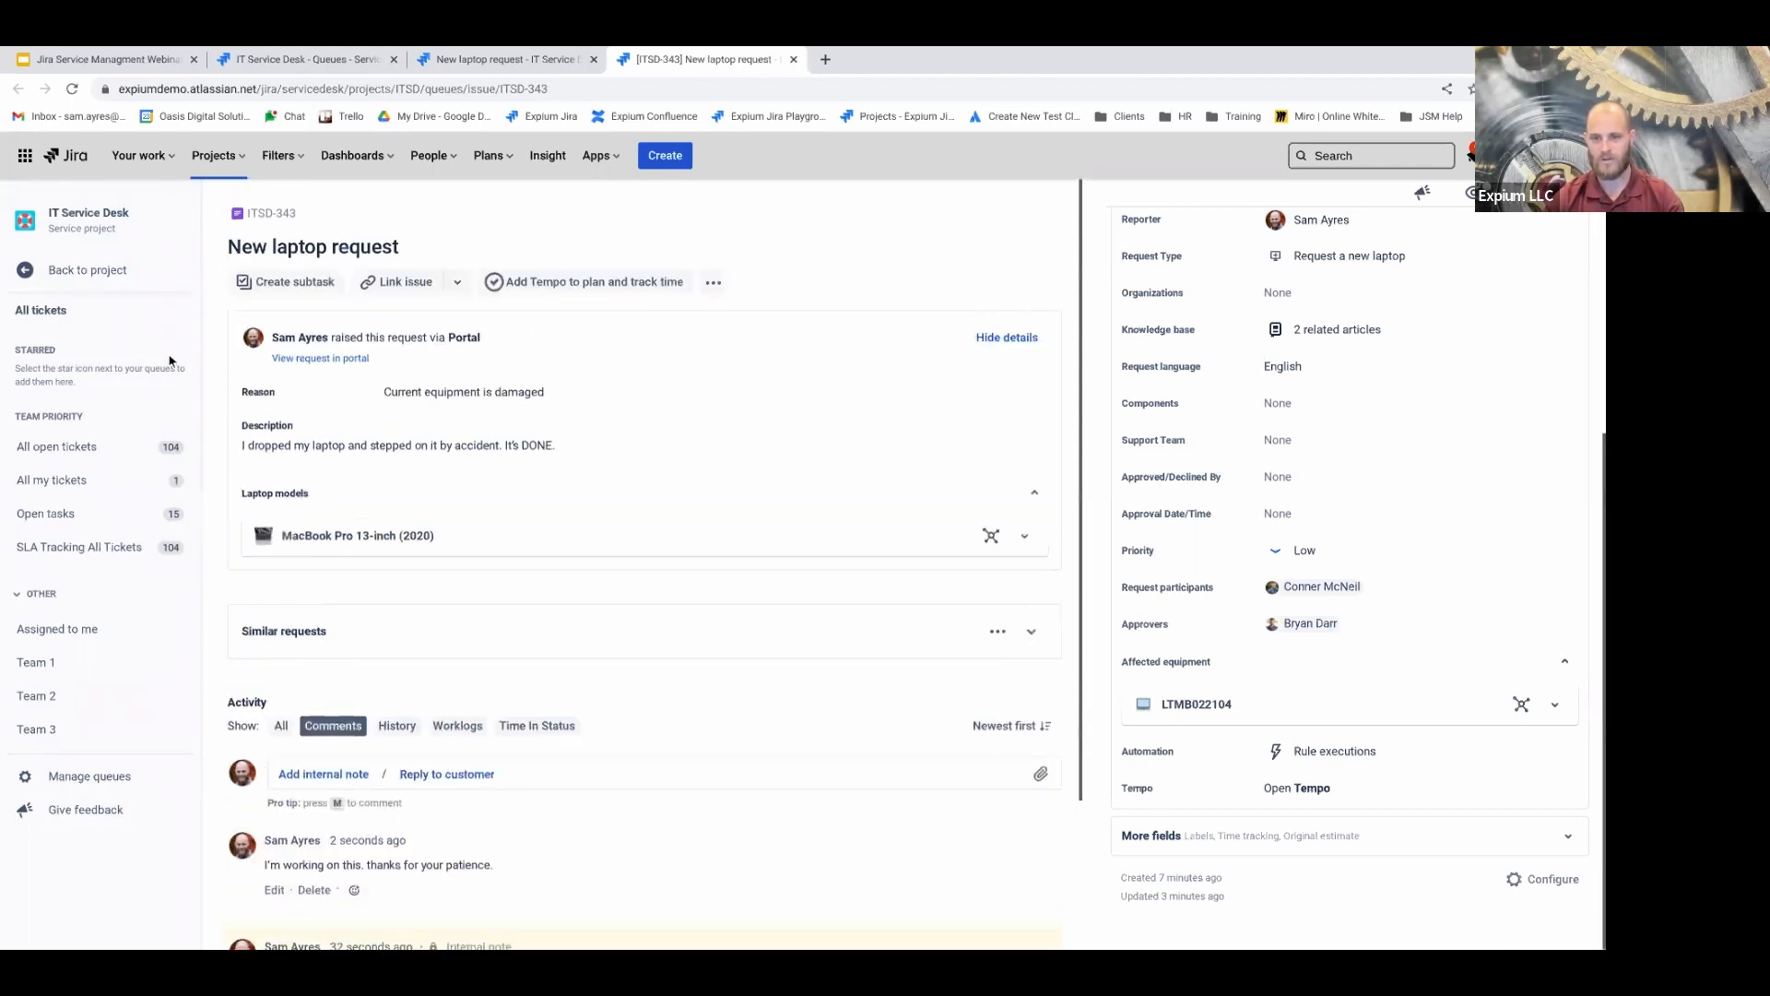
right_click(332, 367)
Open ITSD-343's portal view in a new tab, confirm the customer sees the reply, then close that tab
left_click(387, 376)
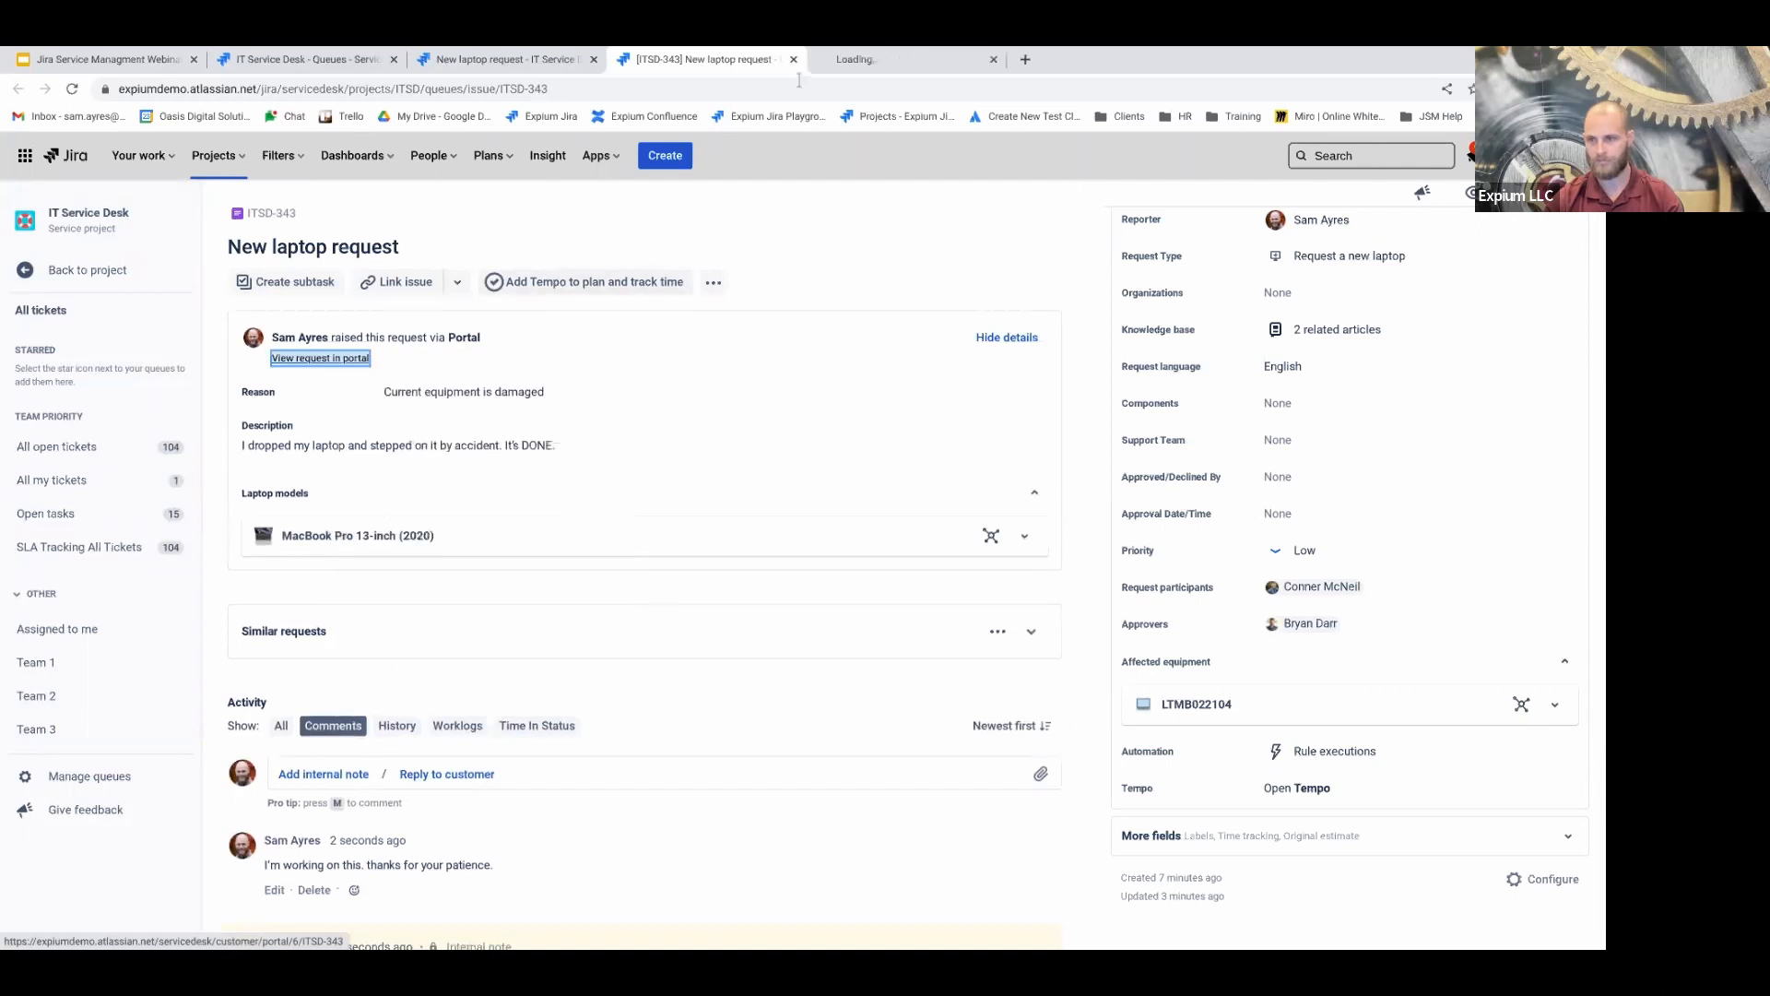
left_click(880, 63)
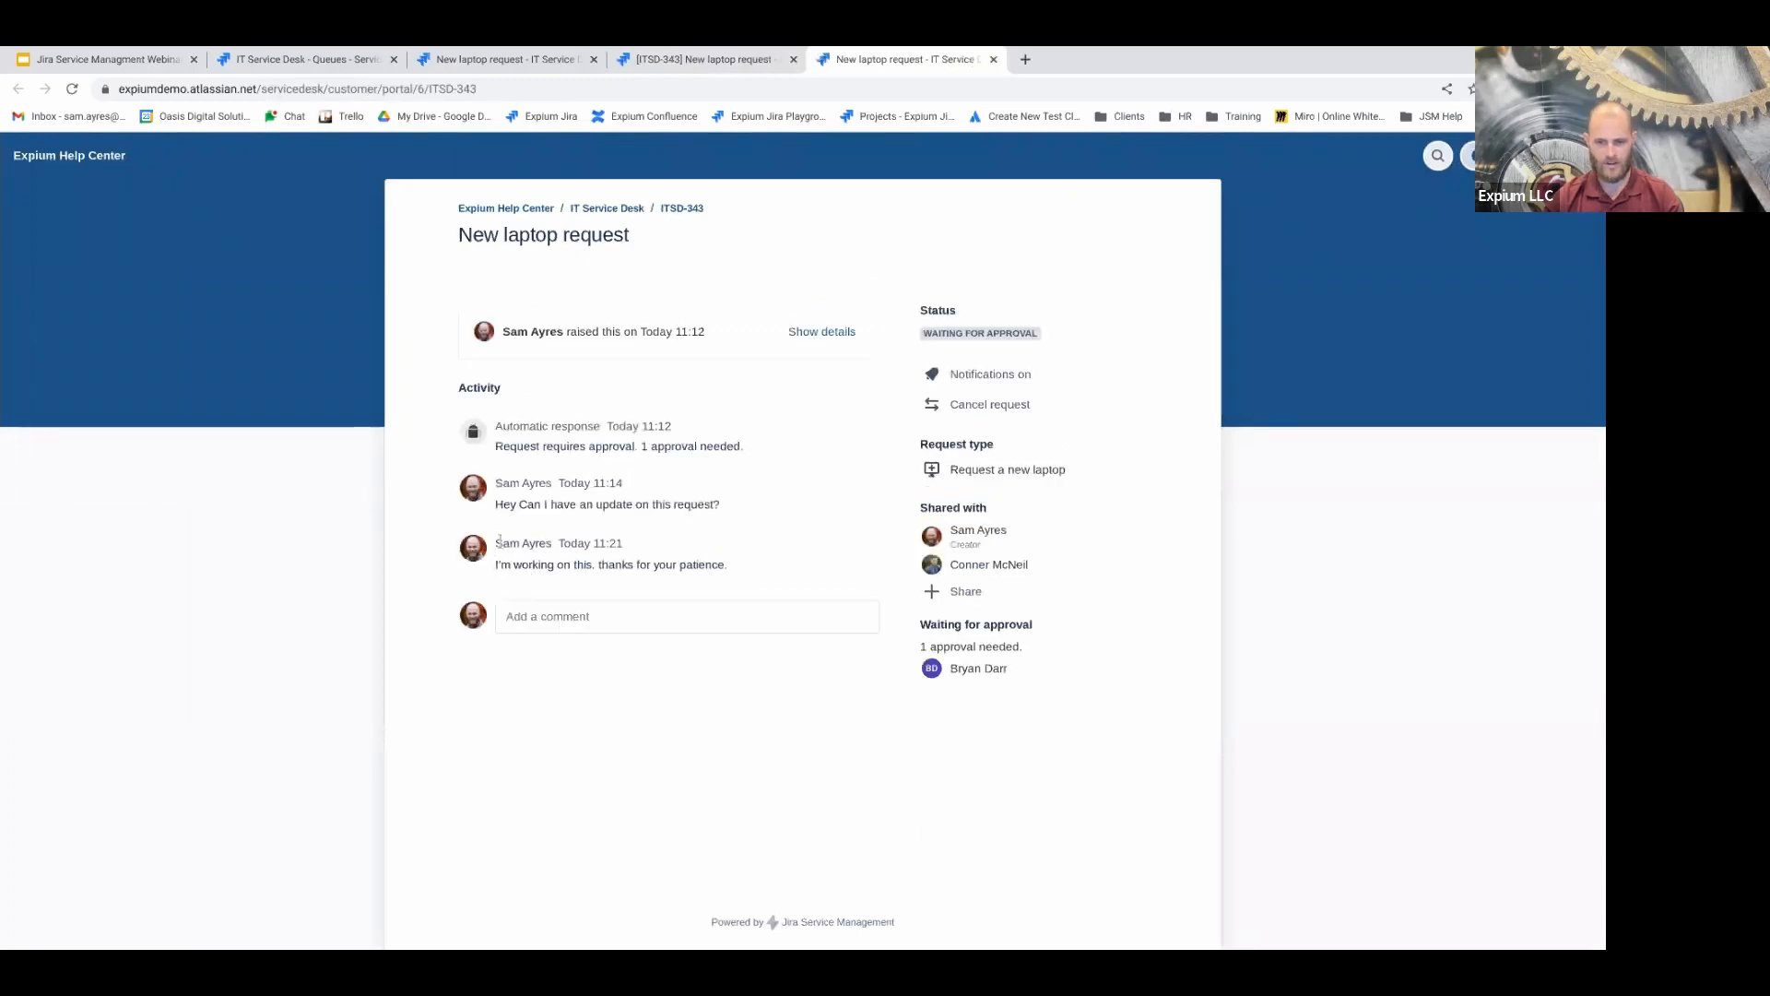
left_click_drag(504, 571, 735, 565)
left_click(739, 548)
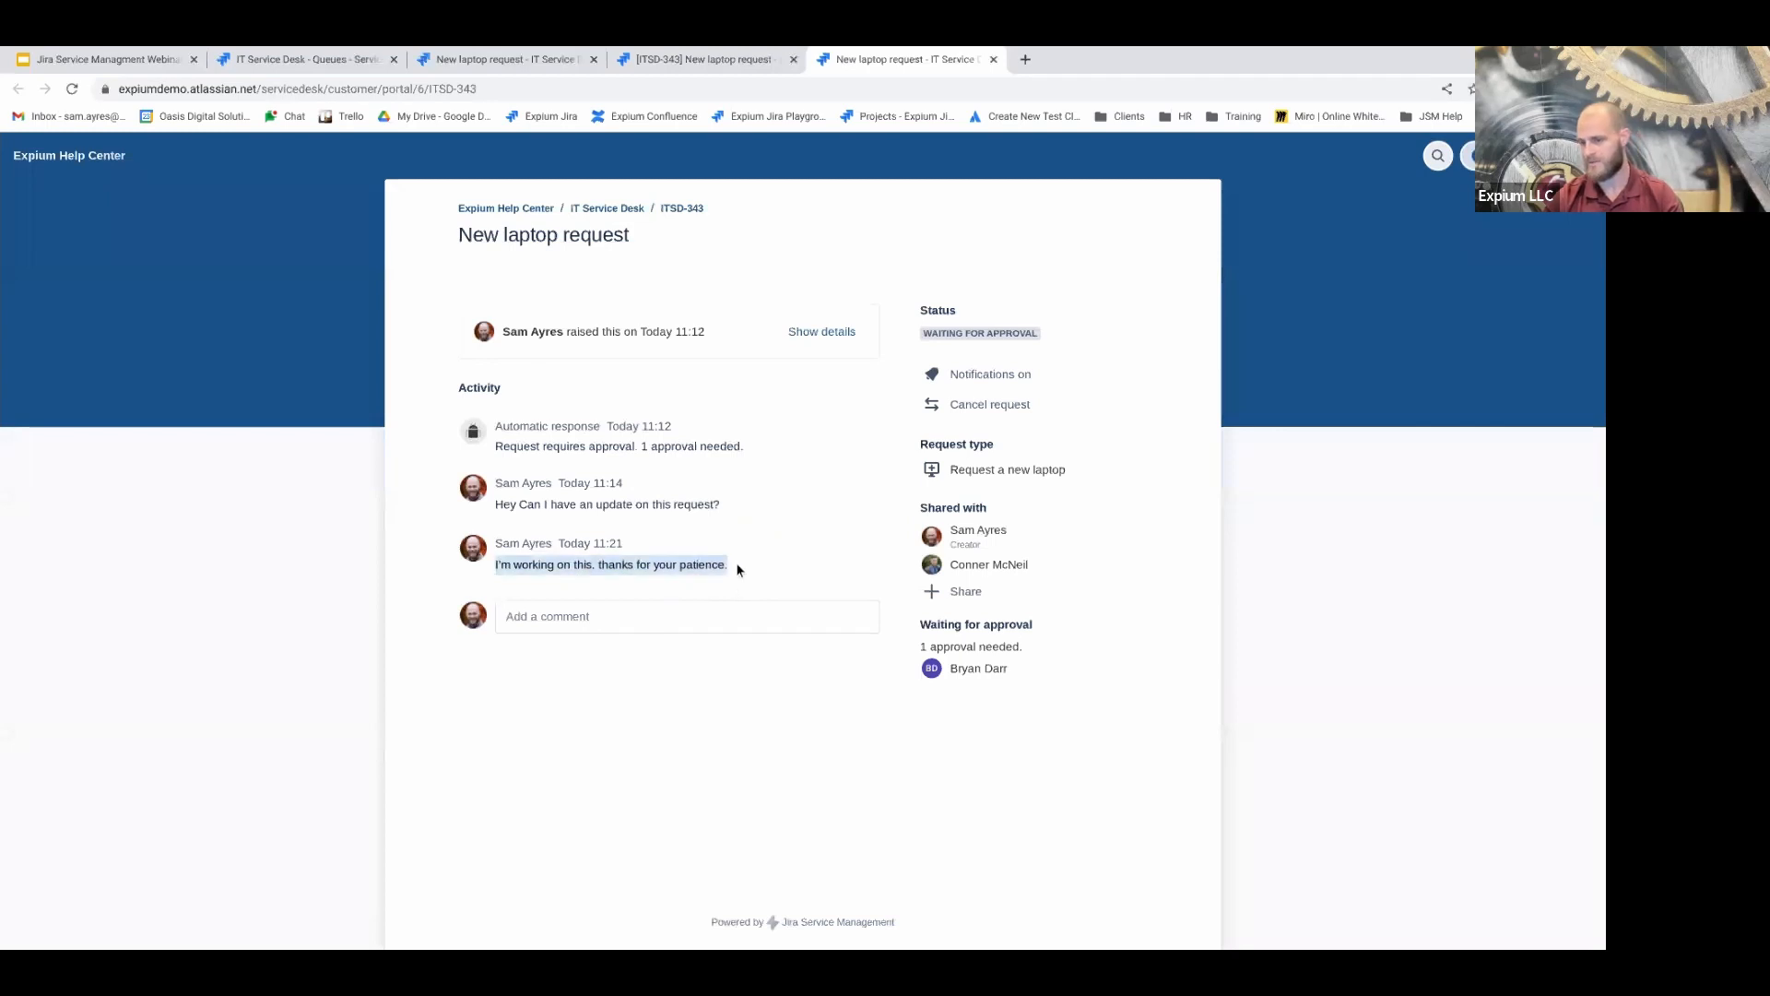
left_click(993, 61)
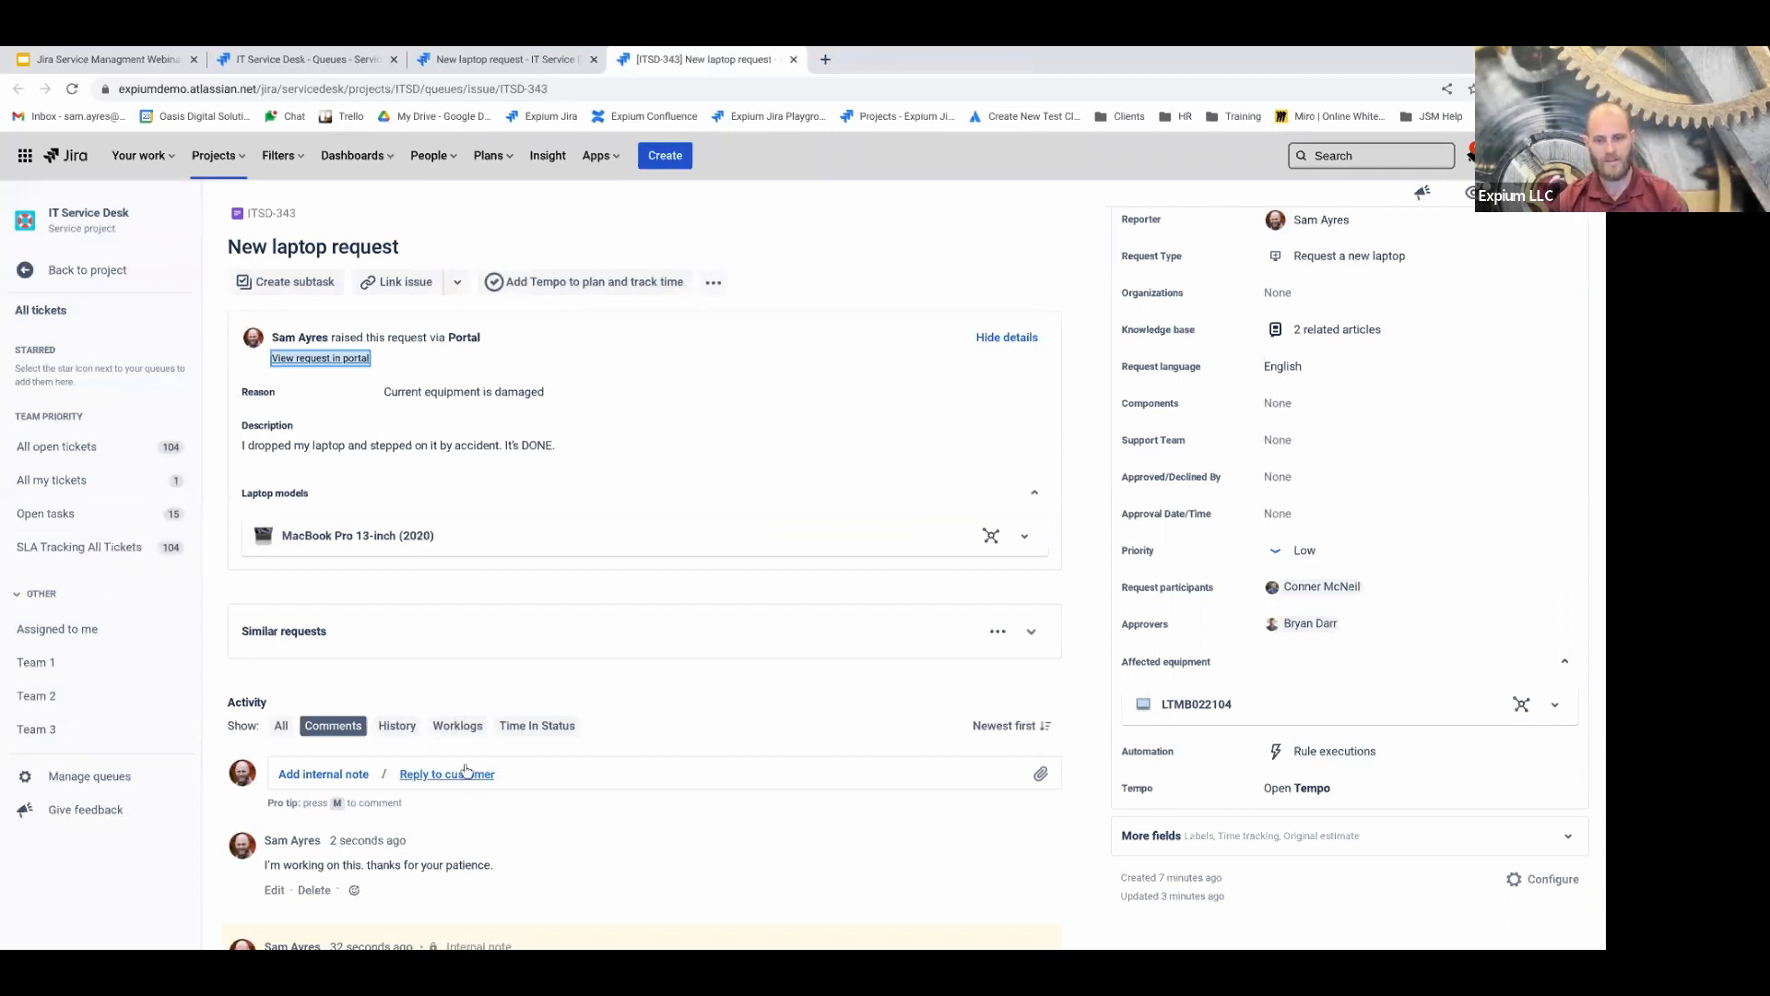
scroll(225, 655, "down", 1)
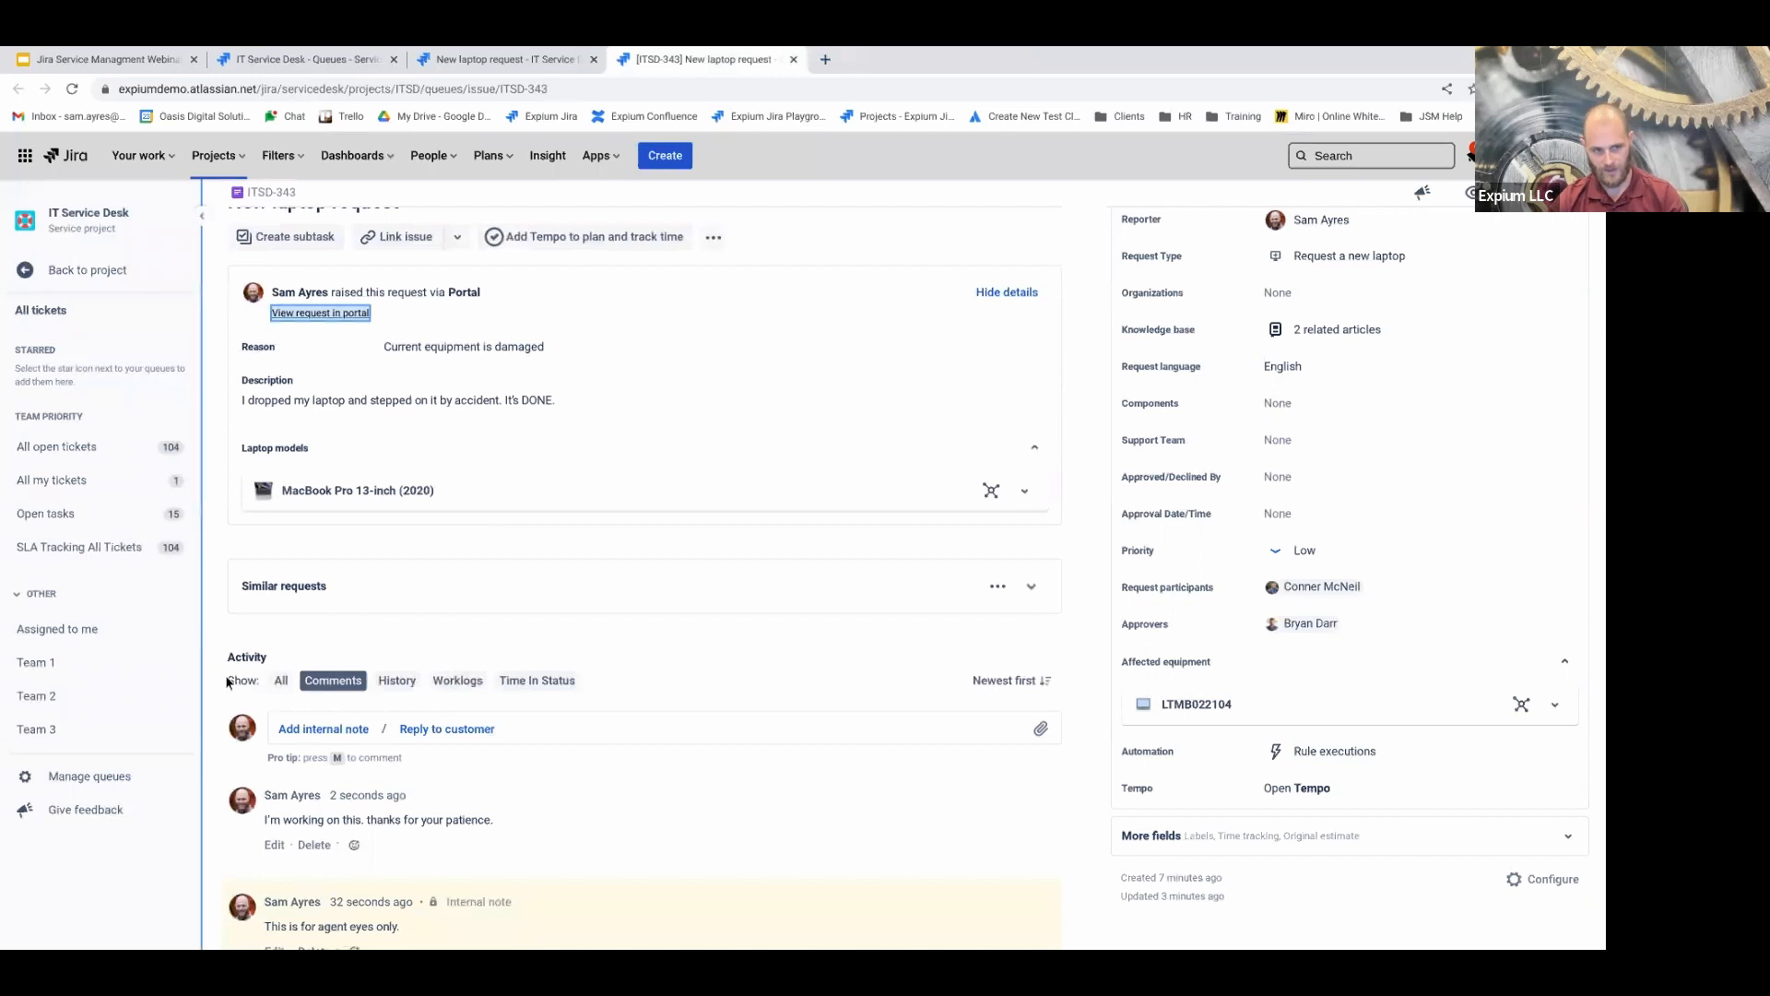
left_click(283, 681)
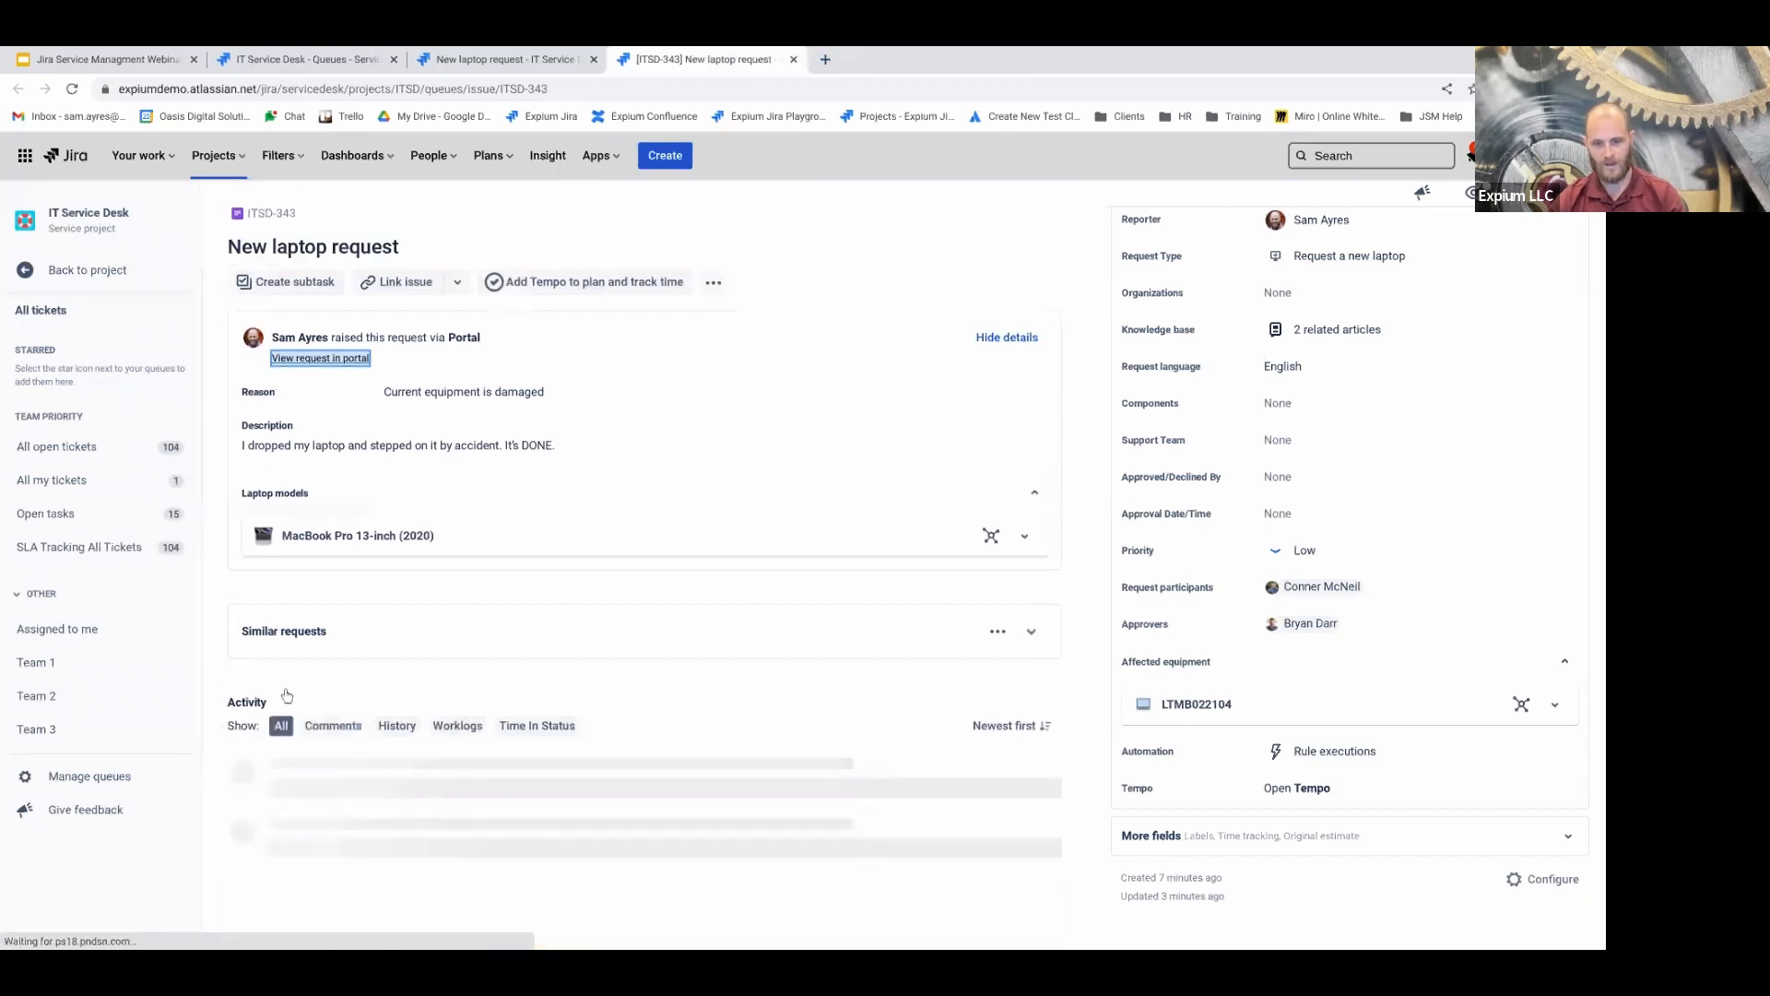
left_click(337, 730)
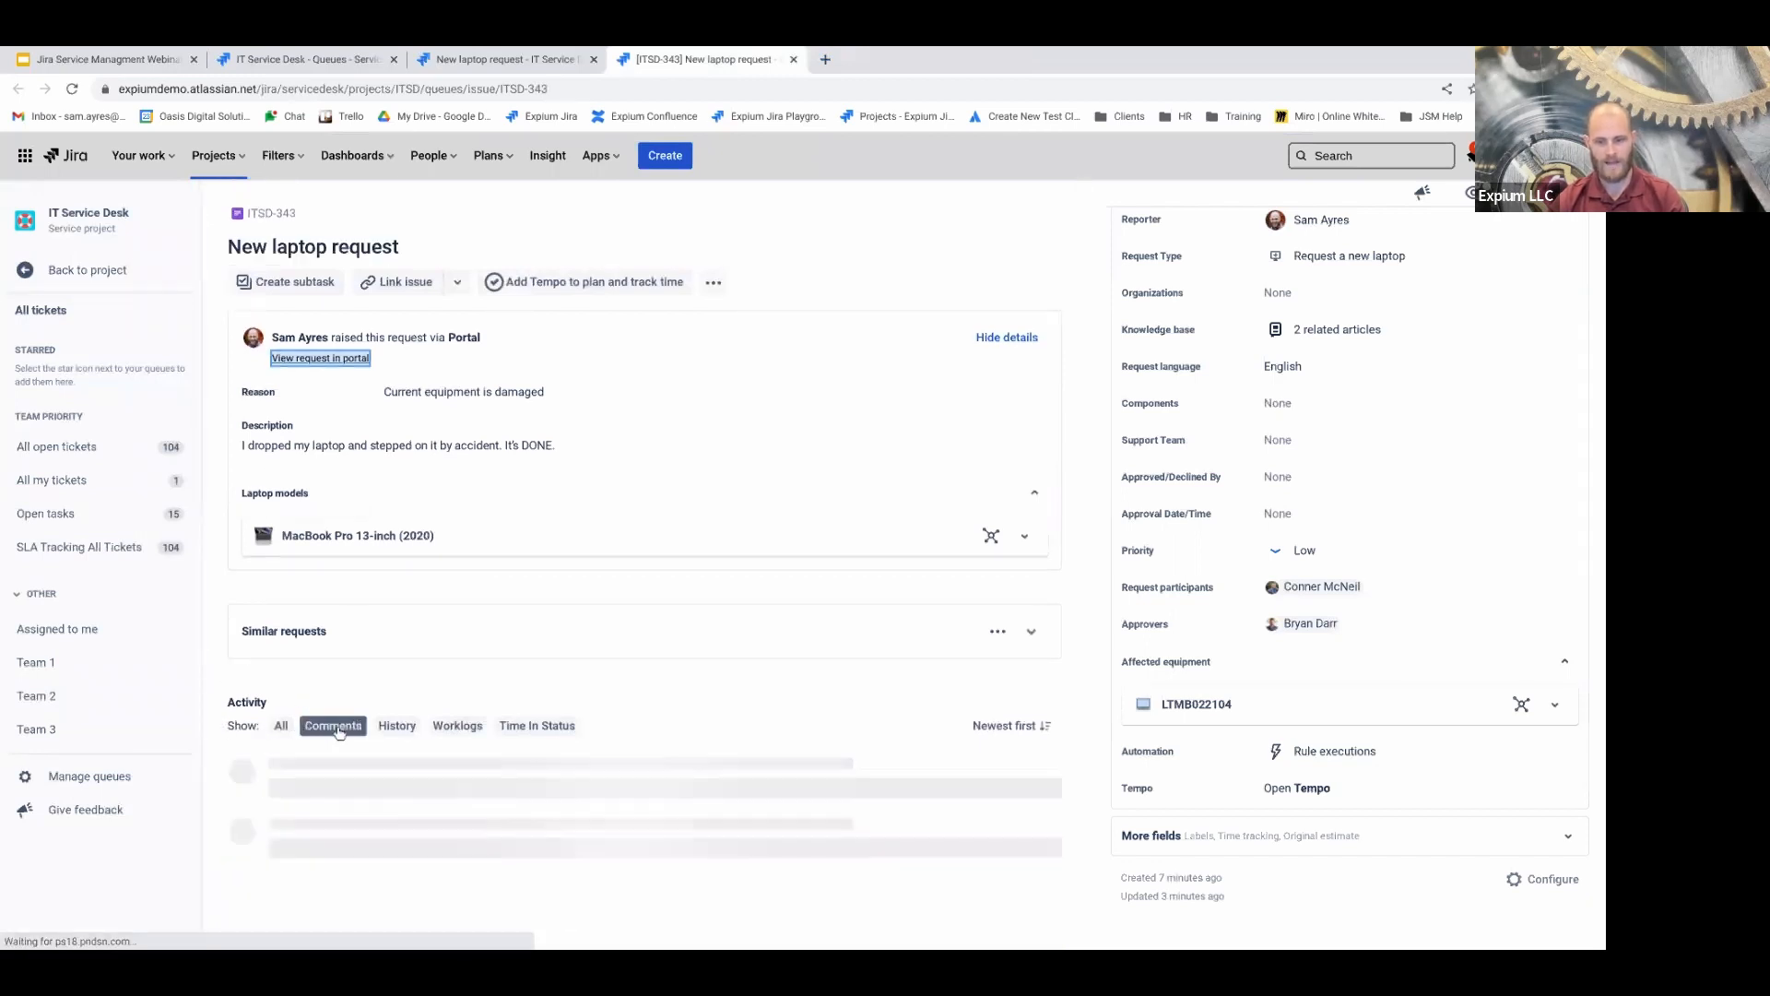
scroll(358, 733, "down", 1)
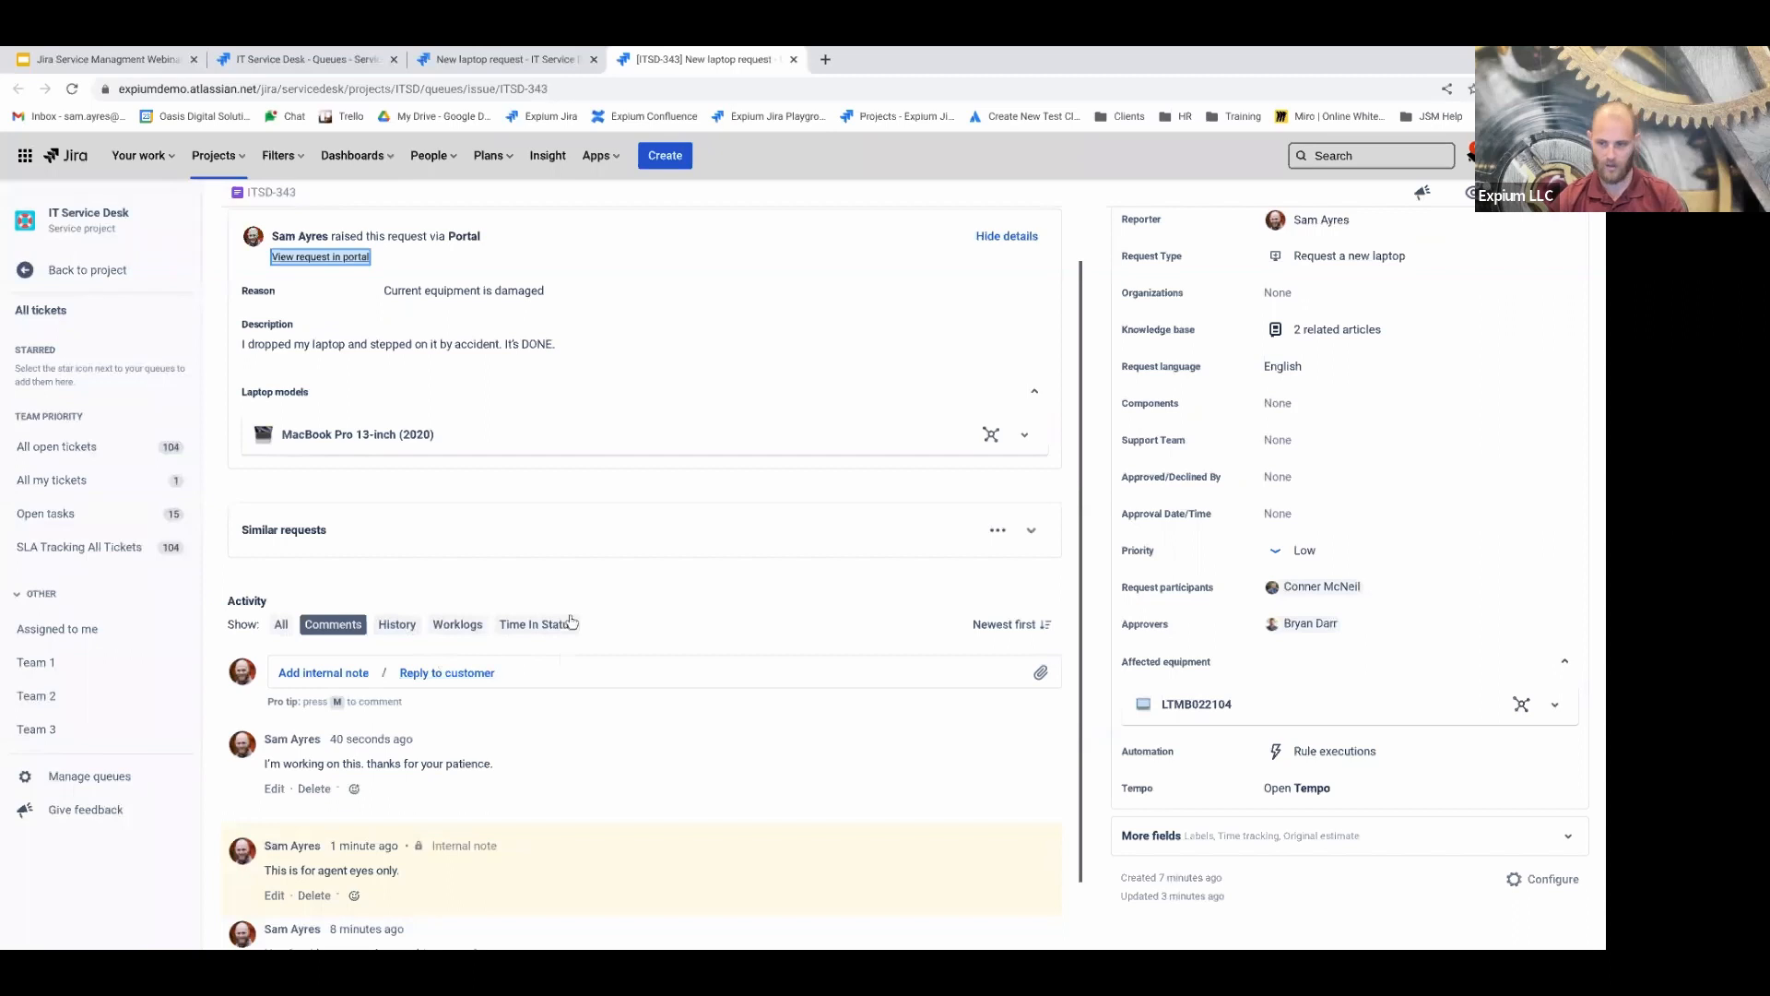
left_click(278, 626)
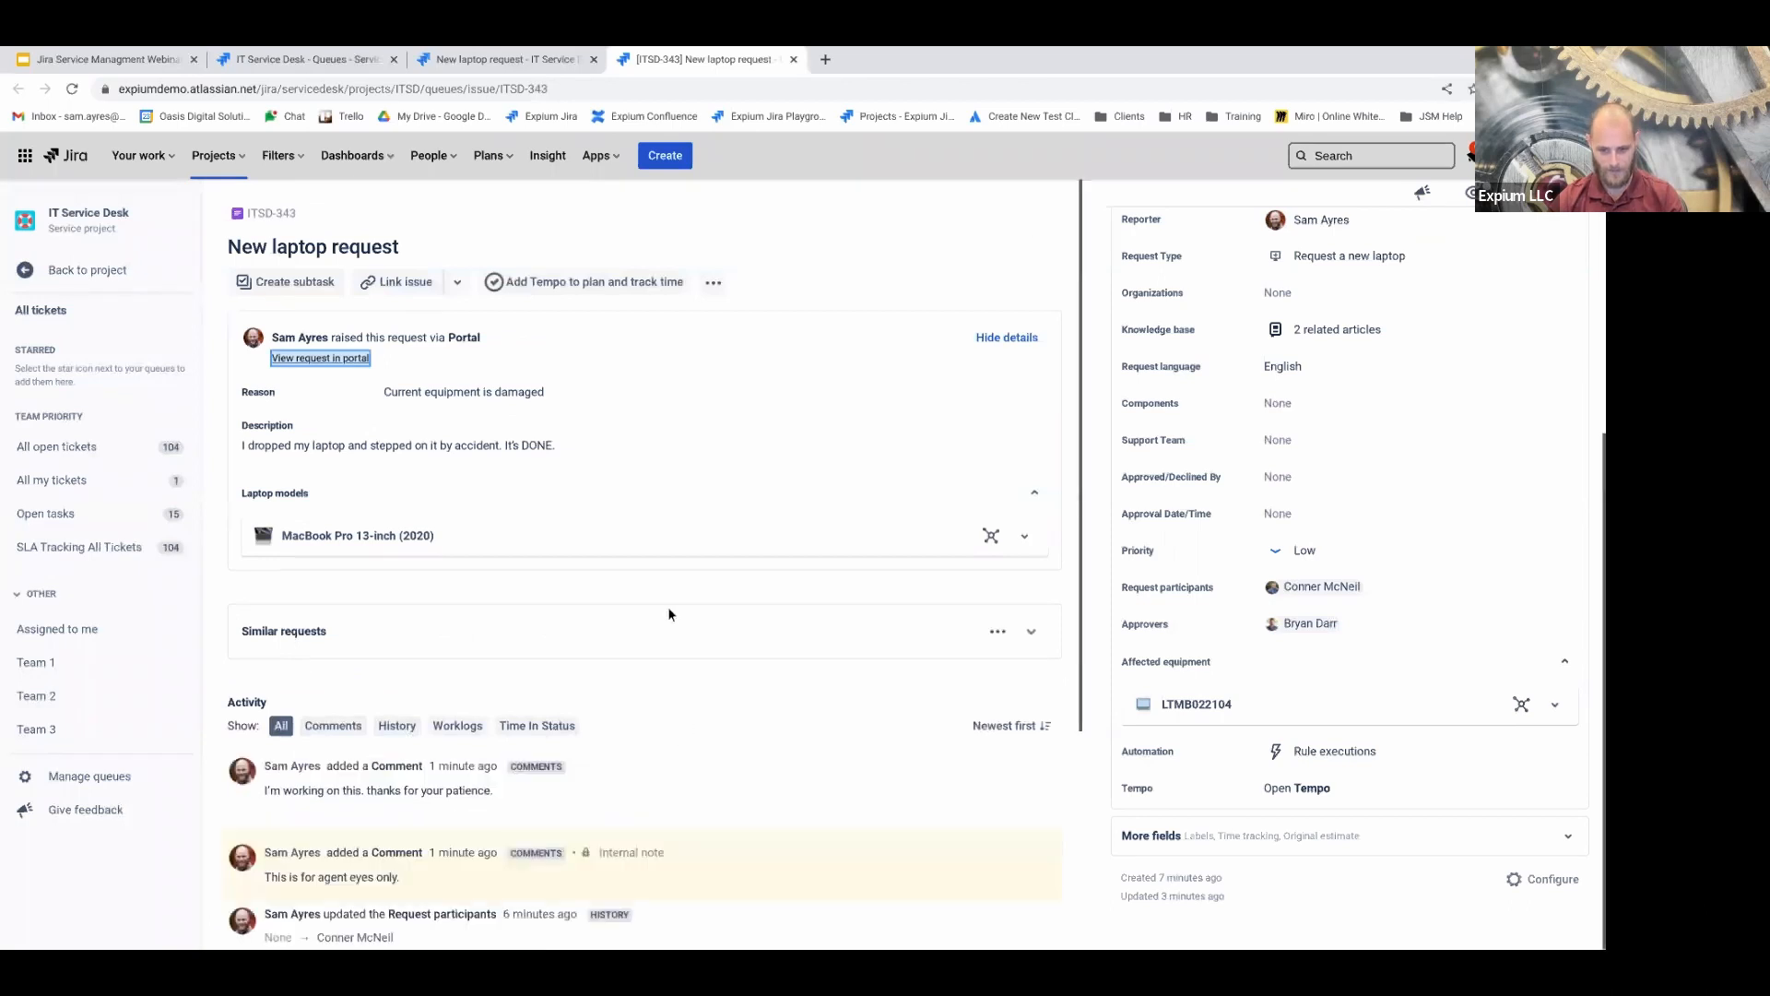
scroll(668, 612, "down", 2)
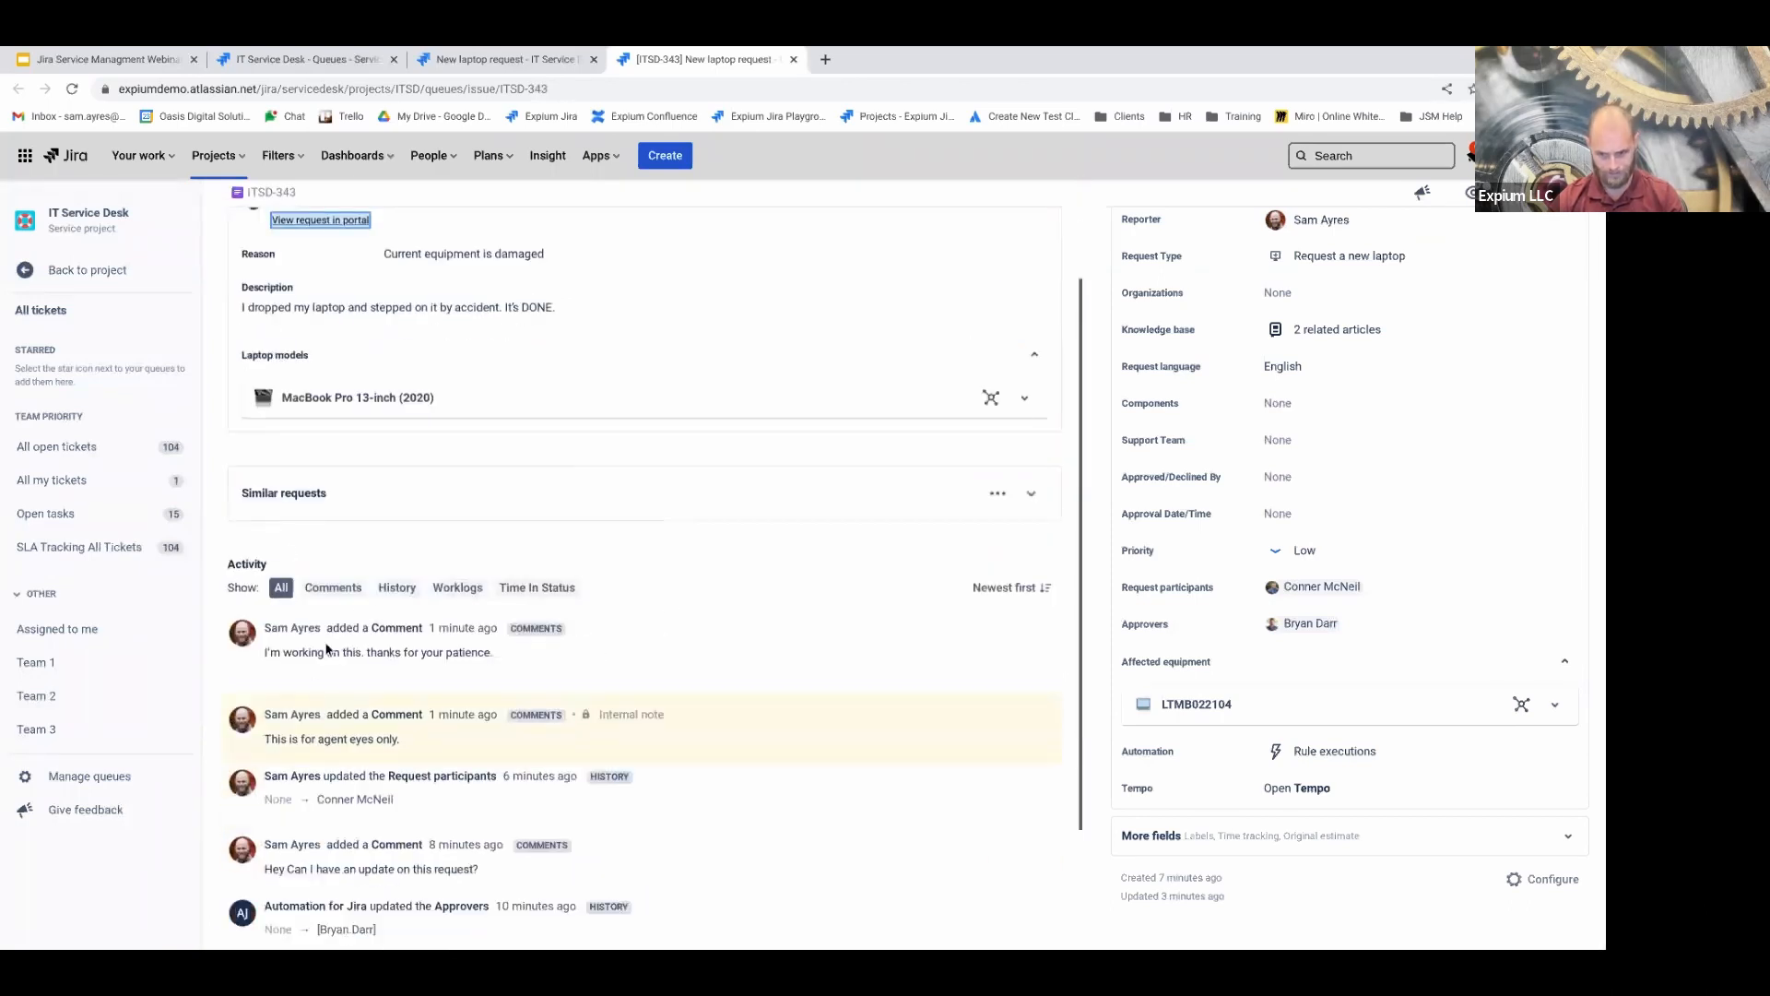
scroll(329, 646, "down", 1)
scroll(355, 599, "down", 1)
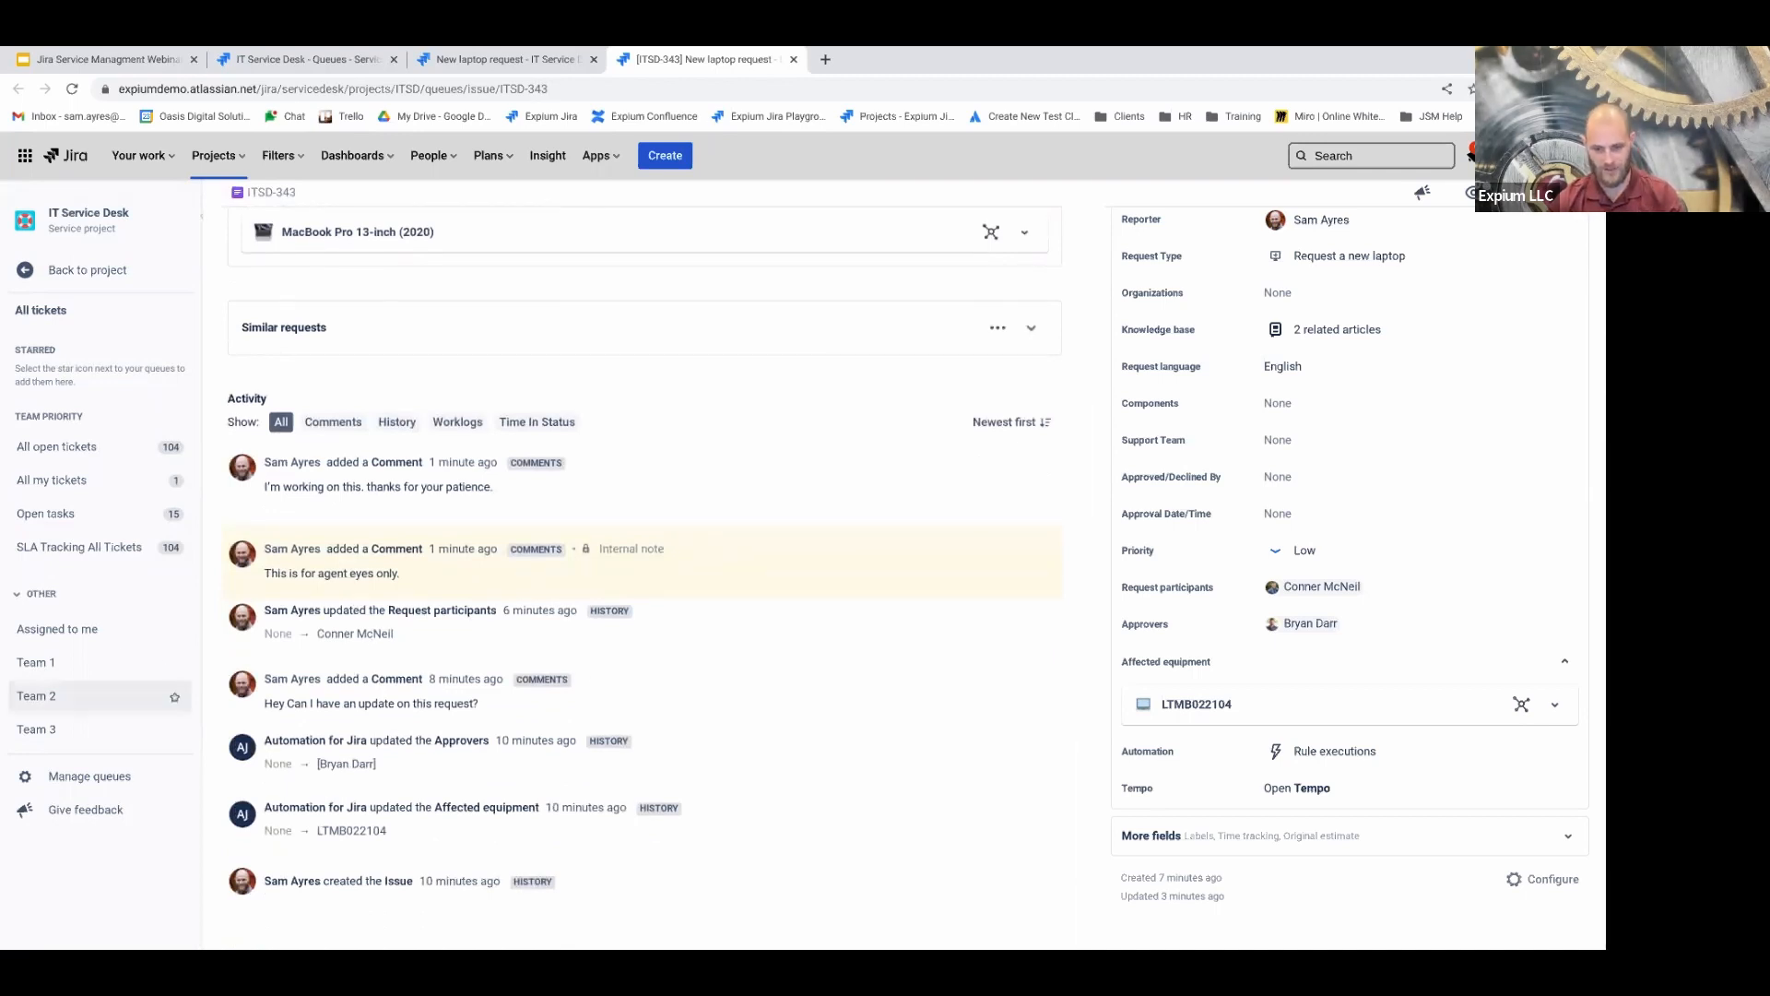
left_click_drag(266, 881, 449, 884)
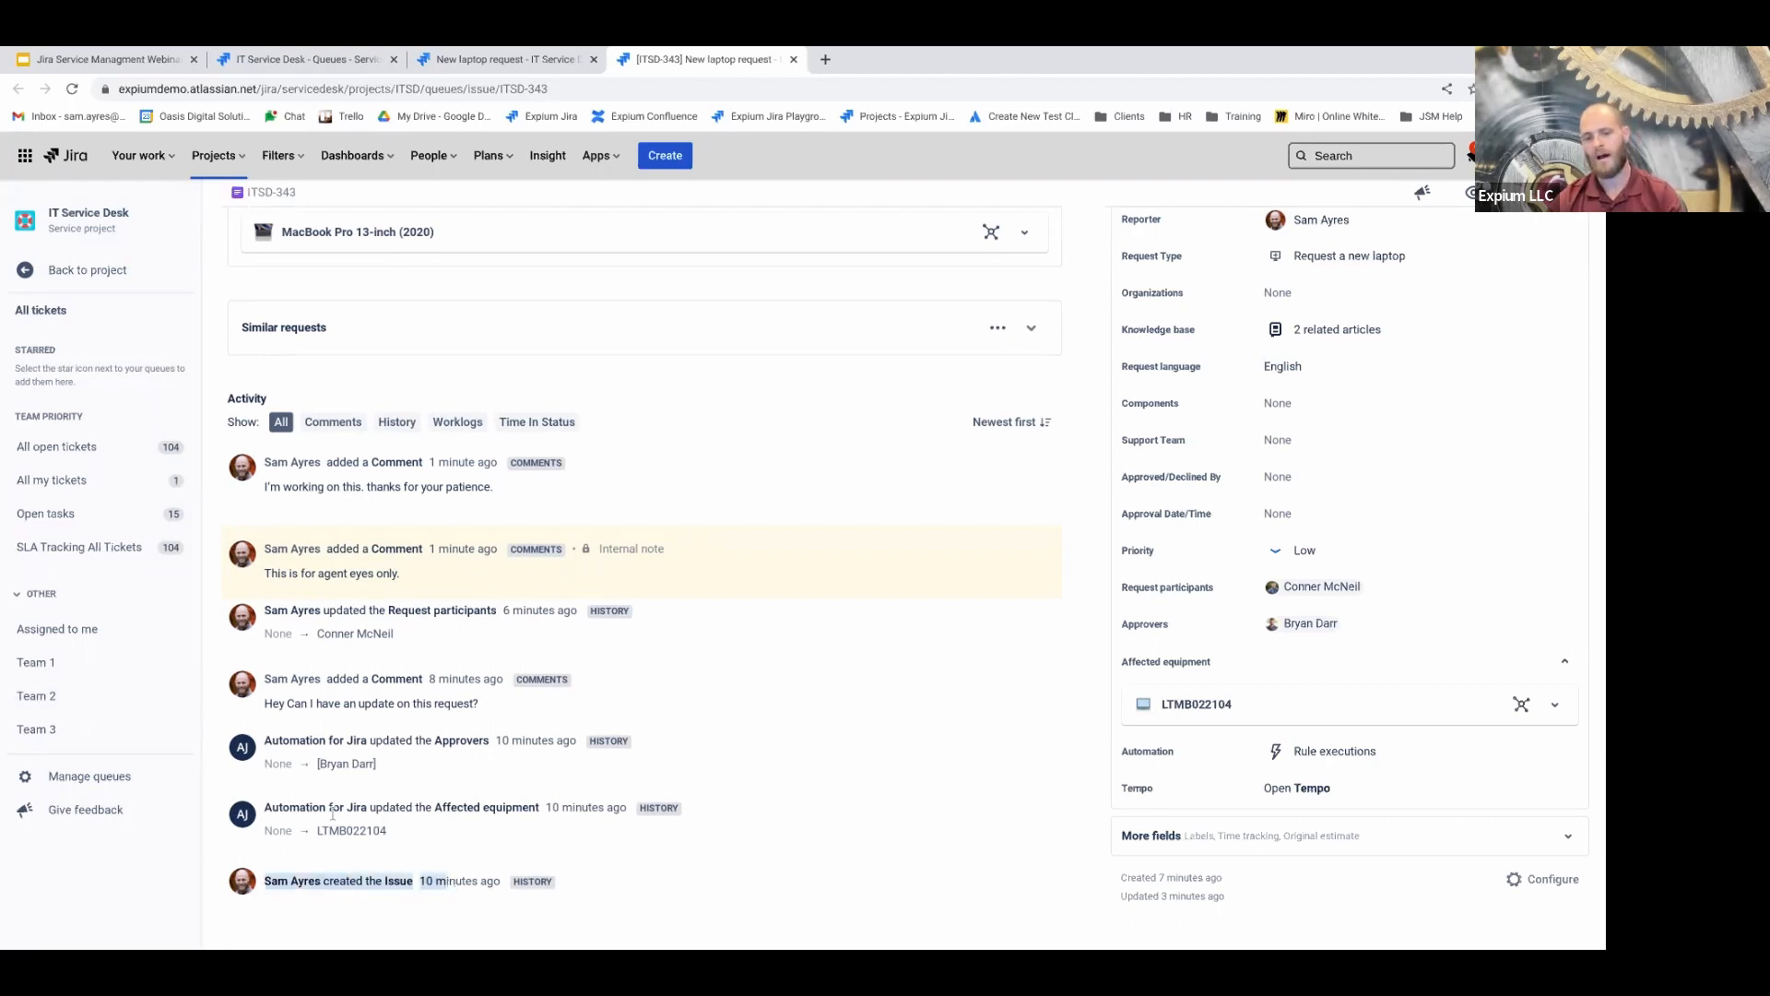
left_click_drag(303, 807, 503, 808)
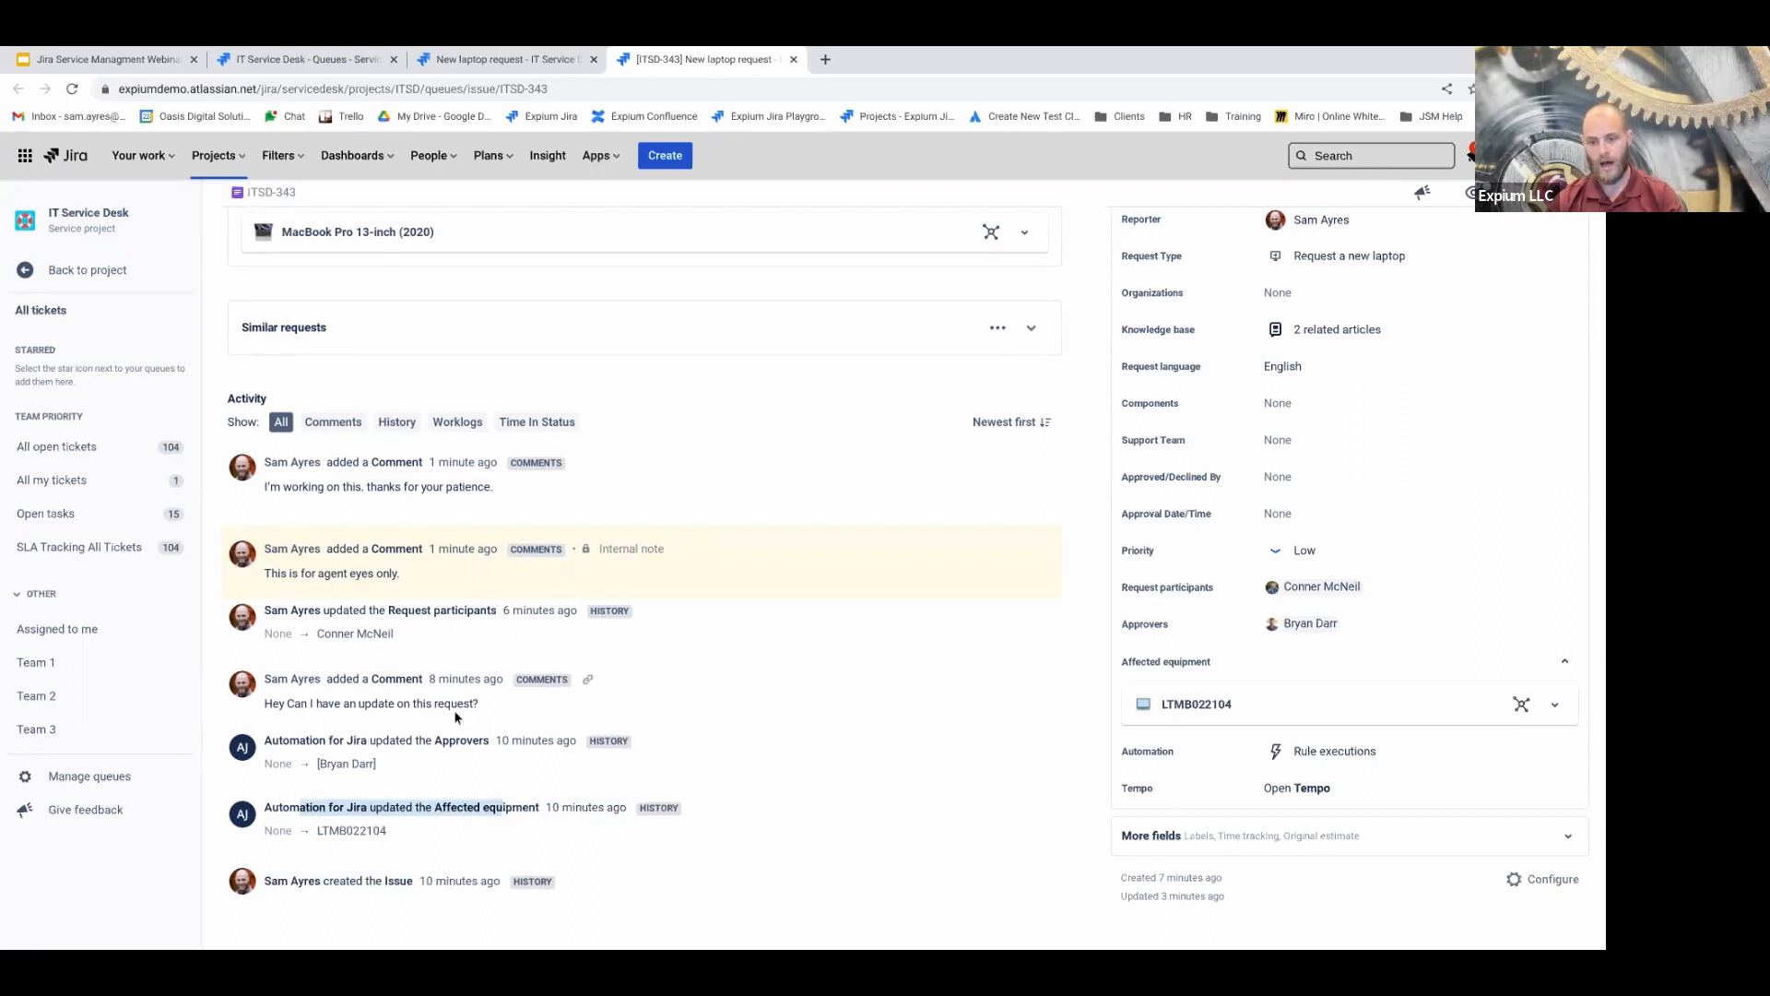
scroll(316, 724, "up", 1)
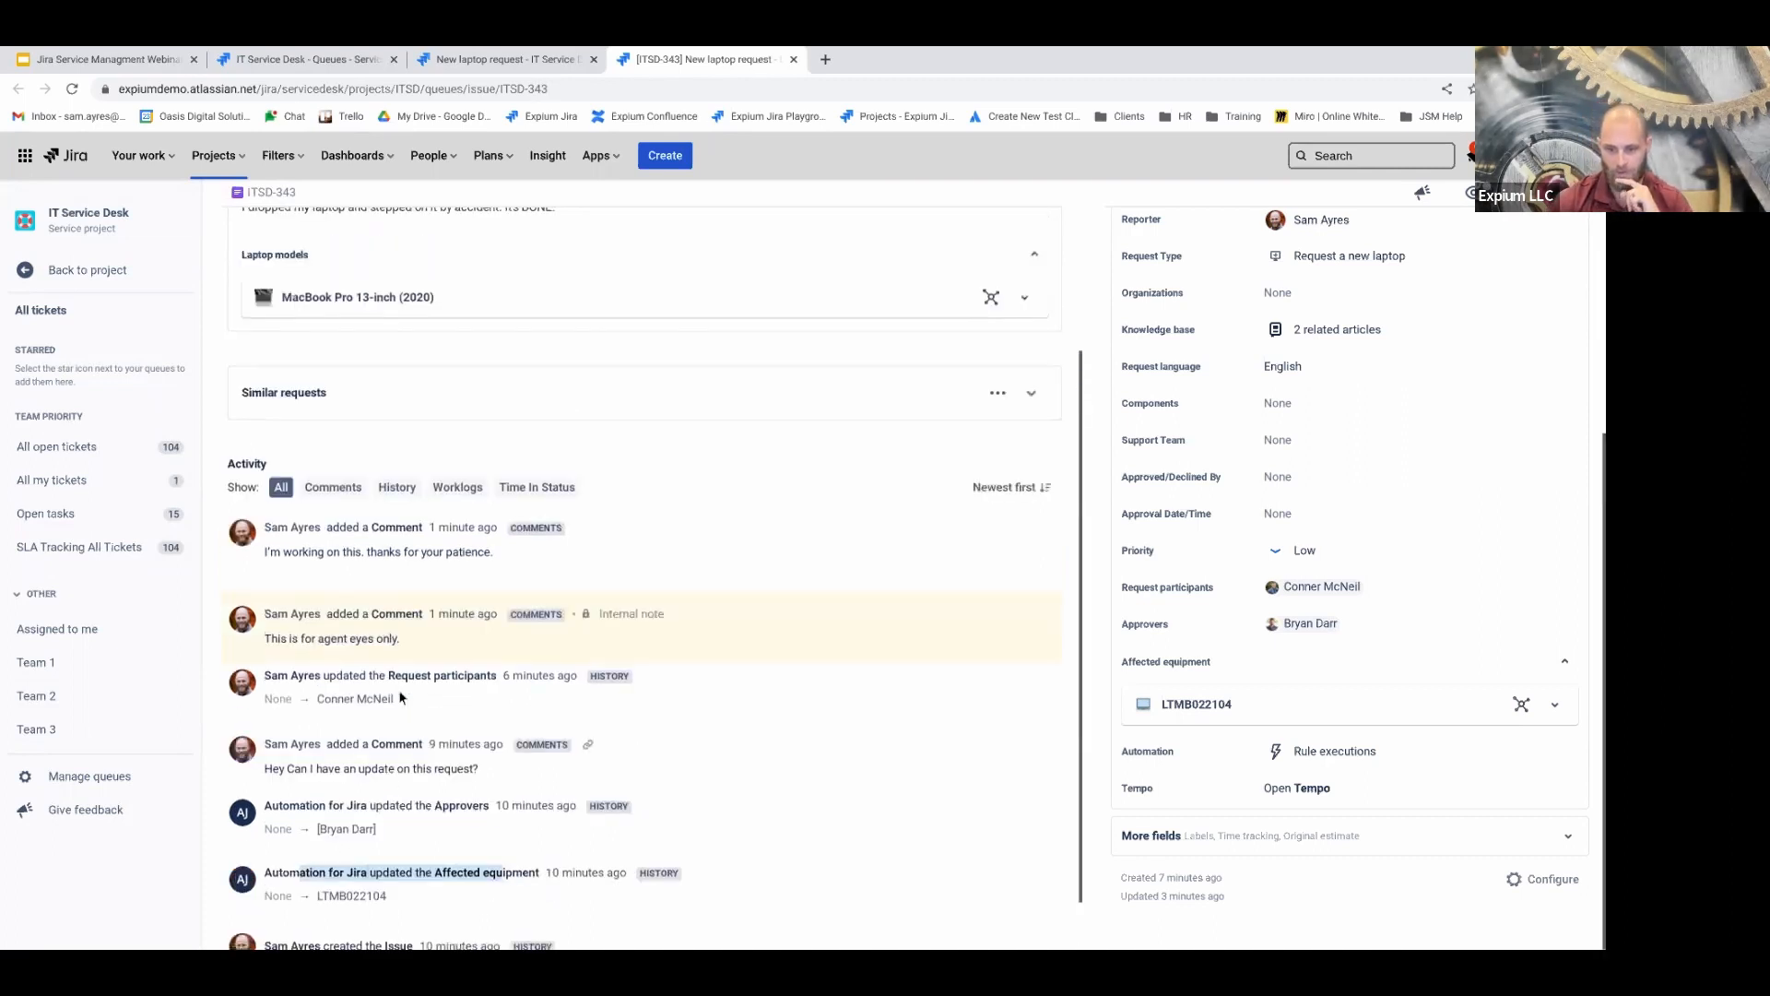
left_click_drag(323, 687, 521, 710)
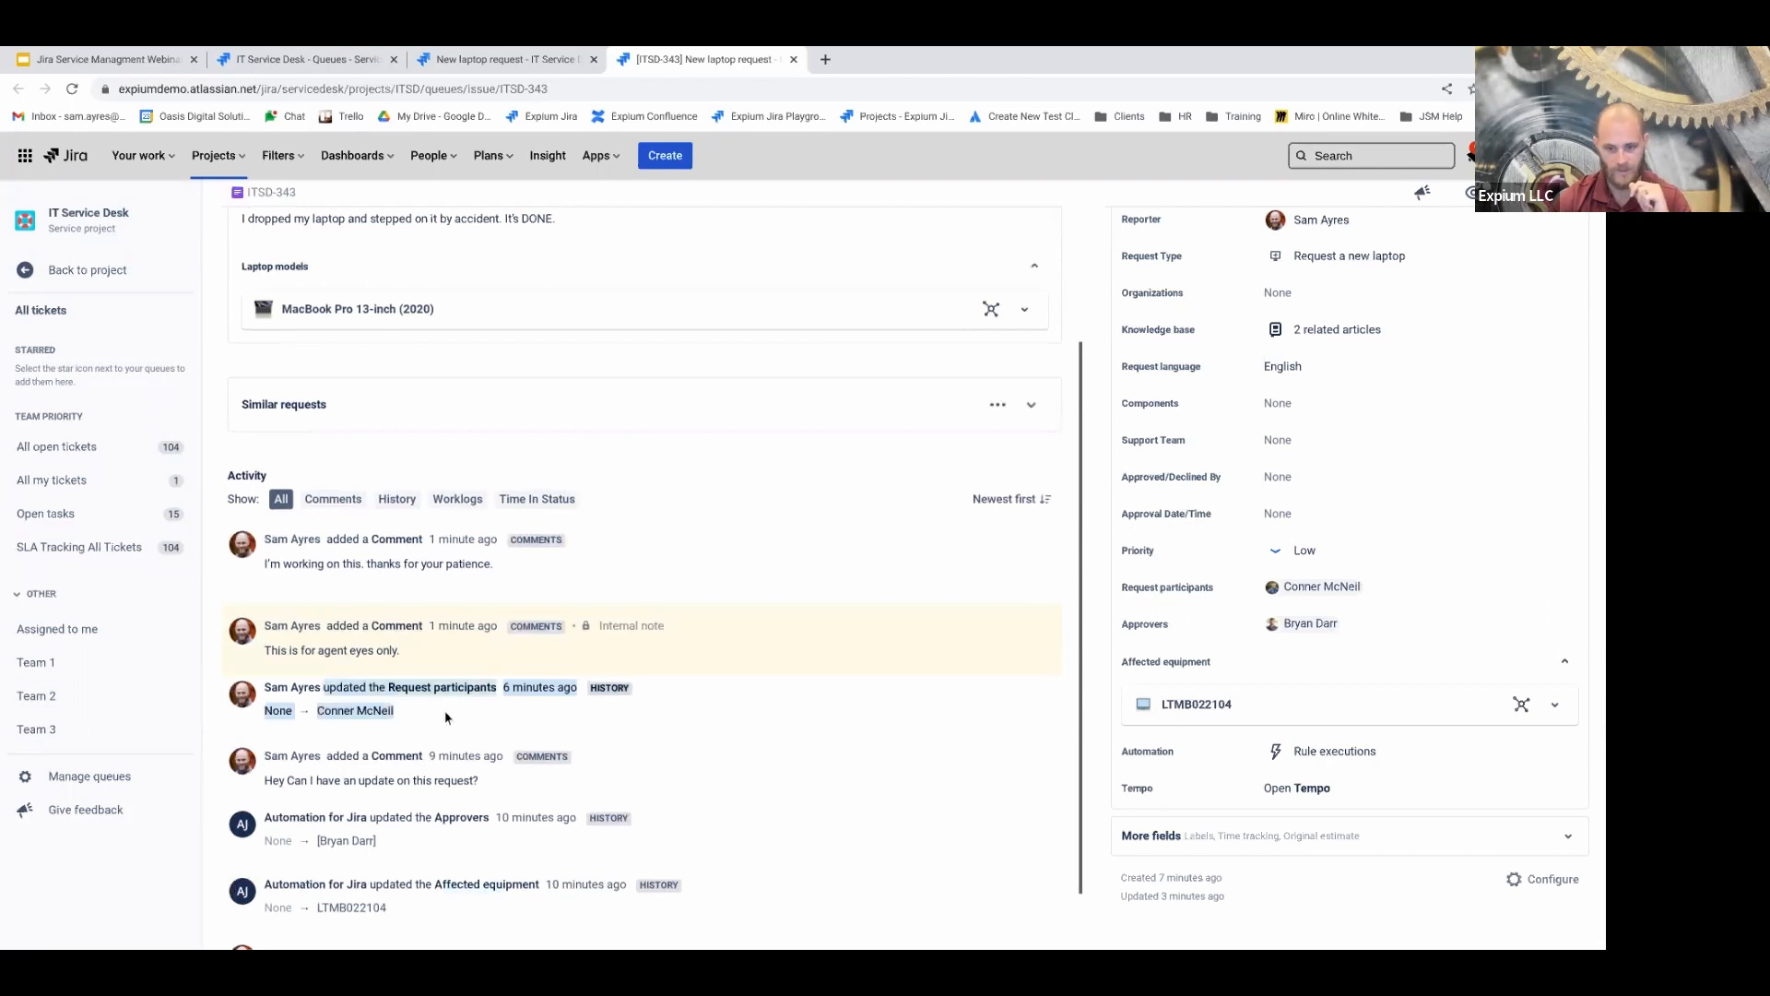
left_click(340, 736)
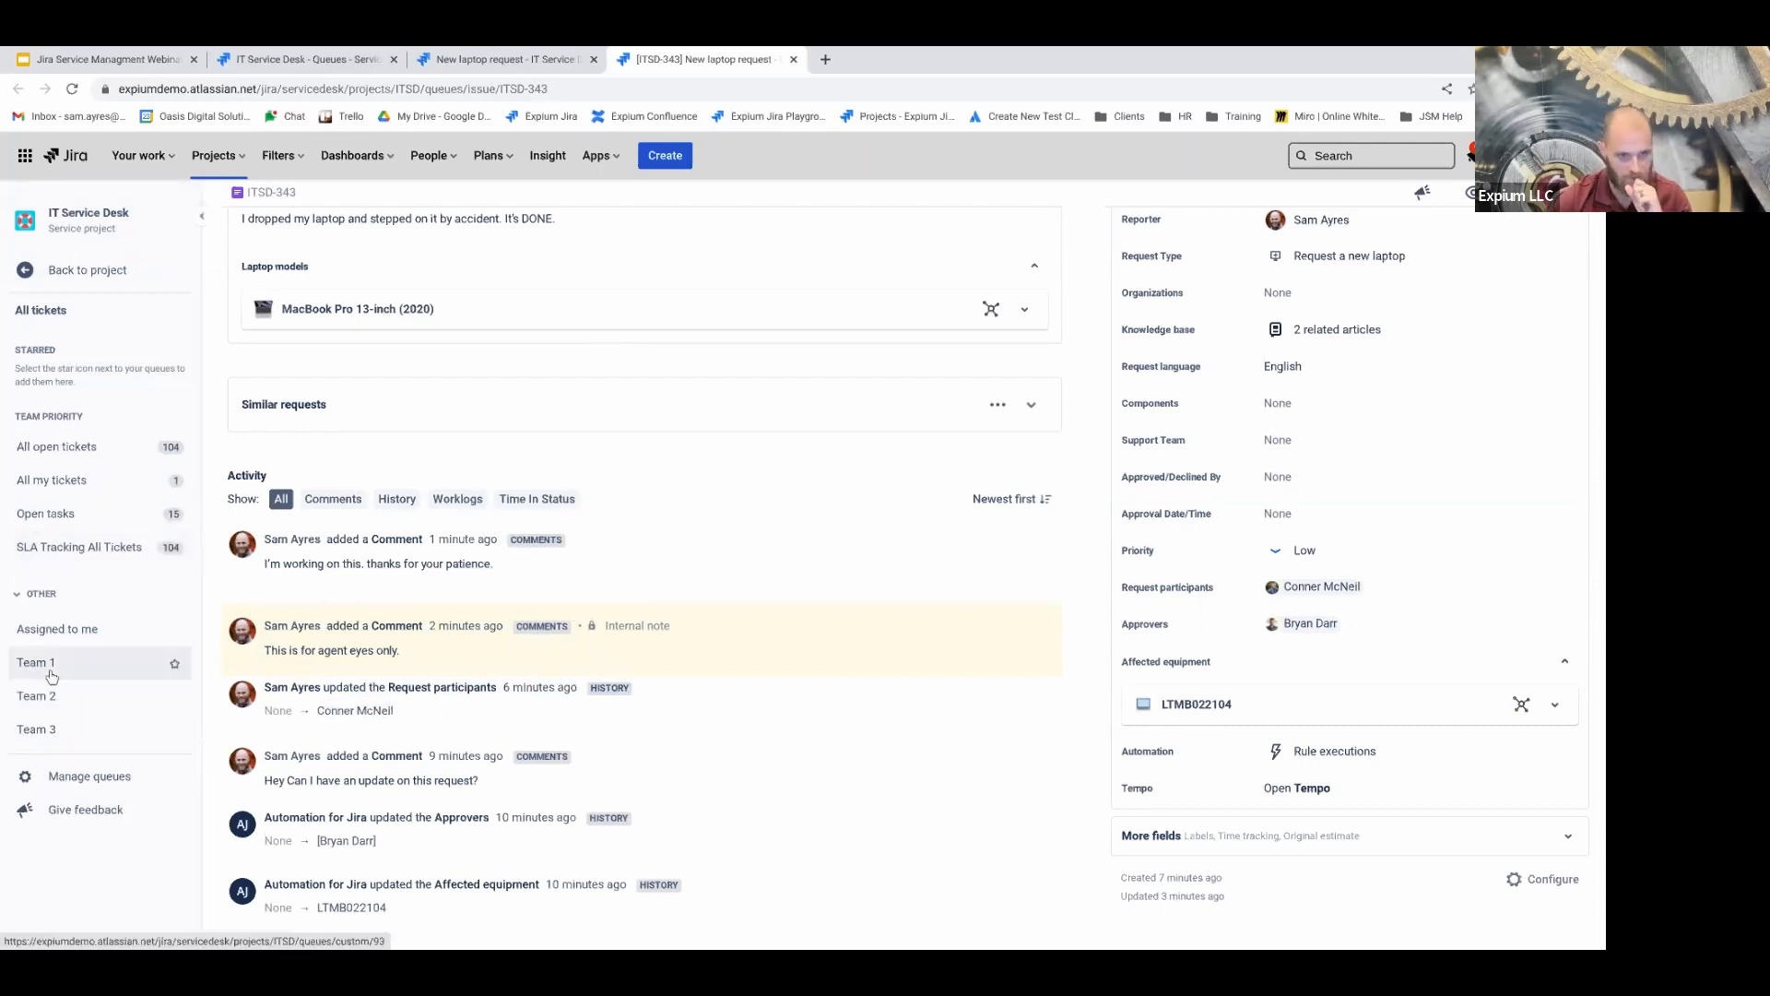
left_click(337, 503)
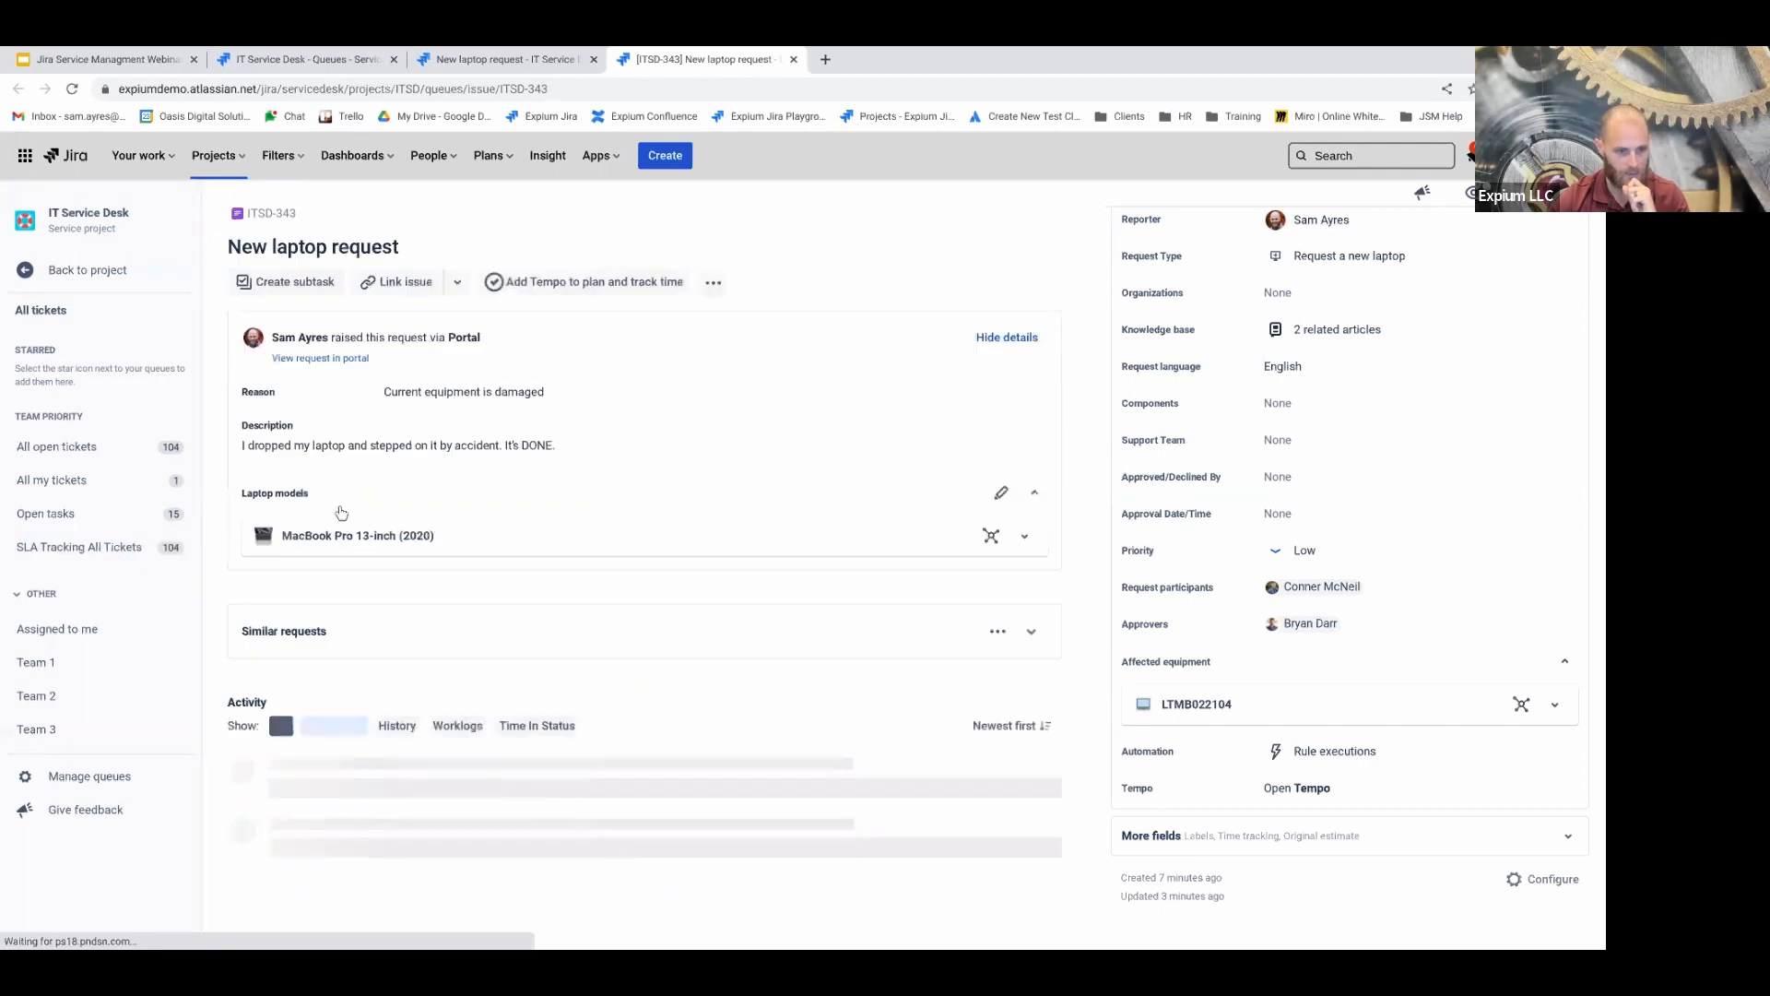
scroll(330, 601, "down", 2)
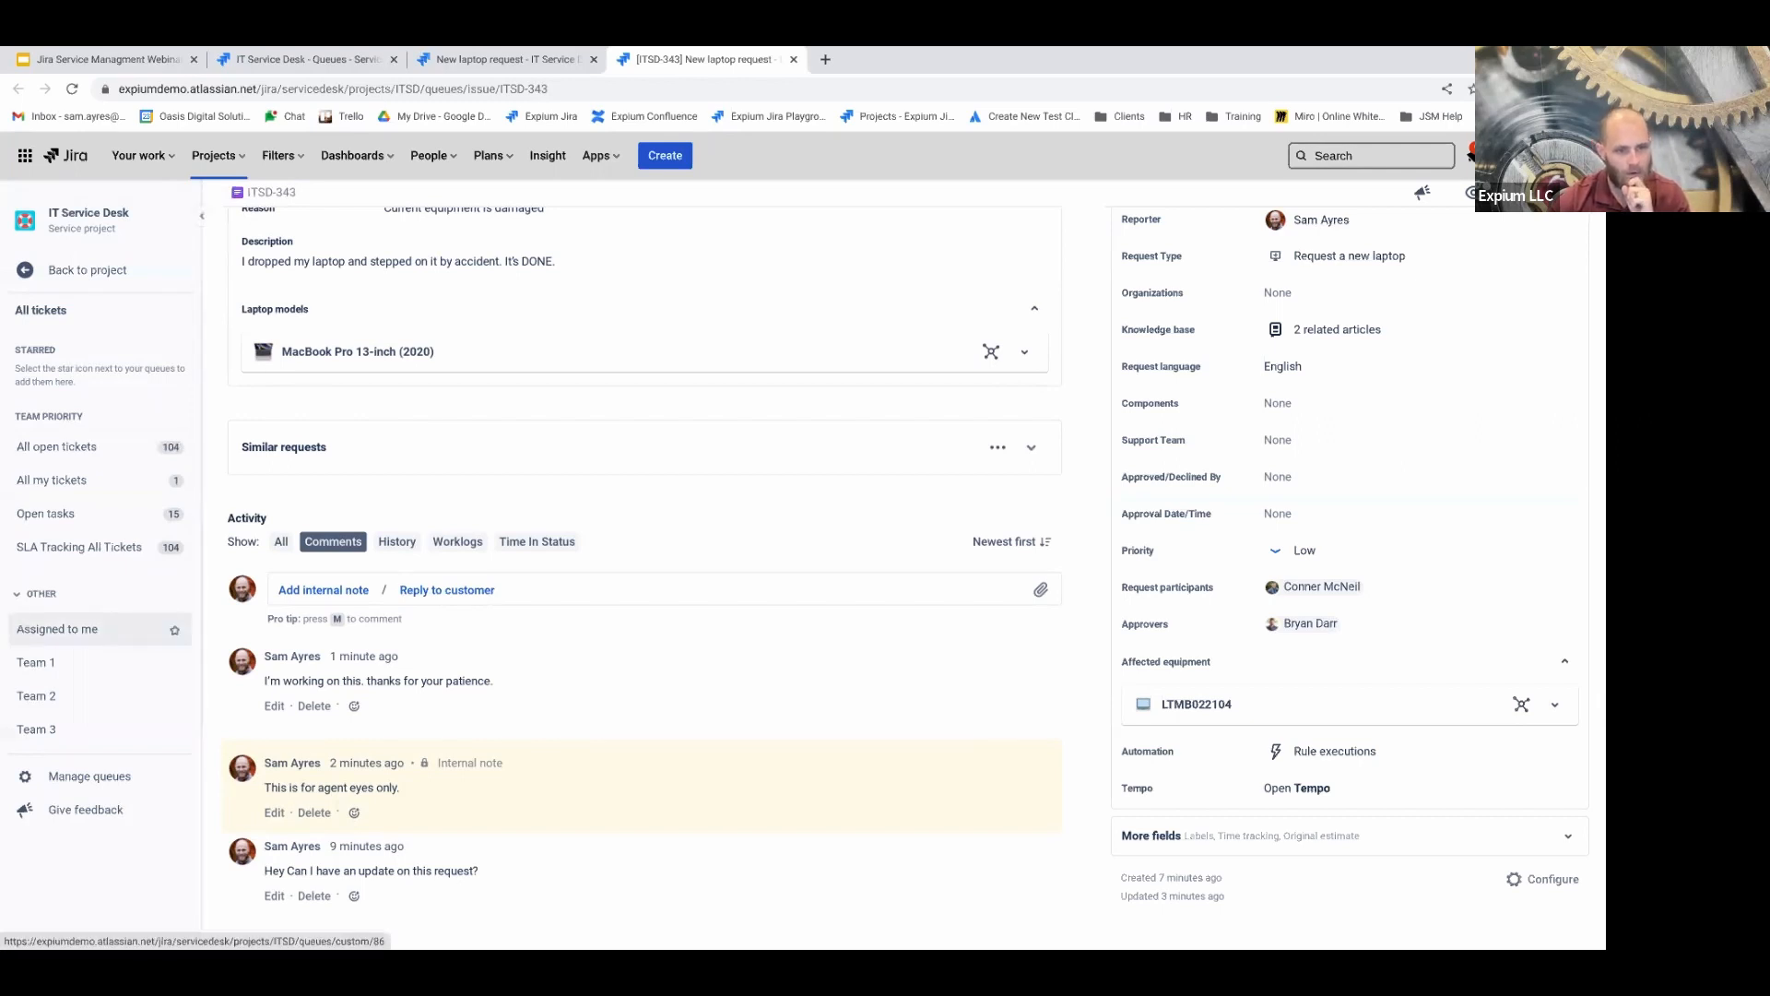
Show ITSD-343's change History in the Activity feed and highlight the latest entries
left_click(396, 542)
scroll(402, 653, "down", 1)
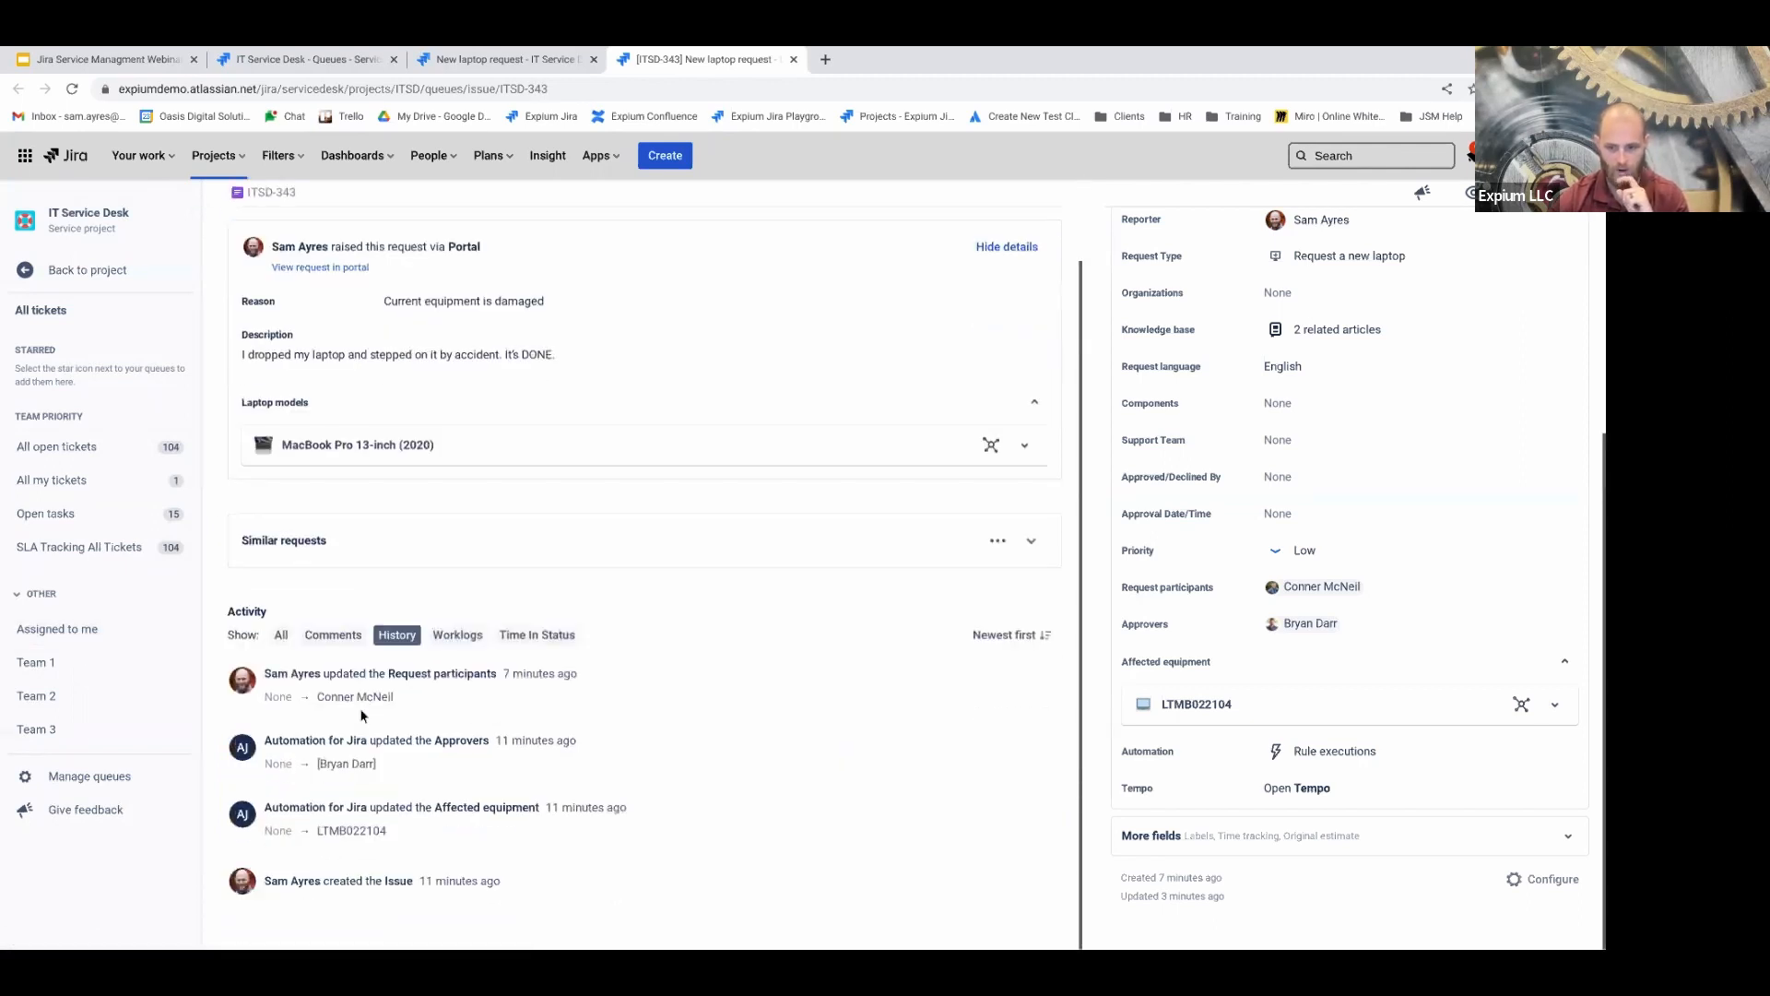
left_click_drag(267, 670, 524, 806)
left_click(444, 940)
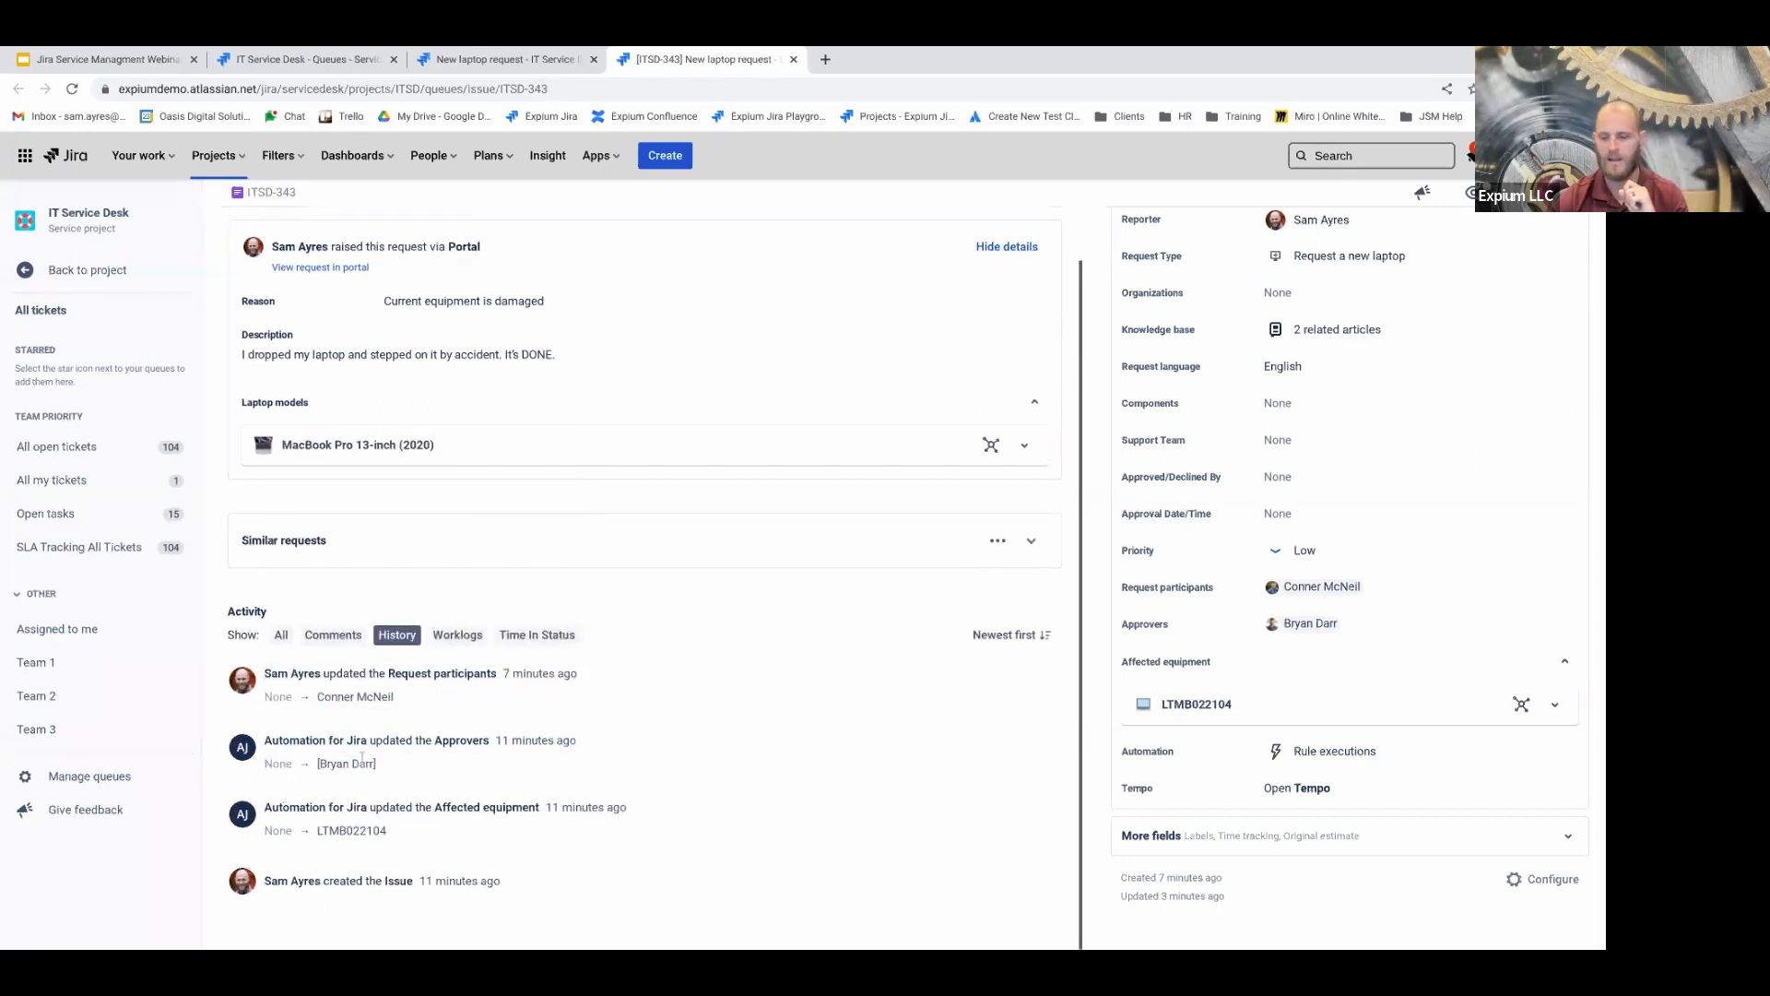
Check the Worklogs view, which shows that no work has been logged
left_click(459, 635)
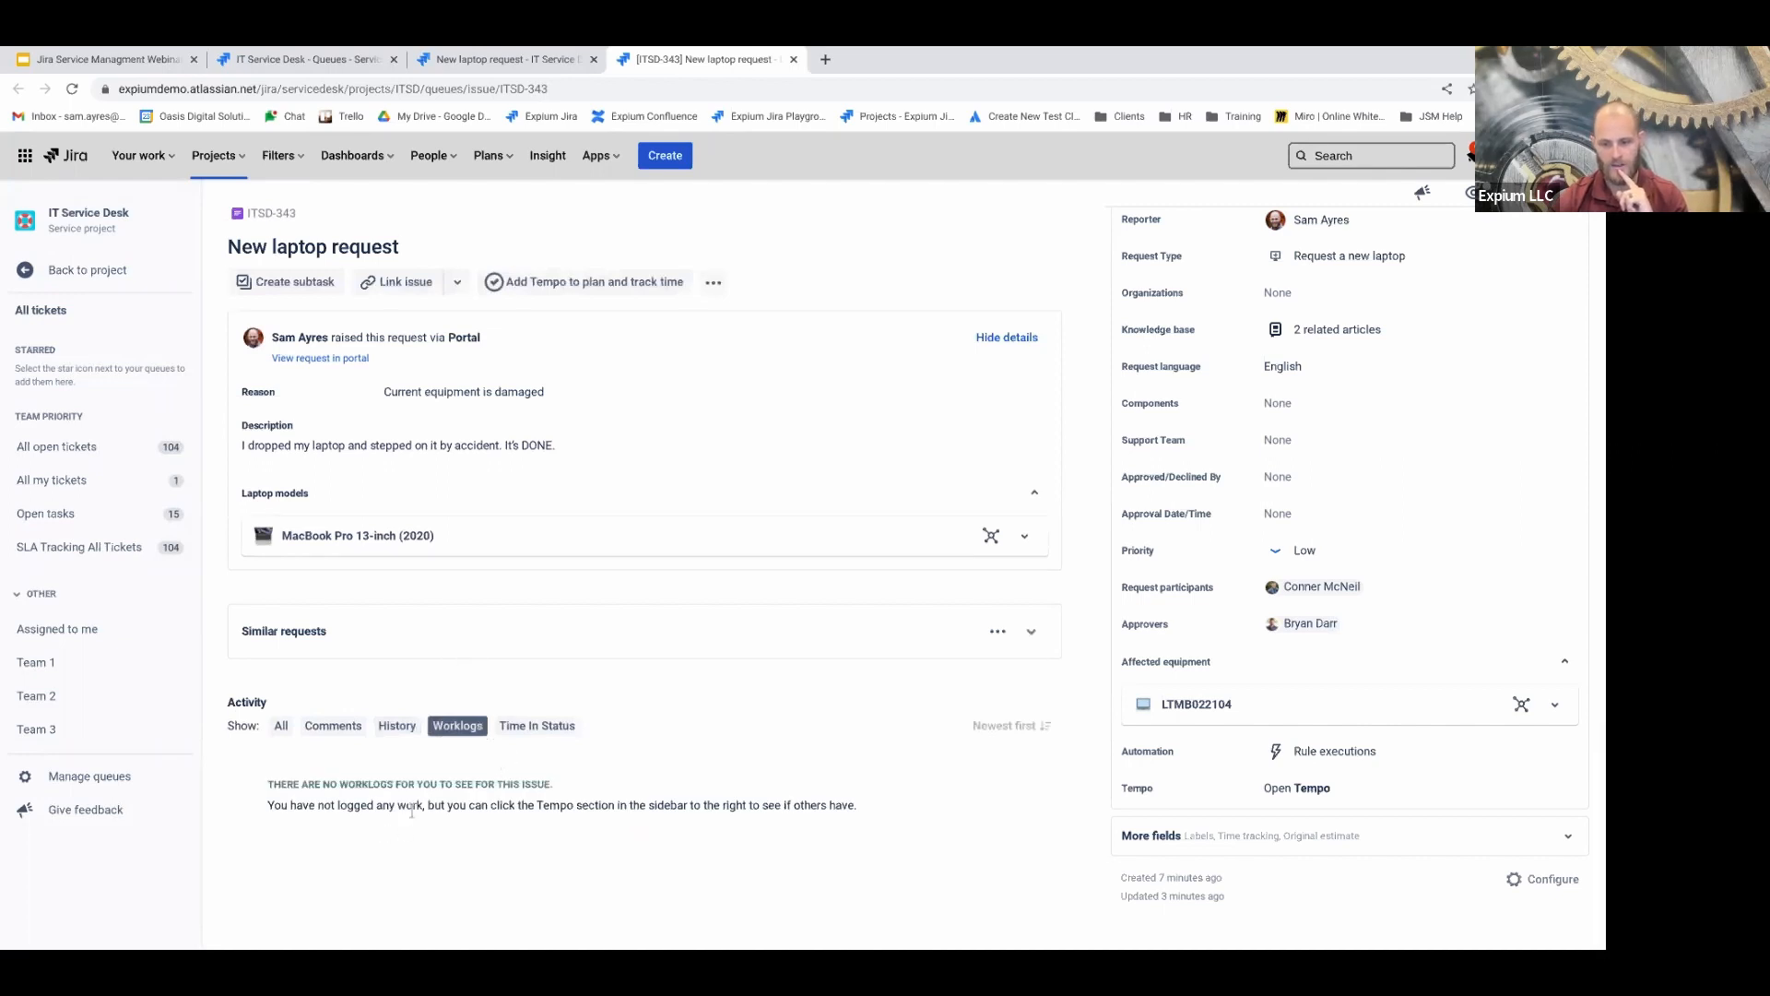
left_click_drag(412, 805, 683, 849)
left_click(580, 816)
triple_click(552, 805)
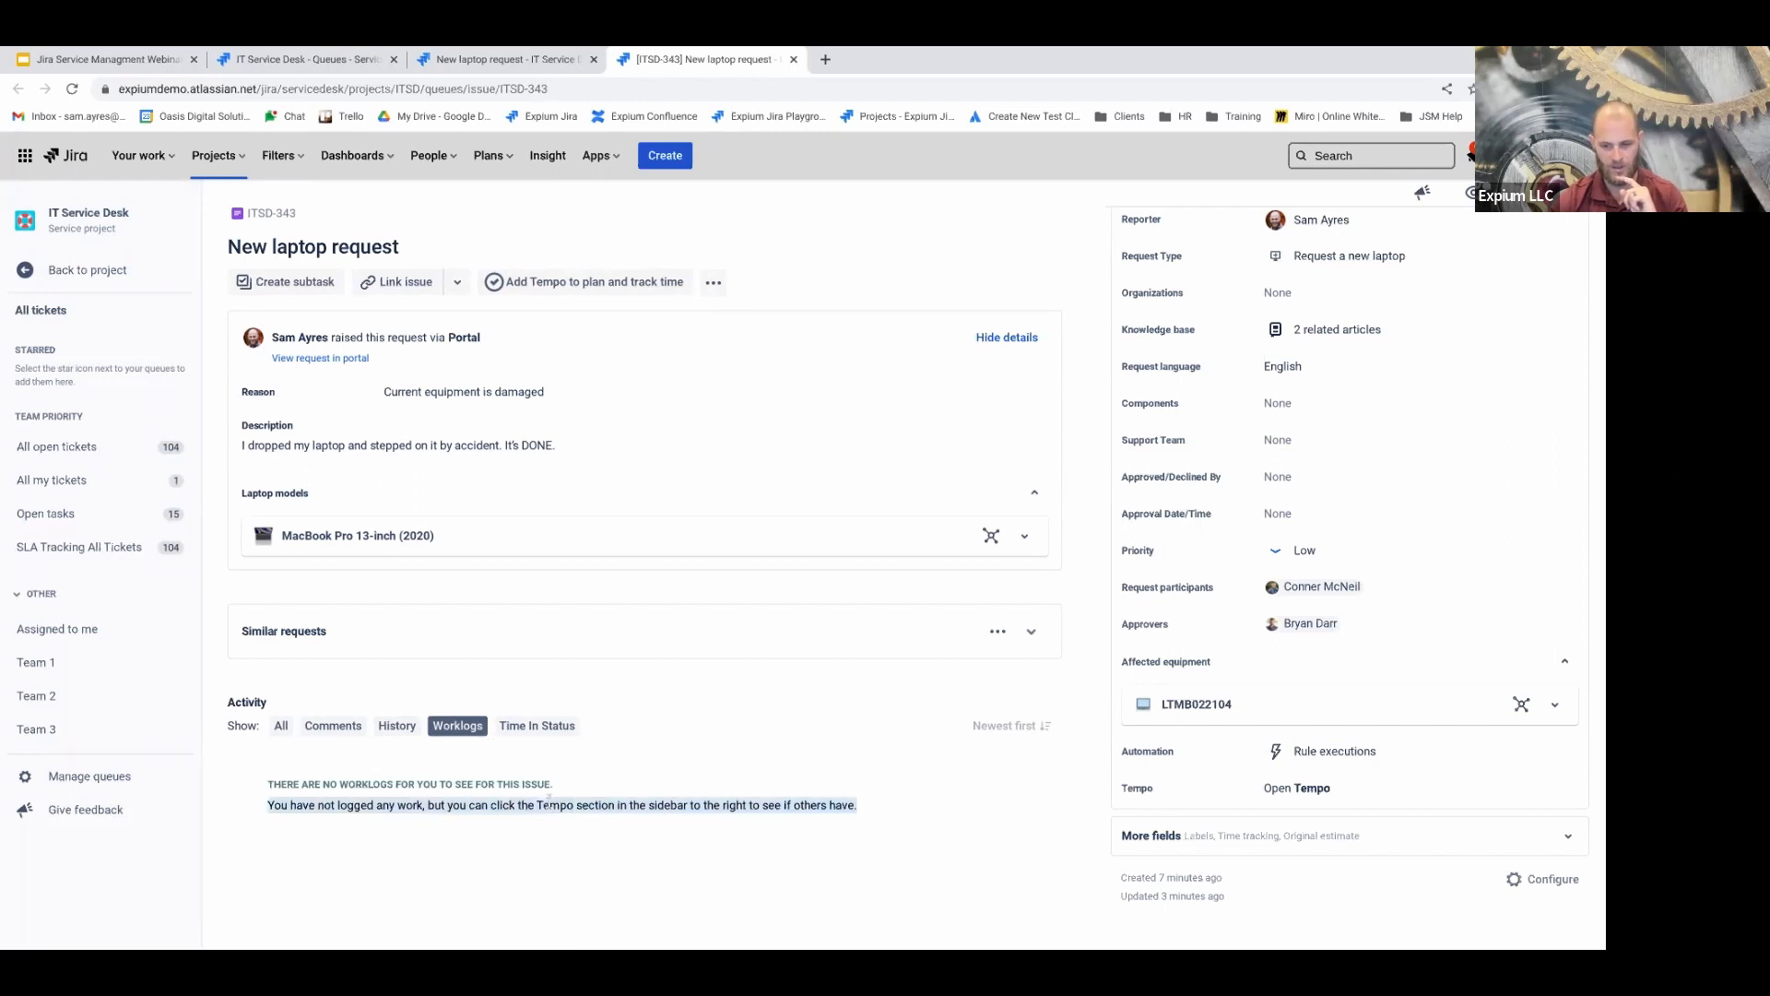
View Time in Status, return to History, and check the Waiting for approval transitions without changing status
left_click(539, 728)
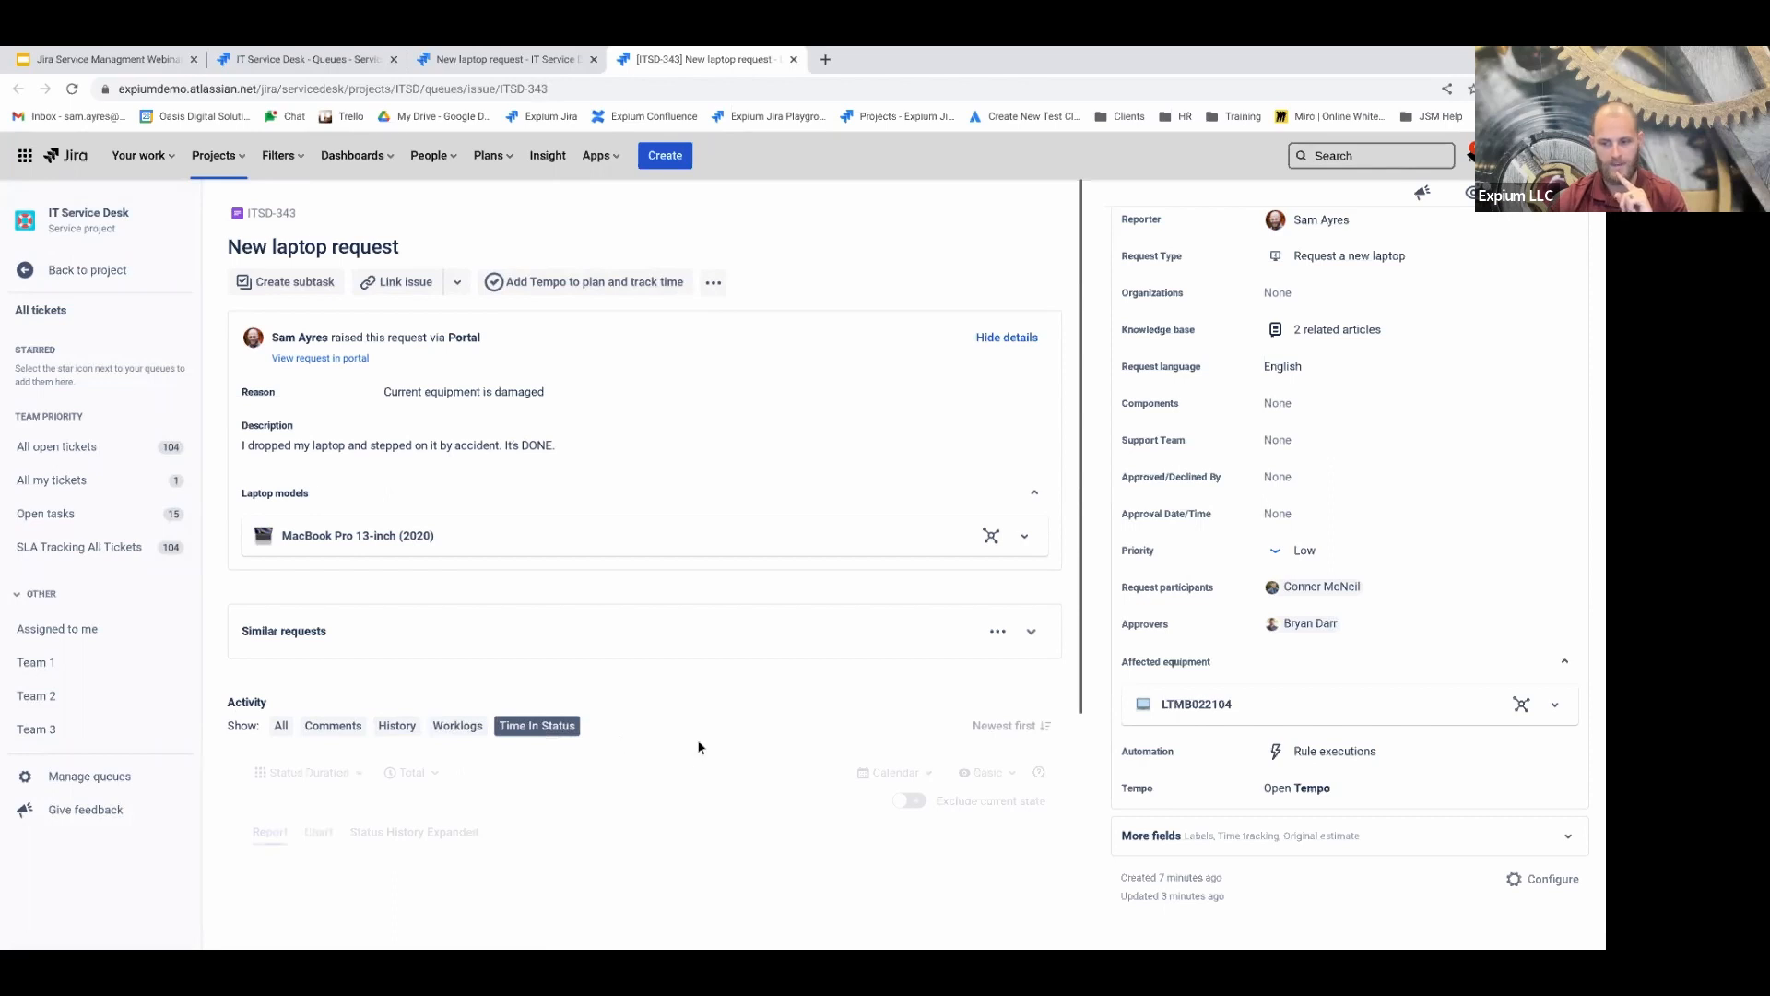
scroll(672, 754, "down", 2)
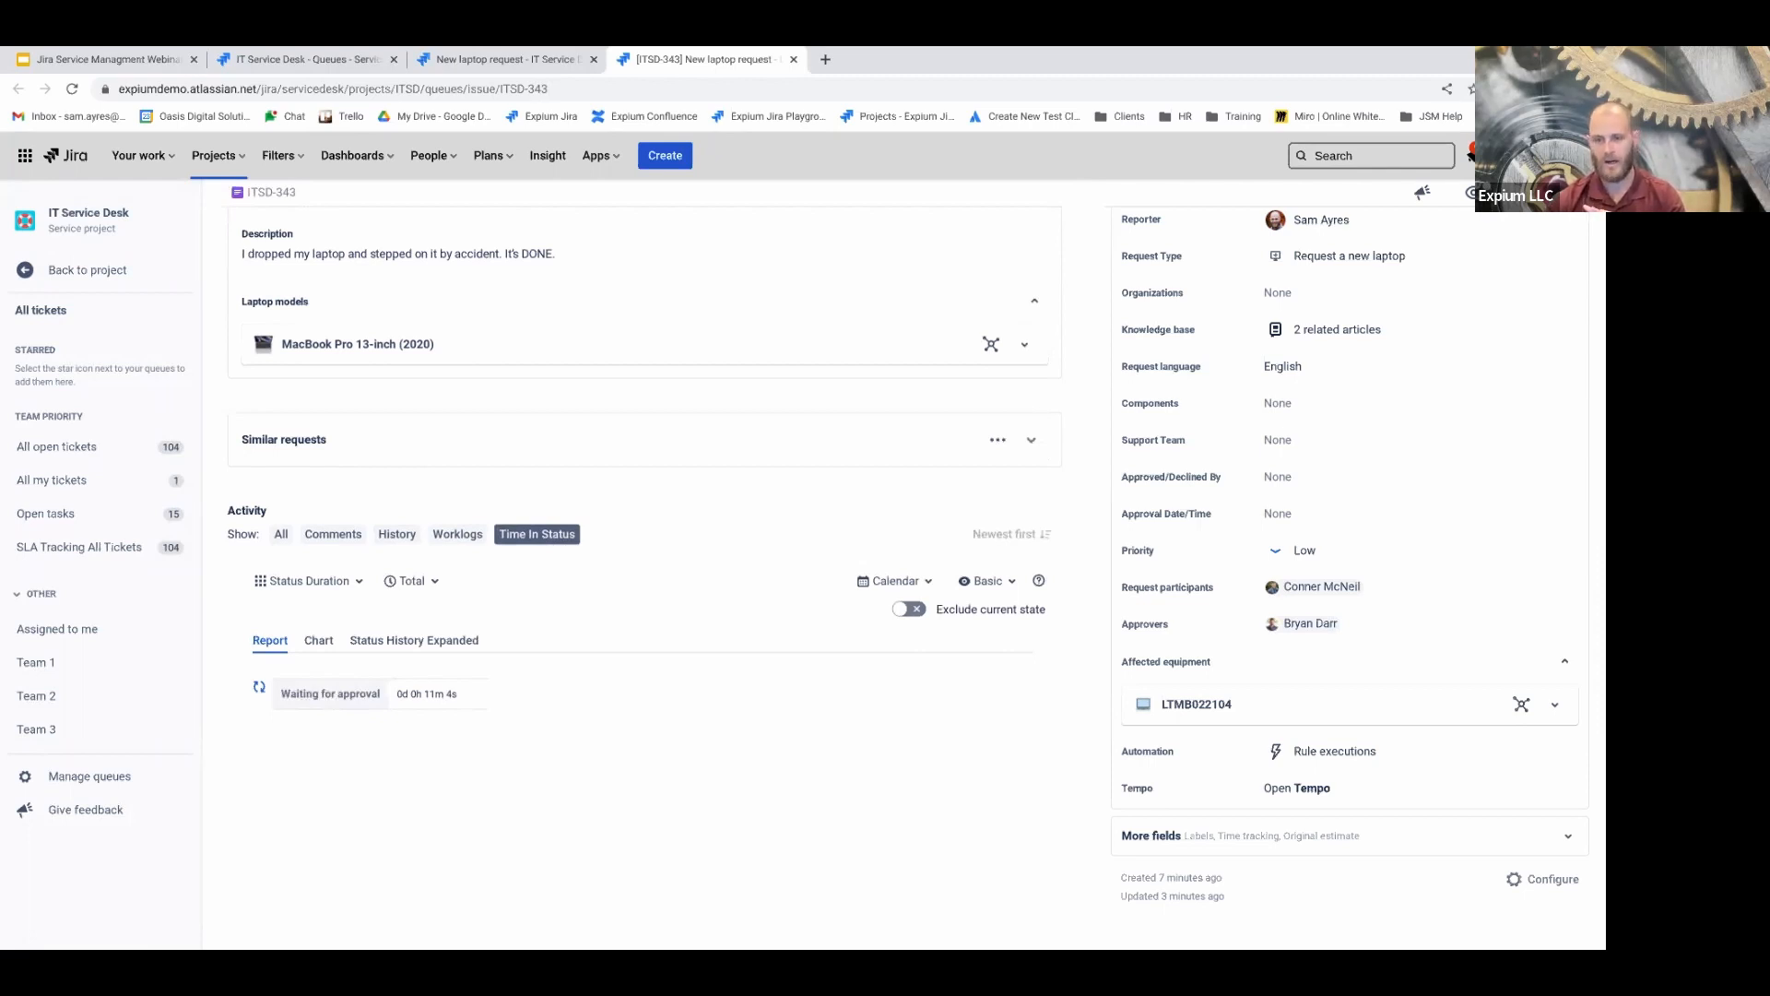
left_click(396, 534)
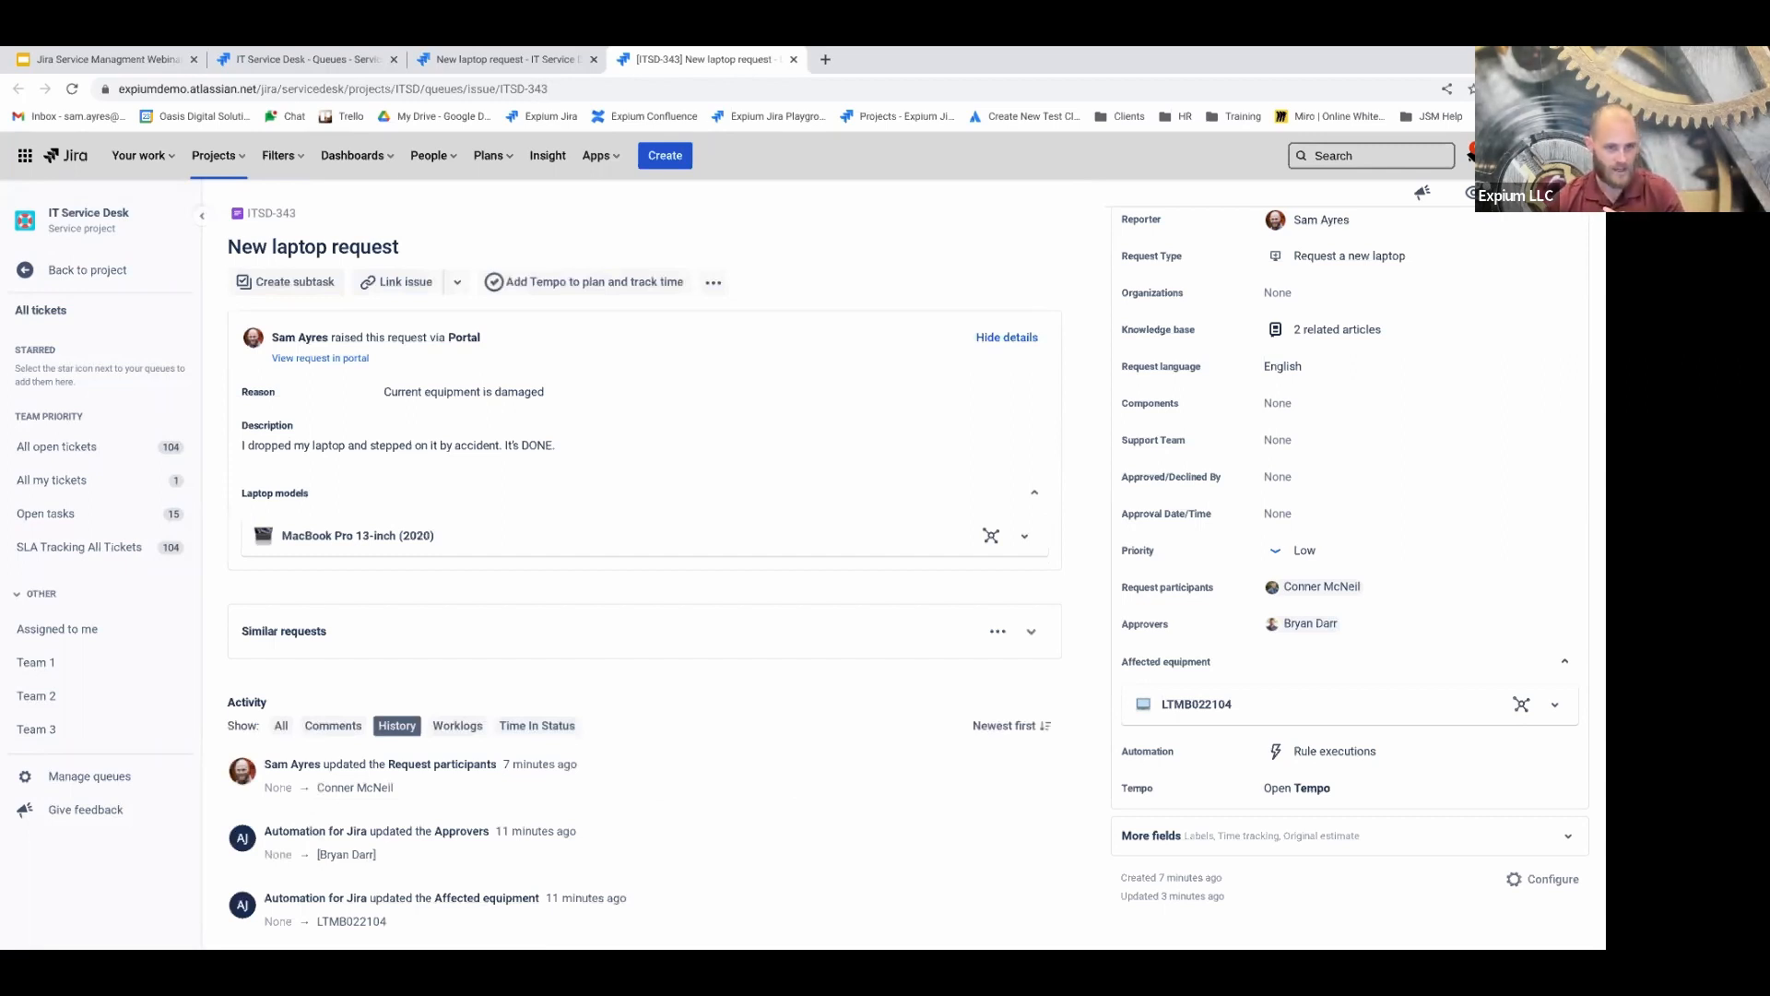
scroll(1170, 468, "up", 5)
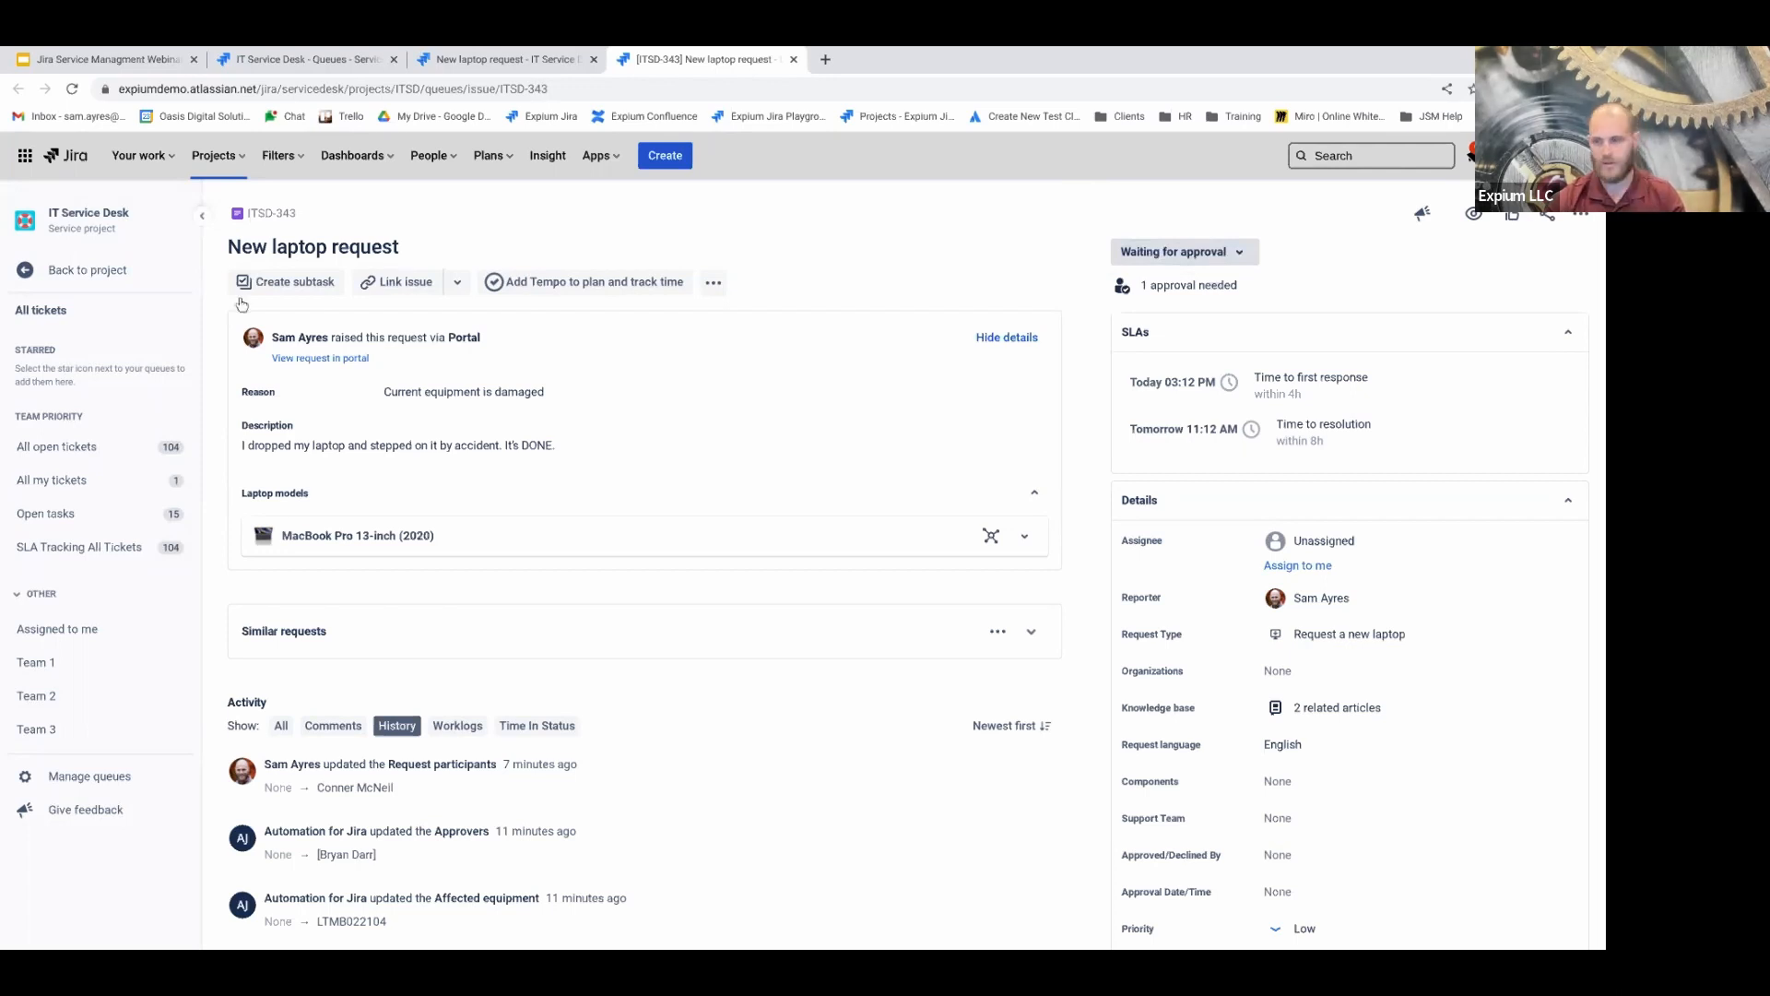
left_click(1199, 253)
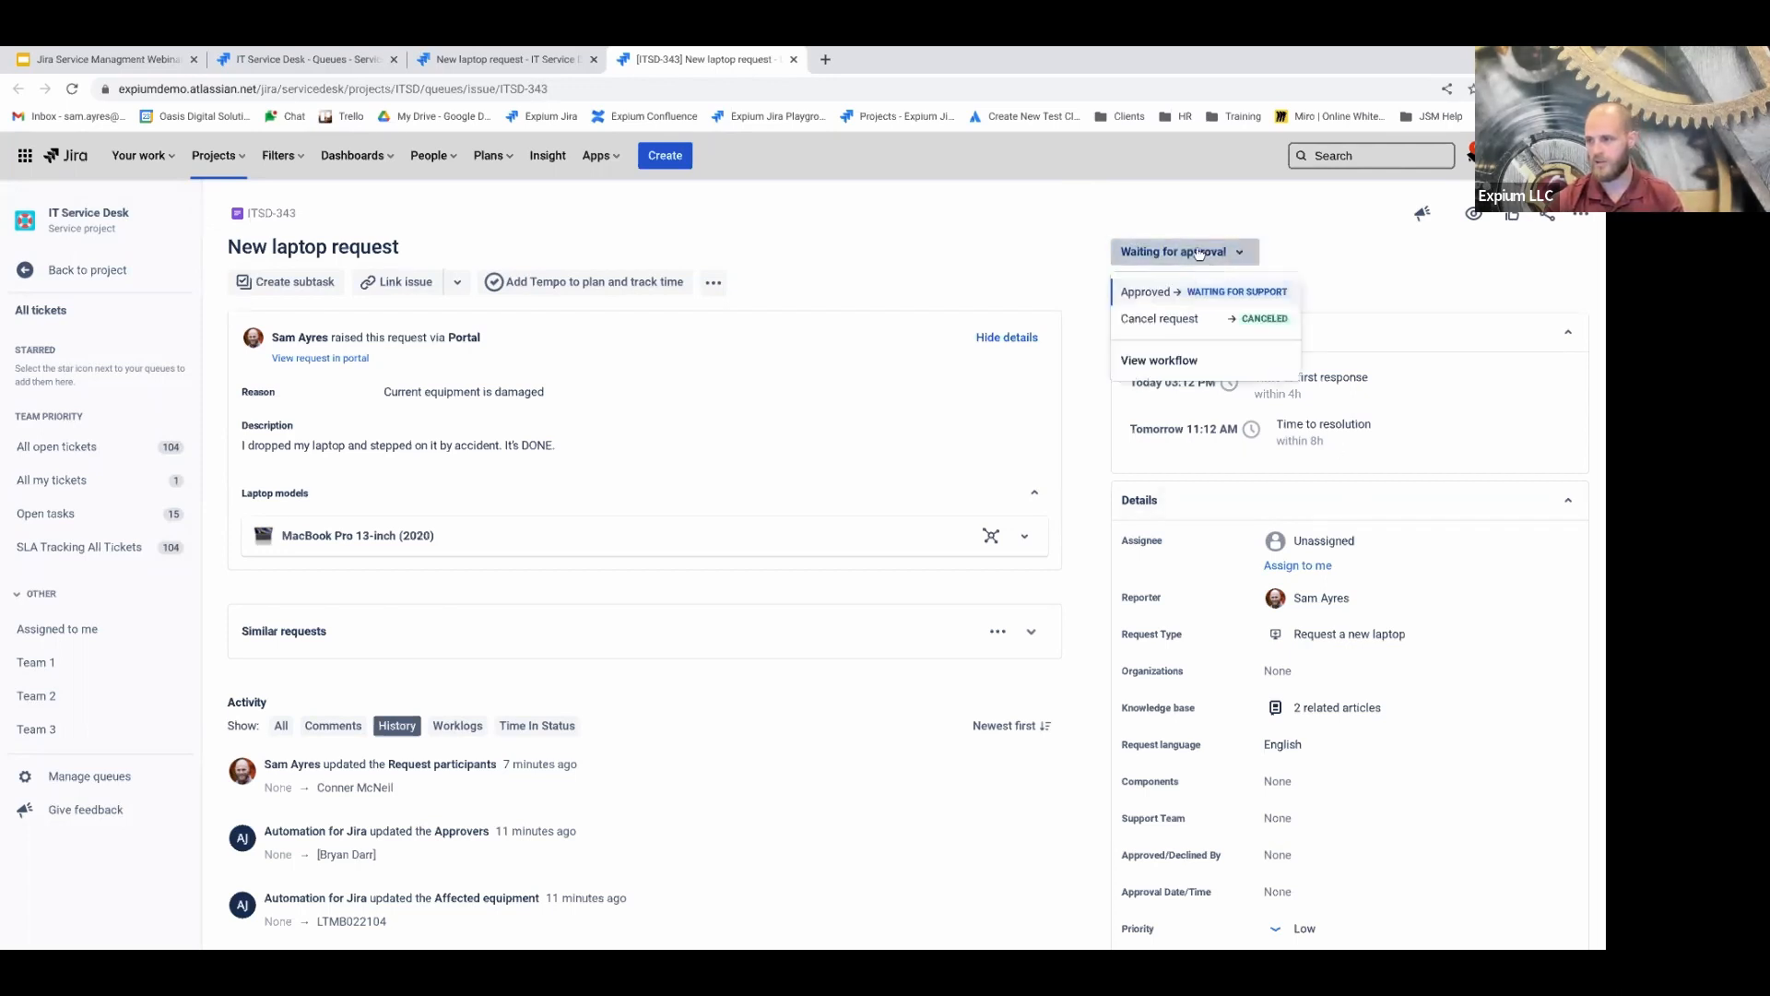
left_click(1178, 223)
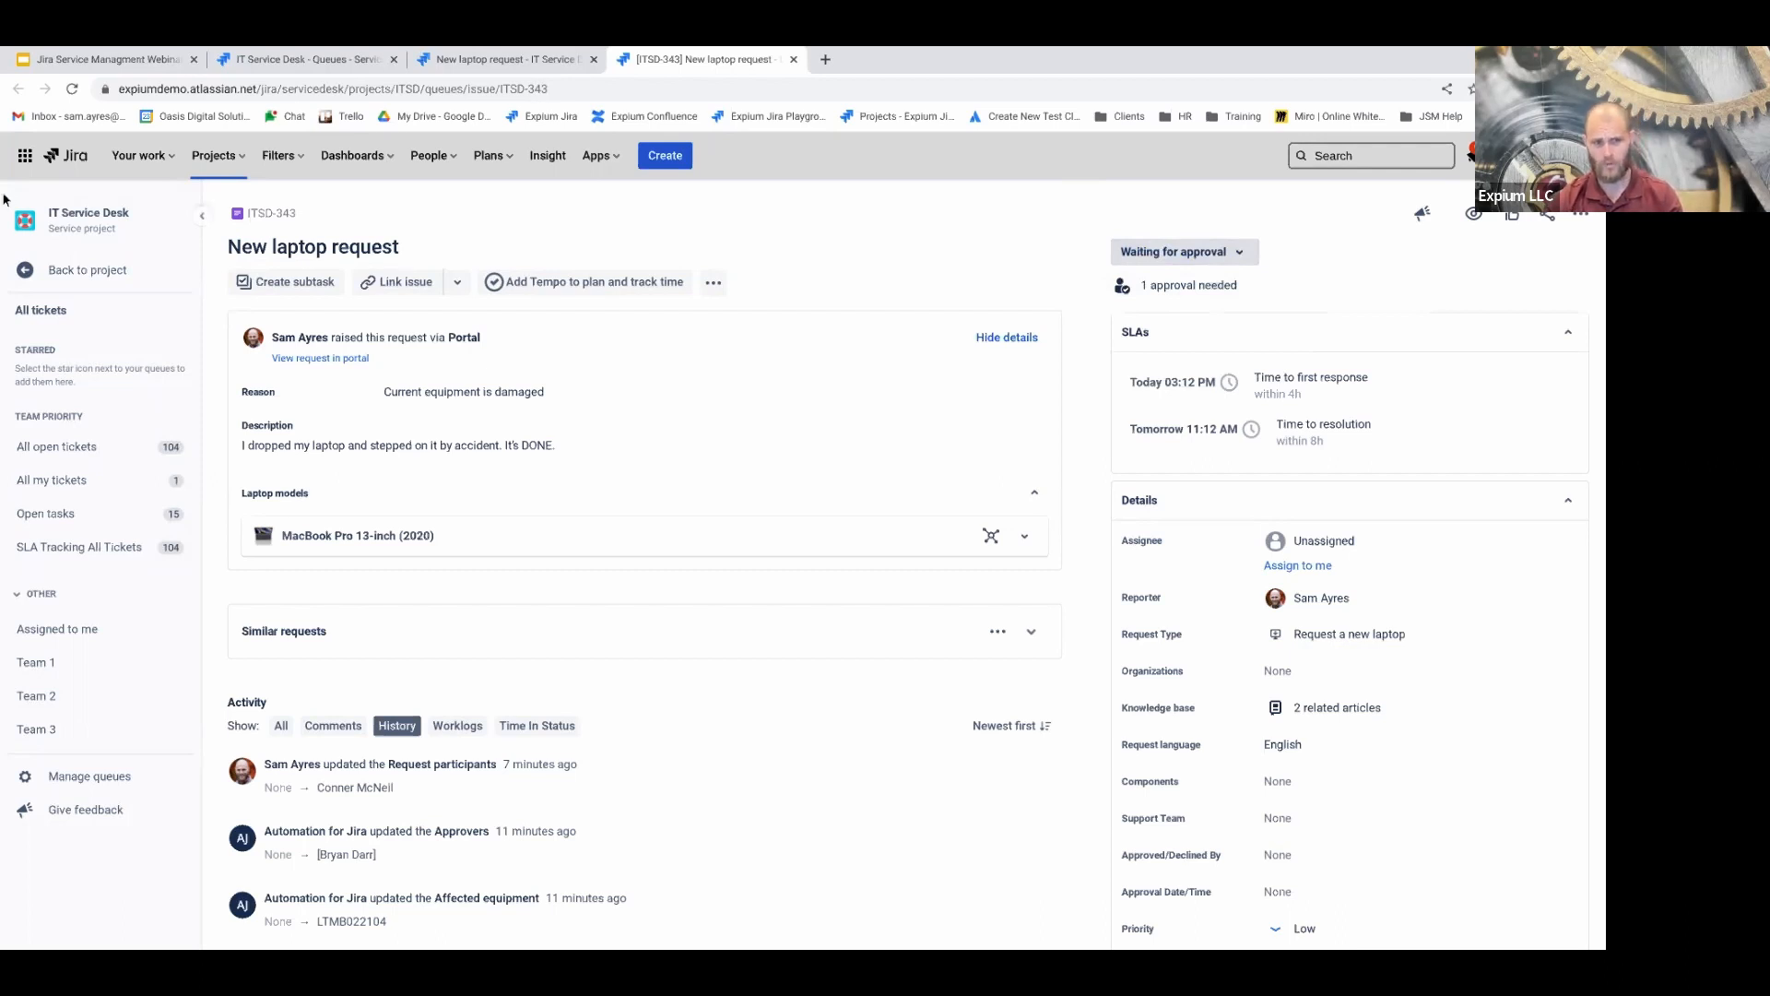
Review the existing approver listed under '1 approval needed'
left_click(1204, 287)
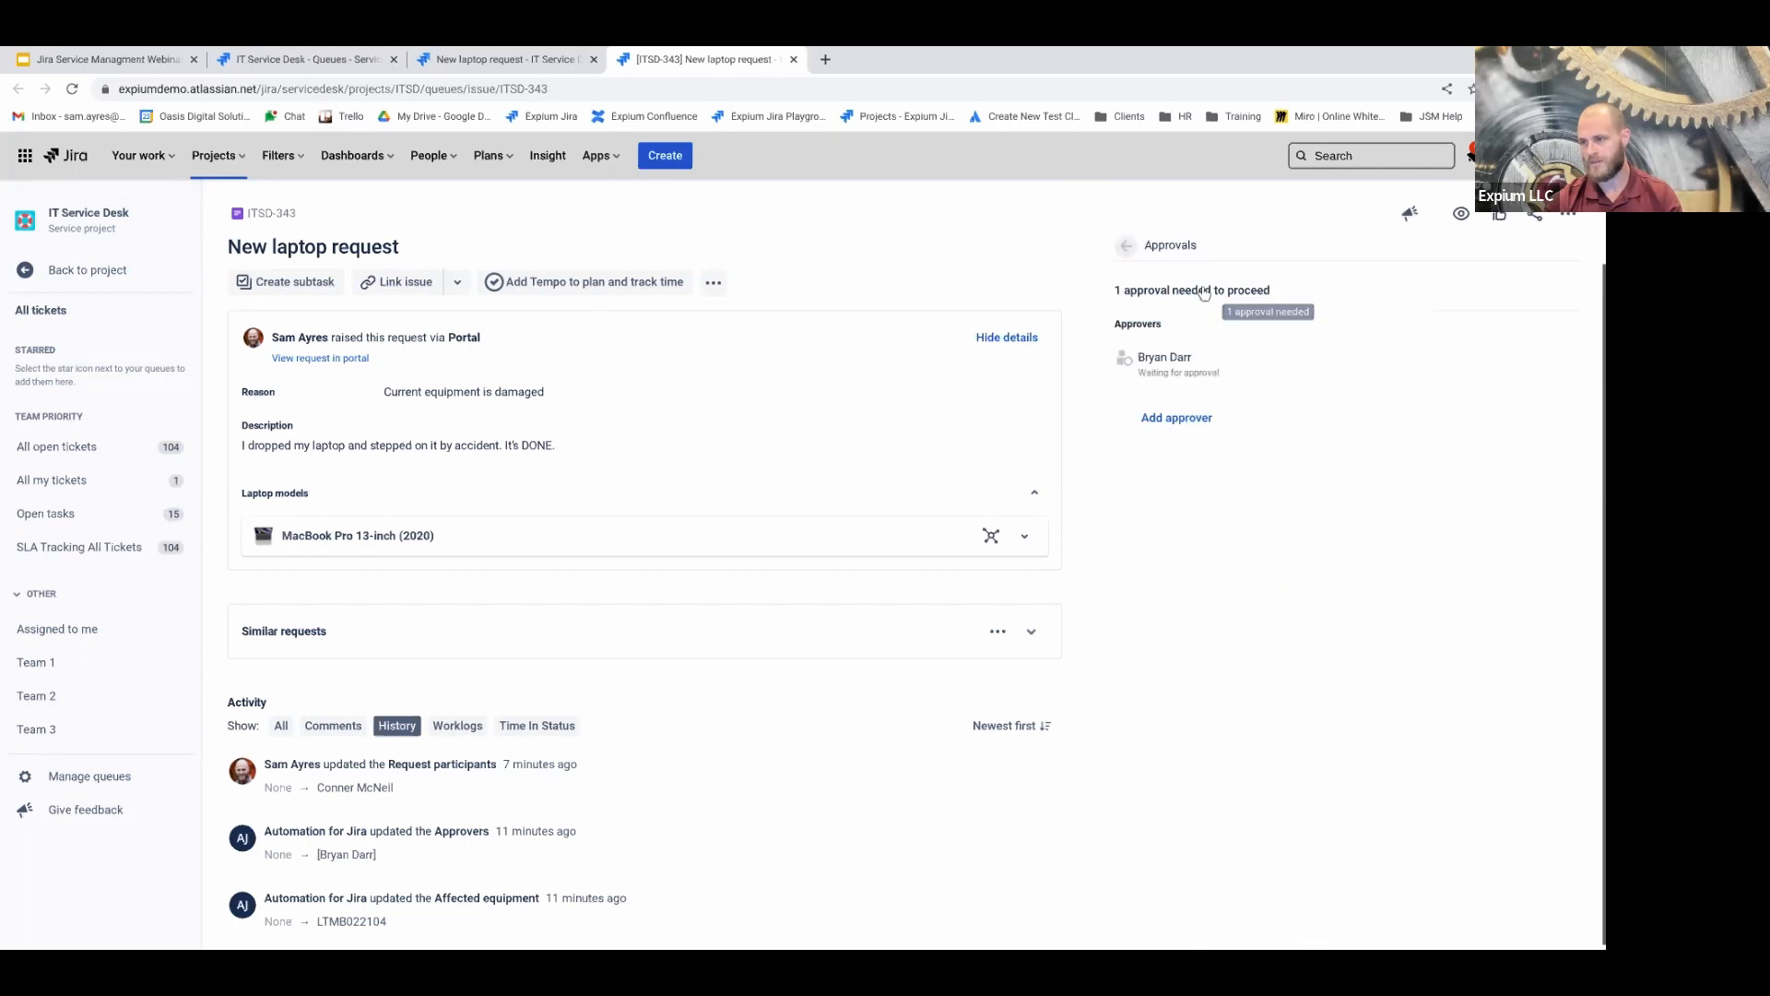
left_click(1140, 363)
left_click_drag(1172, 346, 1213, 359)
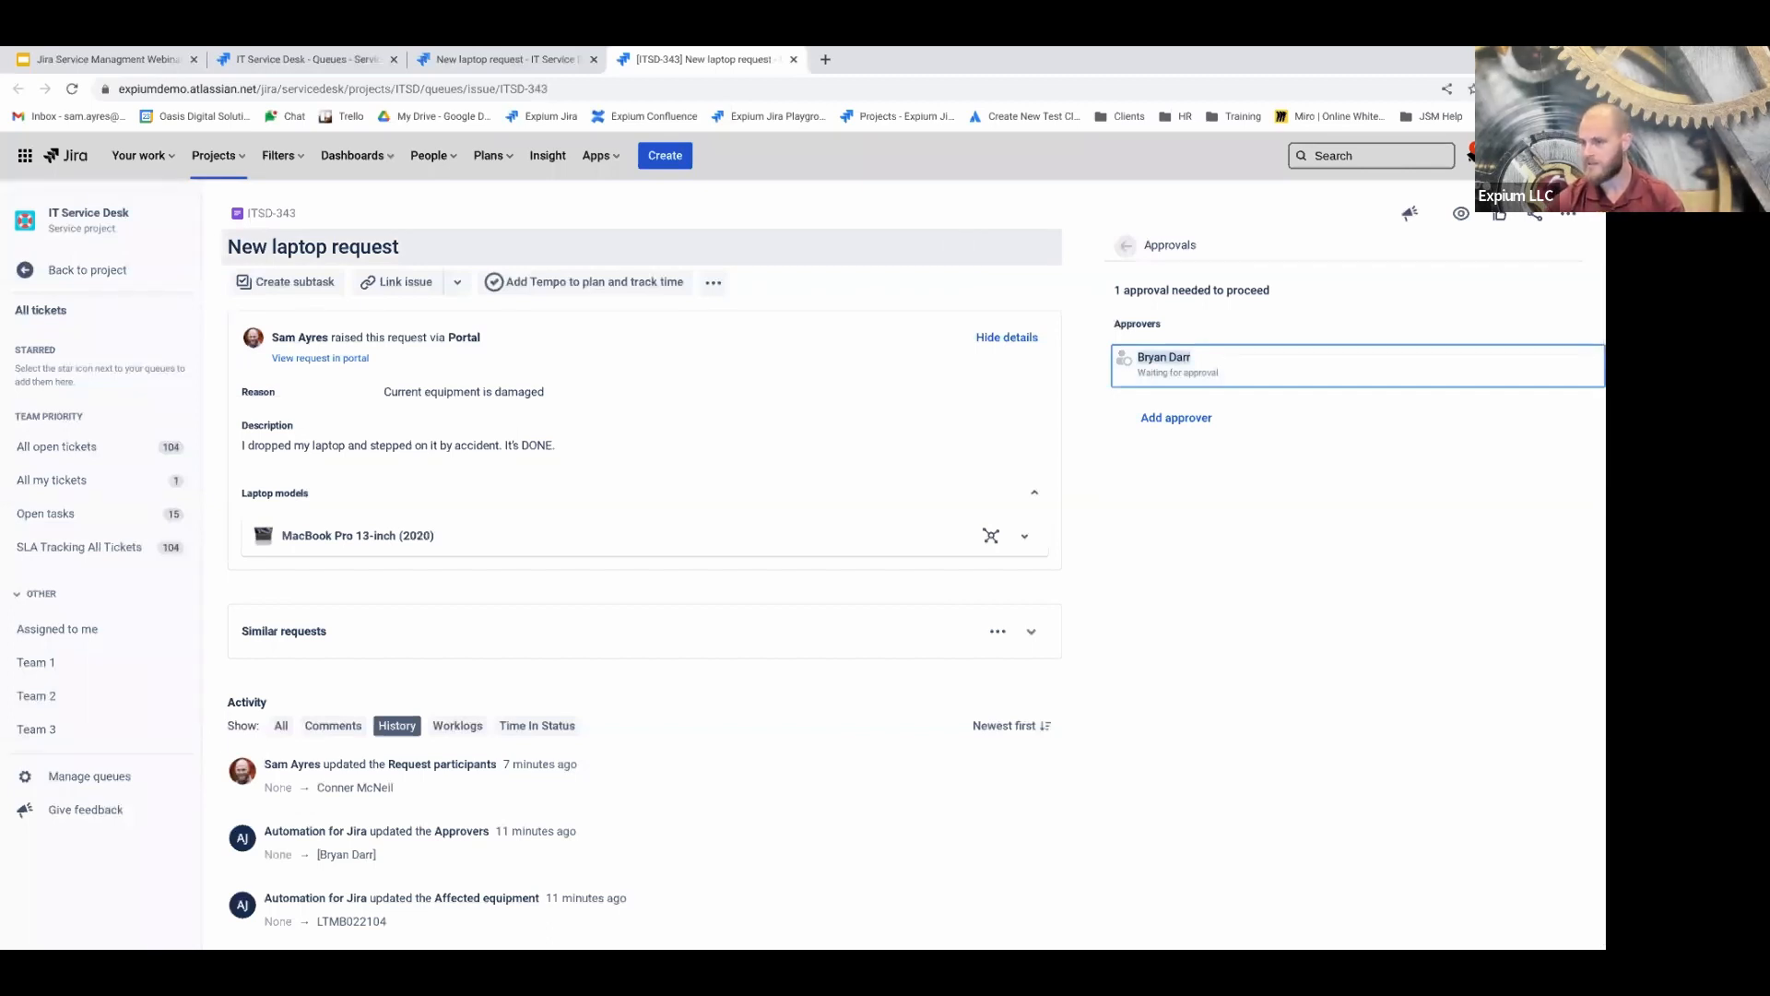
left_click(1199, 244)
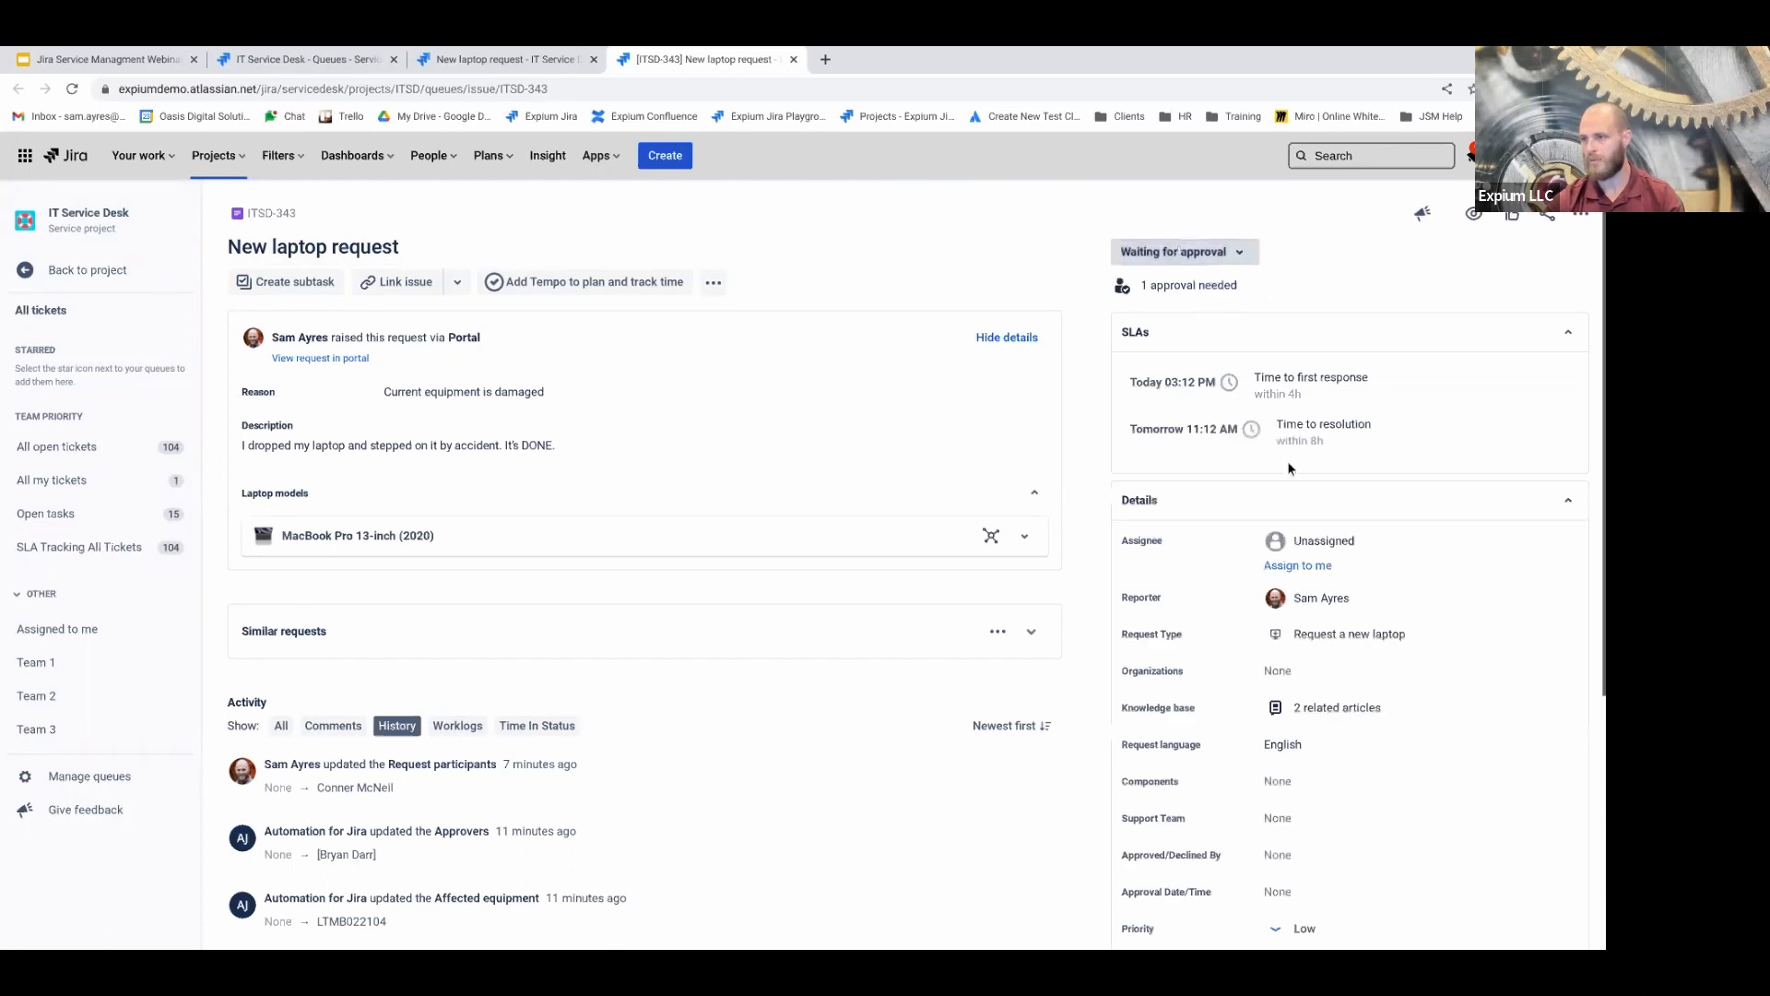
Add the ticket's reporter as a second approver, searching by the reporter's name
left_click(1203, 287)
left_click(1160, 420)
left_click(1160, 425)
left_click(1173, 483)
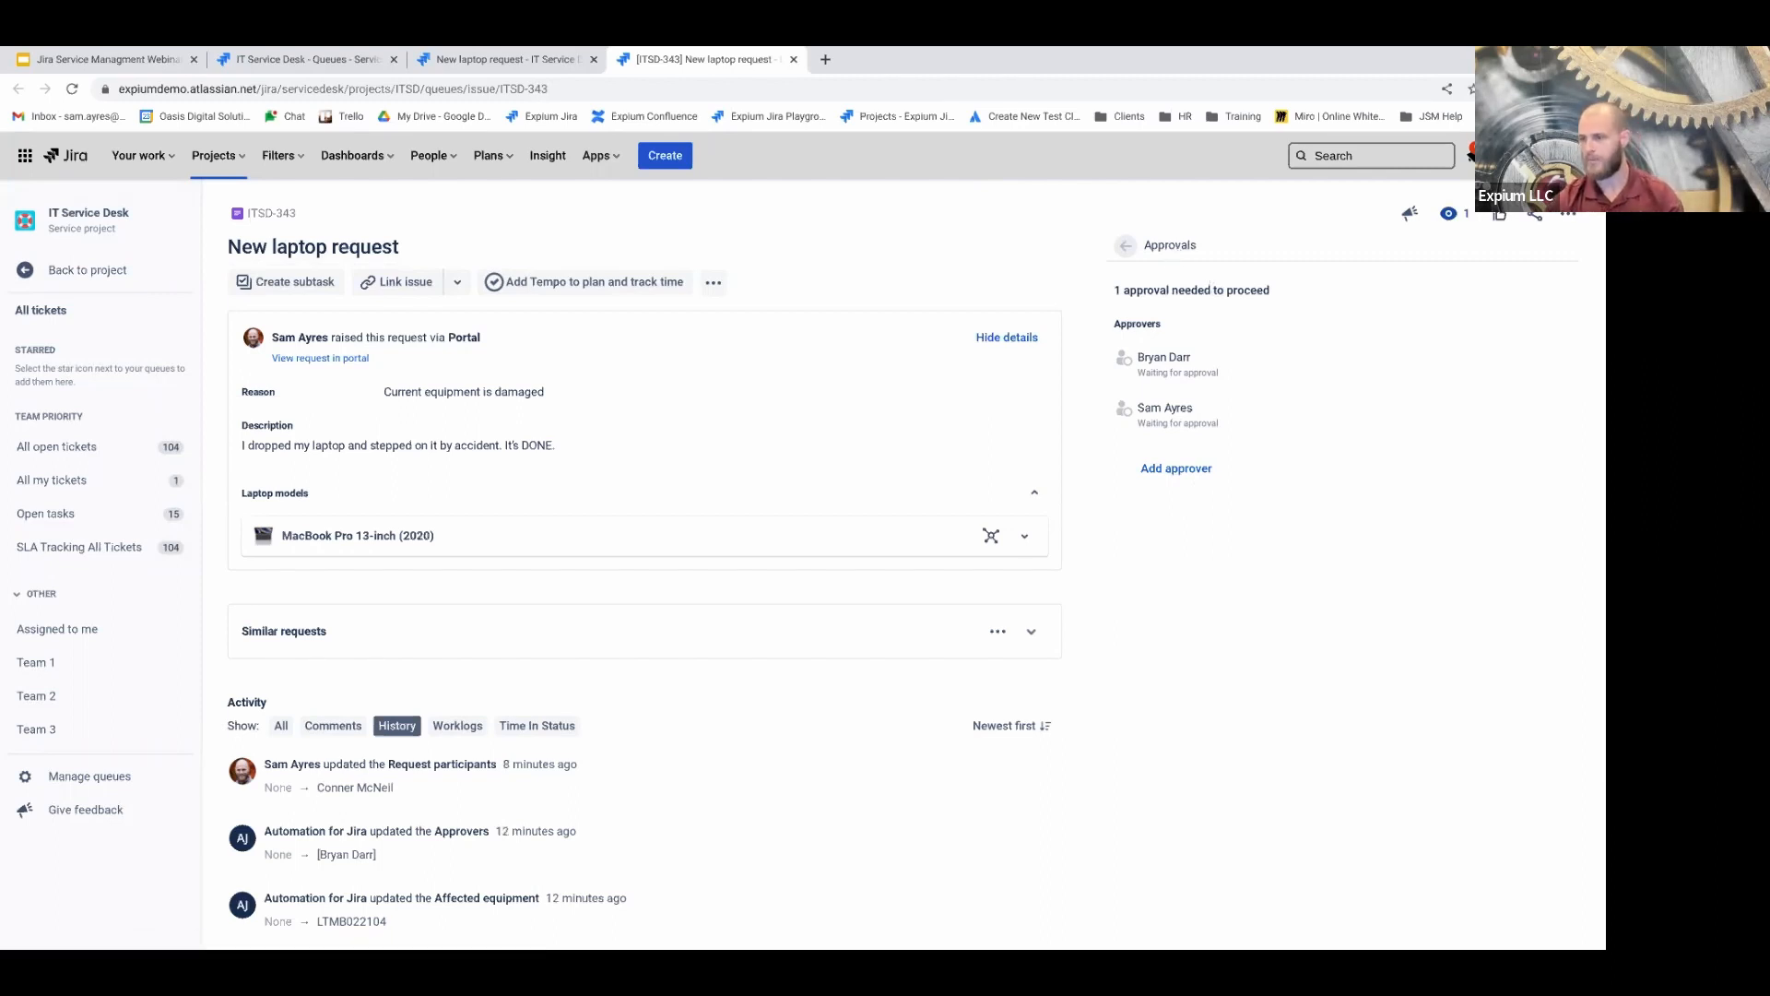
Approve the laptop request so ITSD-343 moves to Waiting for support, and list its transitions
left_click(1168, 251)
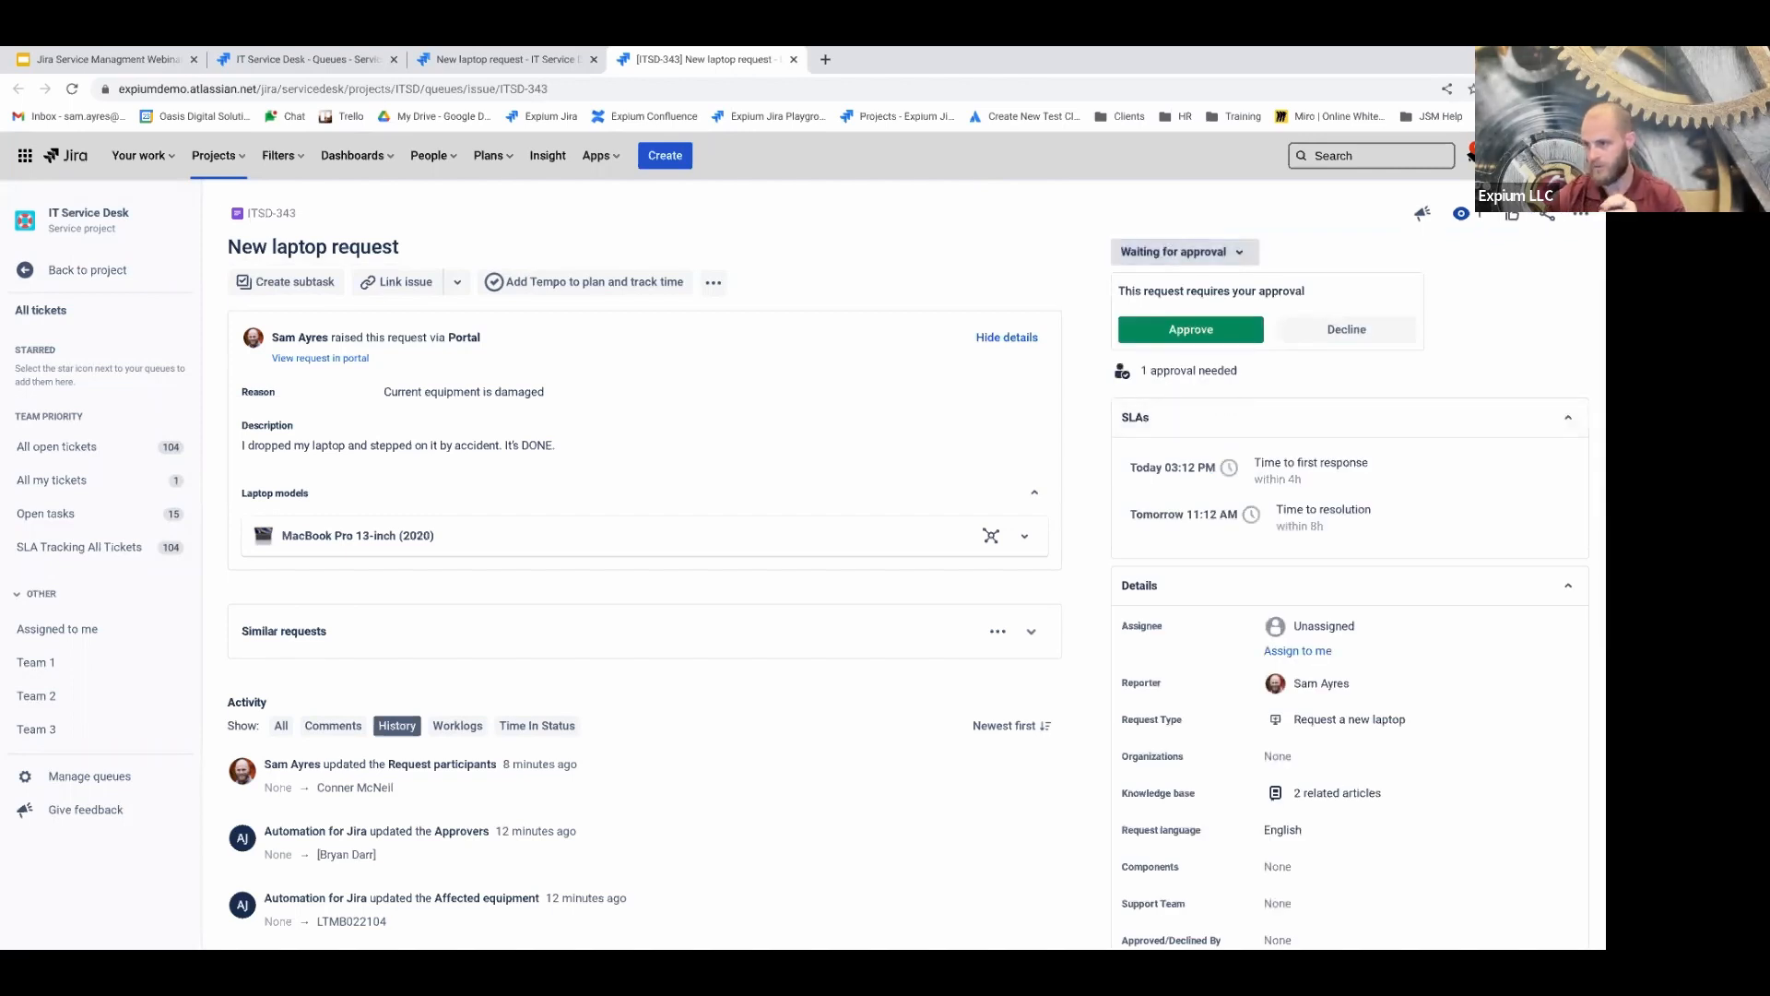
left_click(1159, 330)
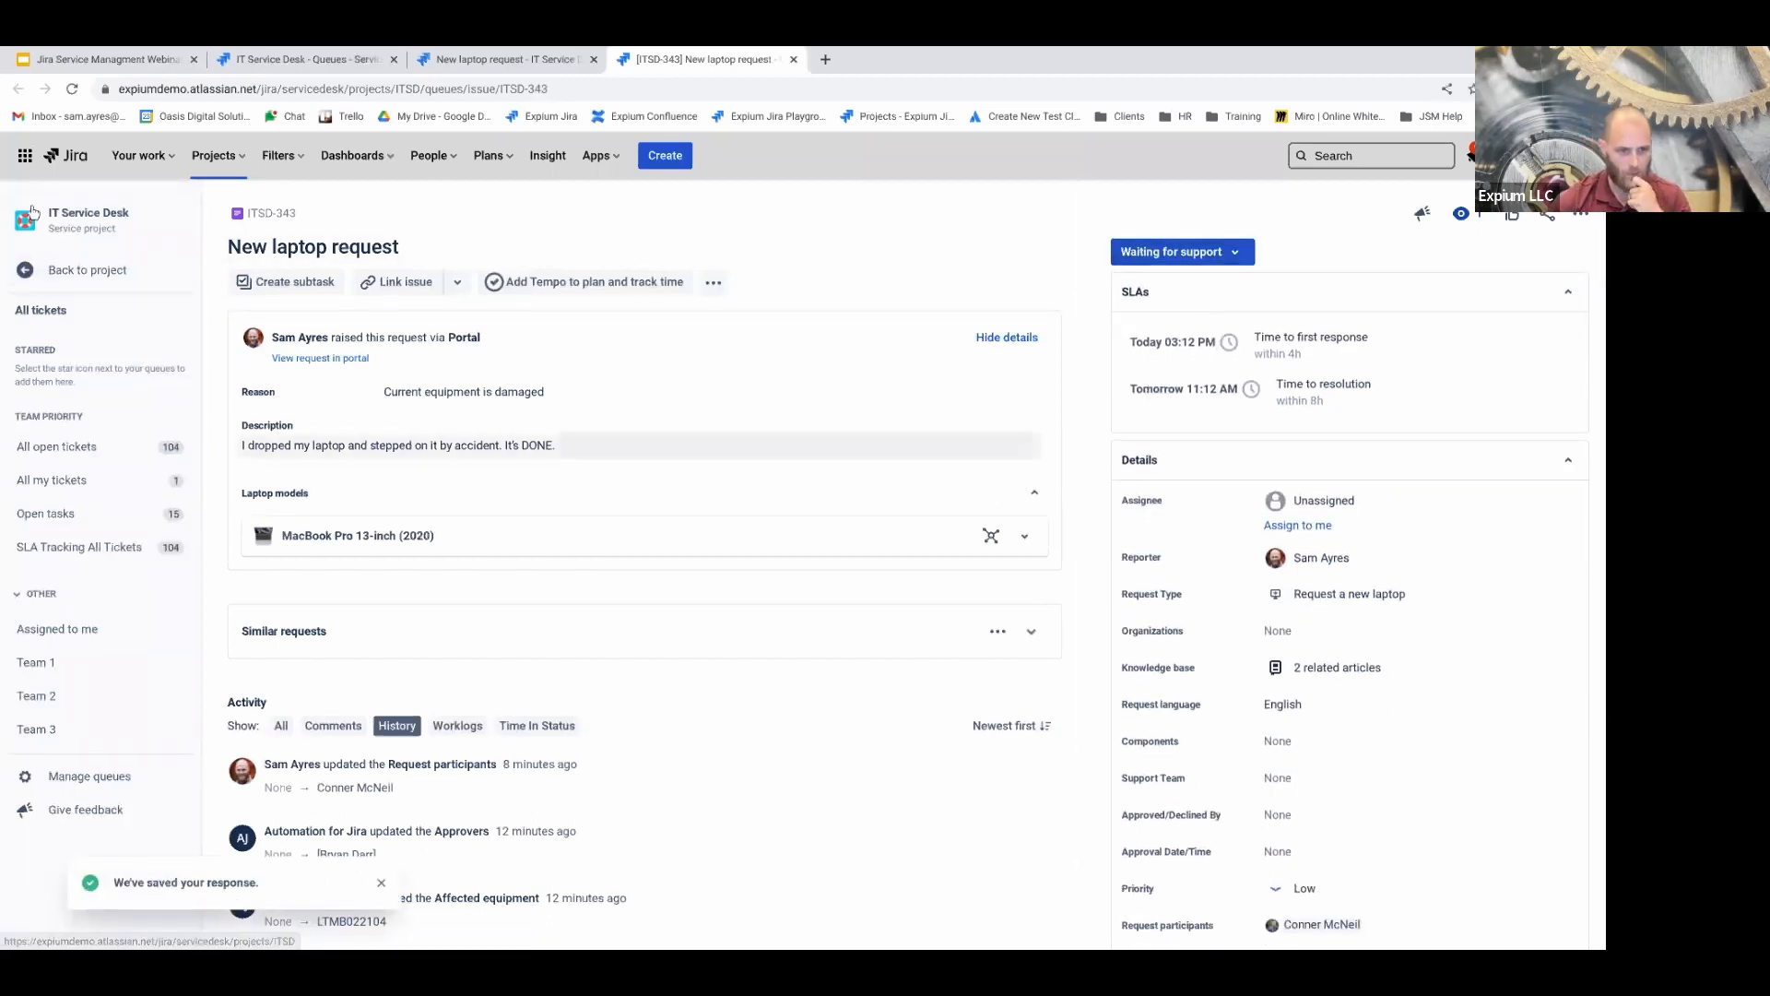
left_click(1156, 247)
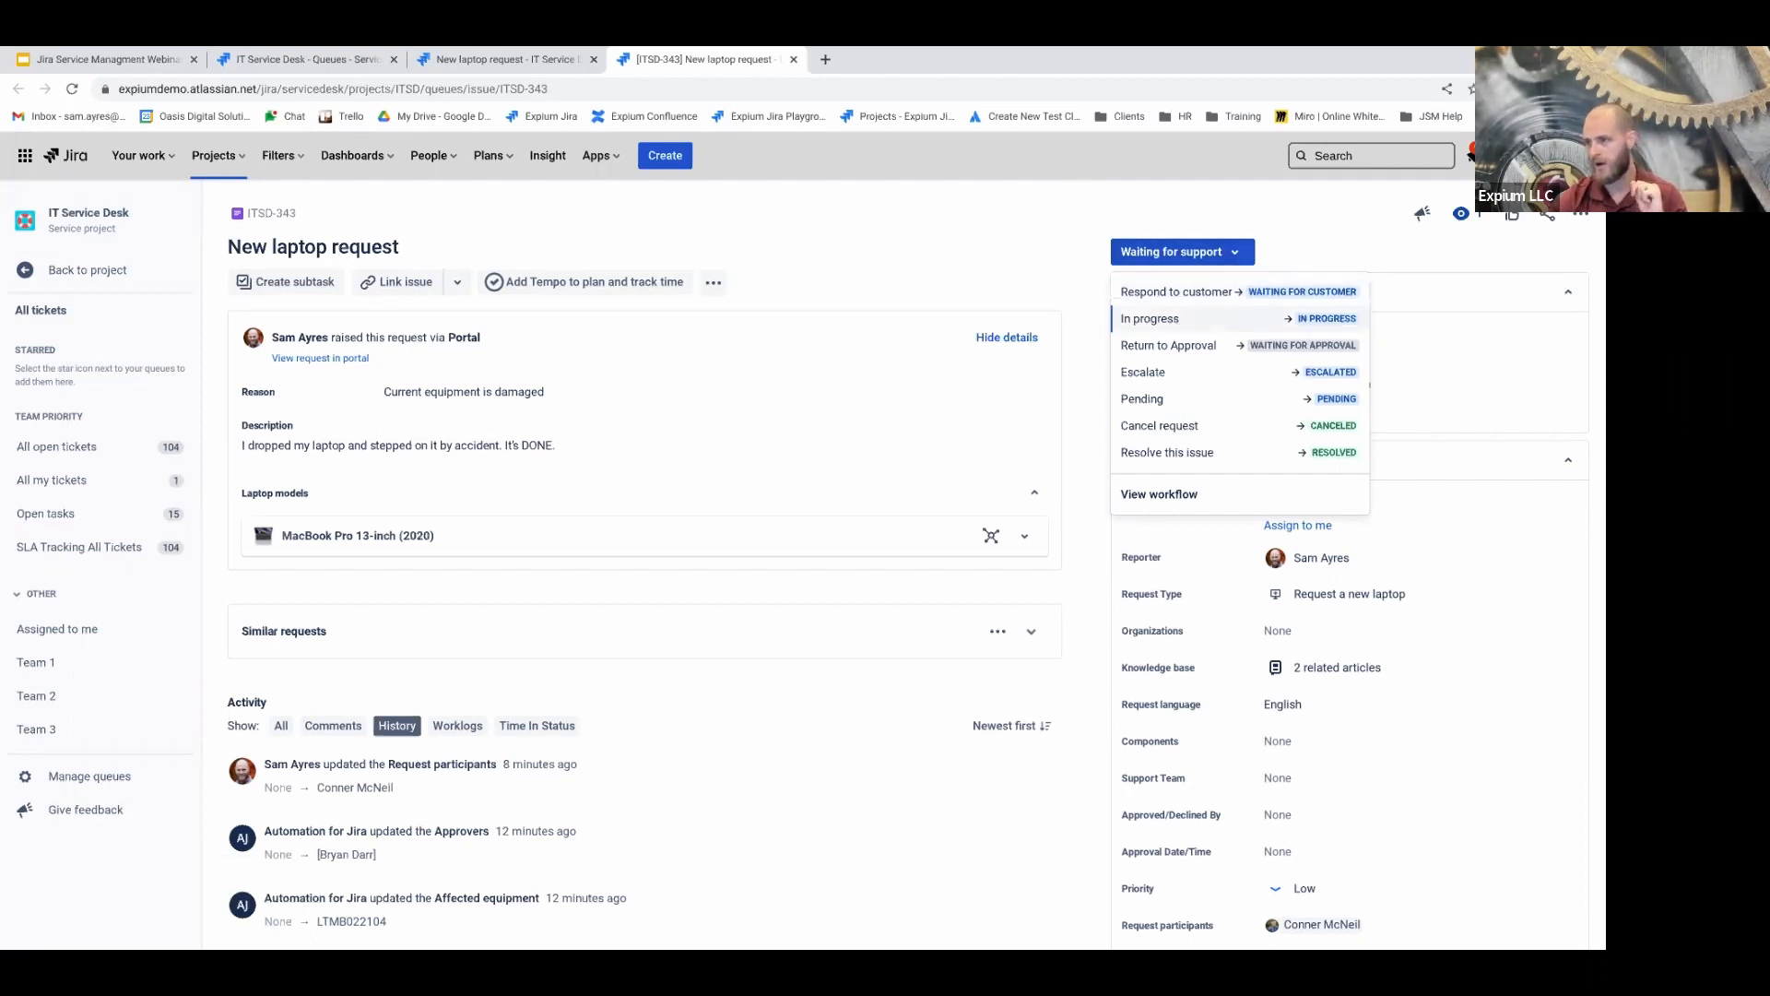
Move ITSD-343 to In Progress, assigned to yourself, with internal note 'Hey . I've got this one guys.'
left_click(1187, 319)
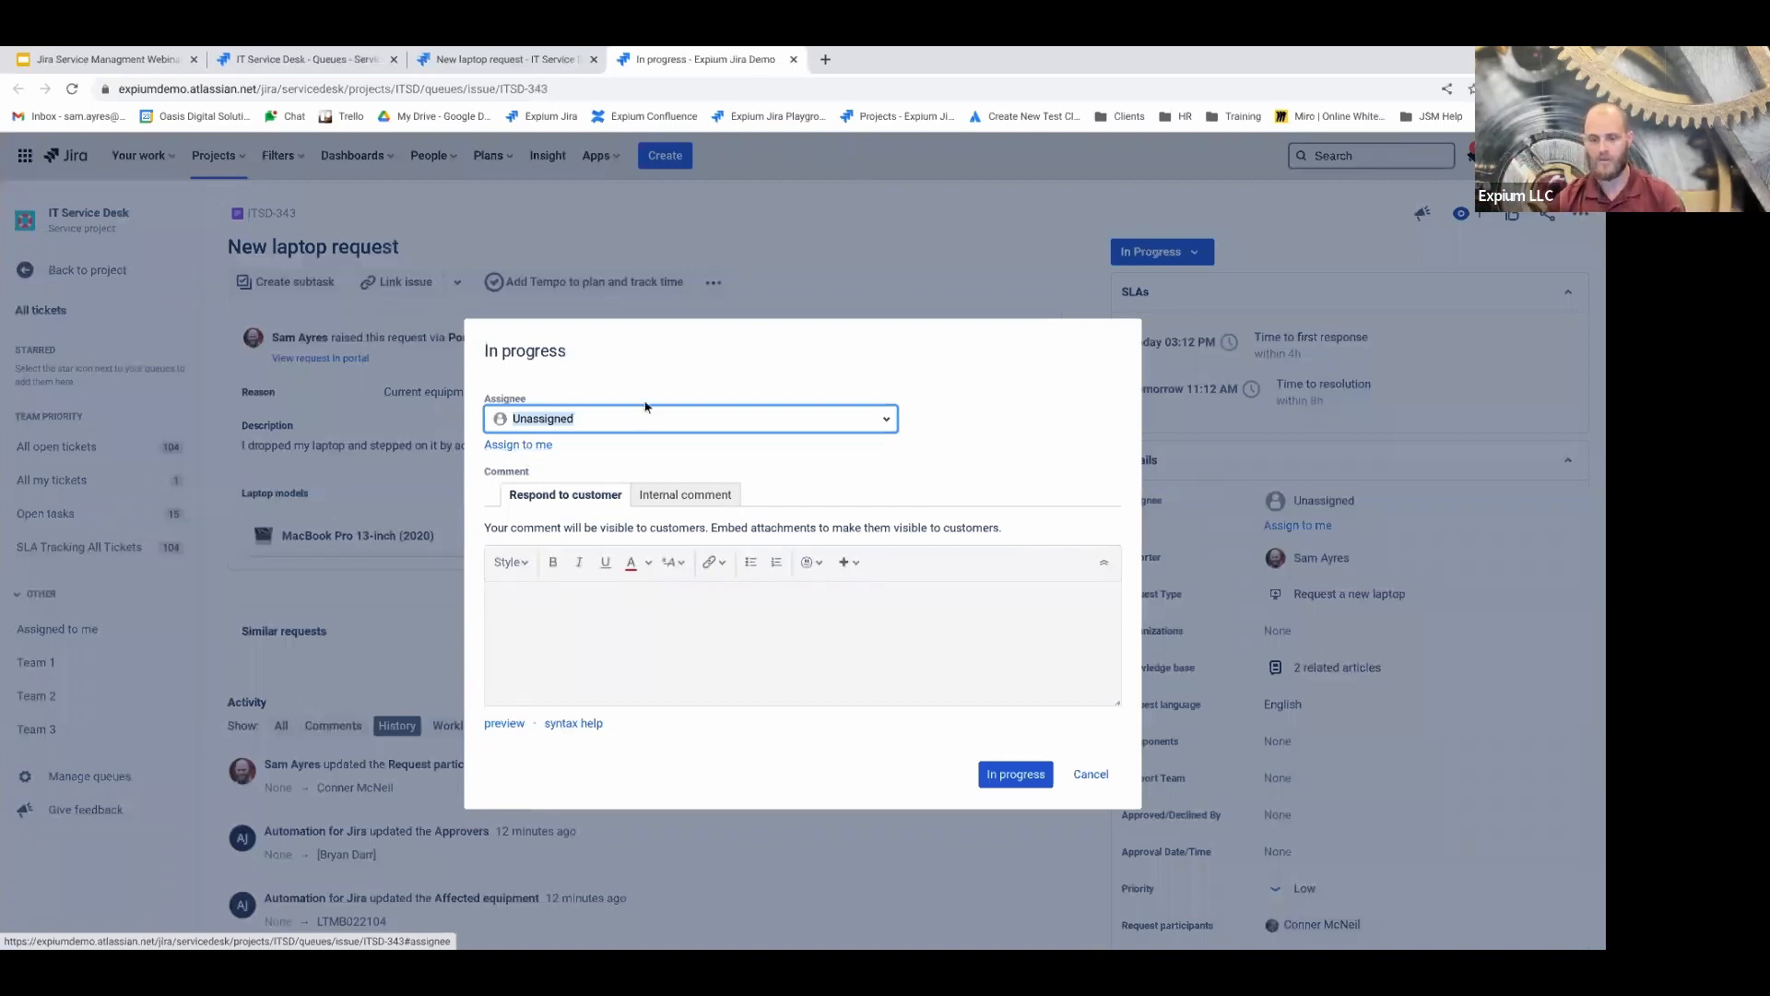
type("ay")
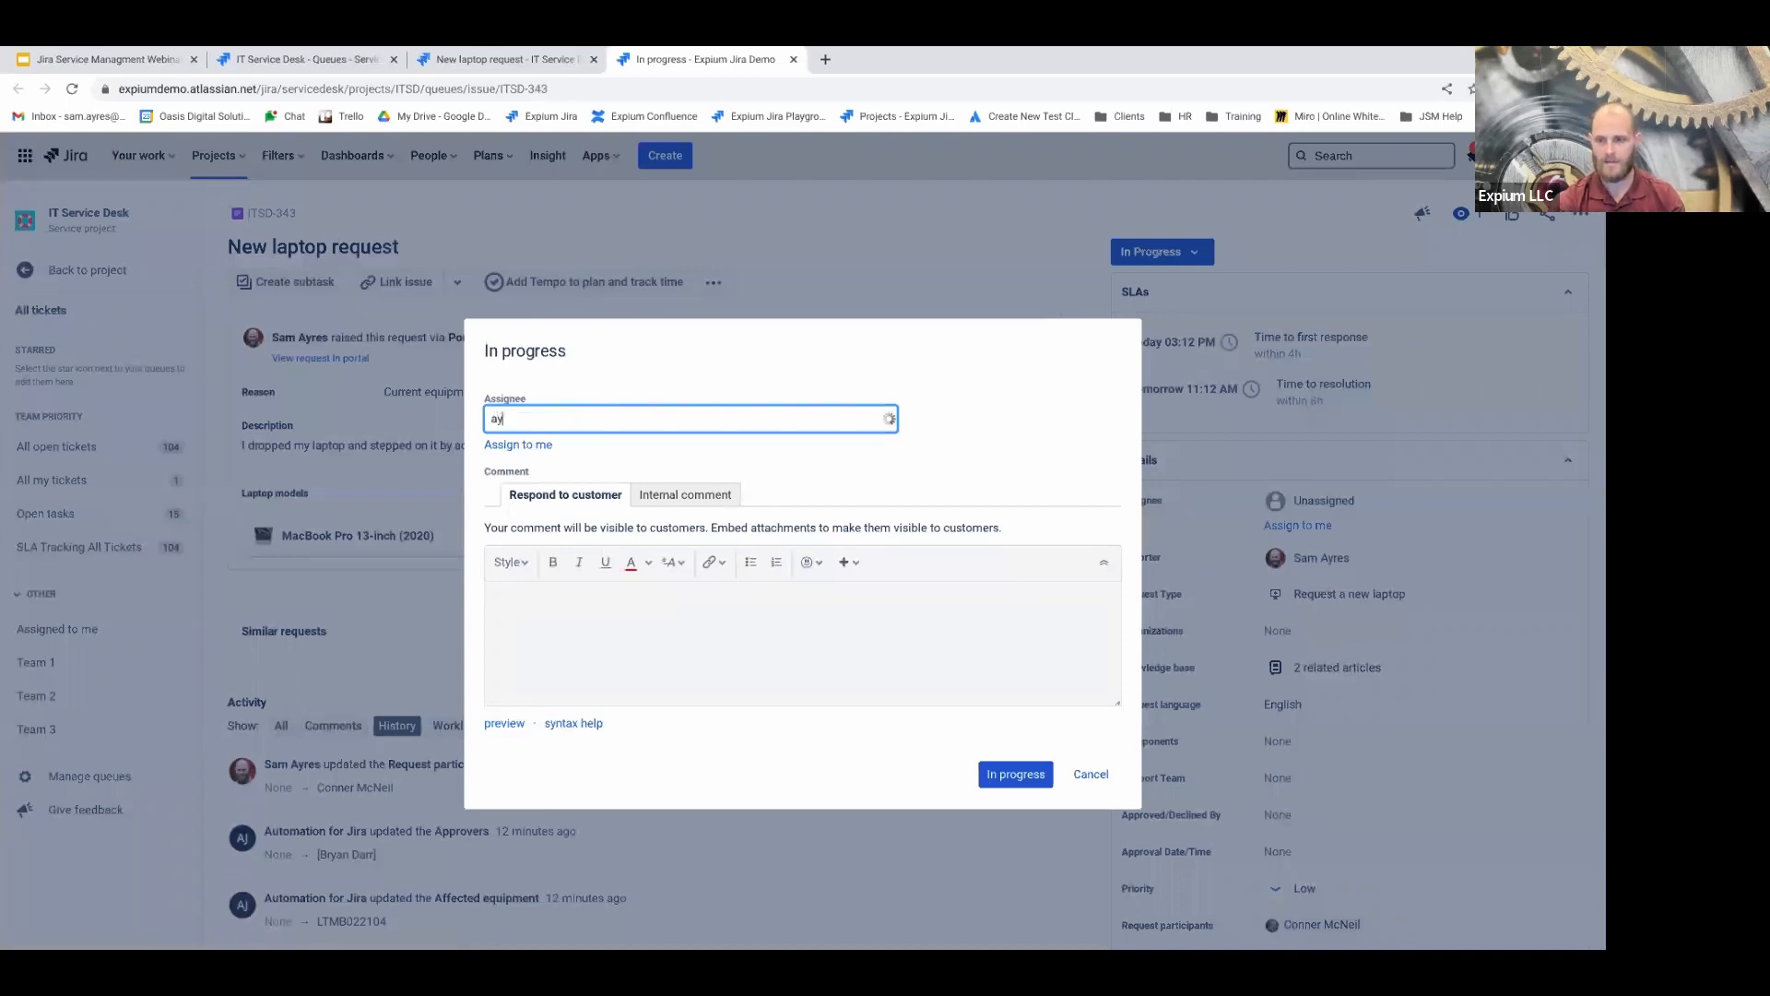
type("reas")
key("BackSpace")
key("BackSpace")
key("BackSpace")
key("BackSpace")
key("BackSpace")
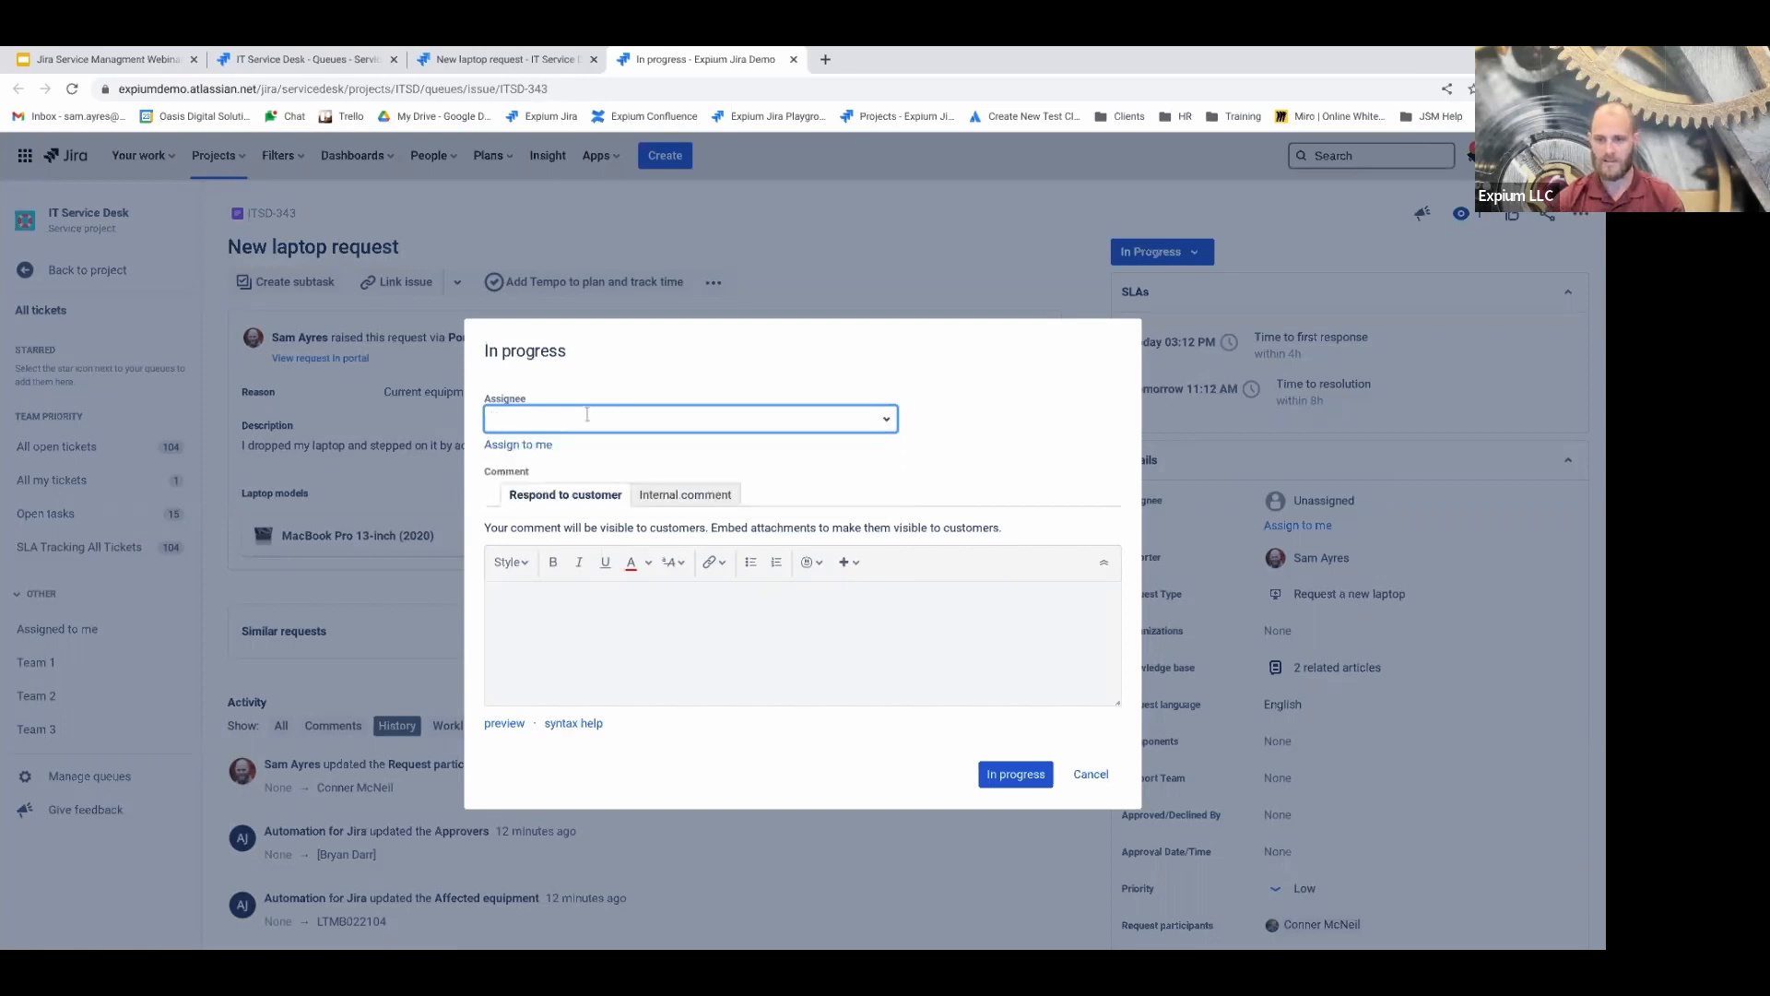
left_click(514, 447)
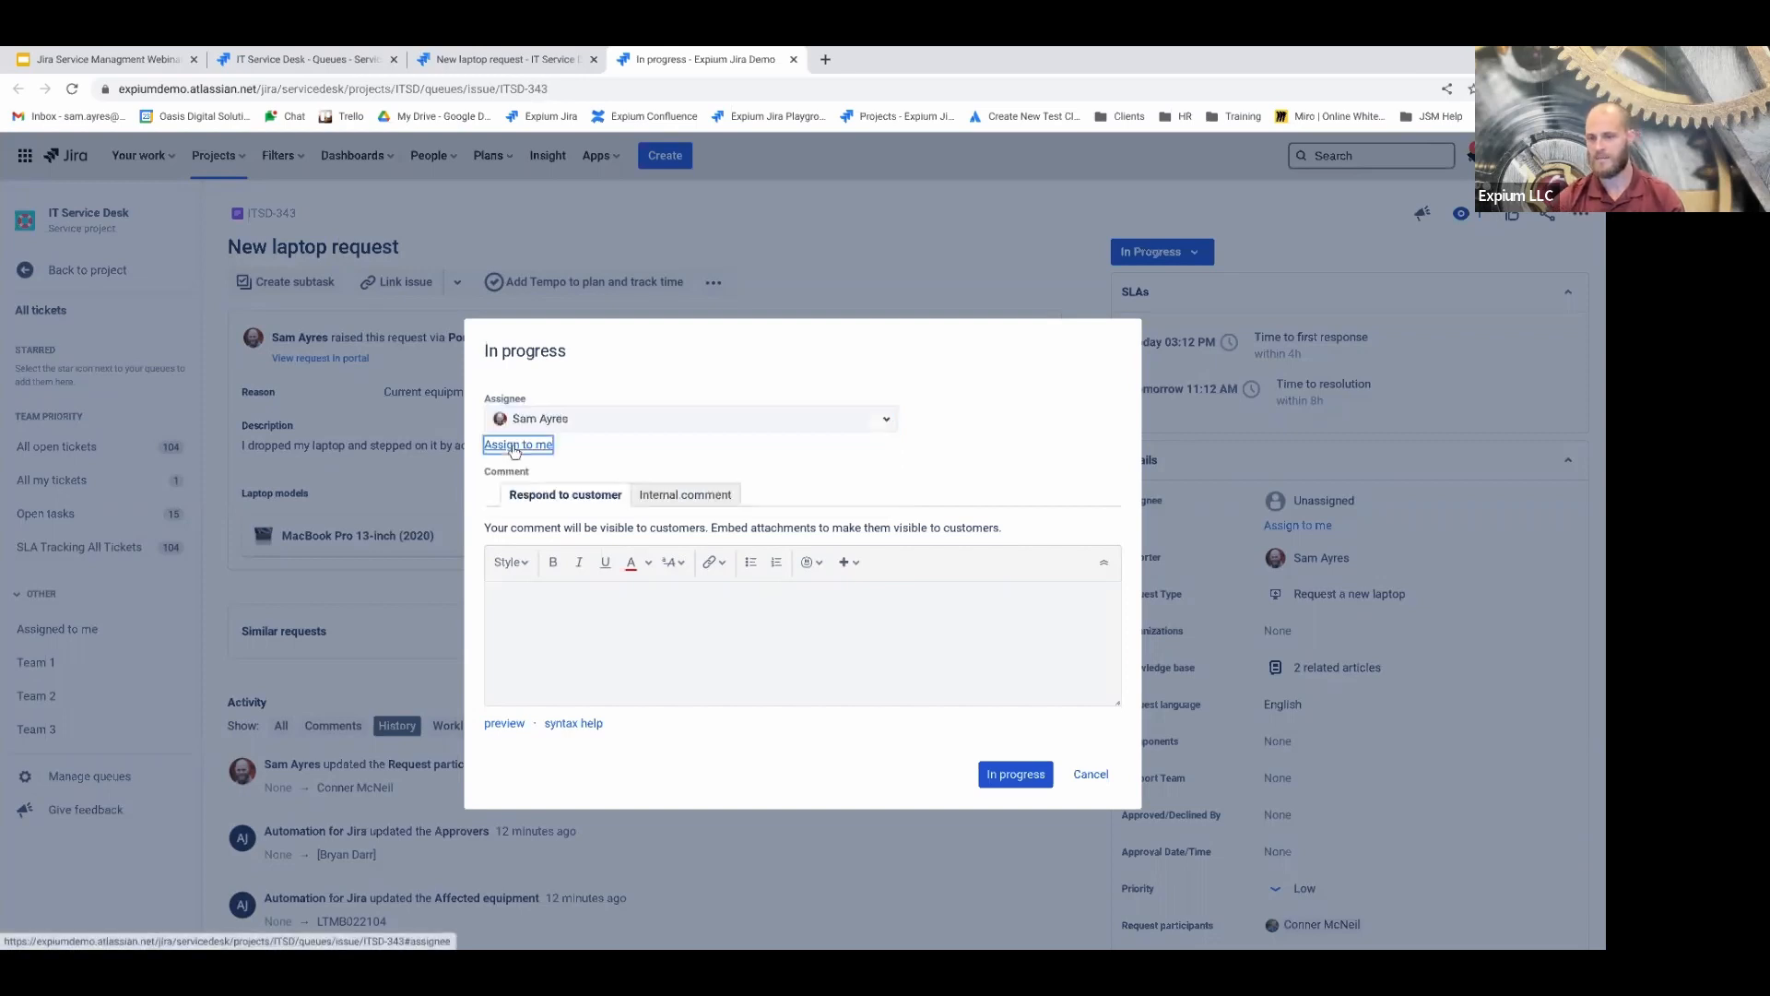
left_click(706, 687)
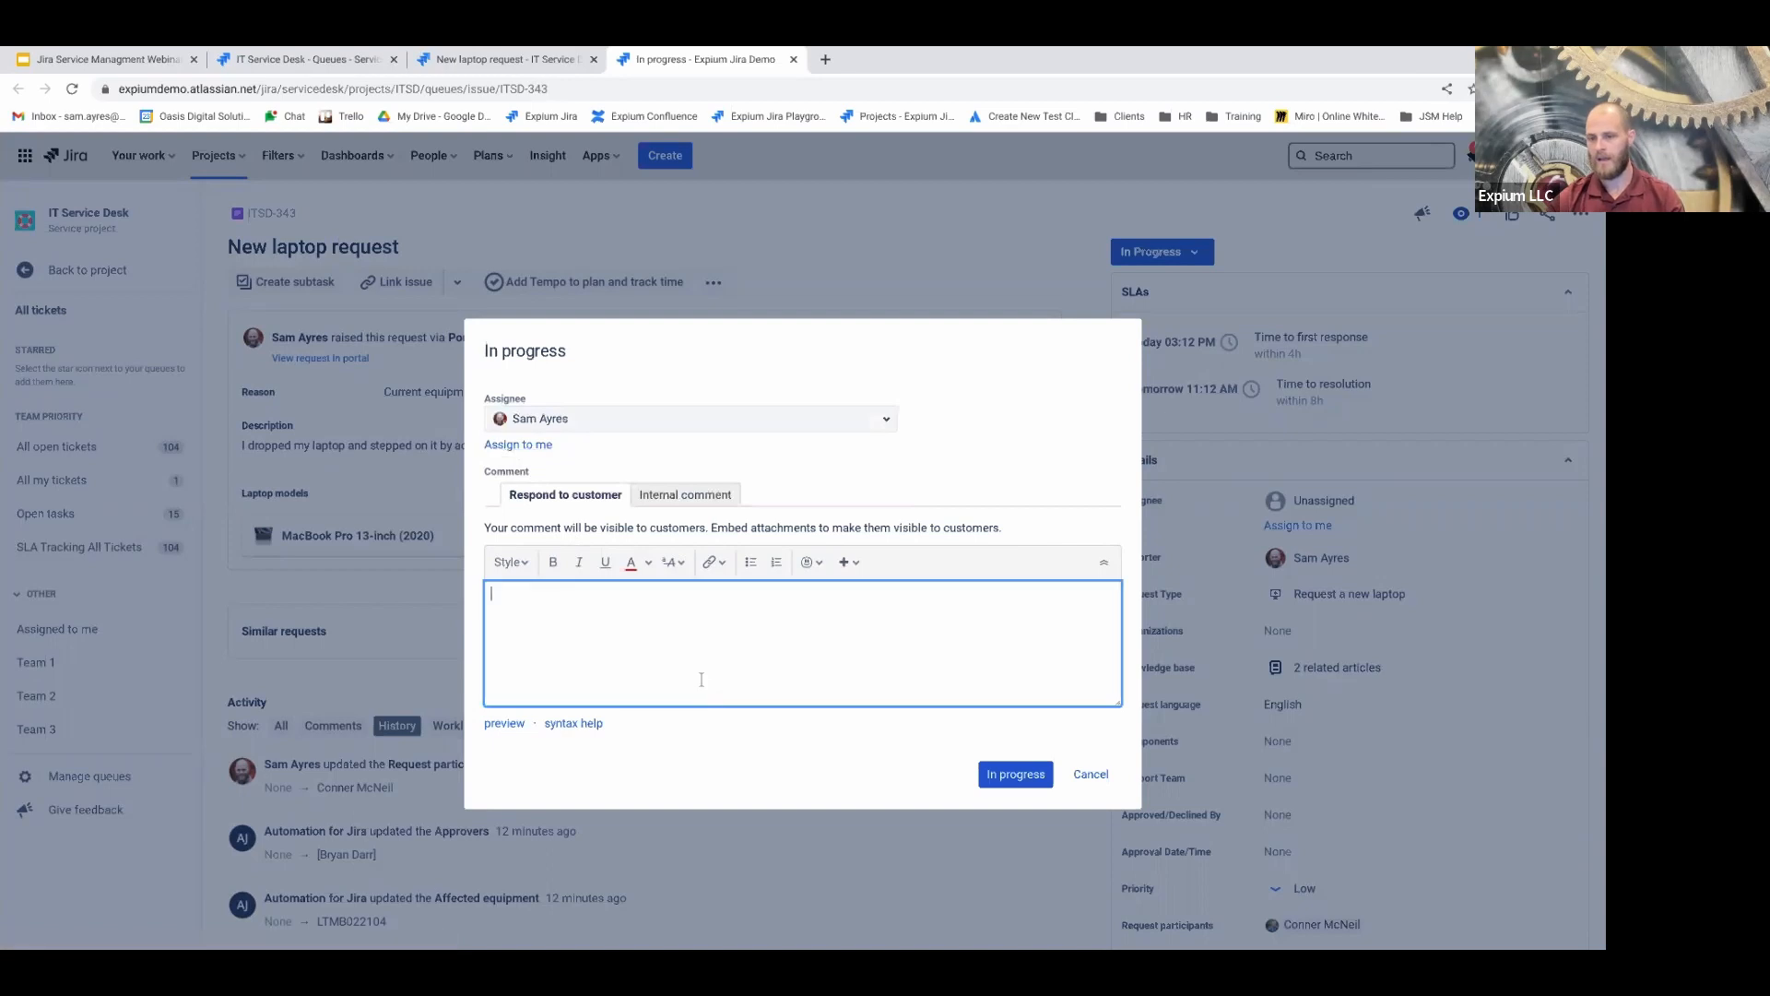
left_click(660, 496)
left_click(566, 498)
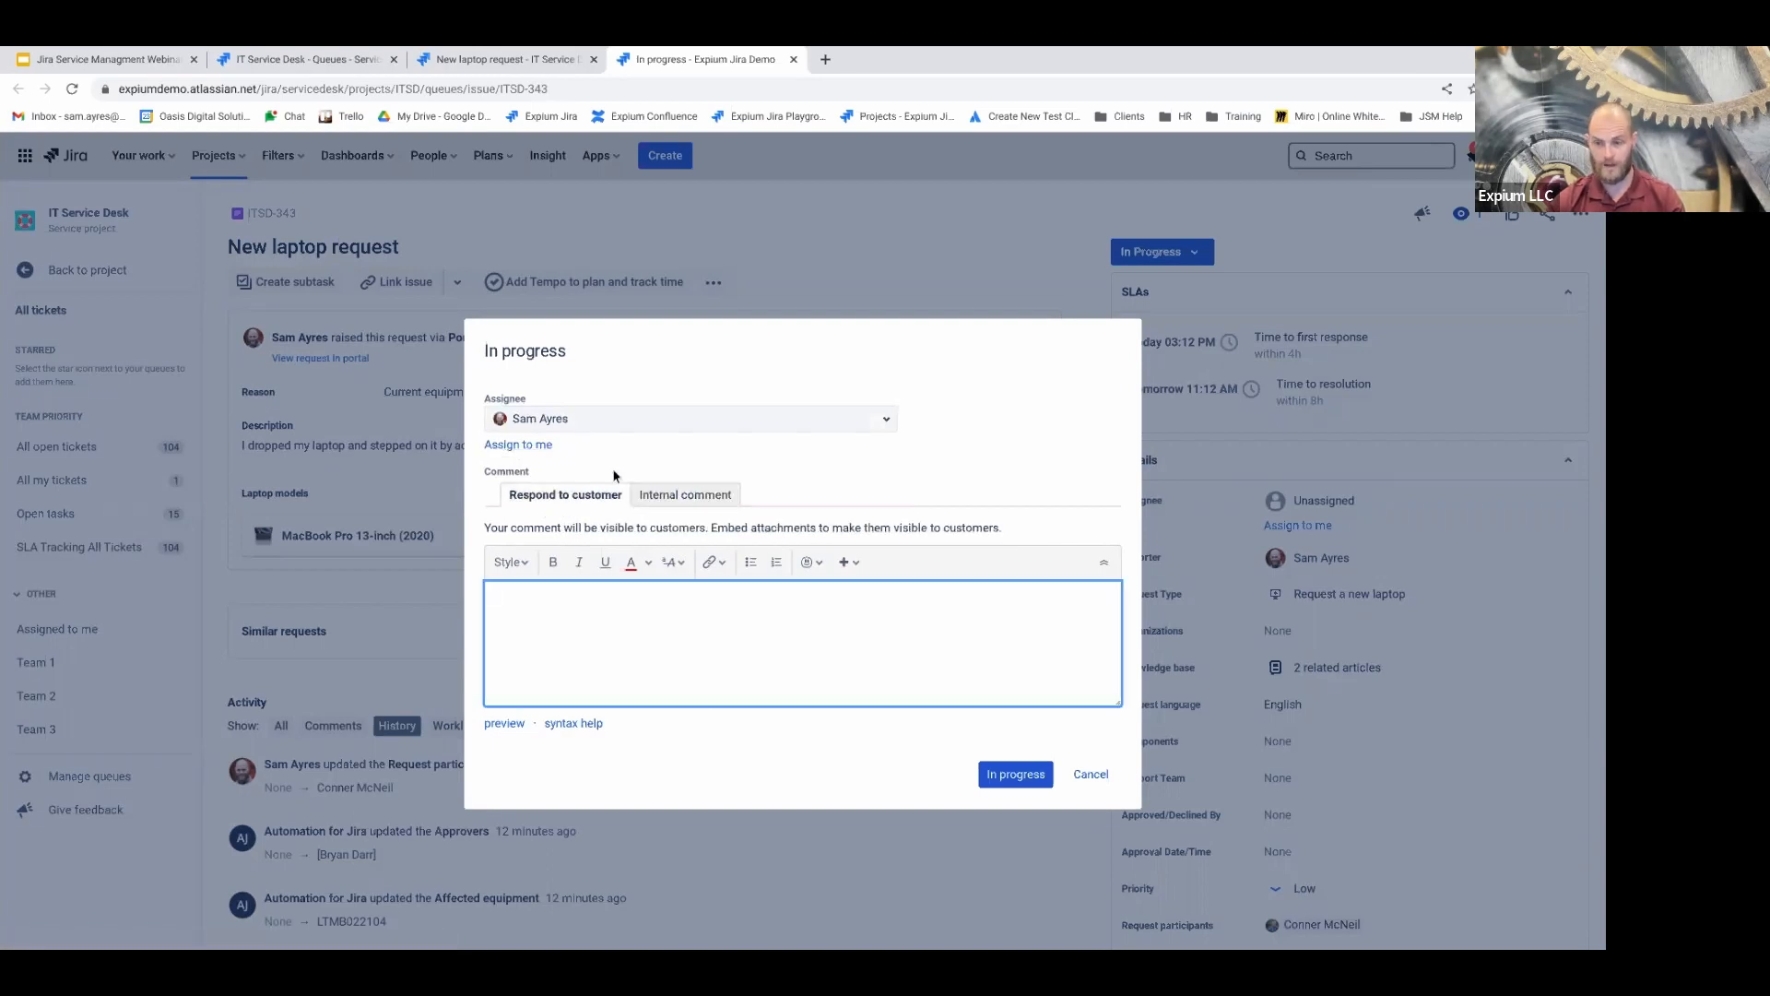
left_click(665, 496)
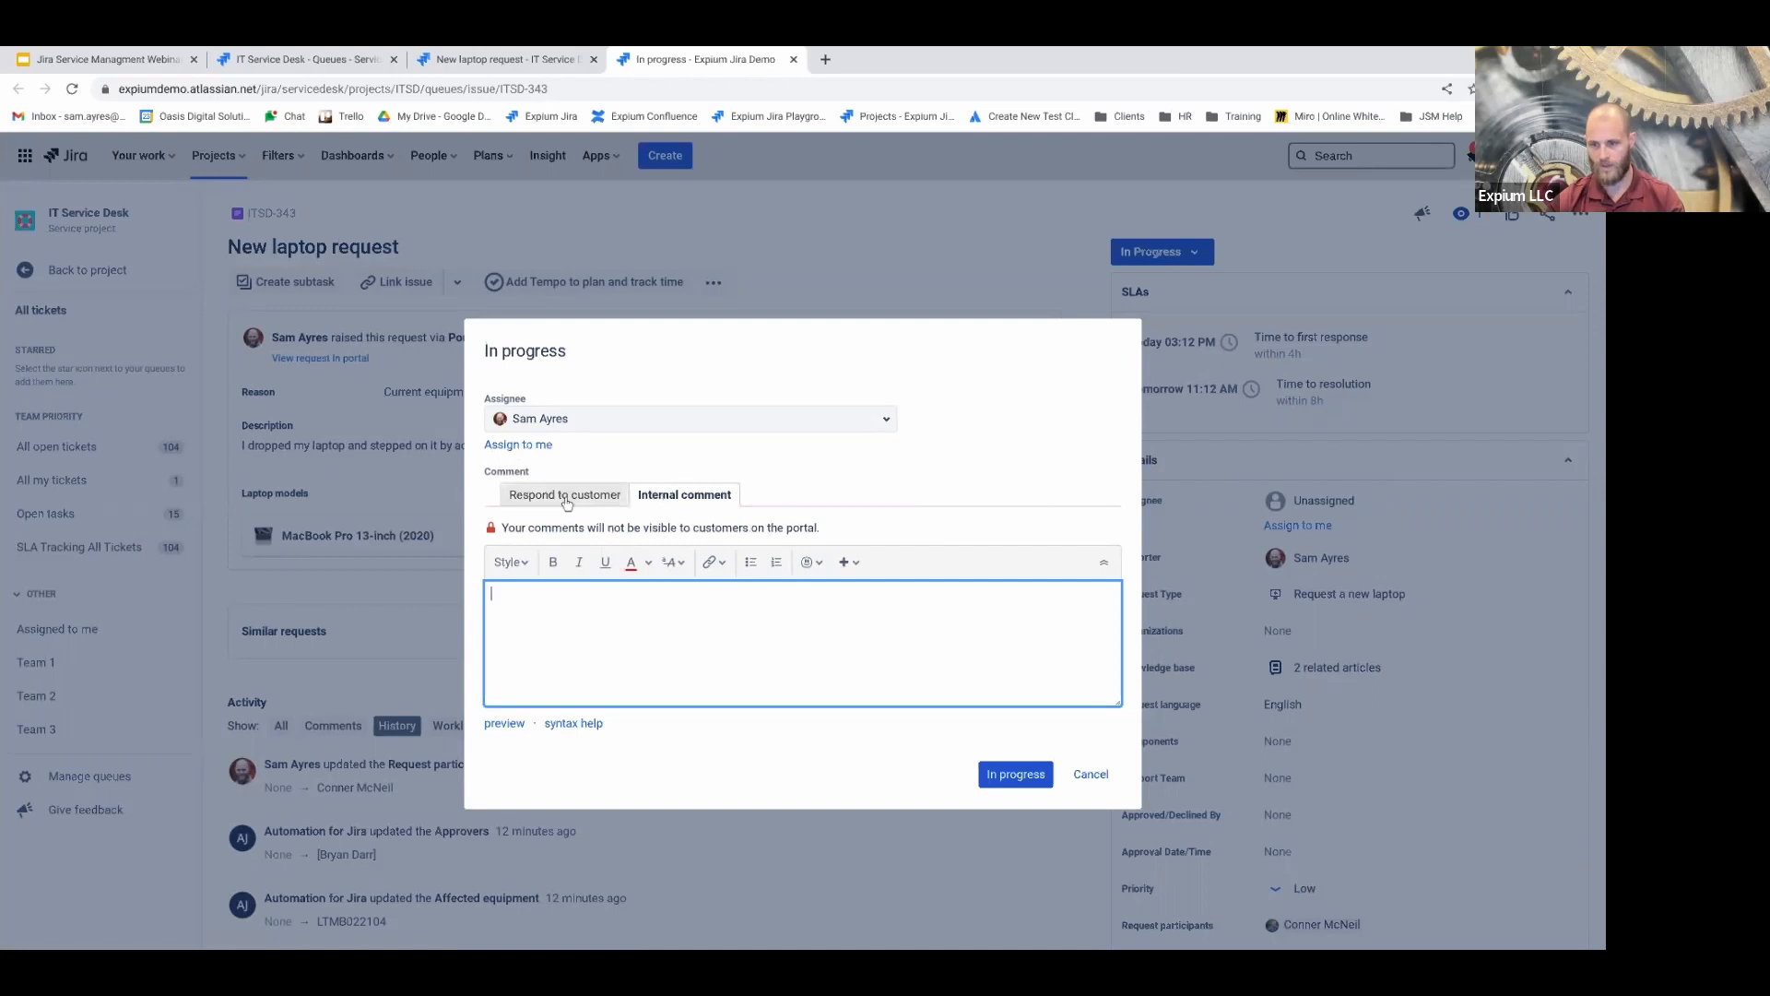
type("Hey . I've g")
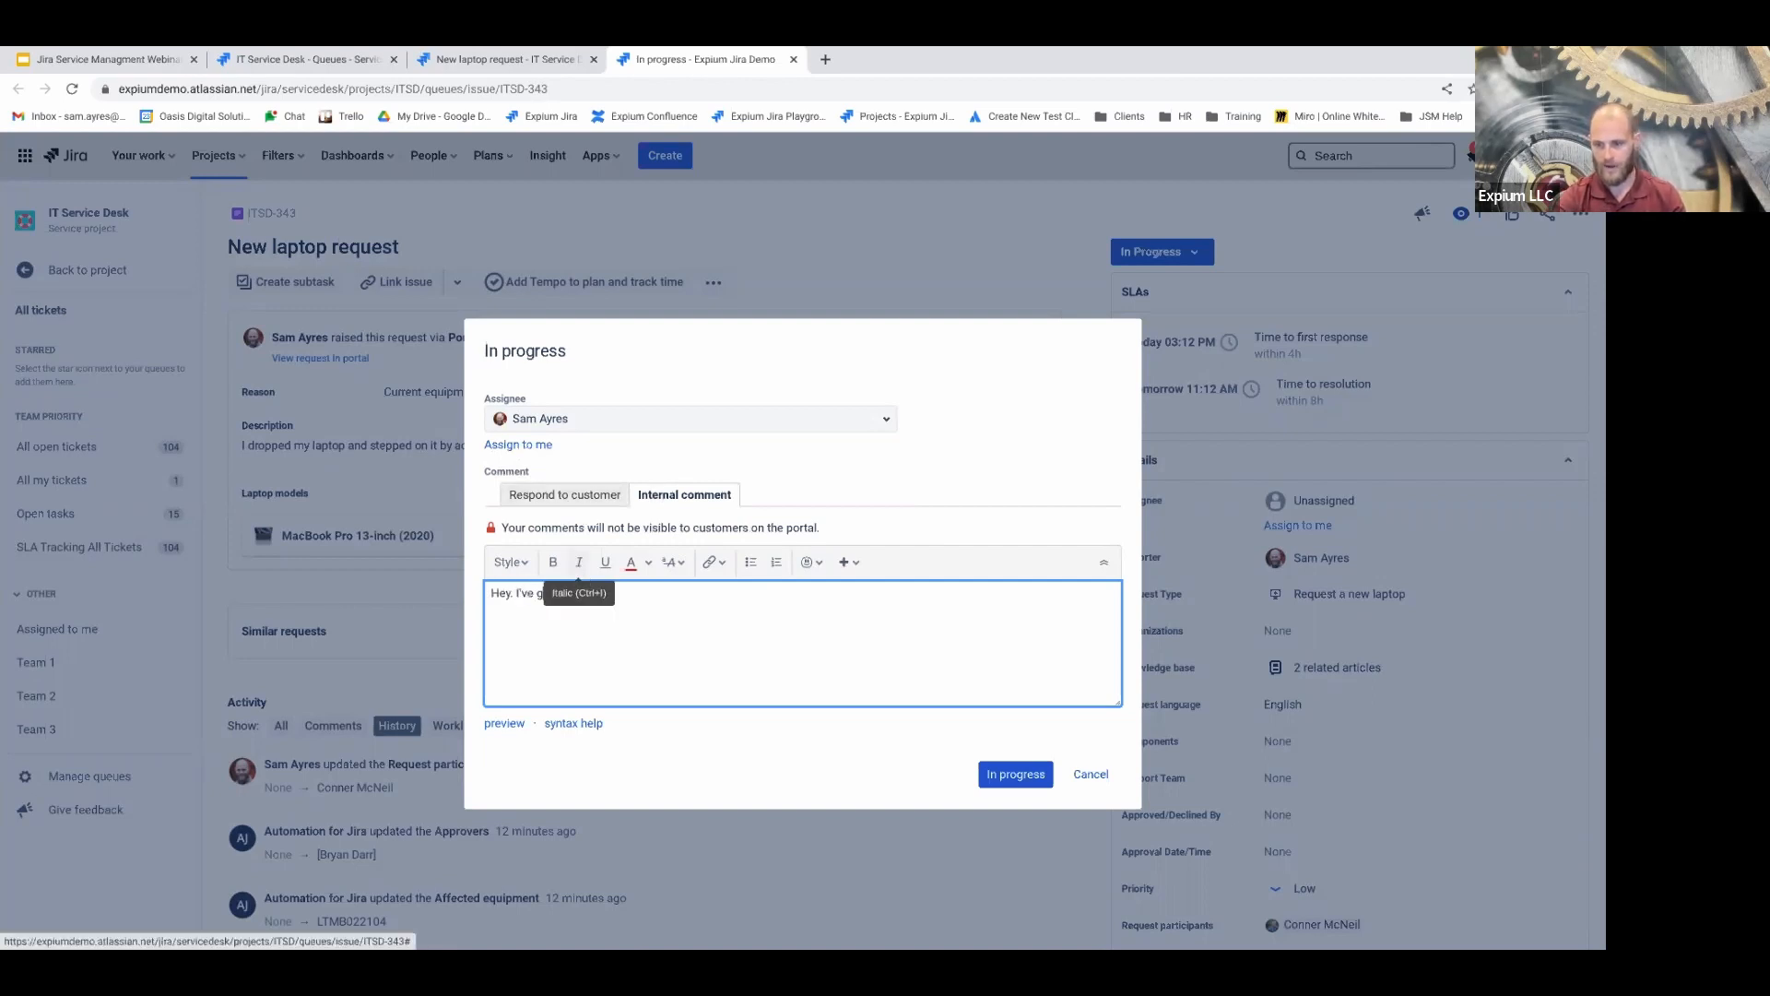
type("ot this one guys.")
left_click(1012, 773)
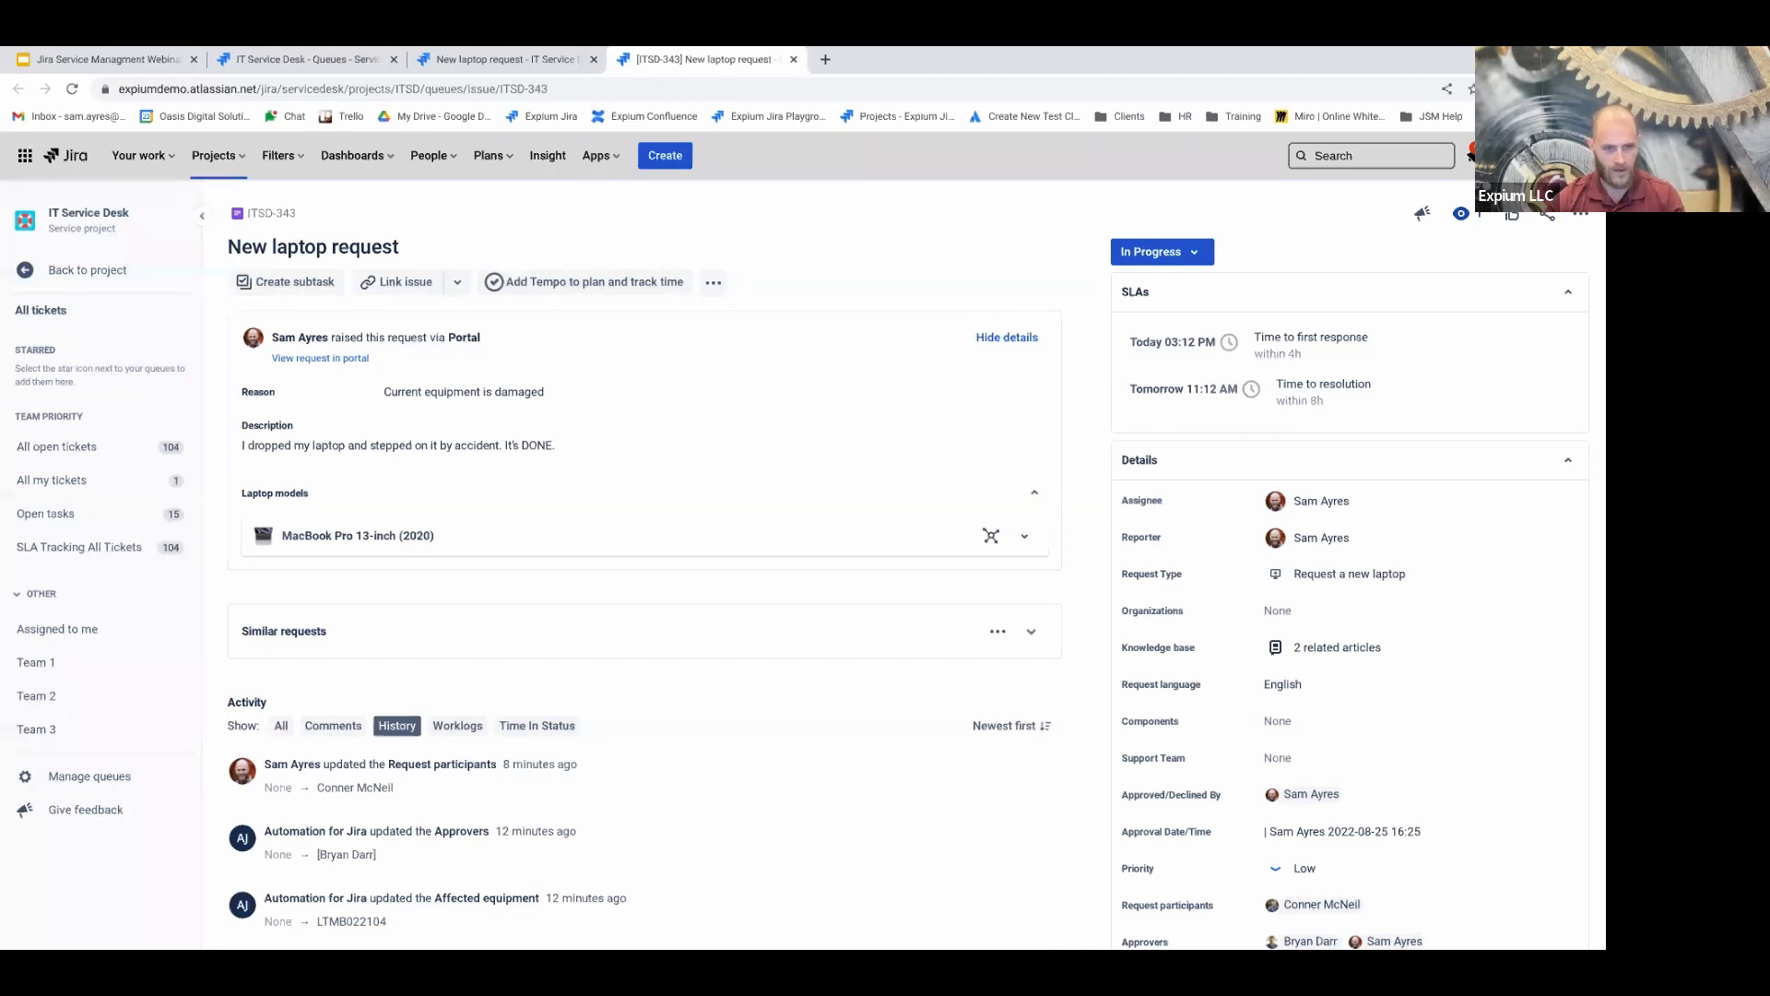
left_click(1189, 252)
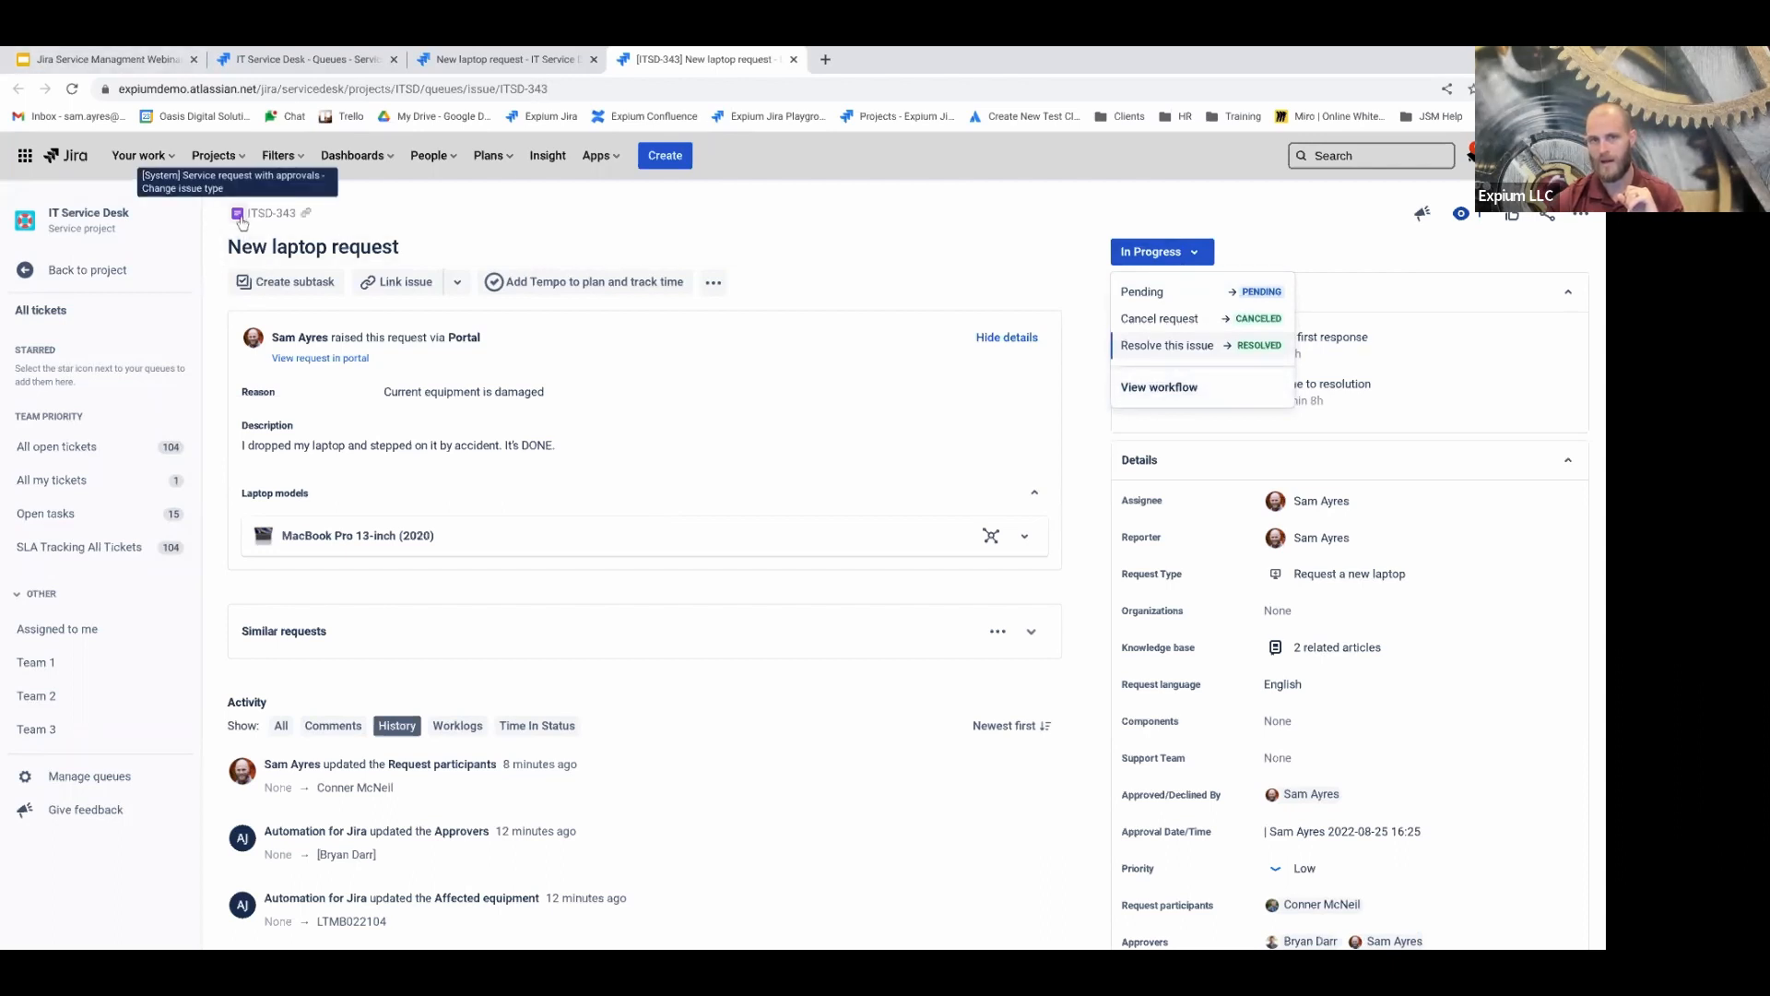
left_click(1189, 392)
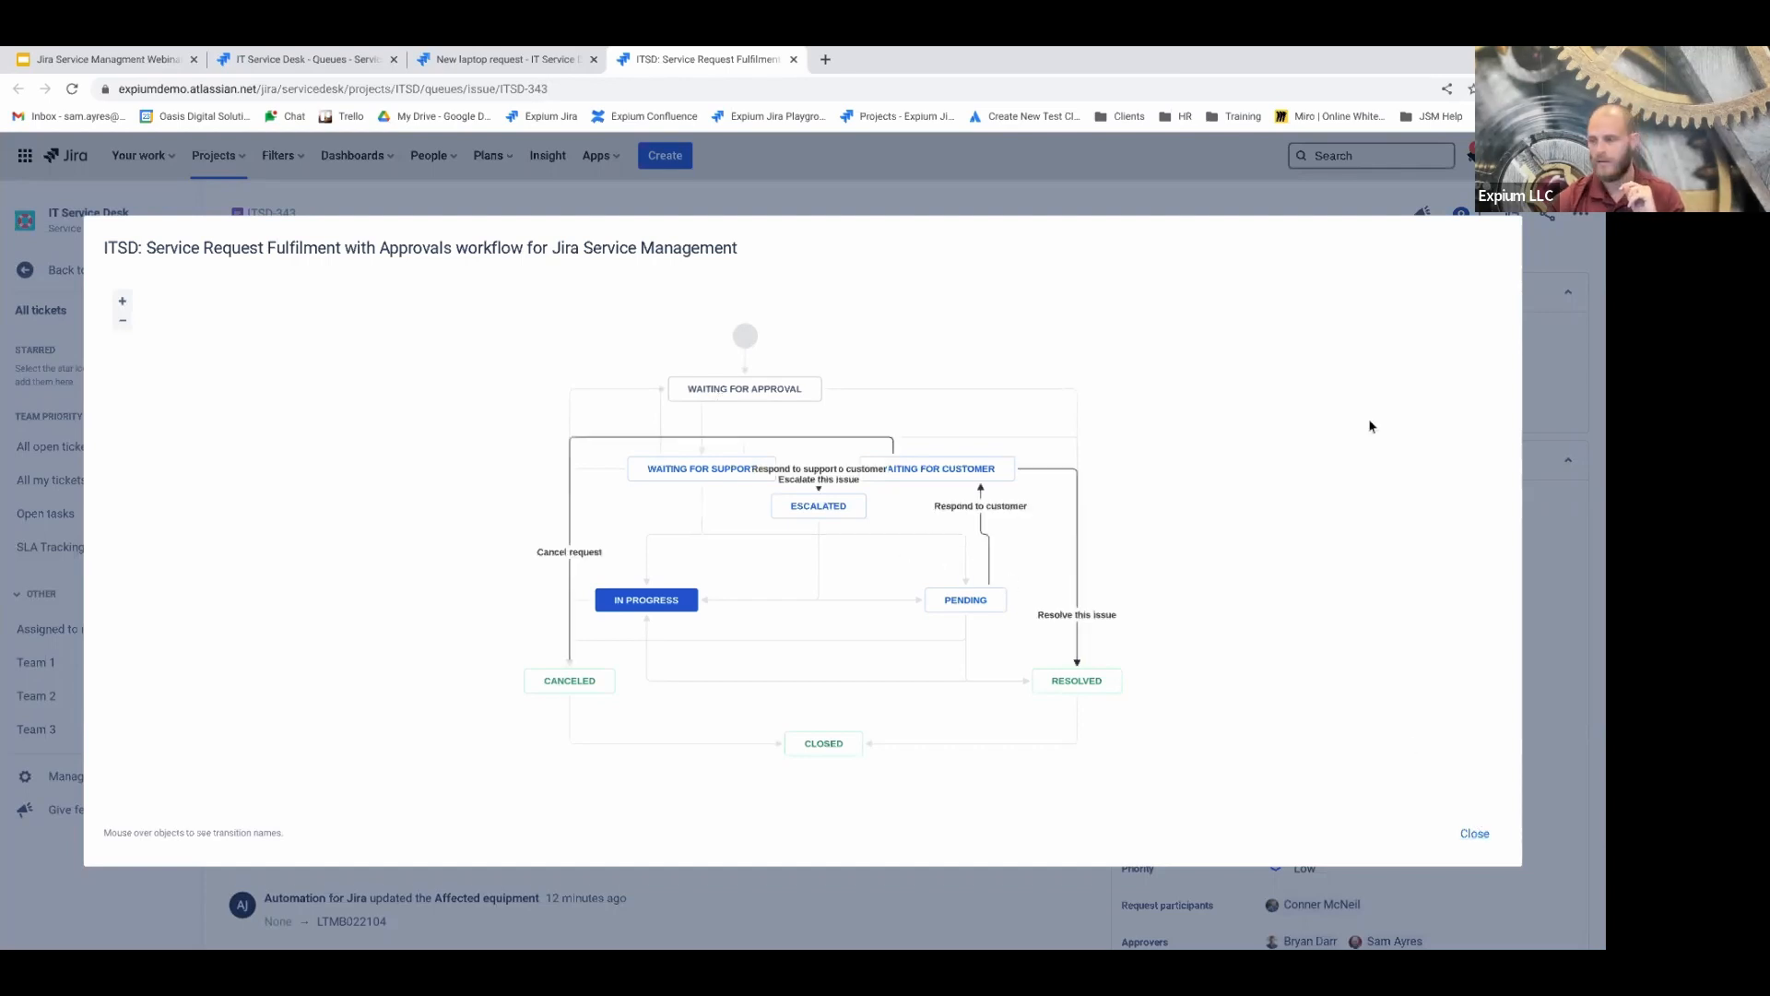
left_click(1475, 833)
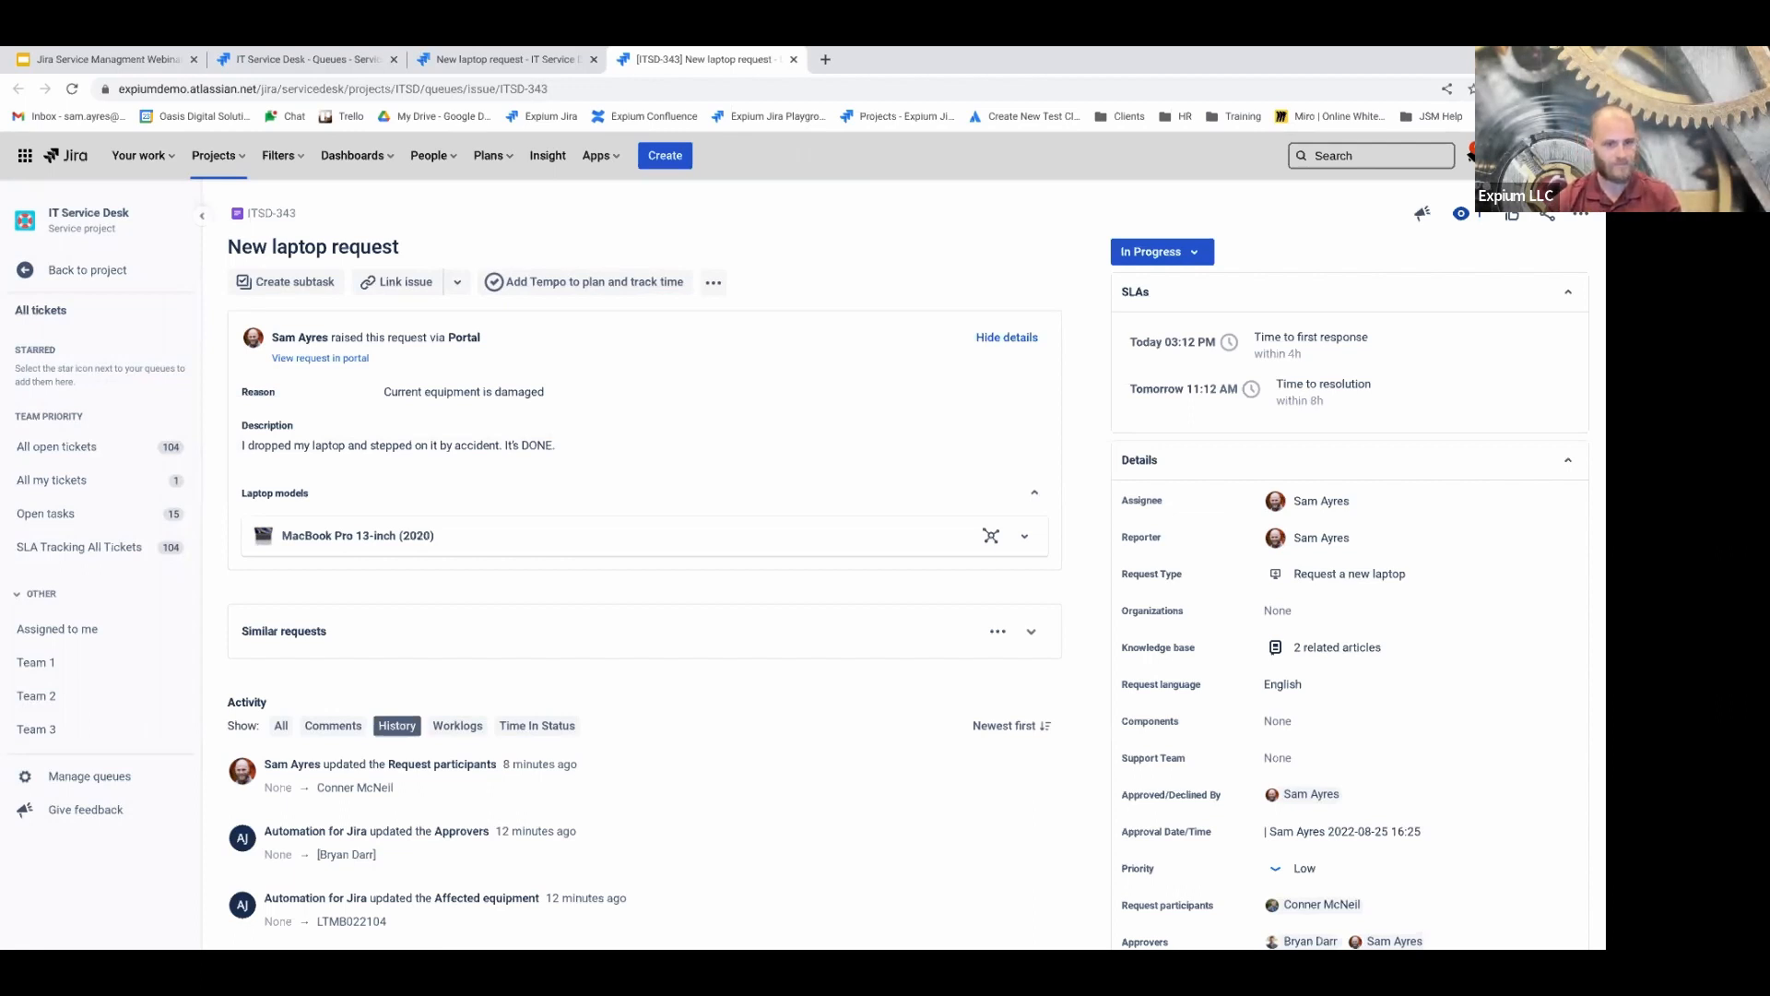
Open ITSD-343's customer portal view in a new tab, review it, then return to the agent view
right_click(326, 361)
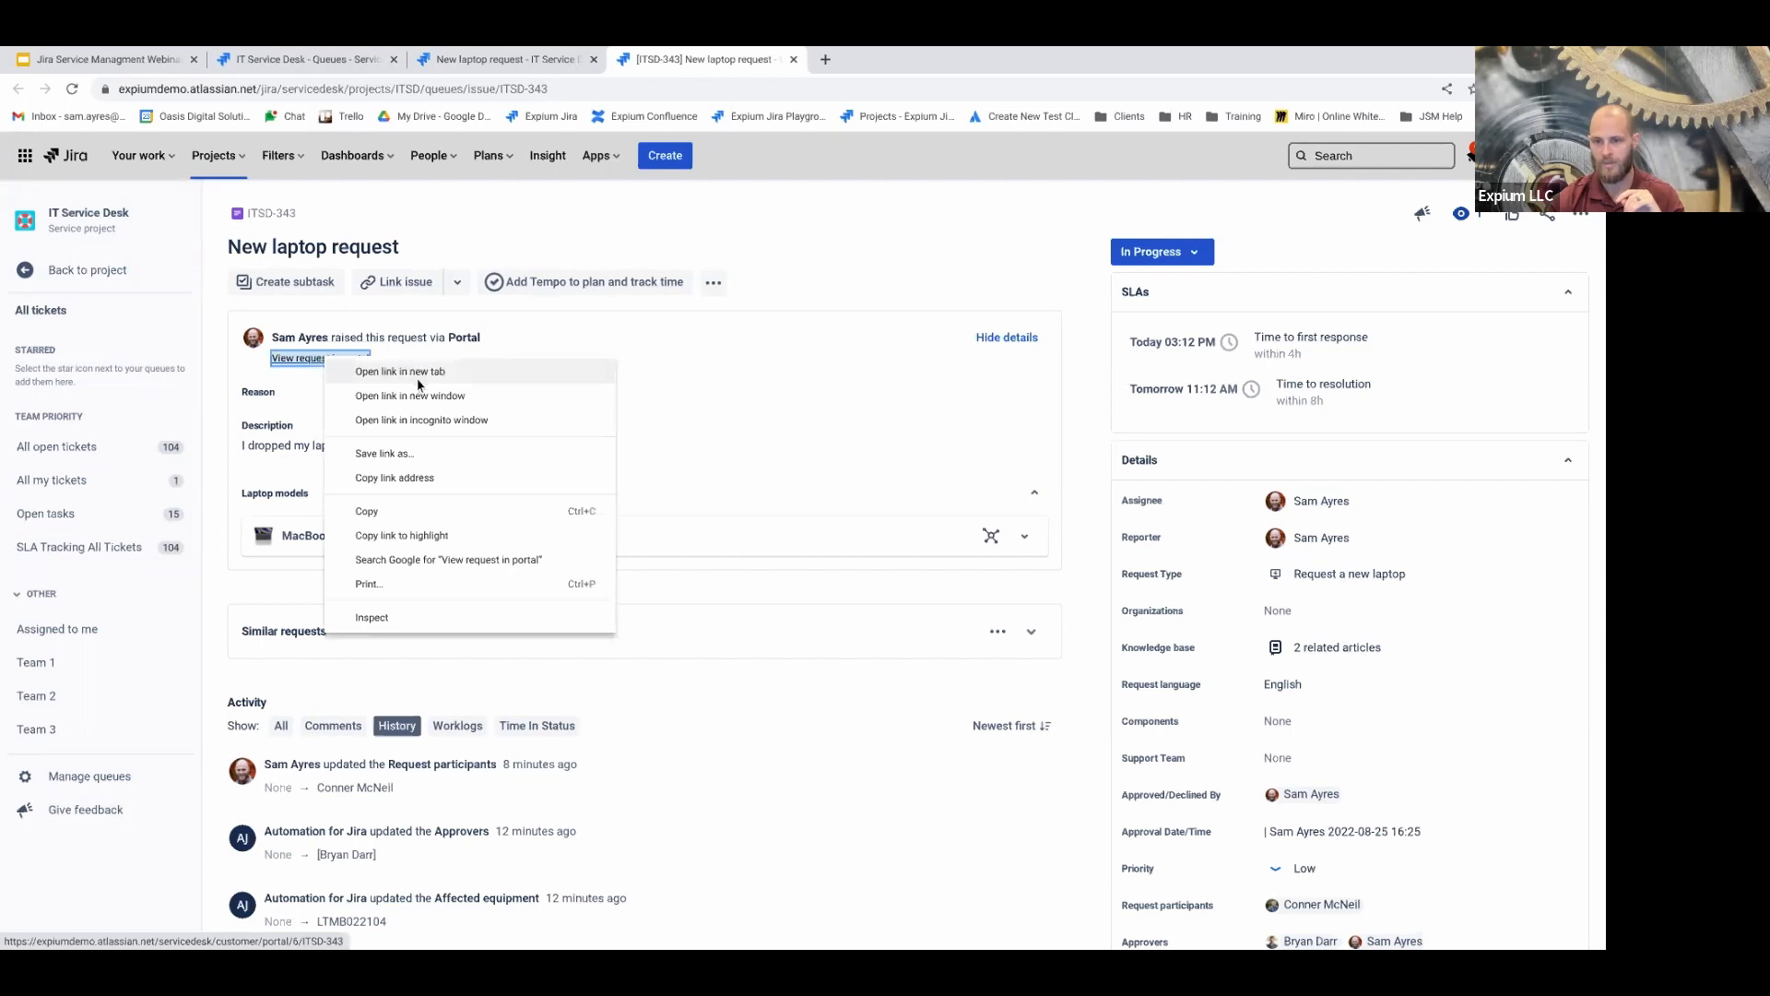
left_click(415, 371)
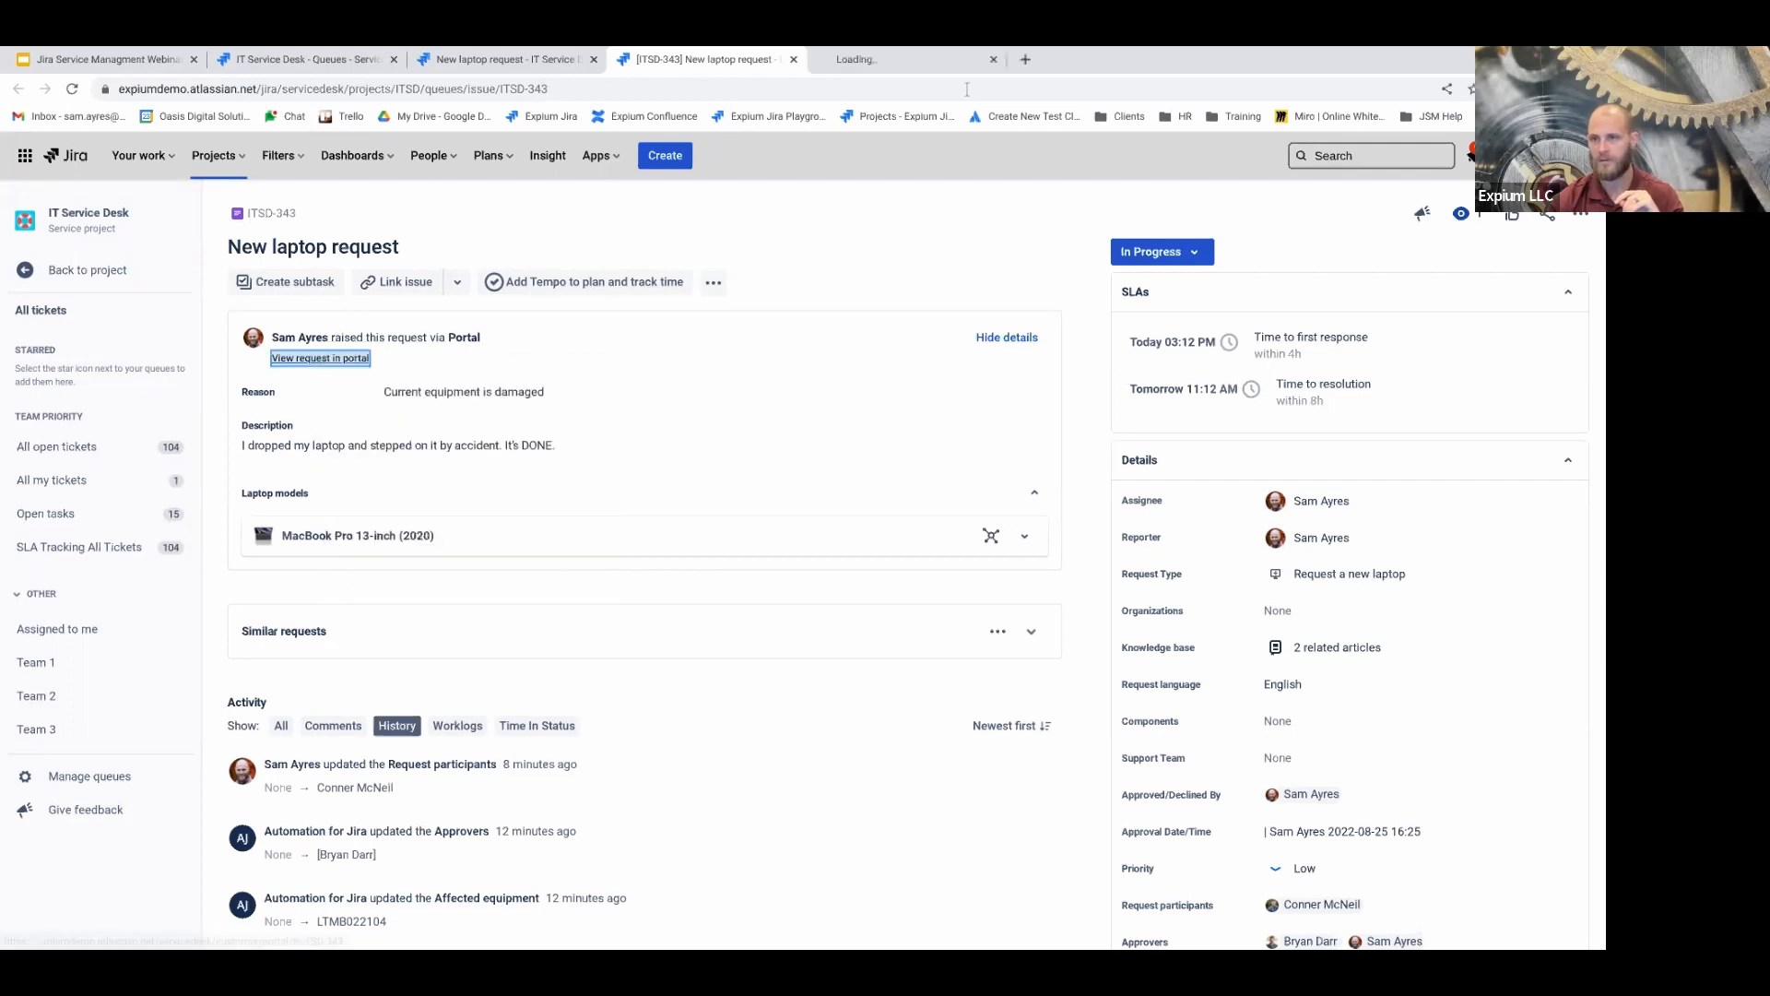
left_click(931, 57)
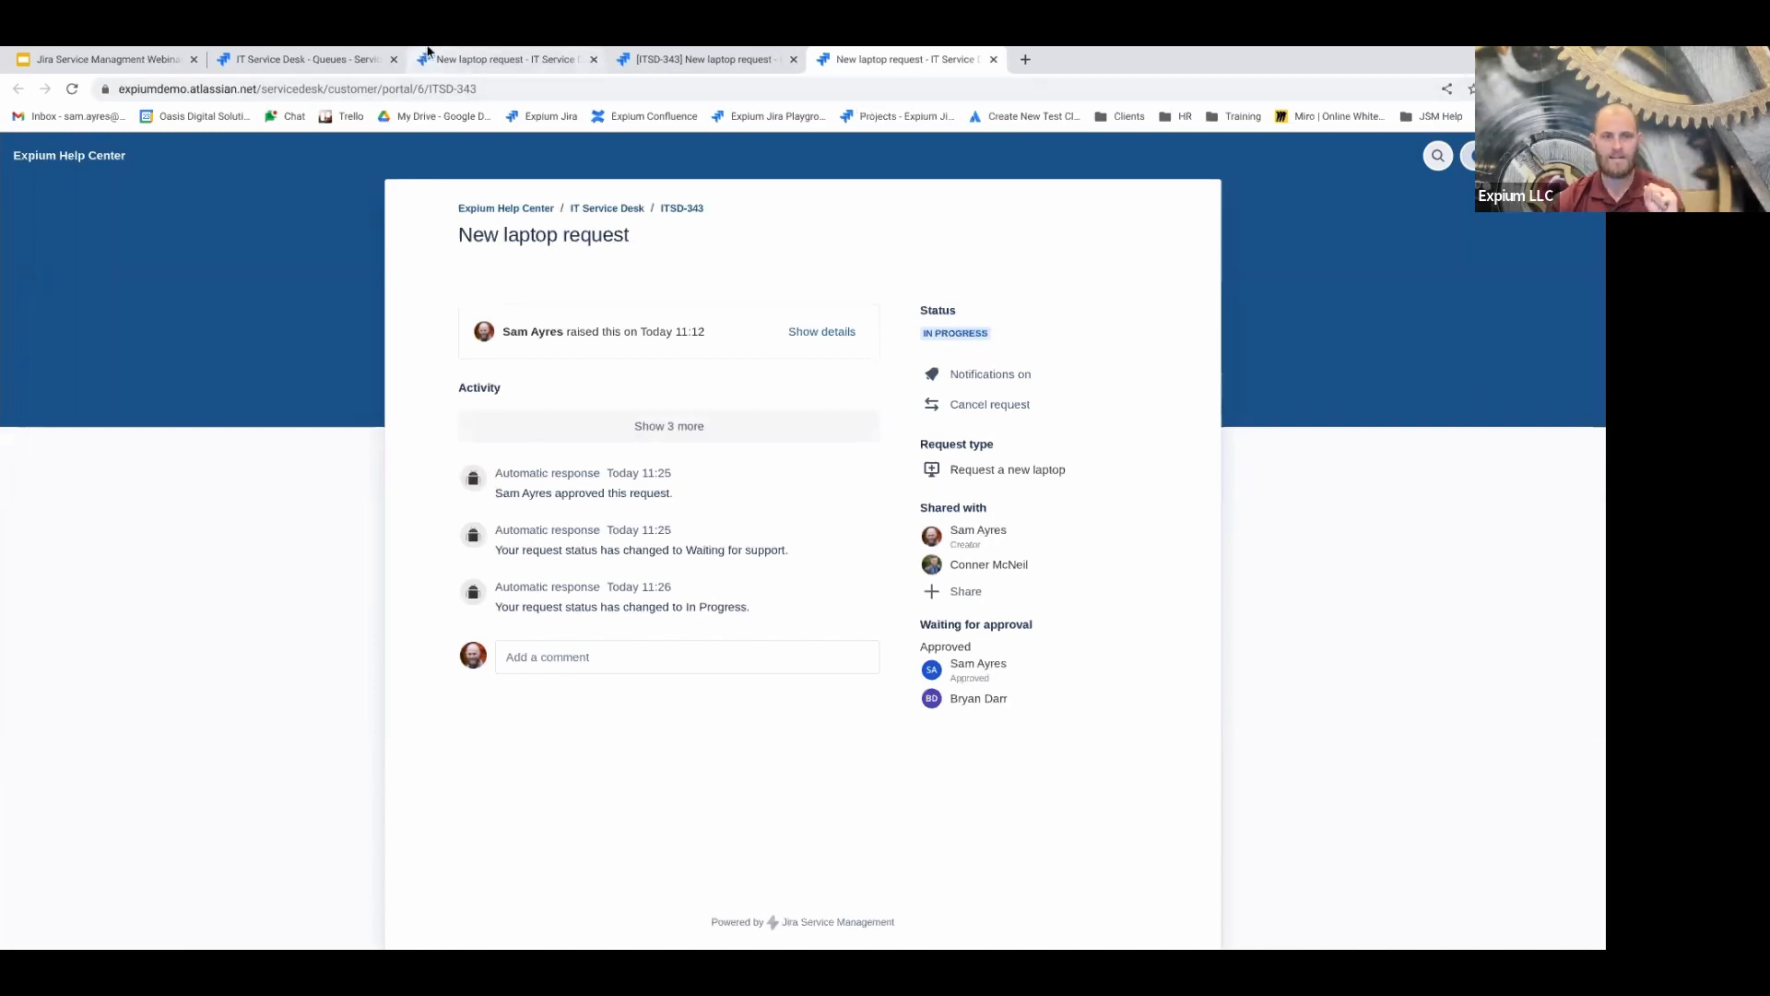
left_click(705, 66)
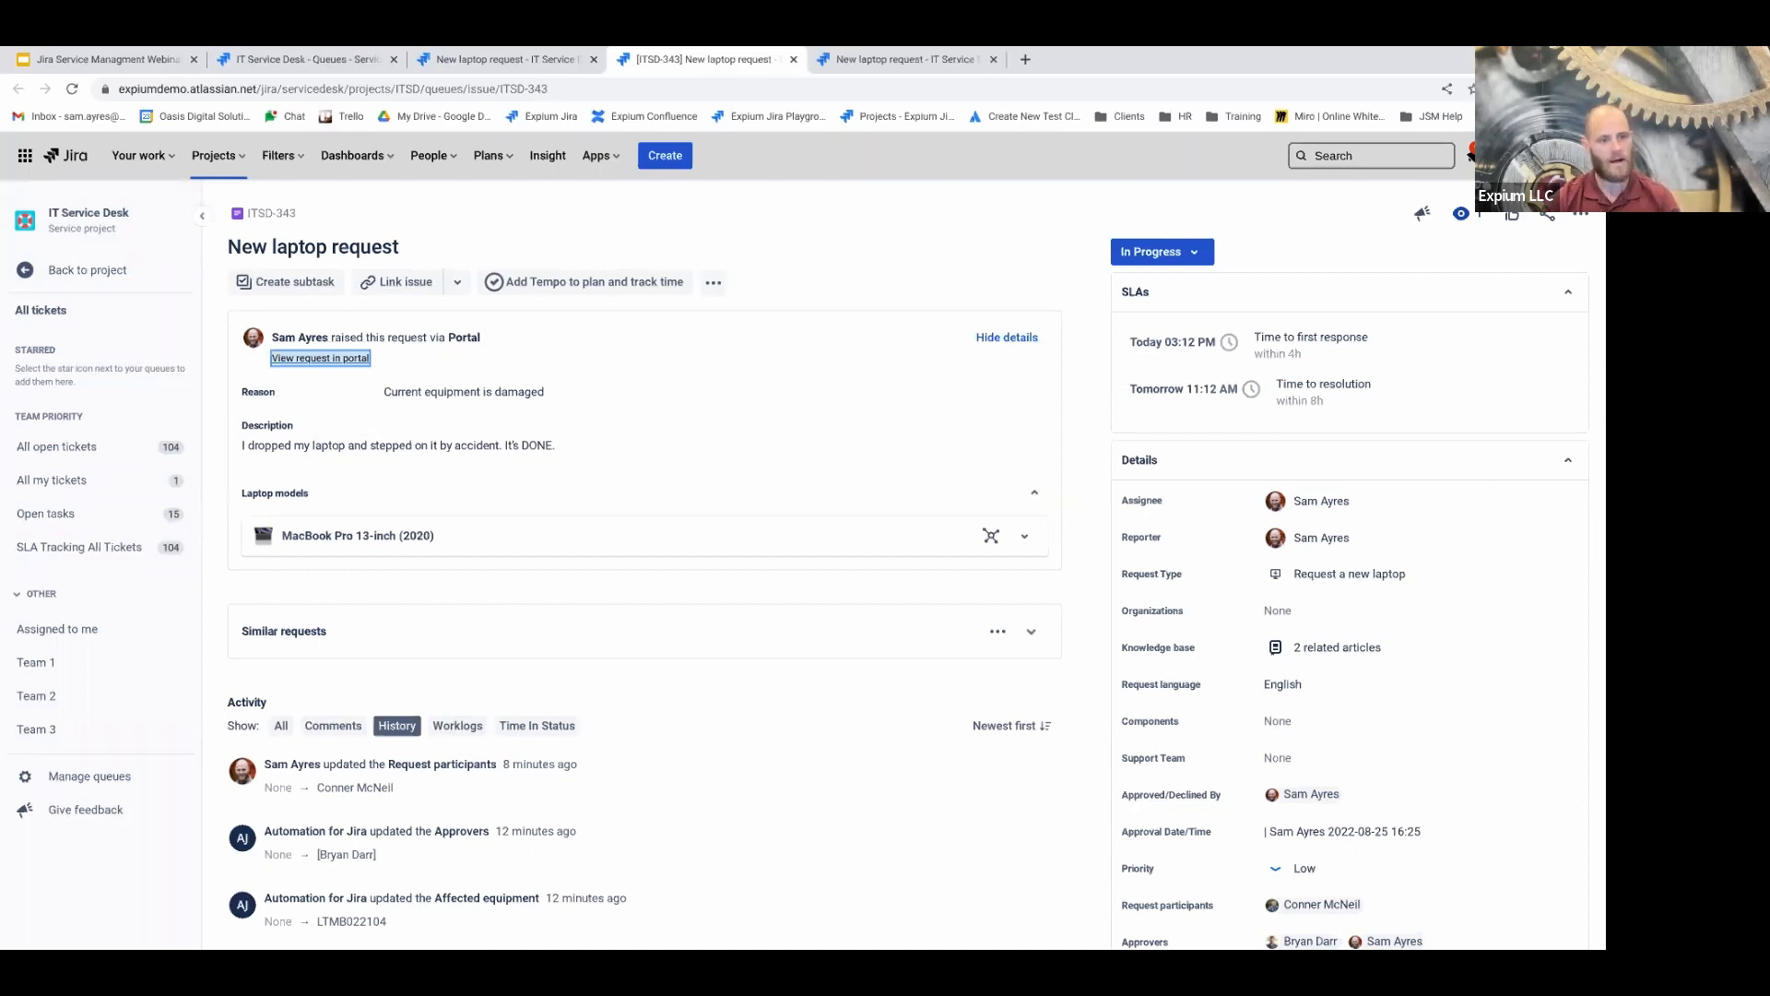
Start the 'Resolve this issue' transition on ITSD-343 and set the resolution to Done
left_click(1163, 254)
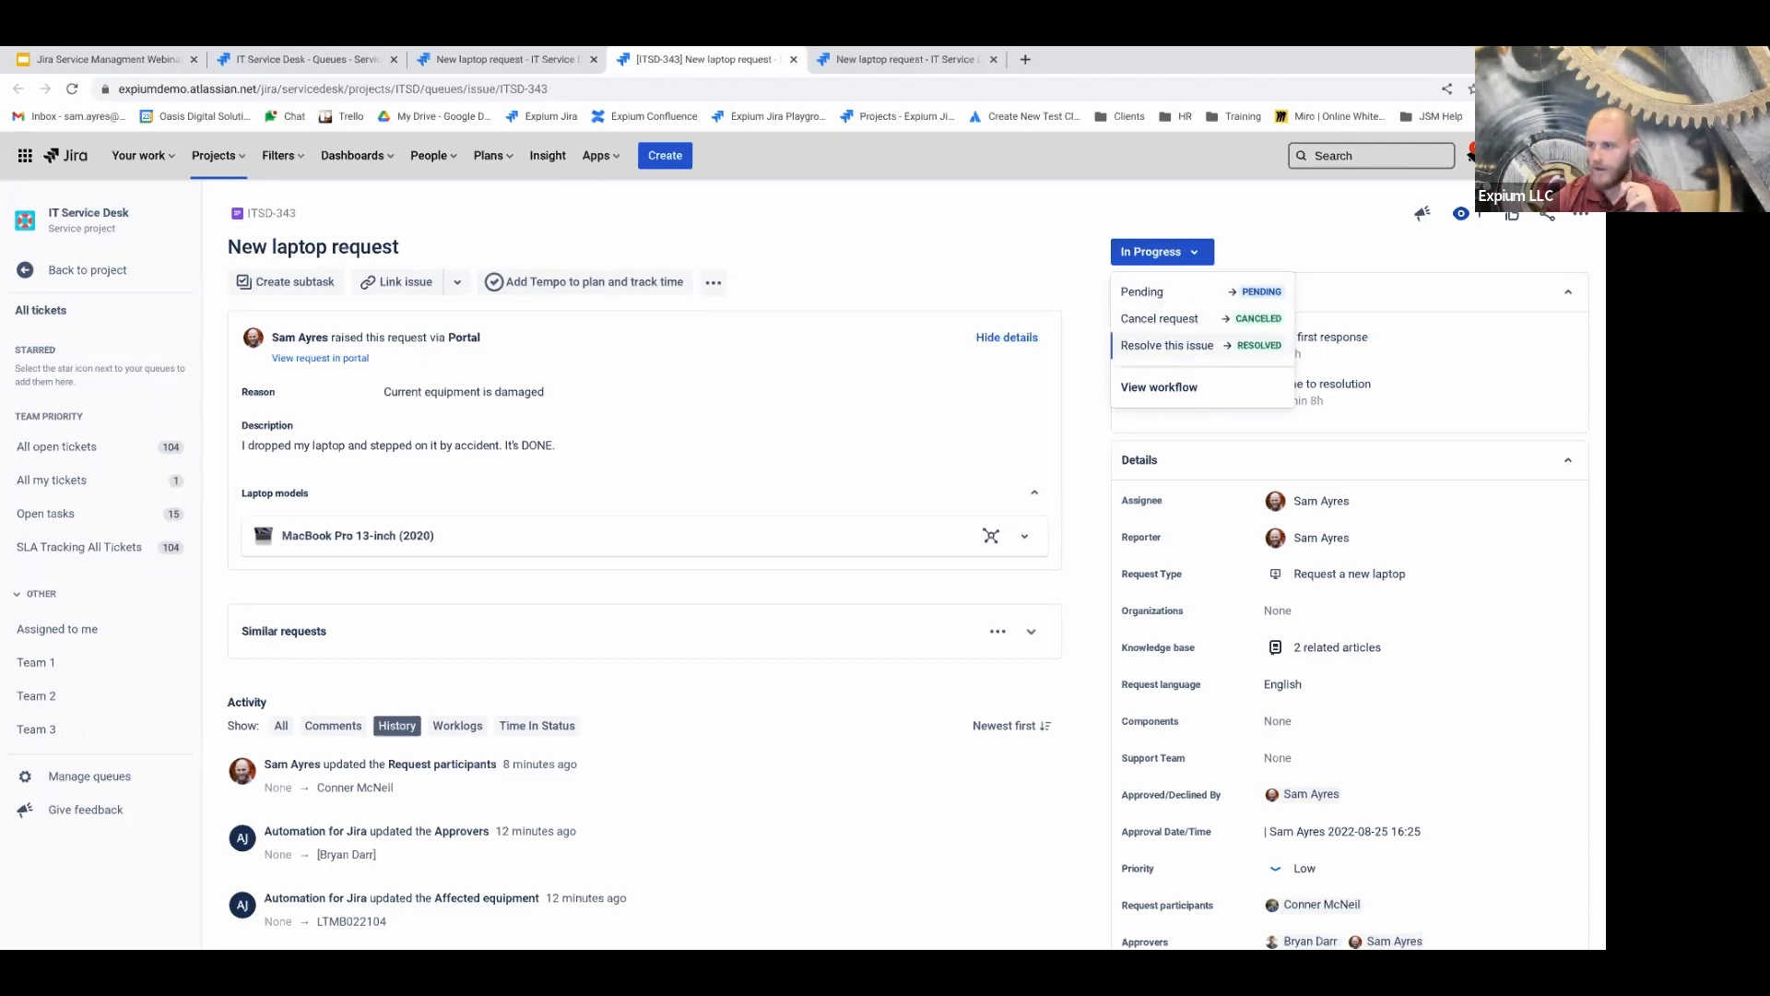
left_click(1203, 350)
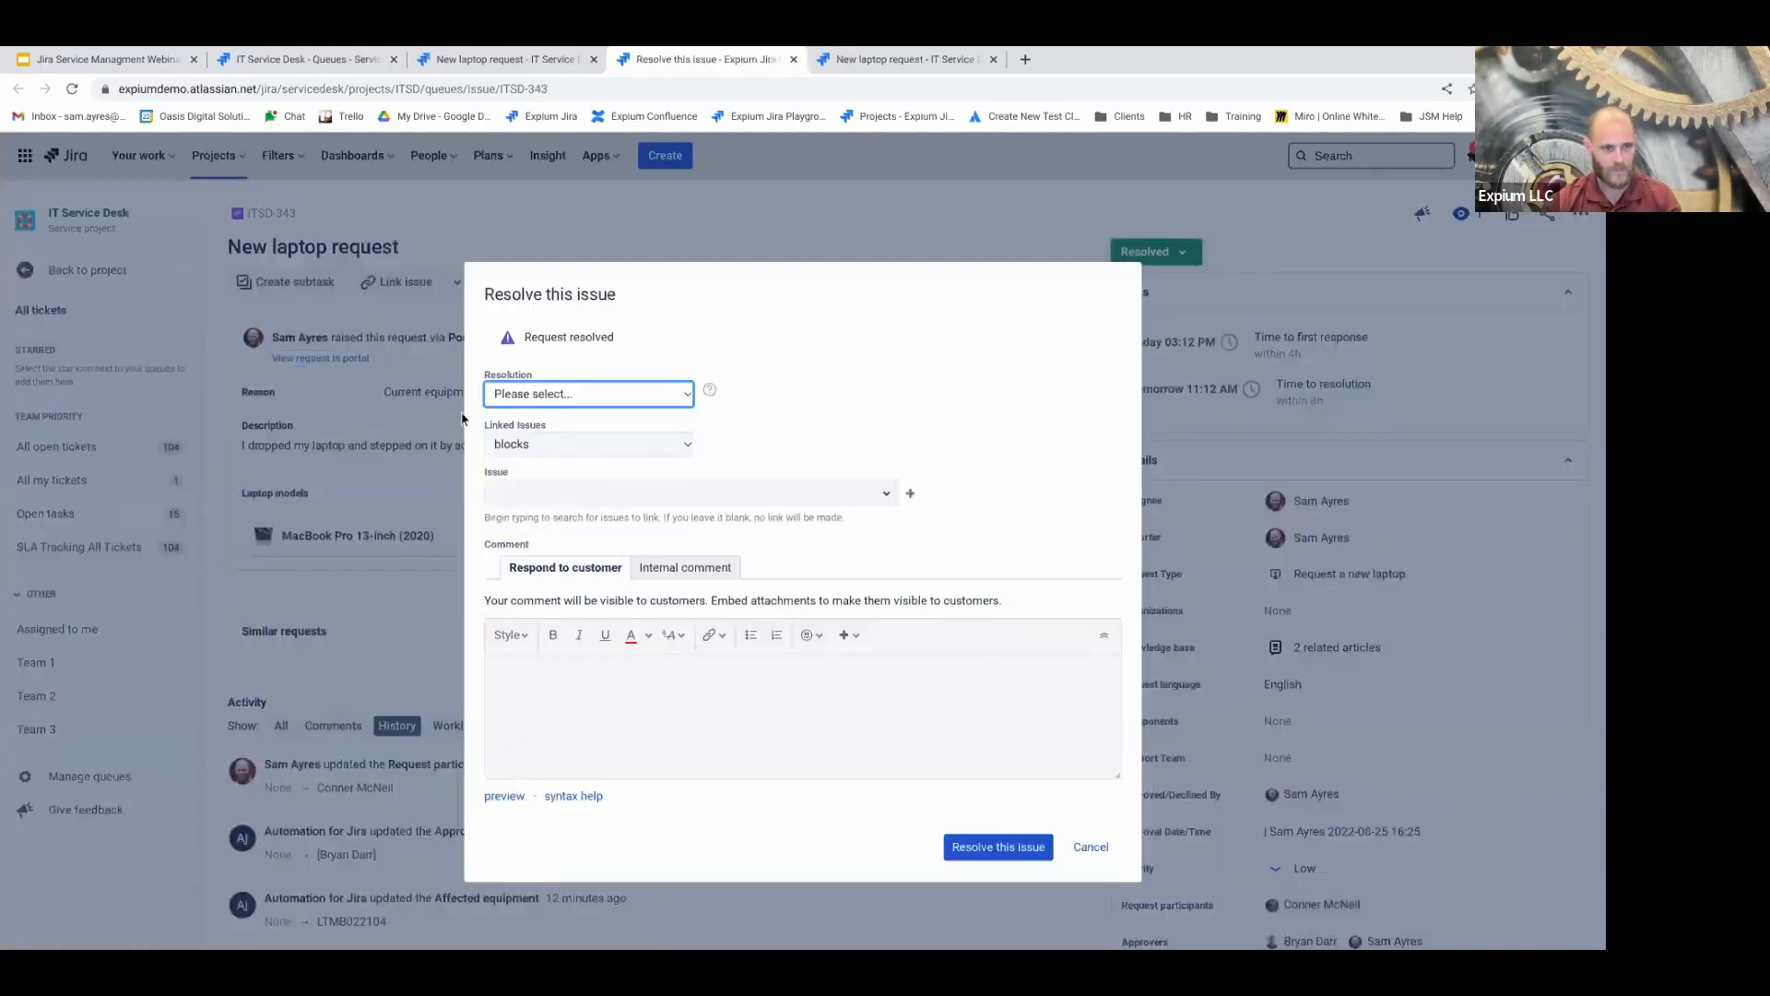
left_click(564, 395)
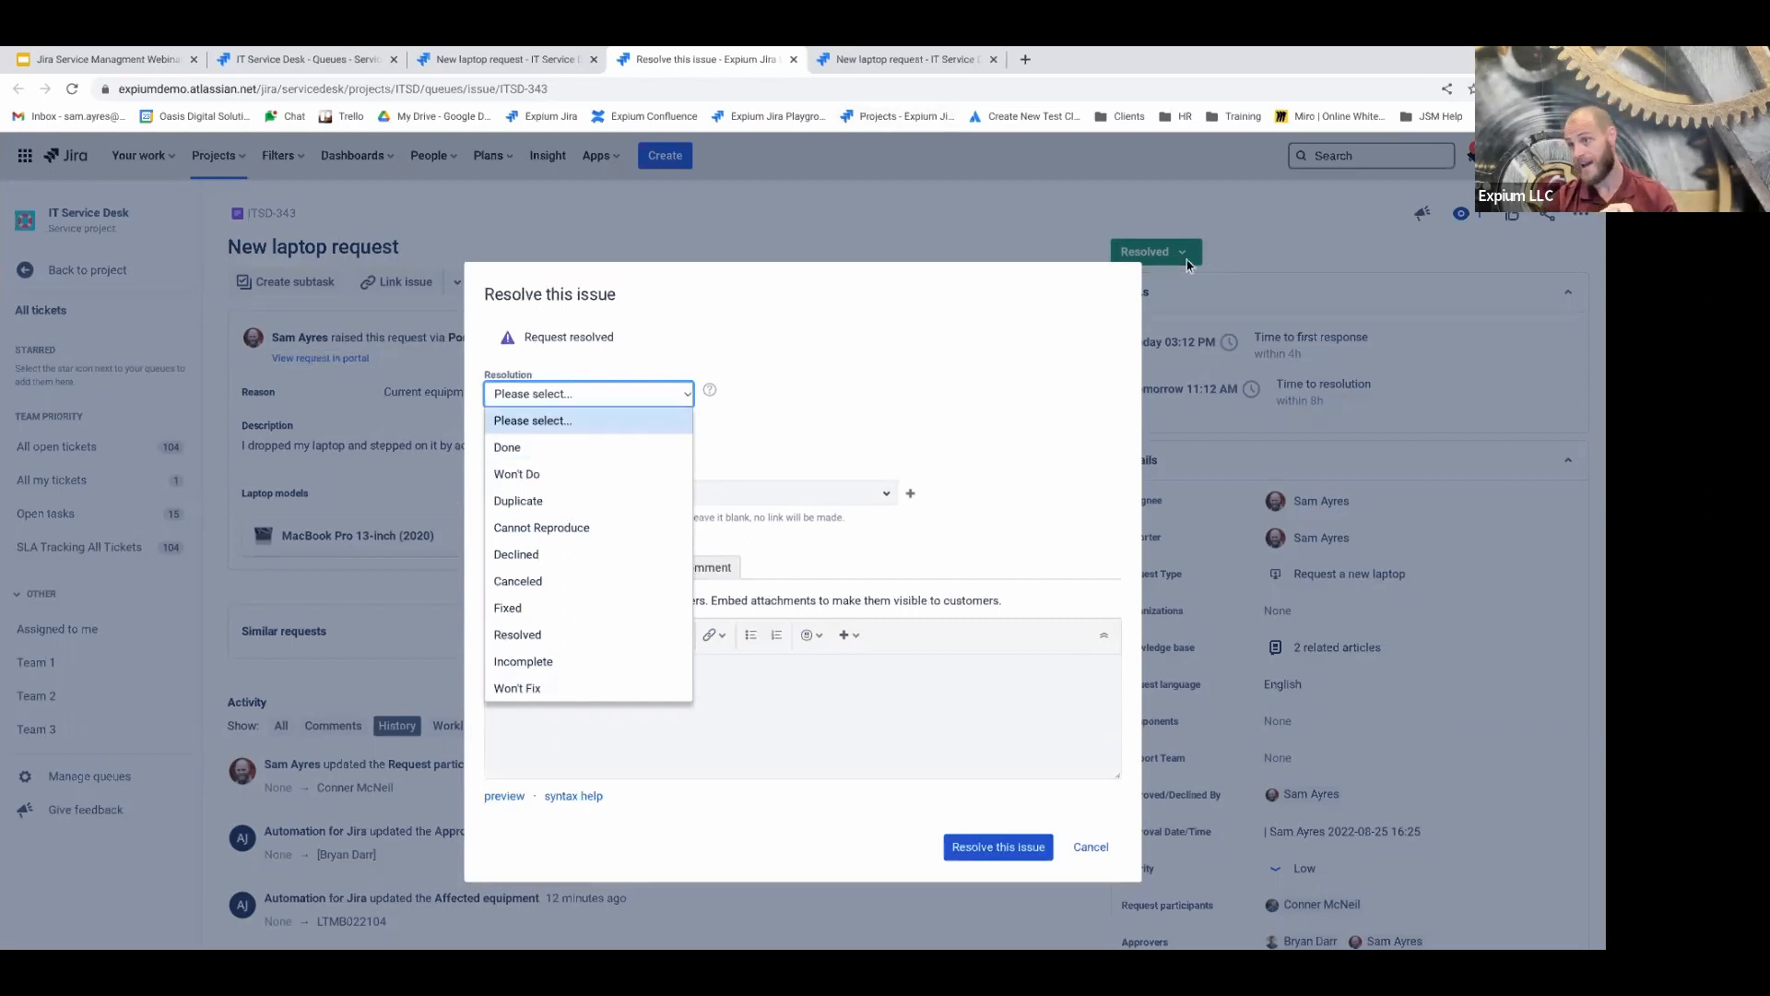
left_click(537, 451)
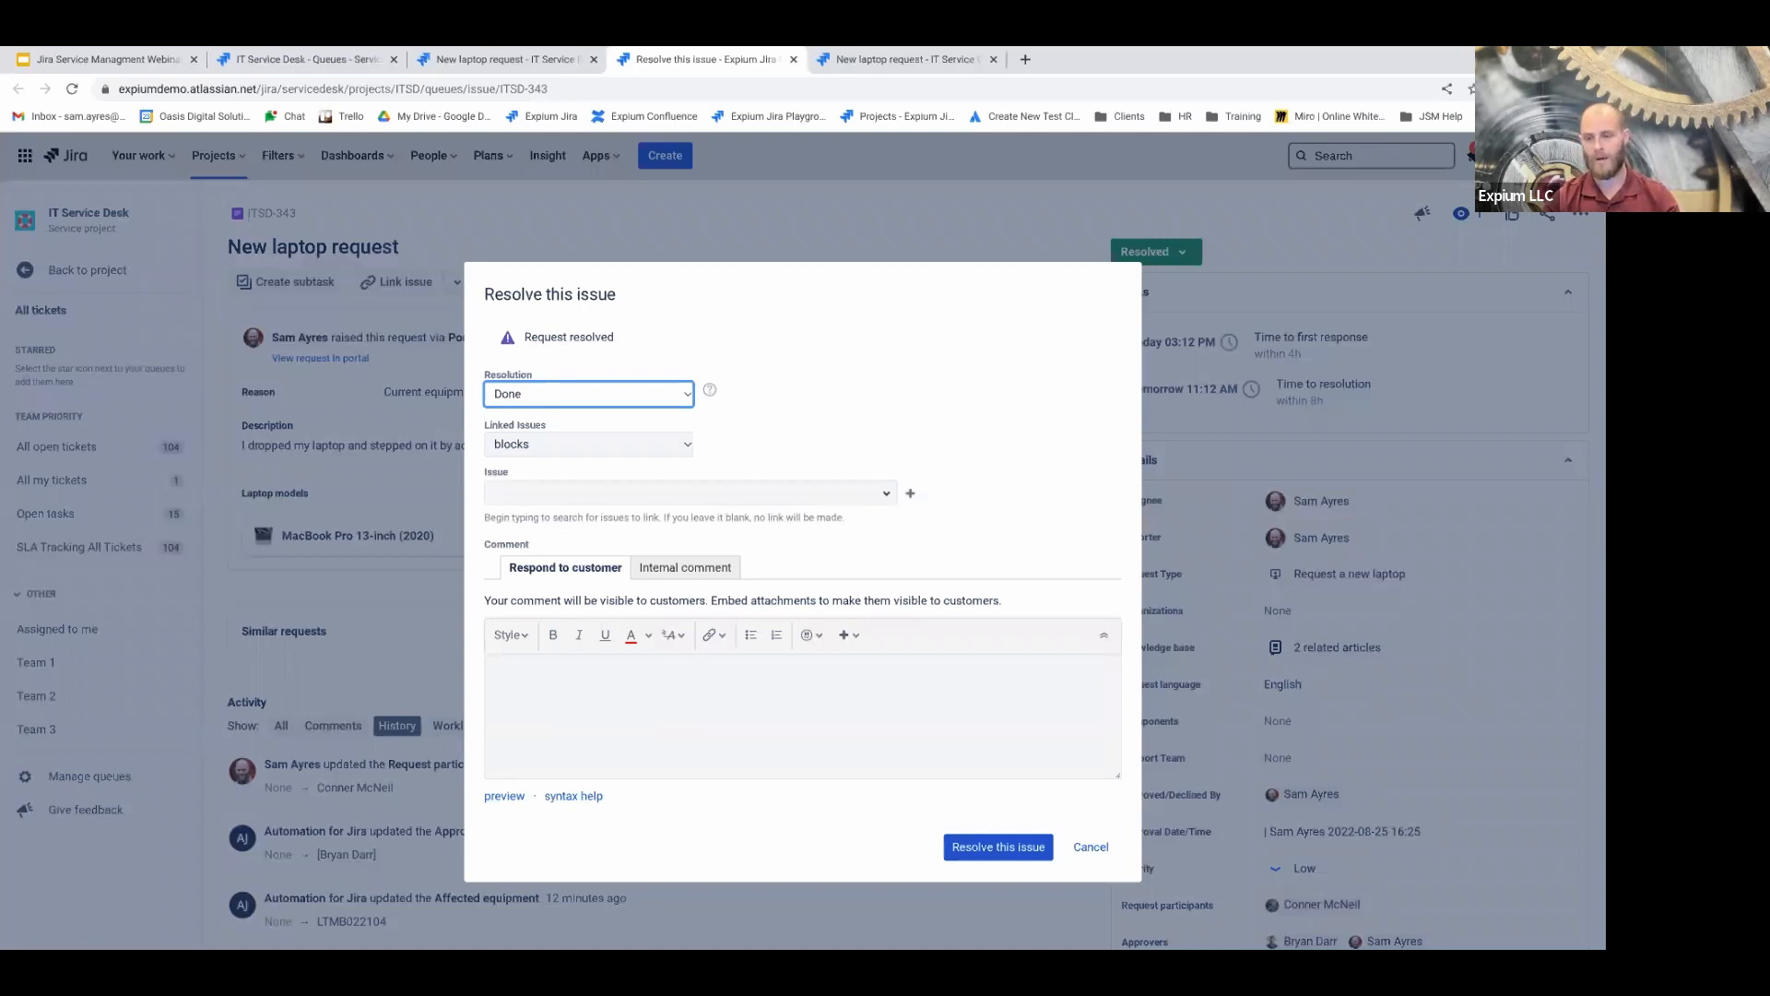
left_click(622, 400)
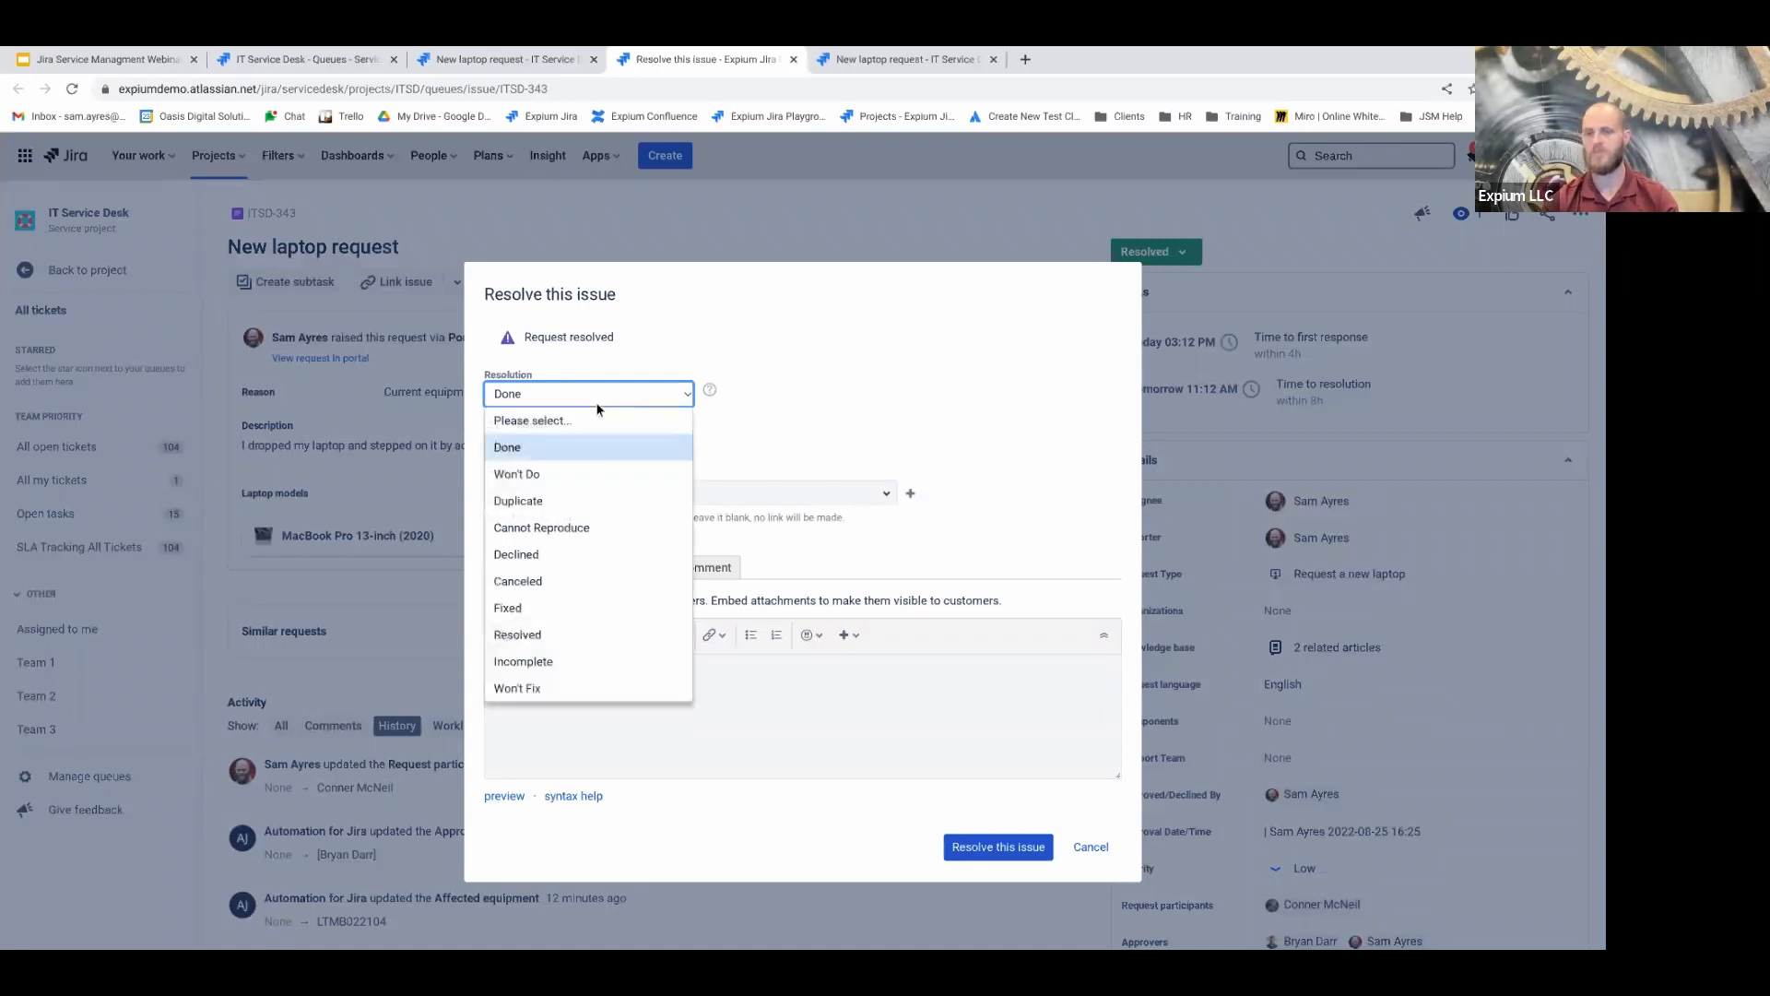
left_click(563, 448)
Write the customer reply 'This issue is resolved.' and submit the resolution
left_click(623, 741)
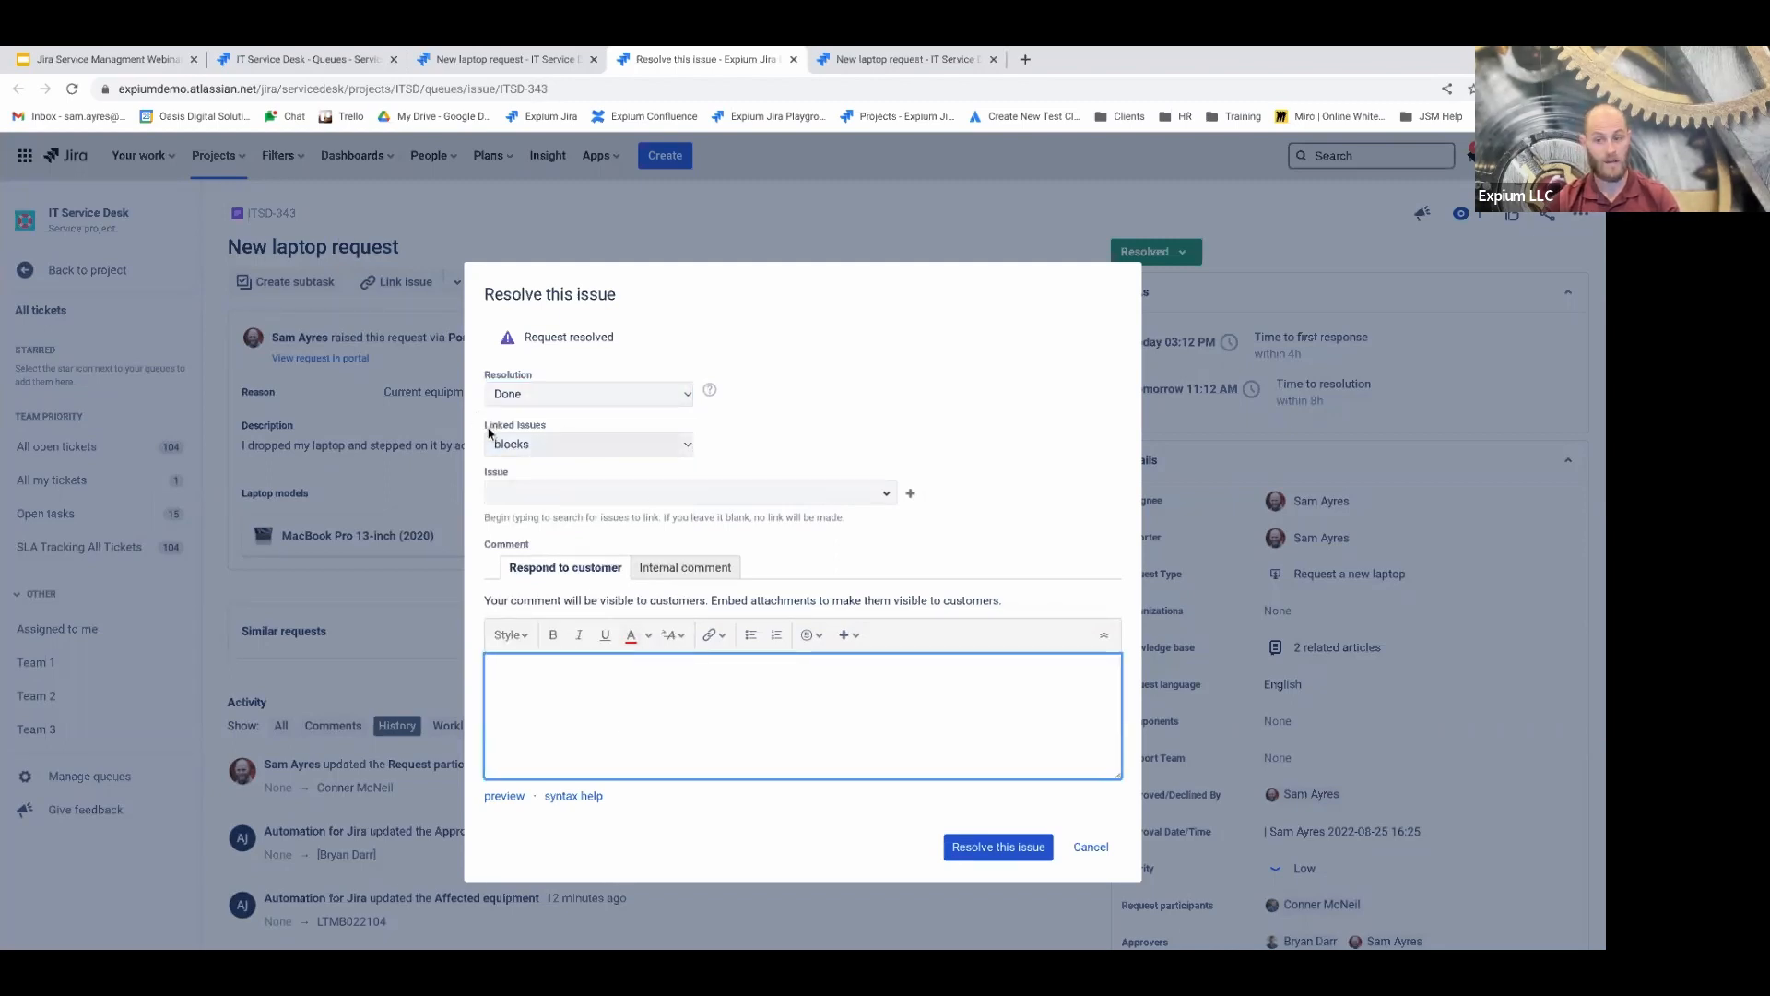
left_click_drag(486, 426, 549, 428)
left_click(557, 429)
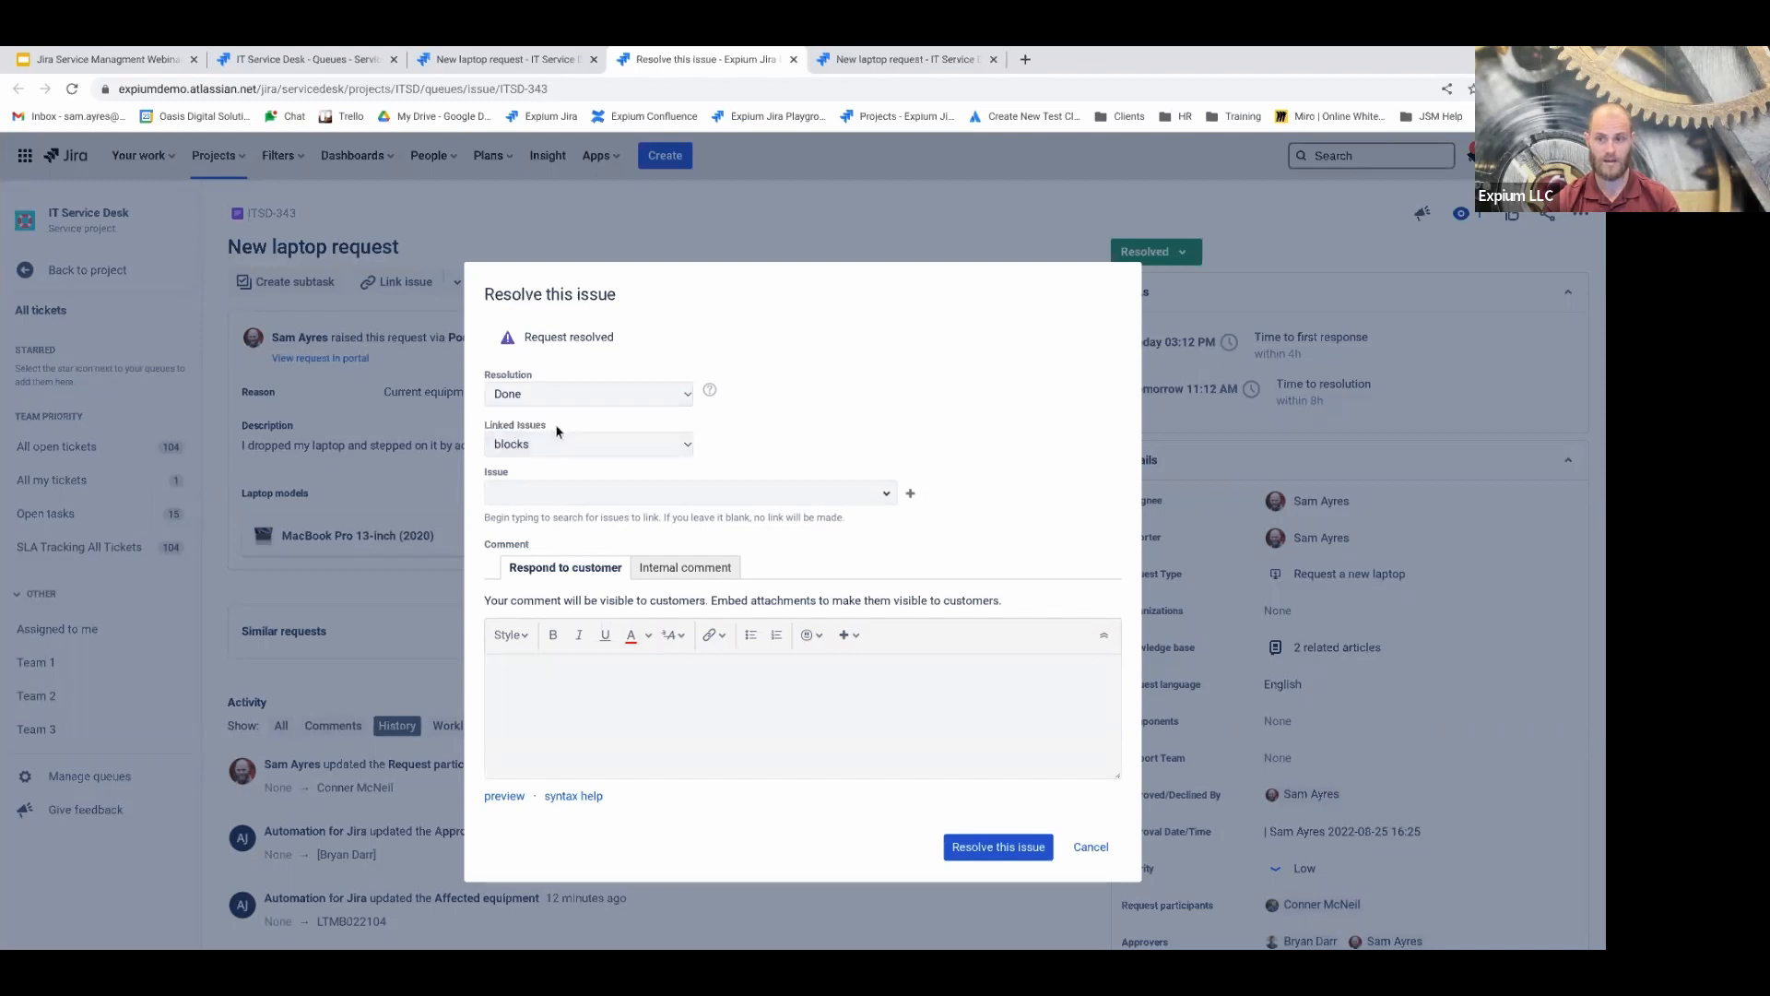
left_click(539, 498)
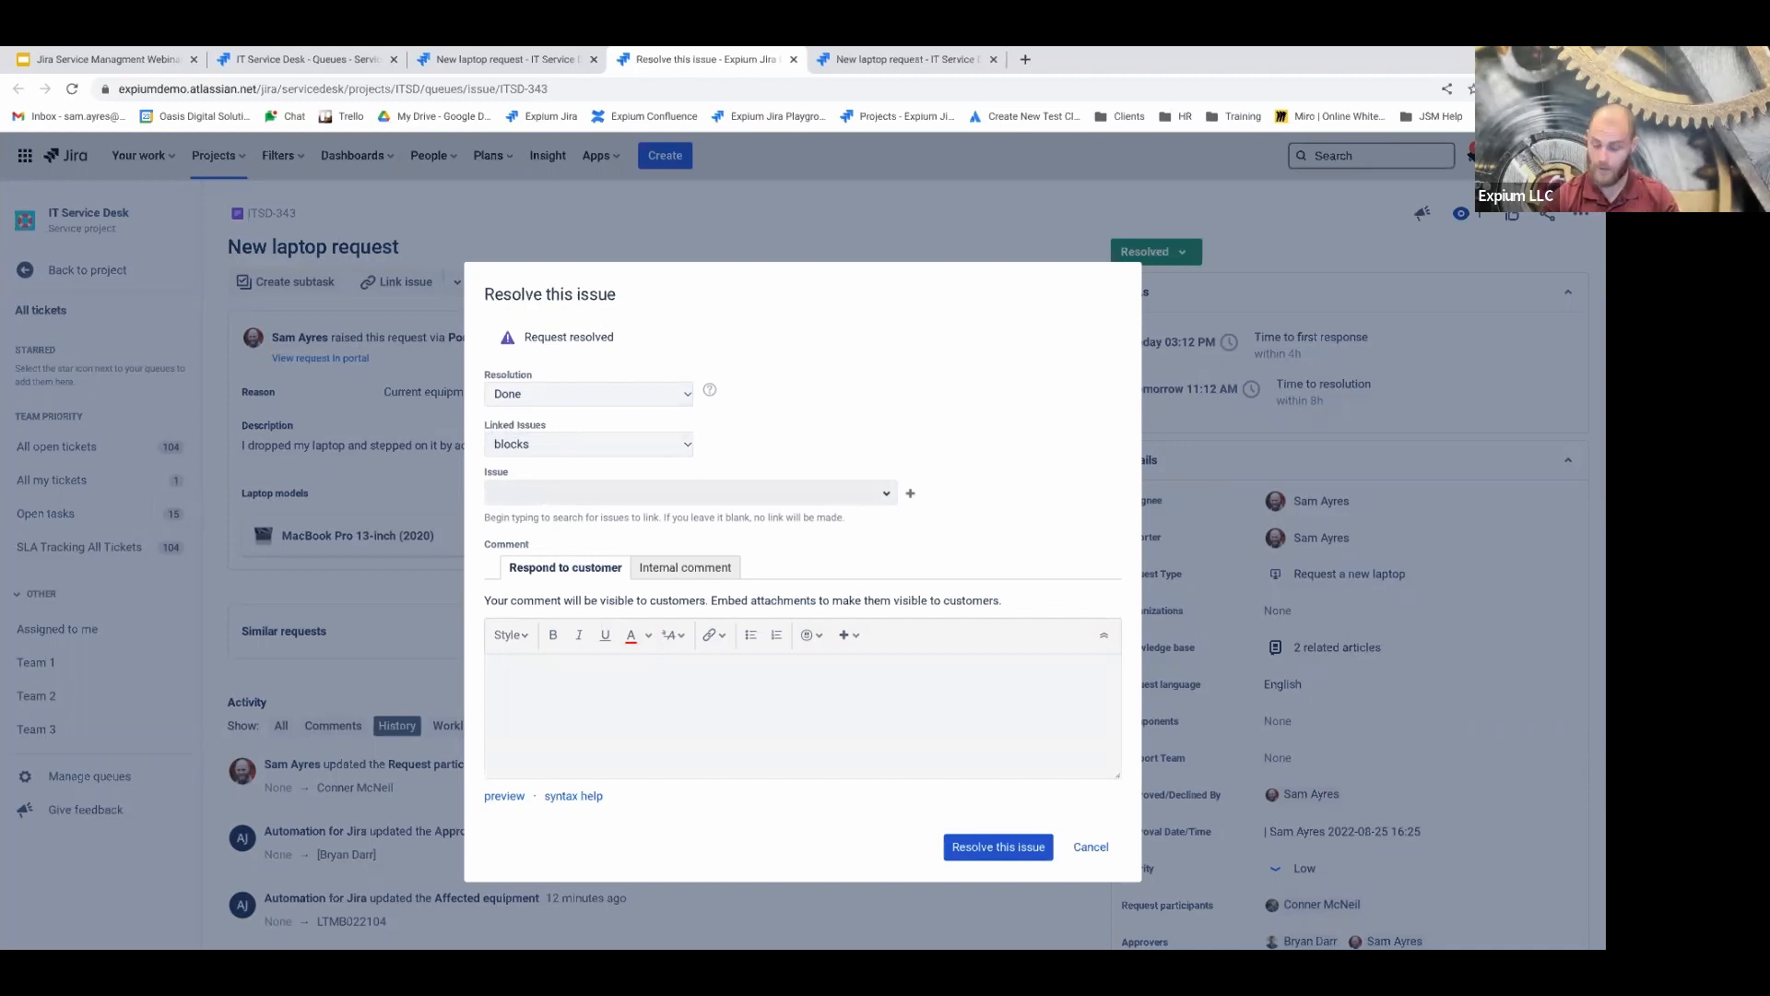
left_click(679, 737)
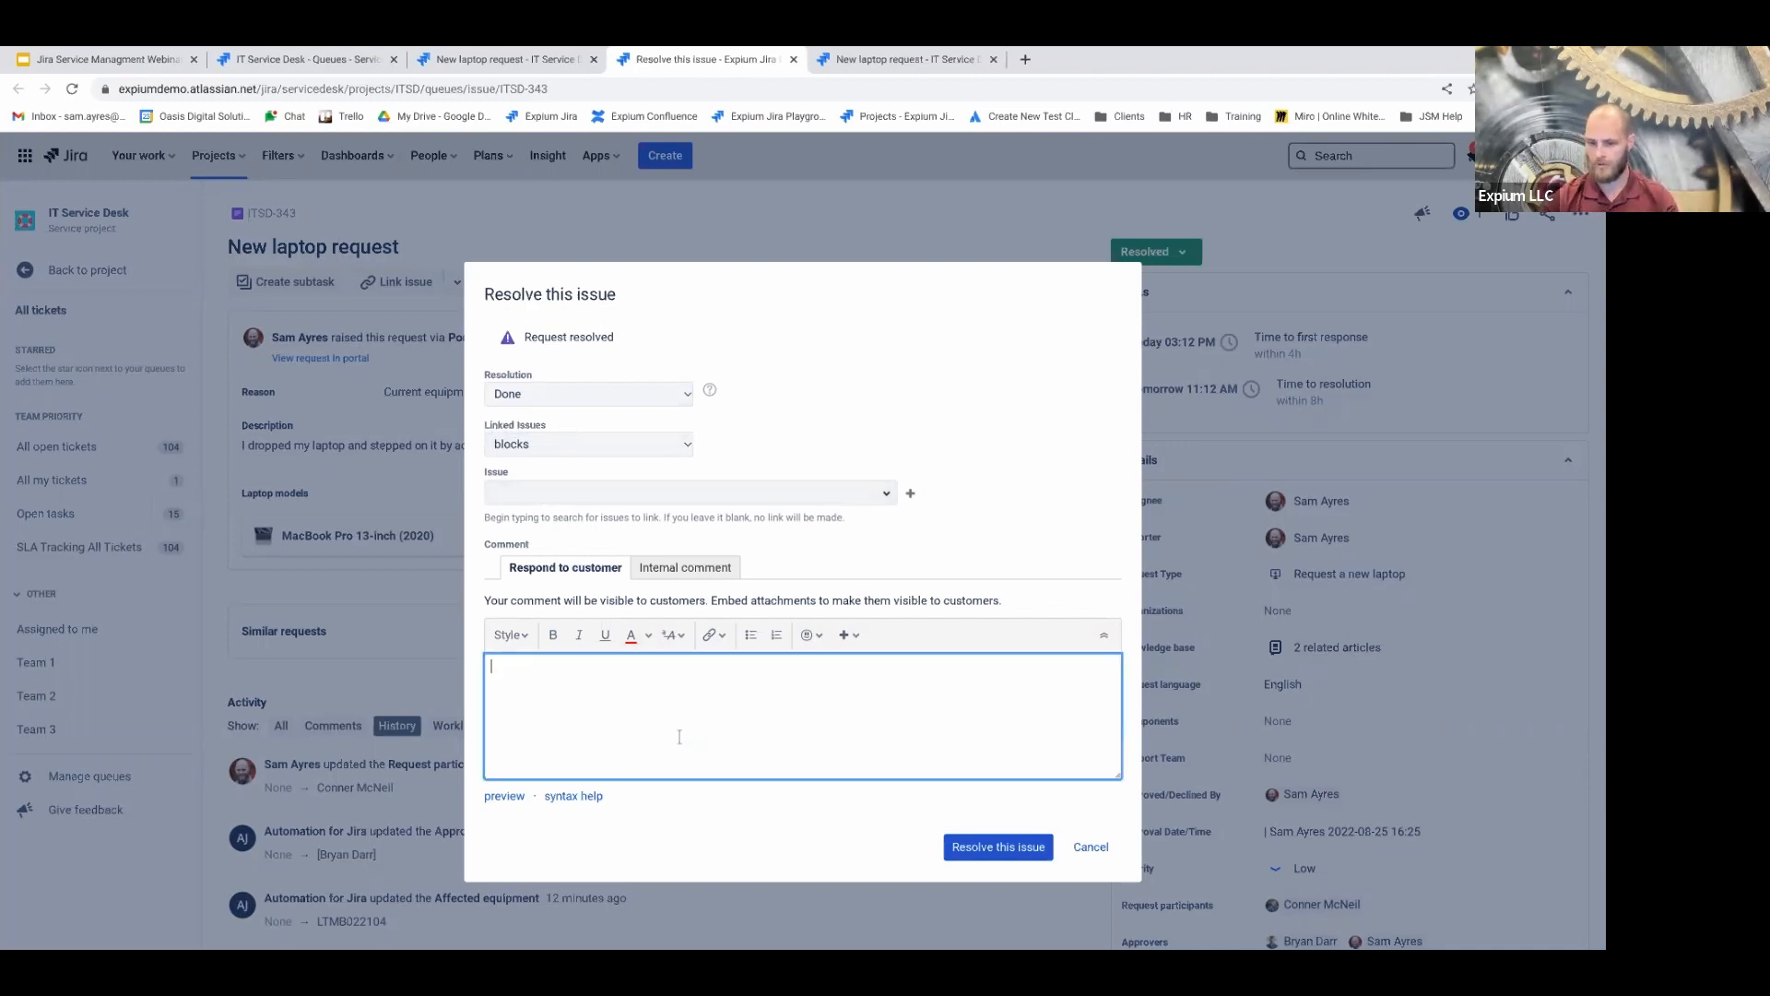
type("This issue is resolved.")
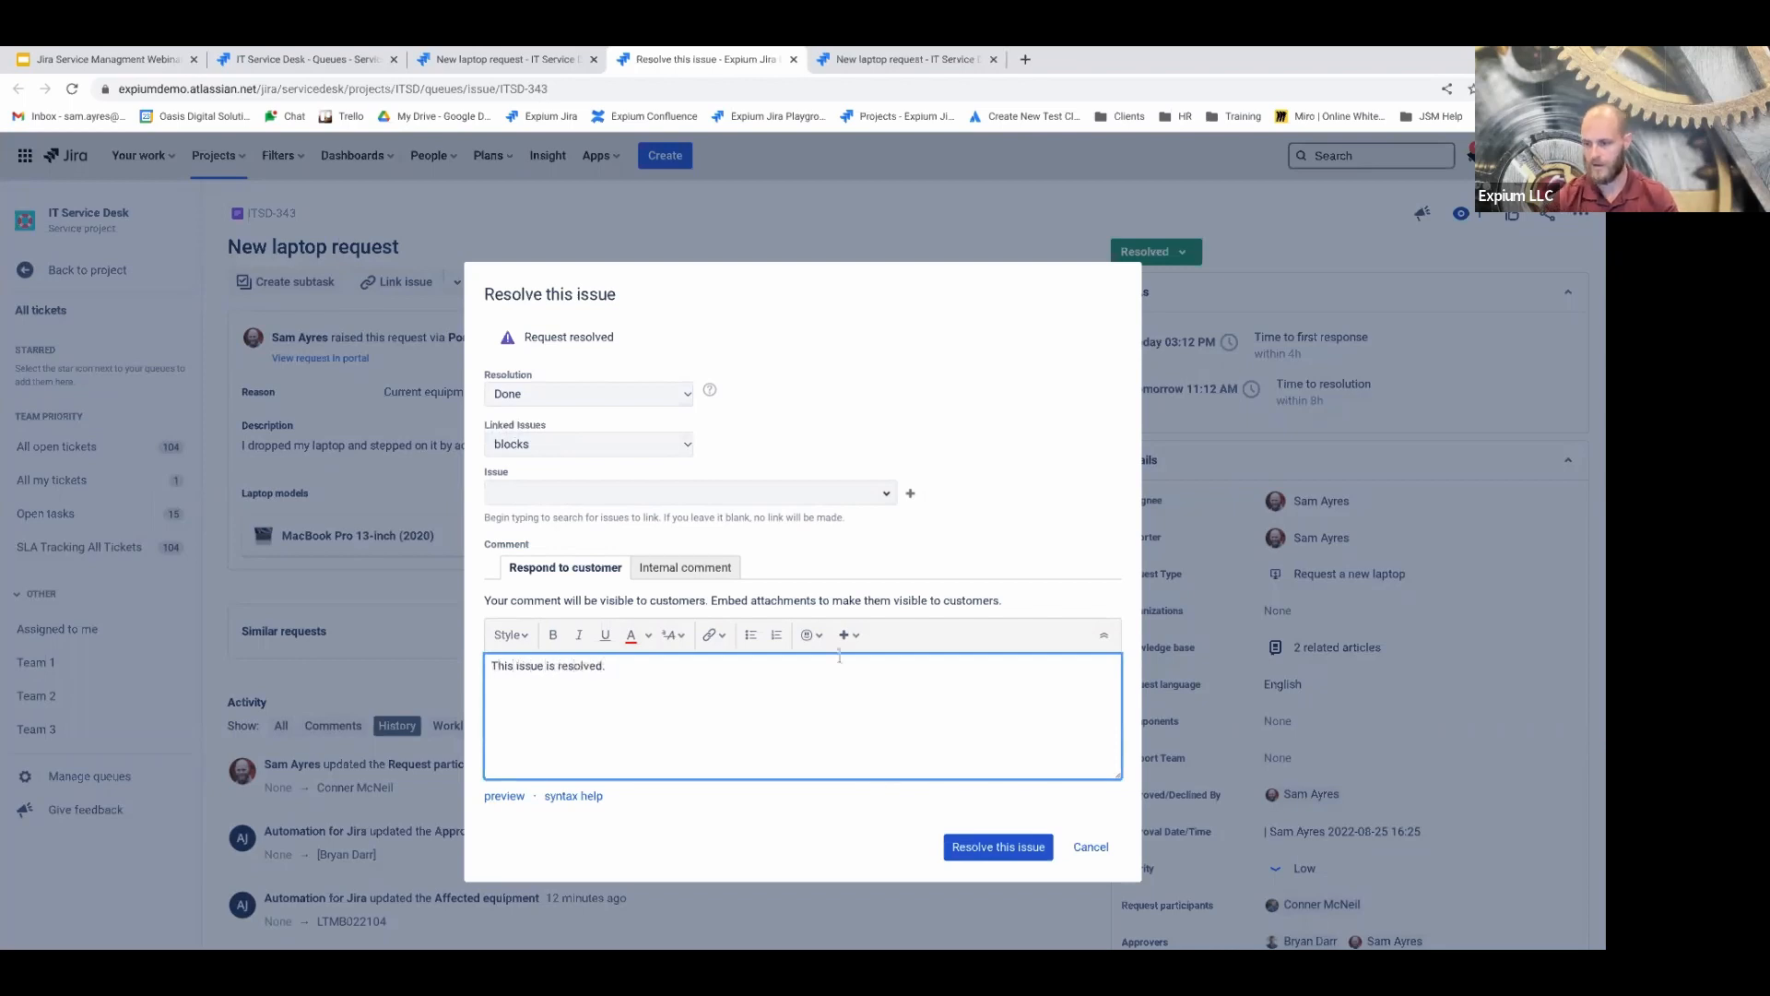
left_click(985, 848)
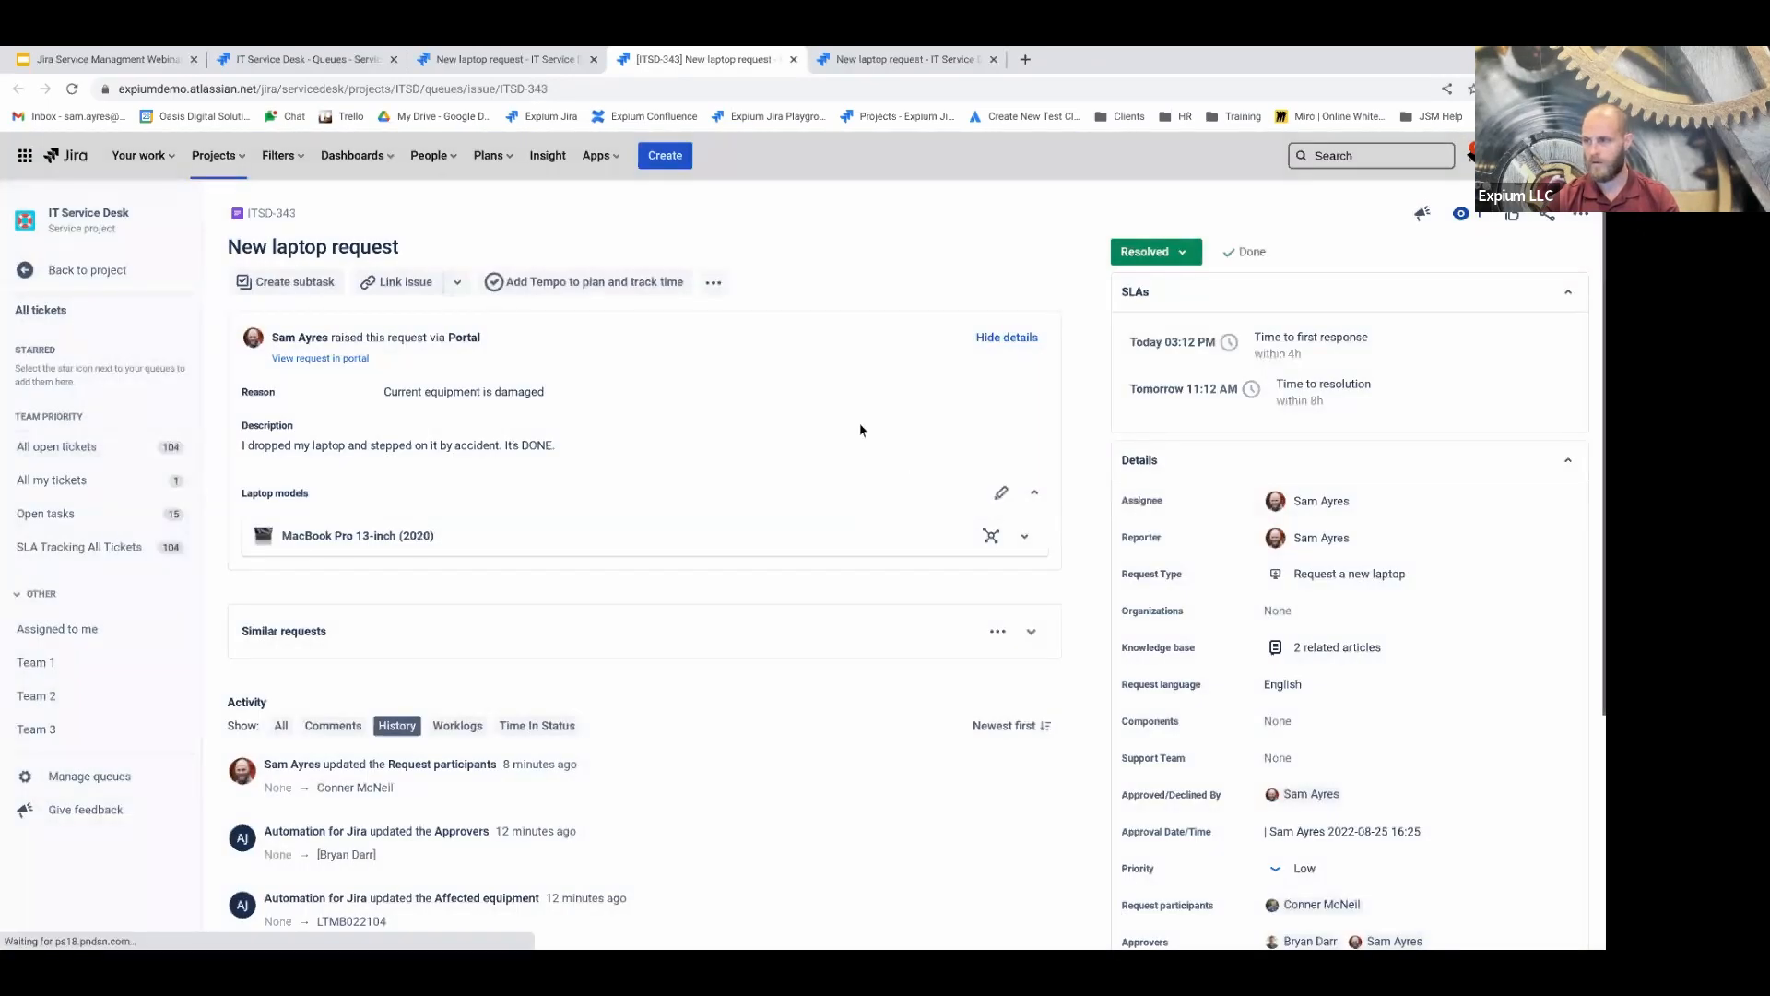
Refresh the ITSD-343 page and scroll down to the Details panel
left_click(70, 94)
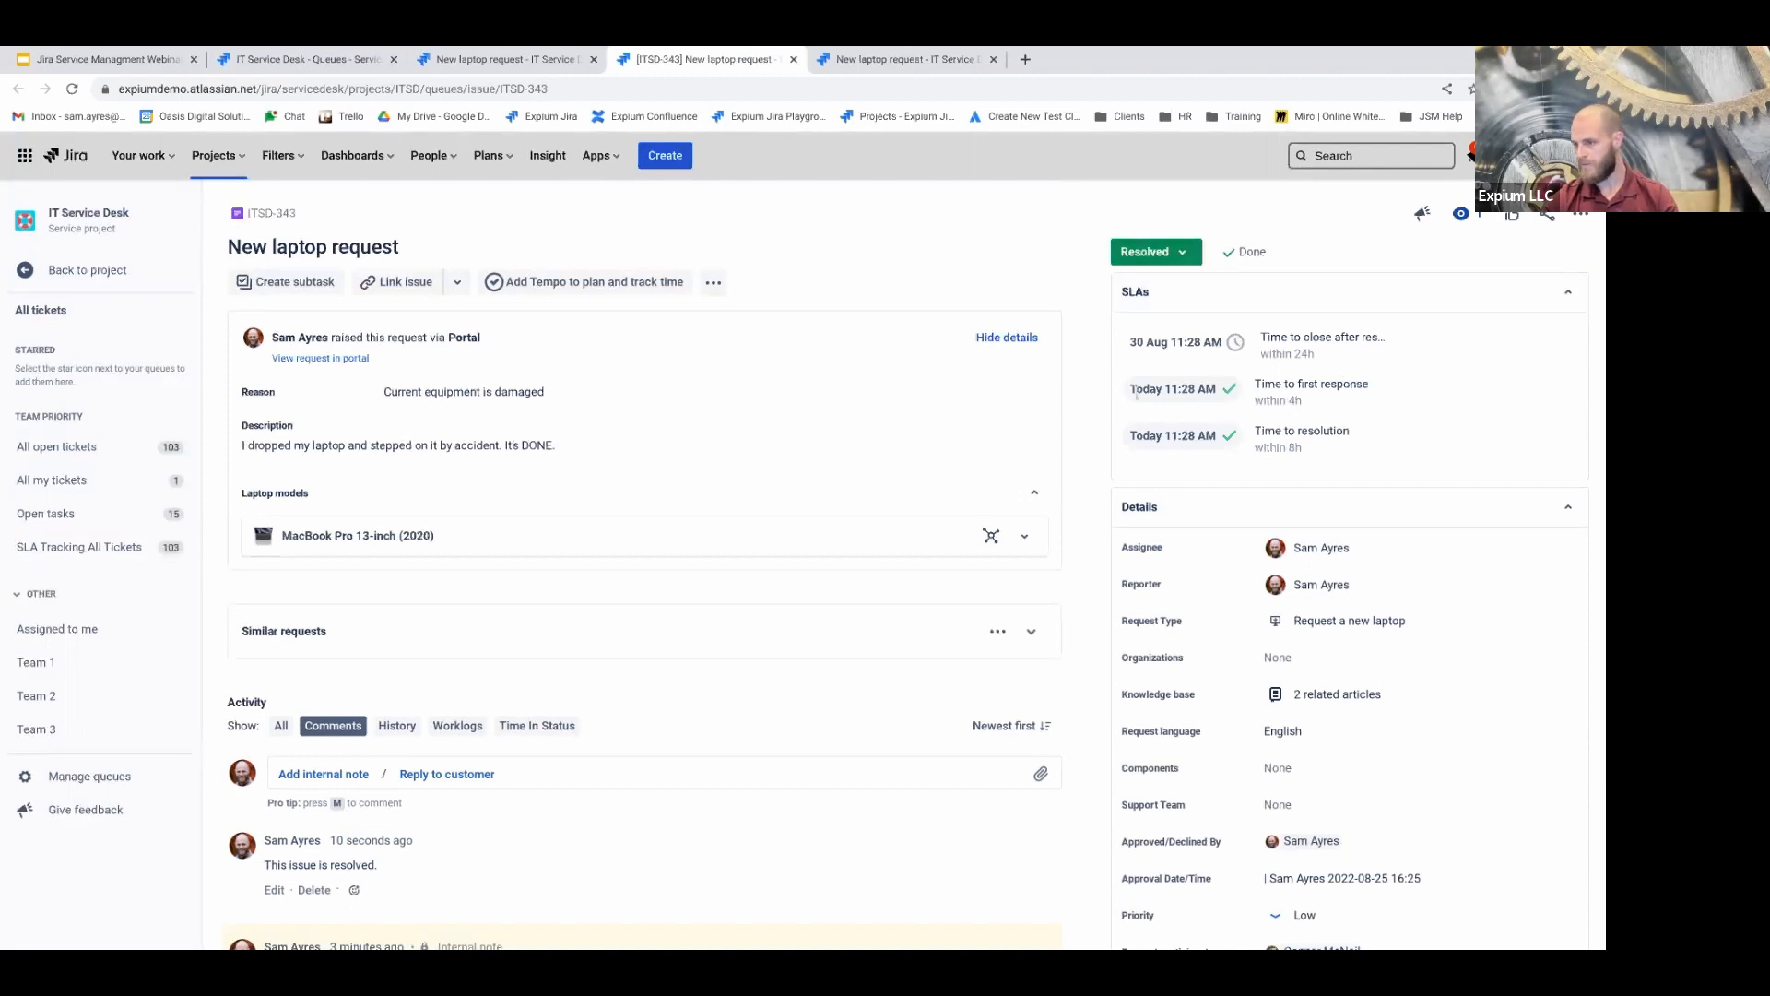
mouse_move(1138, 389)
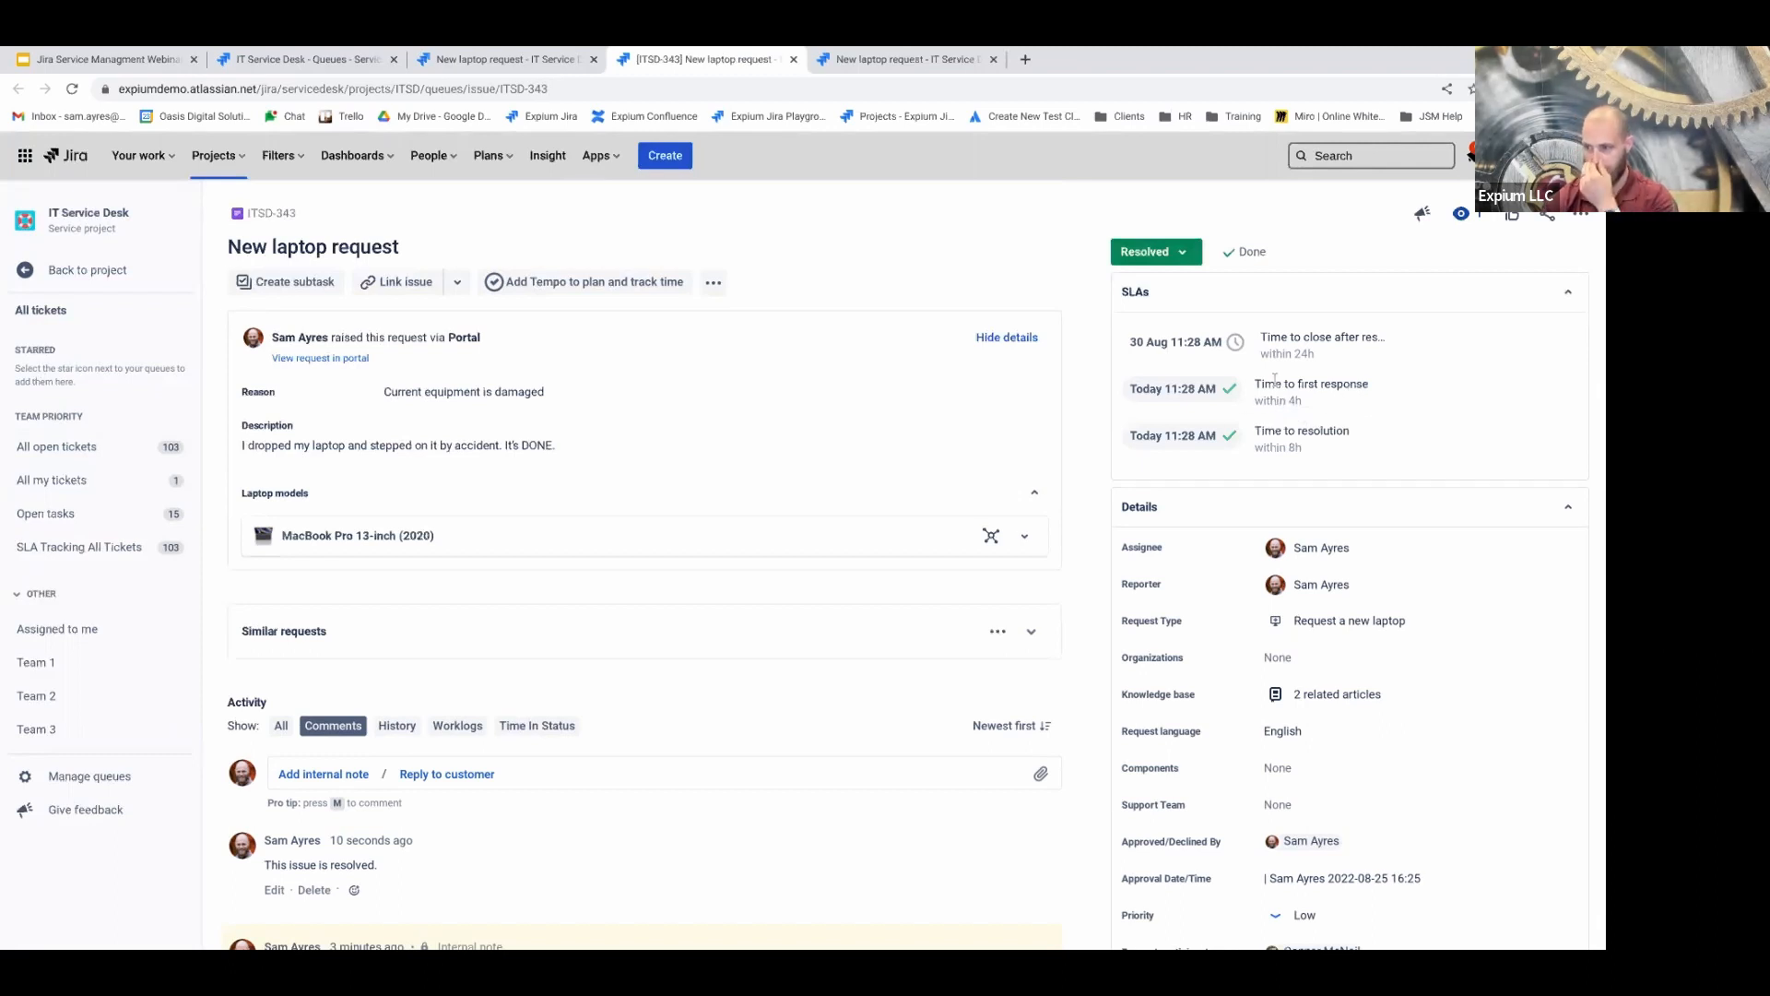
mouse_move(1199, 435)
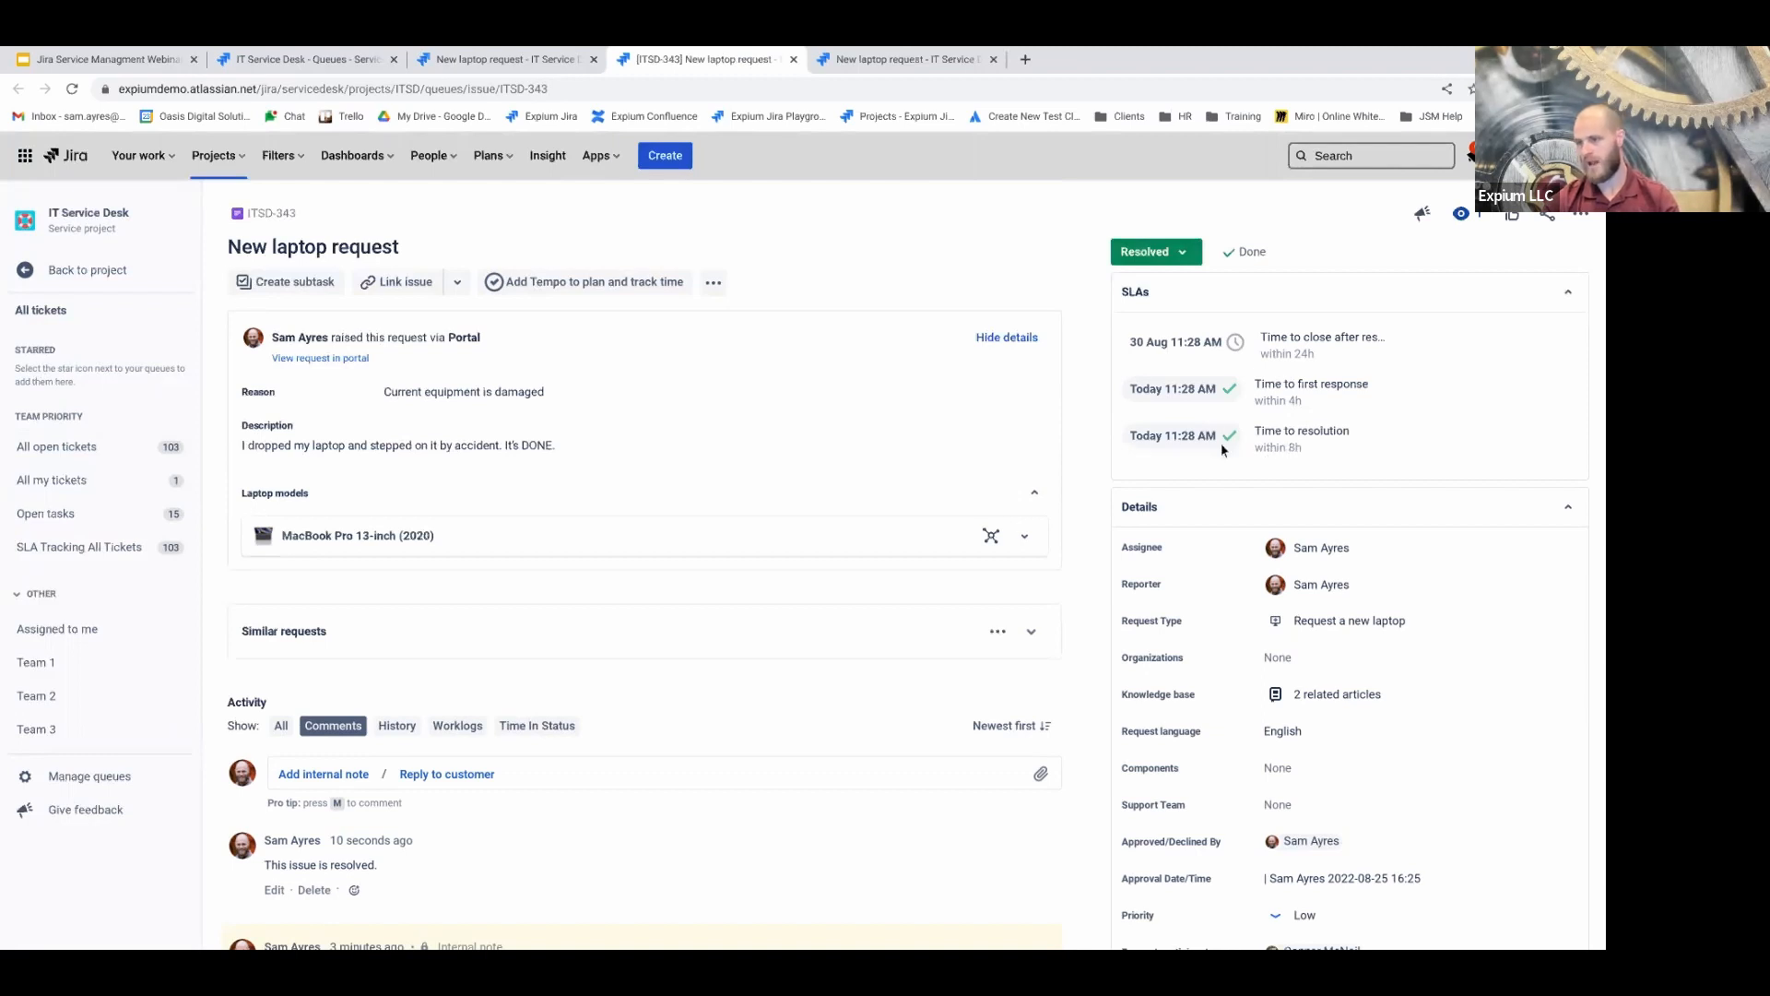
mouse_move(1232, 400)
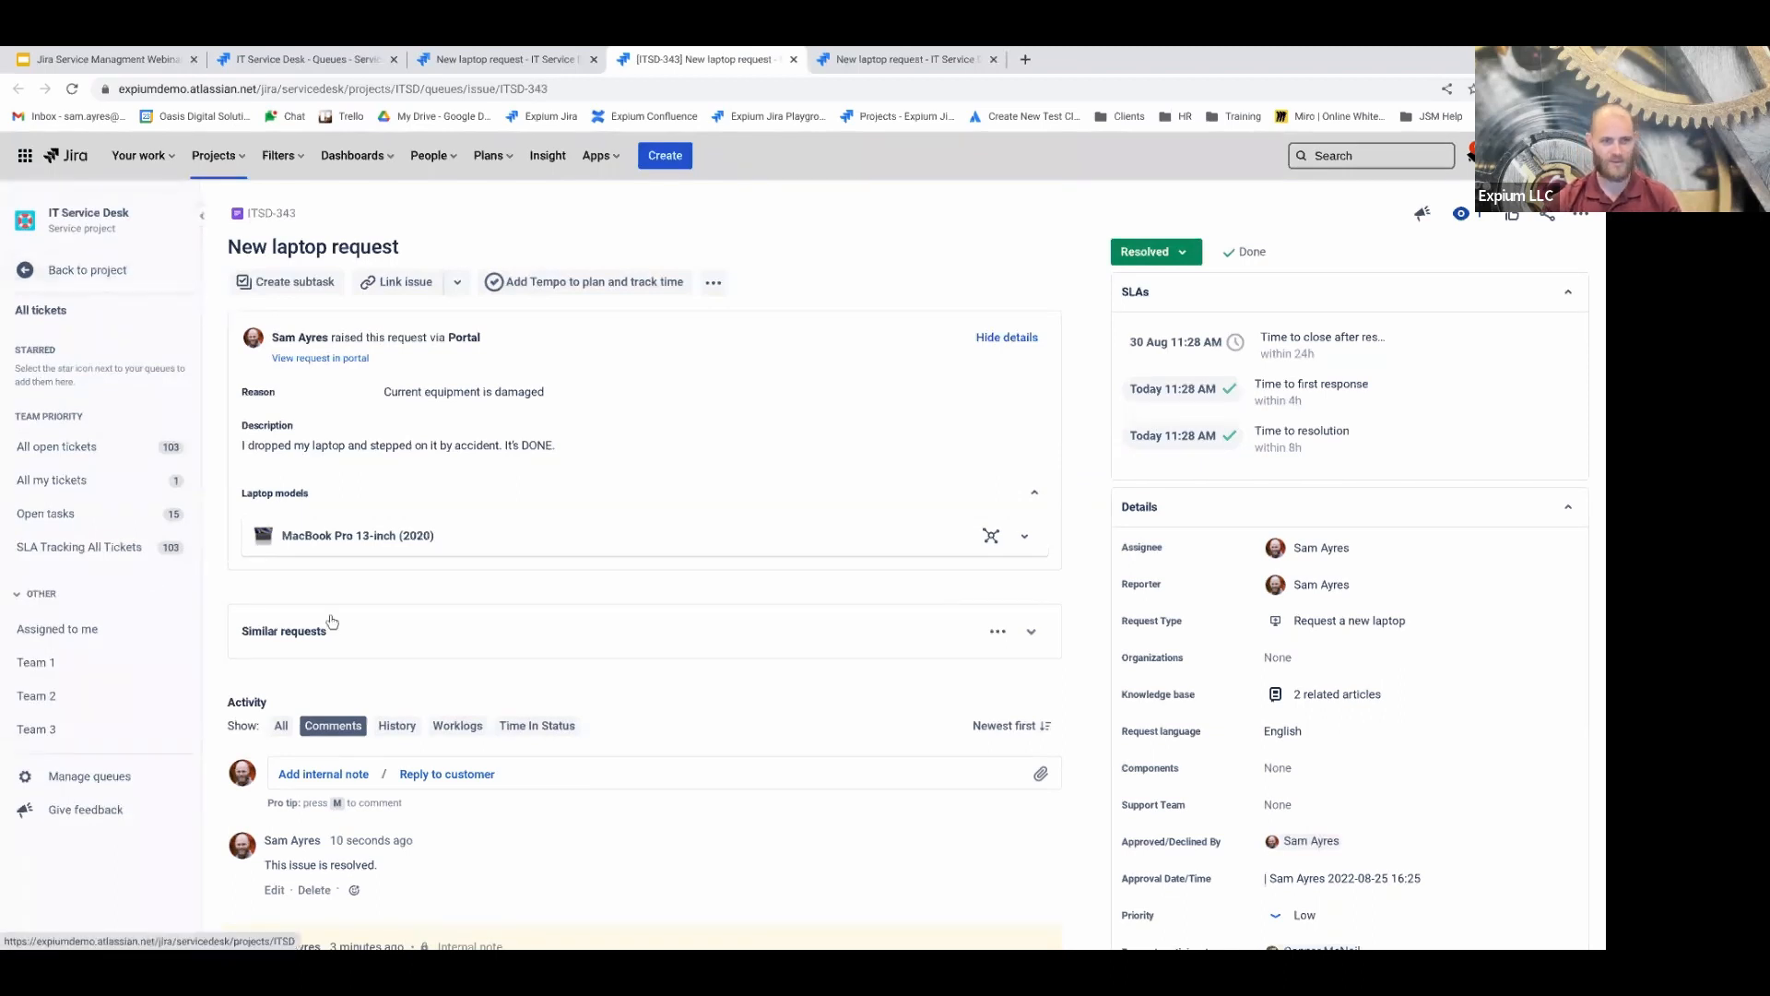
scroll(1279, 458, "down", 1)
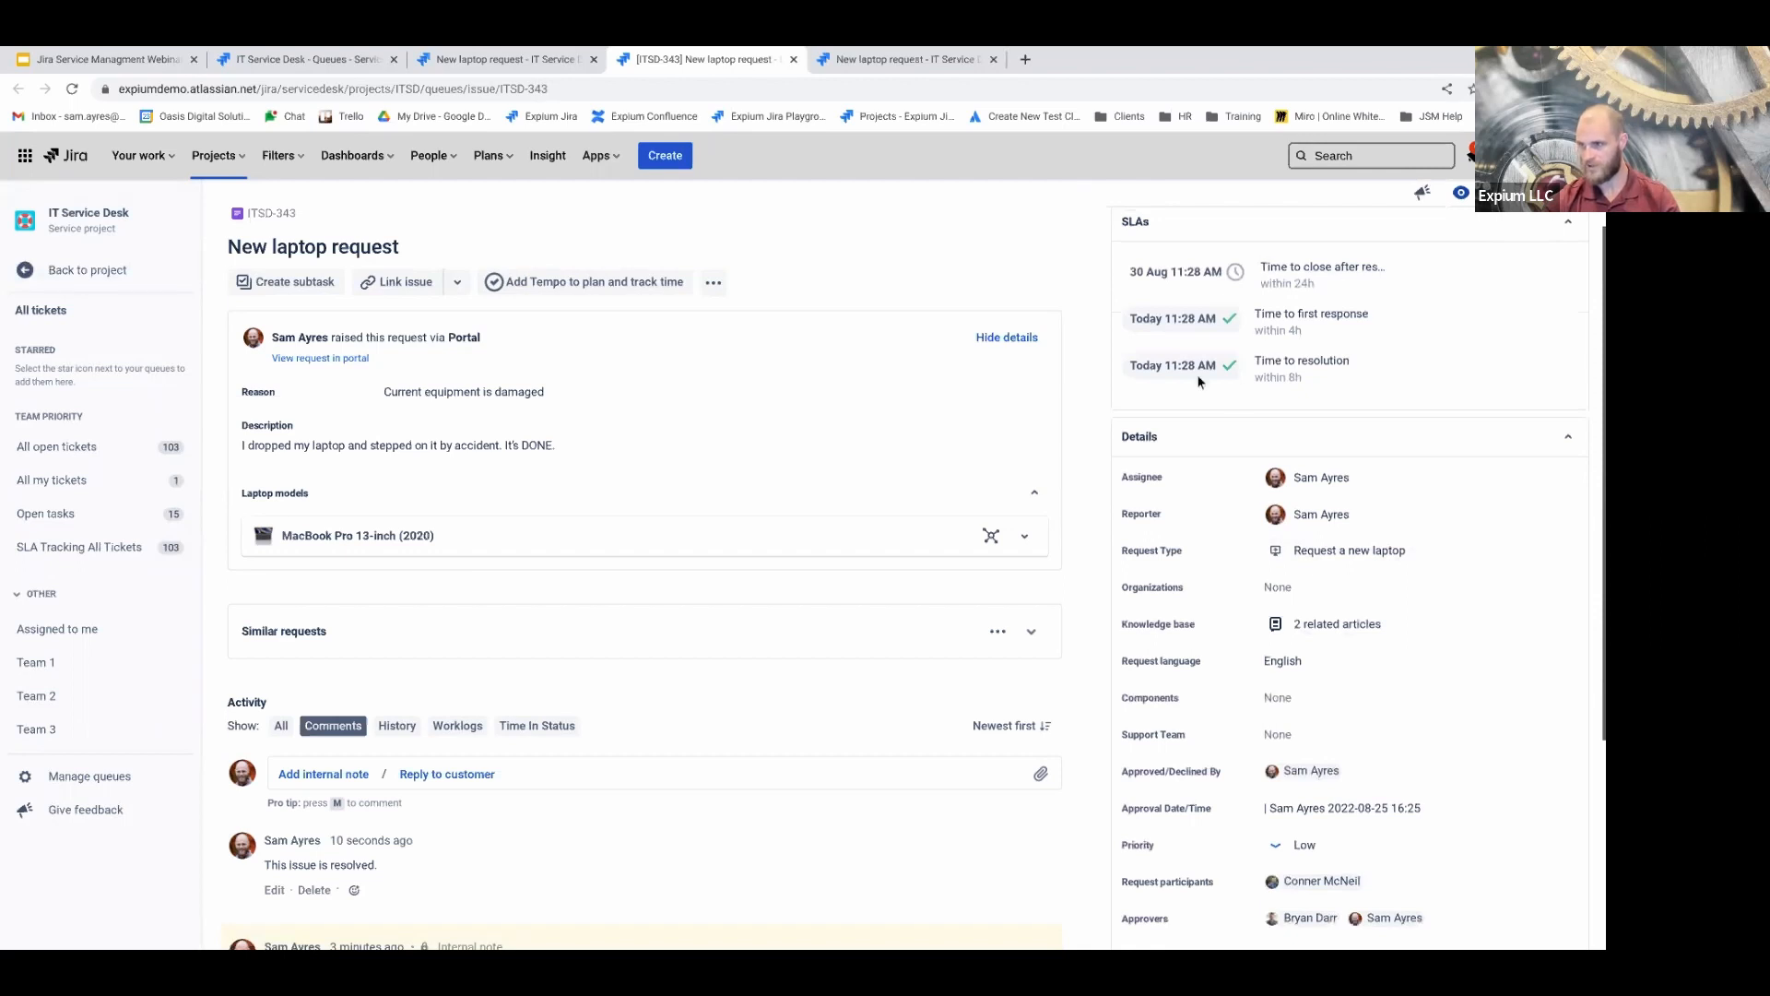
scroll(1297, 597, "down", 1)
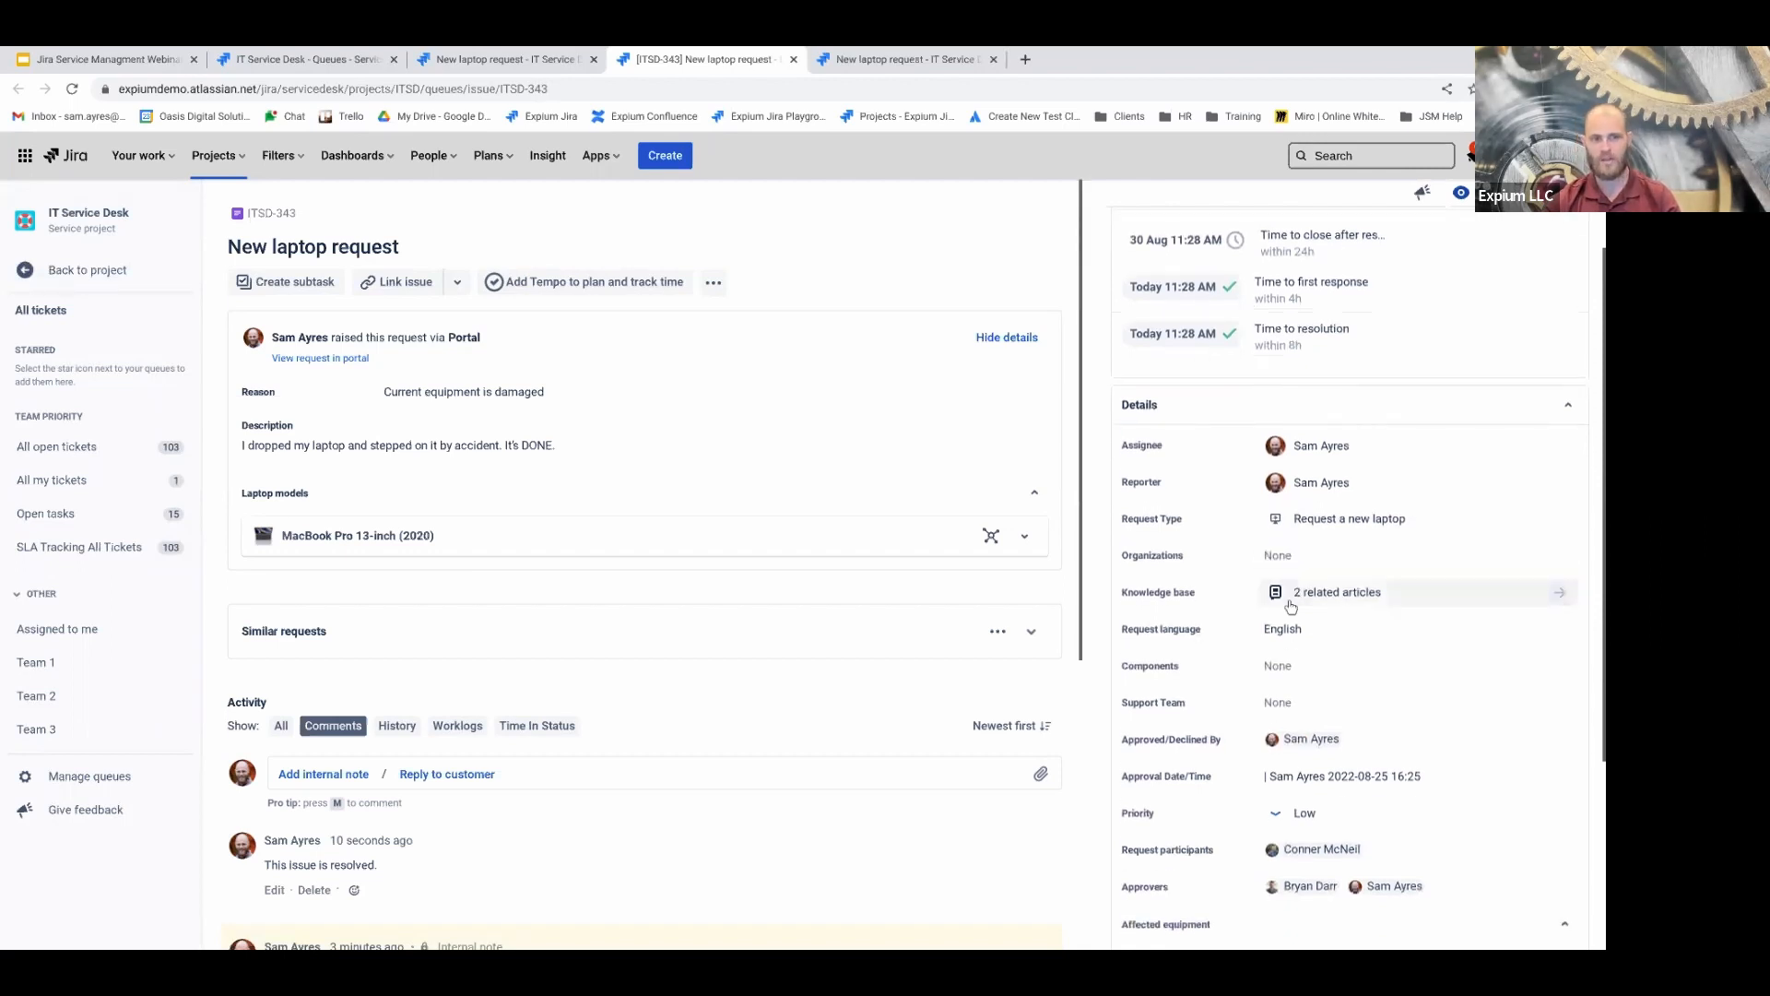
scroll(1293, 604, "down", 1)
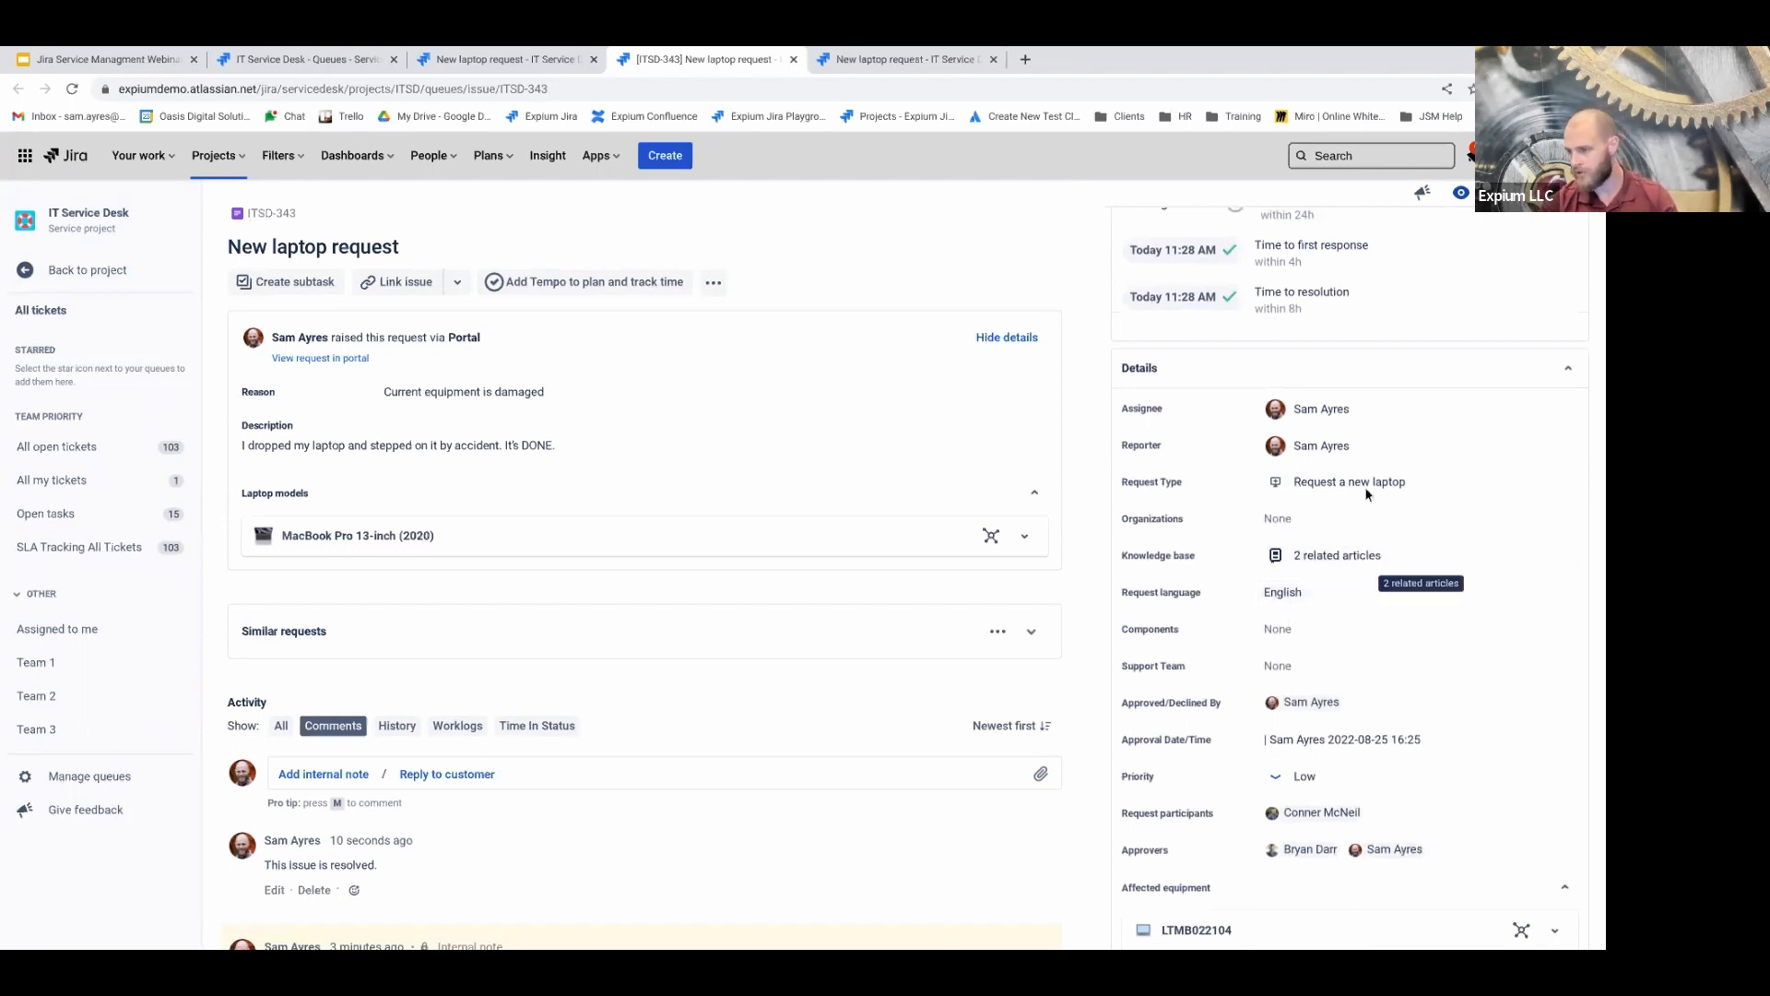
scroll(1291, 498, "down", 1)
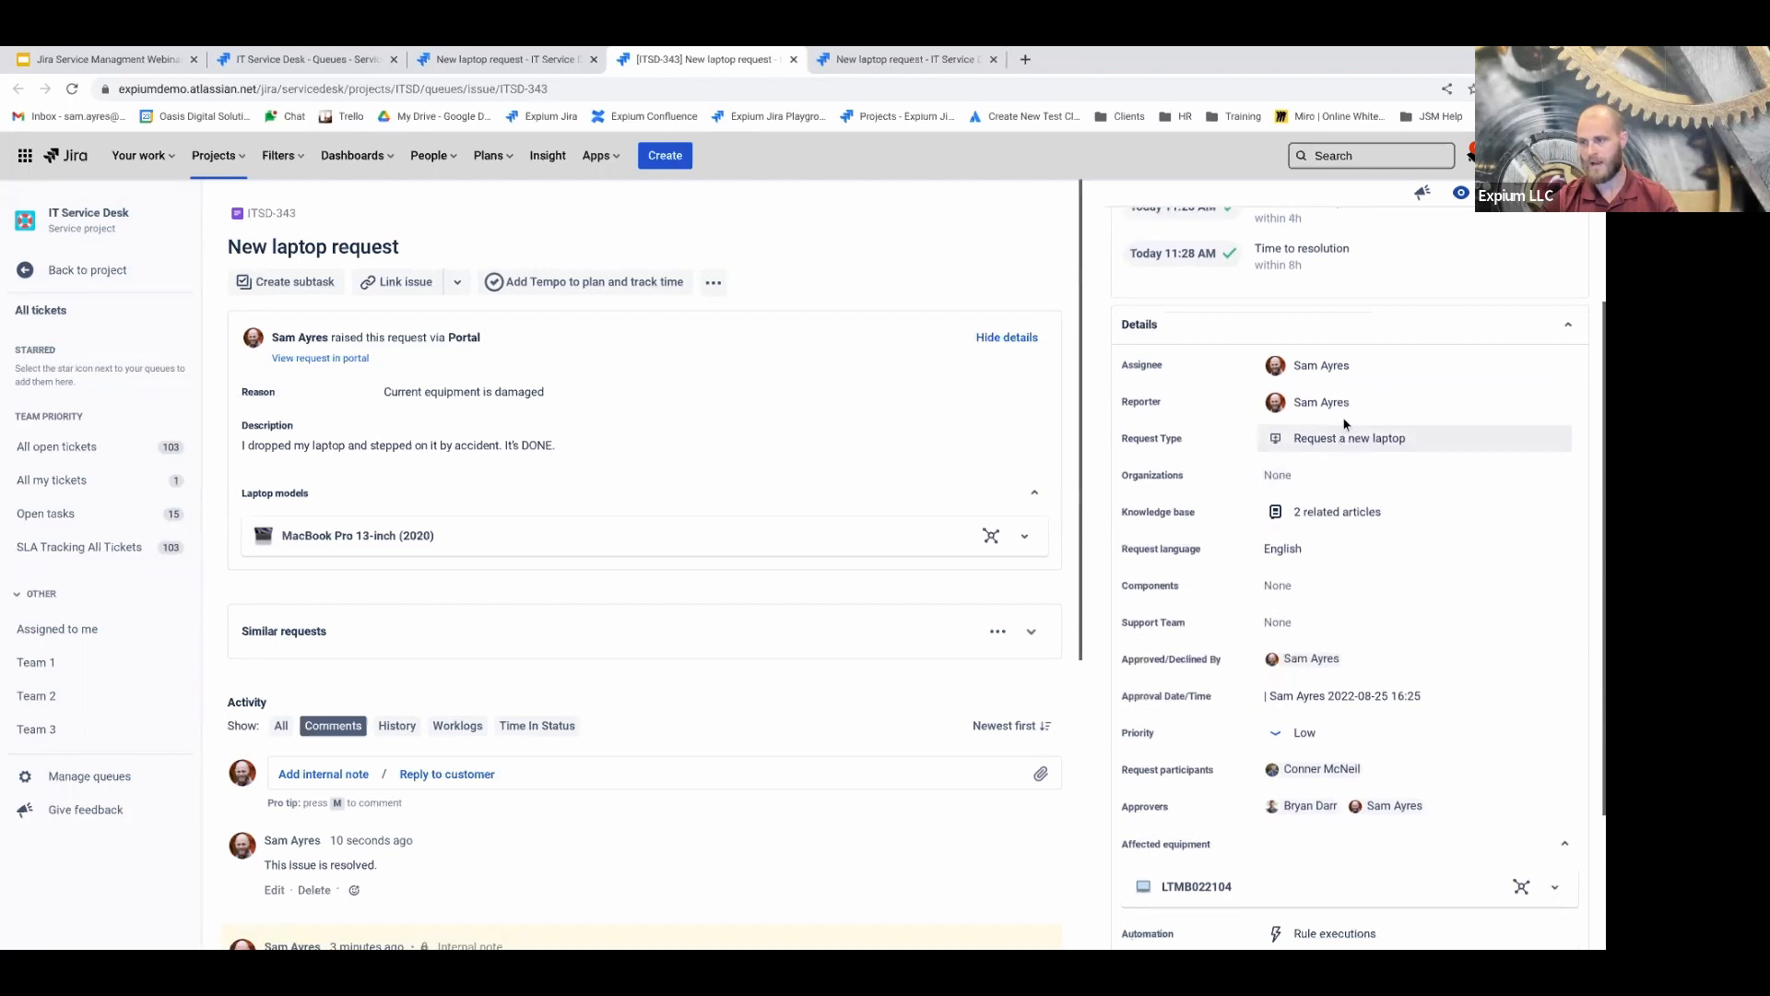
Assign the request to the teammate found by searching their name in Assignee
left_click(1310, 369)
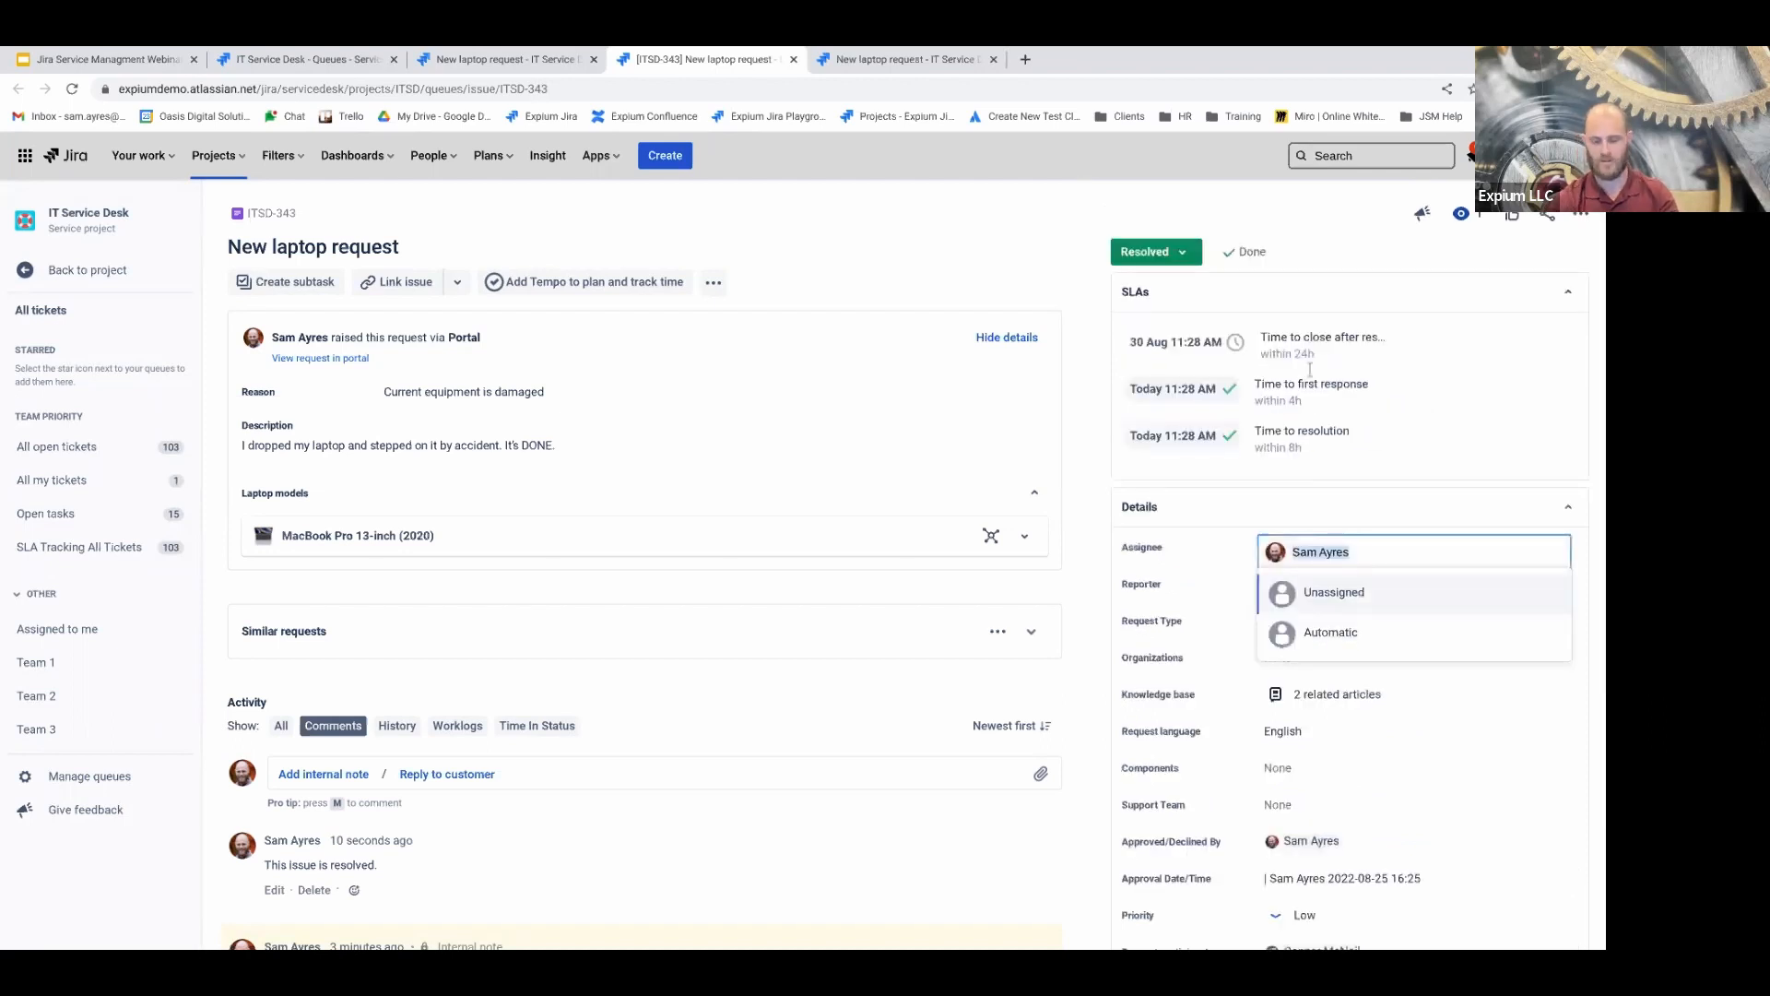
type("conner")
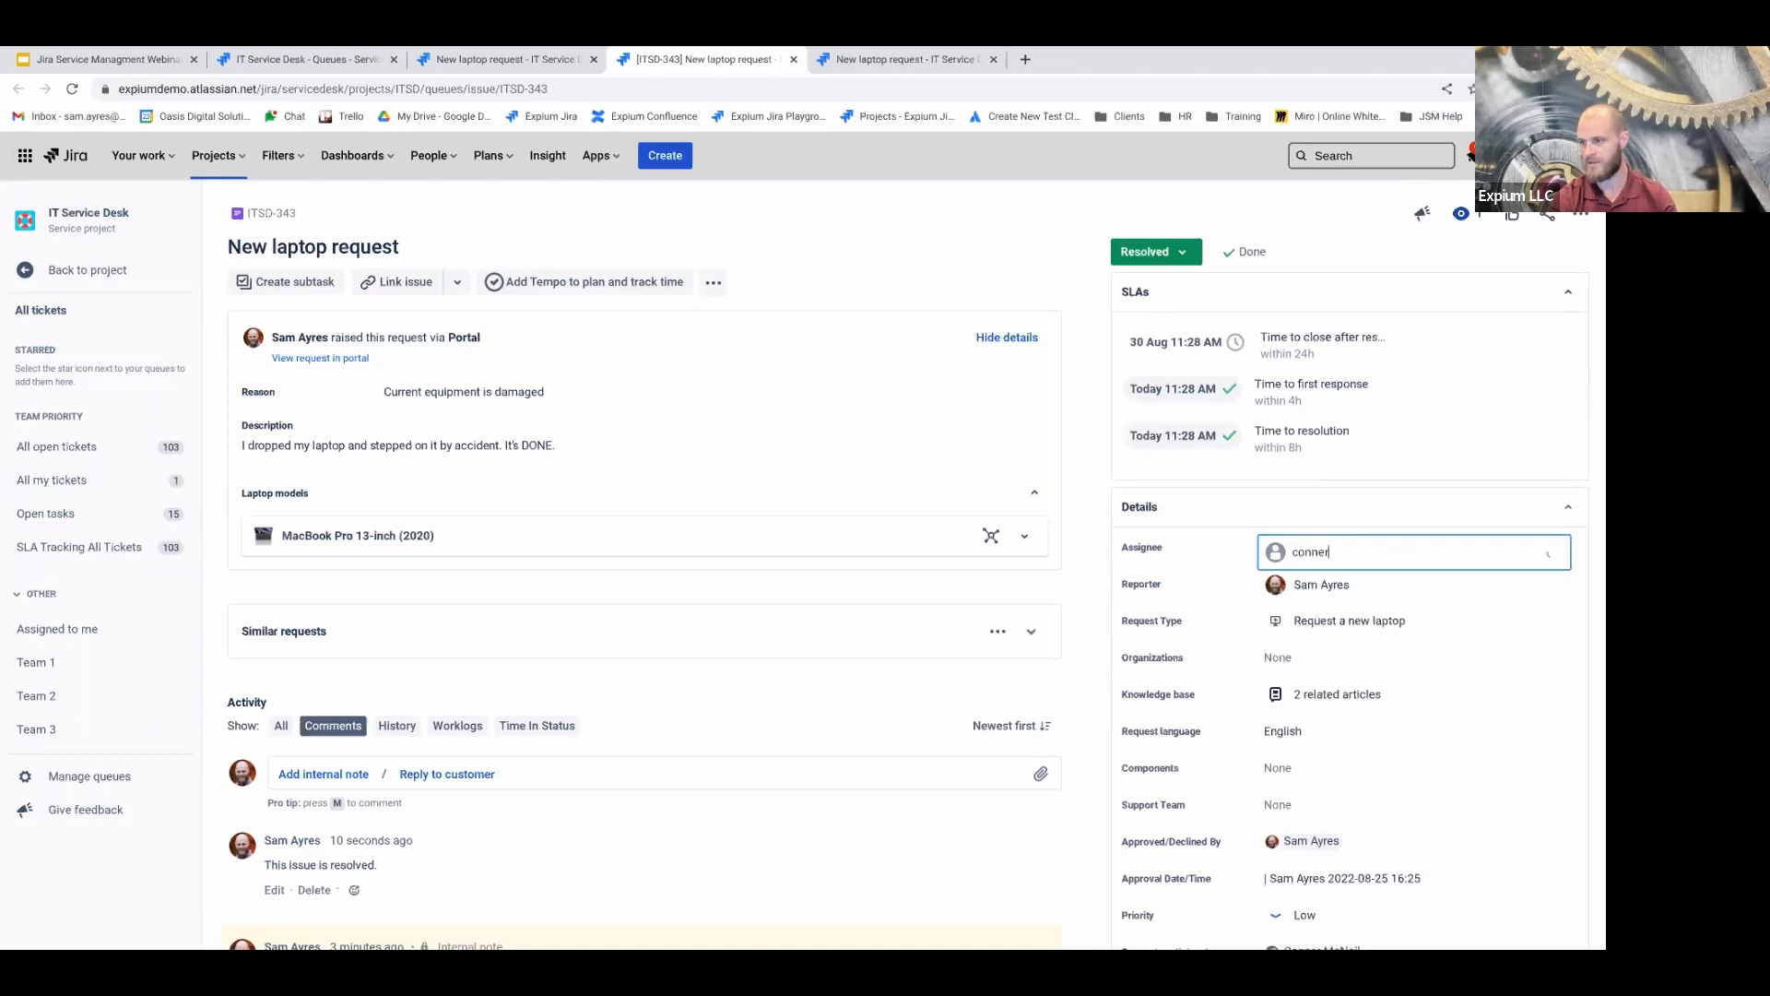
left_click(1352, 592)
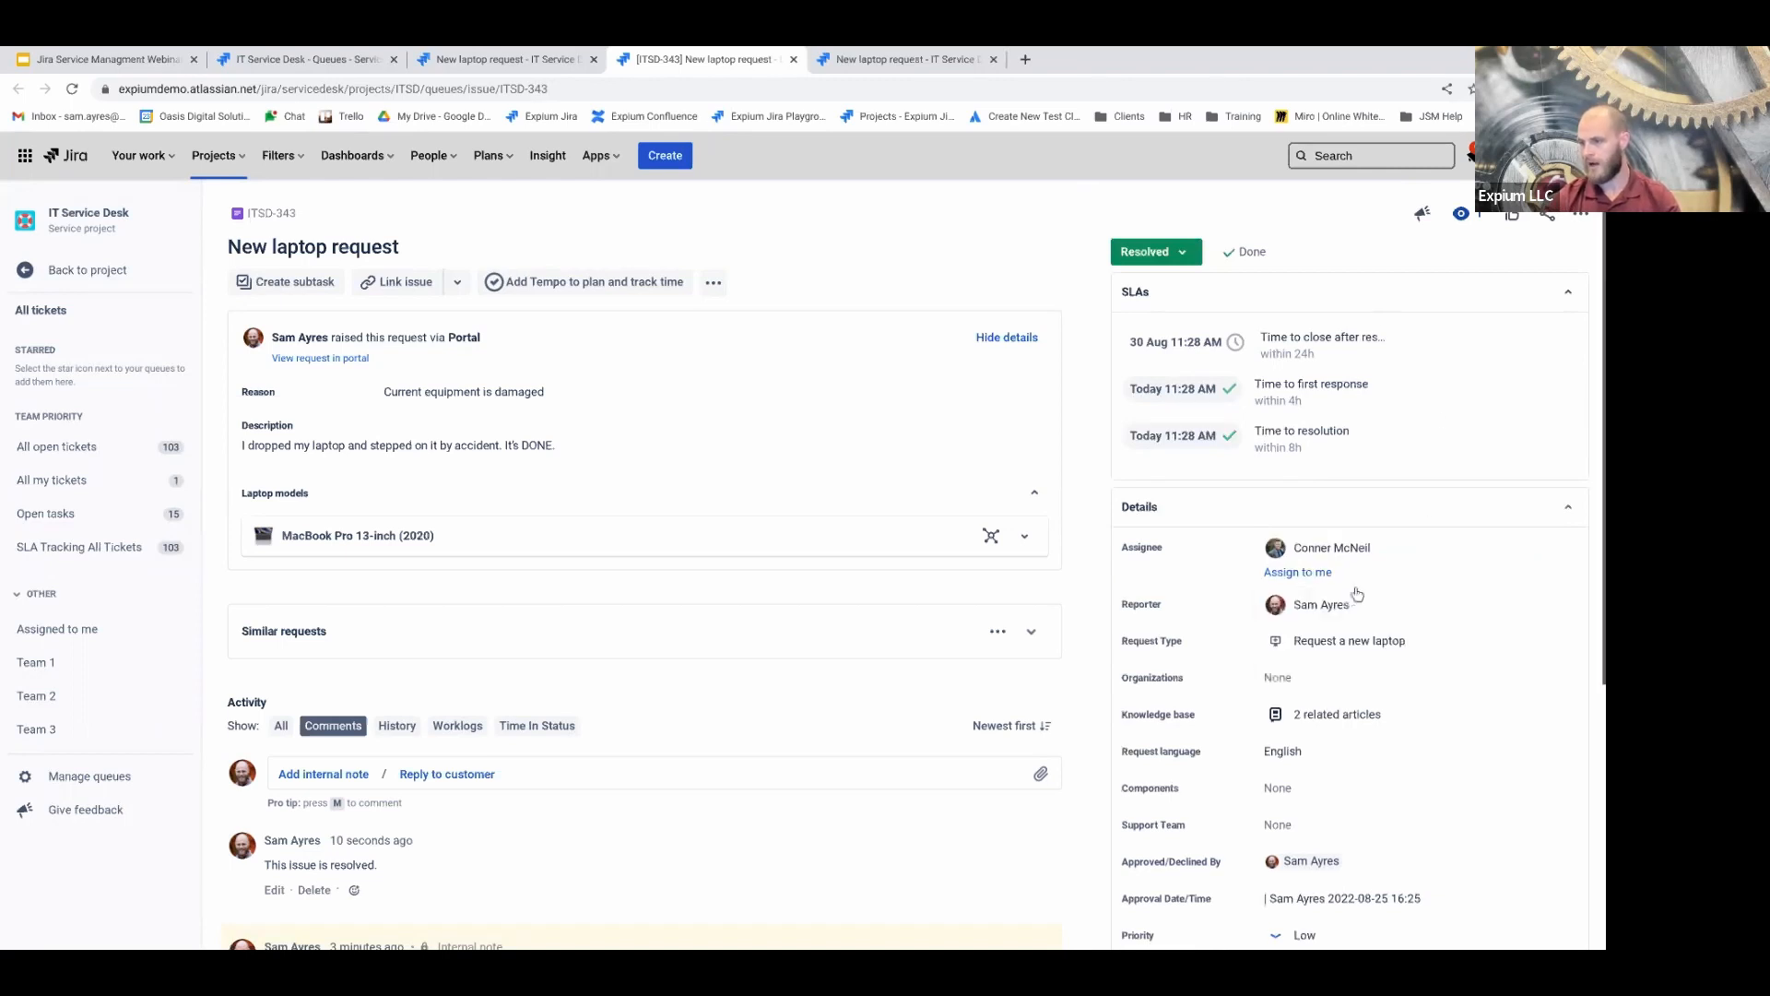
mouse_move(1381, 559)
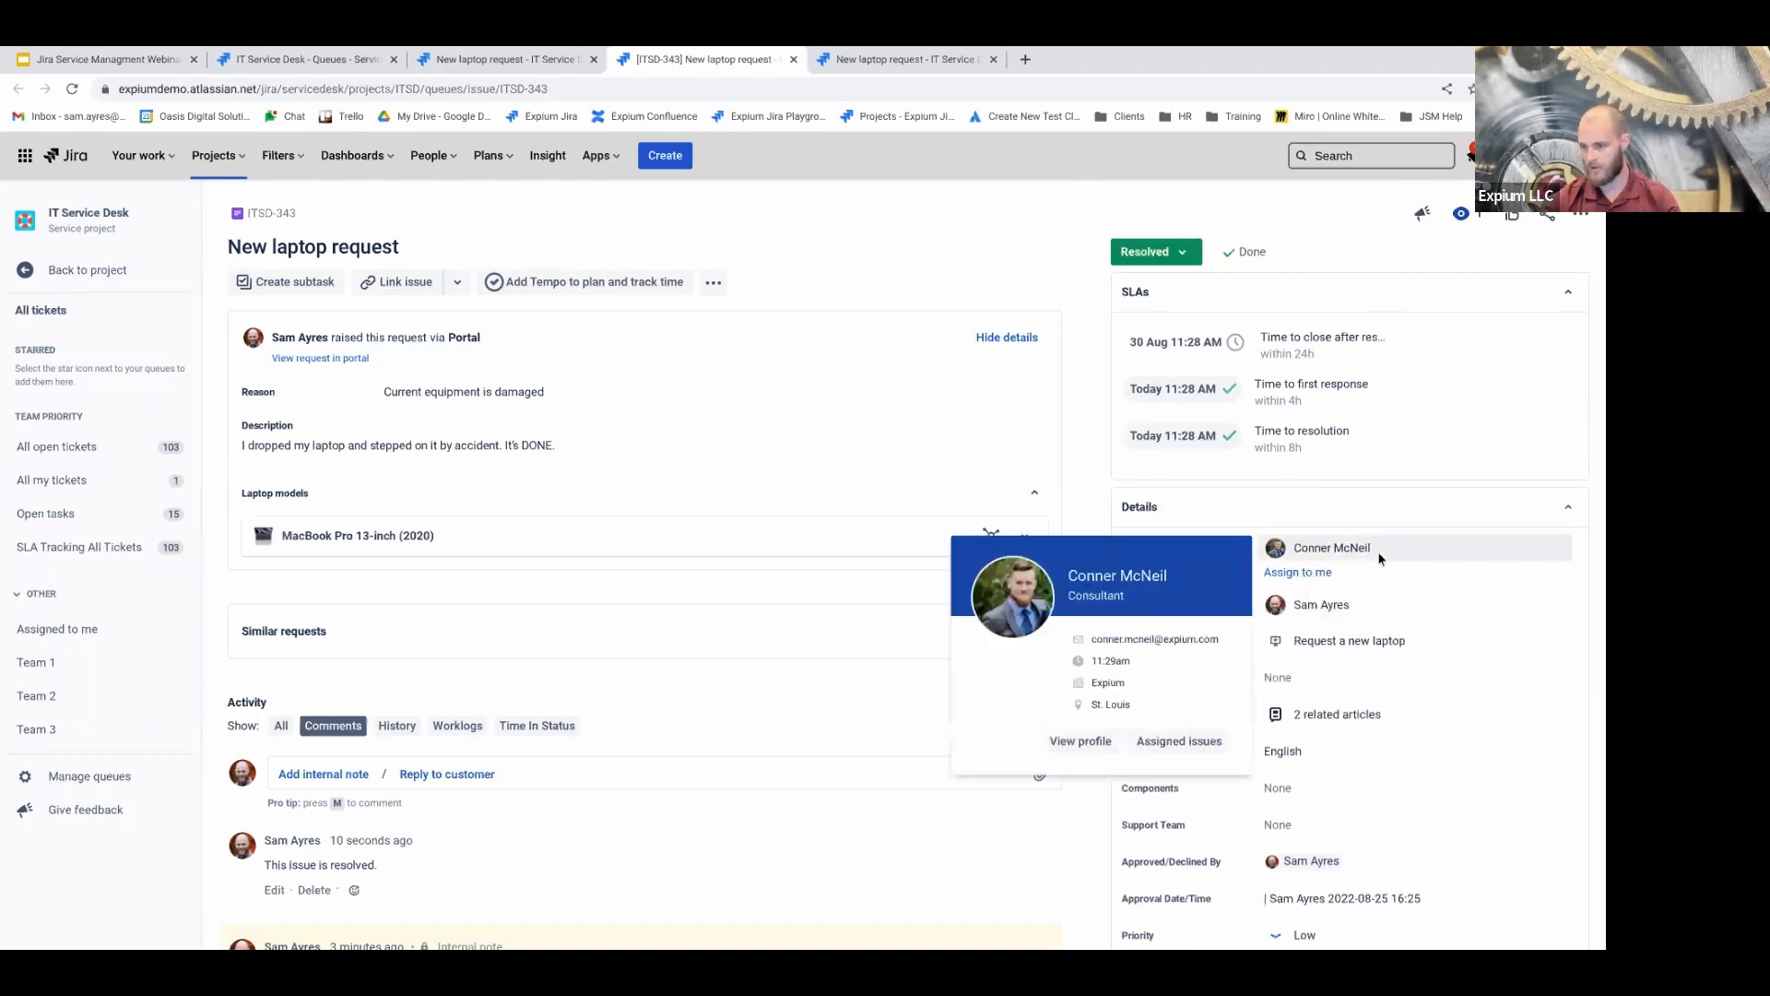
scroll(1391, 564, "down", 1)
scroll(1391, 565, "down", 3)
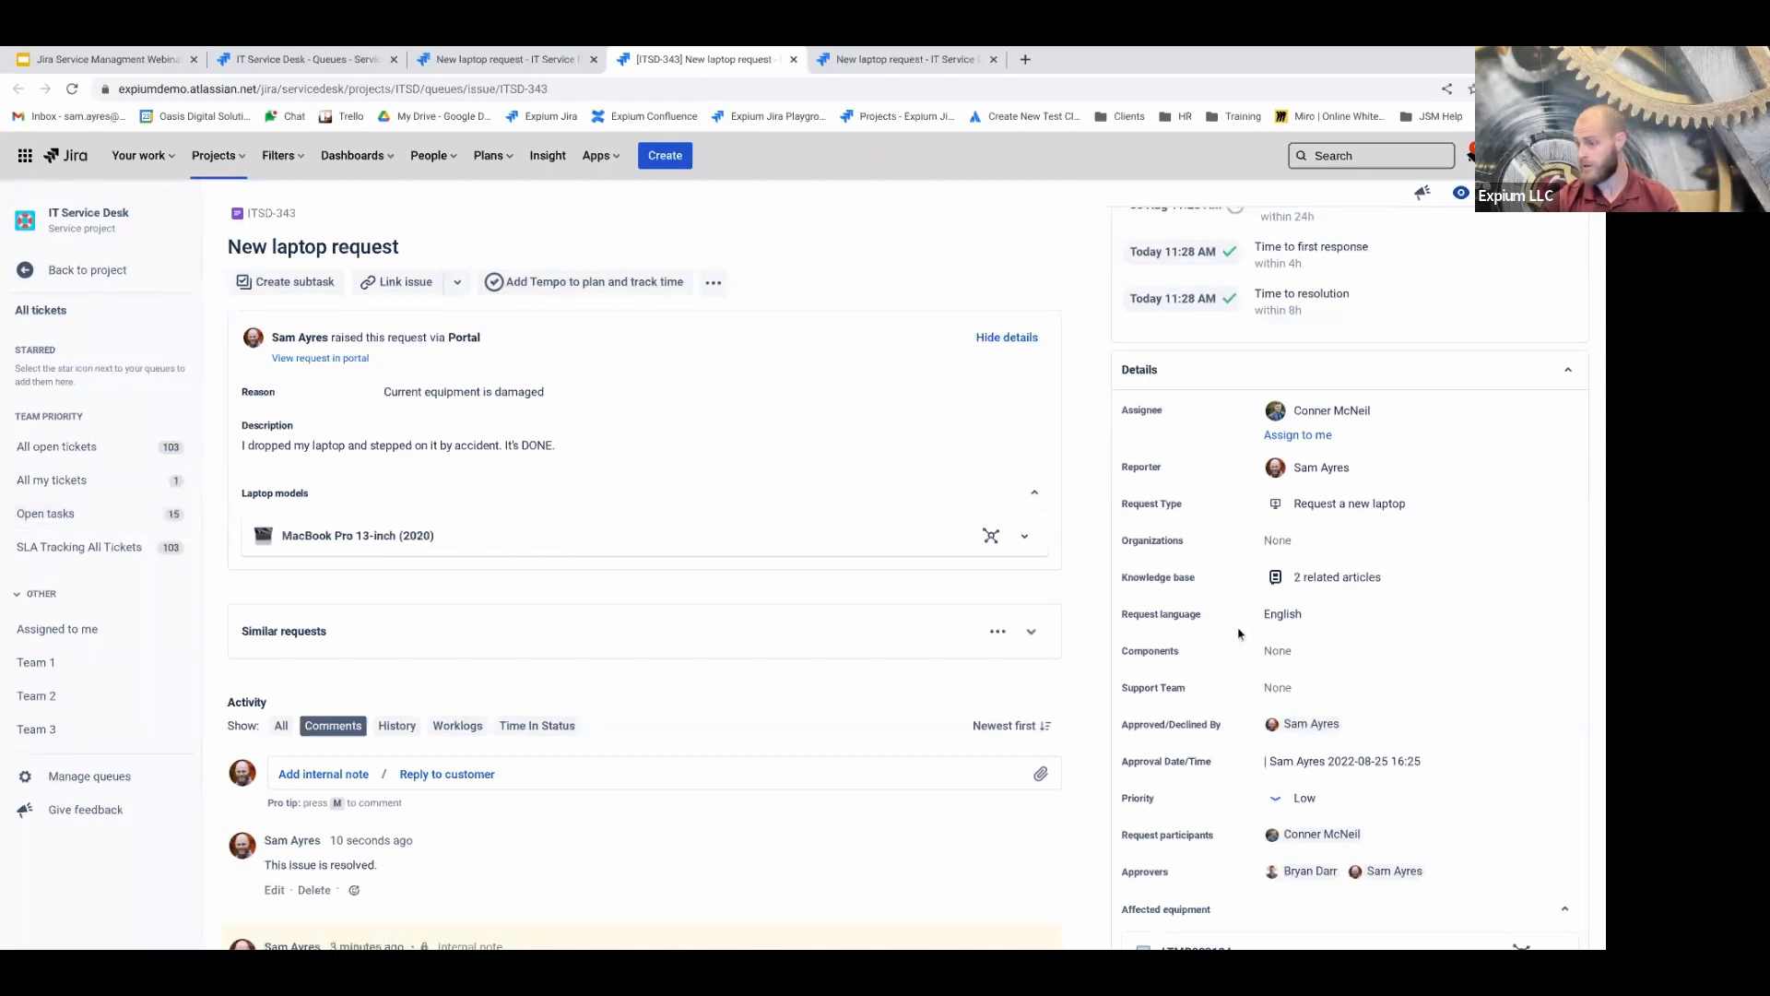
scroll(1392, 661, "down", 2)
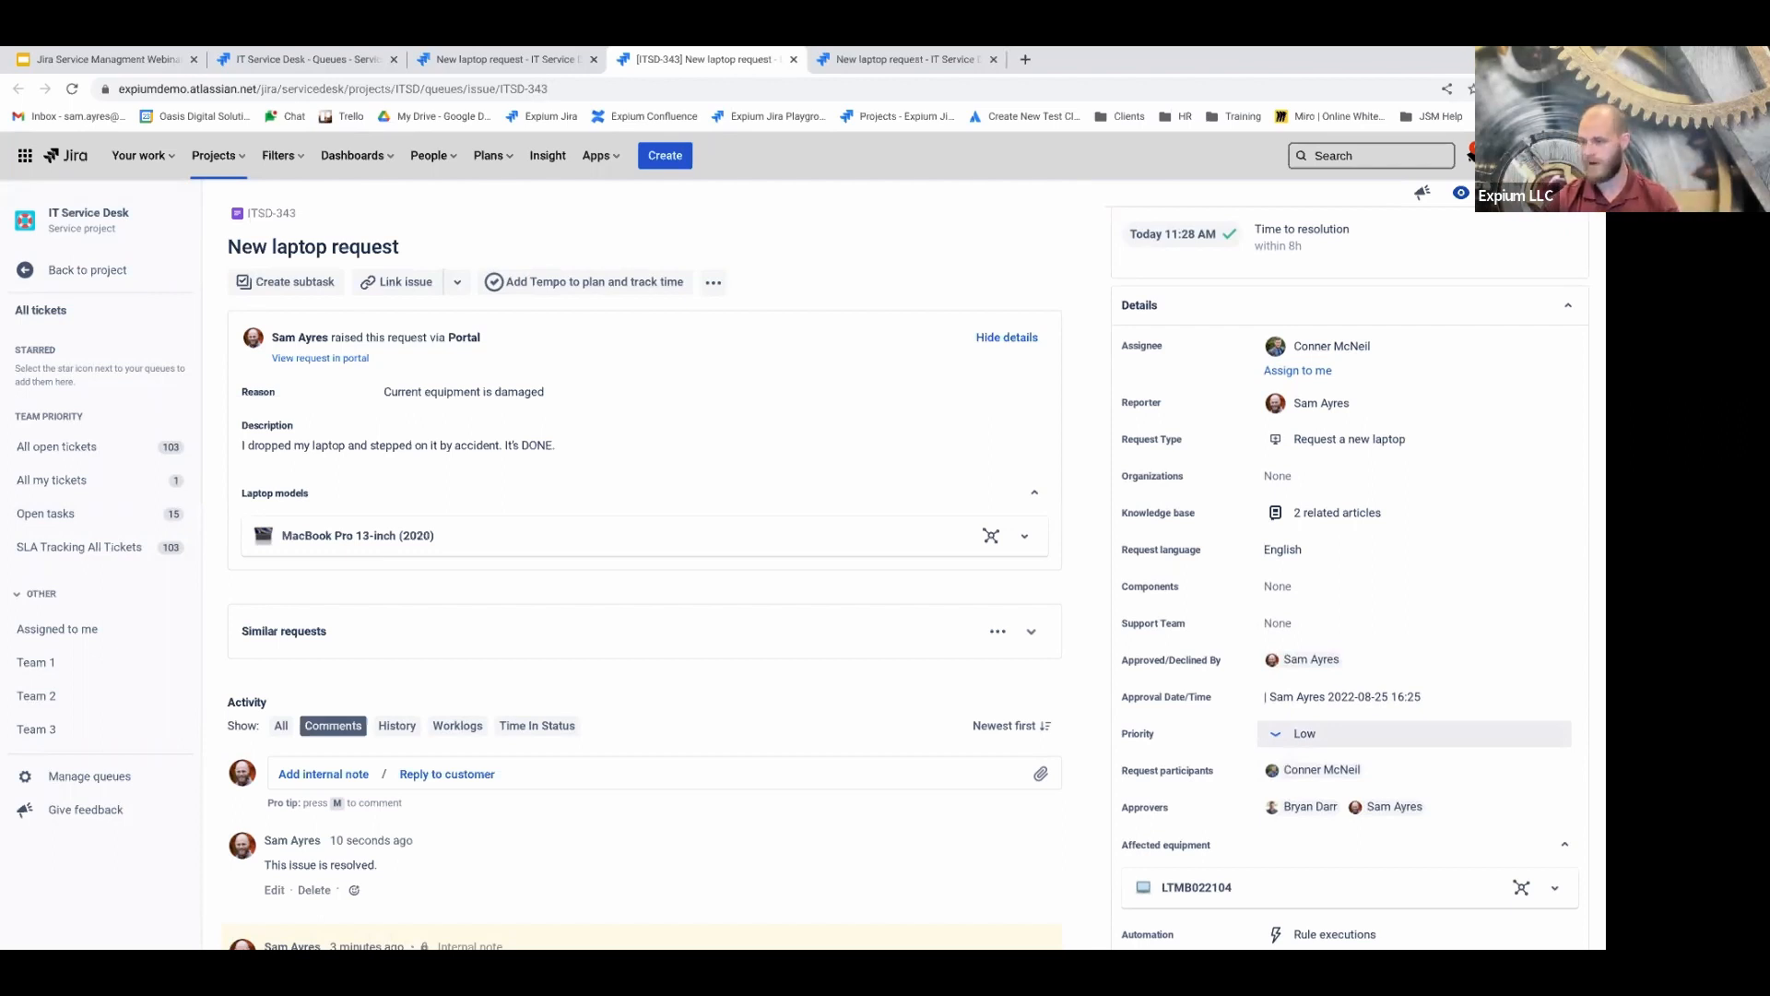
Change ITSD-343's priority from Low to High
left_click(1362, 737)
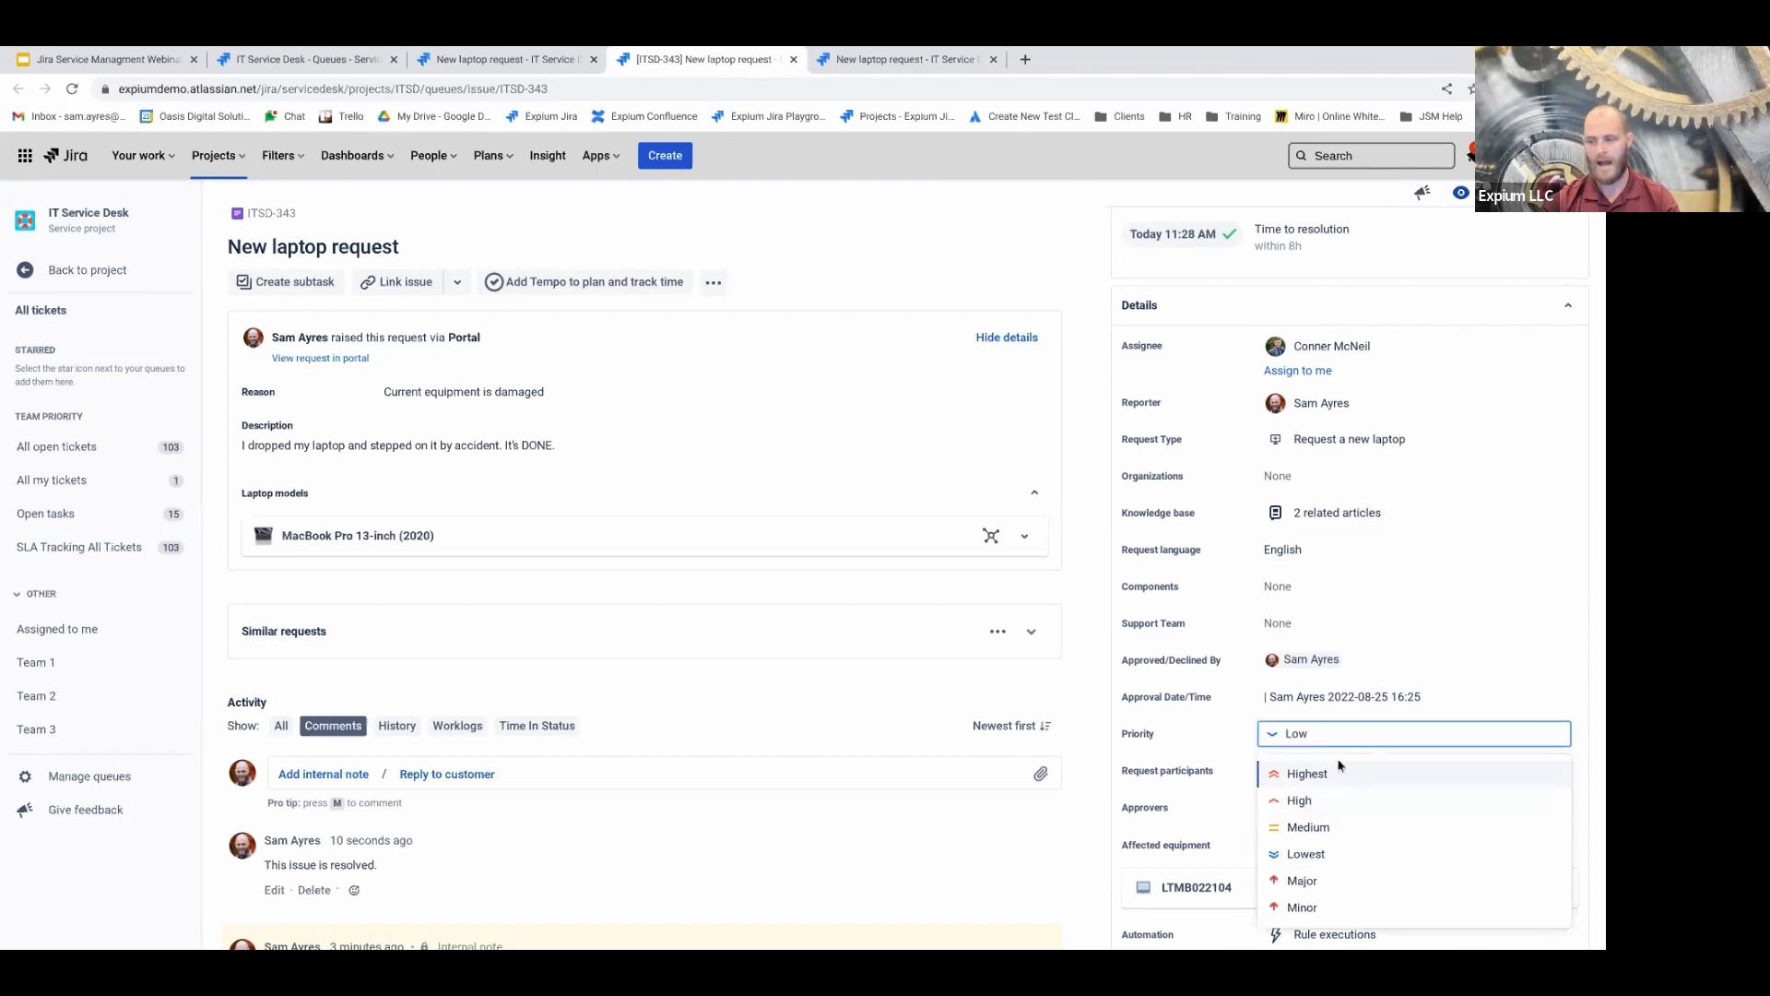
left_click(1307, 800)
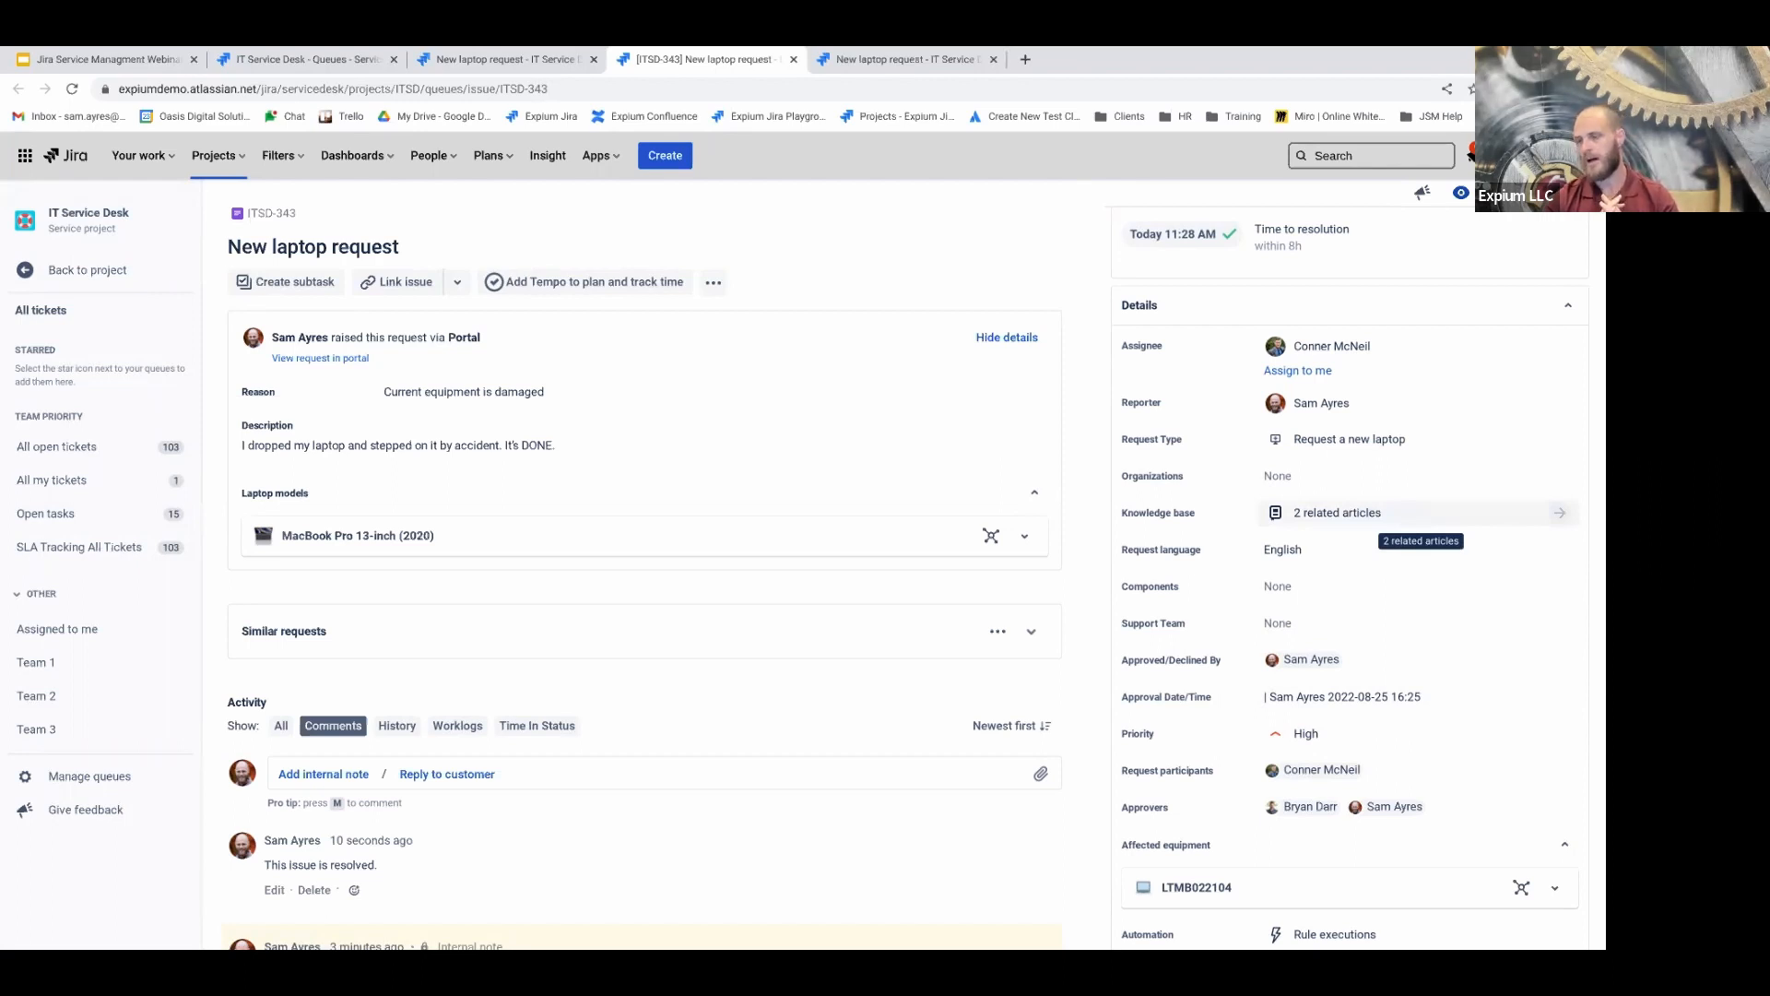
left_click(1420, 513)
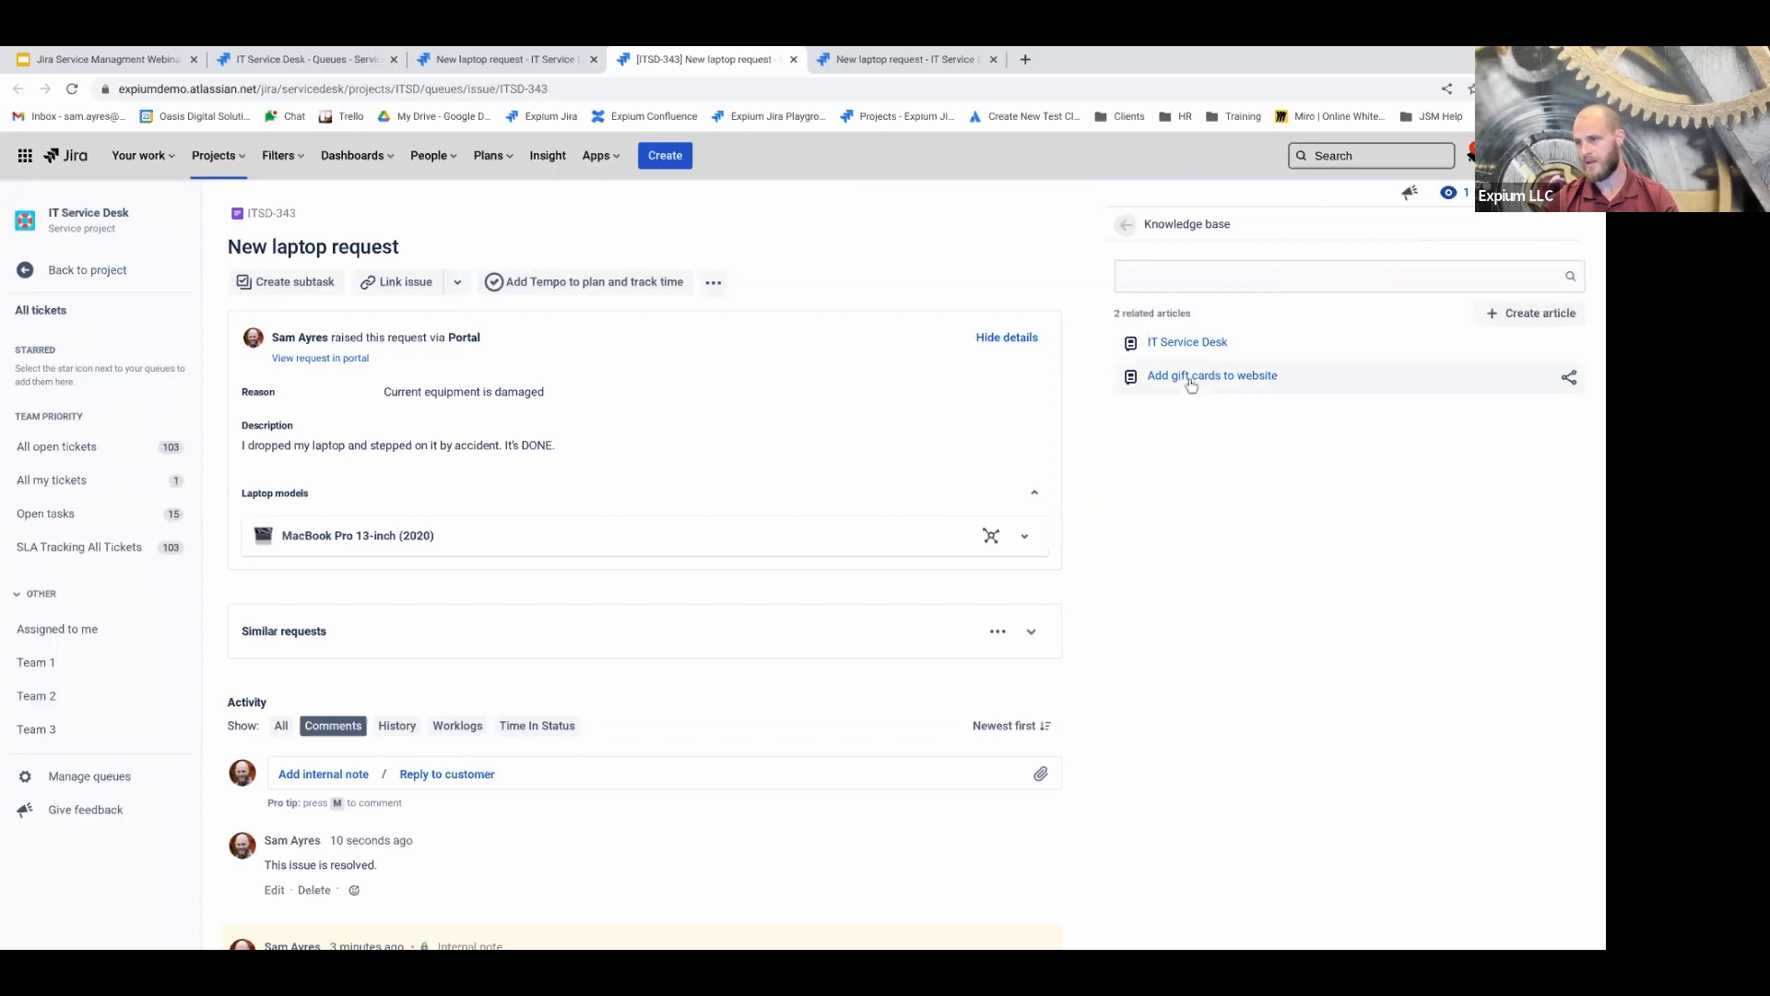
left_click(1126, 230)
left_click(1317, 509)
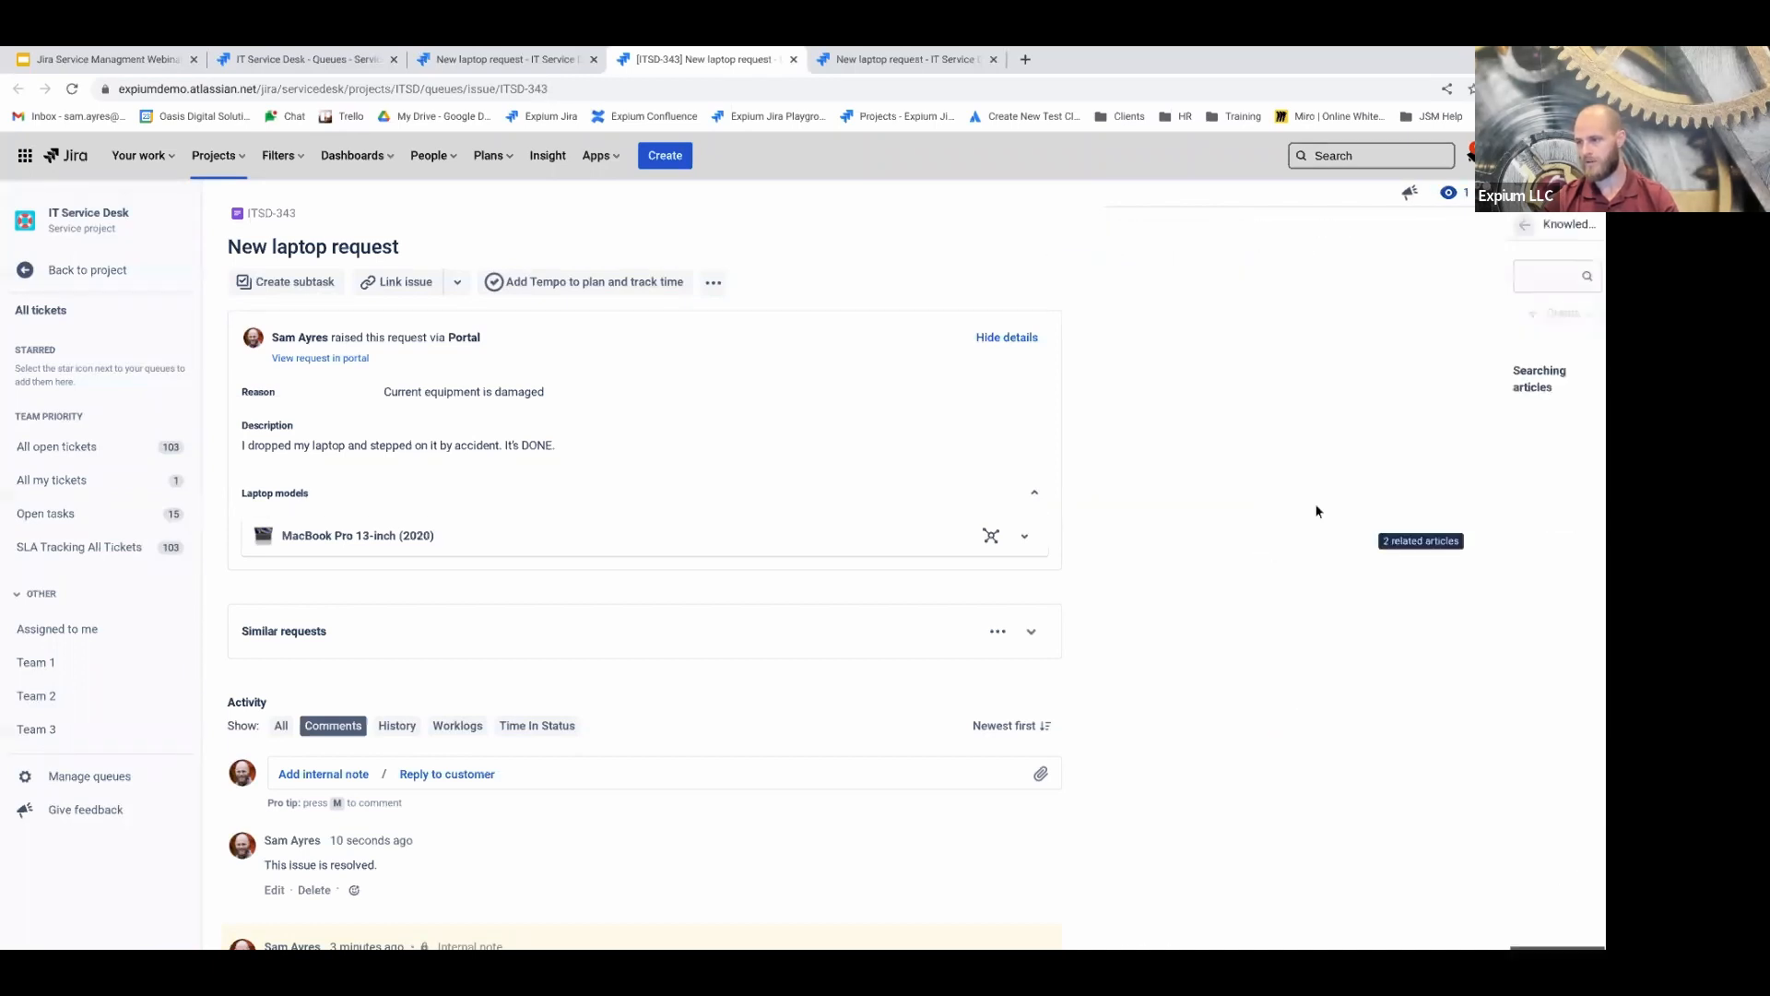
left_click(1173, 276)
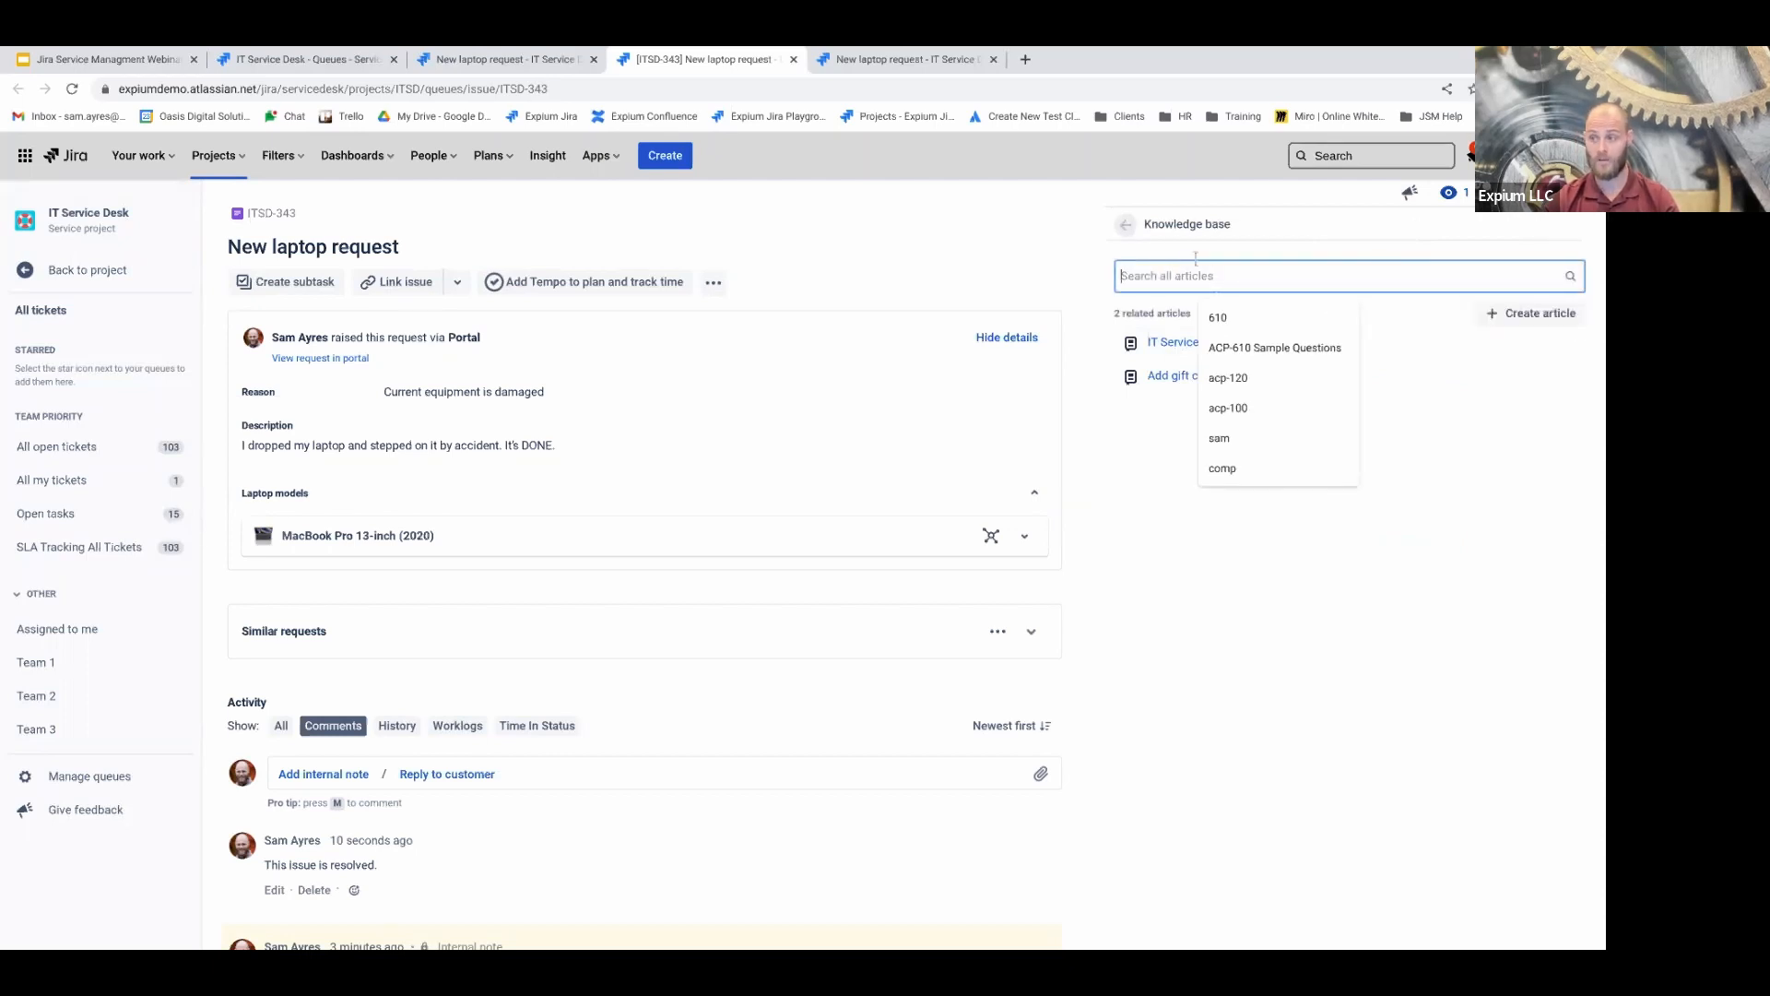
left_click(1125, 225)
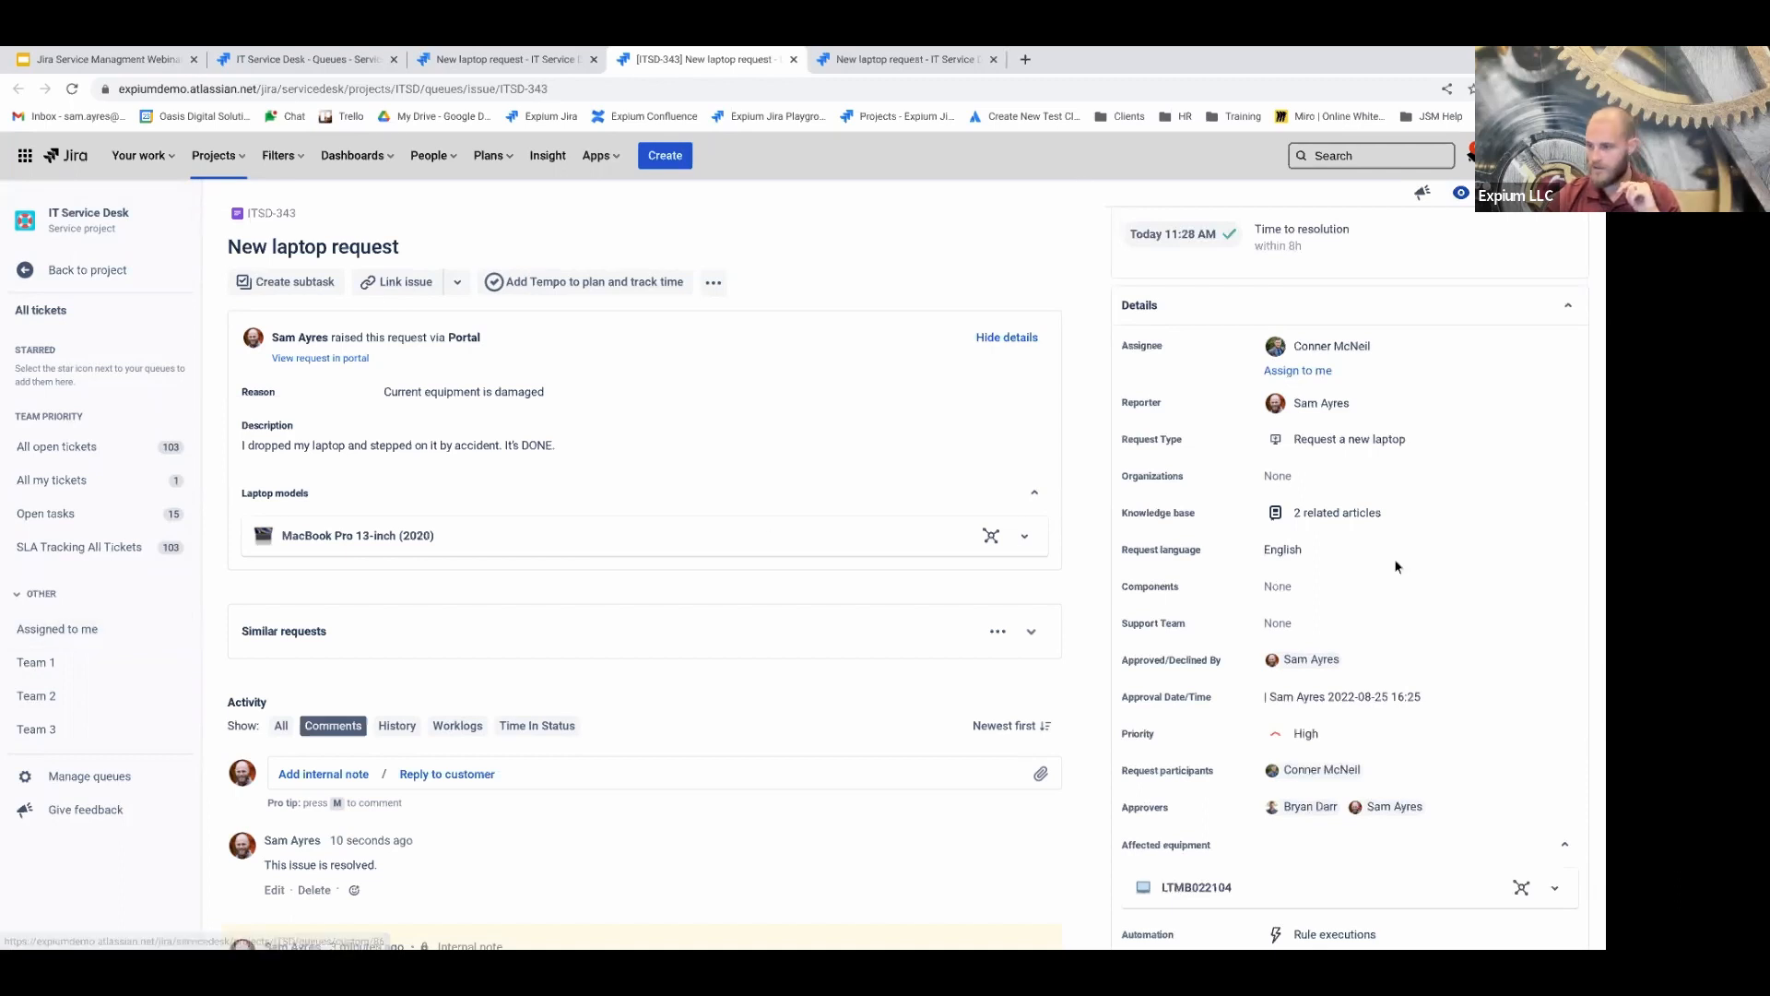
scroll(1390, 567, "down", 1)
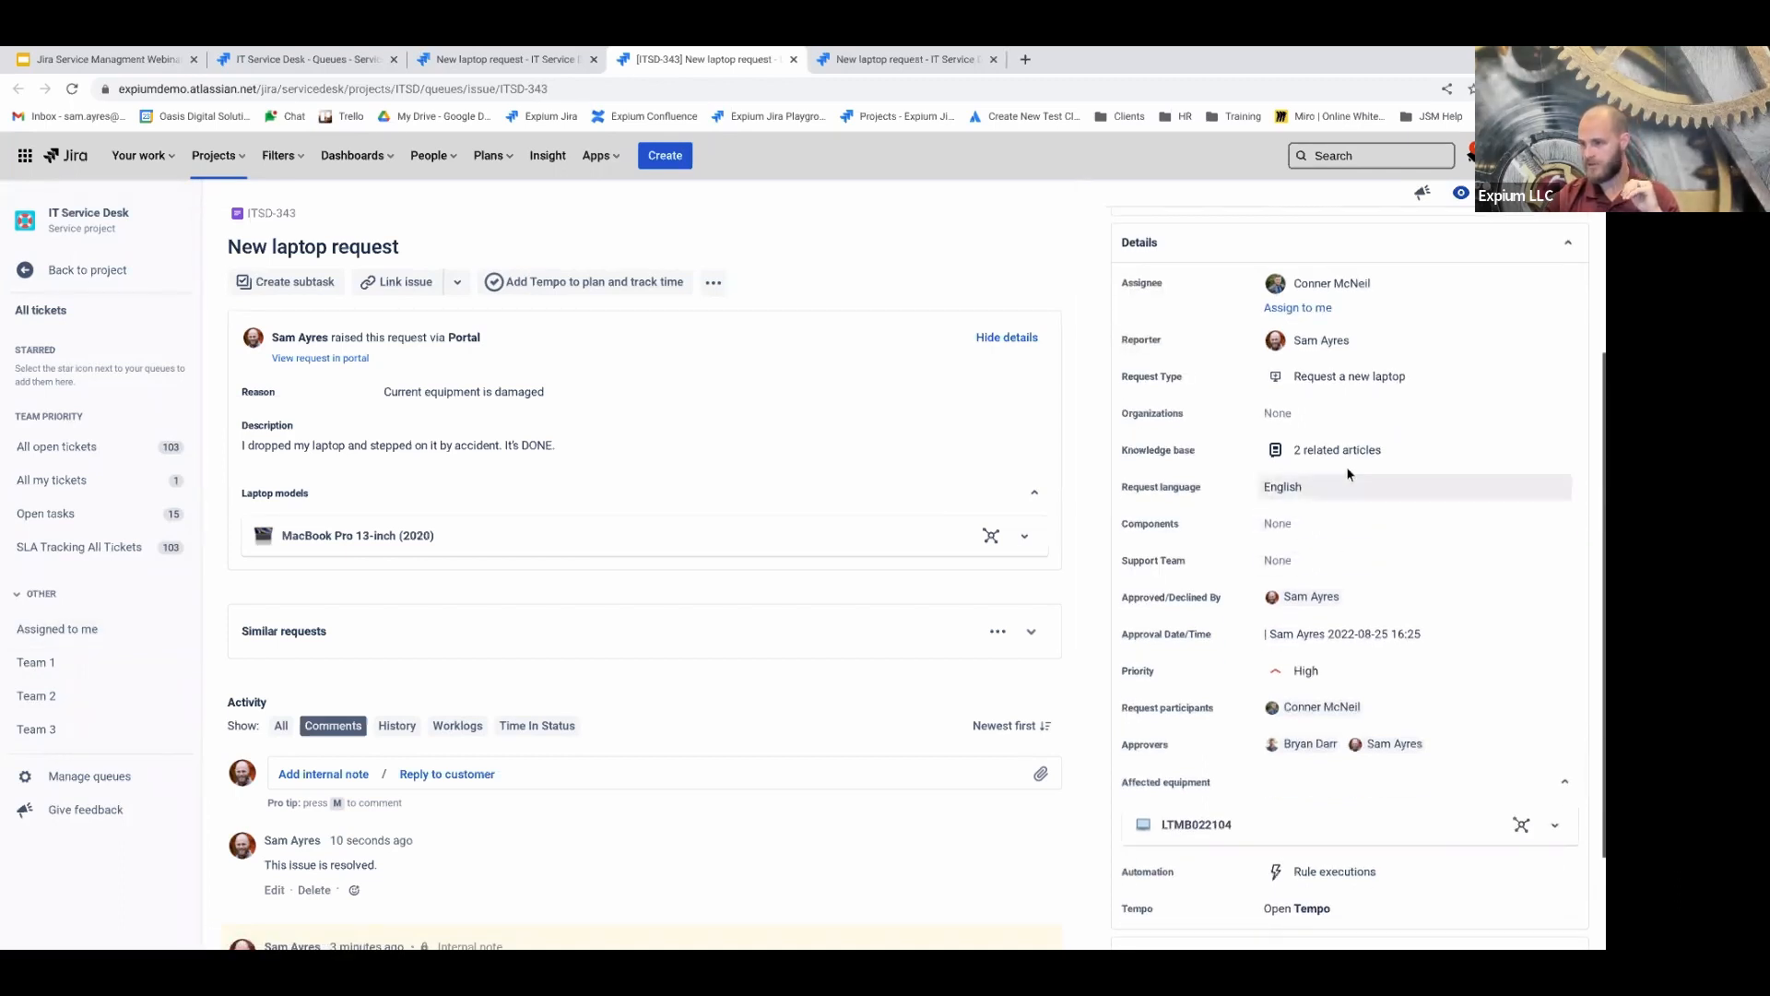
scroll(1328, 484, "down", 2)
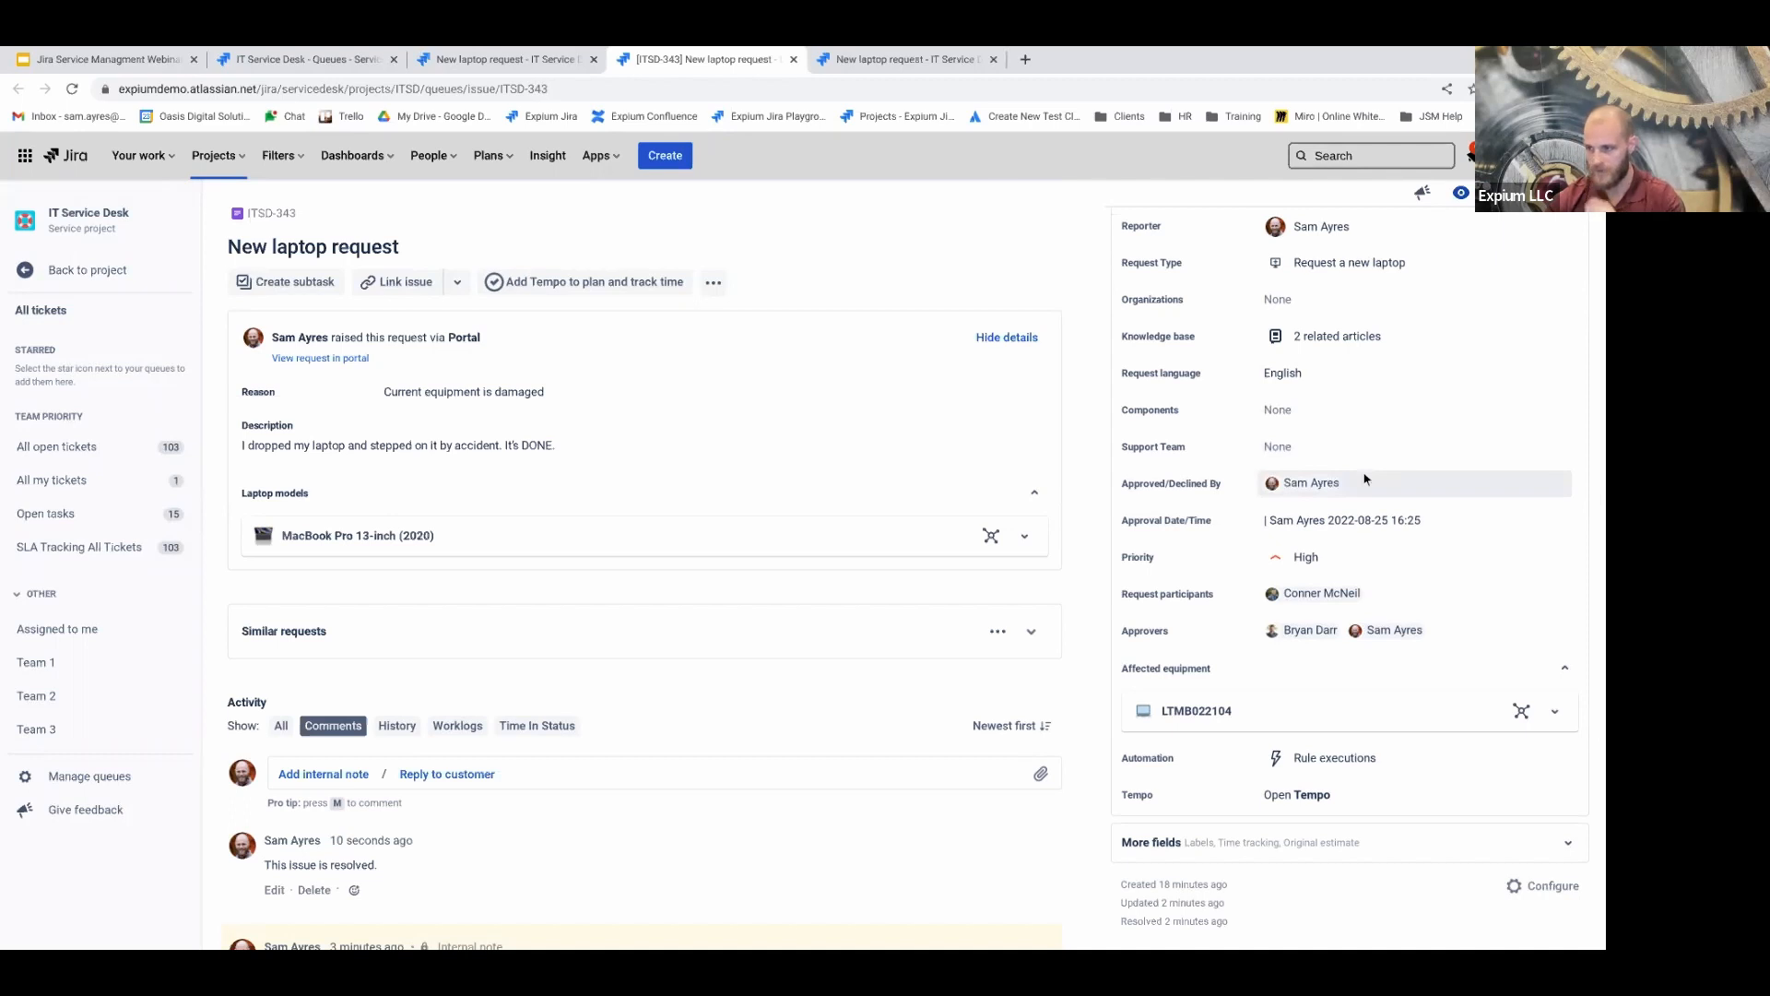
scroll(1374, 558, "down", 1)
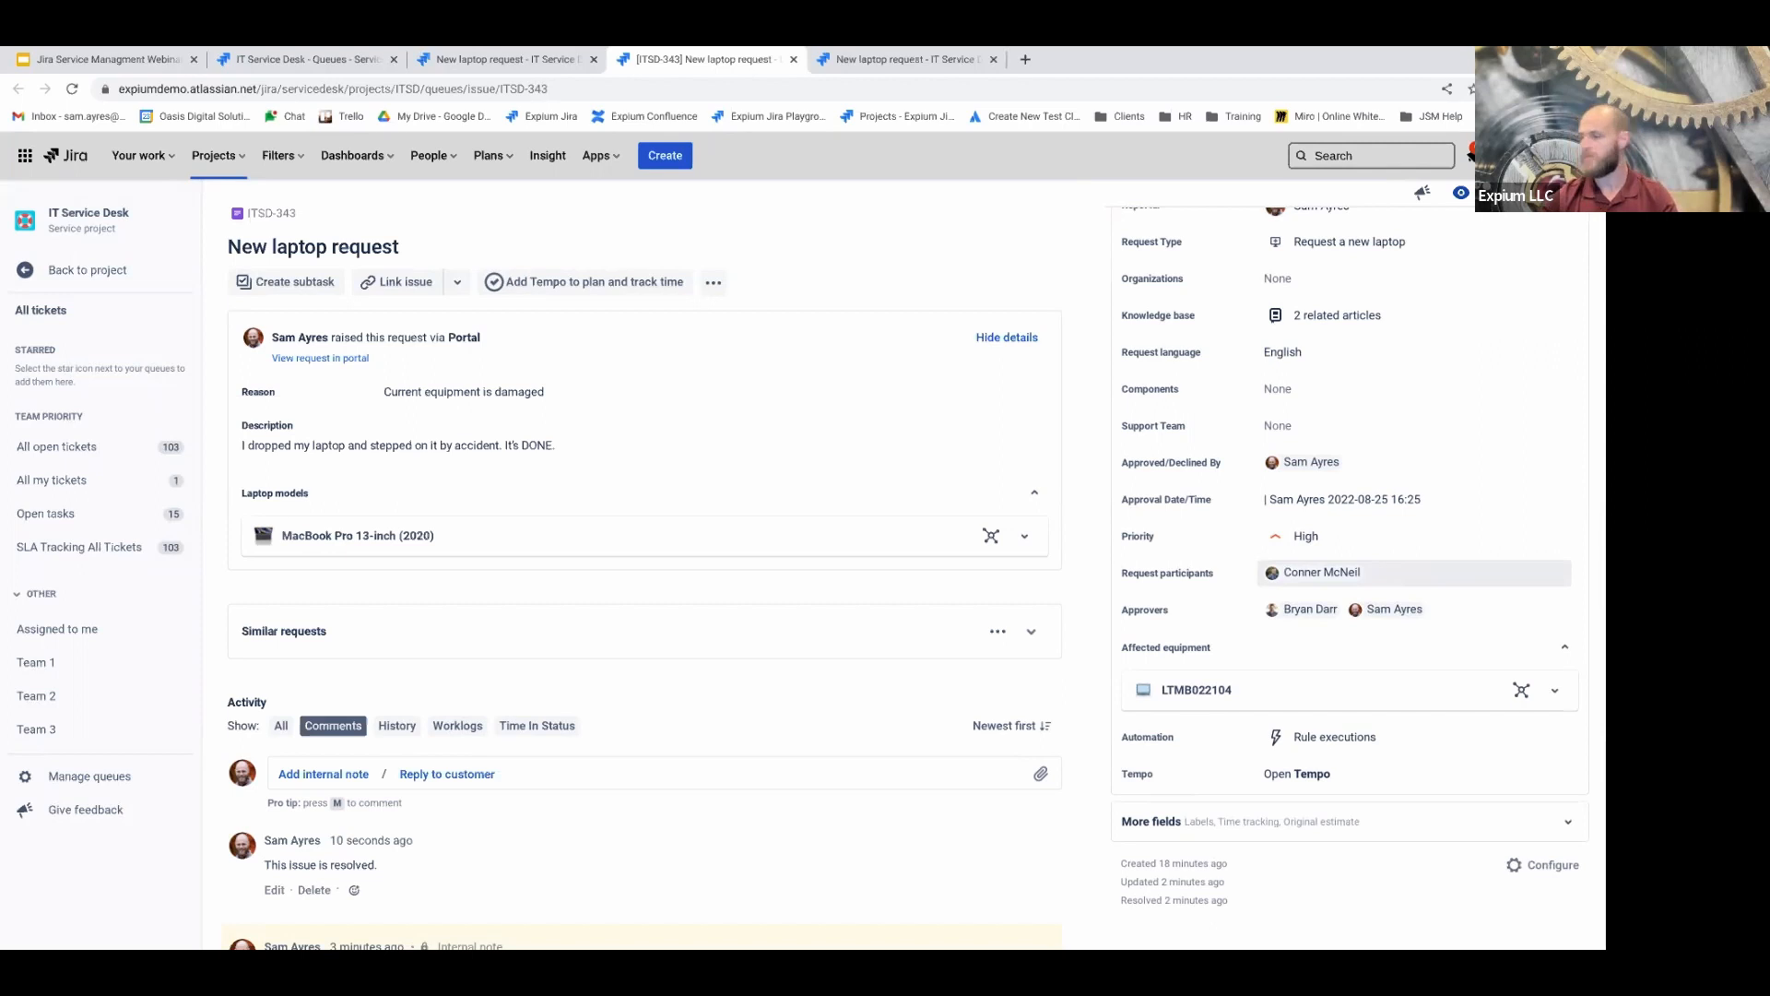
left_click(1450, 614)
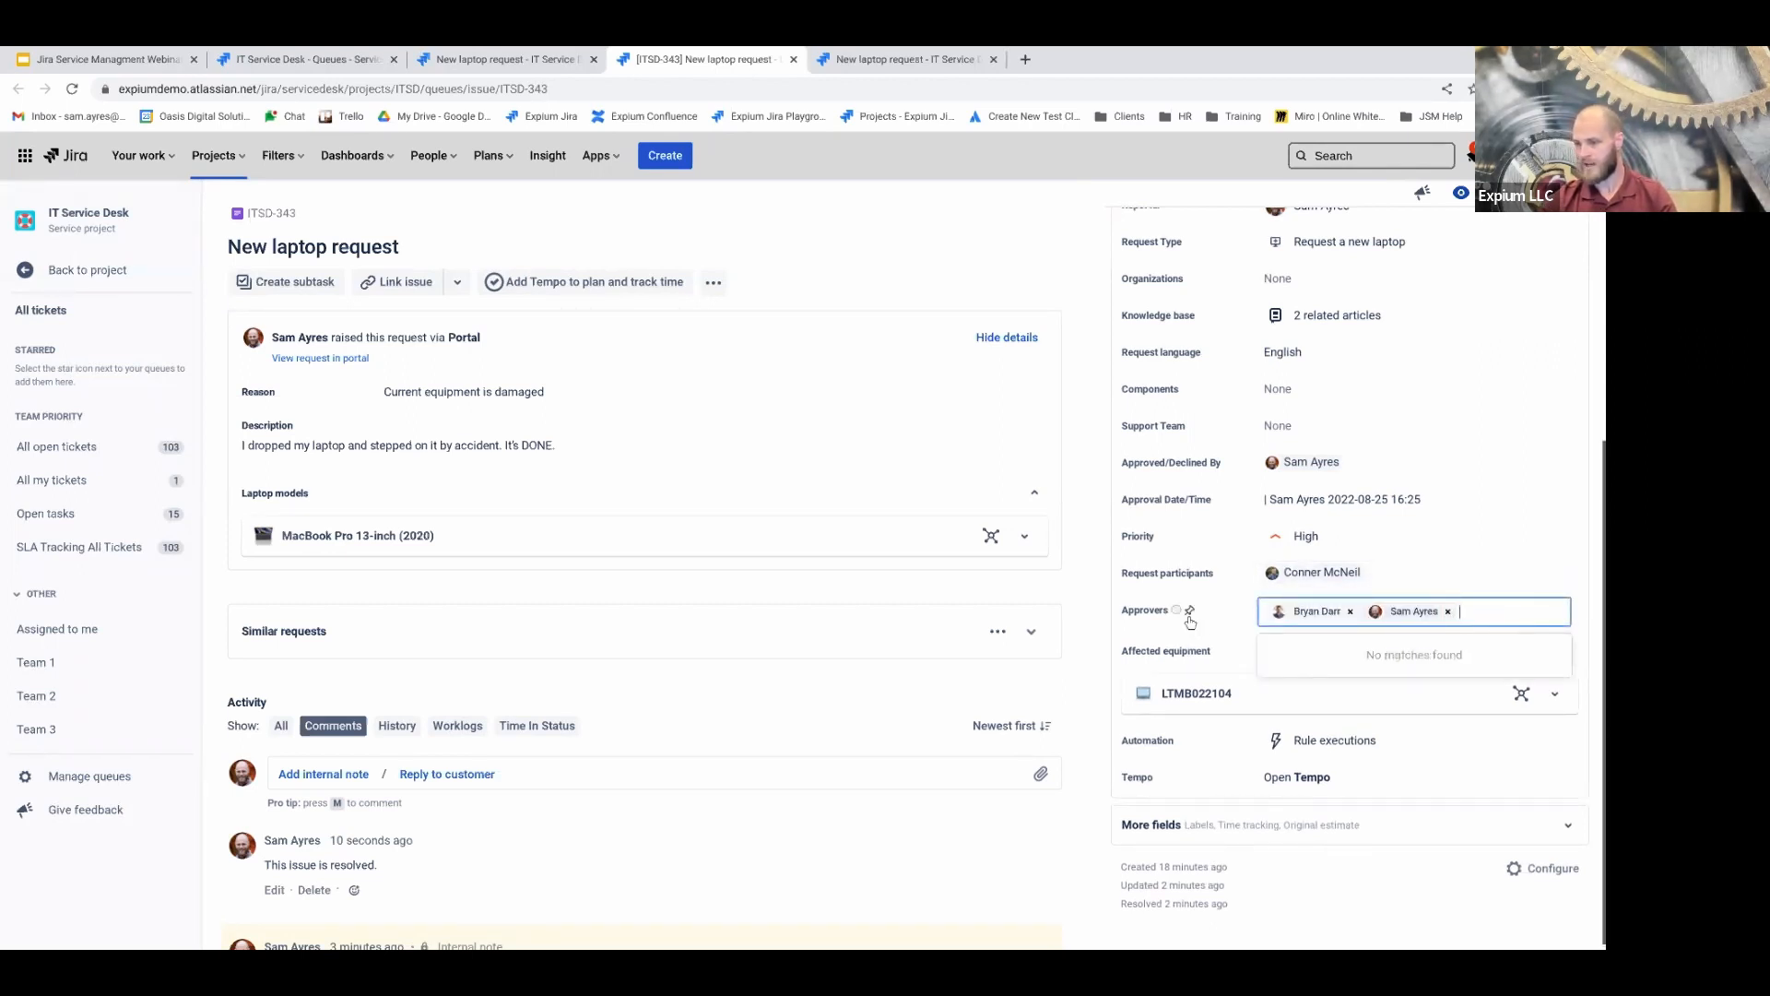
left_click(1114, 607)
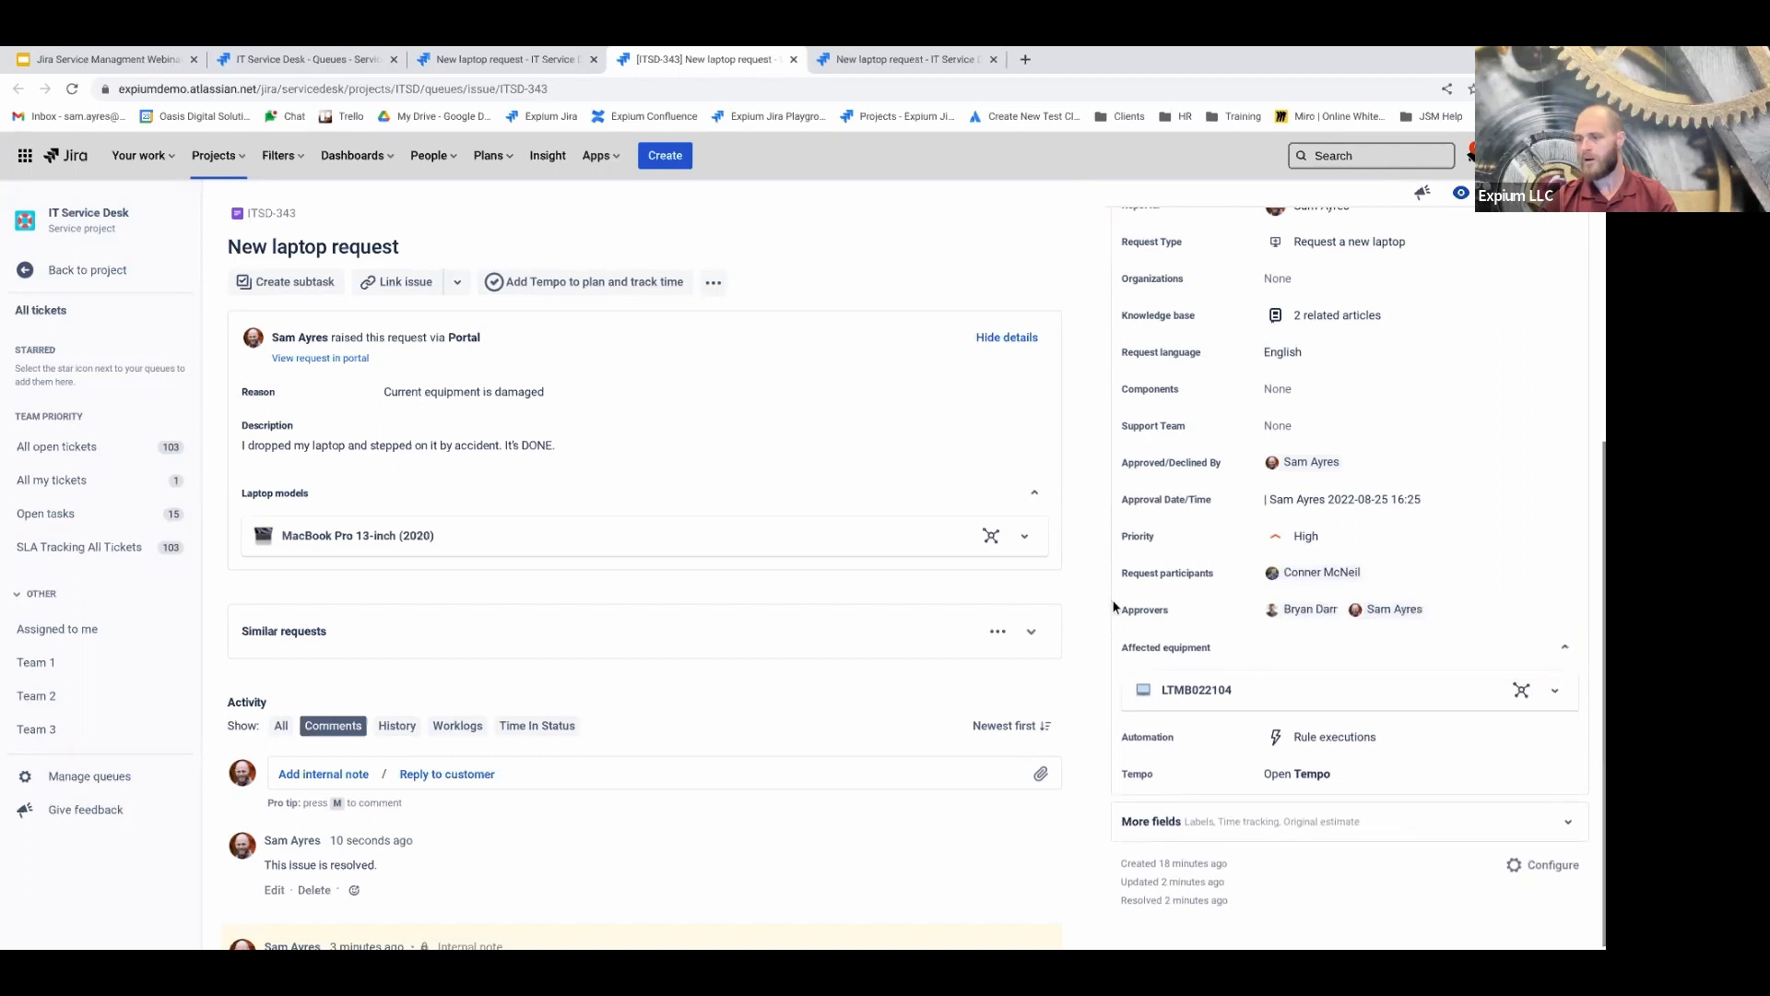
scroll(1190, 599, "up", 5)
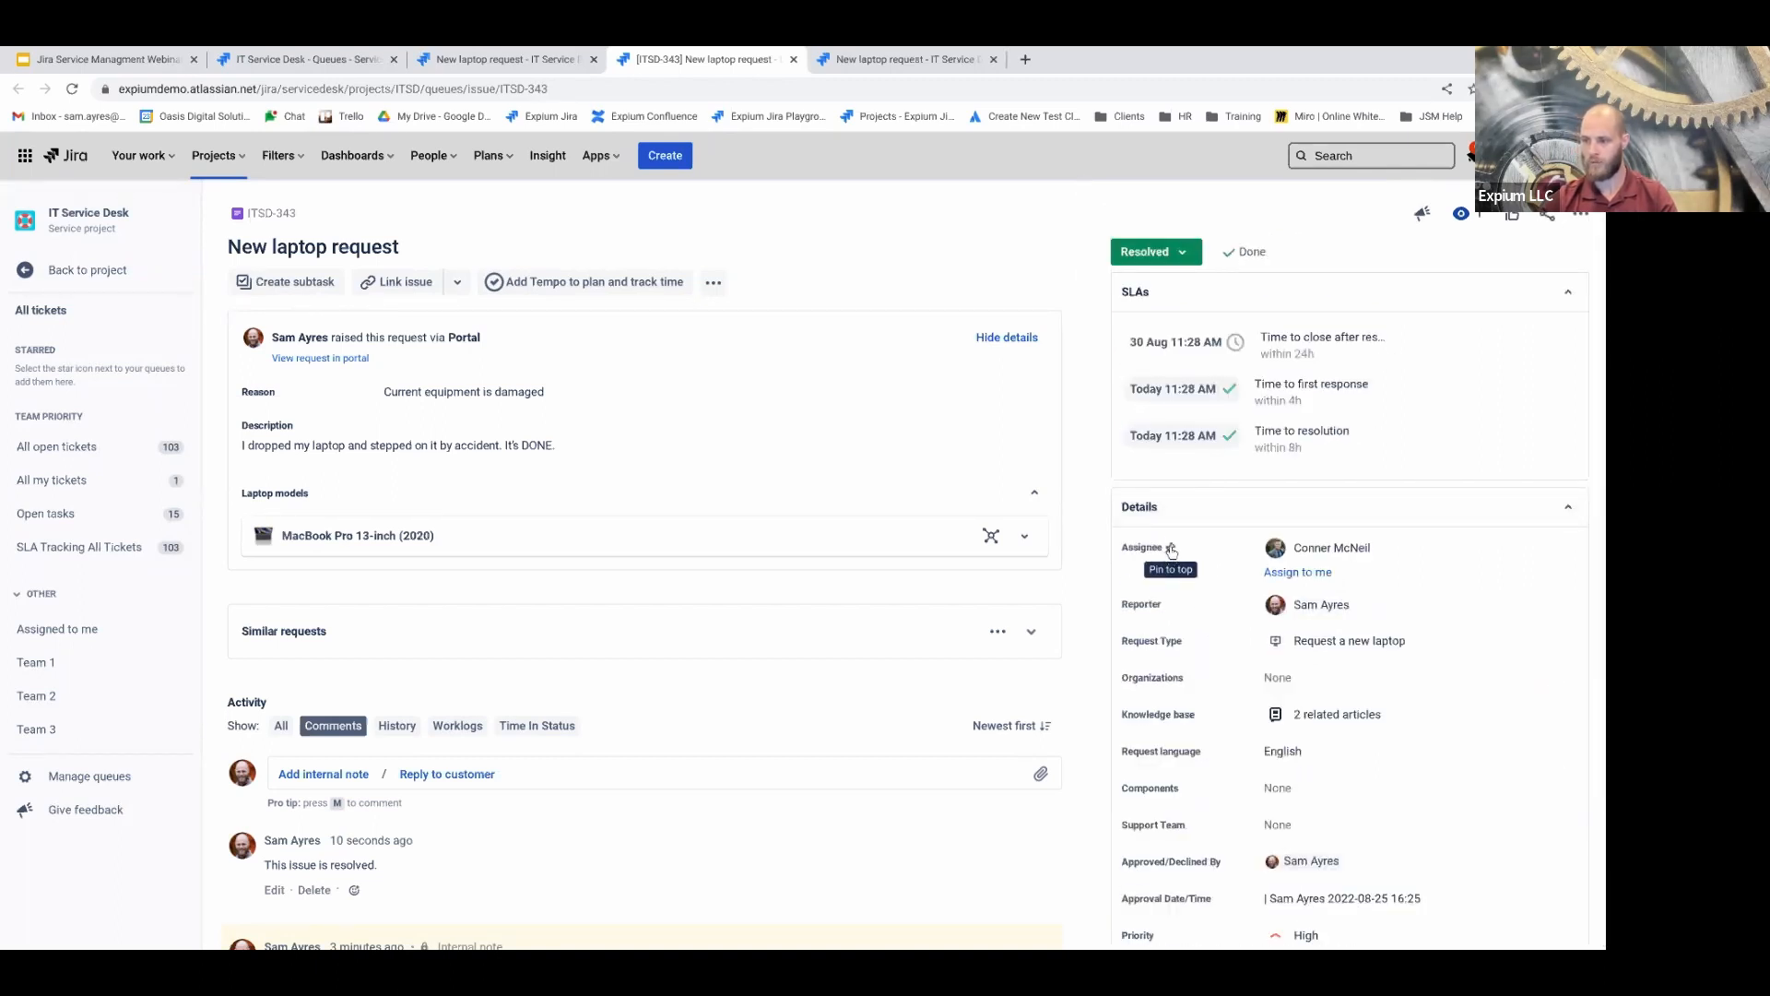
Pin the Assignee field, then the Priority field, to the top of the details
left_click(1171, 551)
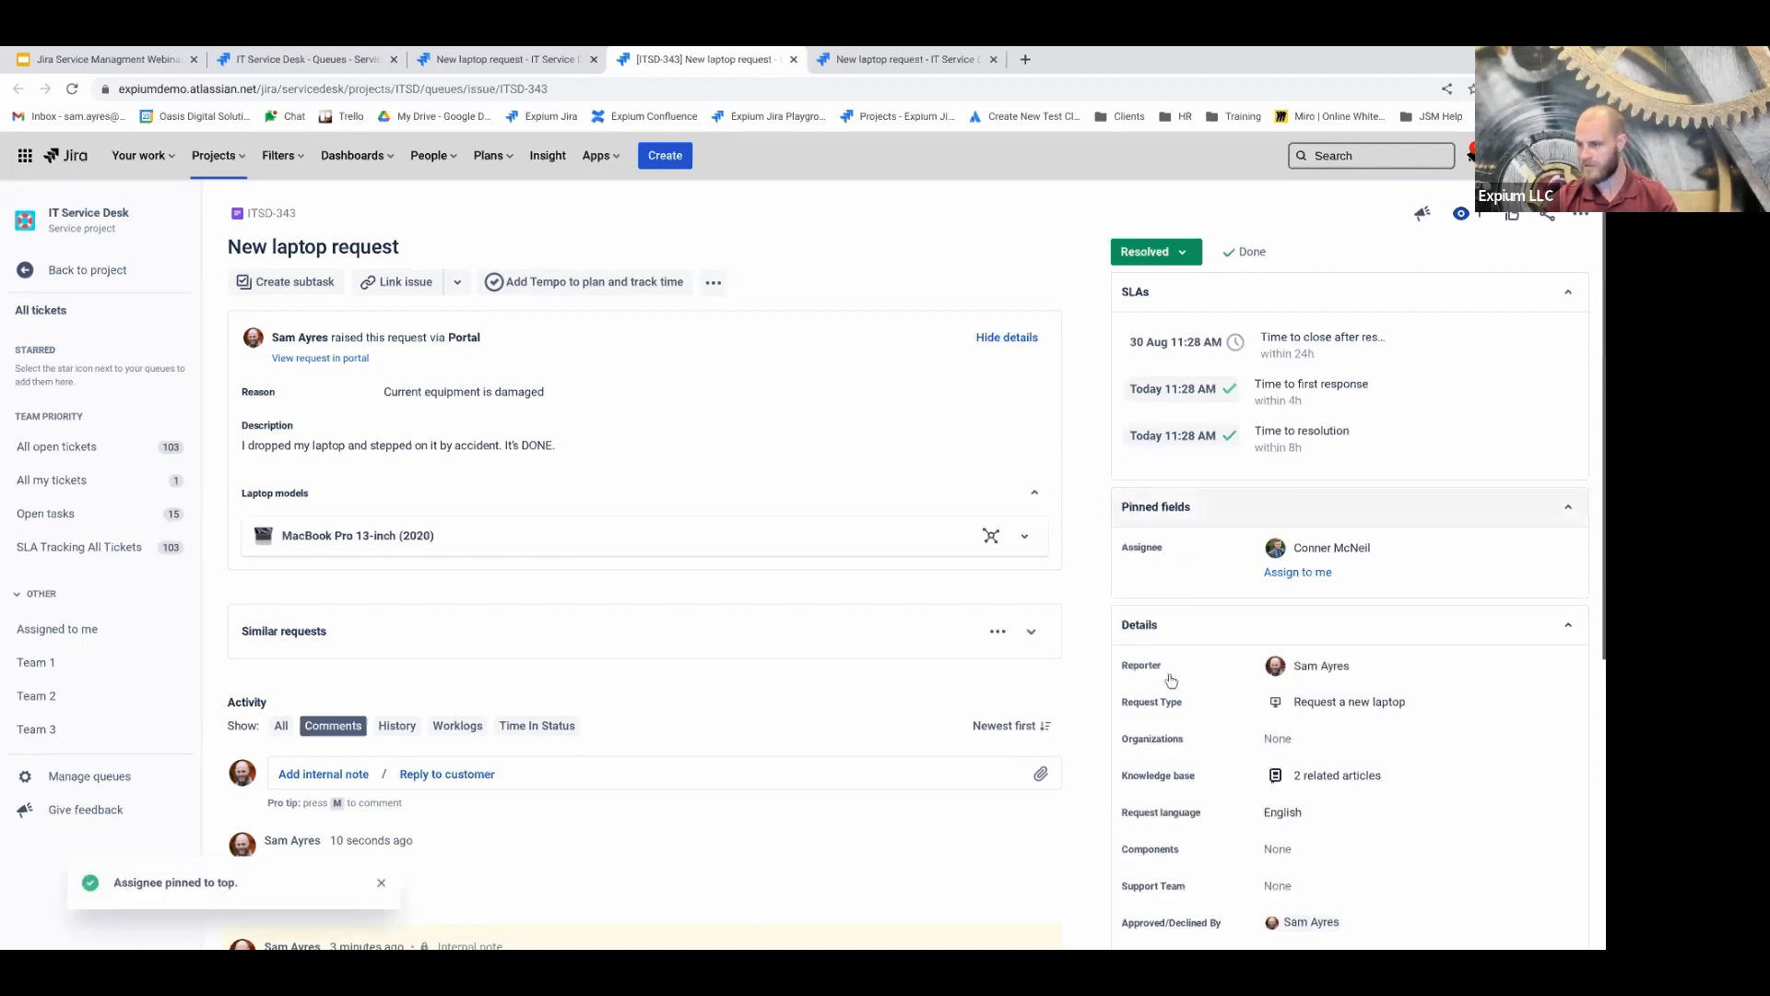
scroll(1170, 672, "down", 1)
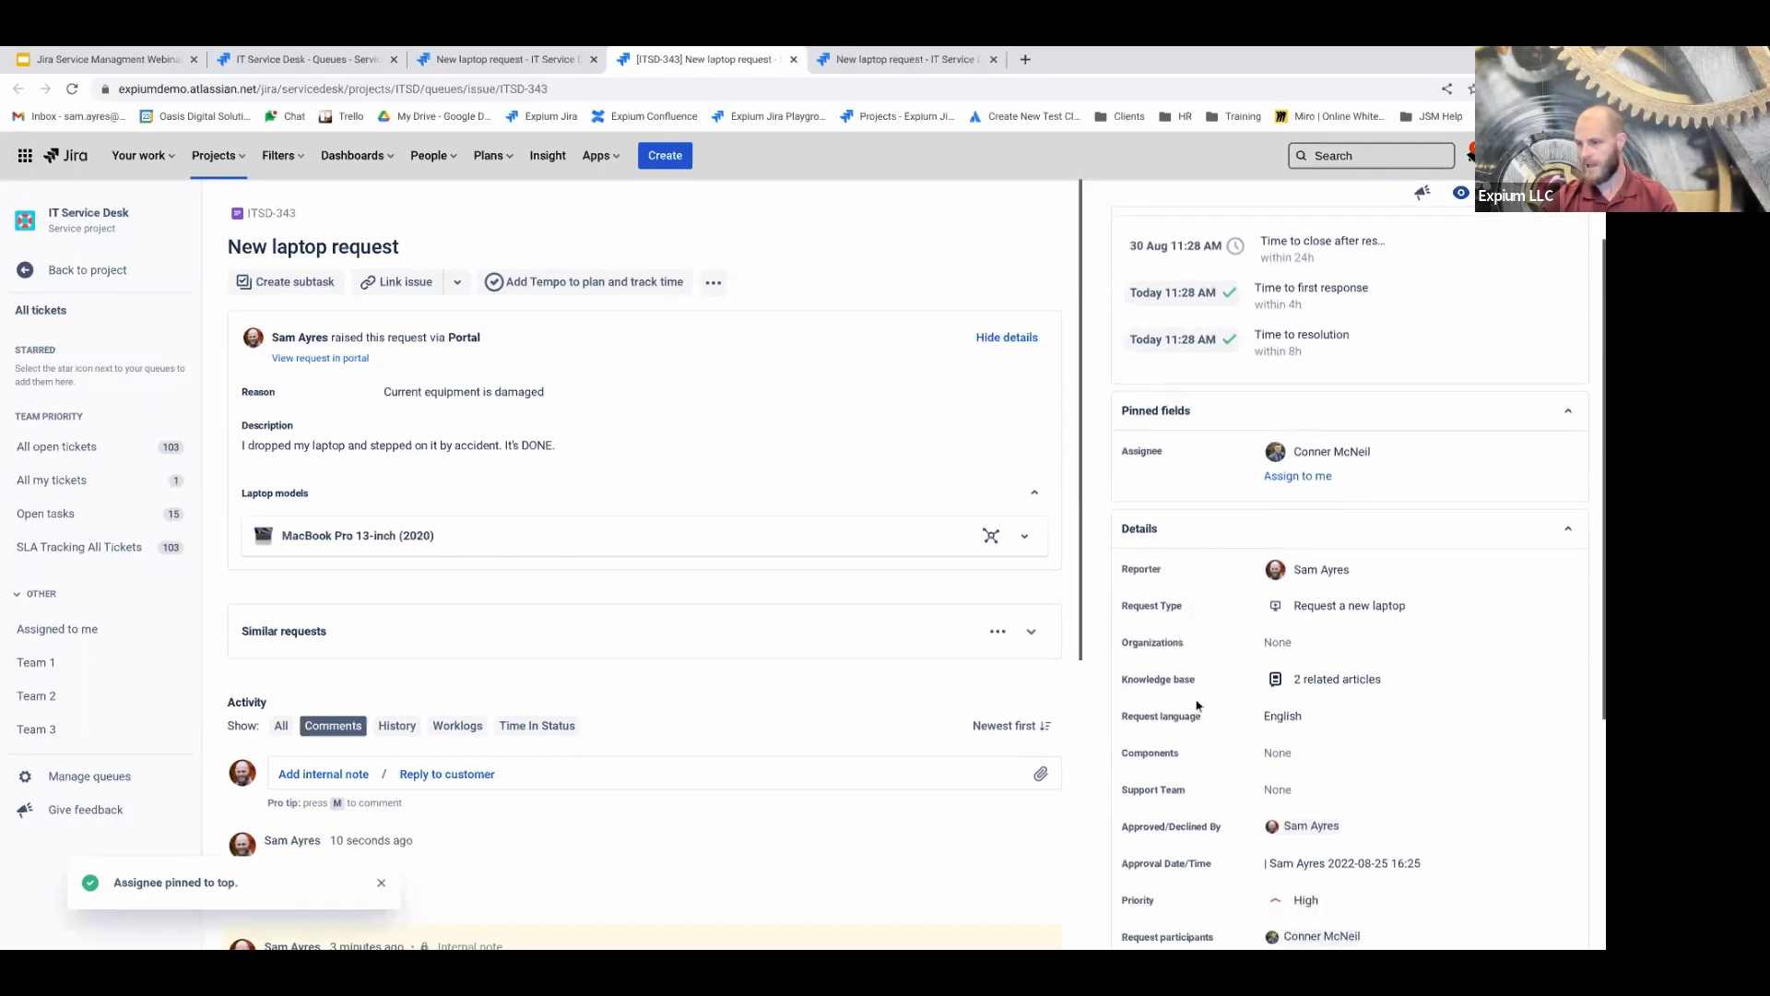
scroll(1196, 716, "down", 1)
scroll(1203, 722, "down", 1)
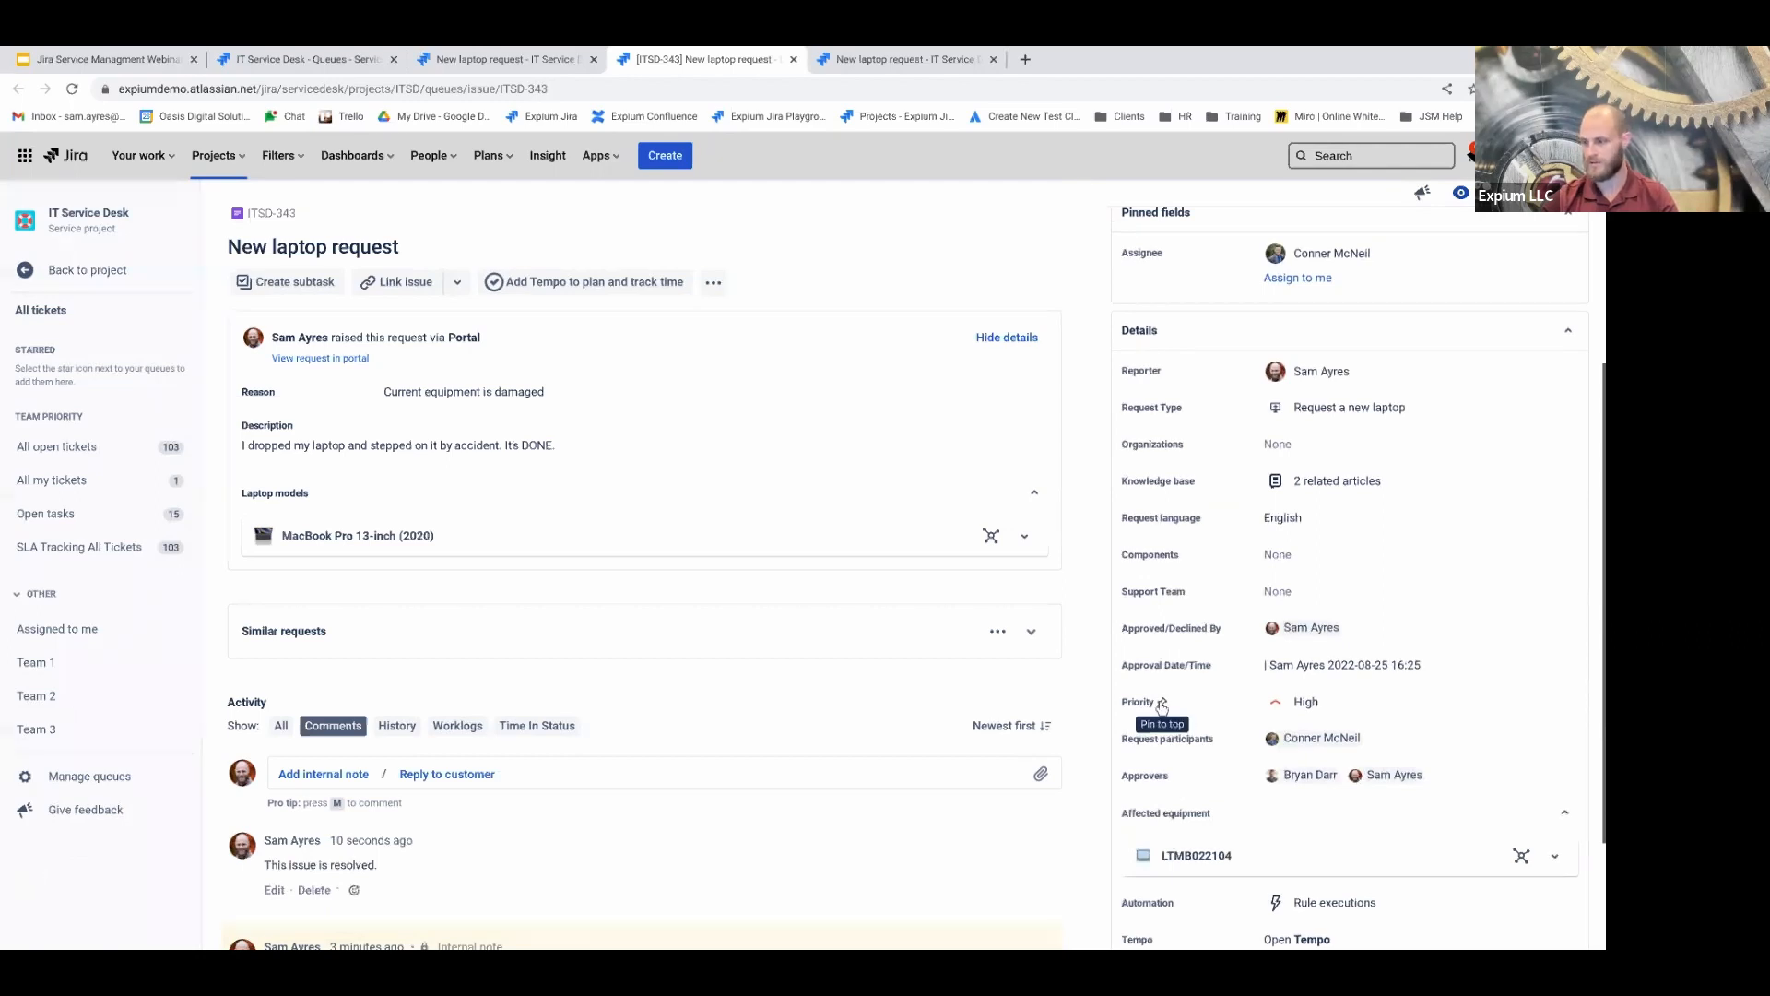
left_click(1162, 704)
scroll(1188, 554, "up", 2)
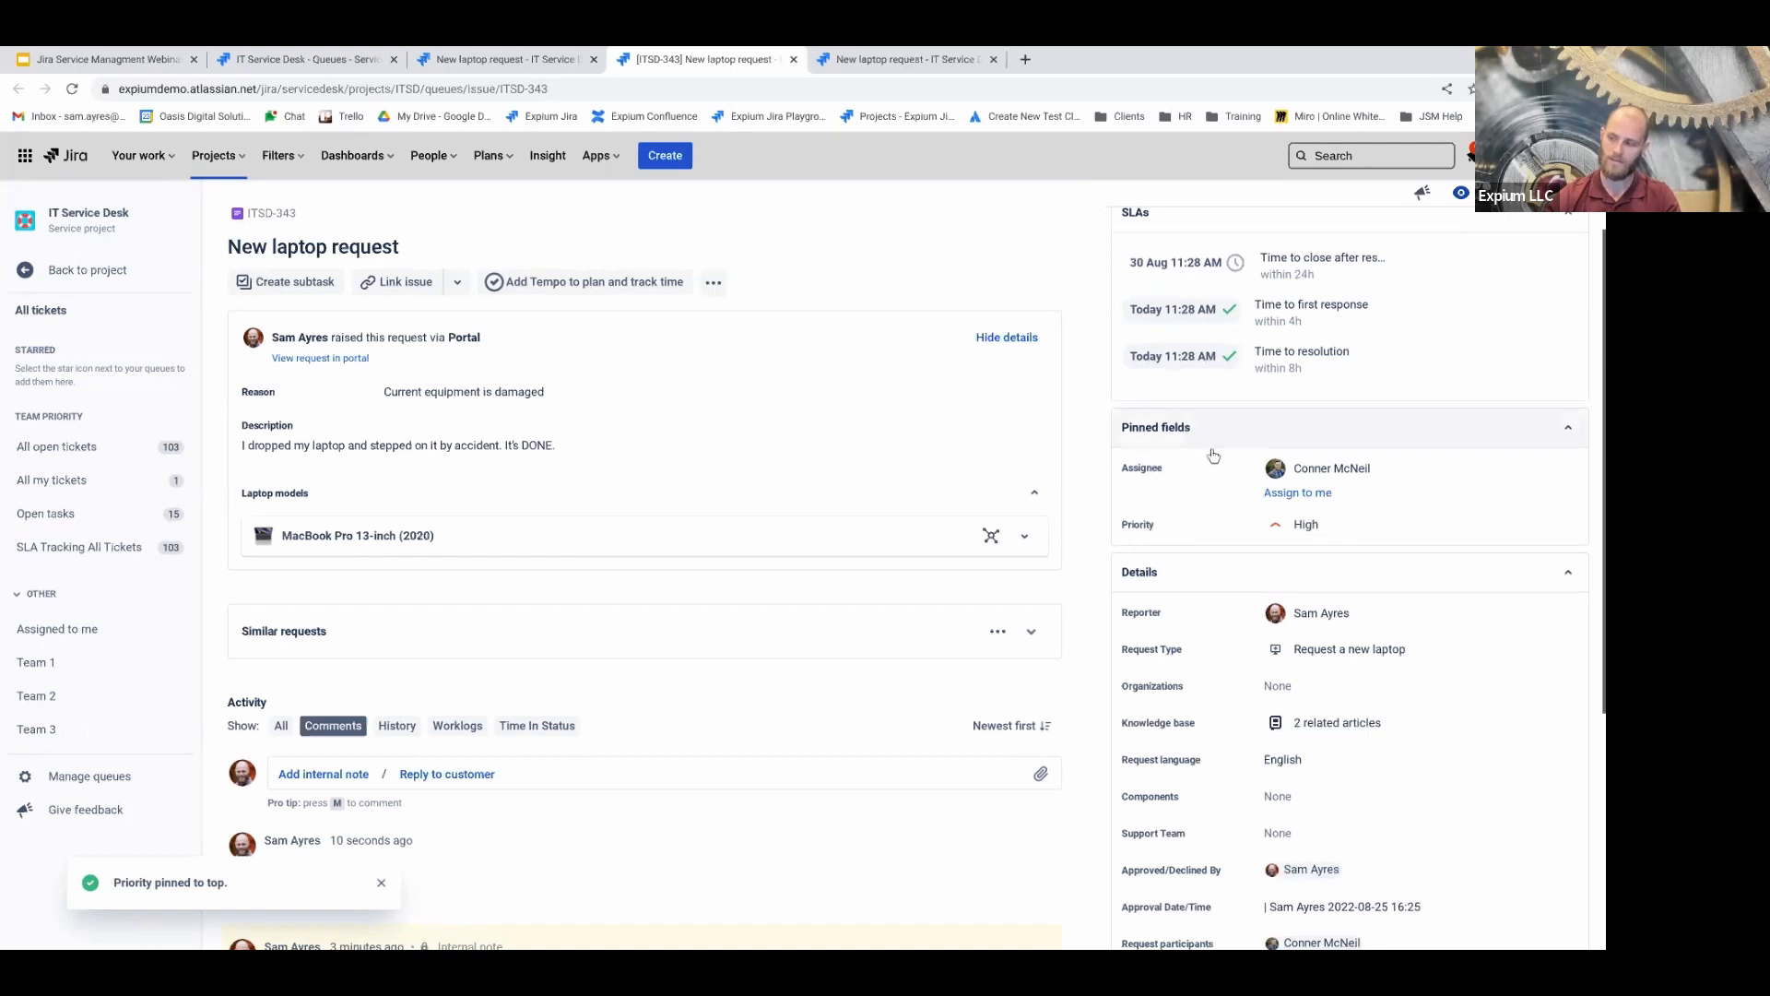
scroll(1281, 533, "up", 1)
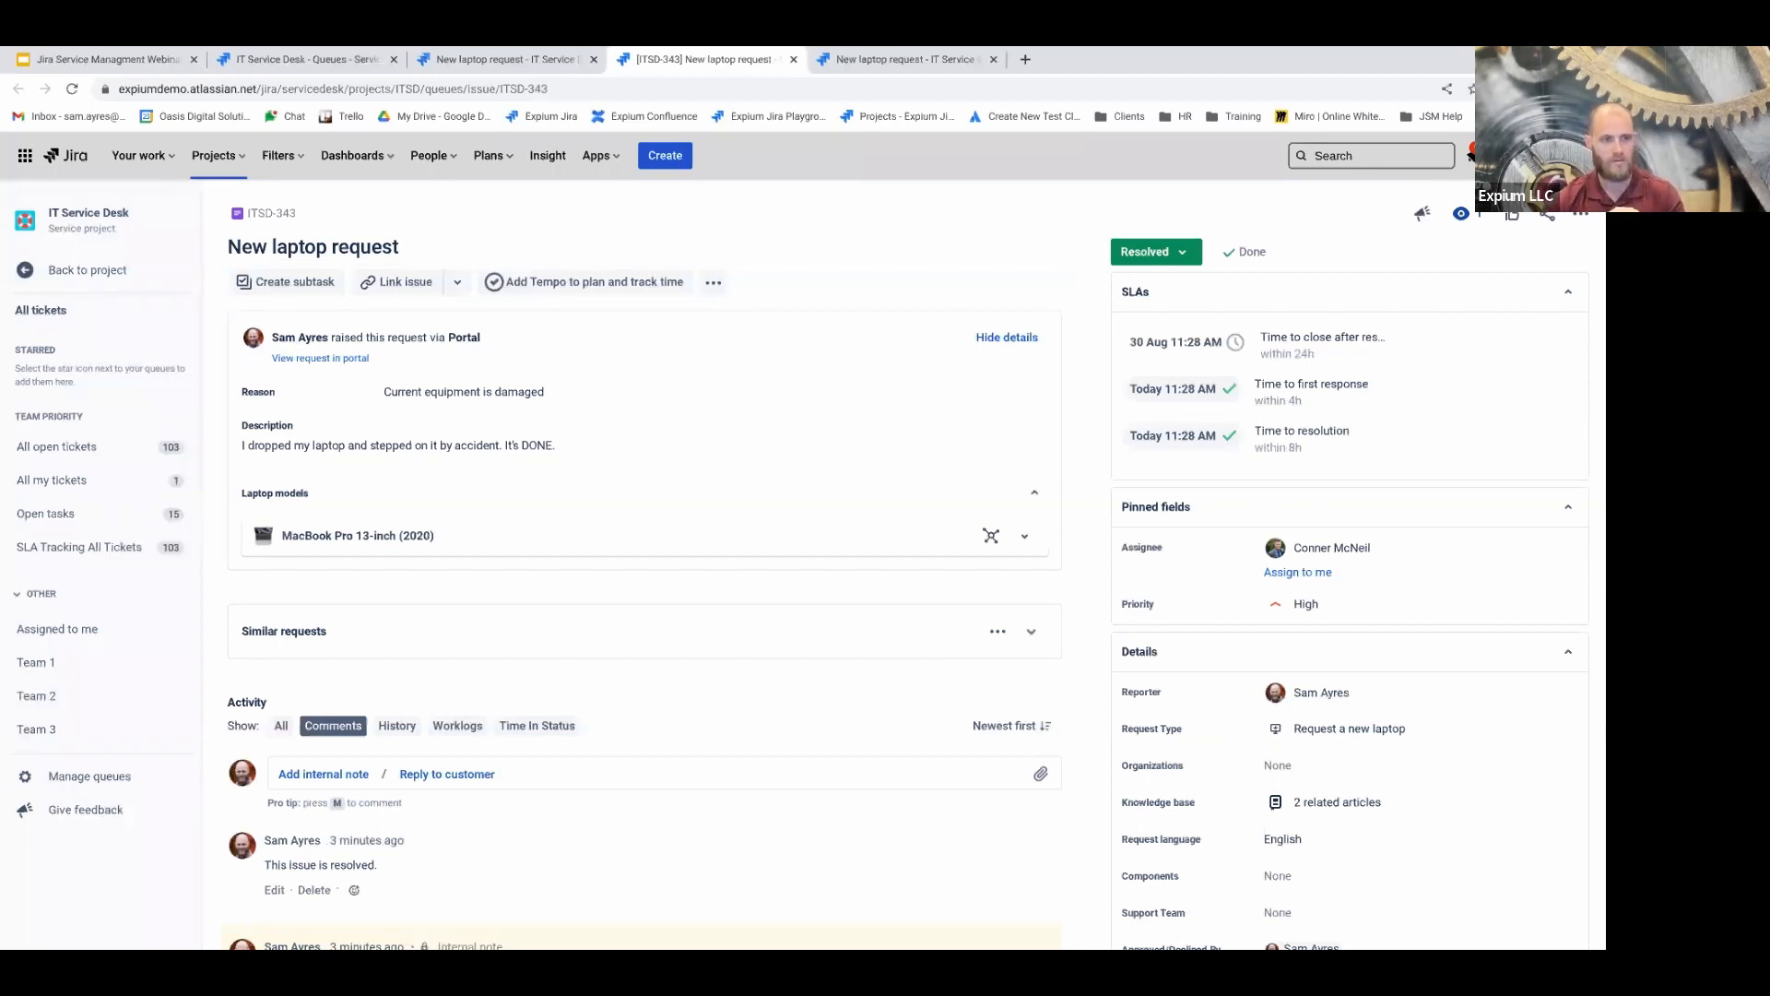
left_click(1464, 213)
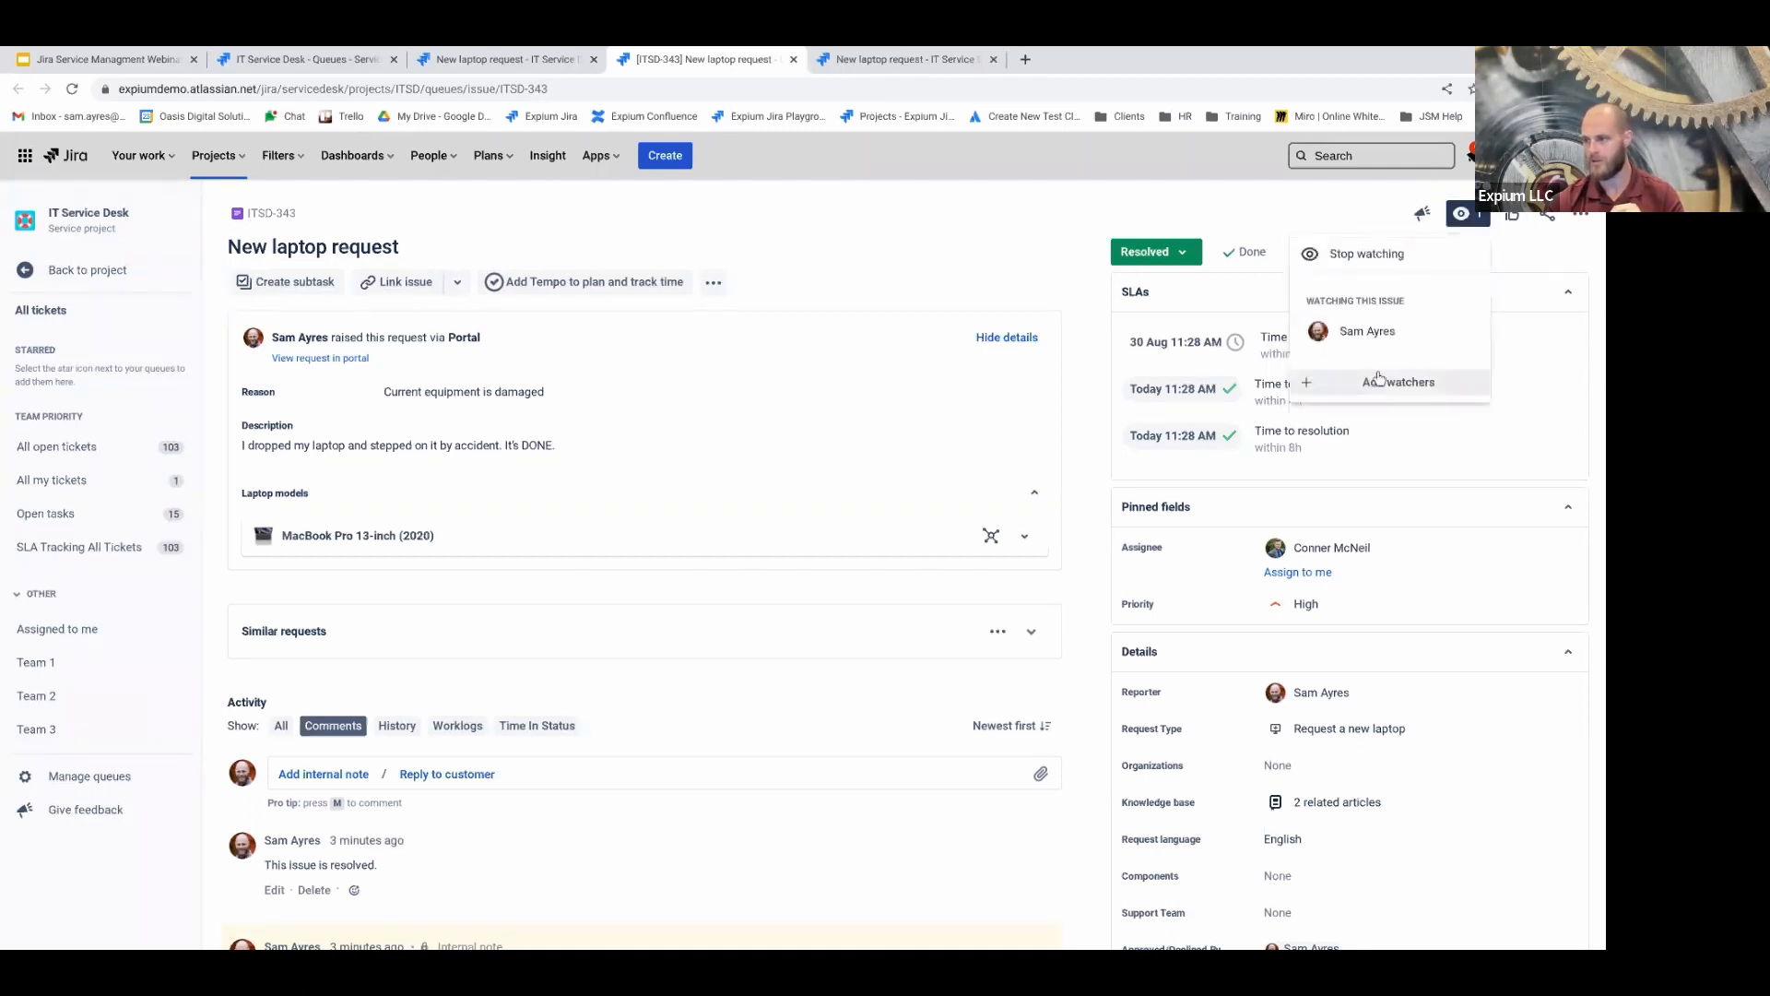
left_click(1375, 259)
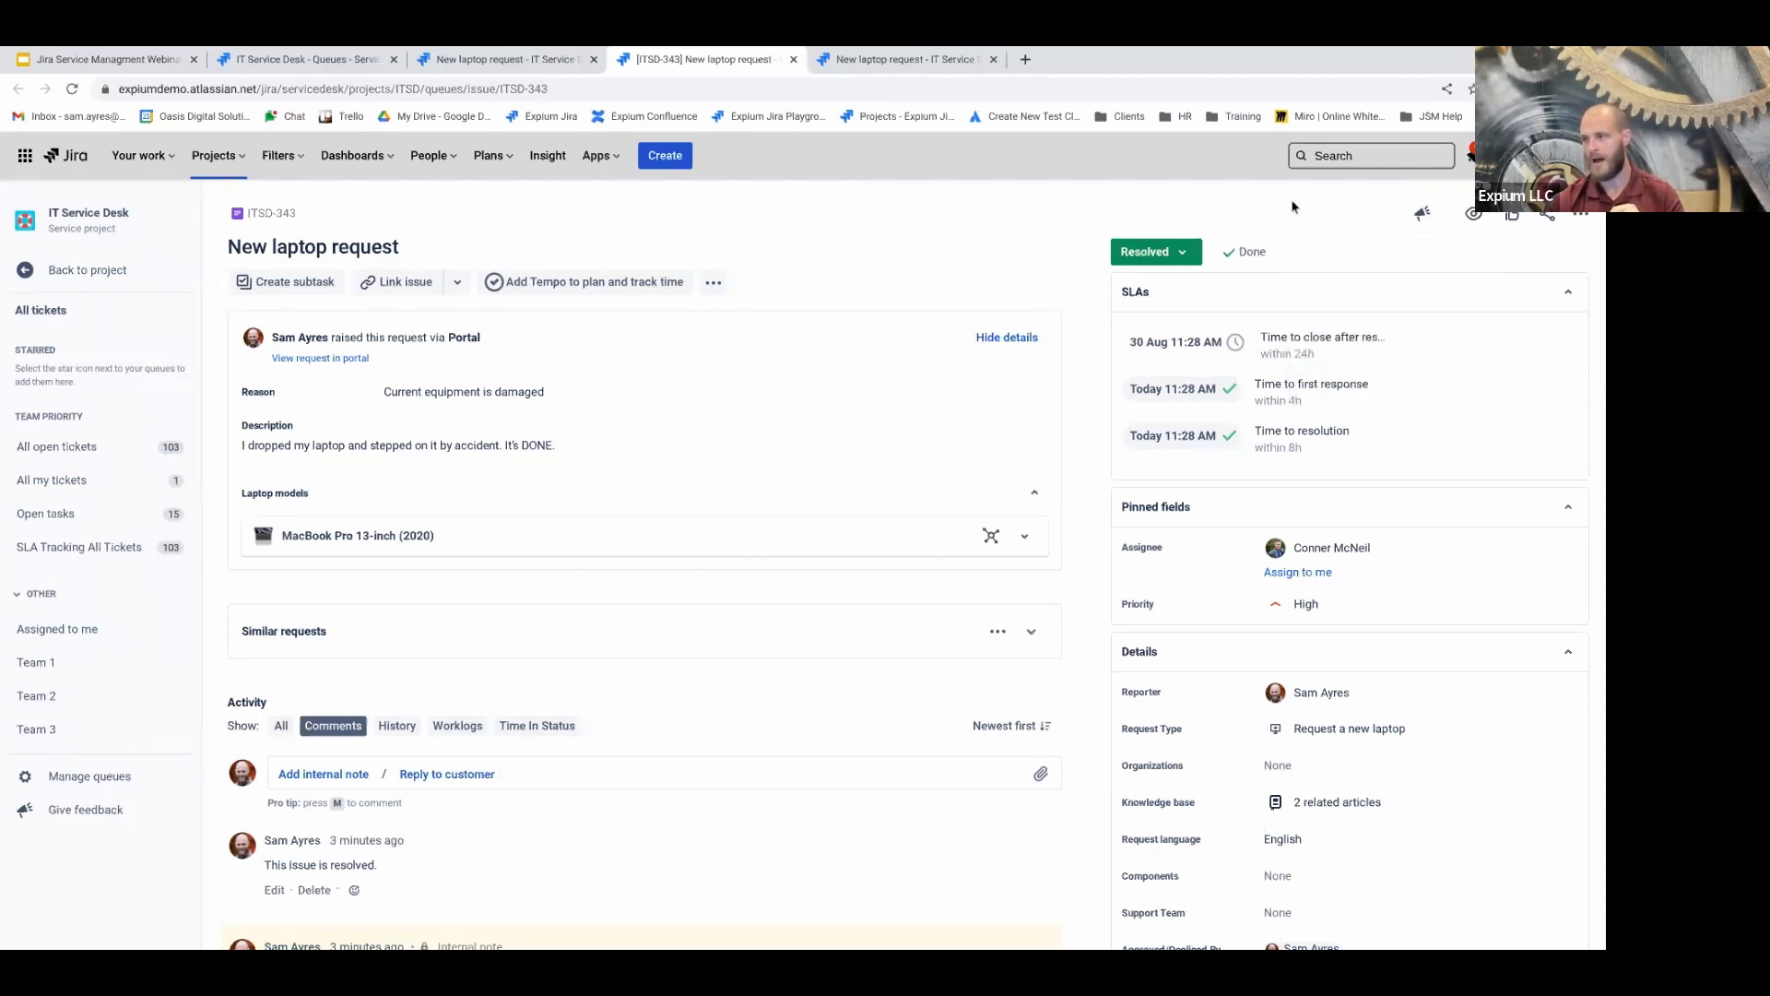
left_click(1473, 213)
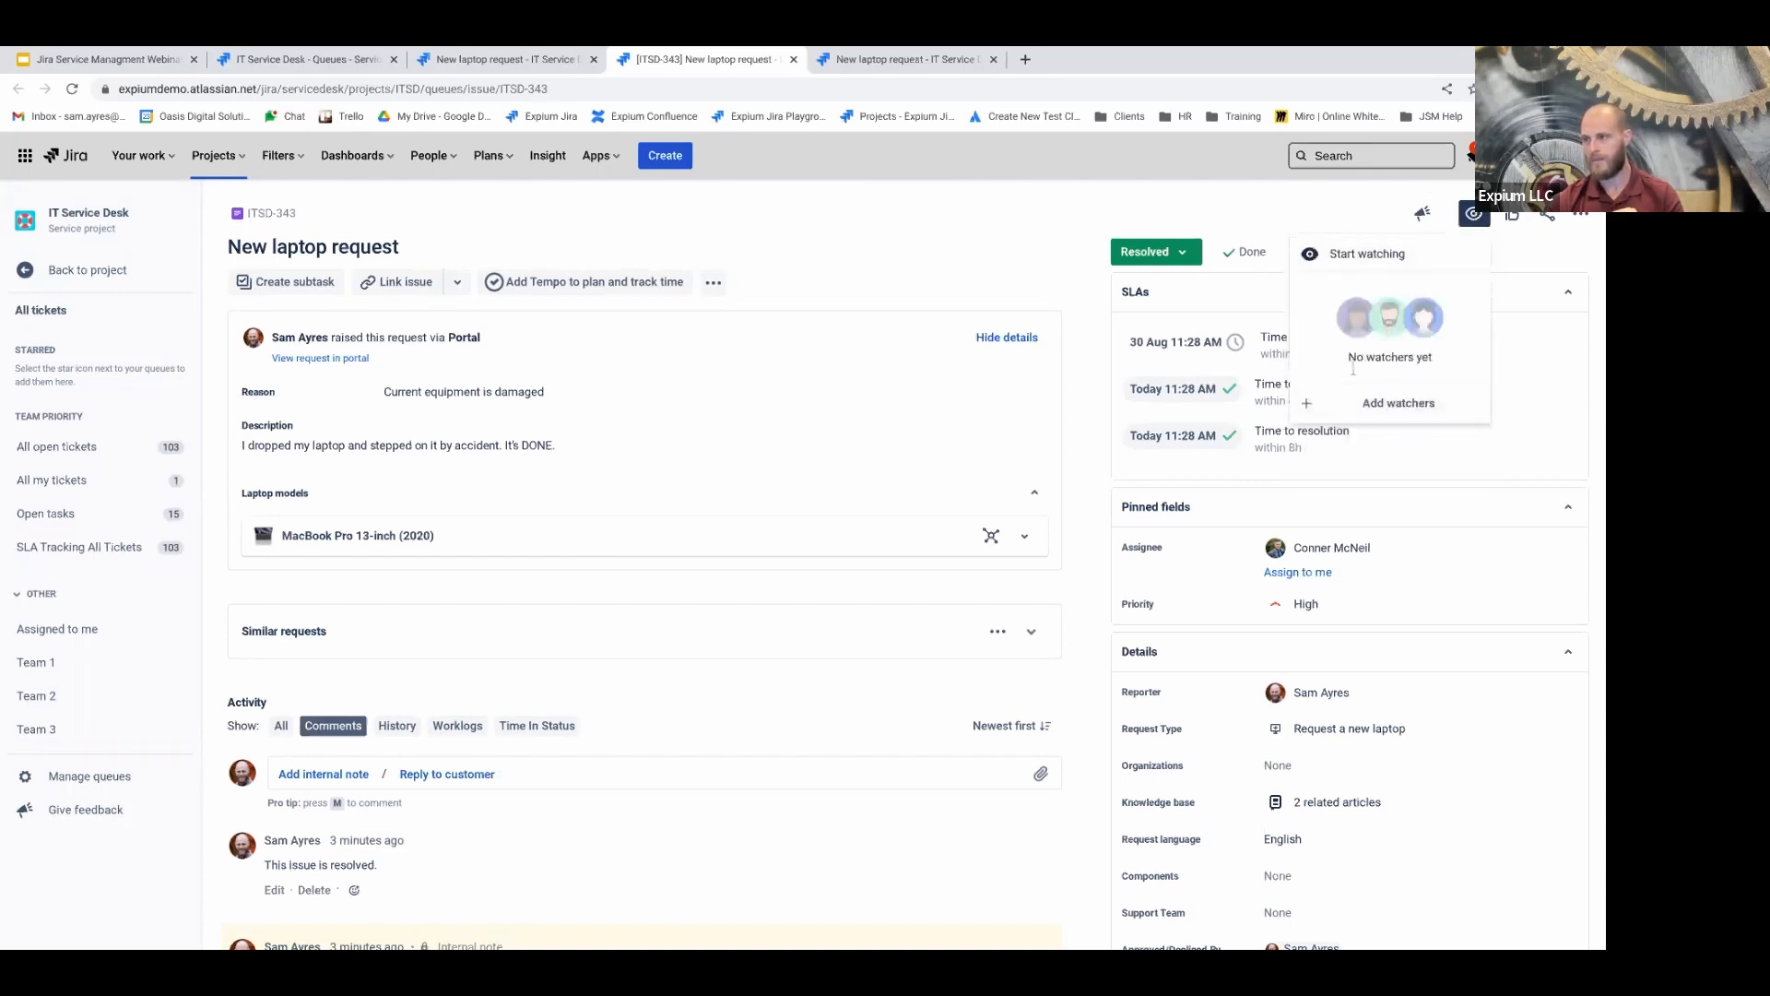
left_click(1375, 258)
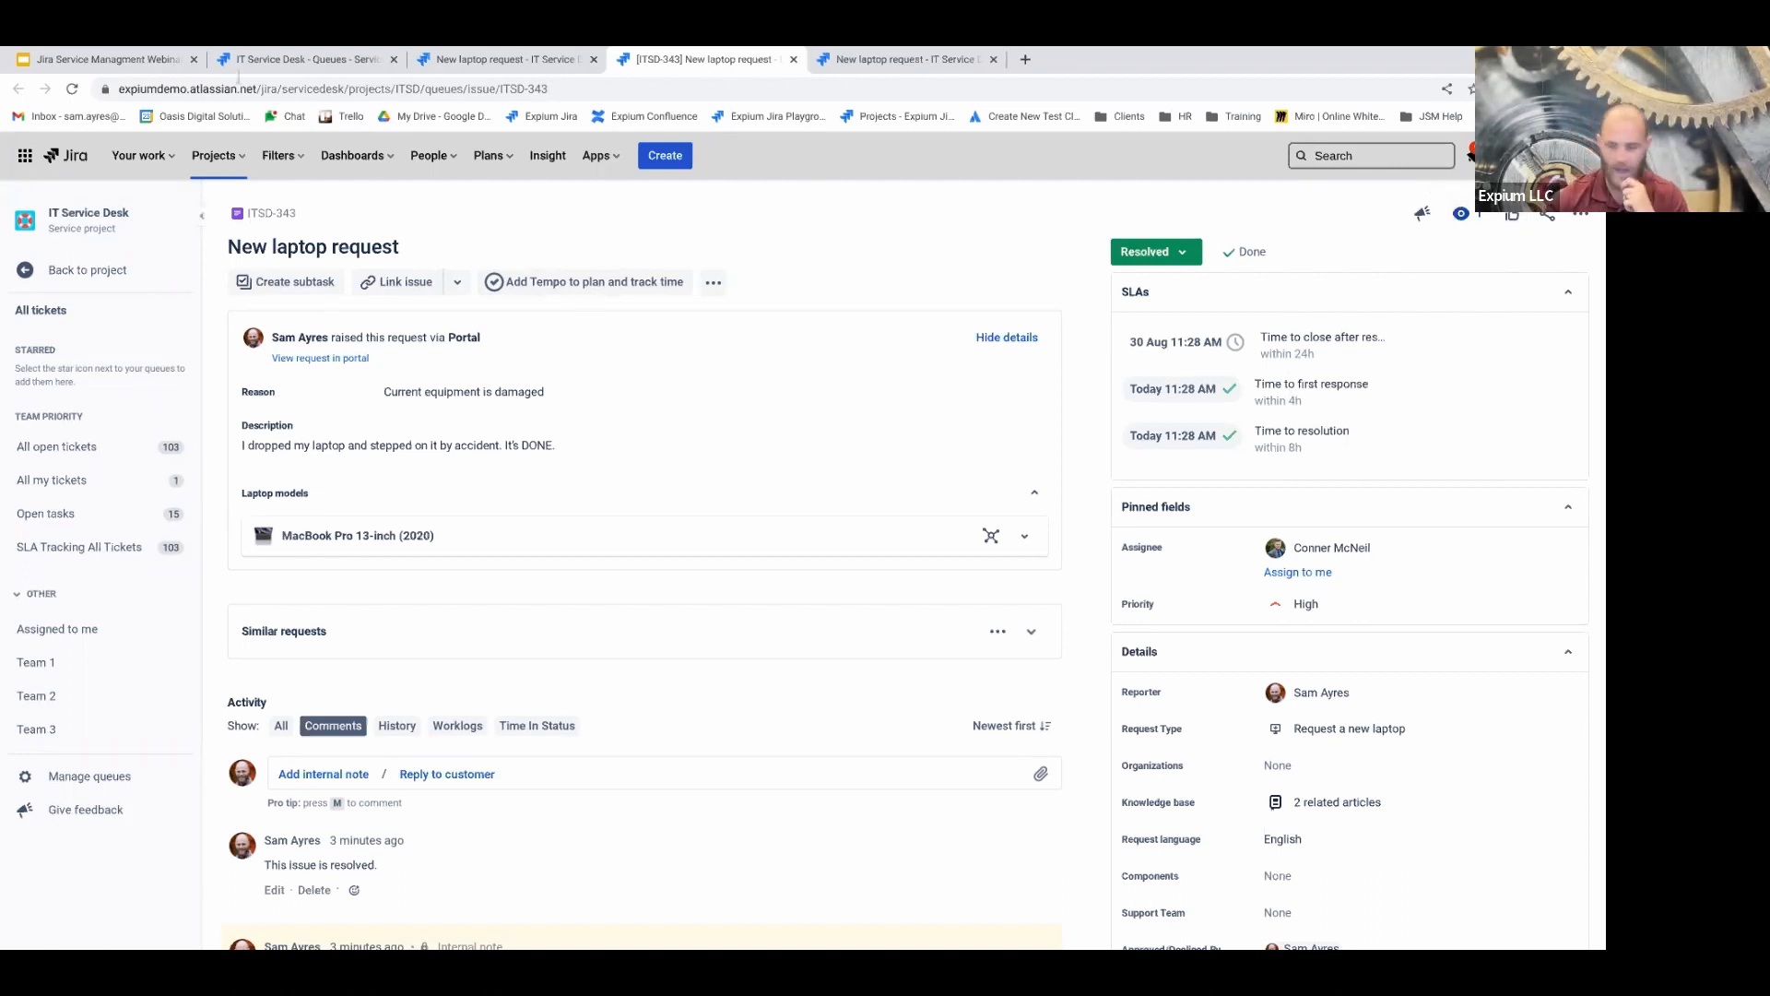
left_click(1511, 222)
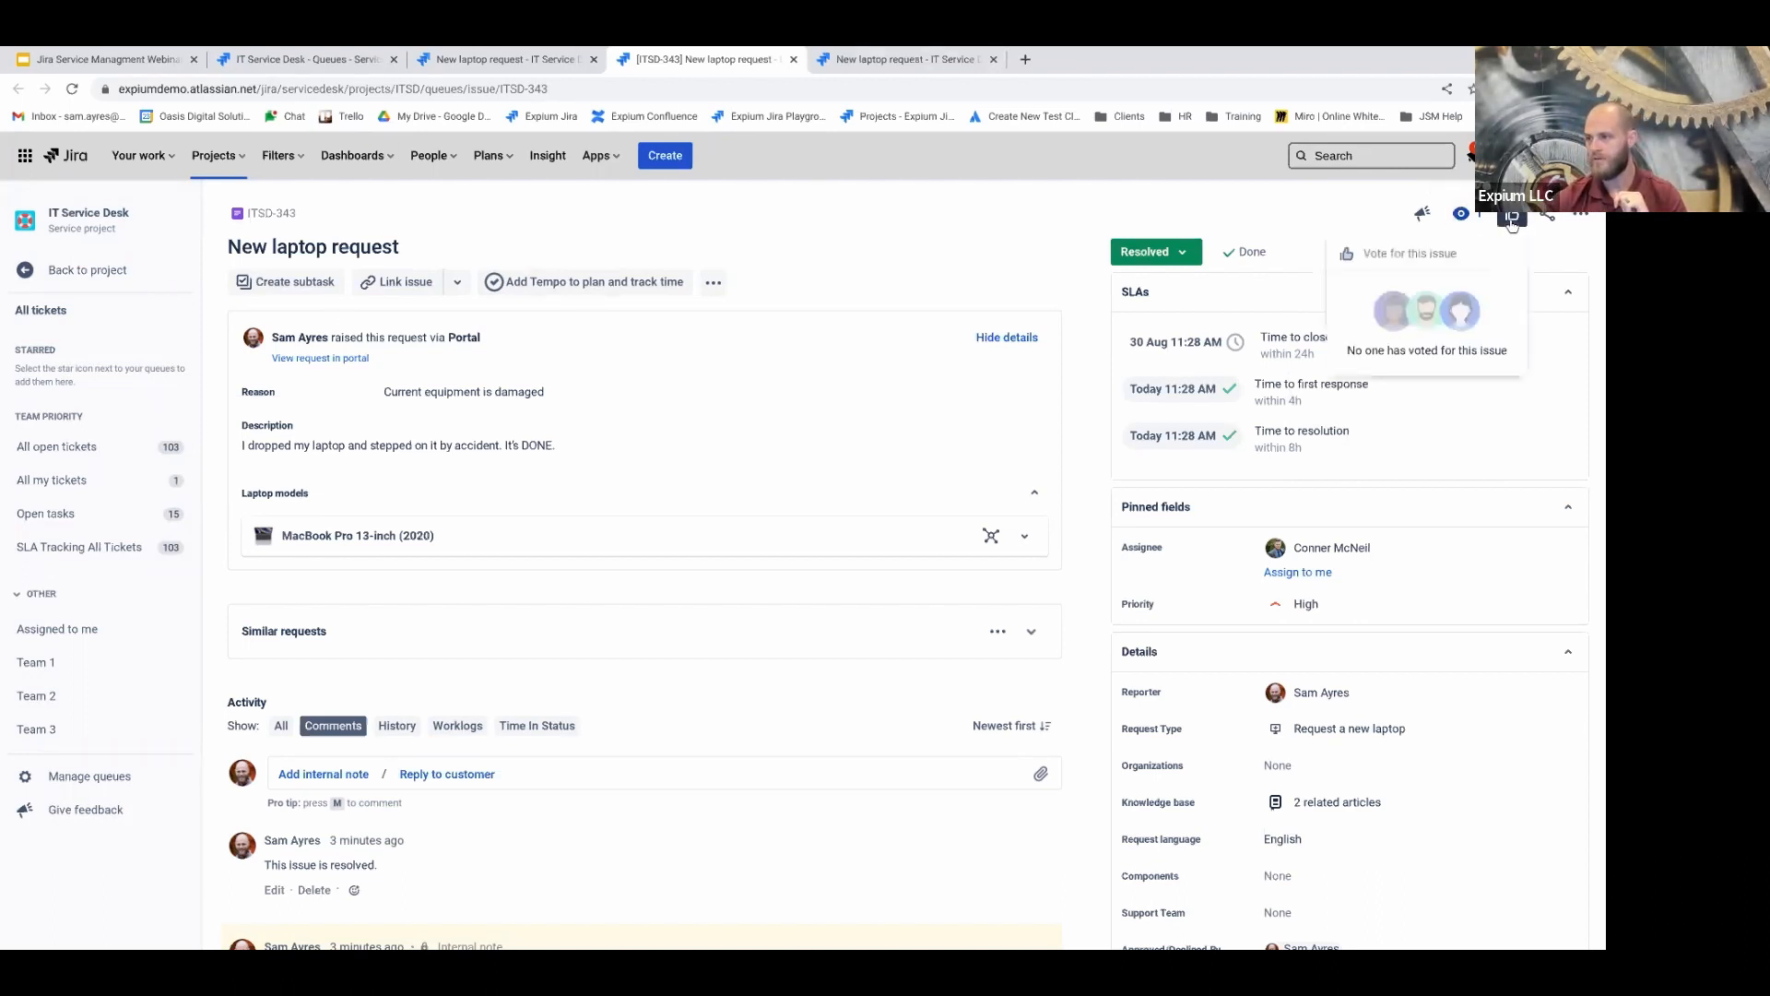
left_click(1378, 232)
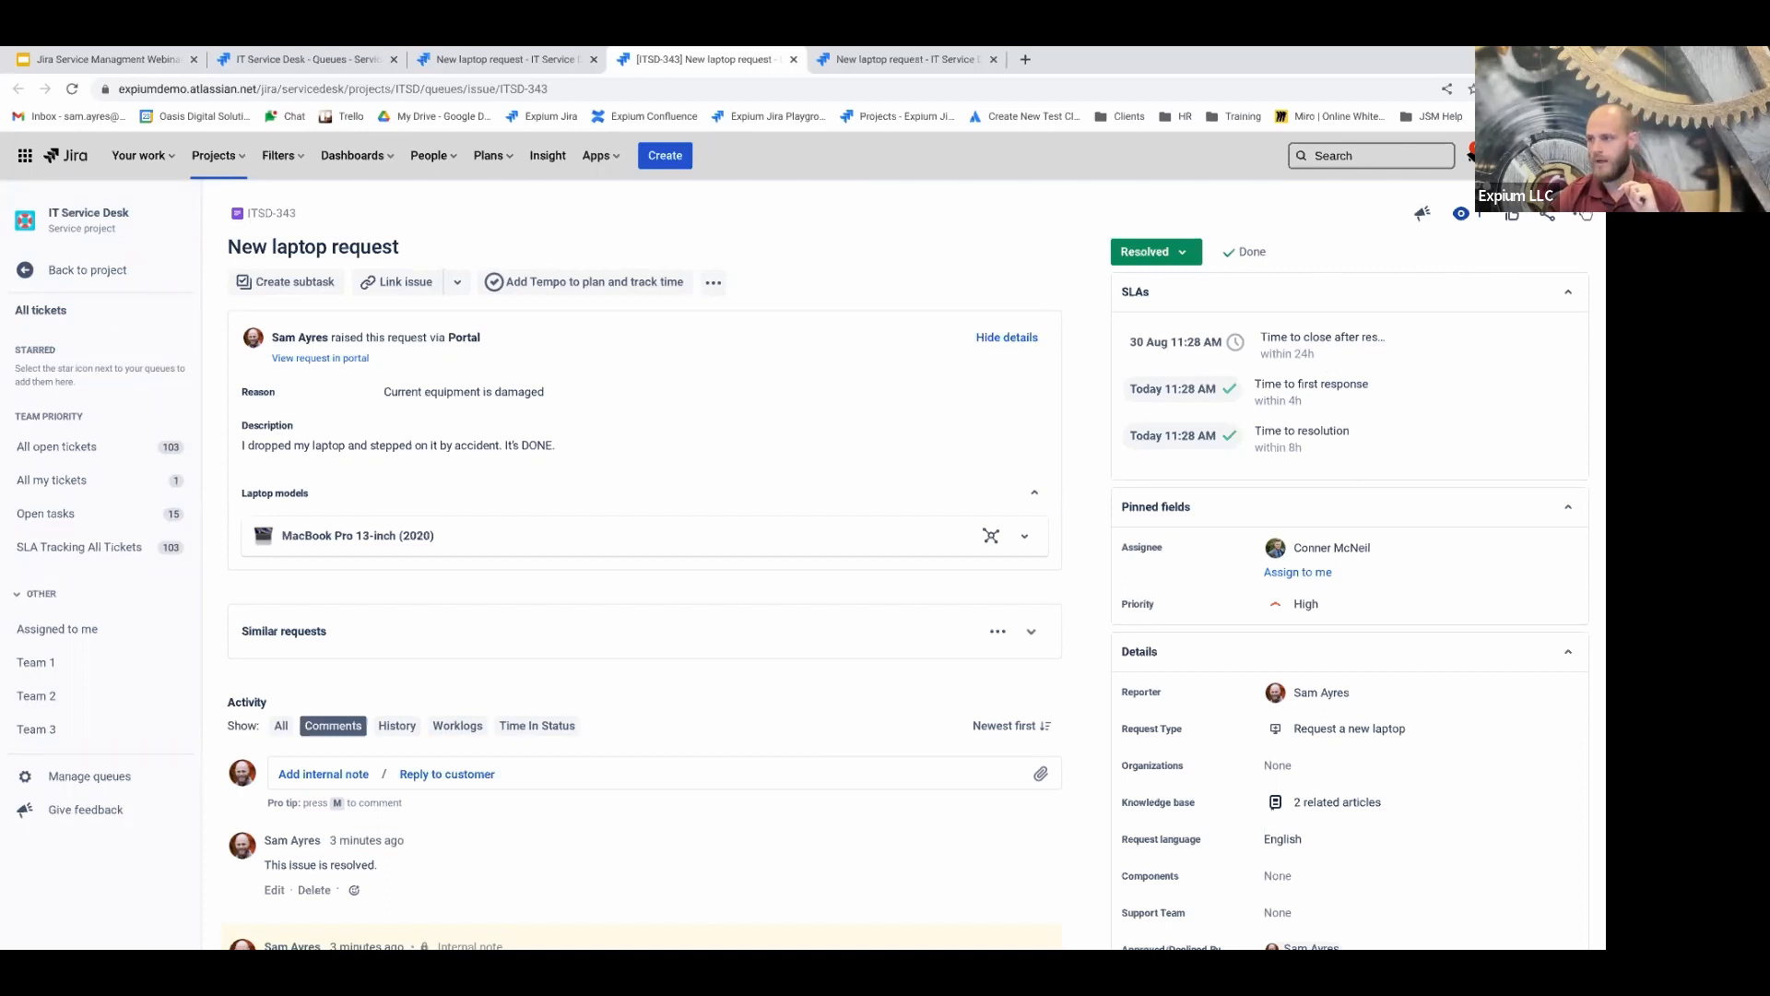
Copy ITSD-343's link from the share panel, leaving the recipient field empty
left_click(1550, 217)
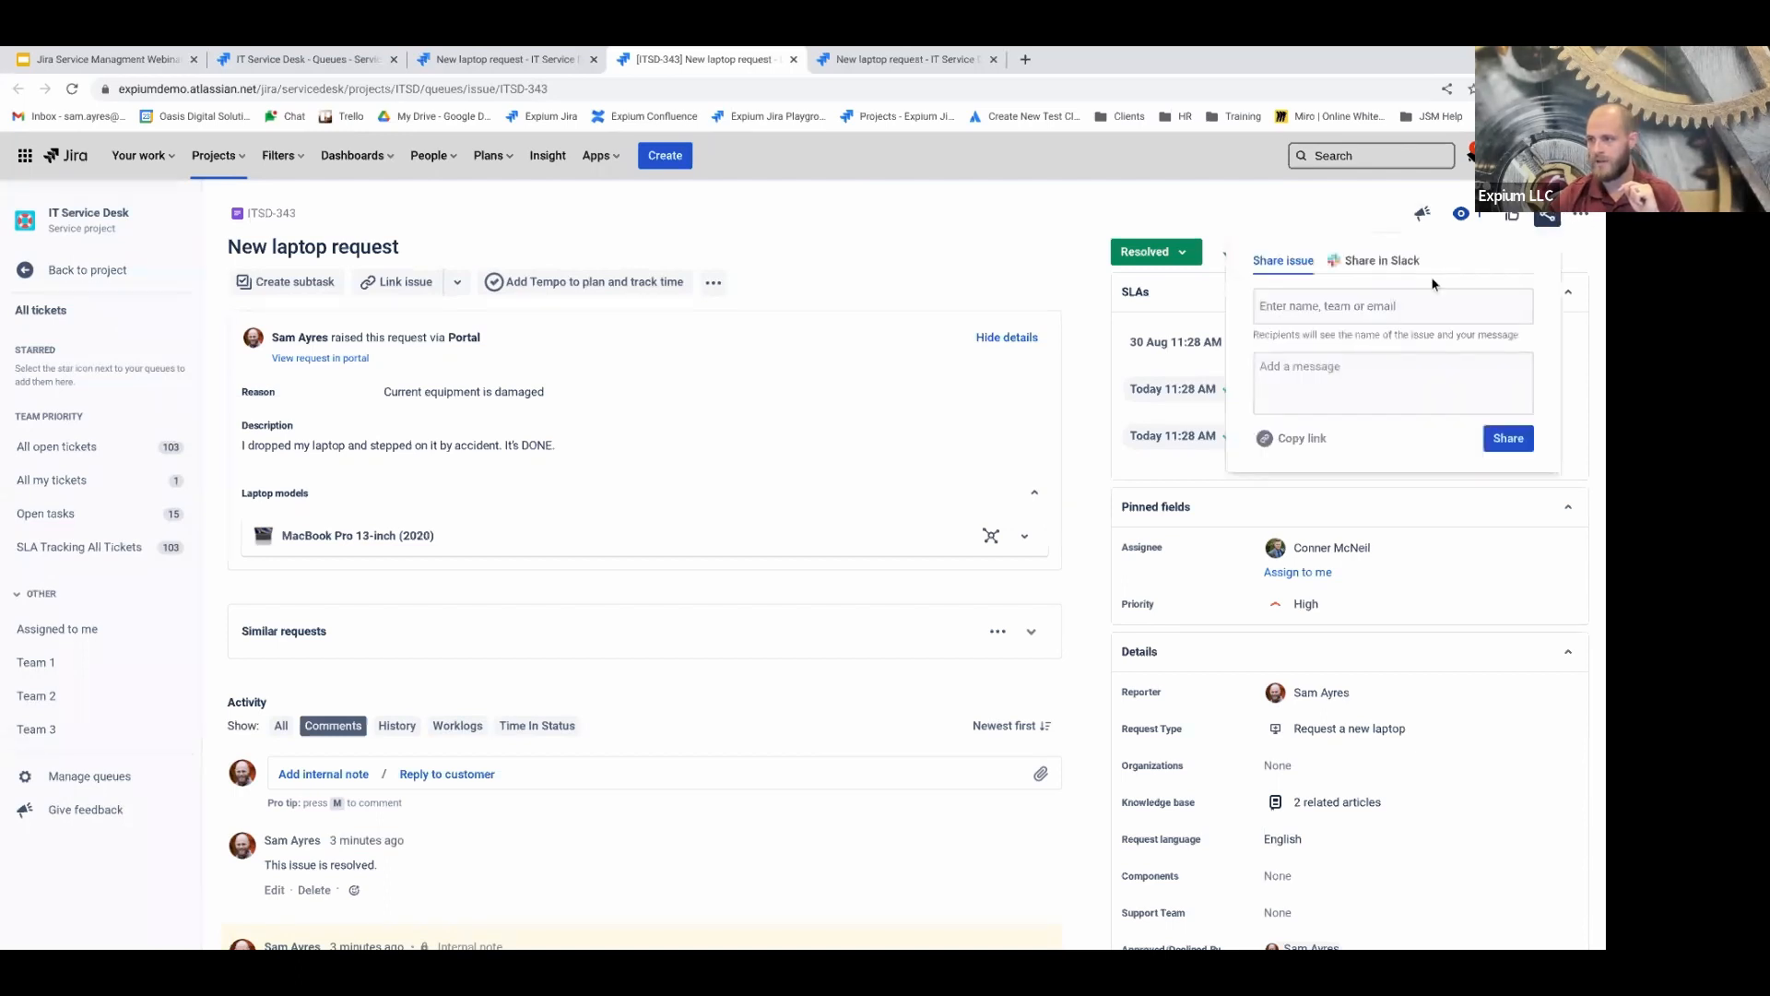
left_click(1342, 310)
type("con")
key("BackSpace")
key("BackSpace")
type("onner")
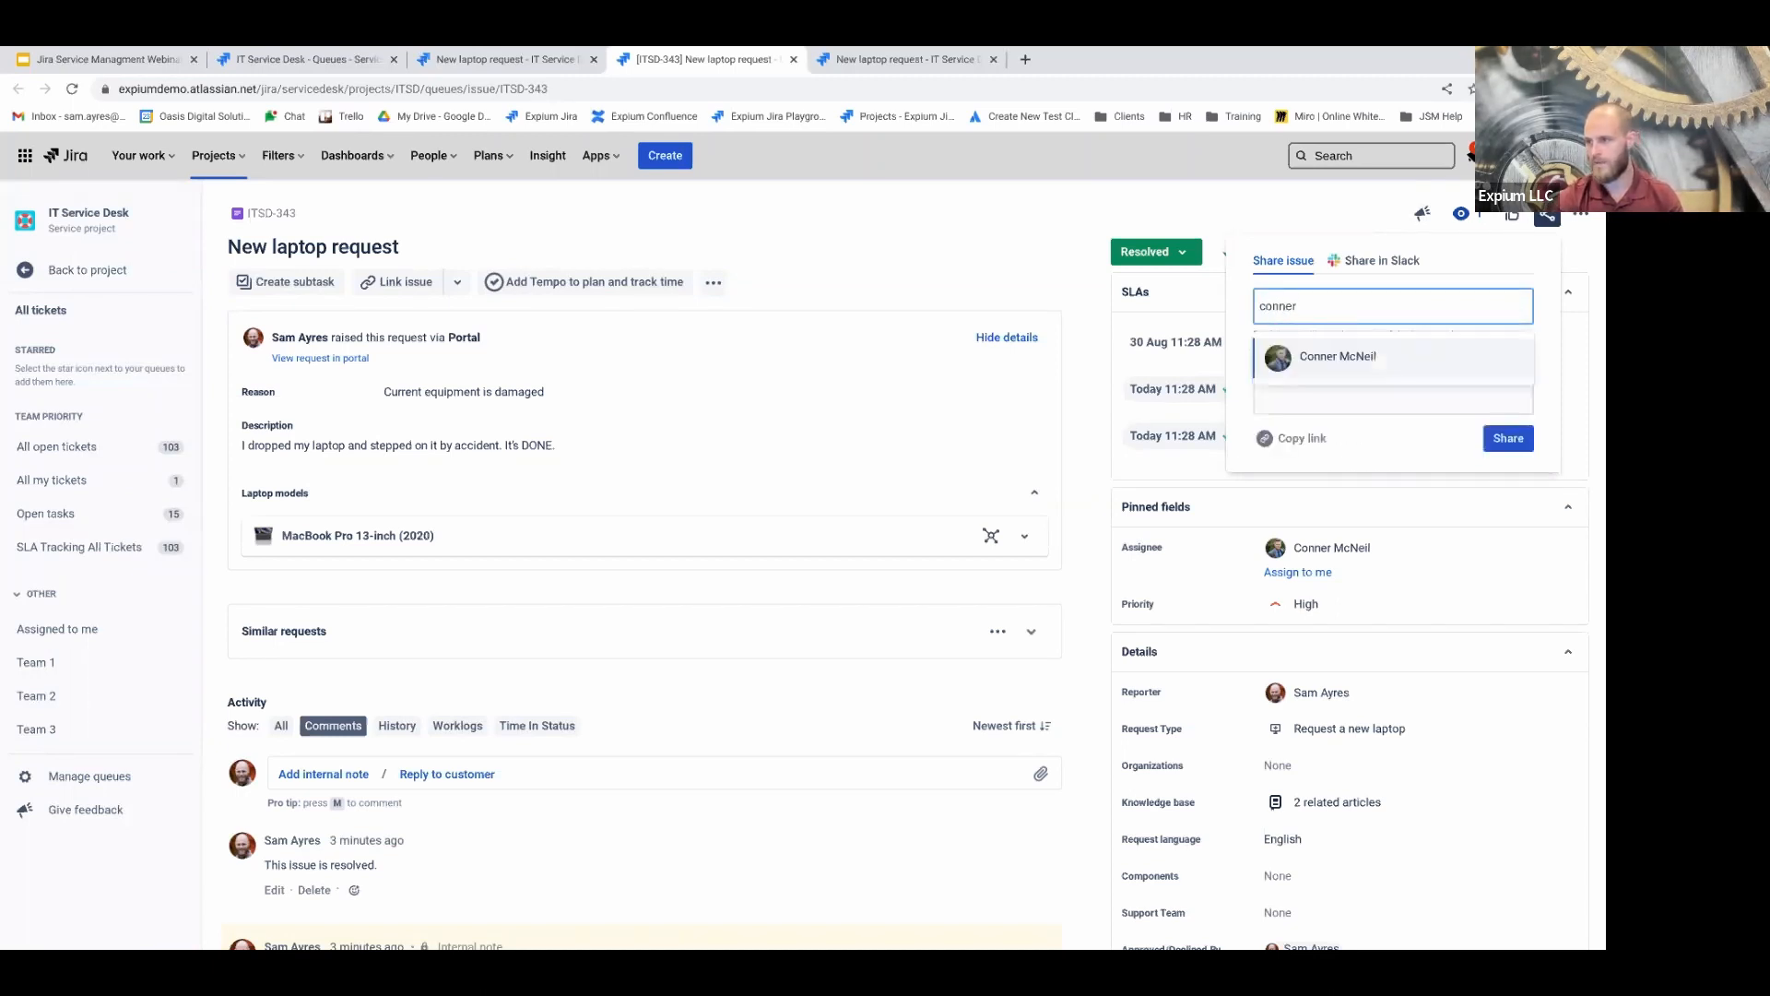
key("BackSpace")
key("BackSpace")
key("BackSpace")
key("BackSpace")
key("BackSpace")
key("BackSpace")
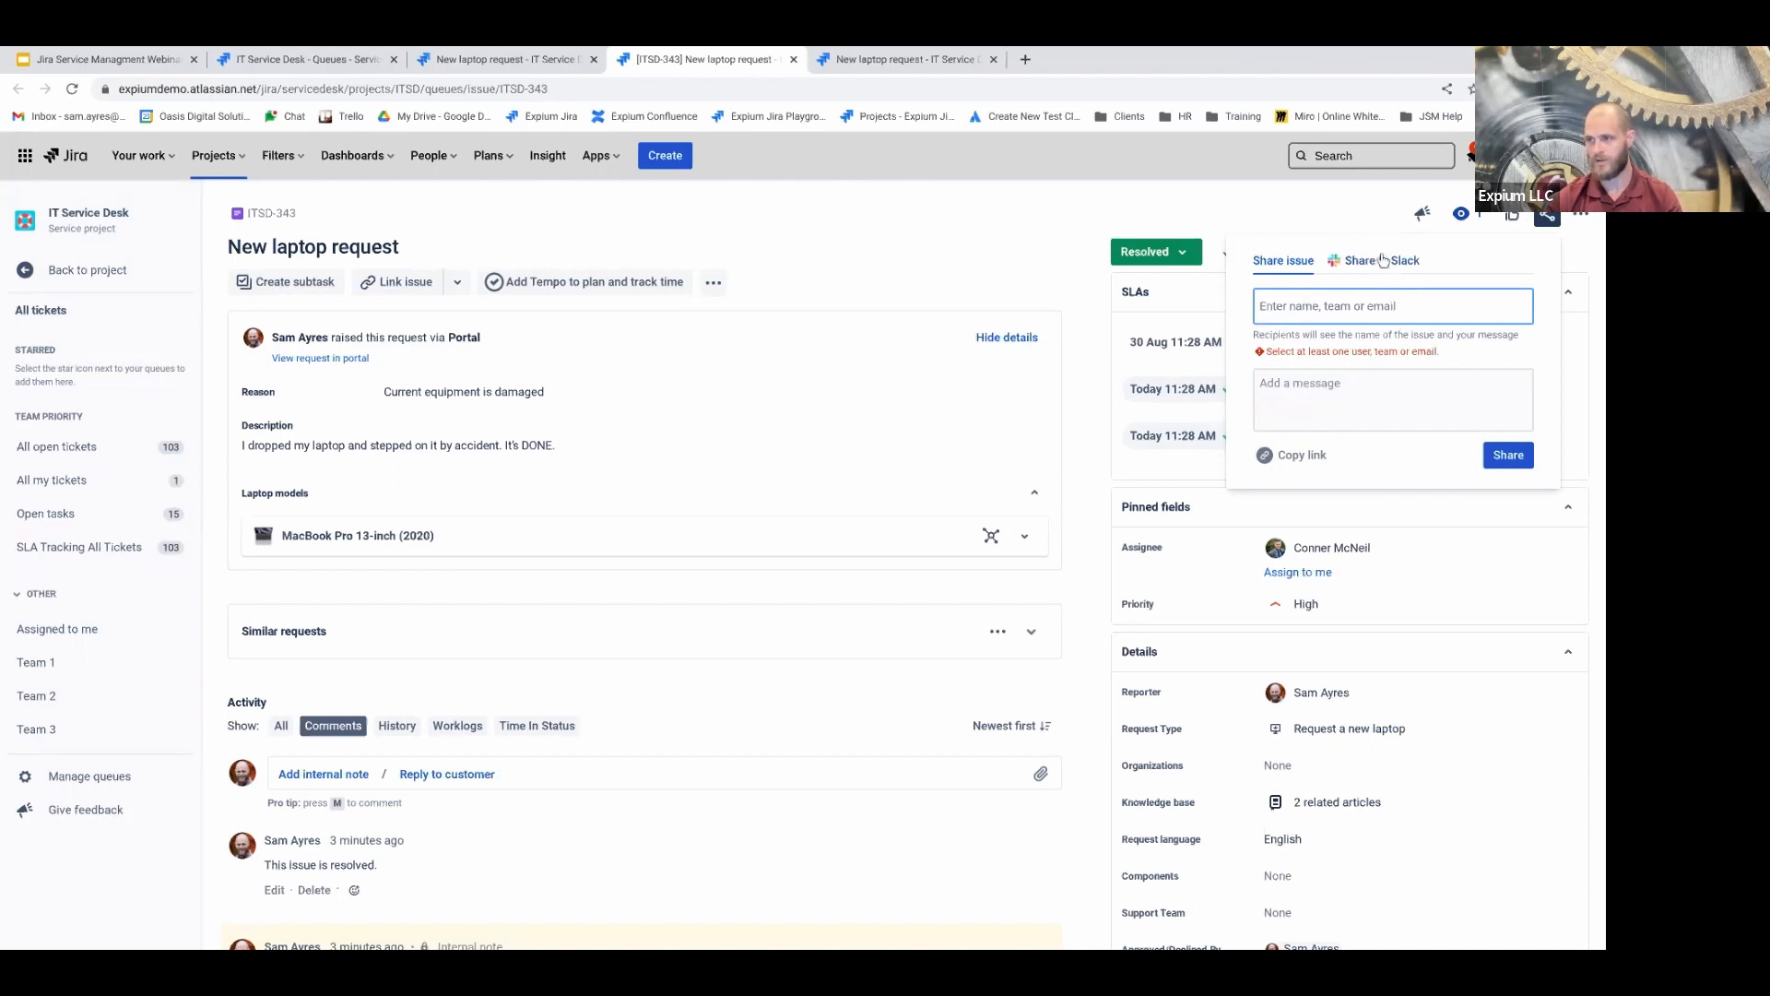
left_click(1313, 459)
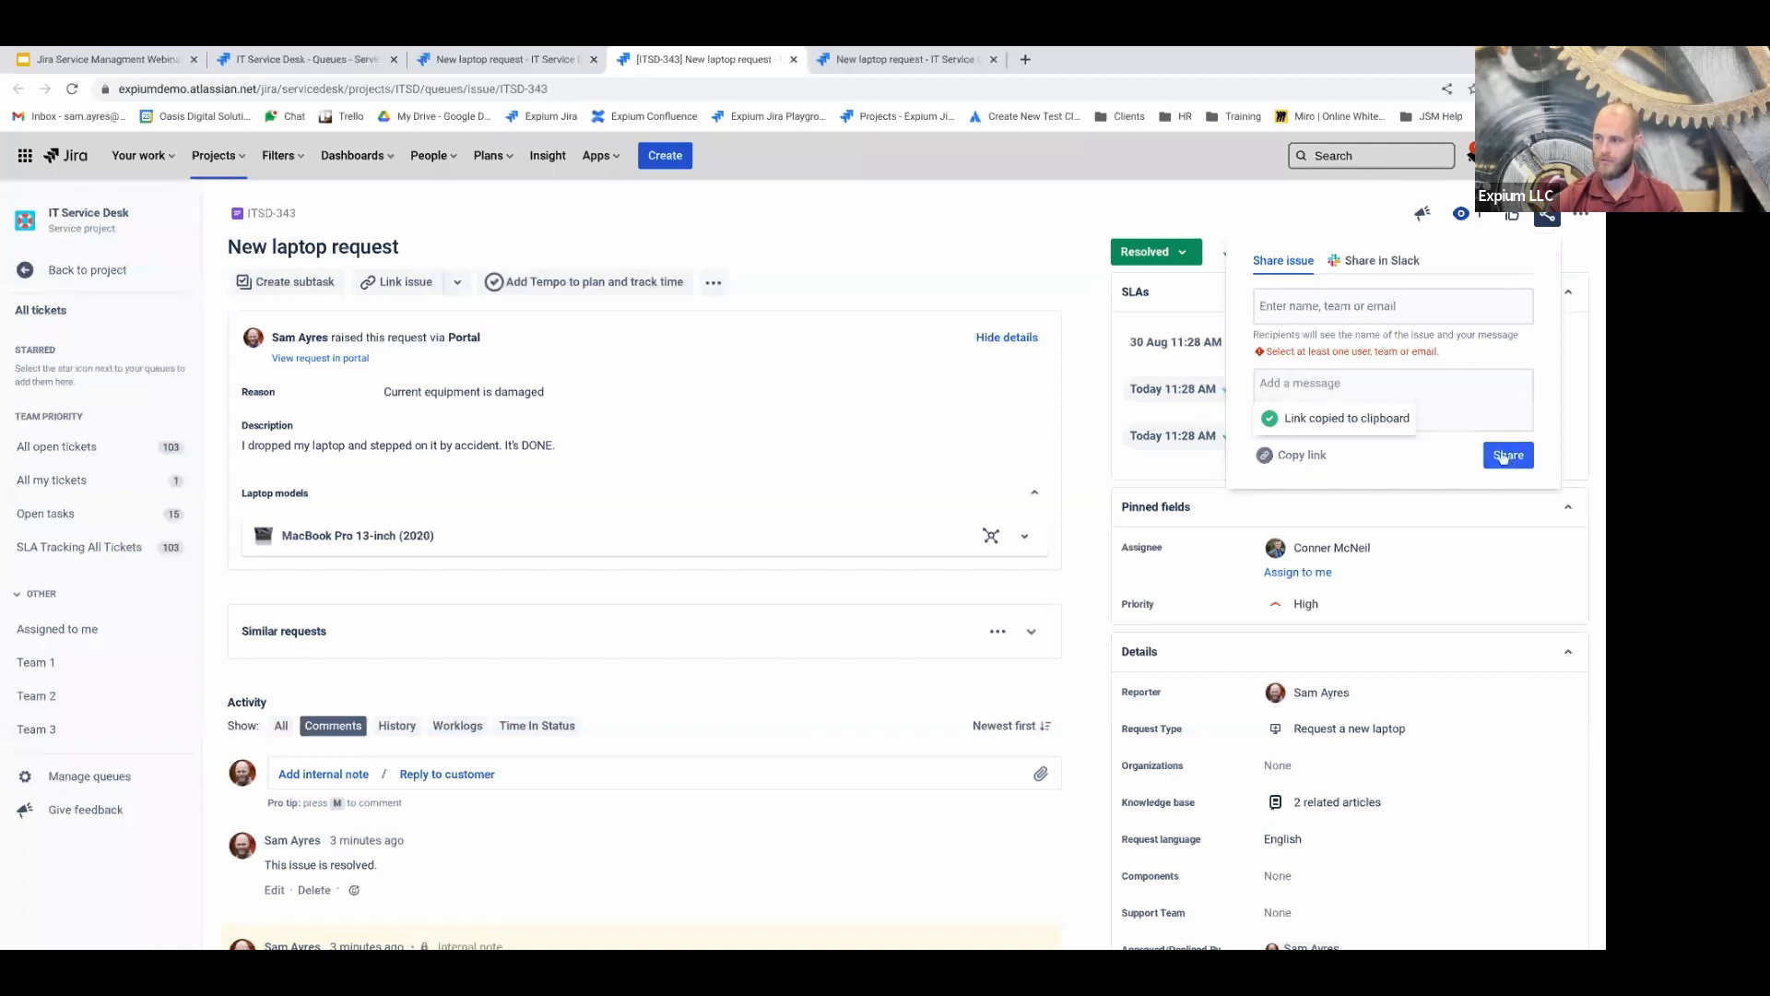
left_click(1355, 211)
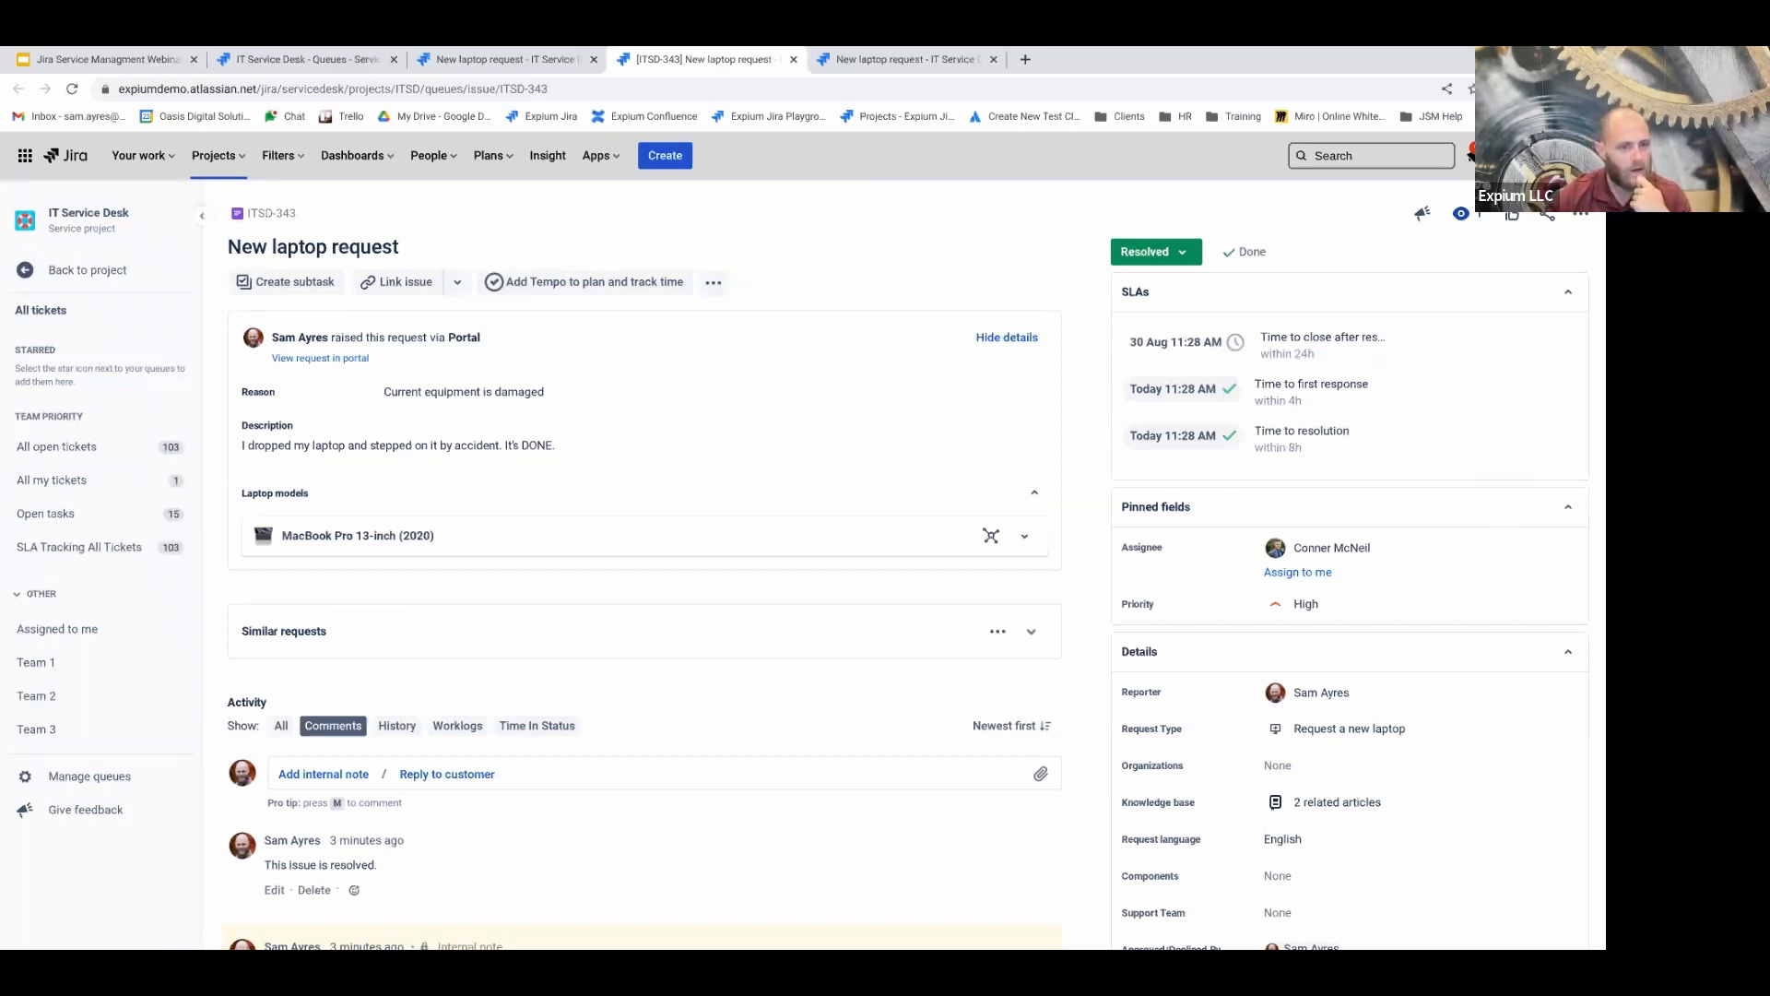
left_click(1583, 218)
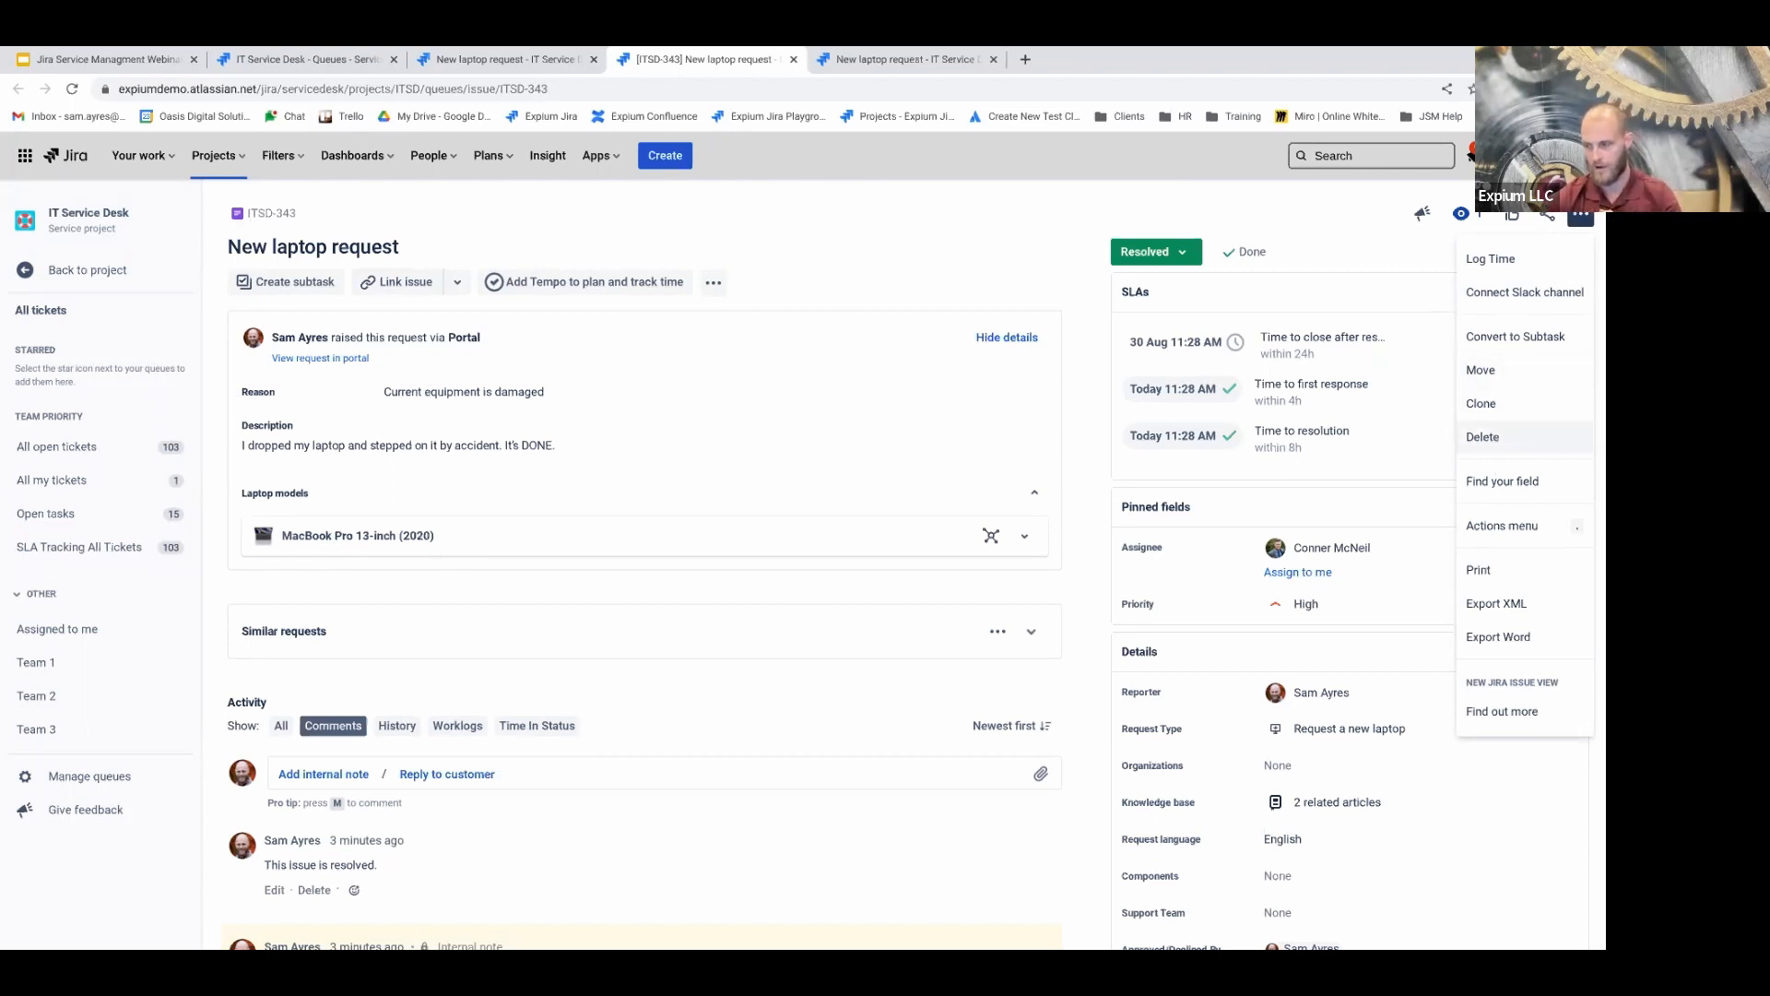
left_click(1503, 487)
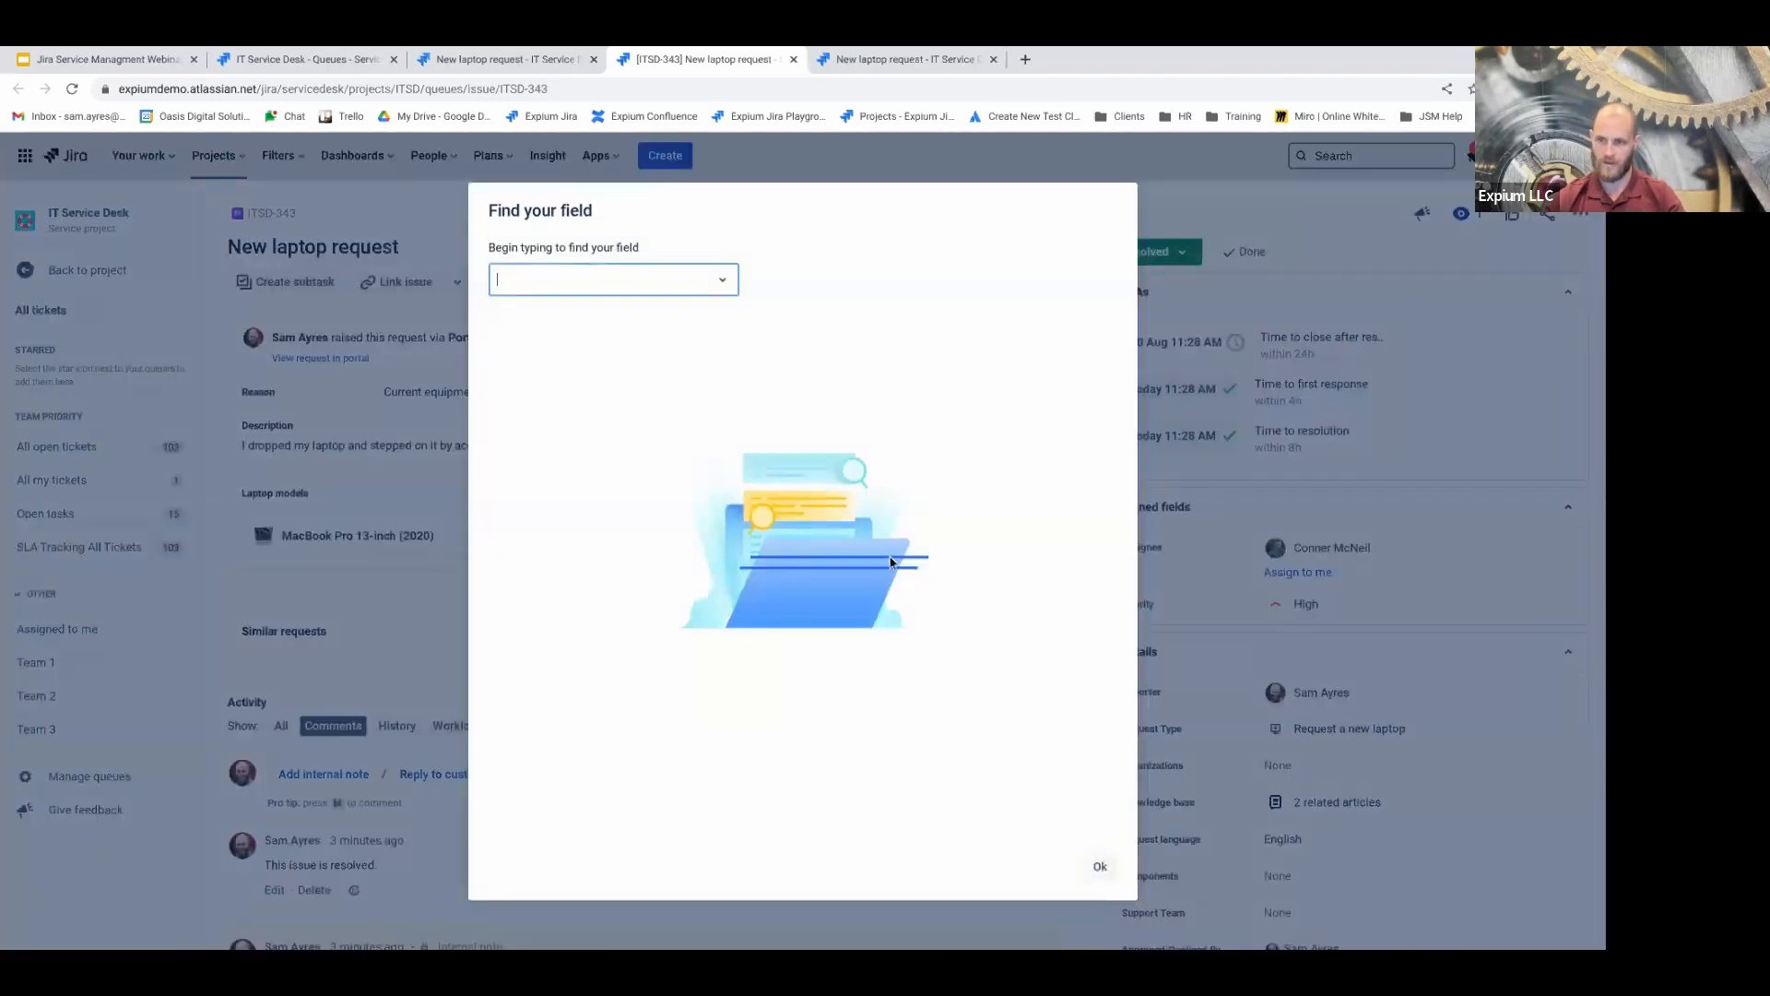
type("assigne")
key("Return")
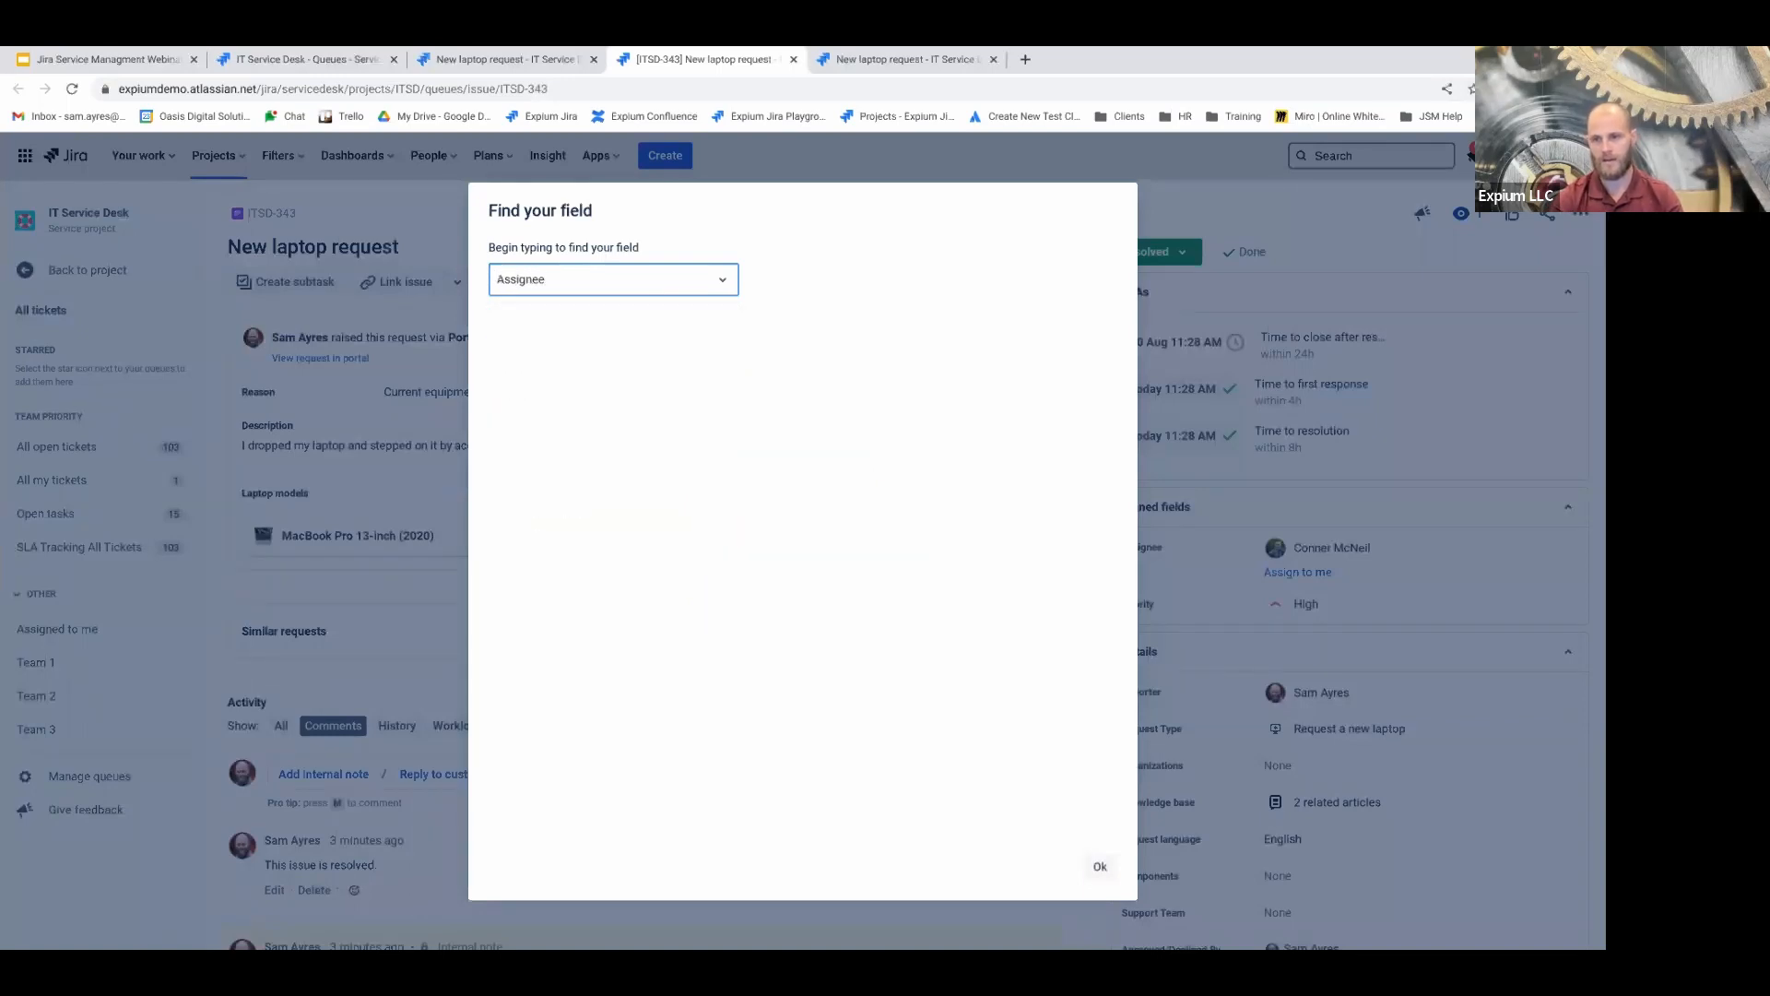
mouse_move(749, 437)
left_mouse_down()
mouse_move(1007, 438)
mouse_move(994, 467)
mouse_move(725, 457)
left_mouse_up()
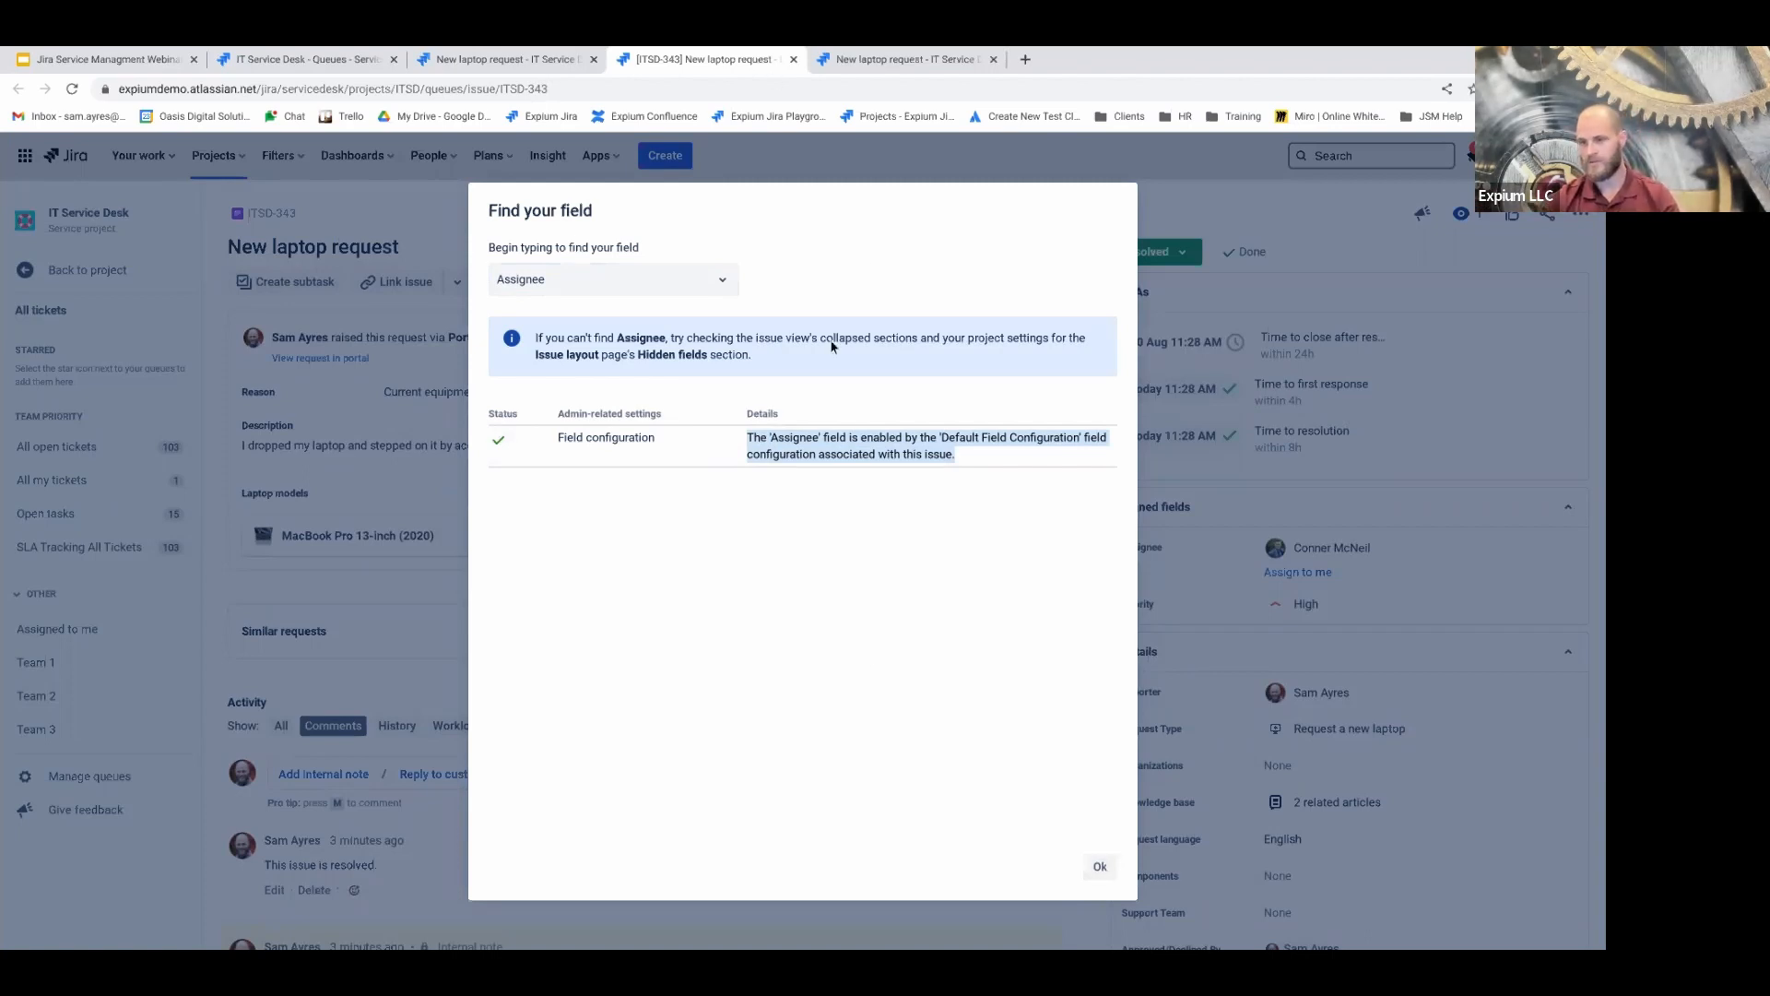
left_click(1103, 869)
left_click(1580, 218)
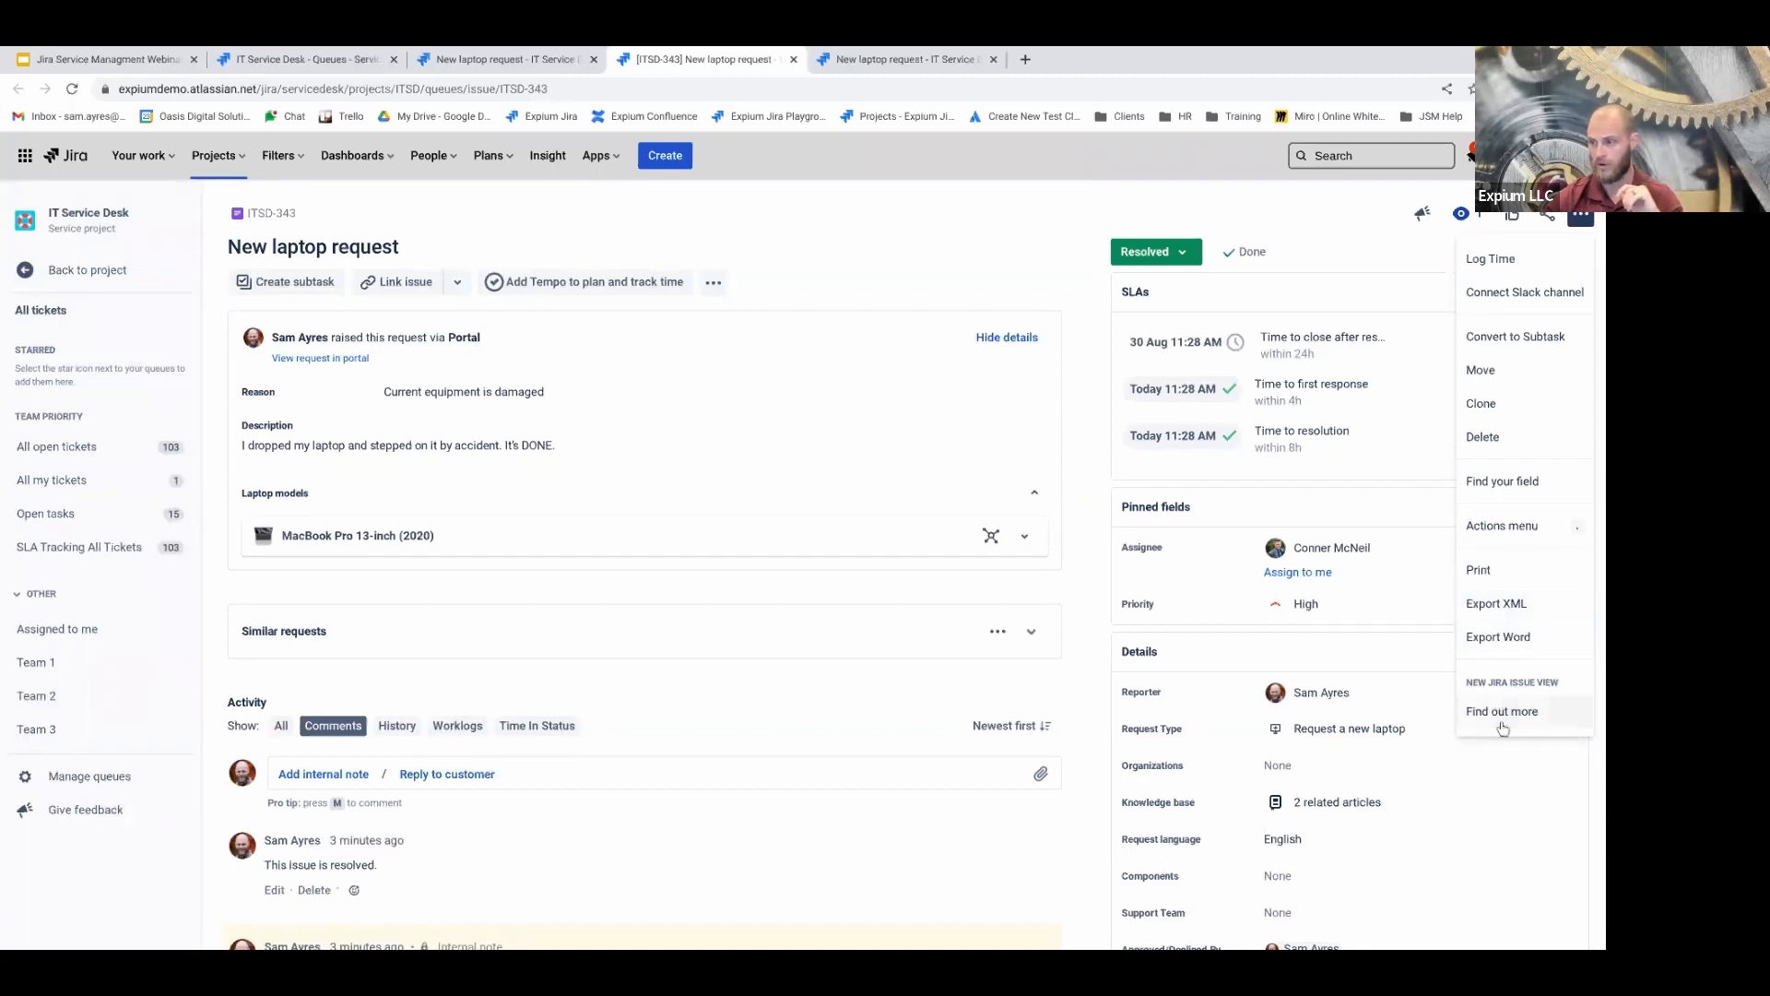
left_click(1582, 218)
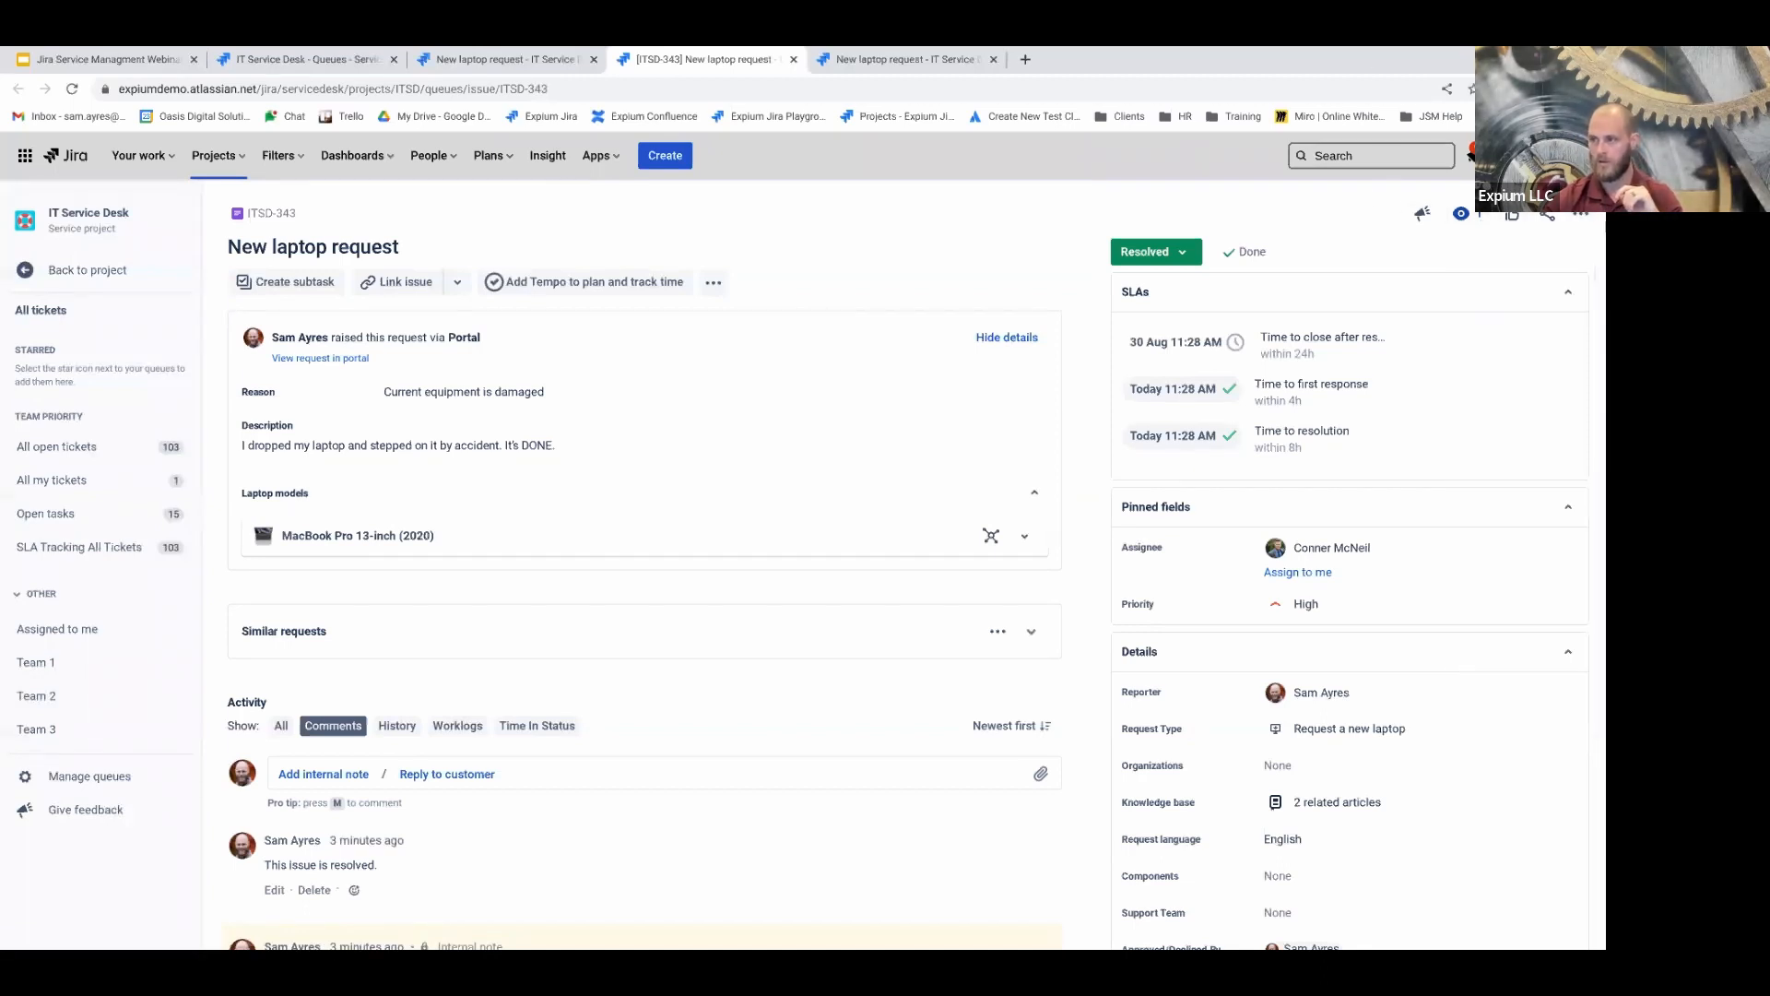
Dismiss the ••• actions menu and return the sidebar to the IT Service Desk project navigation
left_click(1582, 216)
left_click(1301, 192)
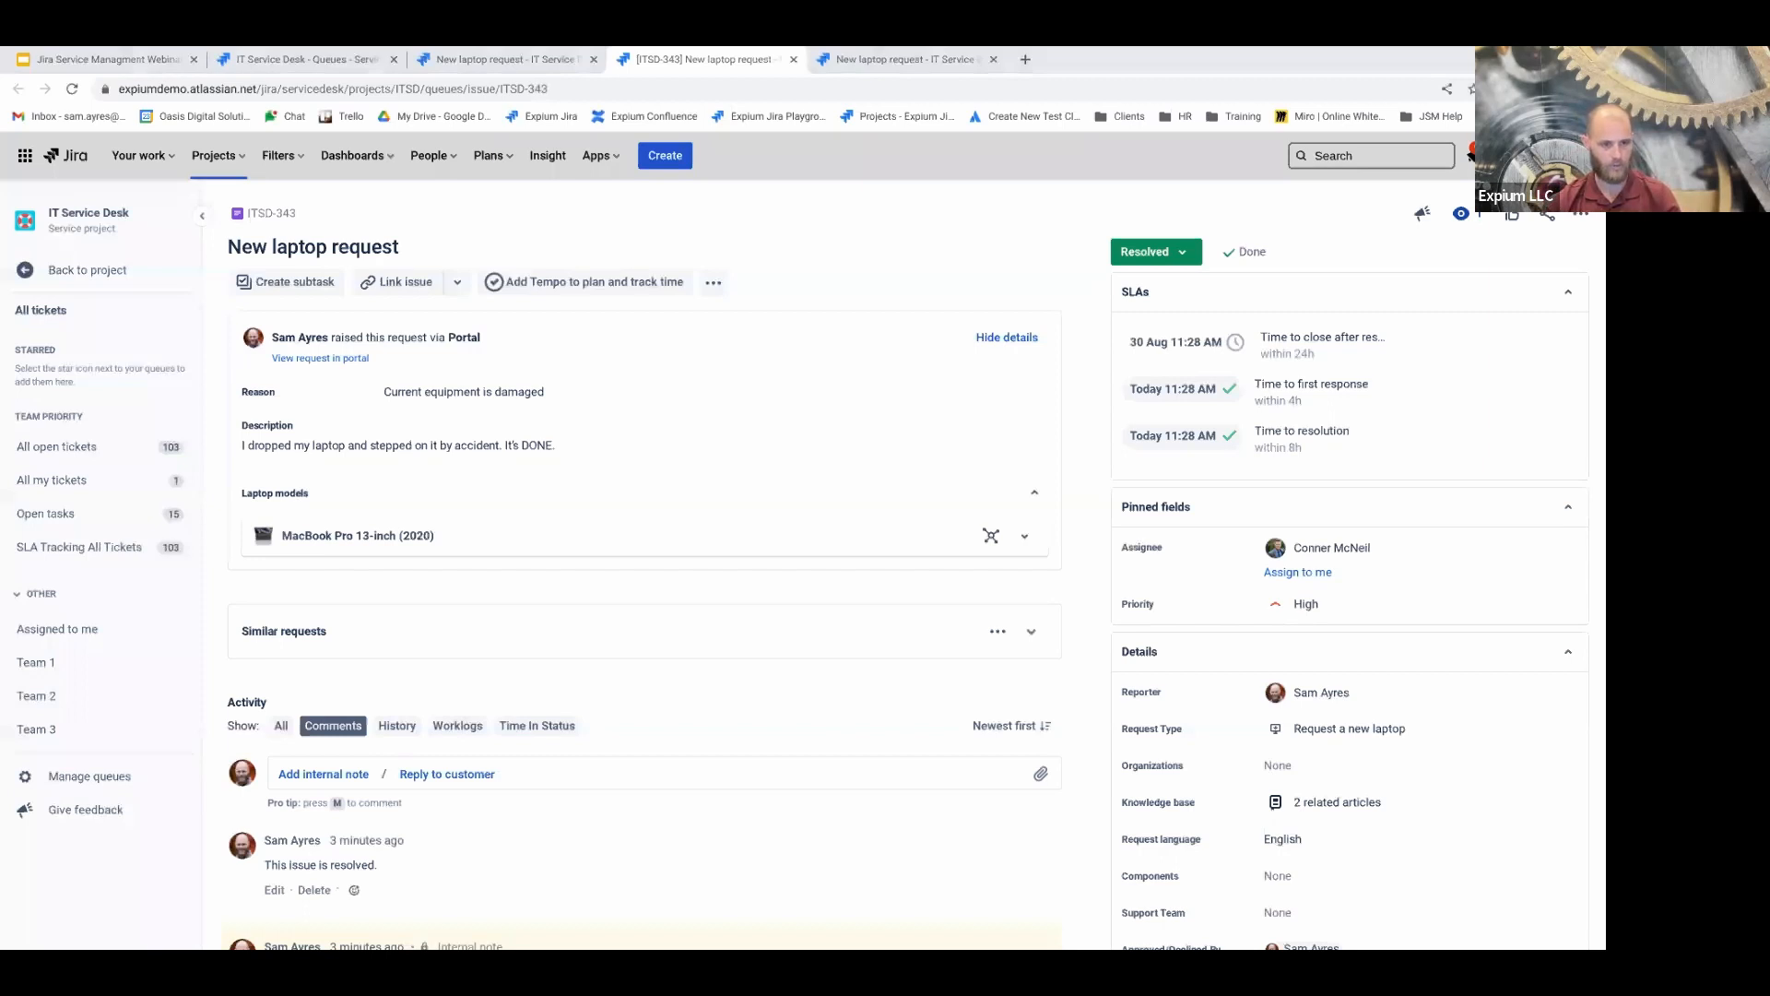
left_click(85, 277)
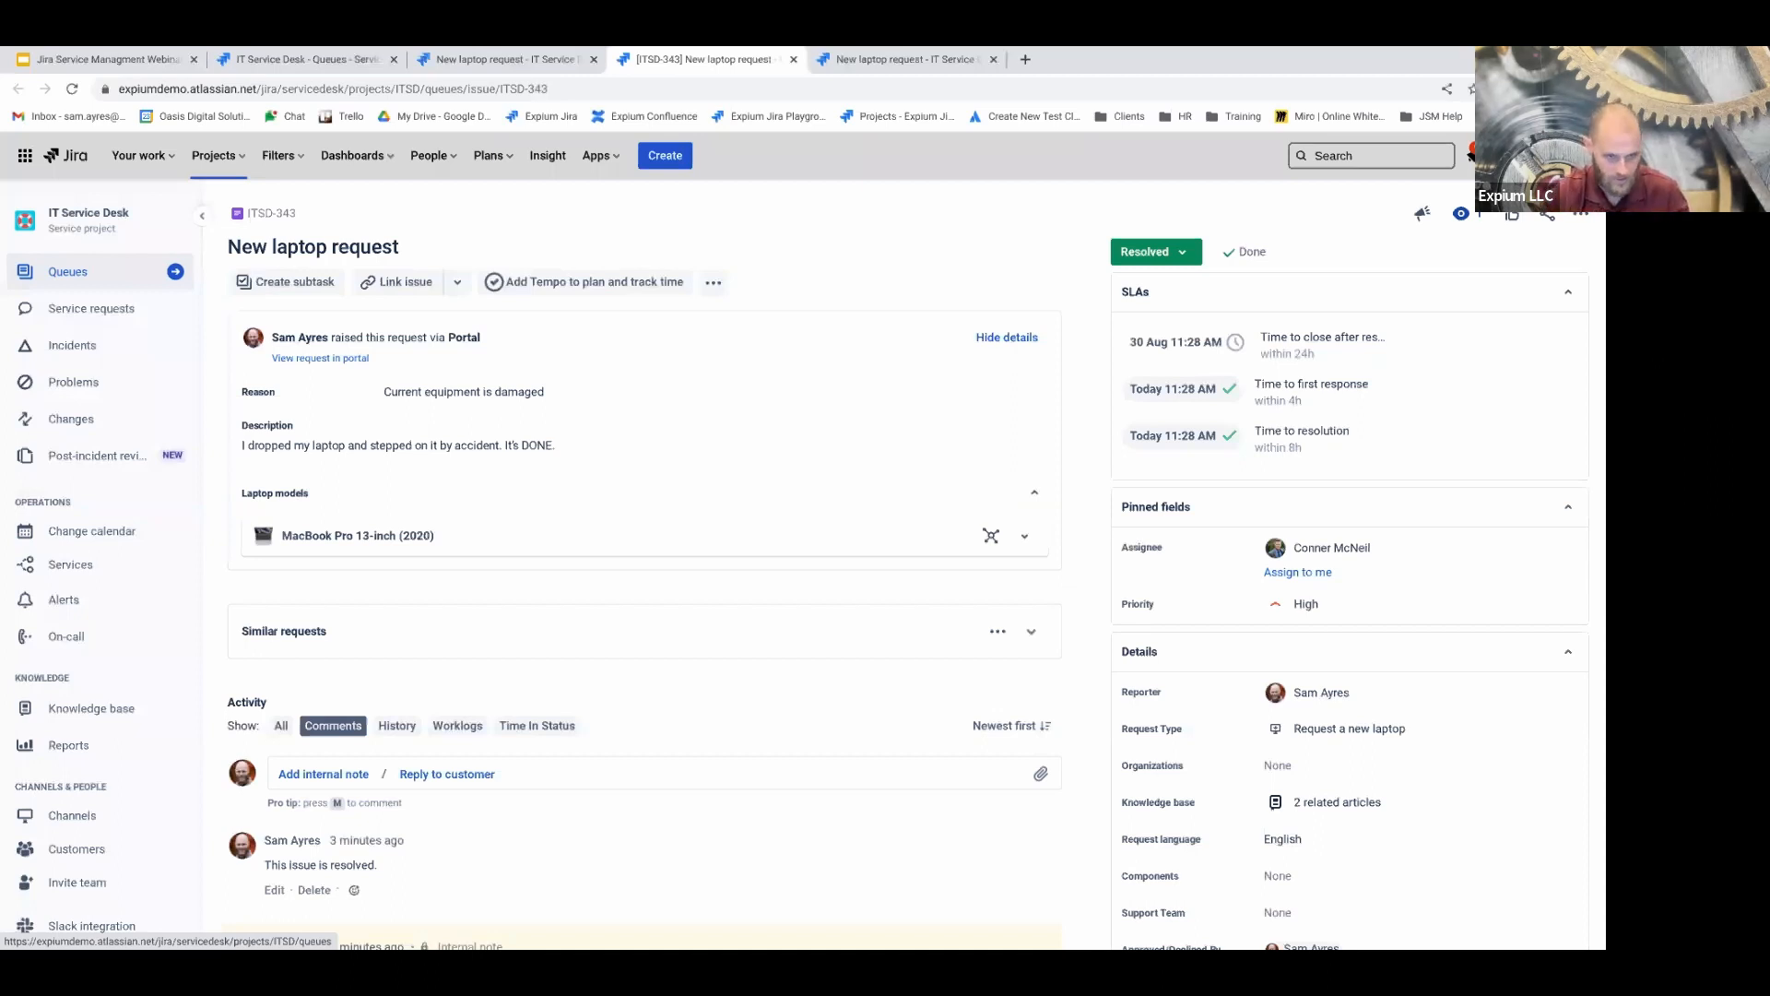
Browse the All open tickets and All my tickets queues, ending on Open tasks
left_click(101, 266)
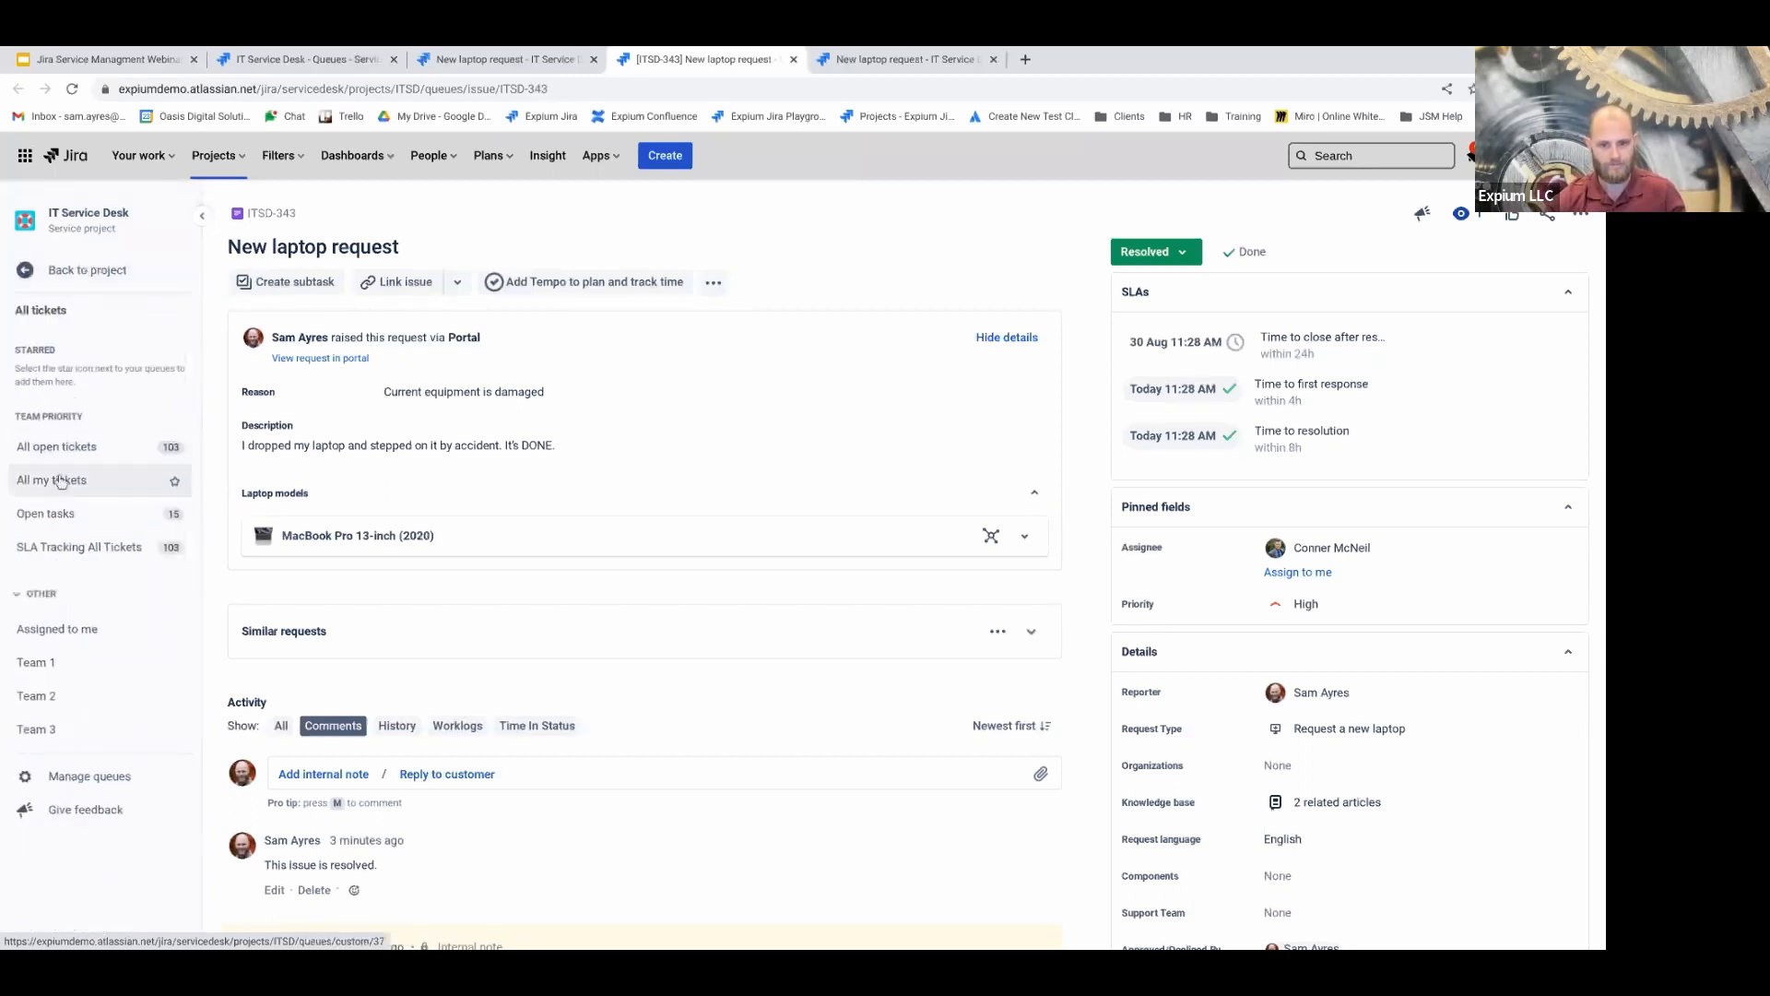
left_click(72, 444)
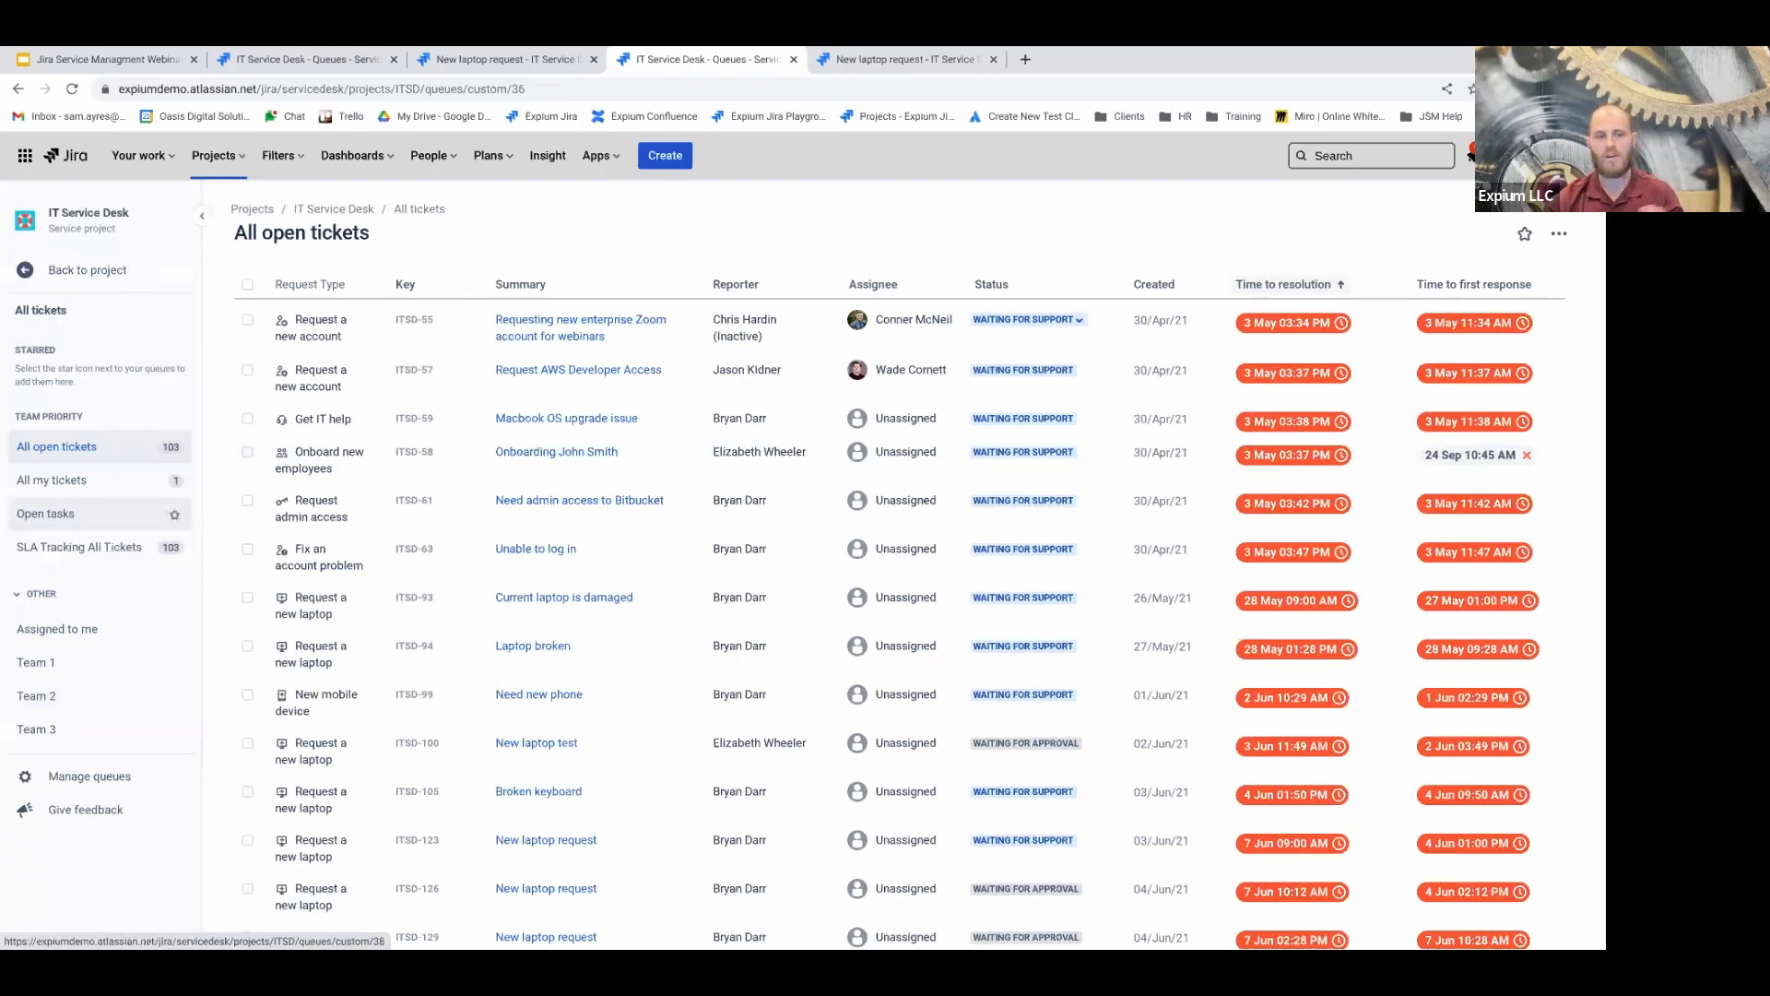
left_click(50, 487)
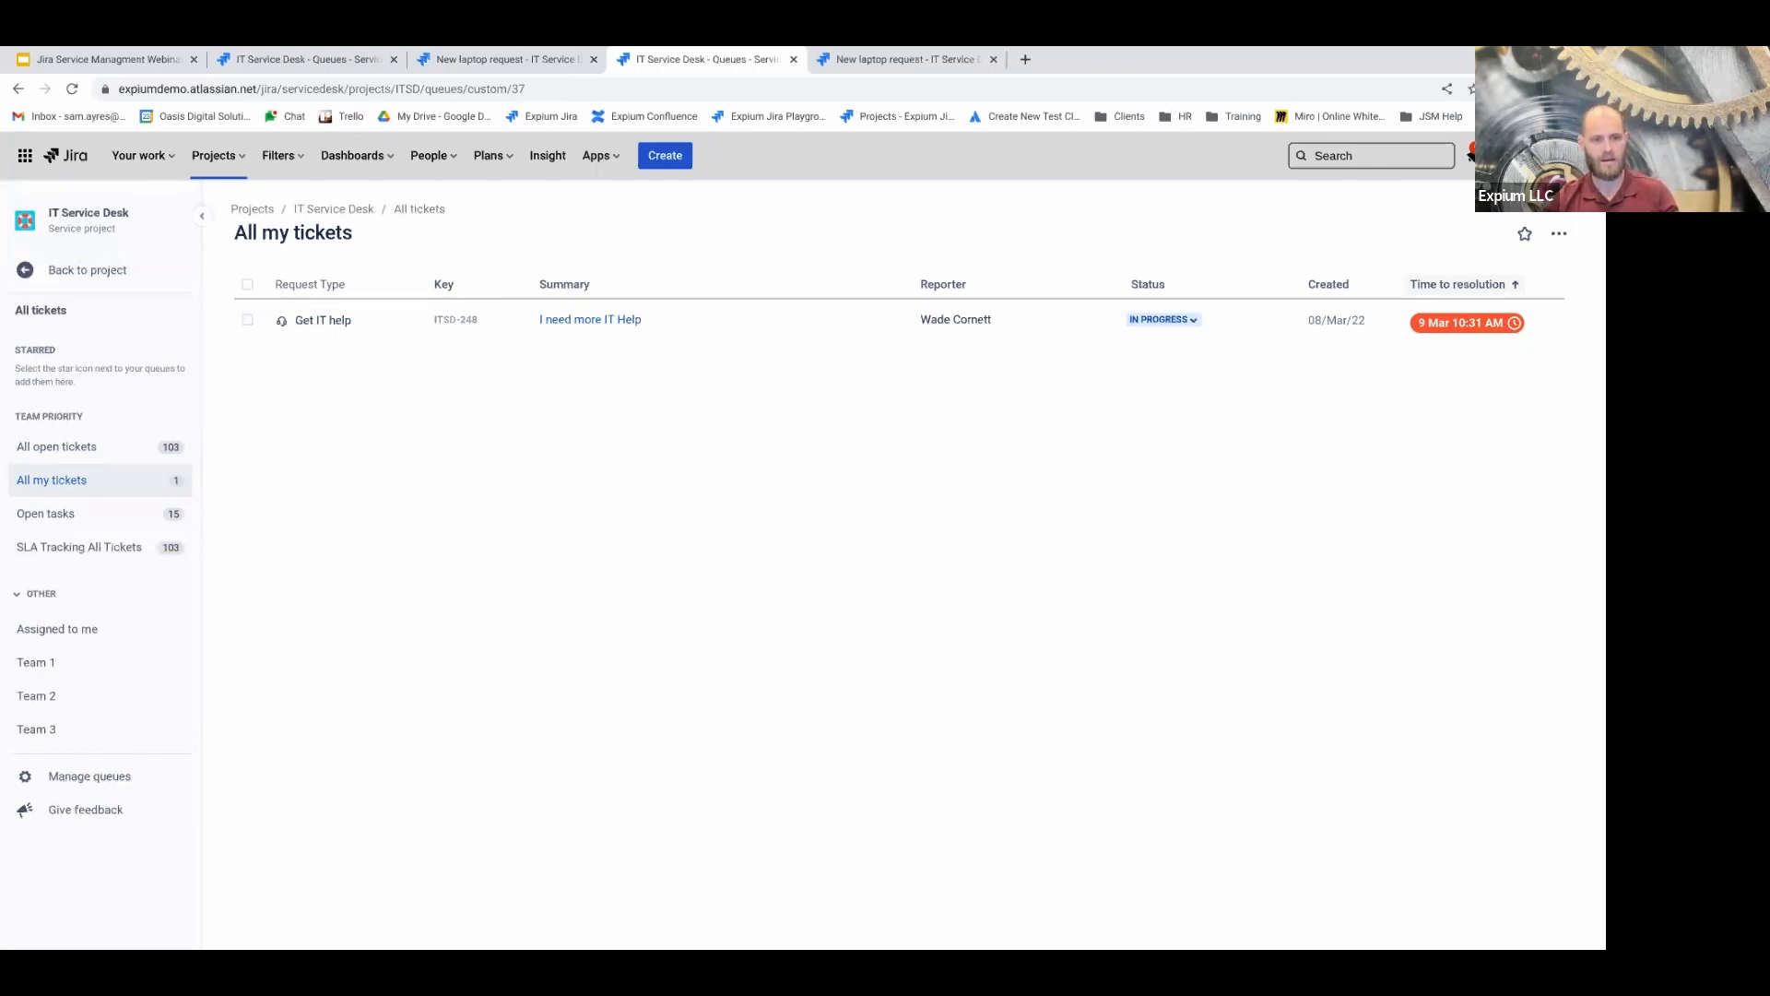
left_click(71, 517)
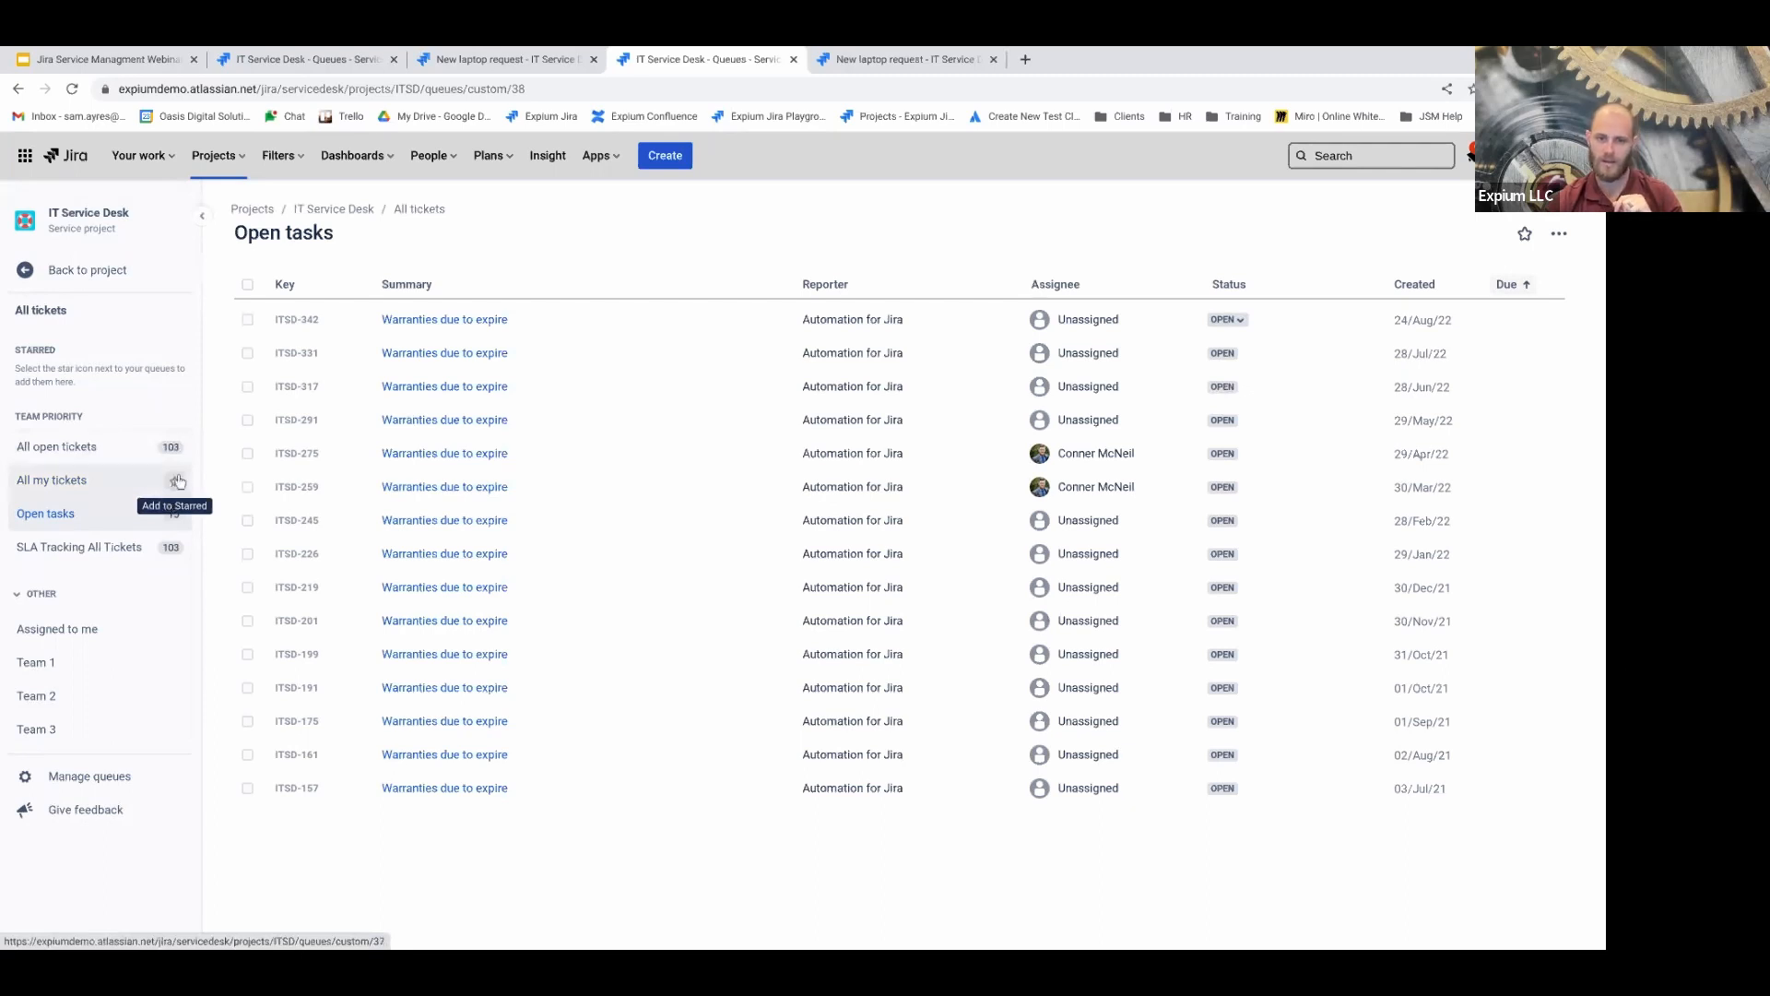
Add the All my tickets queue to Starred with its star icon
left_click(177, 483)
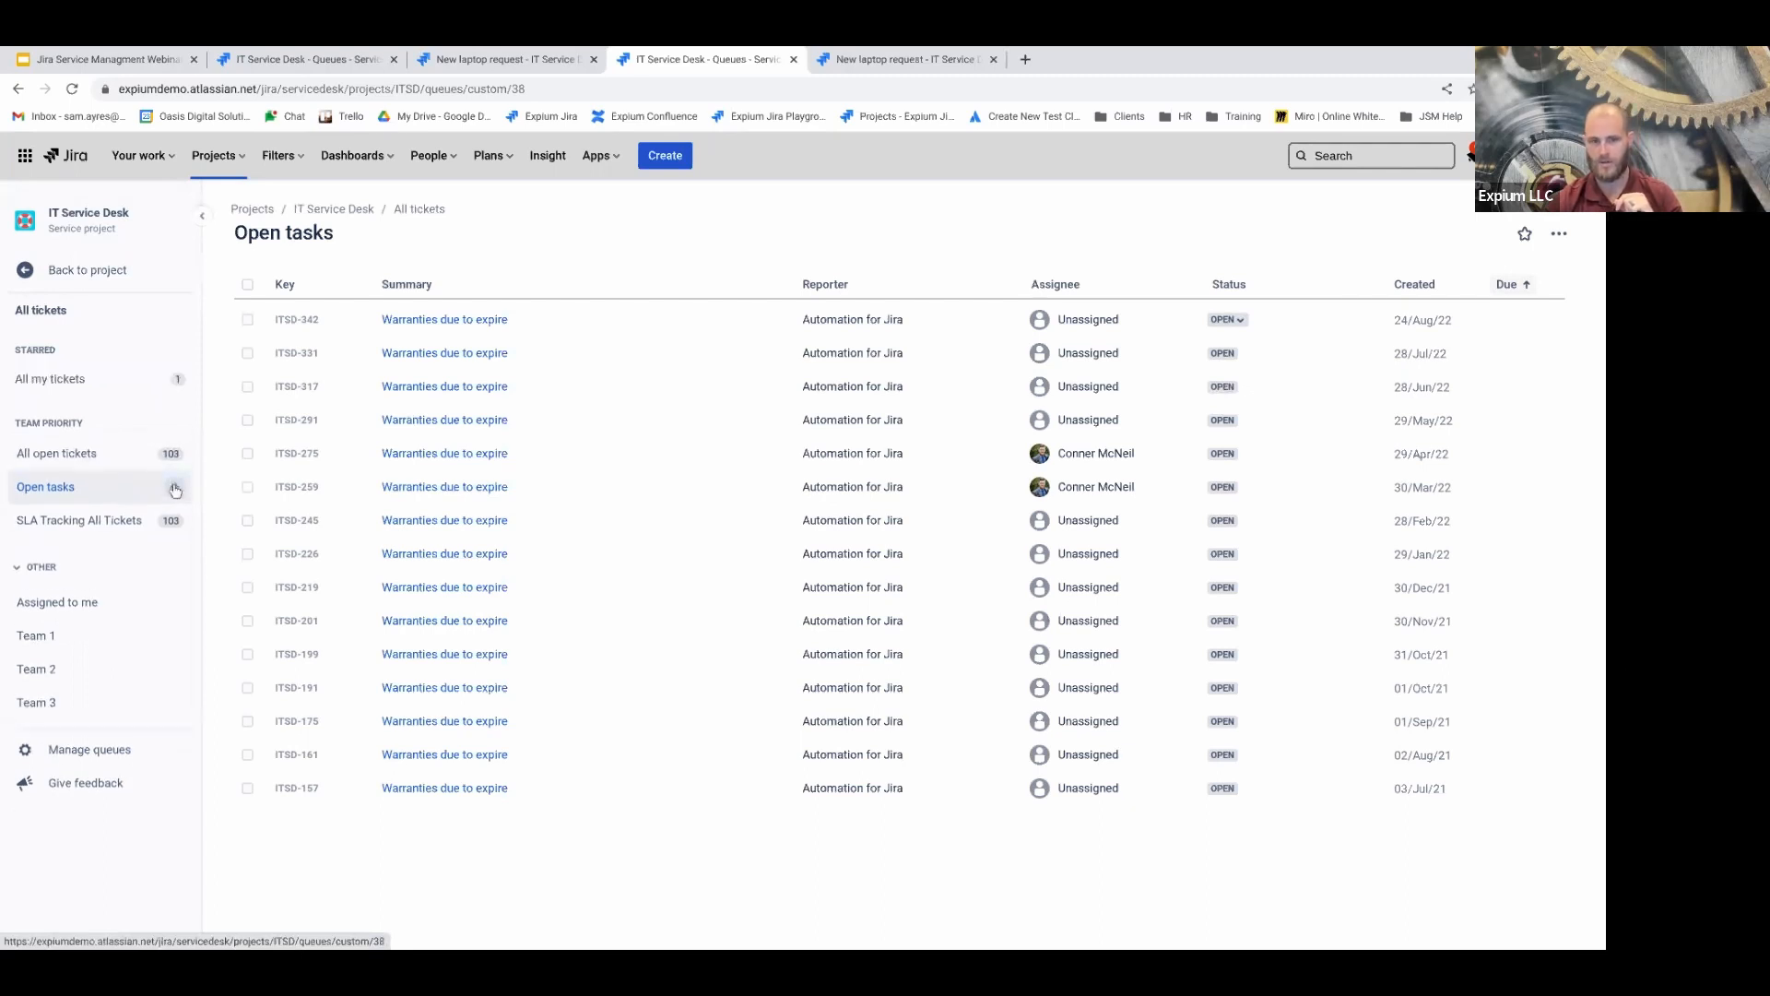
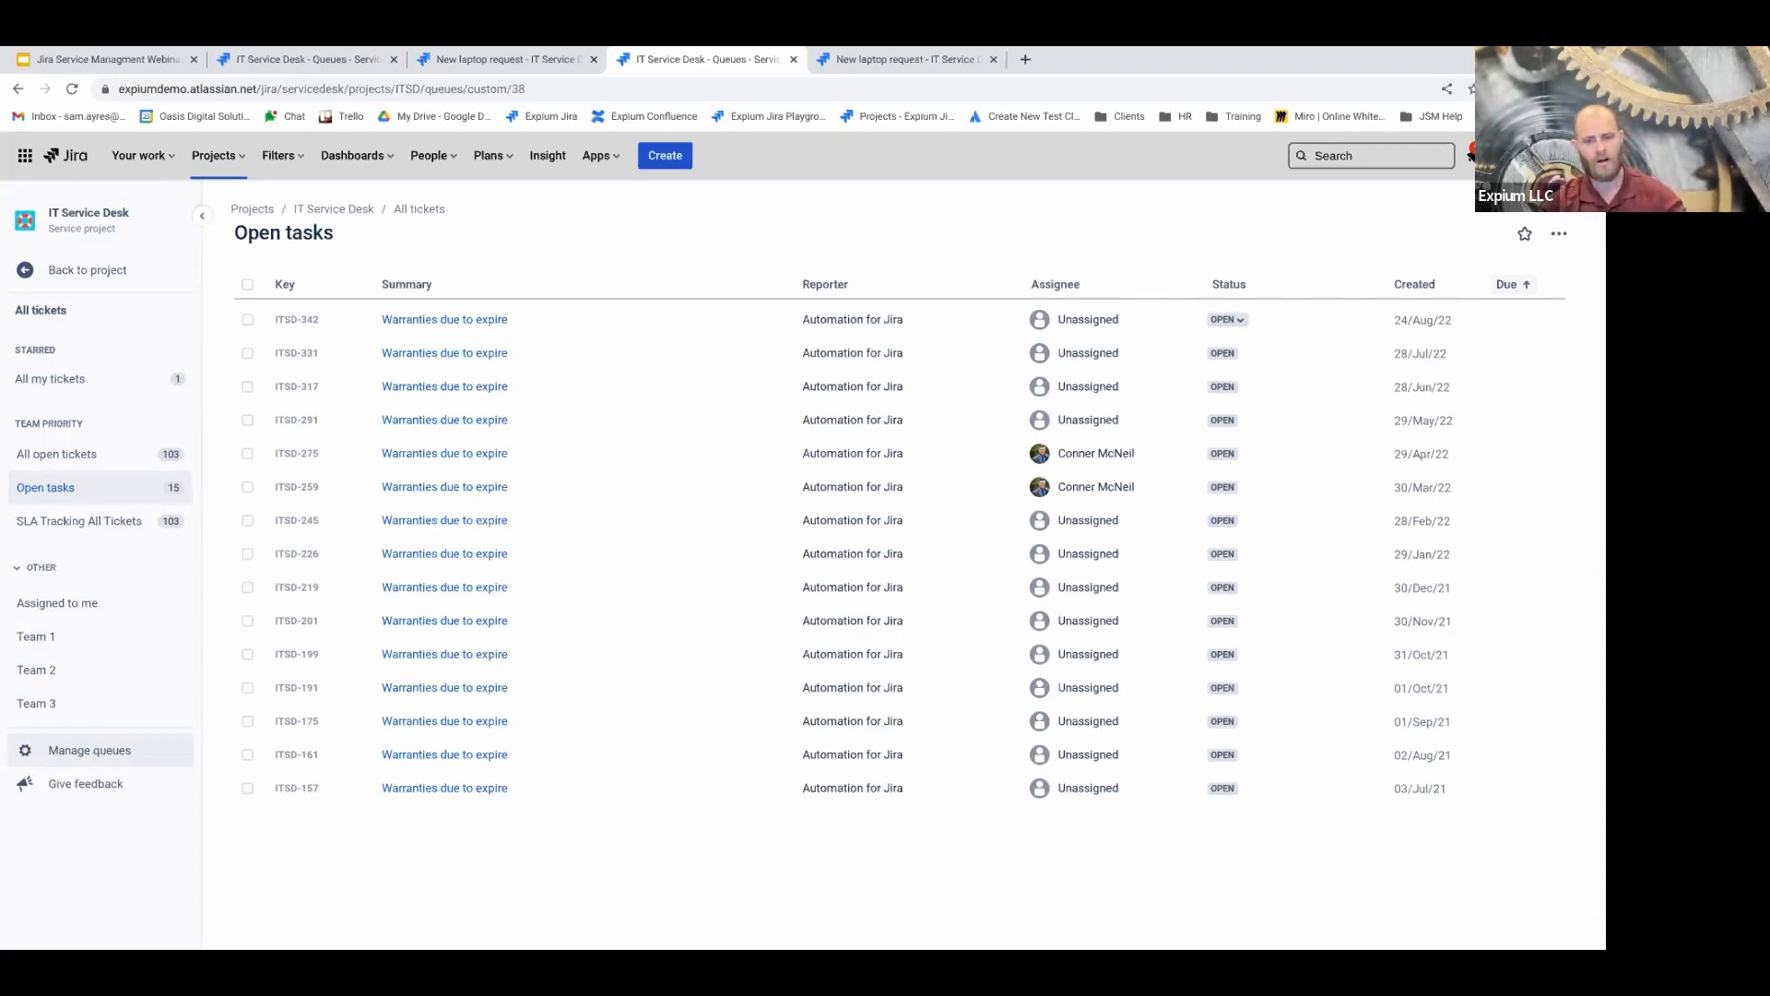
From Manage queues, start a new IT Service Desk queue to open its creation form
left_click(91, 750)
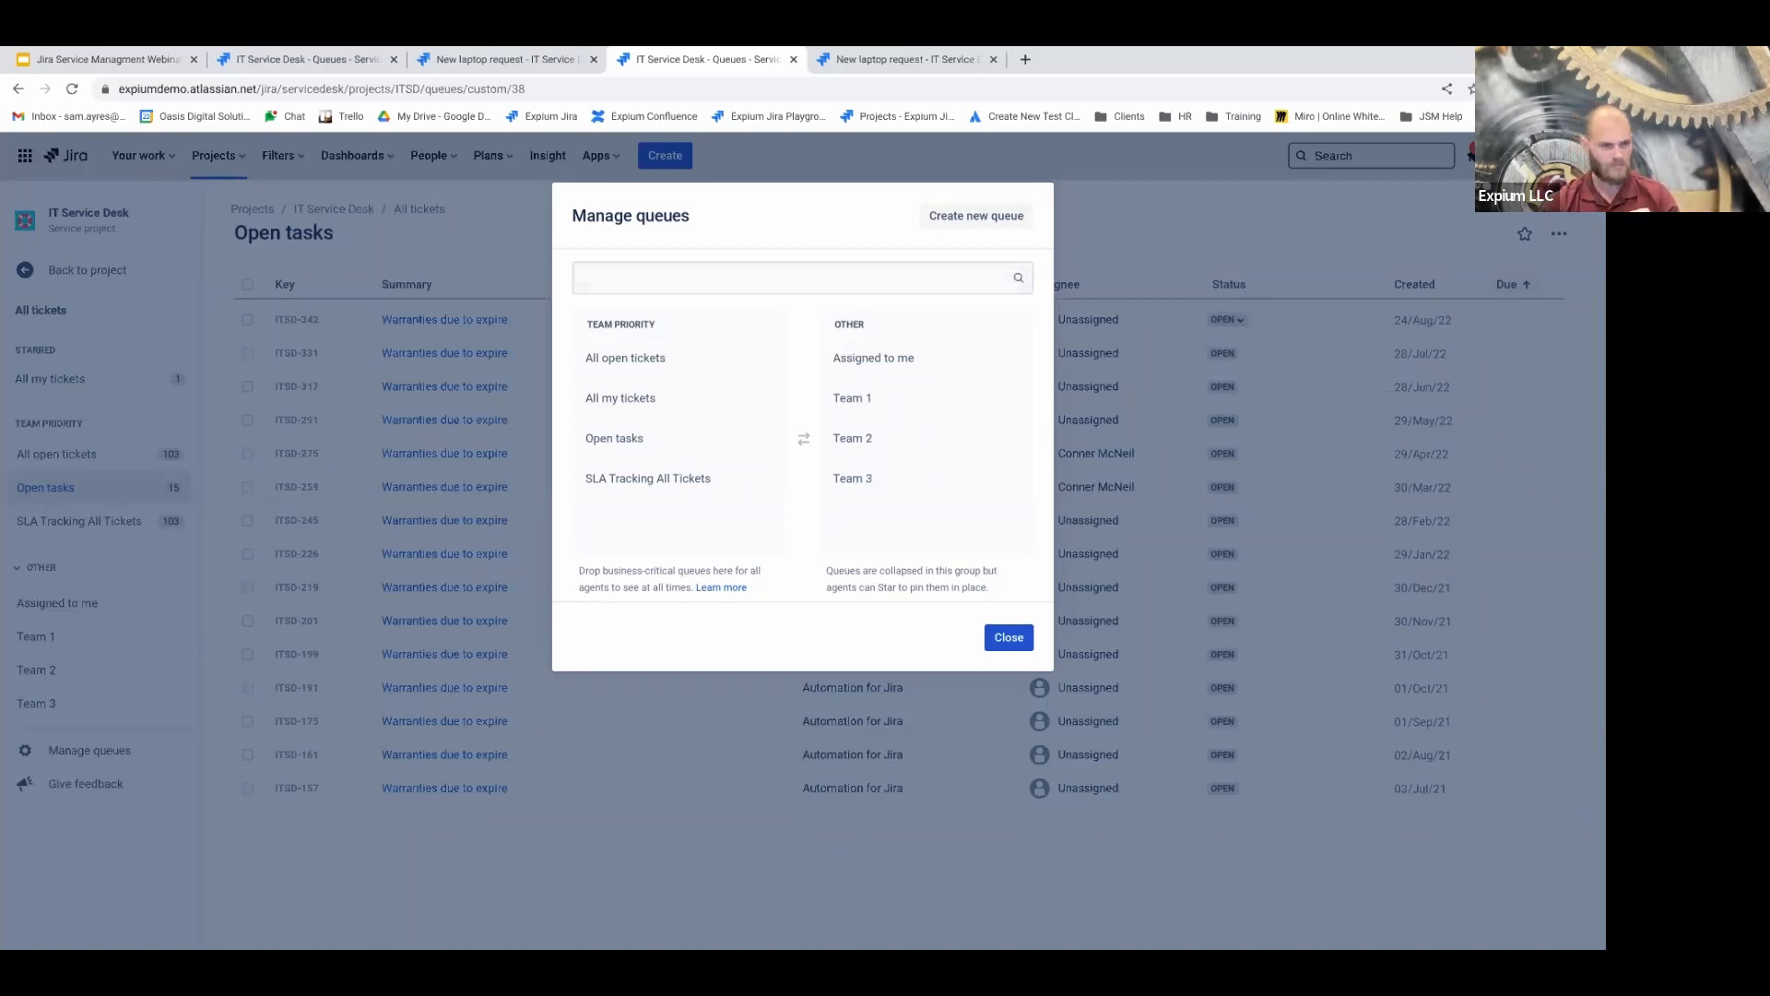
left_click(978, 222)
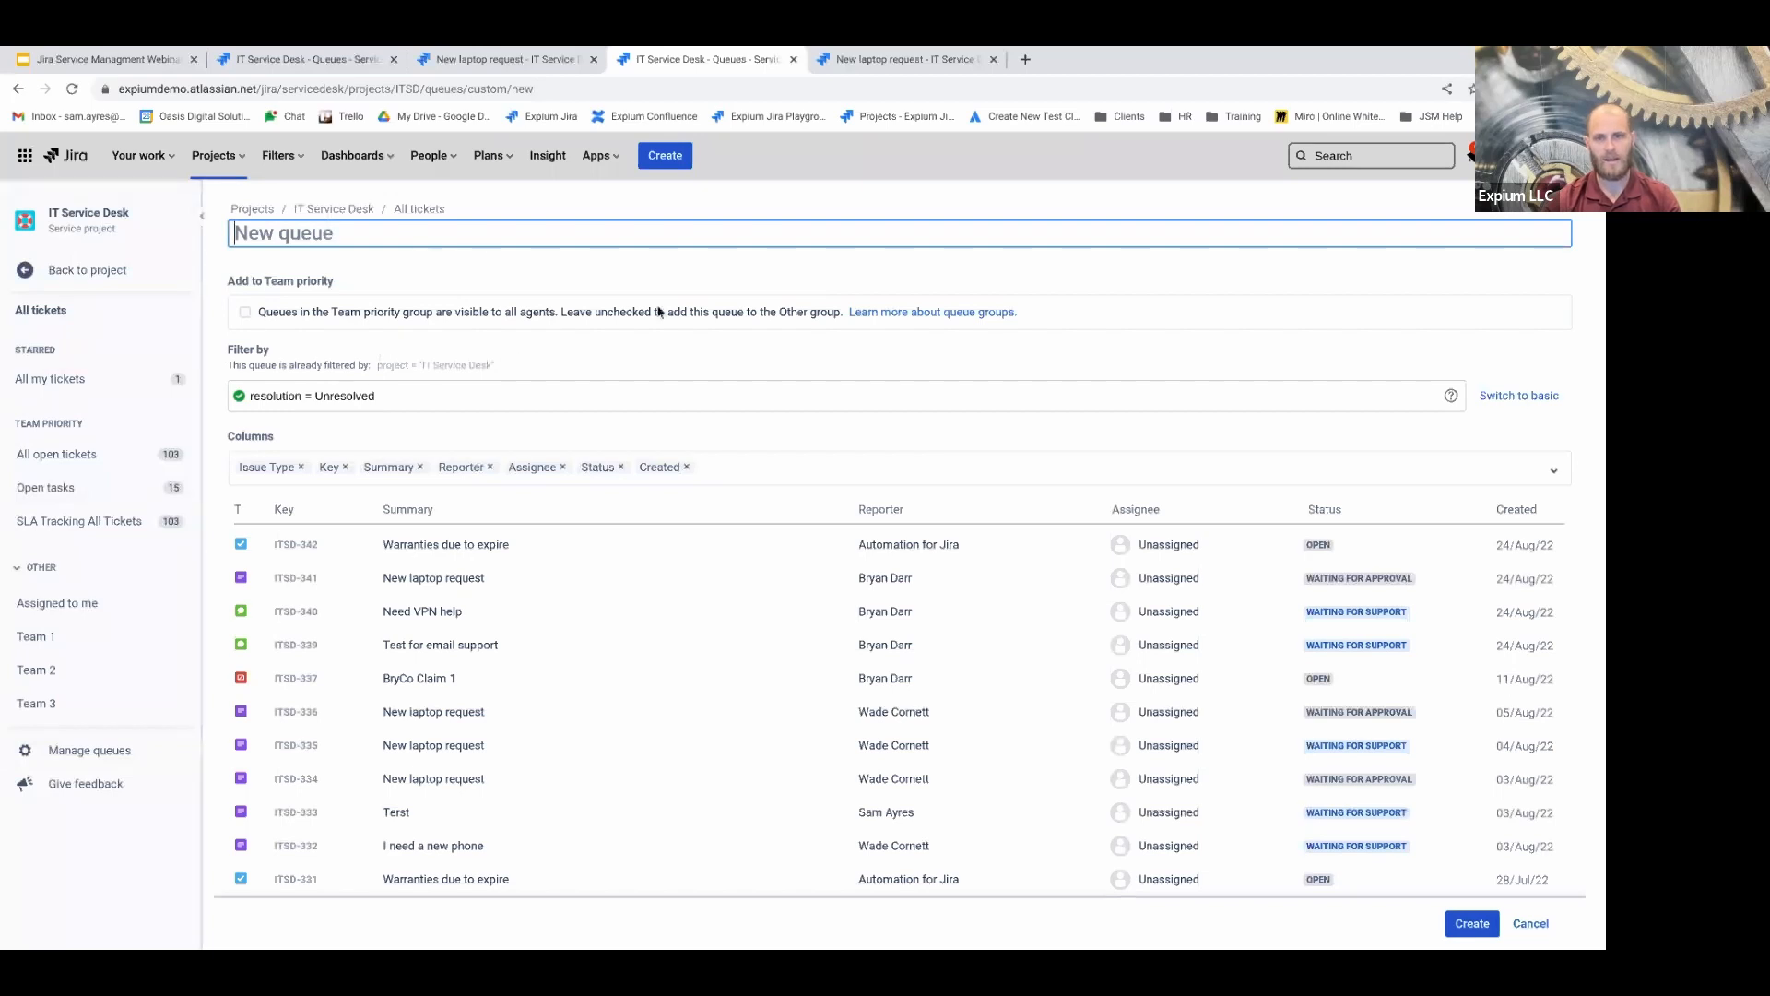
Title the queue 'New queue' and change its JQL filter to resolution = Done
type("New queue")
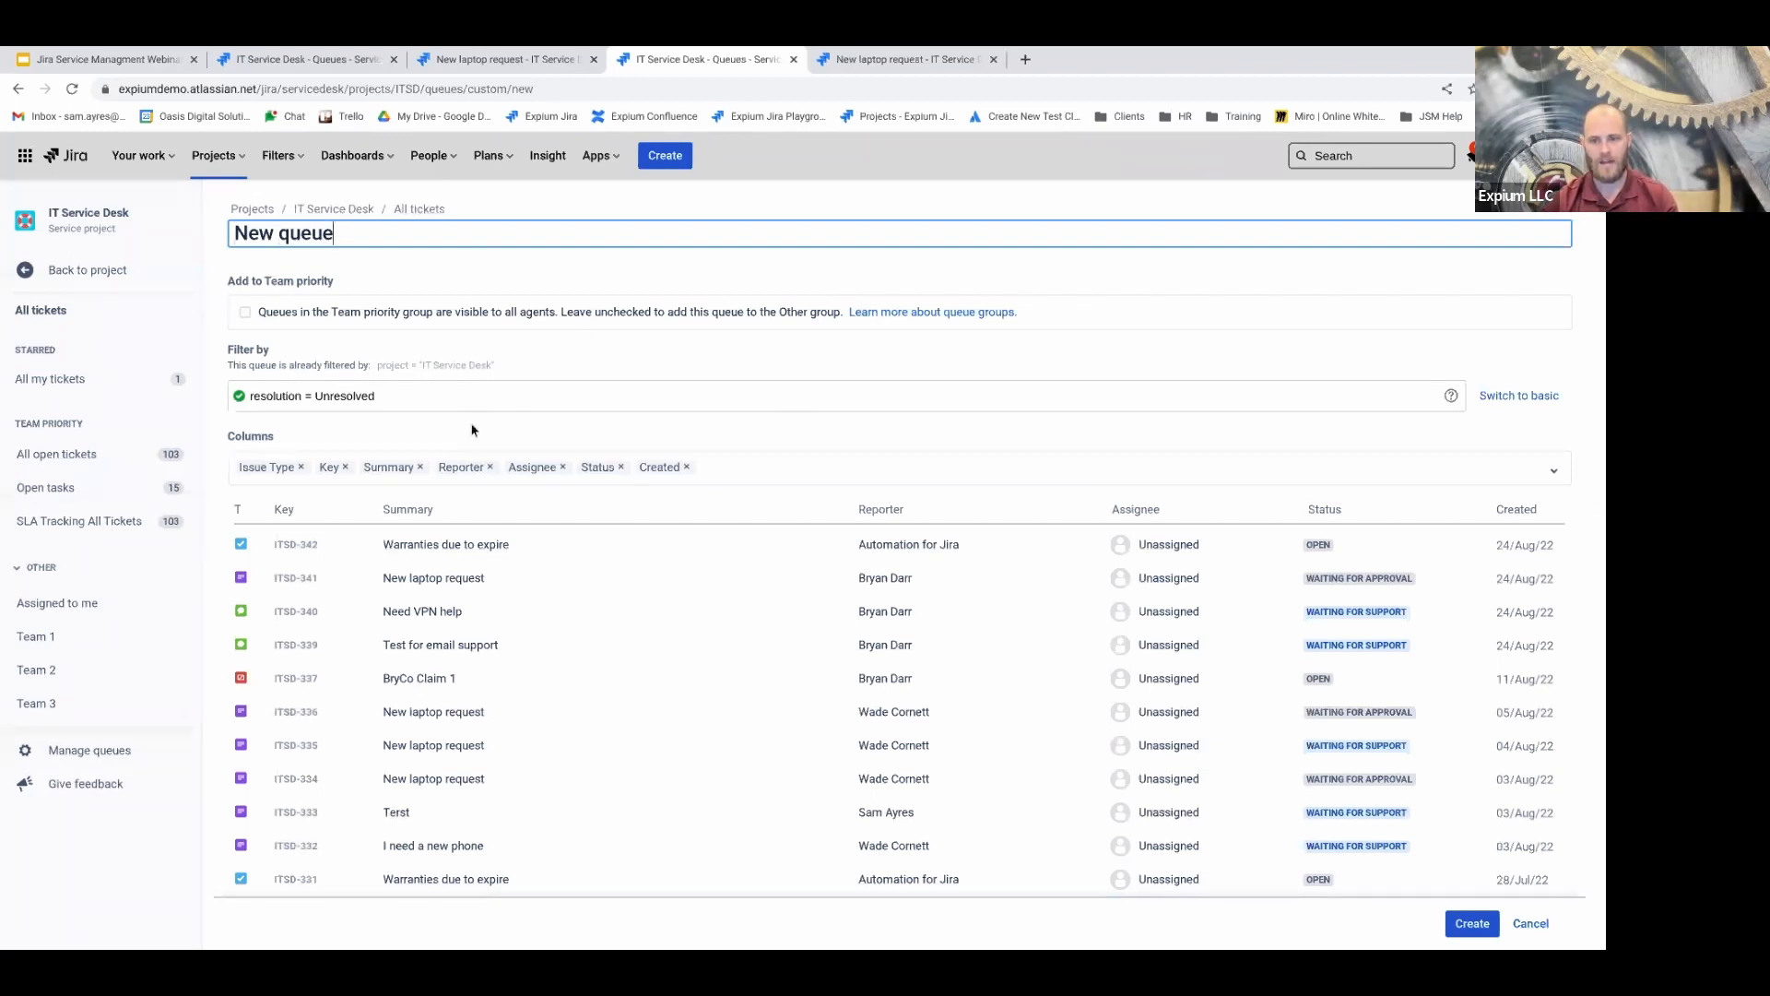
left_click(402, 395)
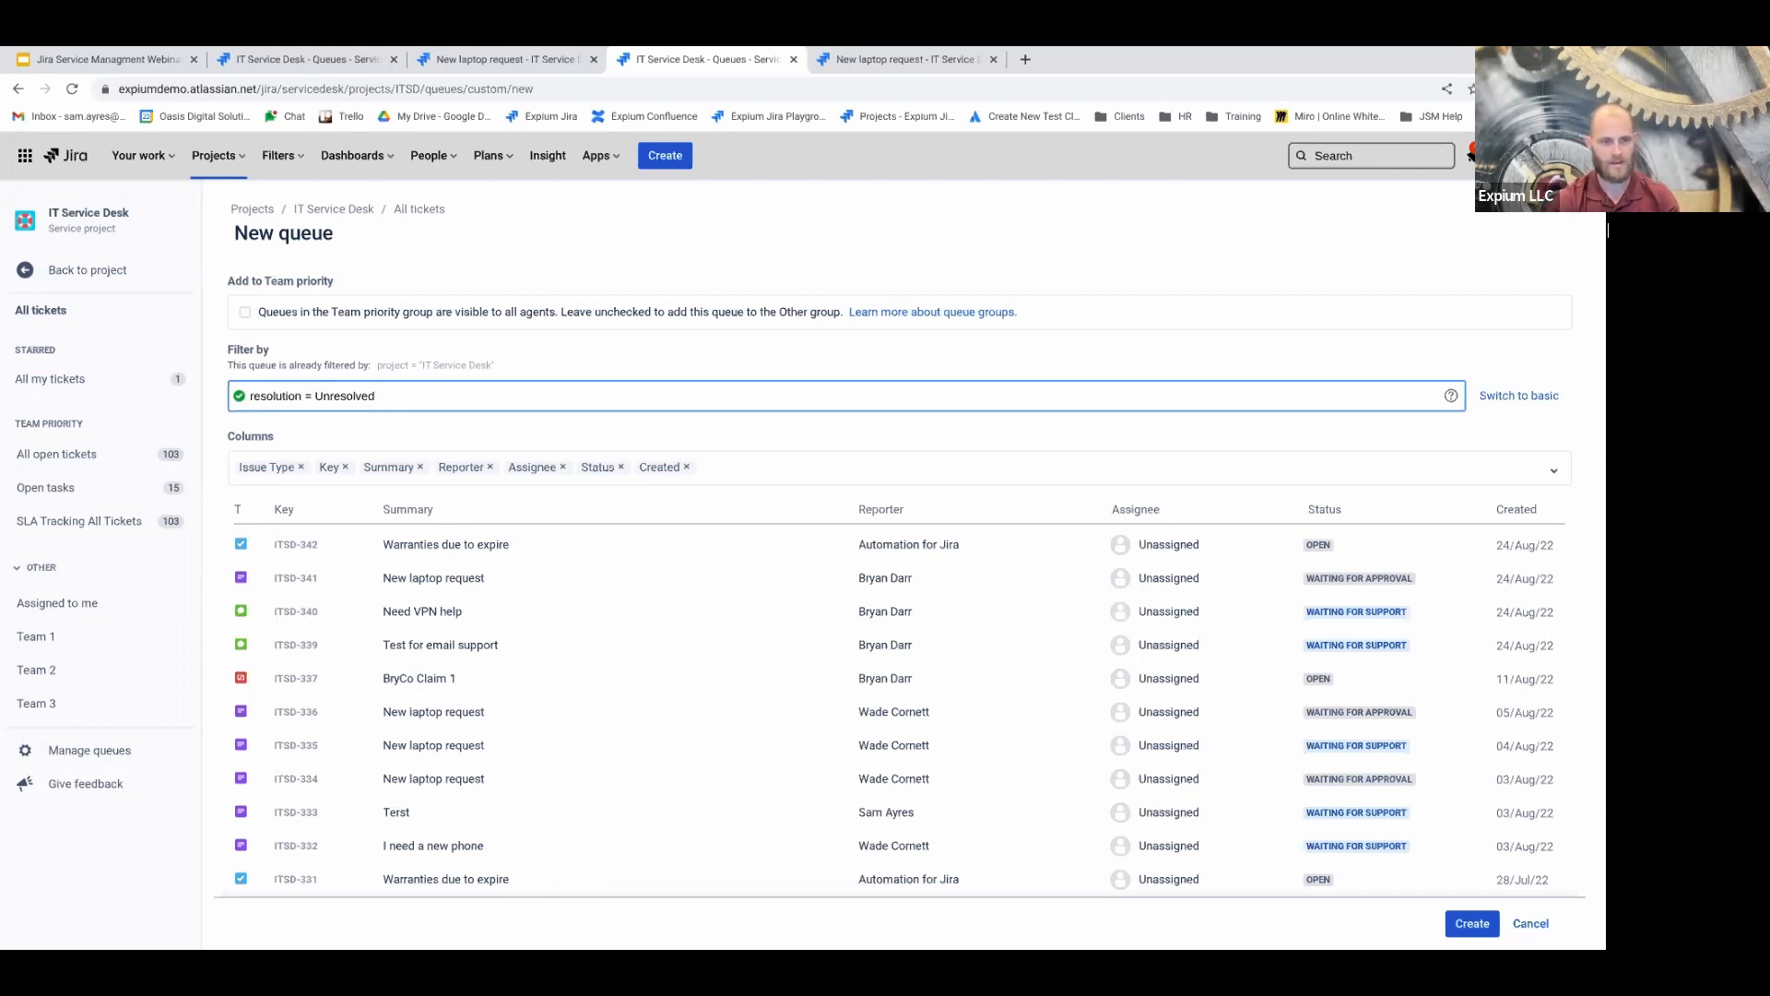
key("BackSpace")
key("BackSpace")
key("BackSpace")
key("BackSpace")
key("BackSpace")
key("BackSpace")
key("BackSpace")
key("BackSpace")
key("BackSpace")
key("BackSpace")
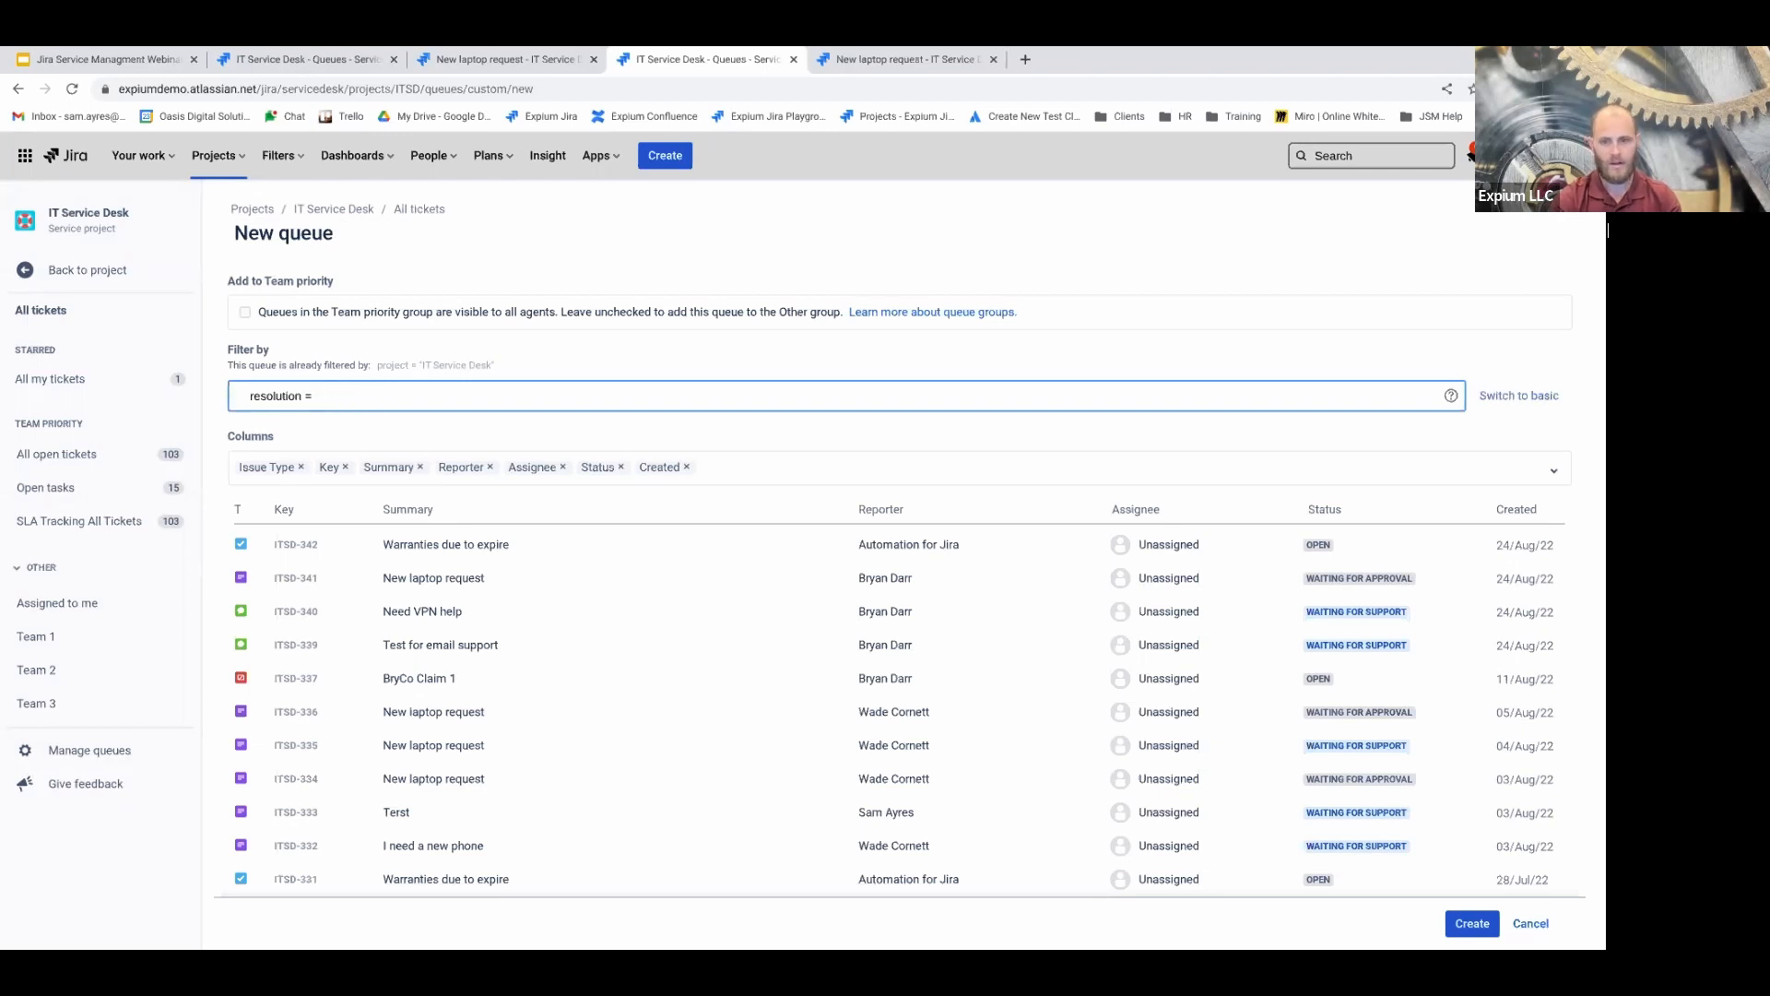
key("BackSpace")
key("BackSpace")
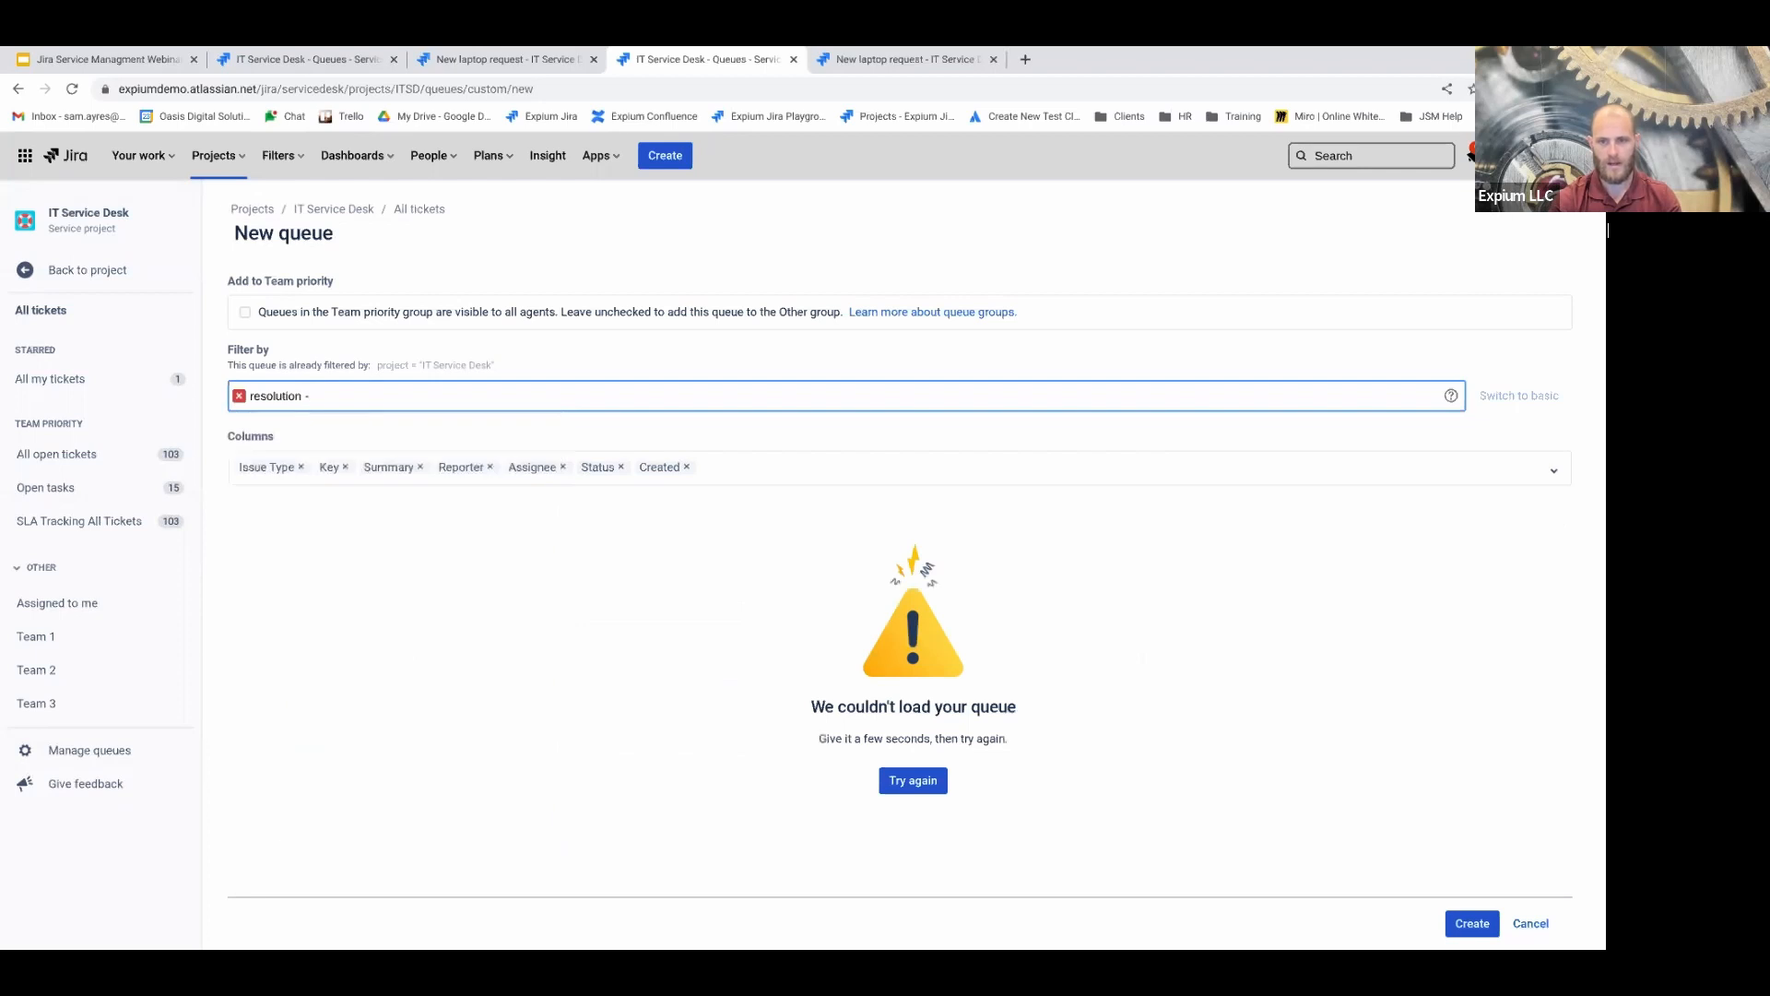
type("= done")
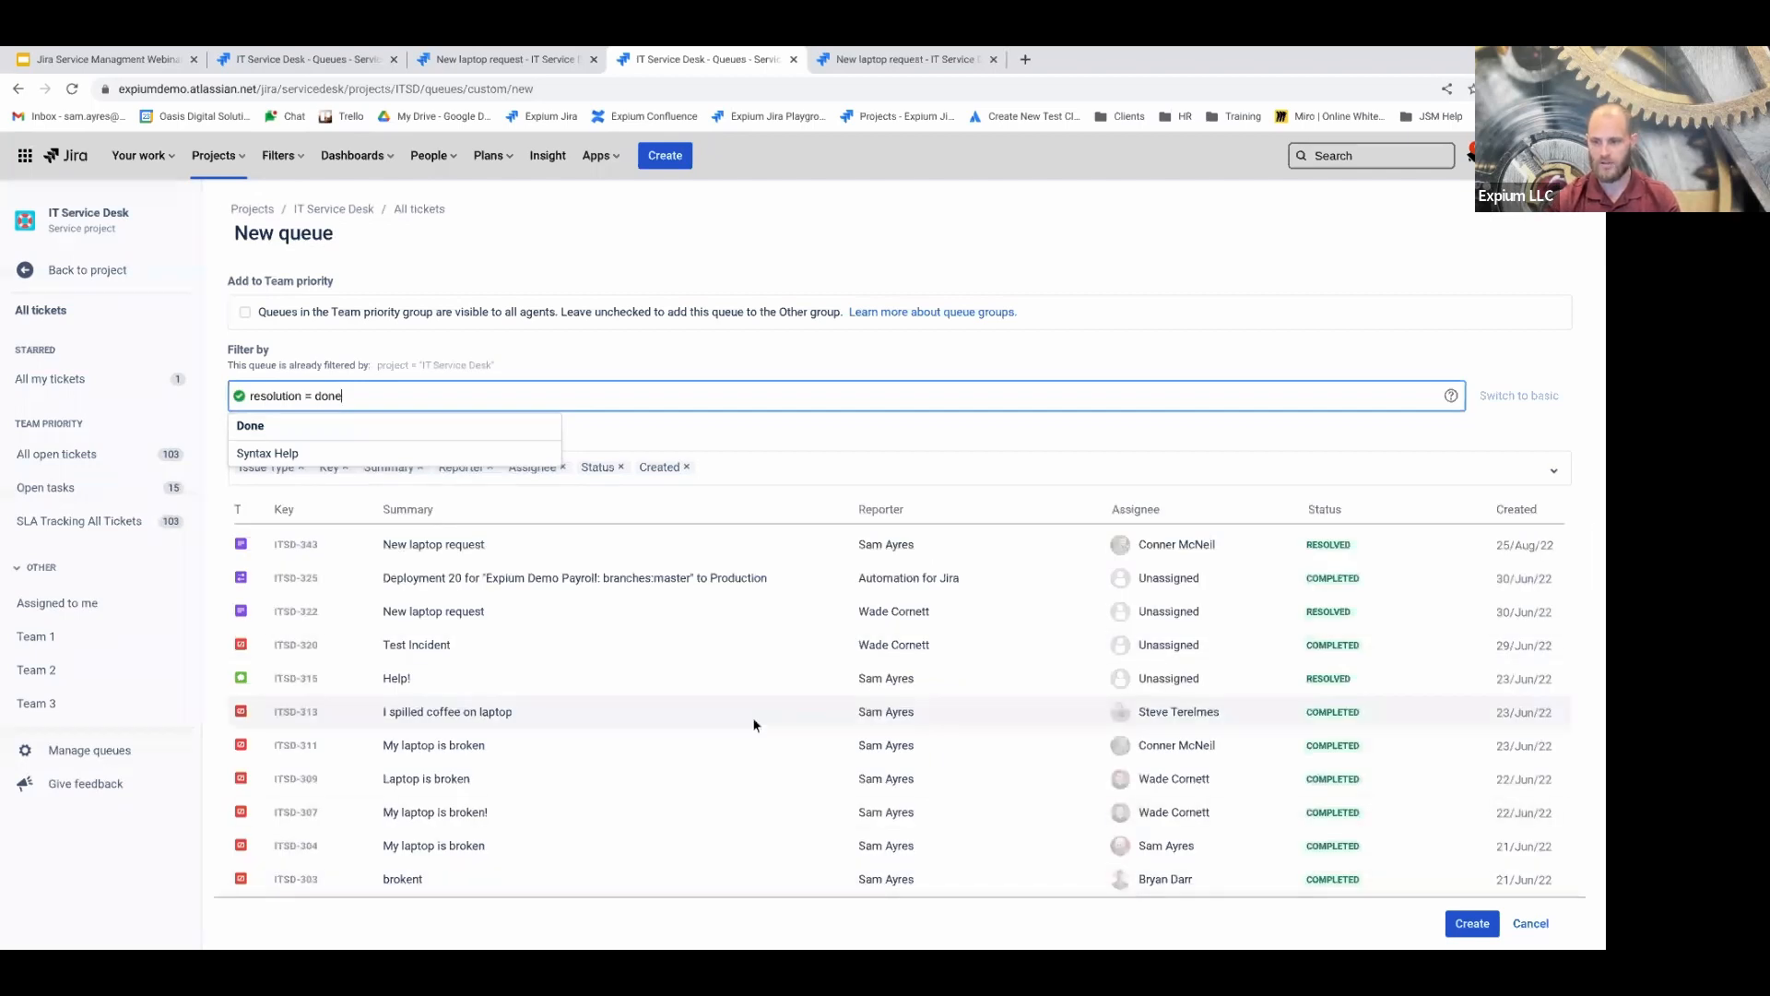
left_click(324, 423)
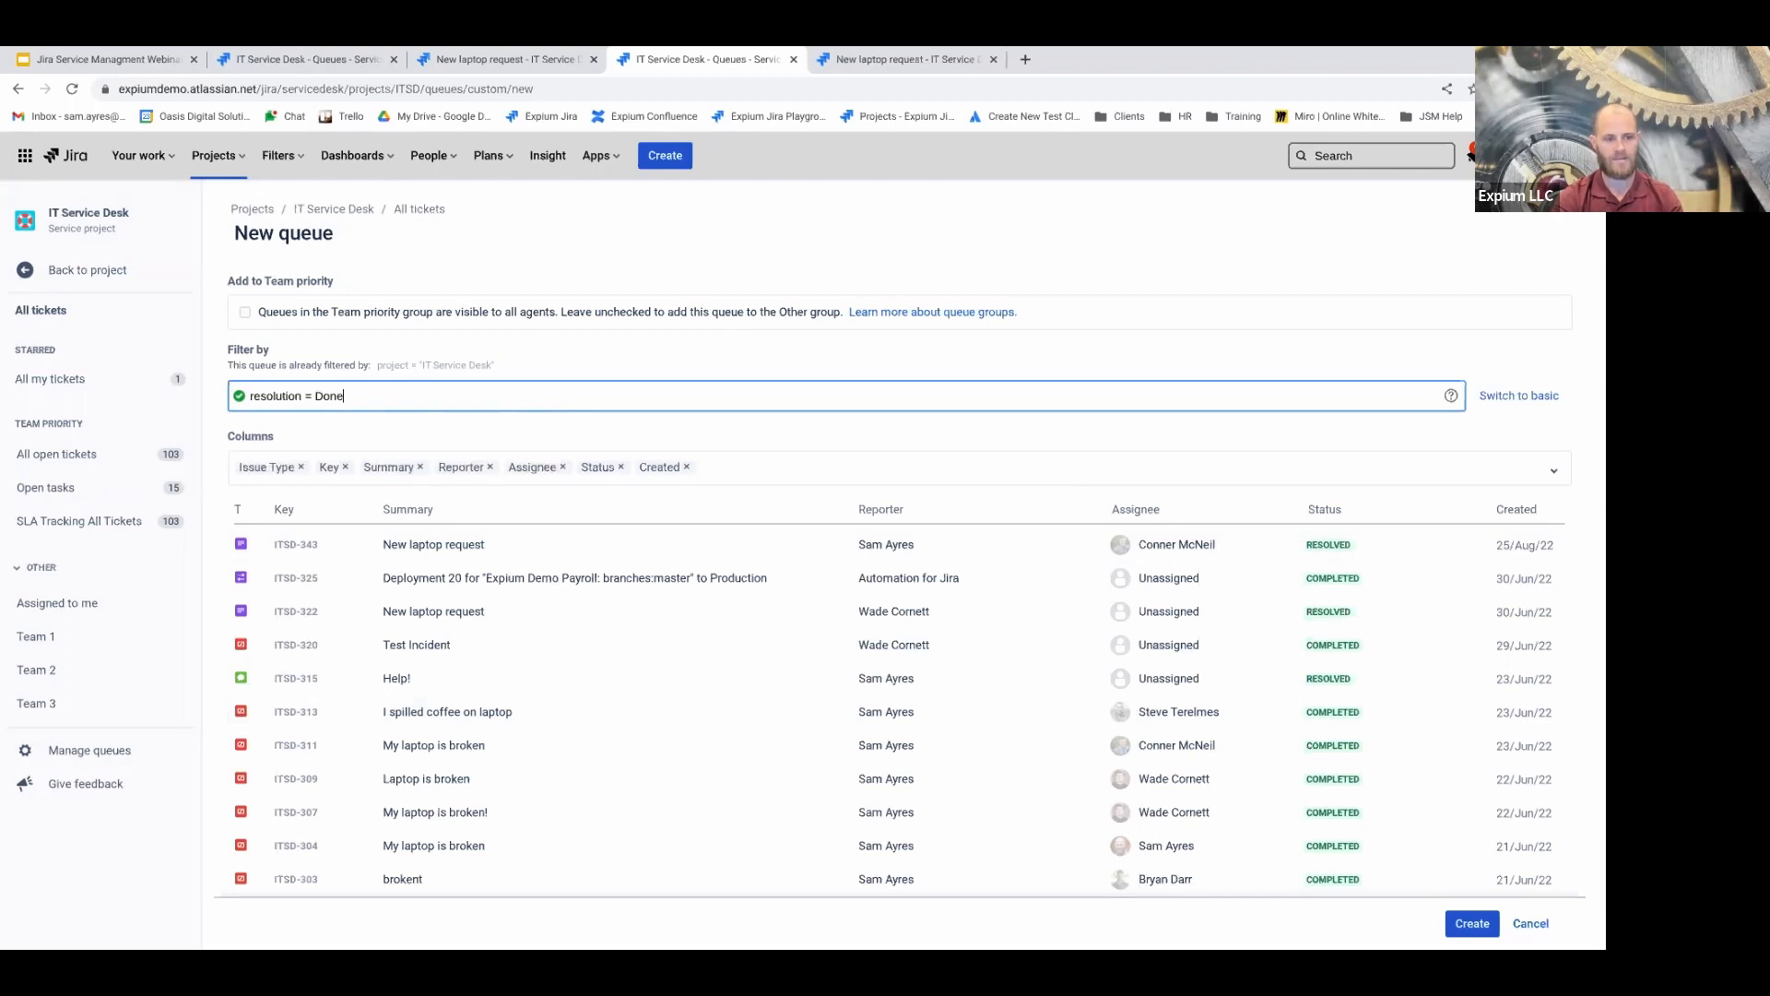
key("BackSpace")
key("BackSpace")
key("BackSpace")
Set the queue JQL to resolution = Unresolved AND status = "Waiting for Customer"
type("Unresolved")
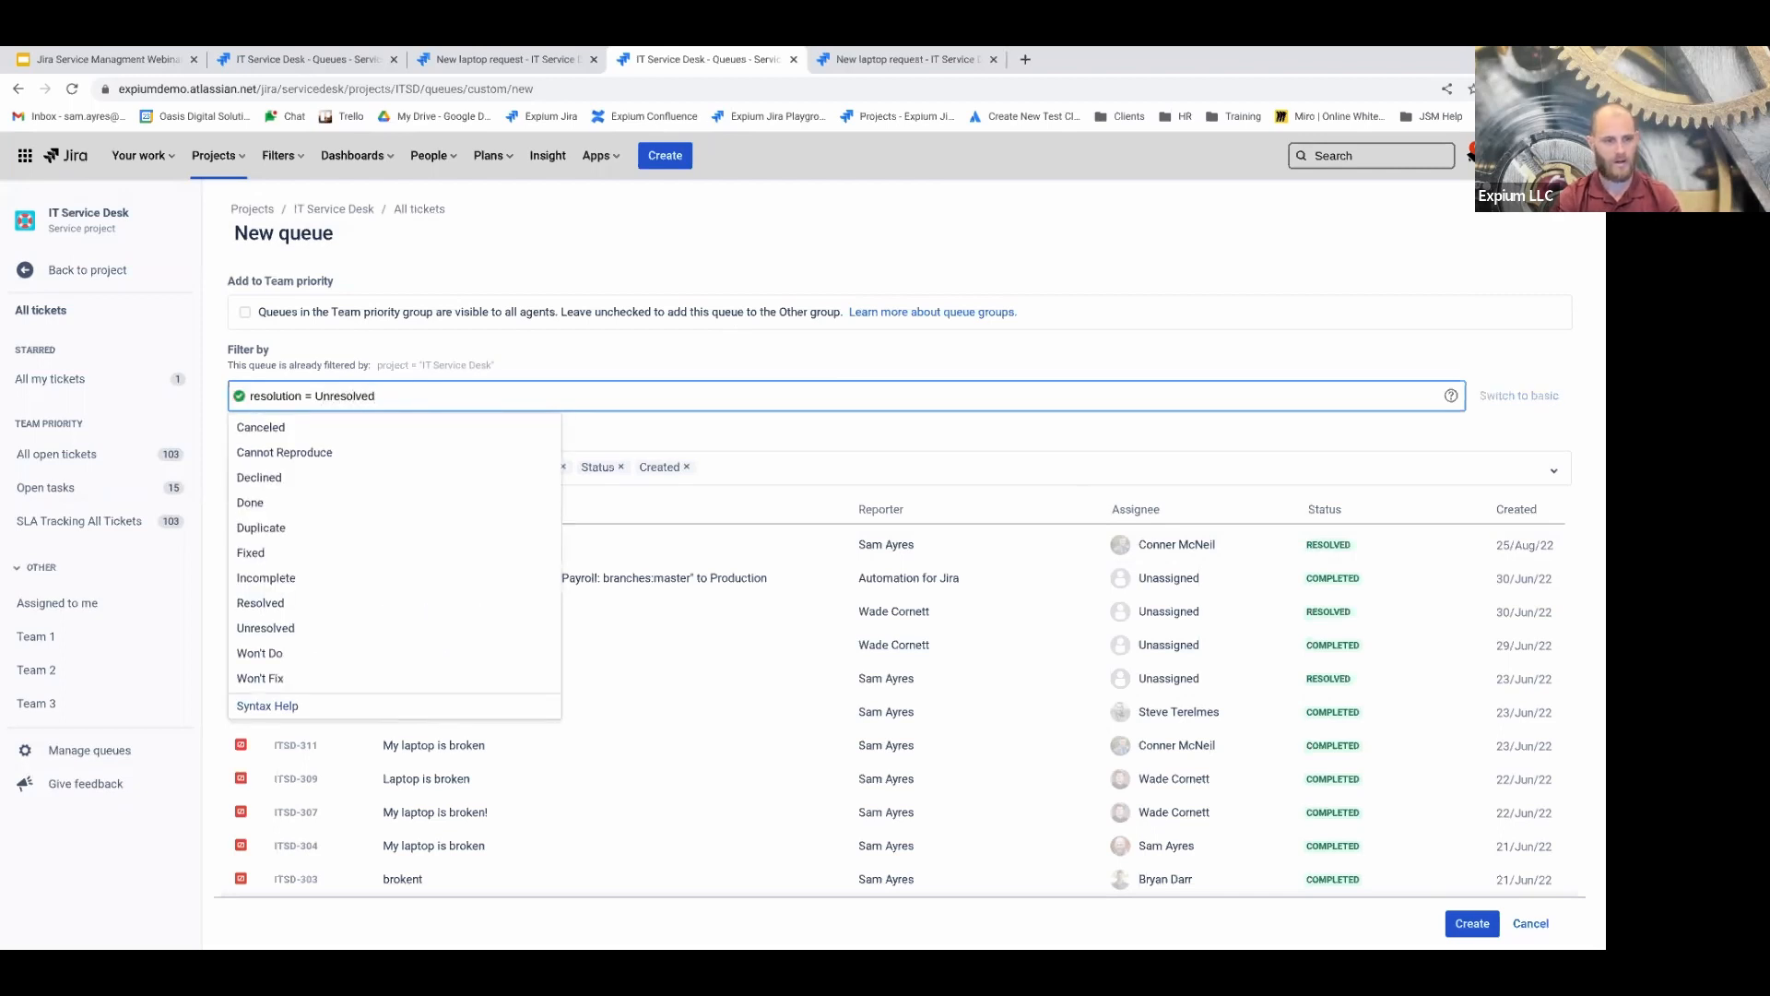
type(" AND ")
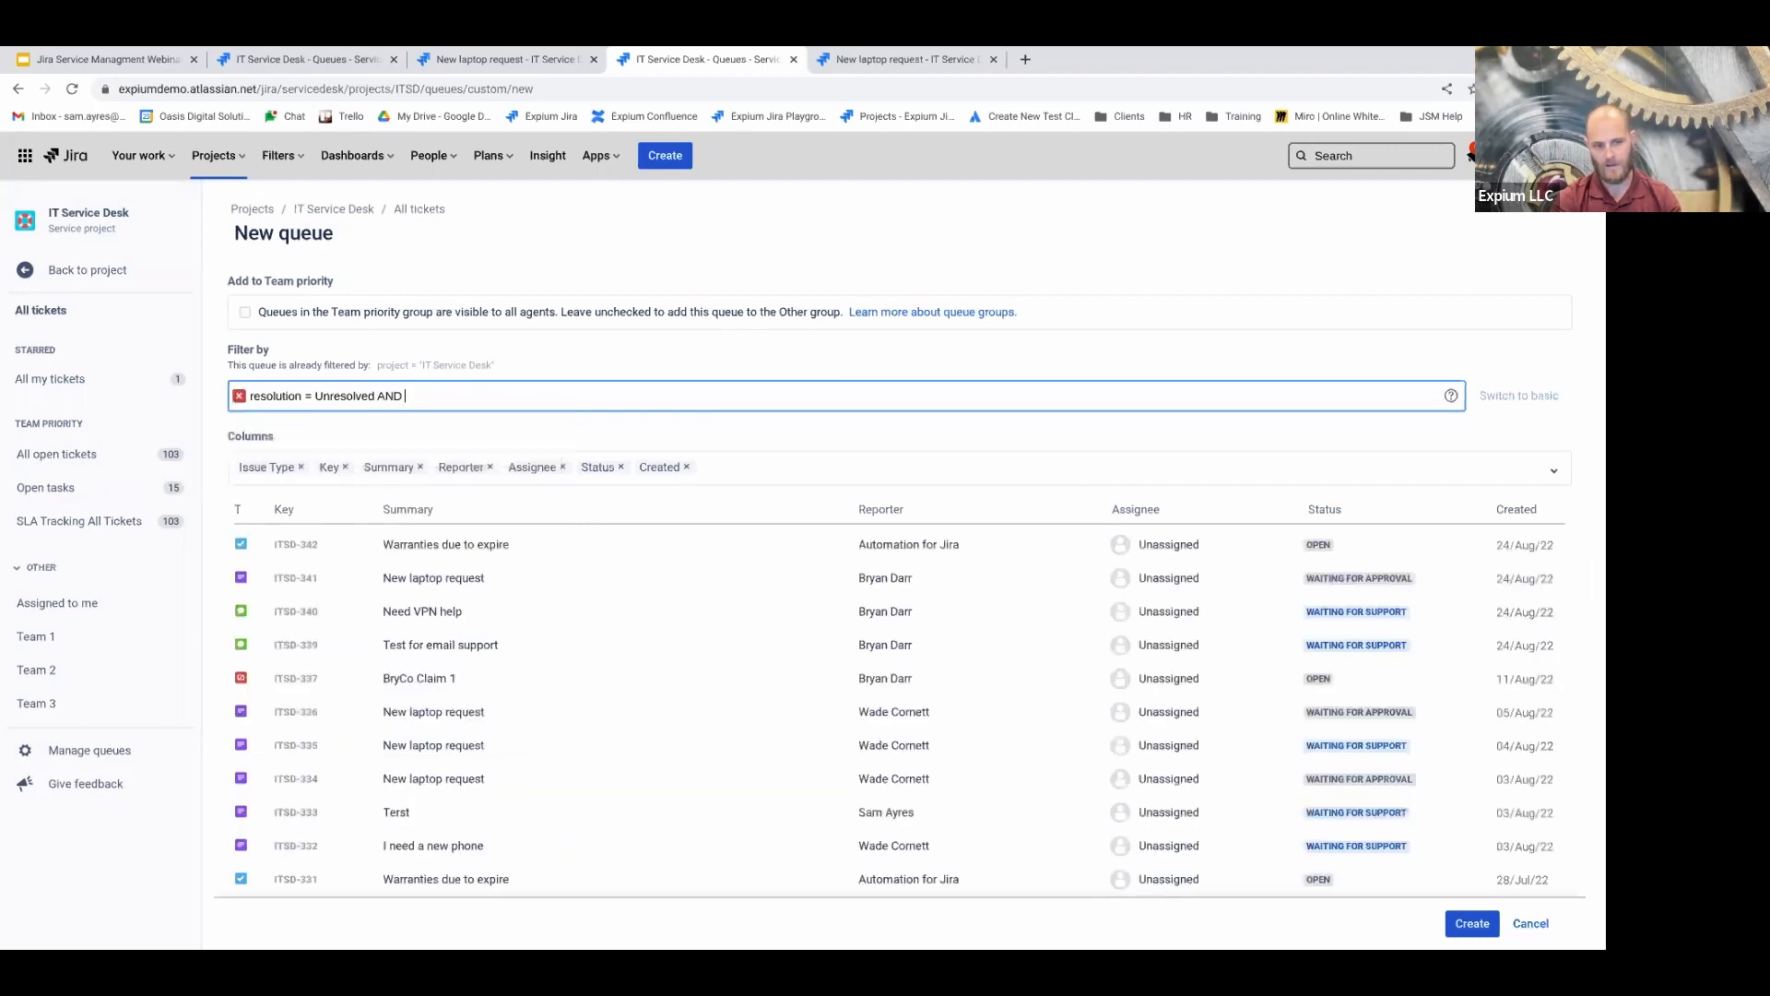
type("status = ")
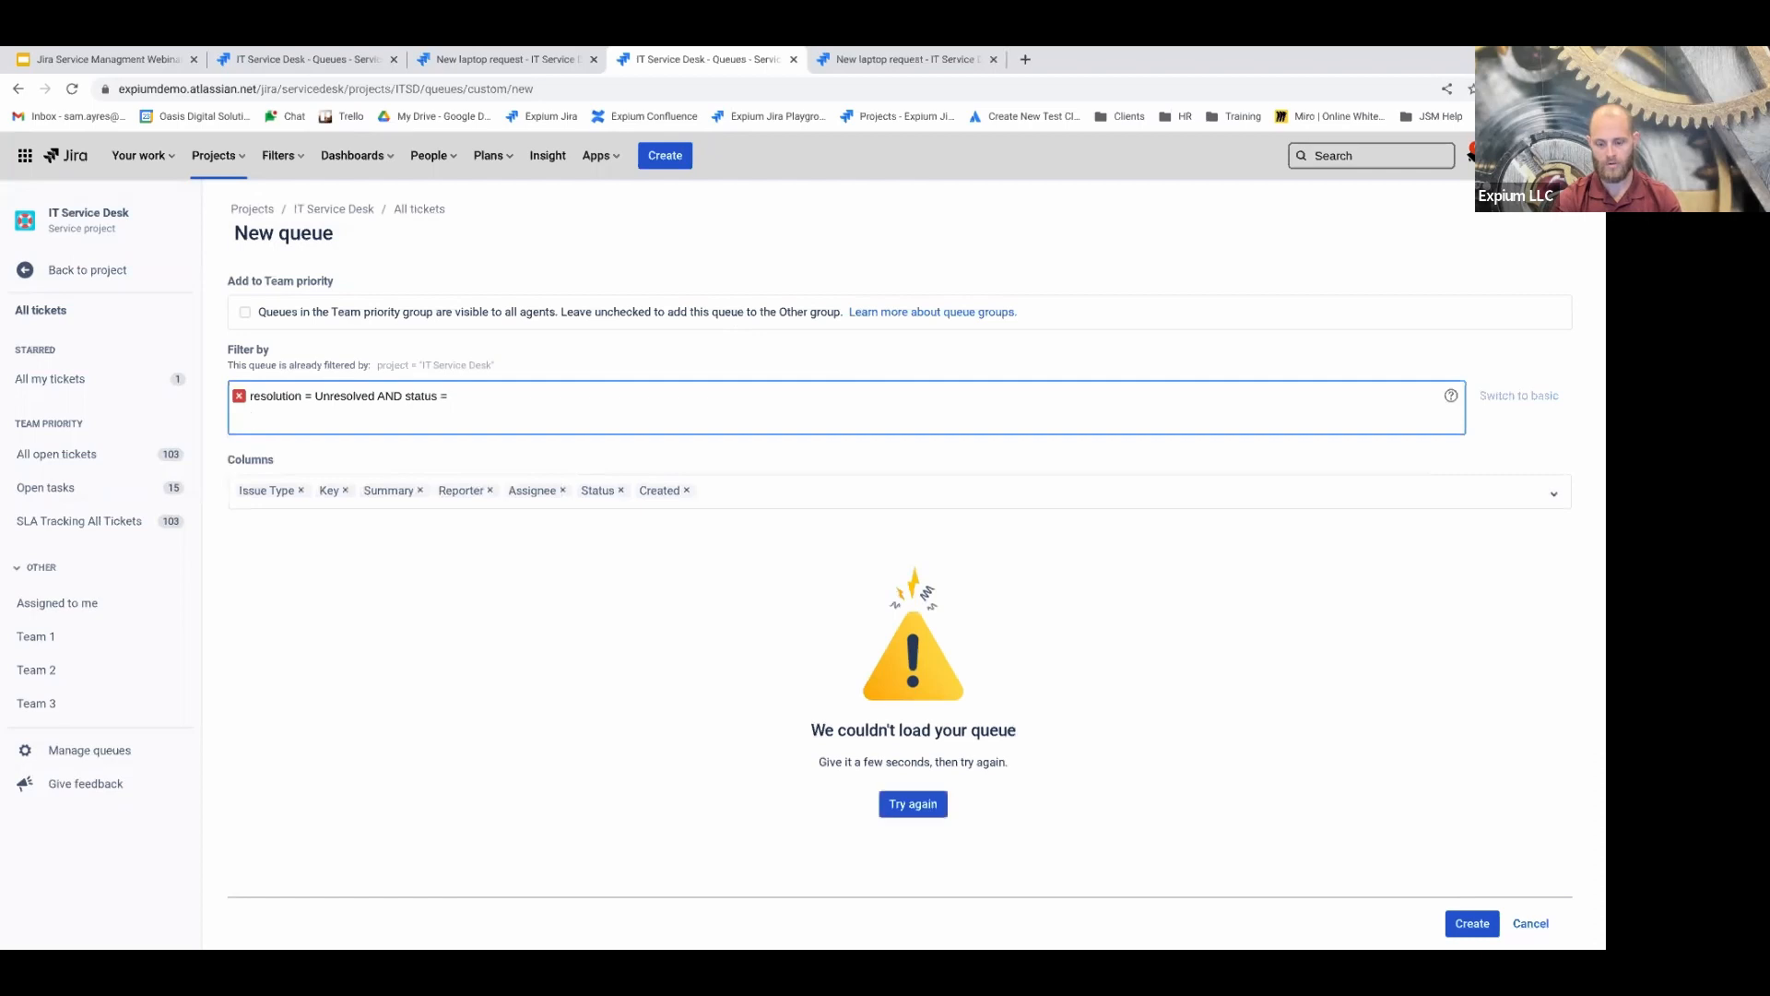
type("\"Waiting for Custo")
type("mer")
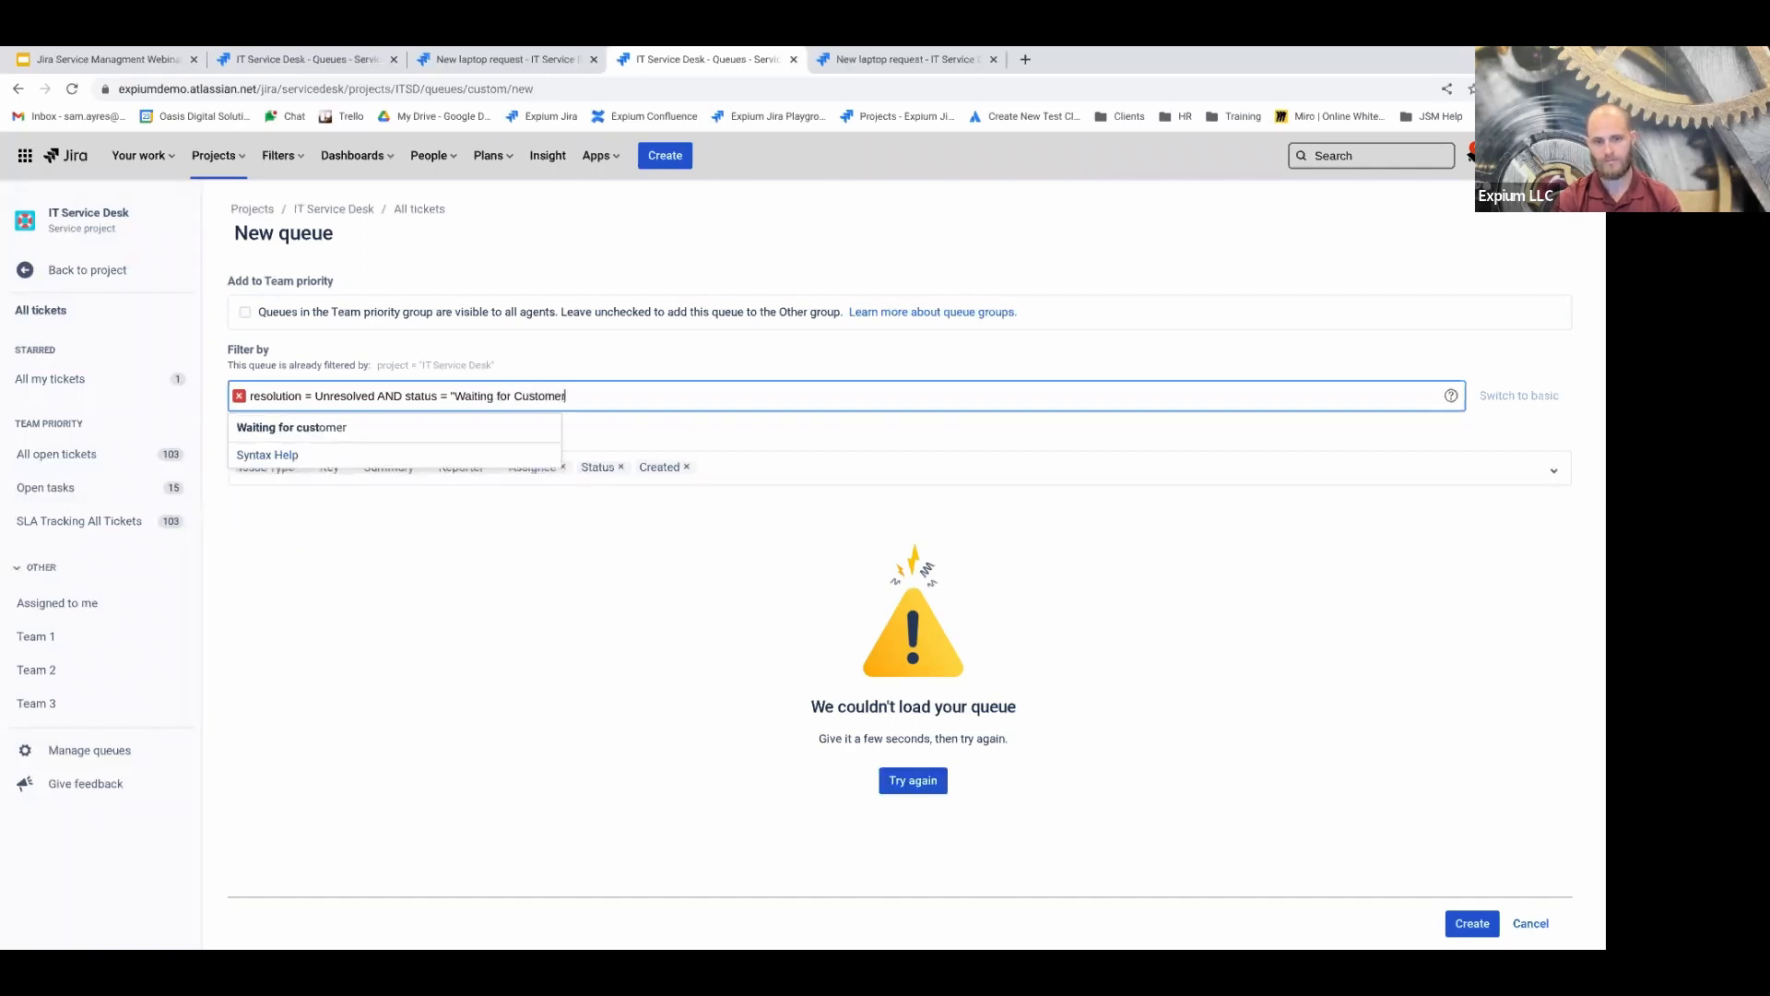
type("\"")
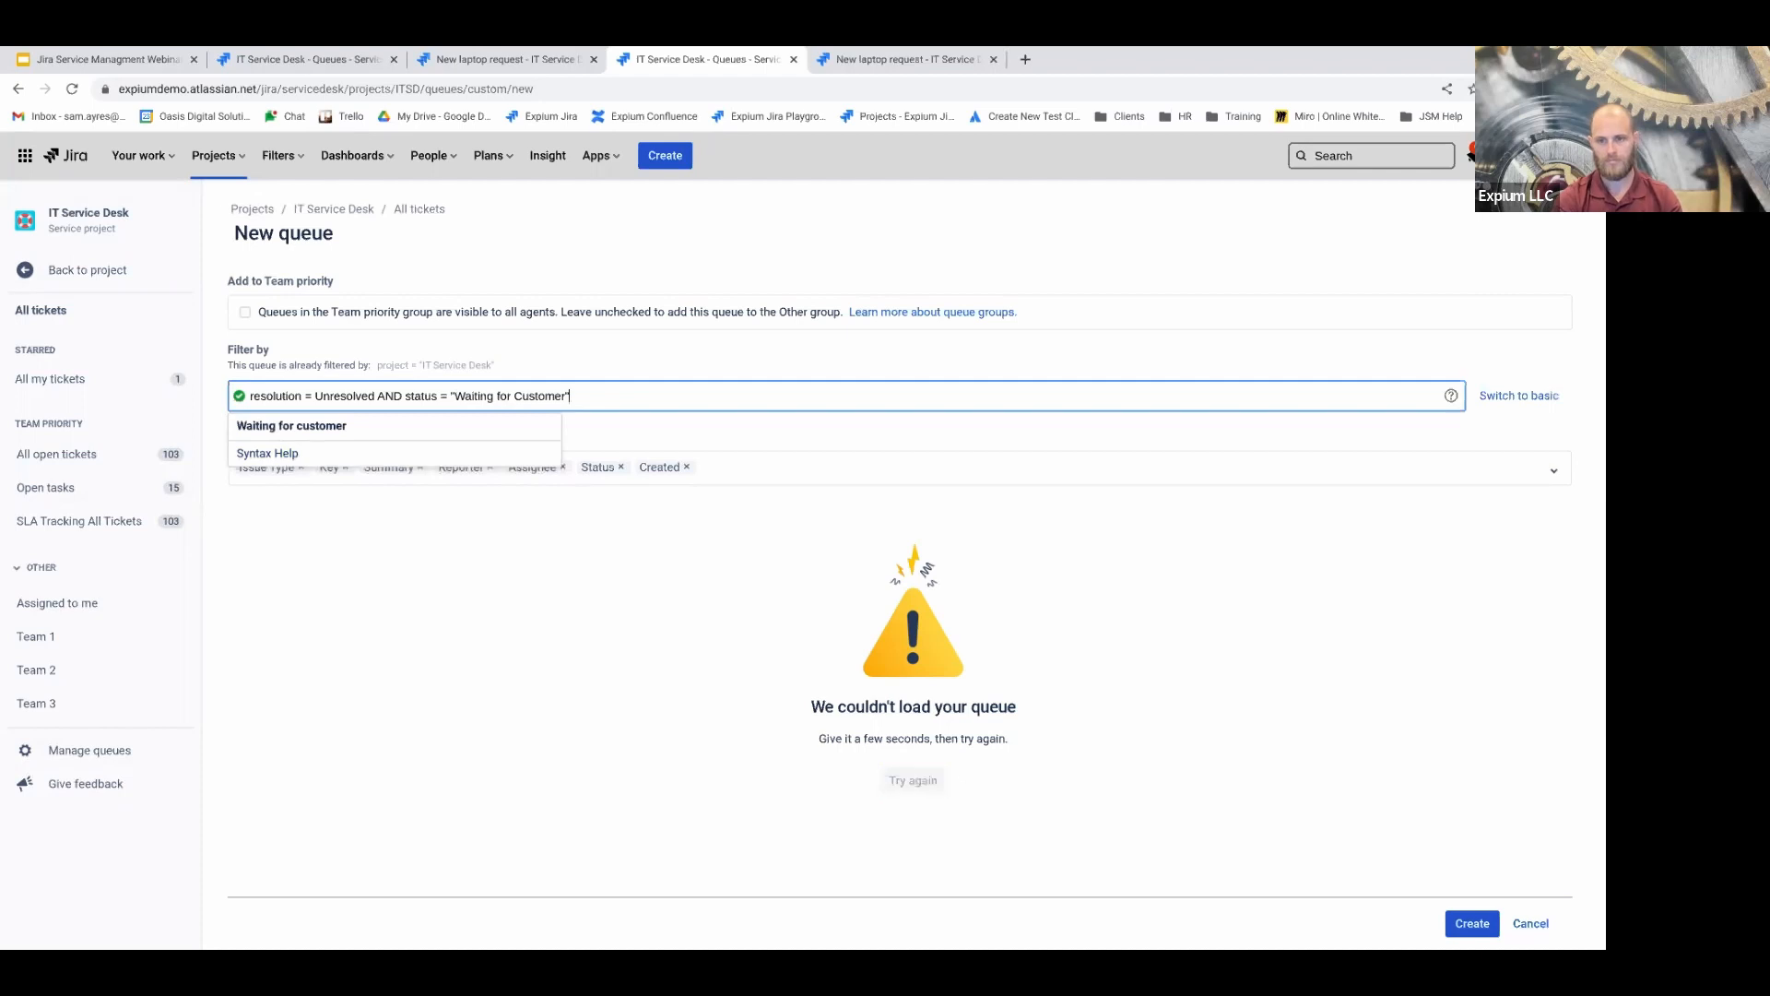
left_click(617, 397)
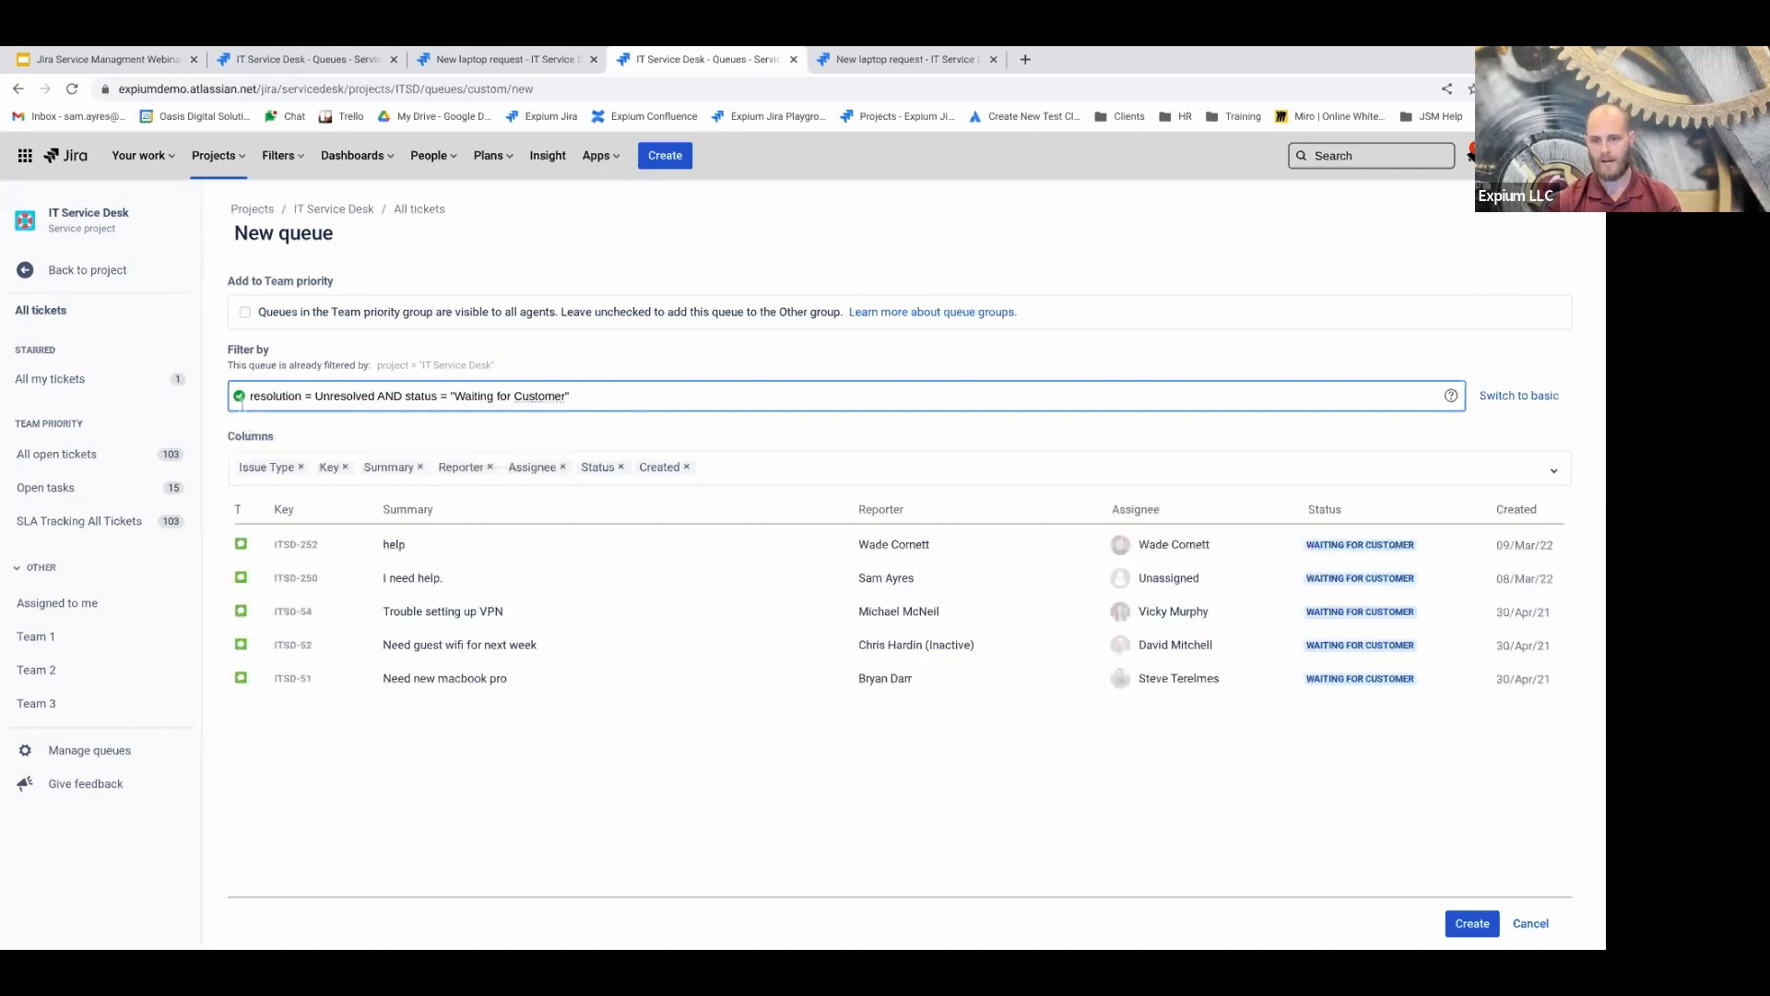
key("ctrl+a")
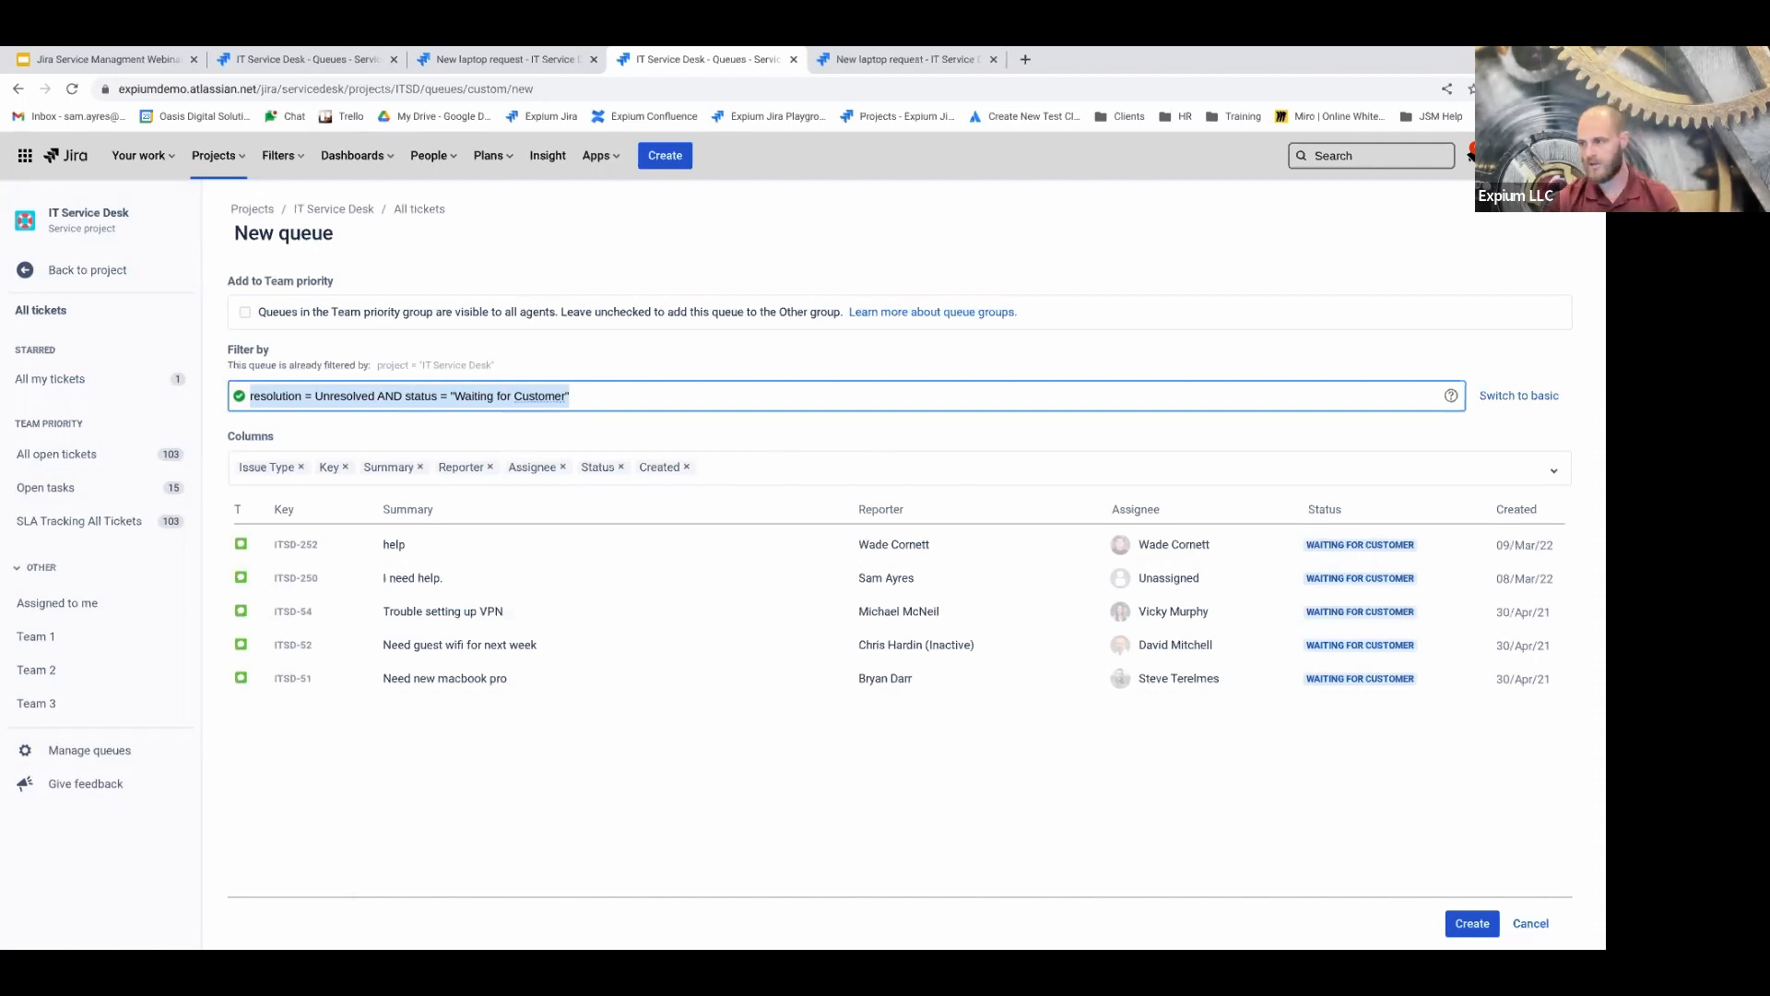
Toggle the queue filter between basic and JQL views, ending in basic mode
left_click(1555, 396)
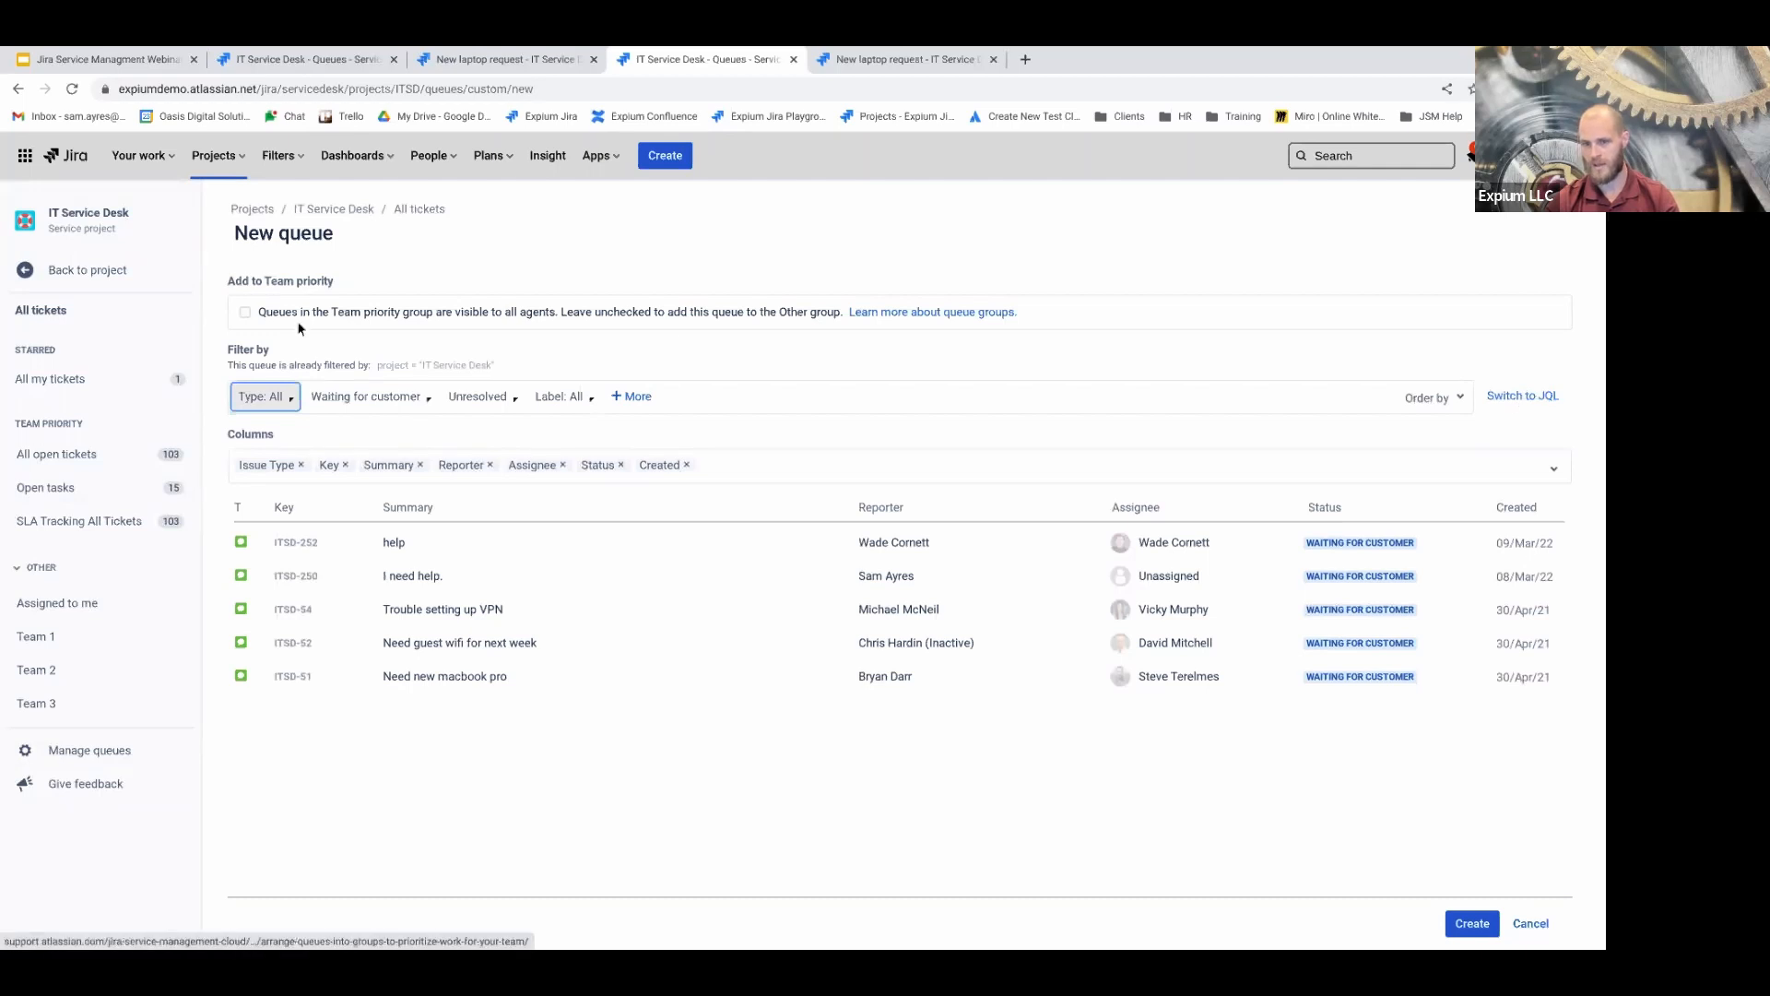
left_click(1523, 395)
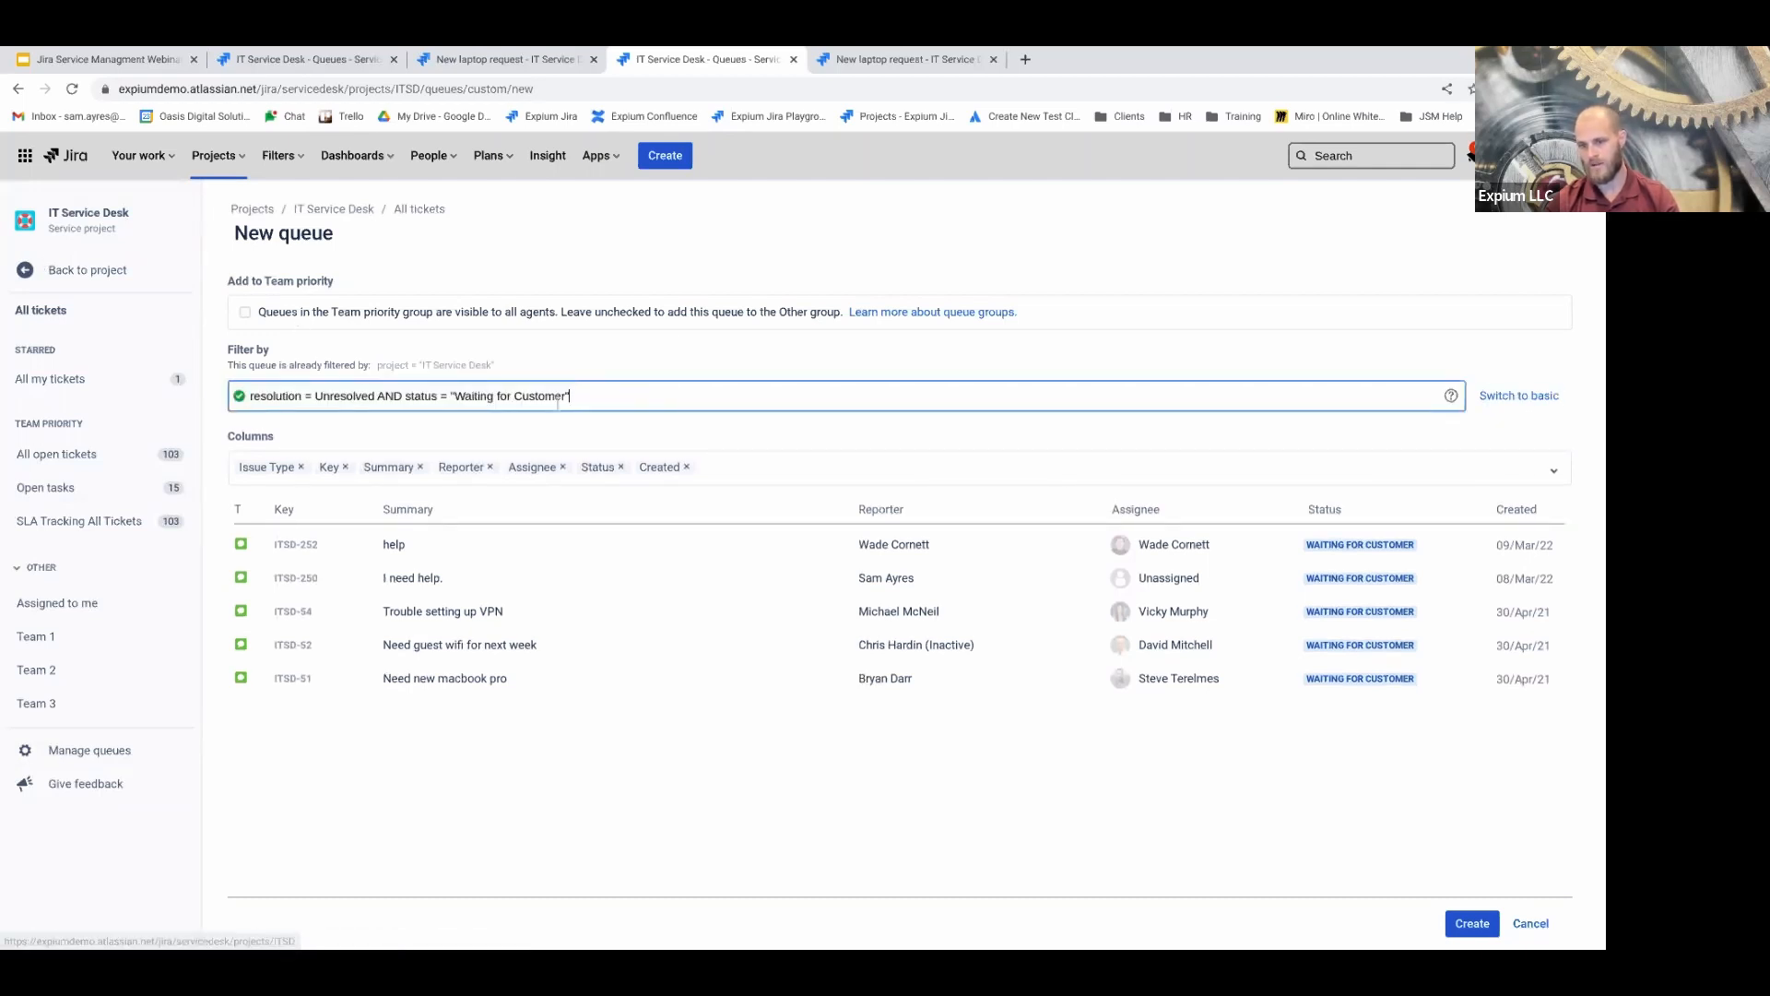
left_click(1510, 395)
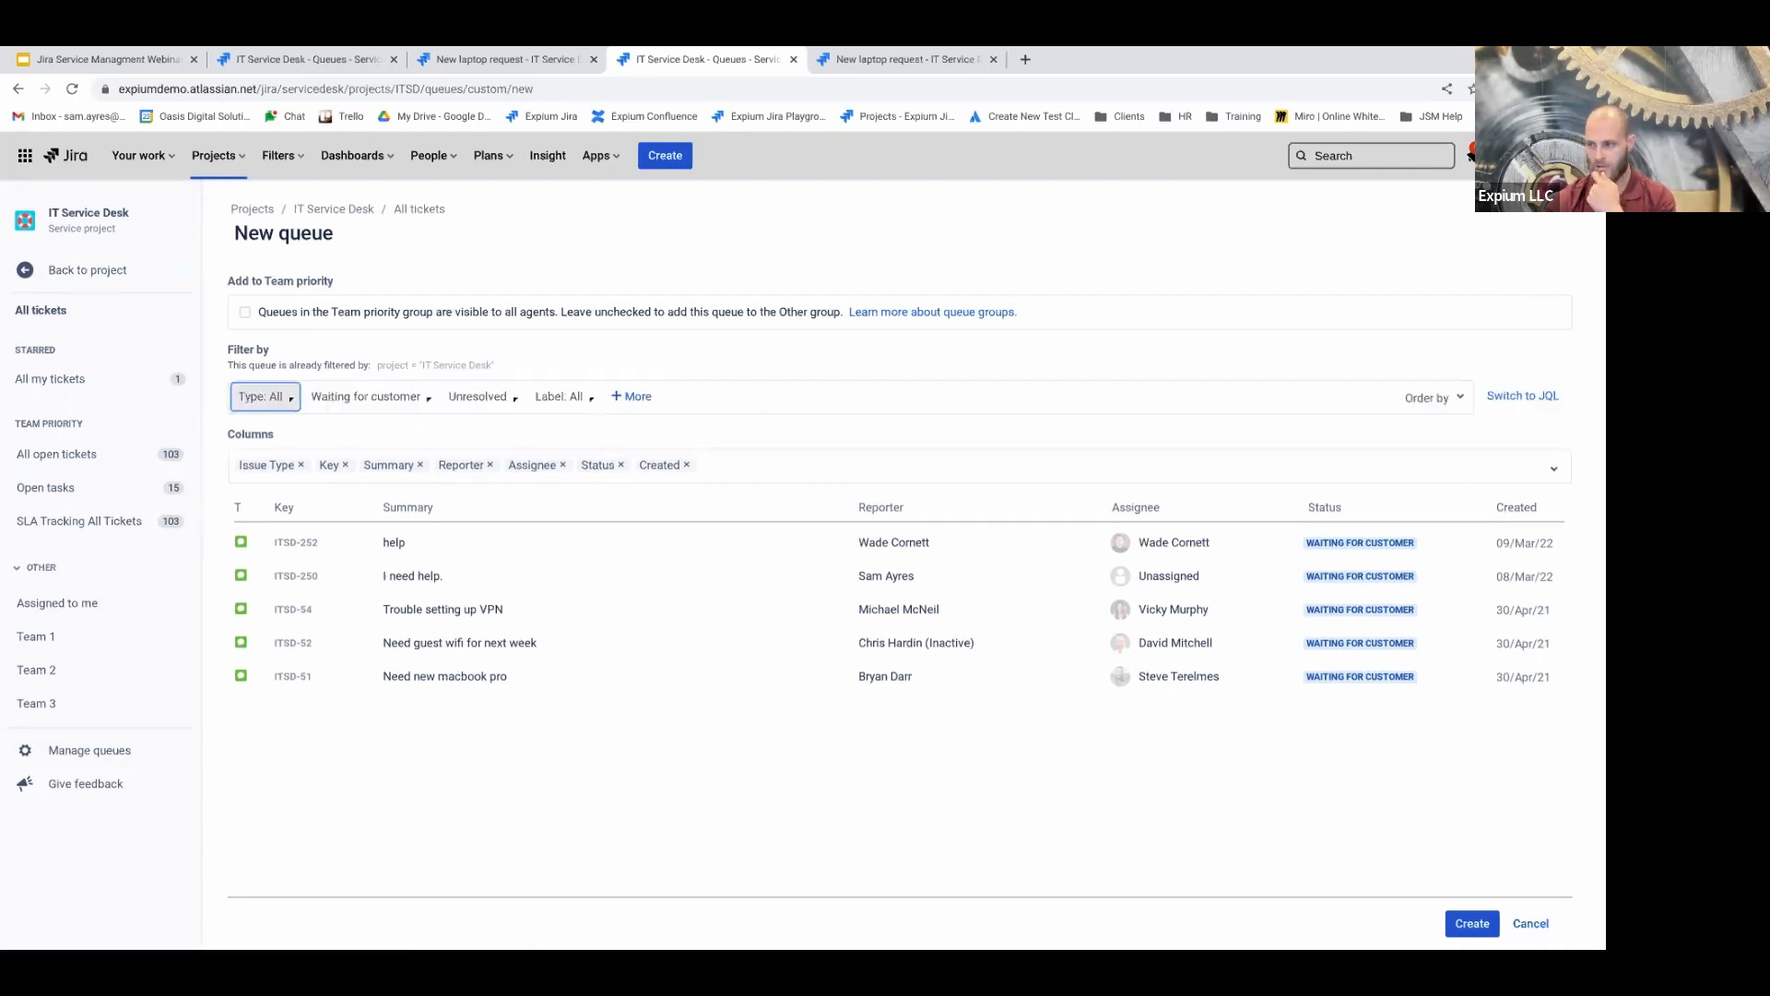
Review the Issue type, Status, Resolution, Label and additional filter criteria options
left_click(287, 400)
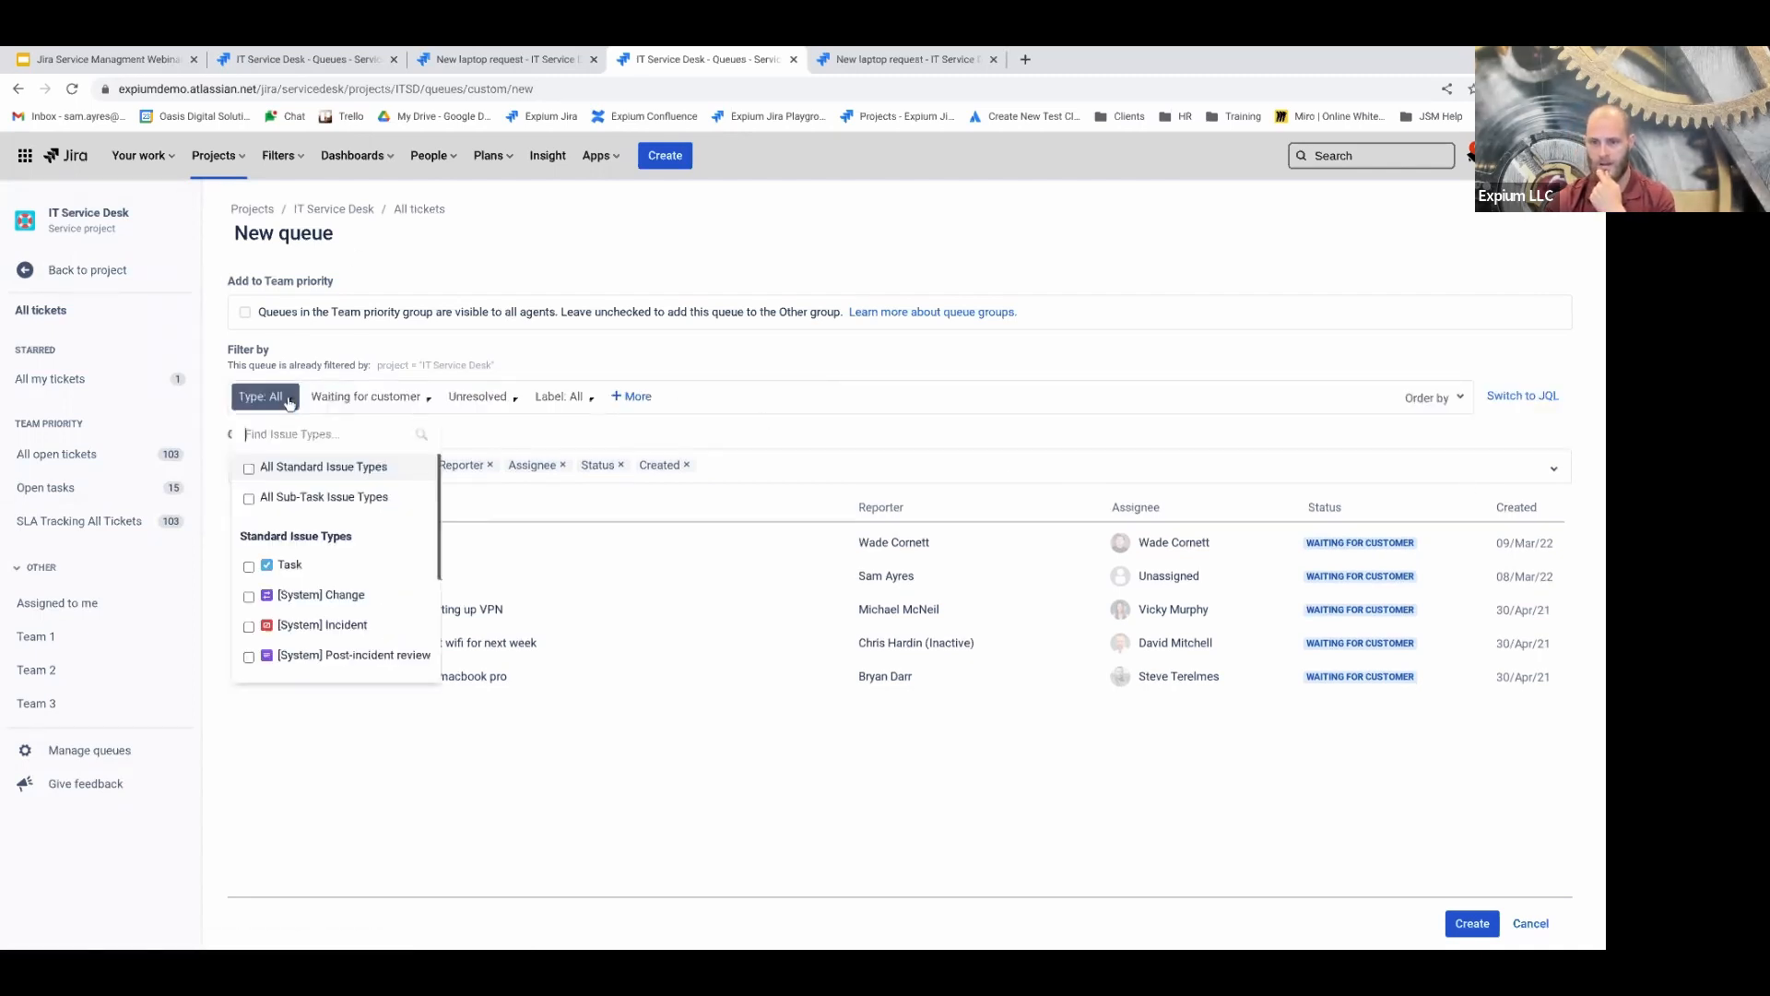
left_click(337, 404)
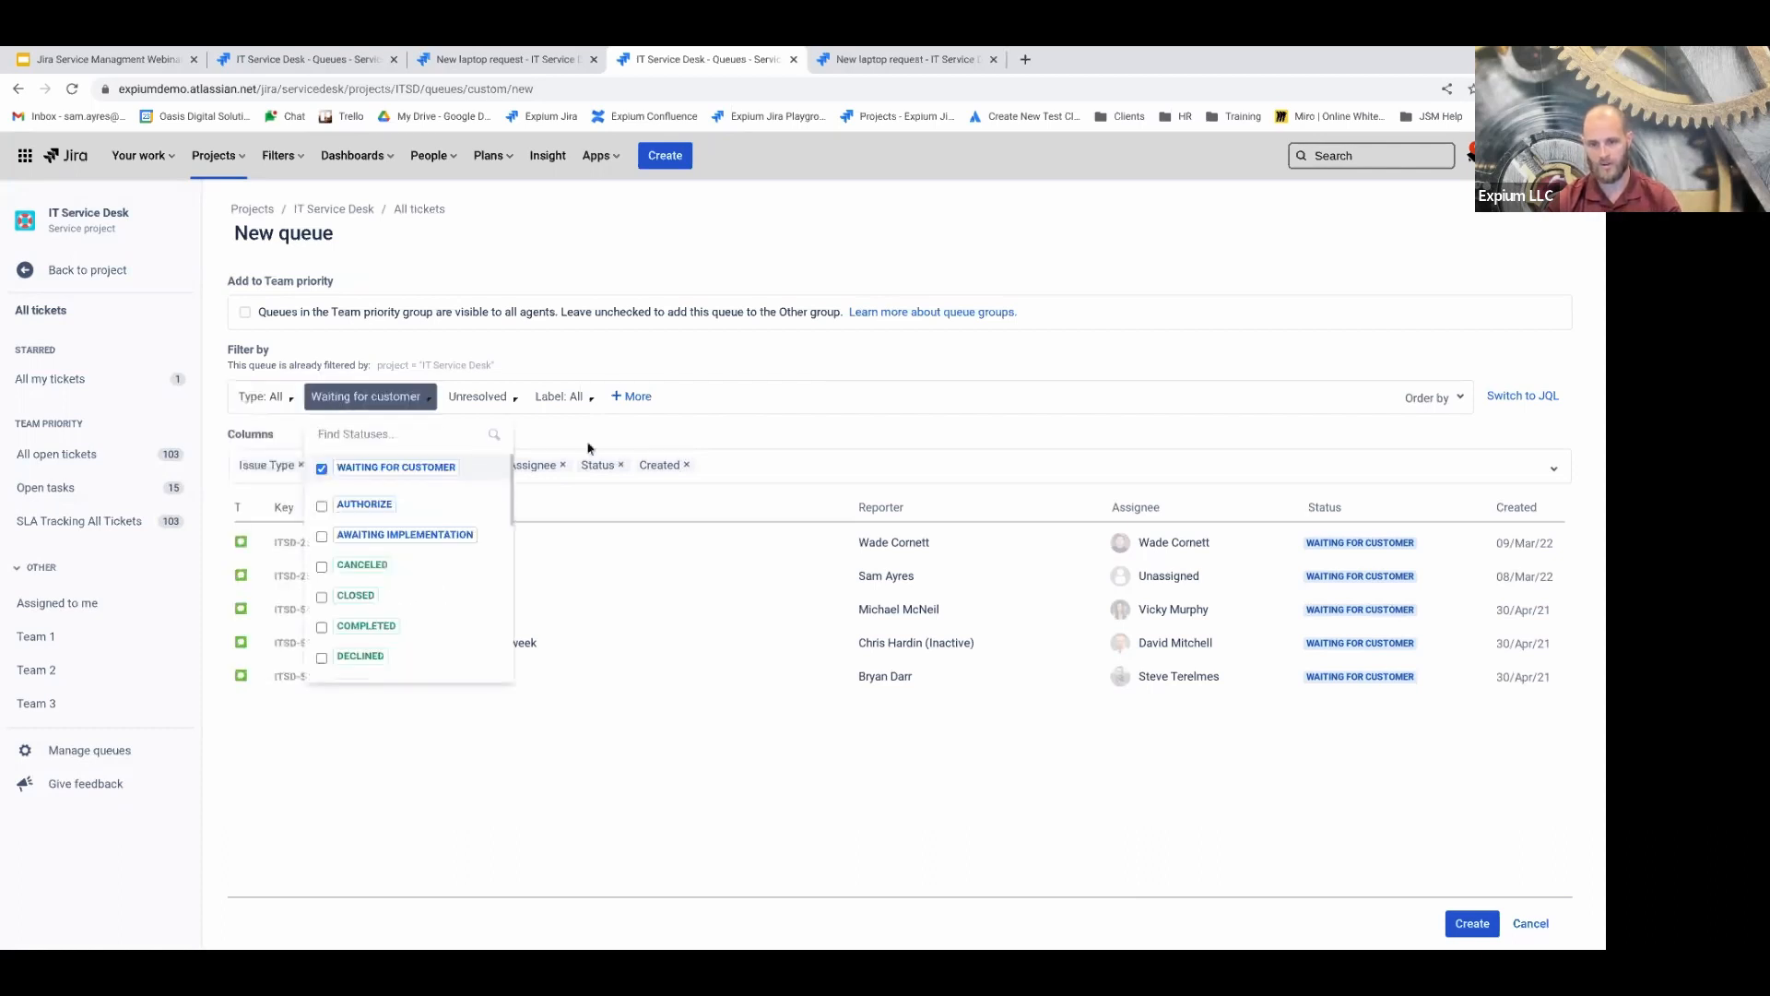
left_click(476, 398)
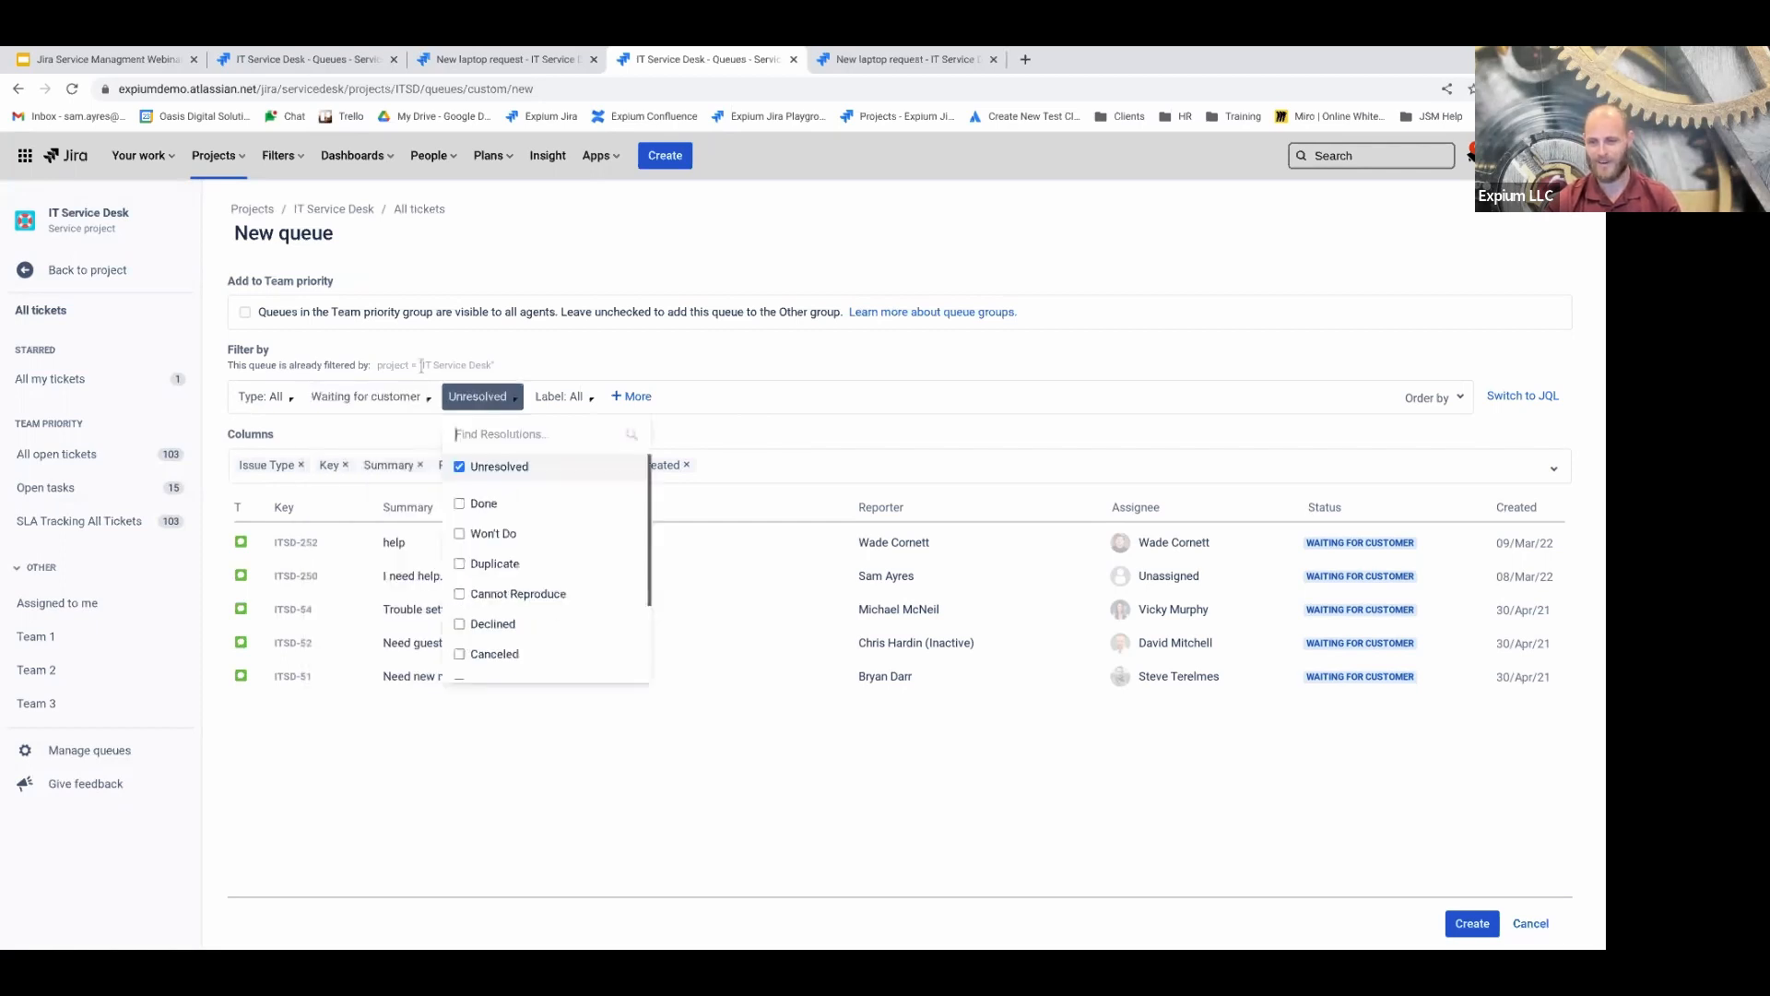
left_click(374, 397)
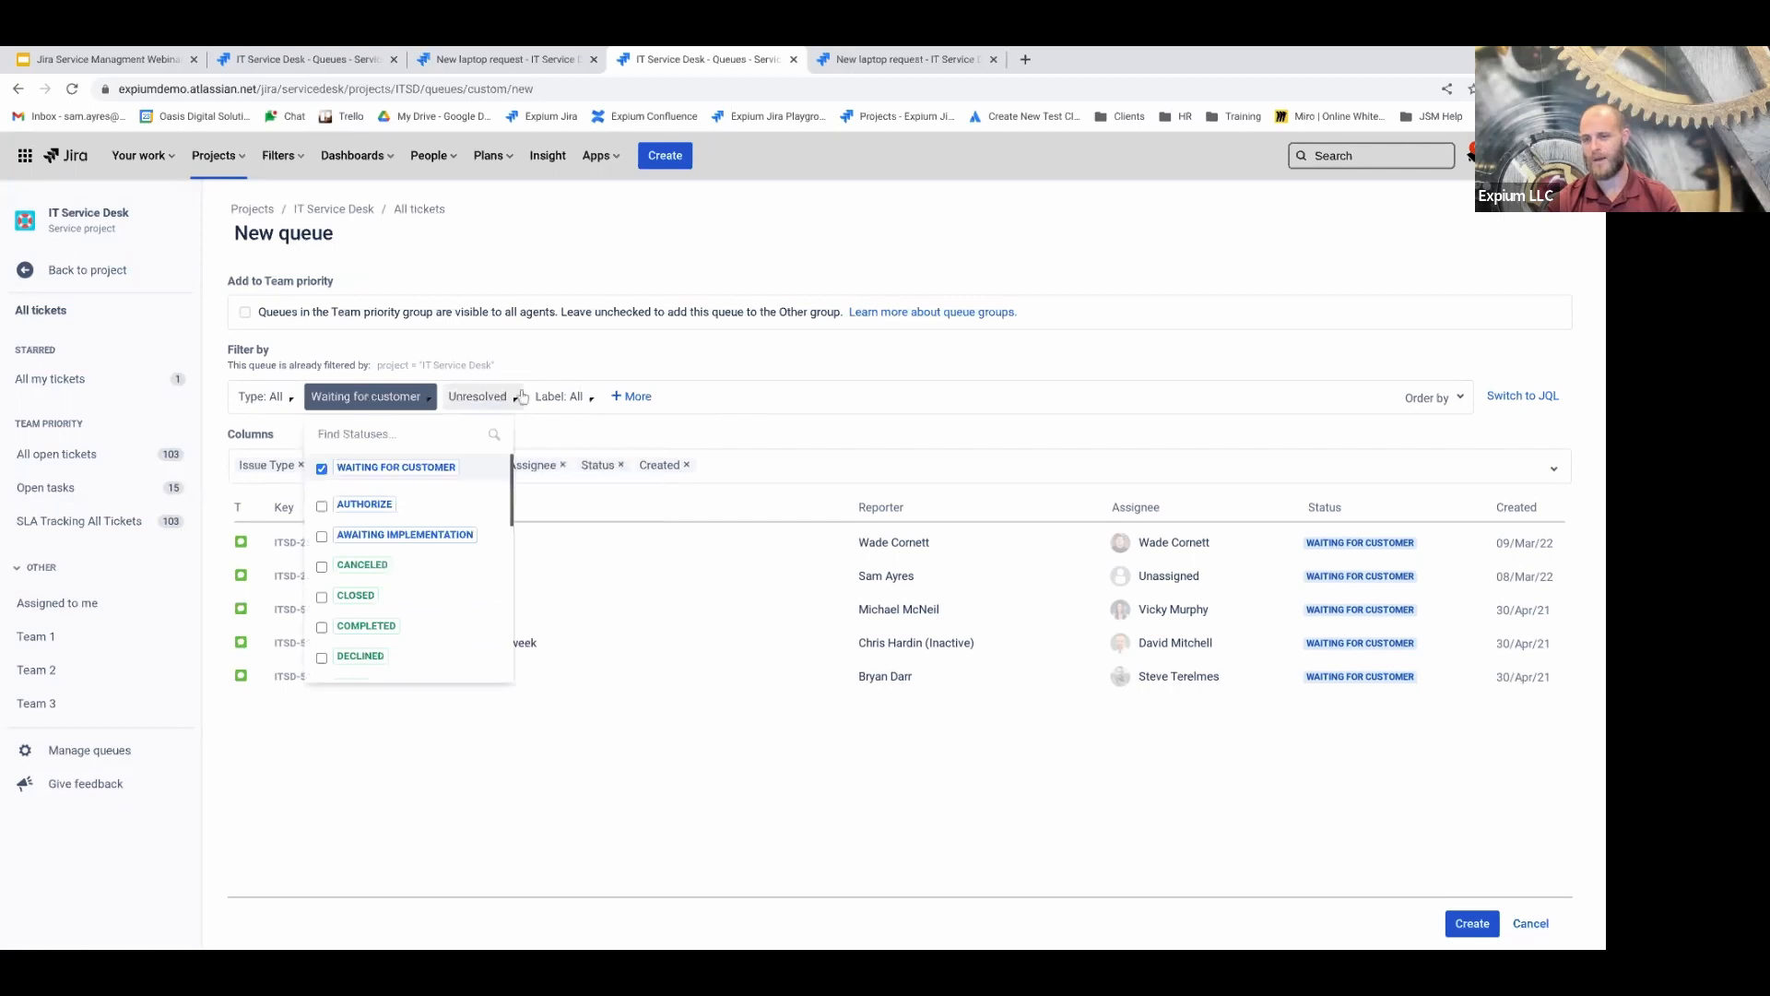
left_click(561, 396)
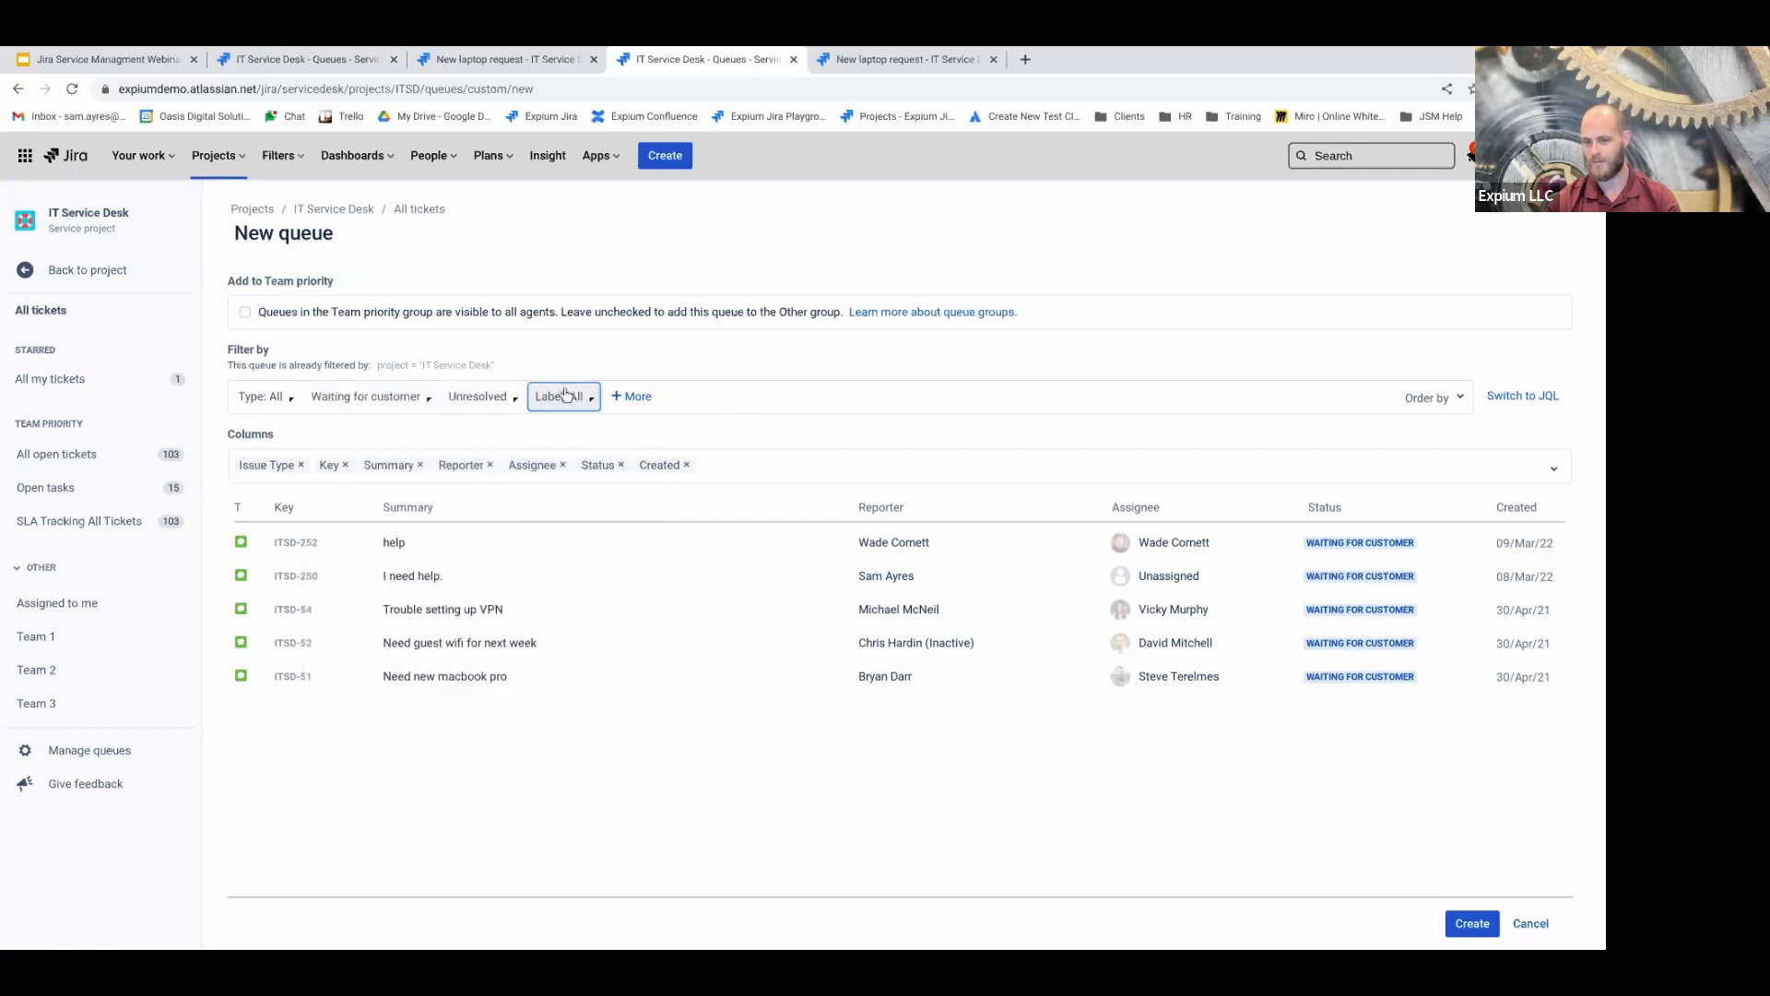
left_click(642, 404)
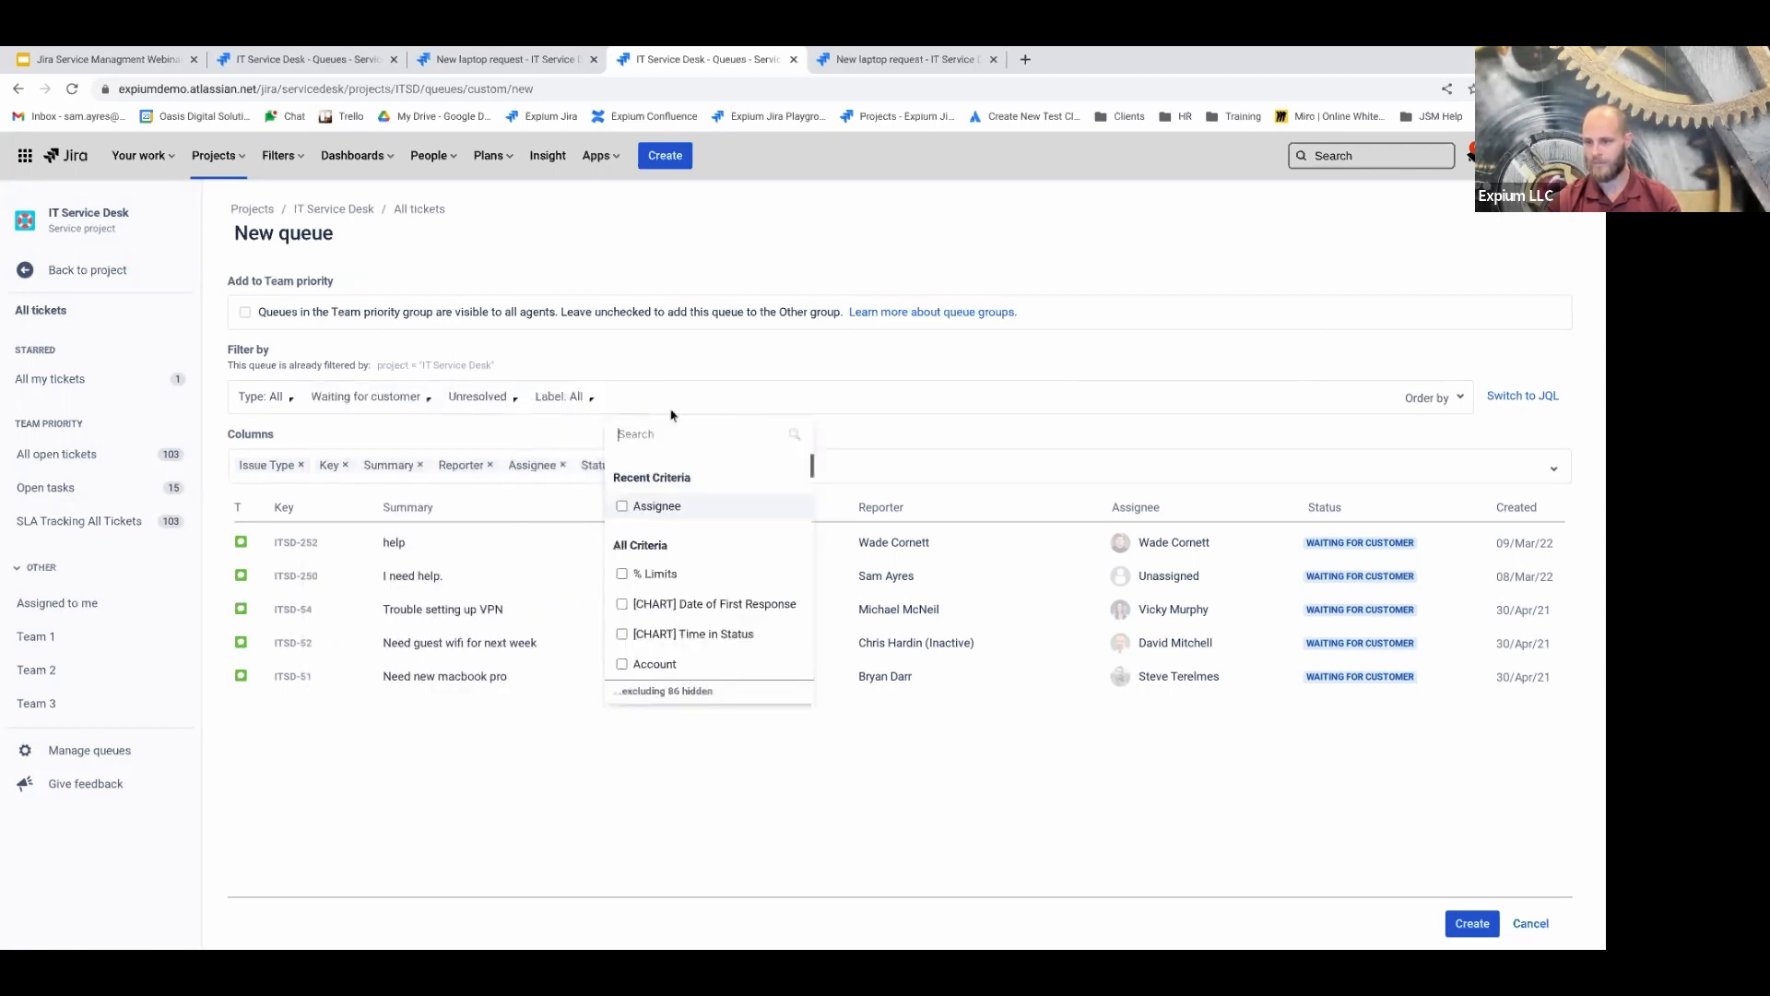
scroll(714, 590, "down", 3)
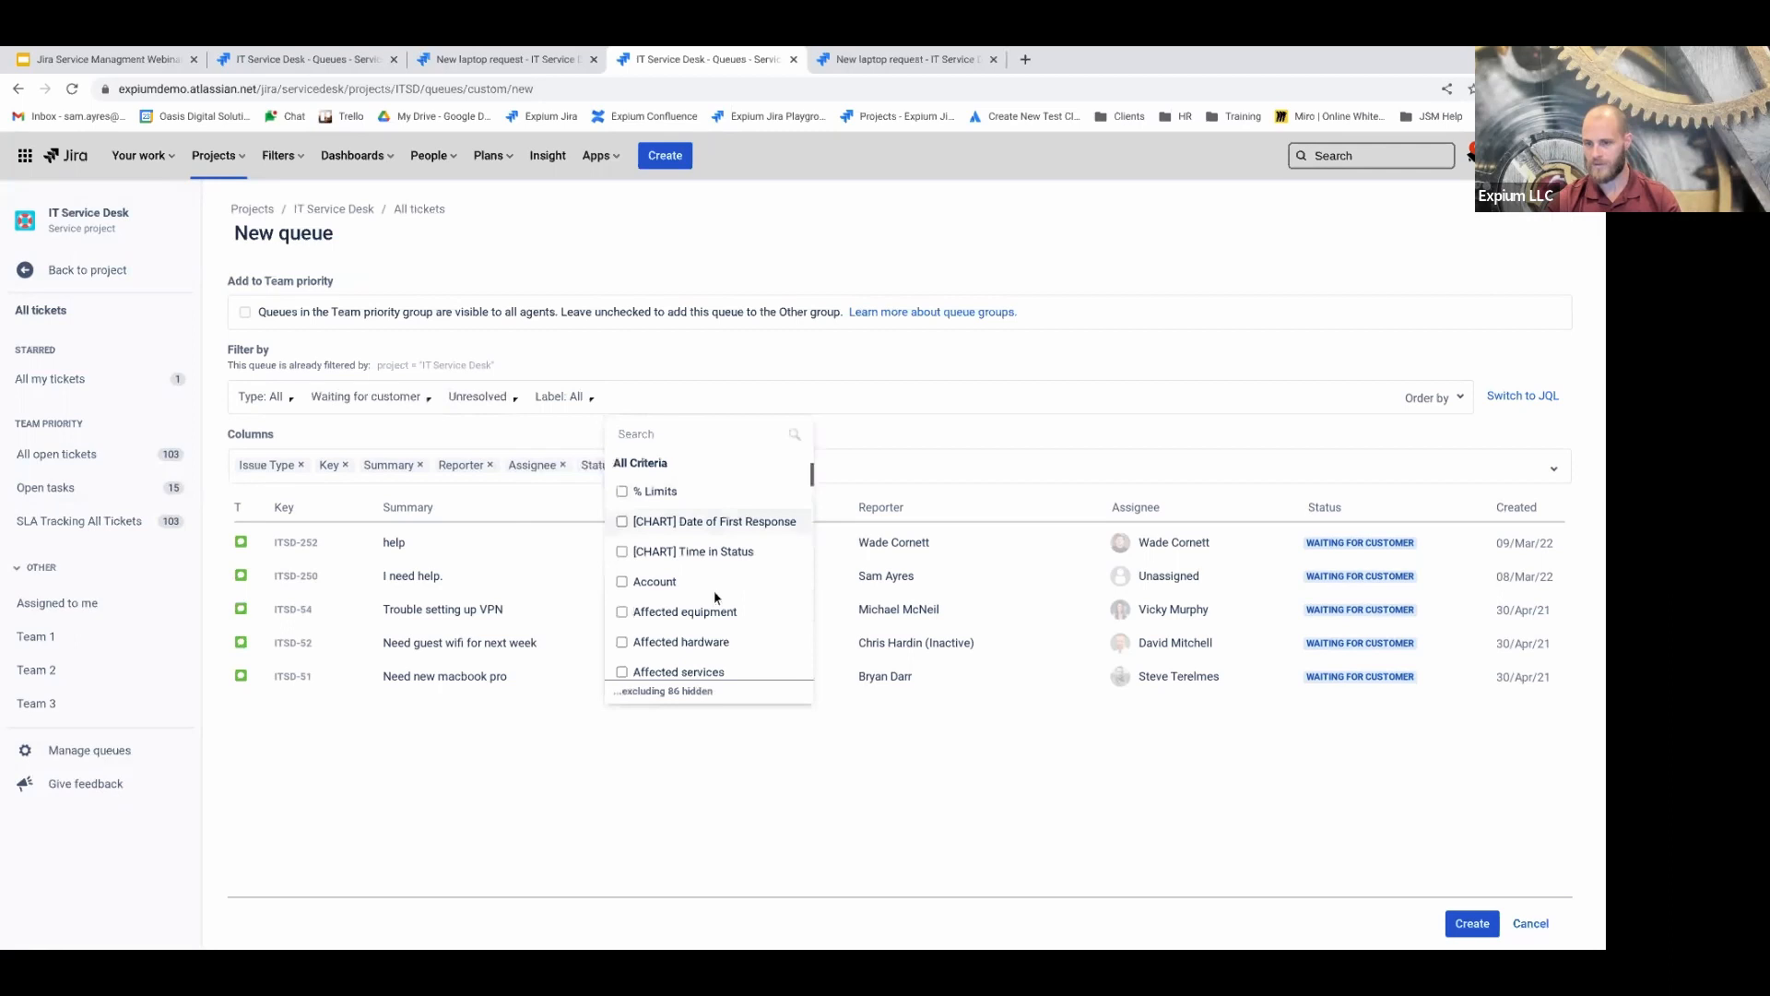
left_click(996, 412)
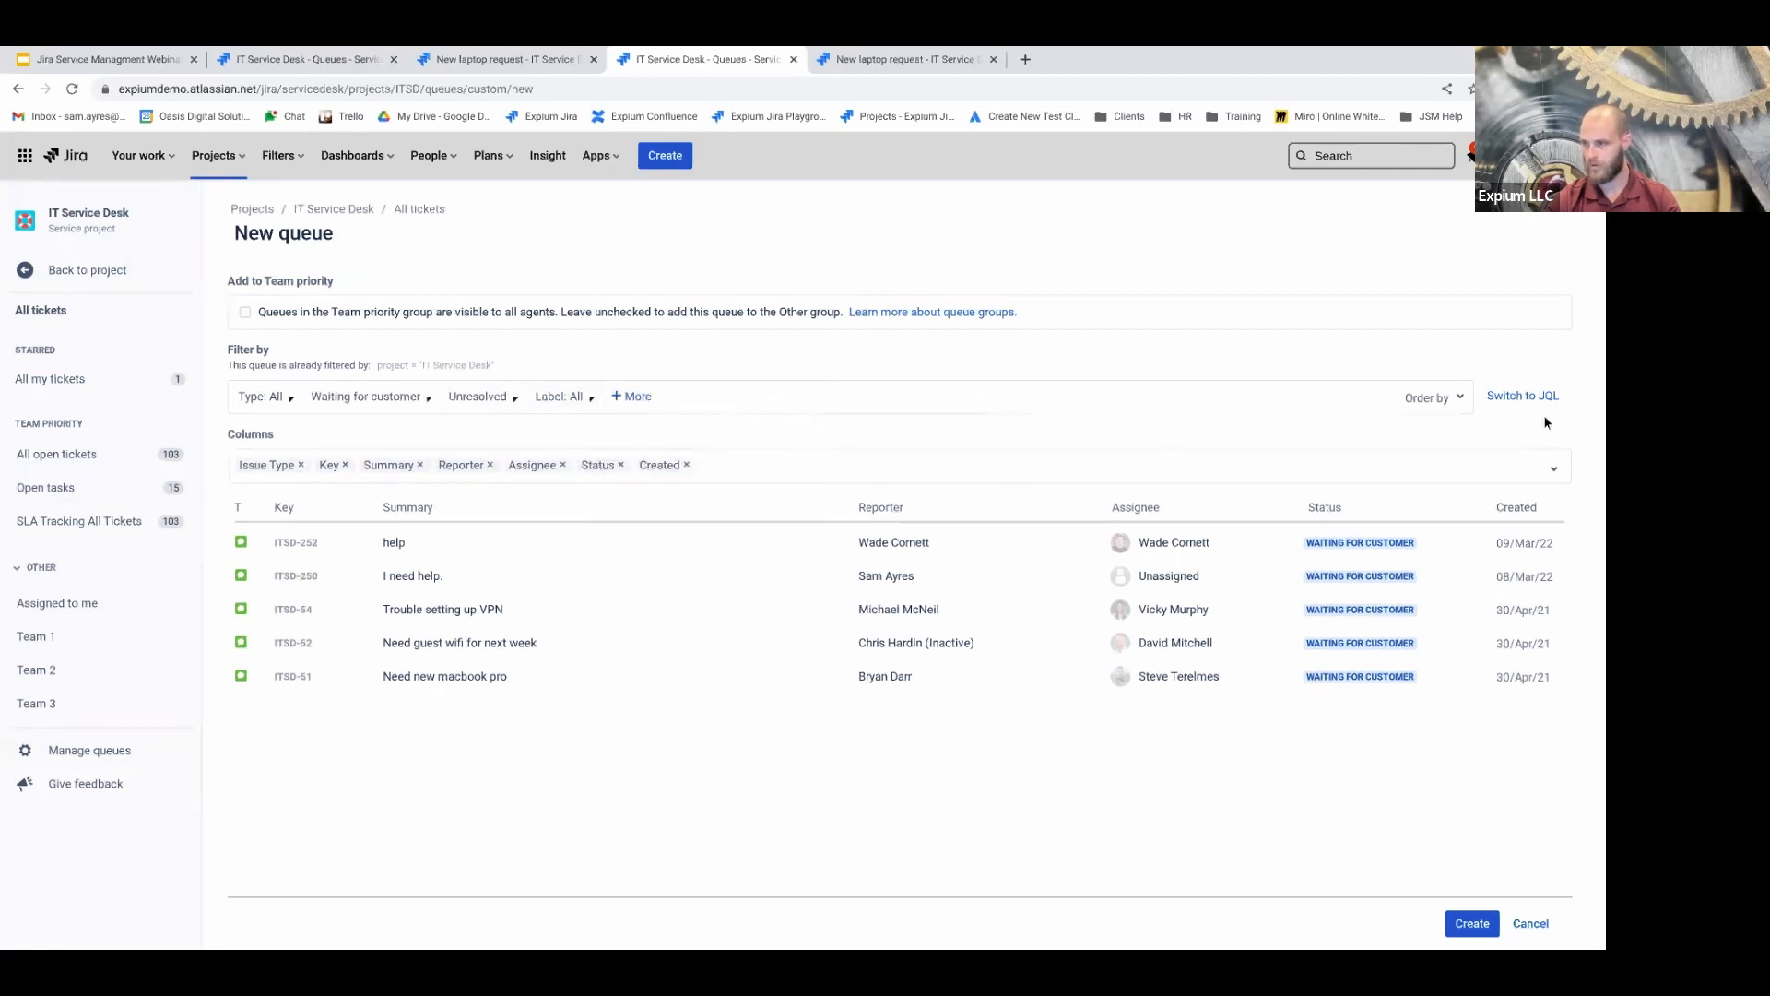
Switch the filter to JQL and add Affected equipment and Approvers columns to the queue
left_click(1522, 395)
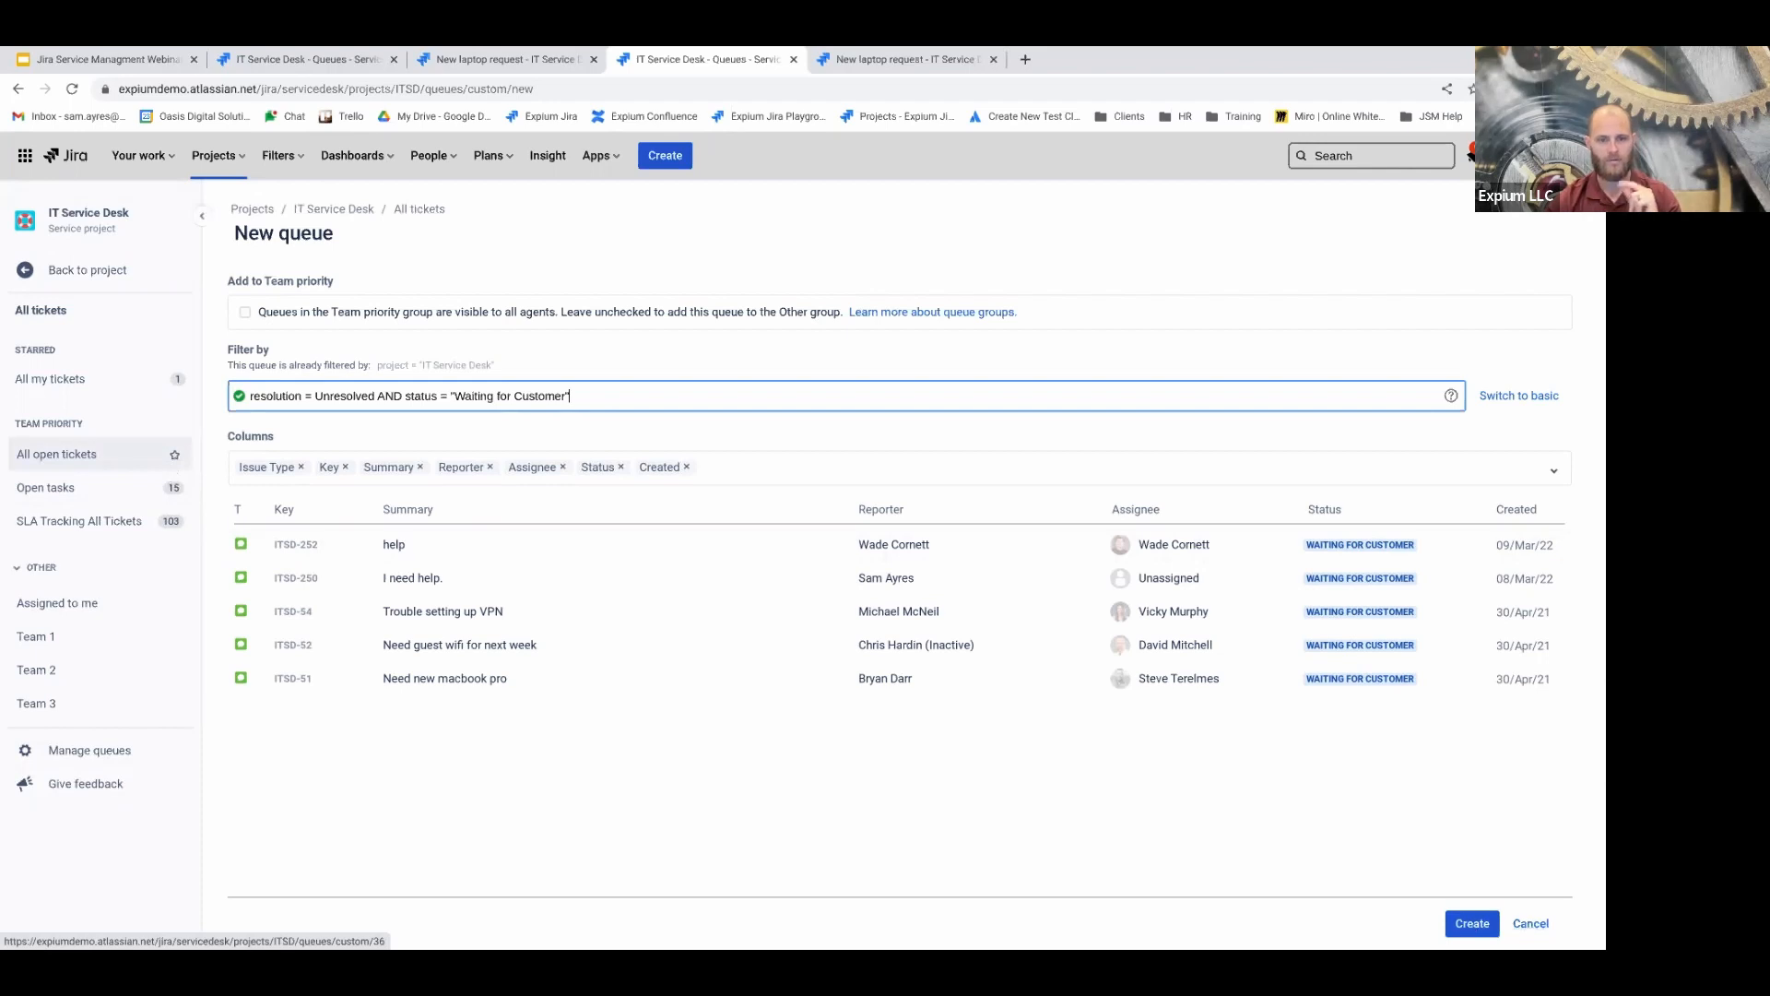
left_click(824, 471)
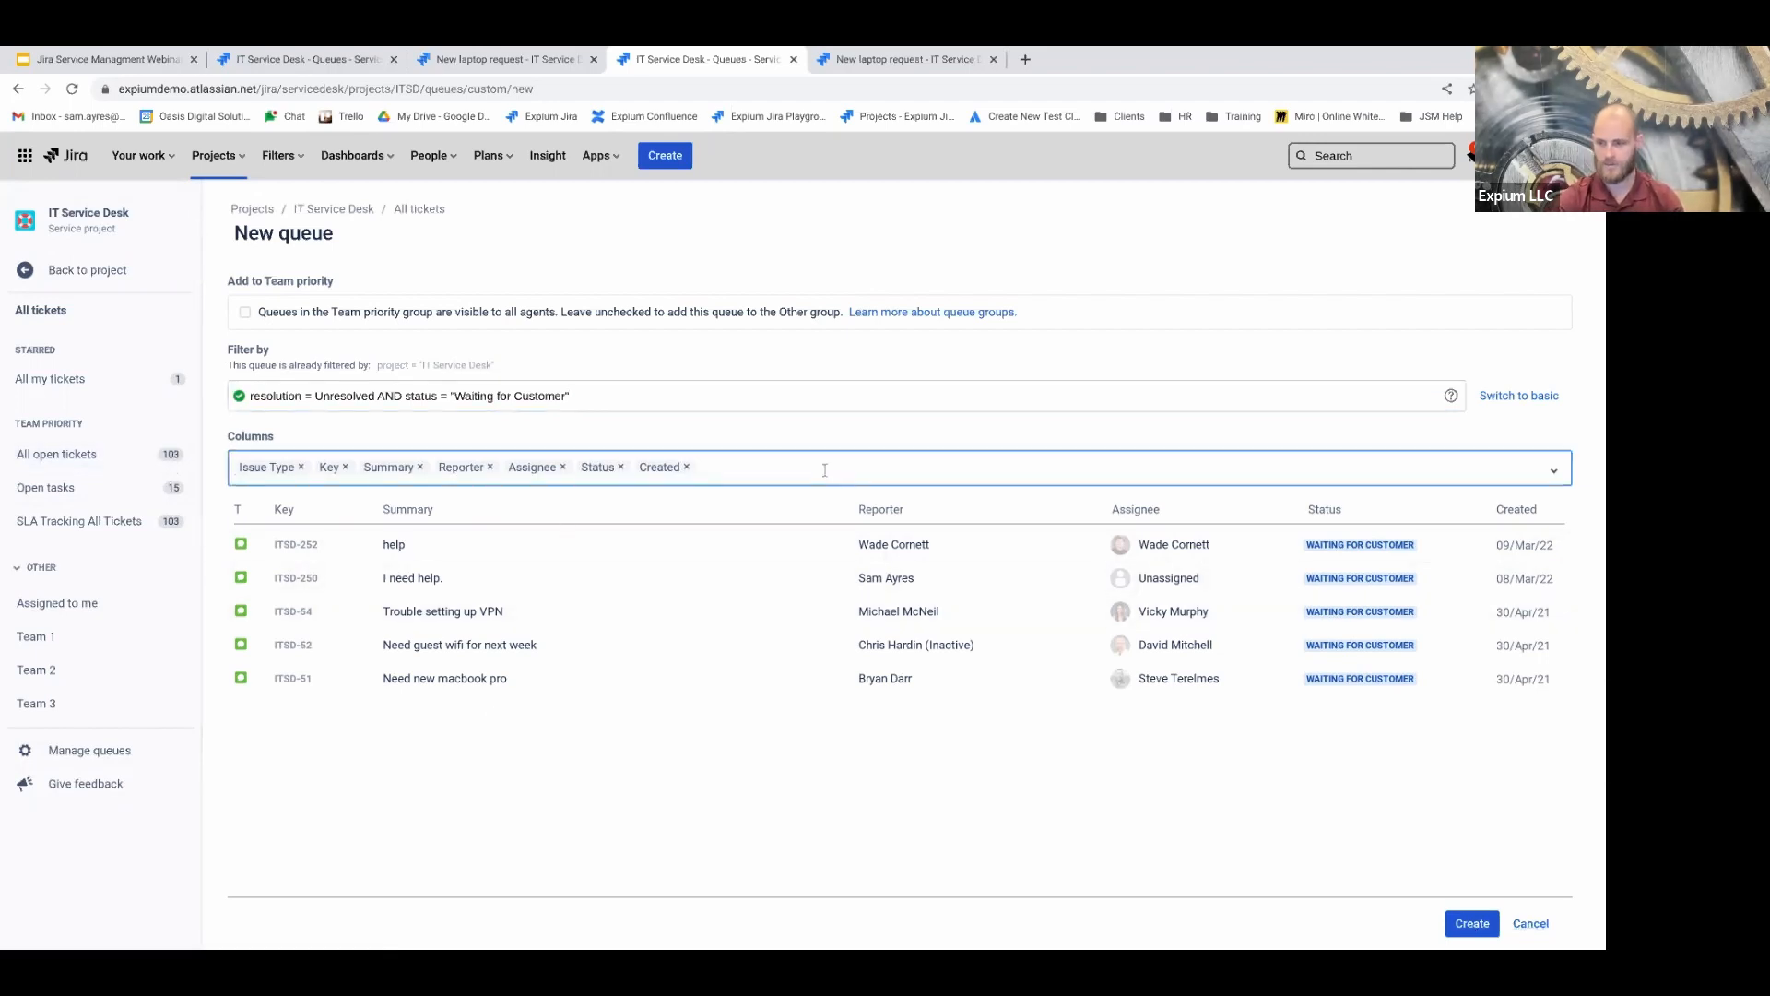
type("v")
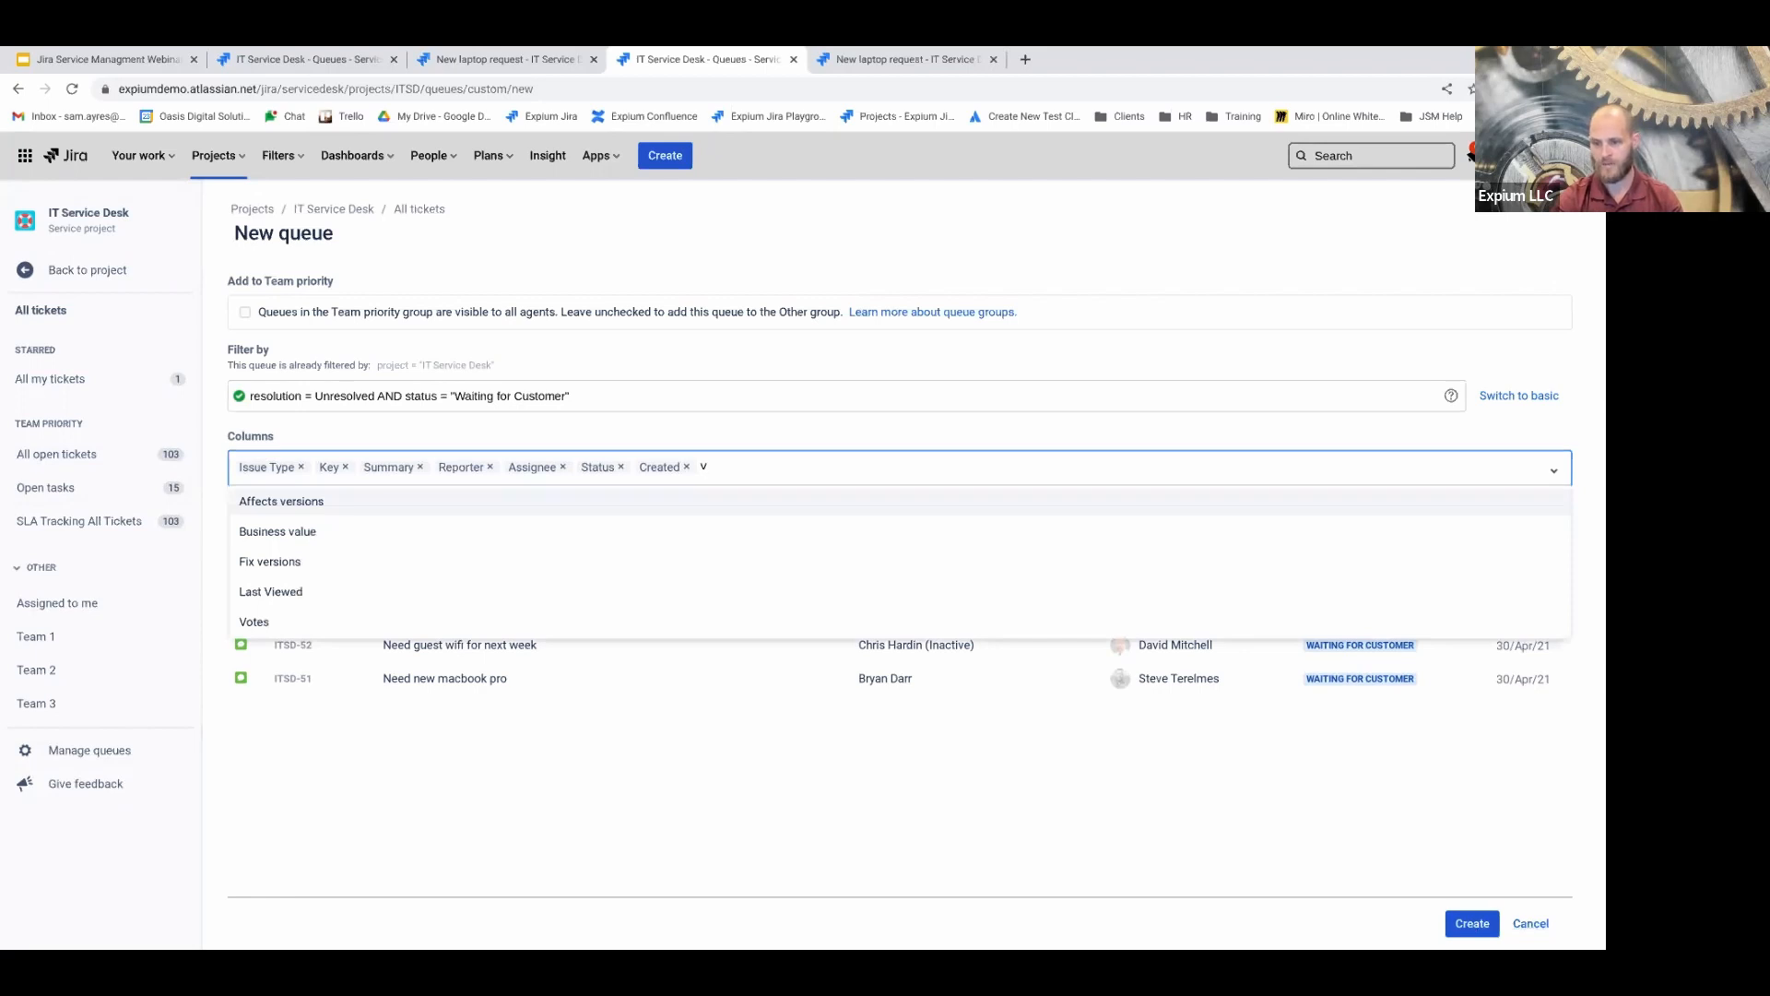
key("BackSpace")
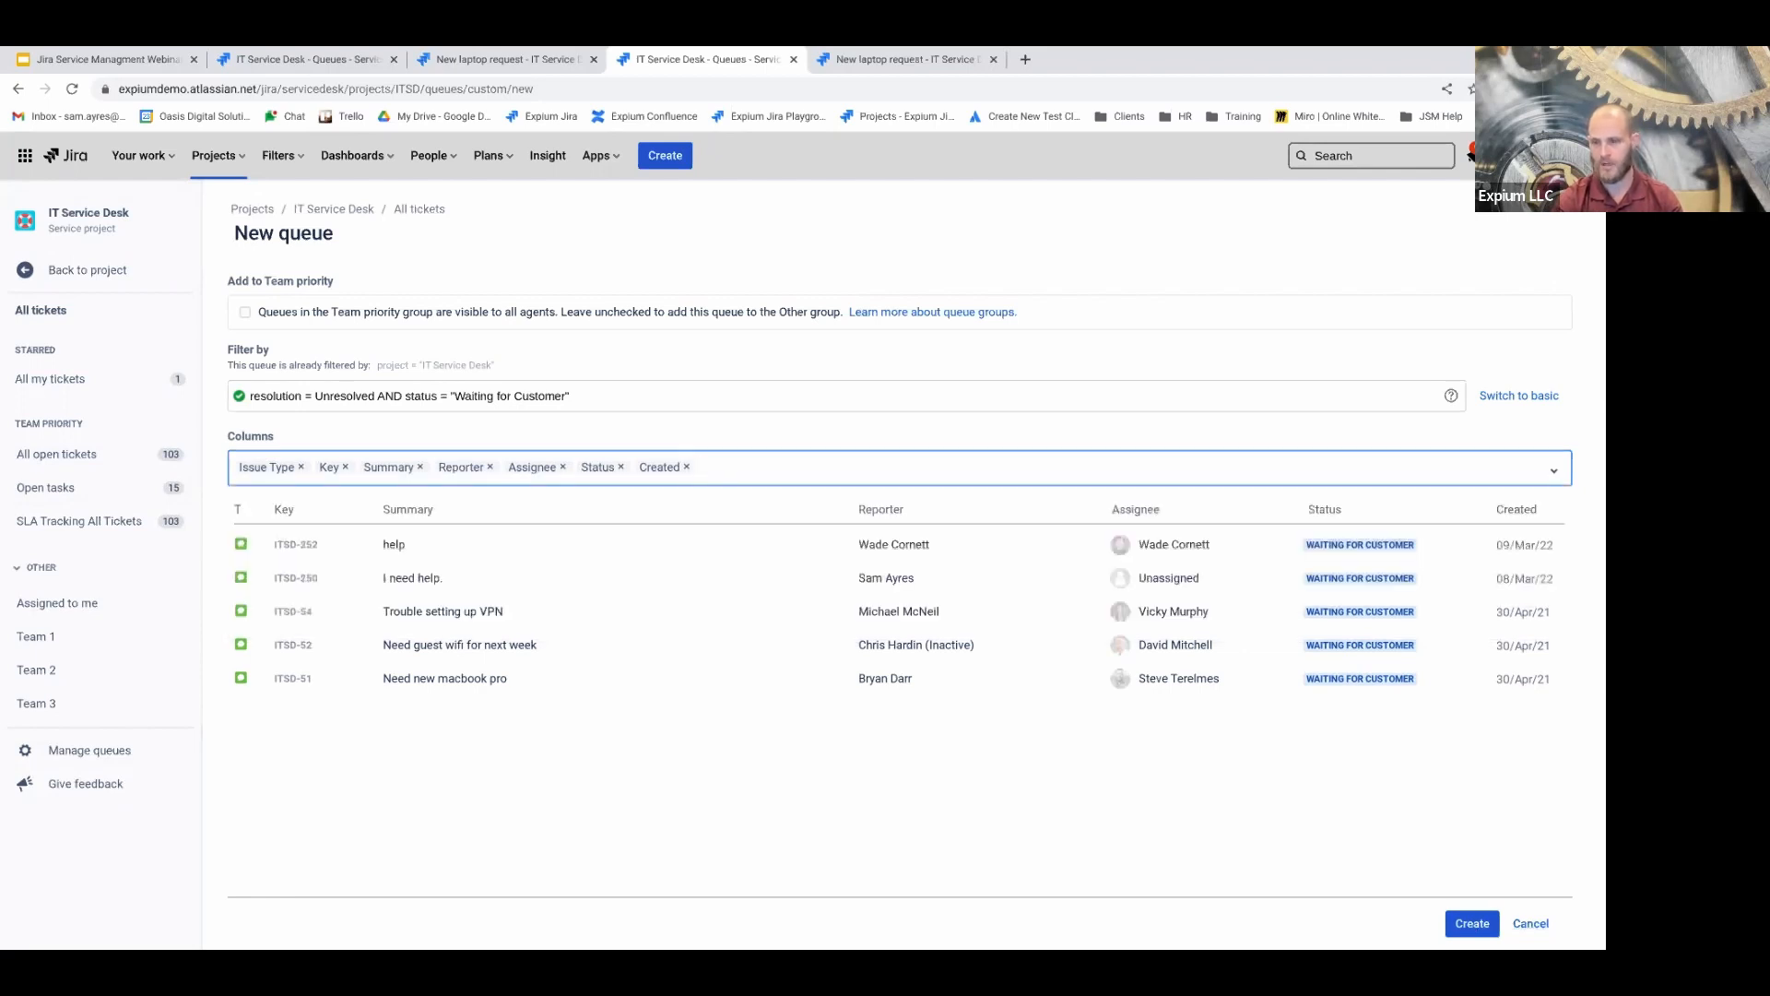
type("aff")
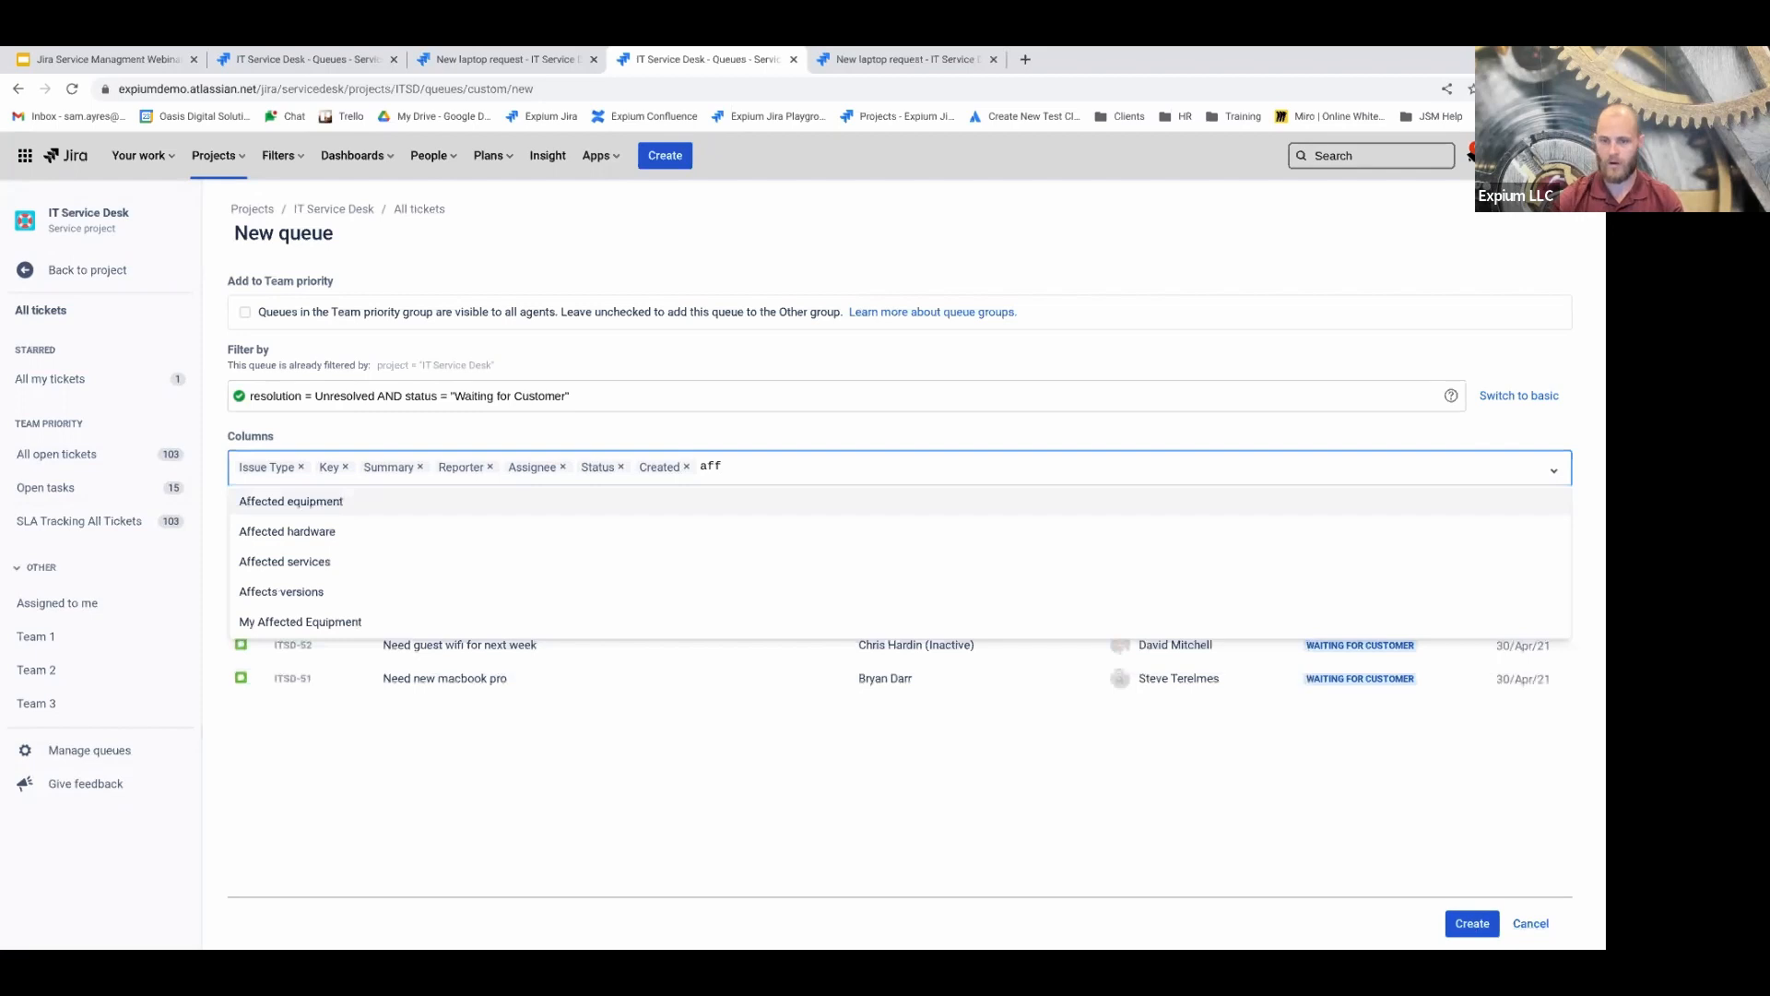
left_click(521, 502)
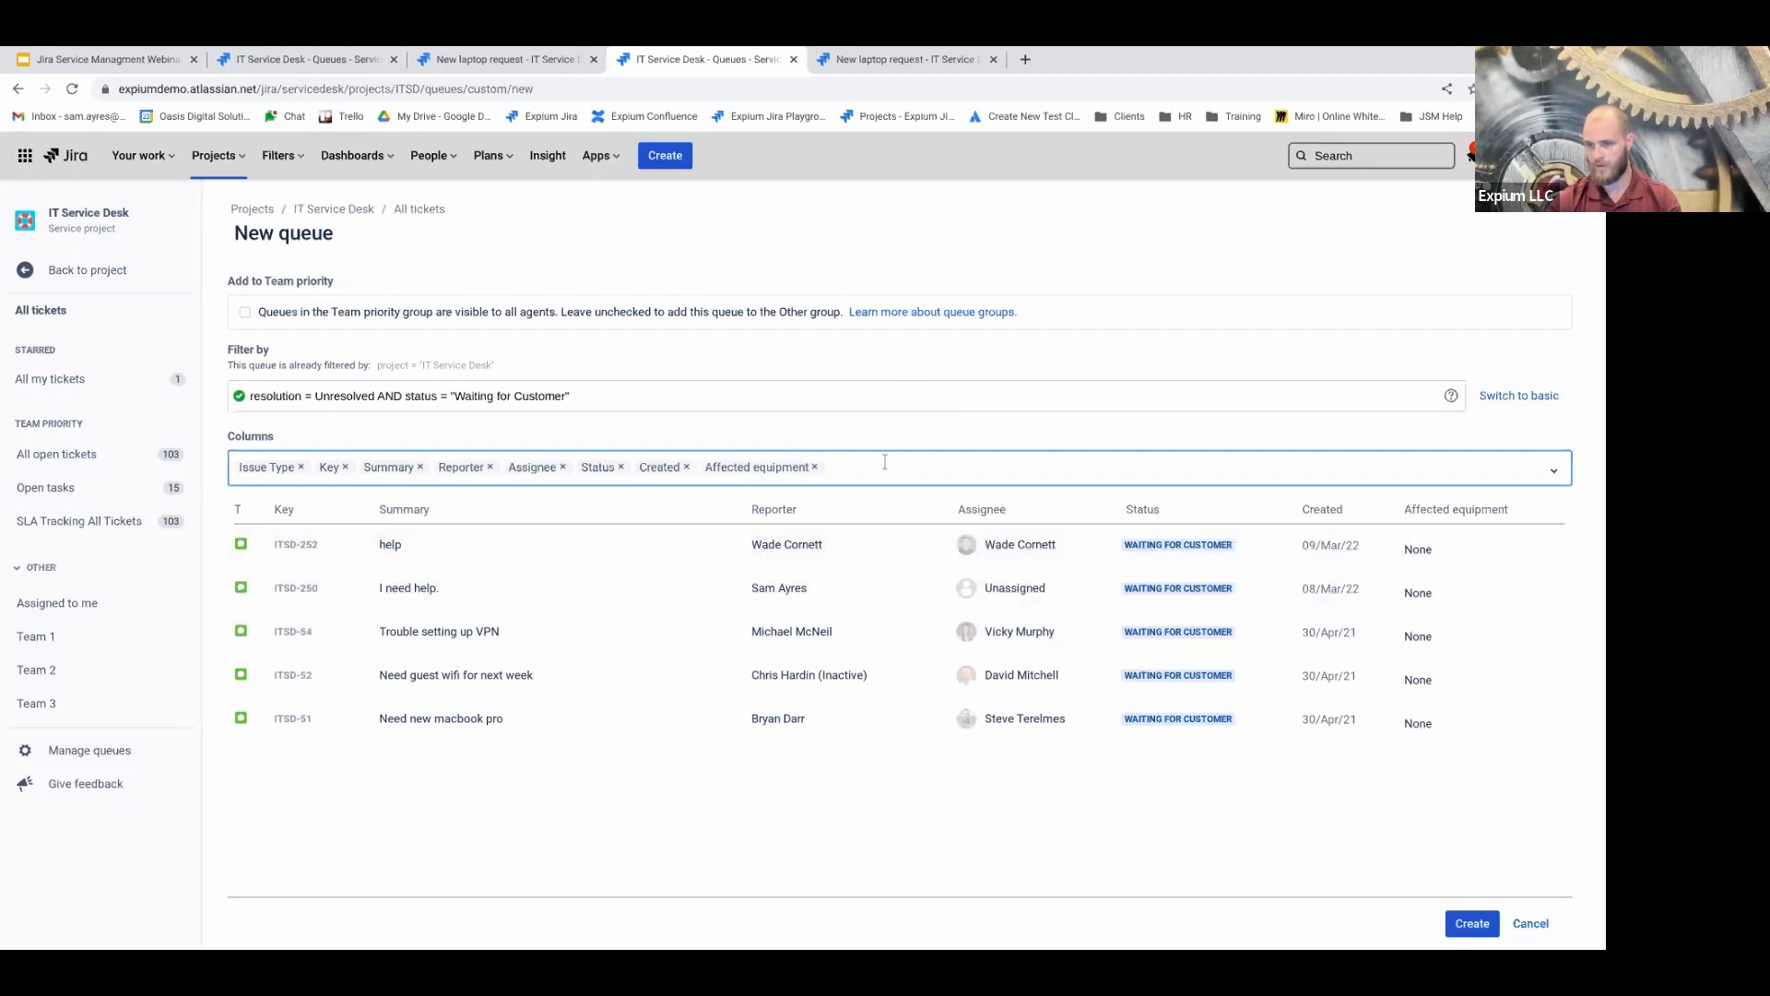
type("a")
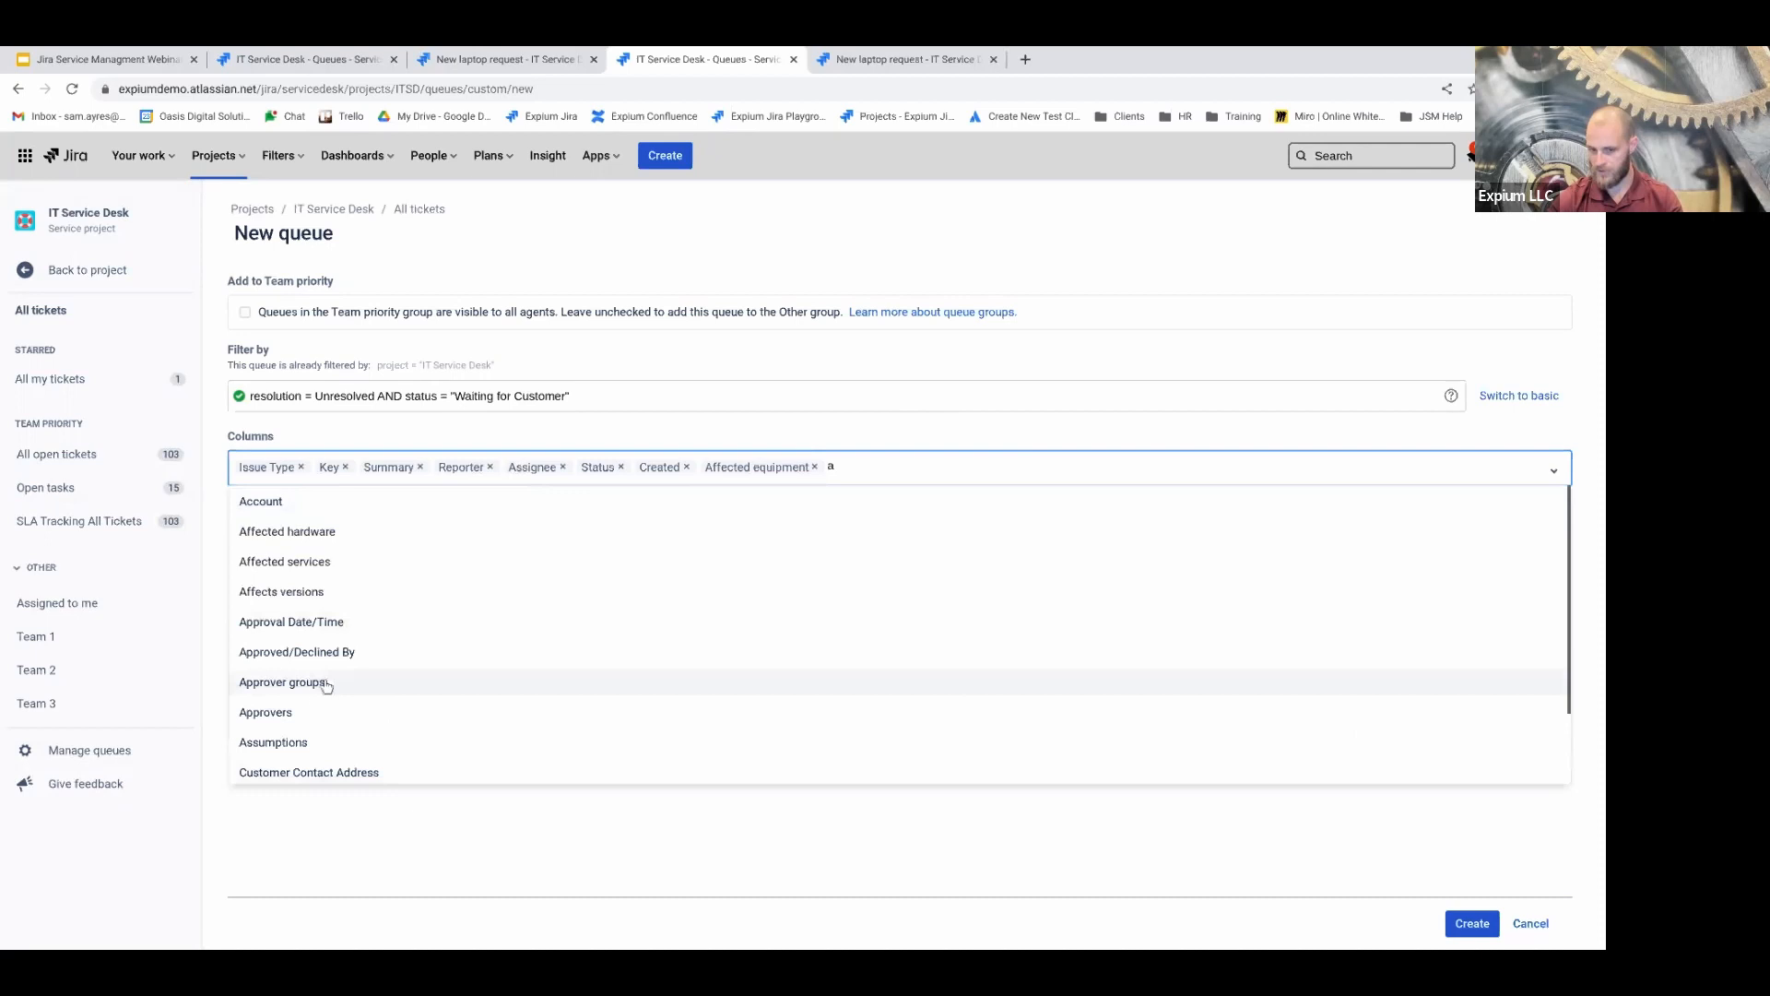
left_click(301, 713)
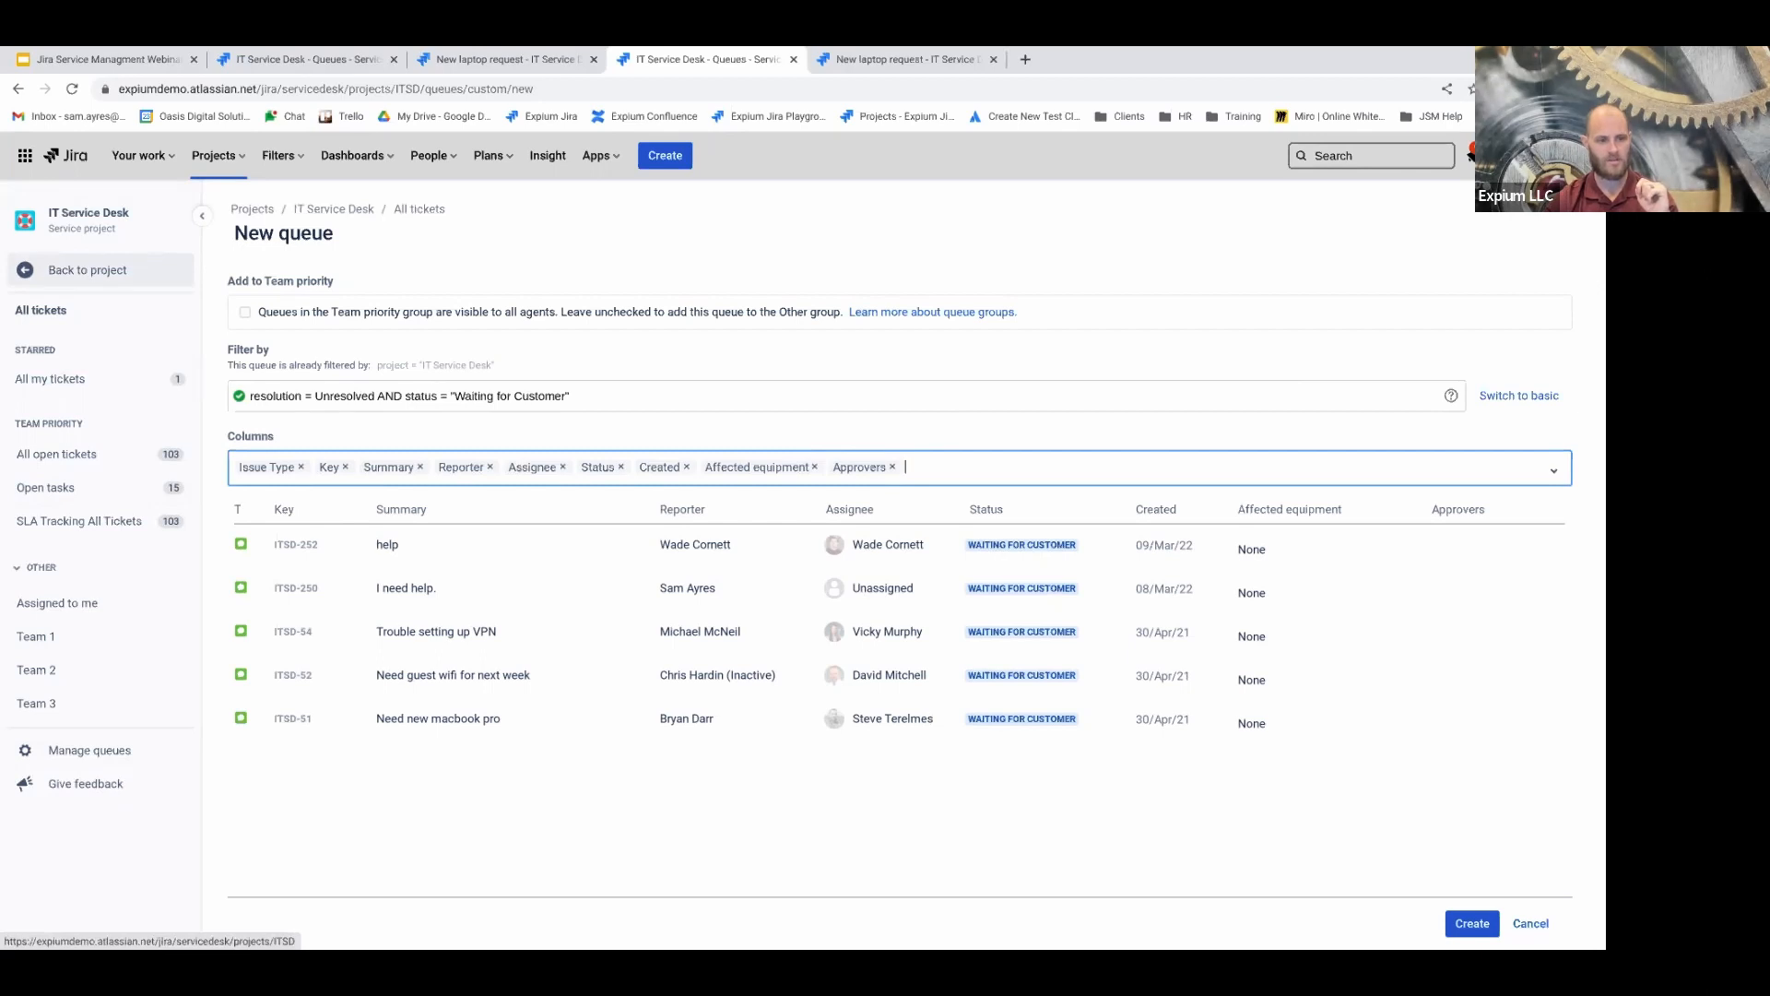
Go to Service requests > Open service requests and discard the unsaved queue
left_click(84, 272)
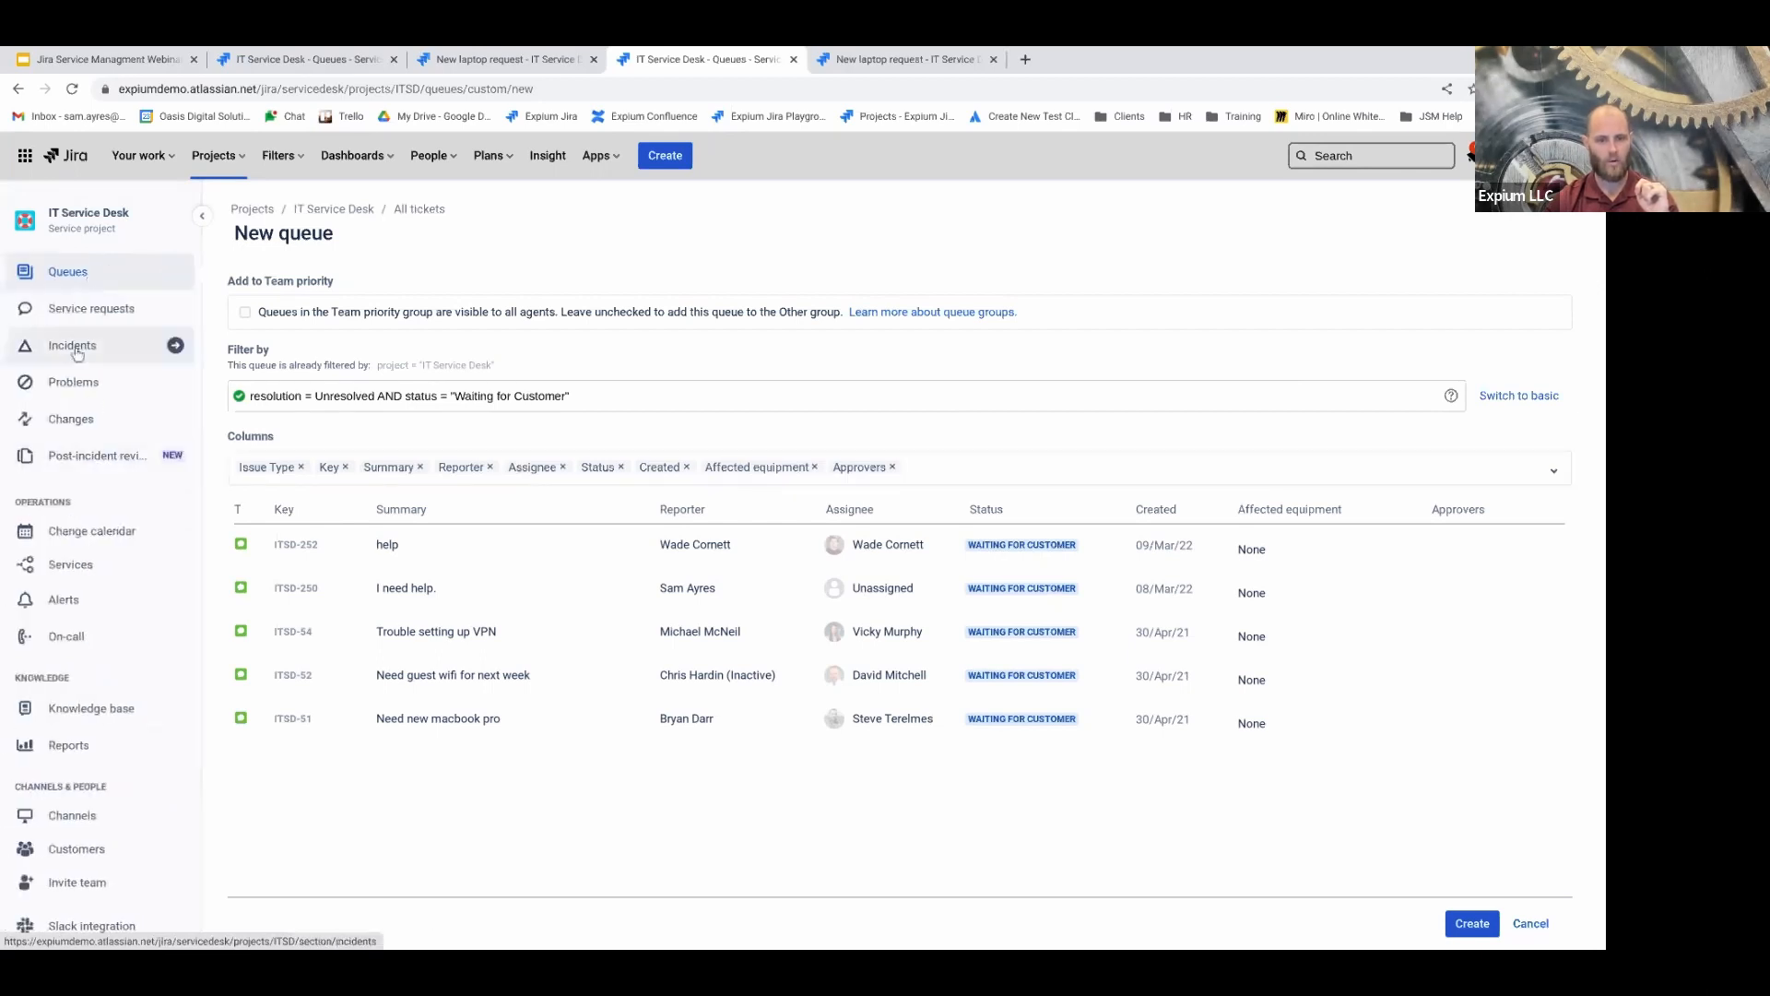
left_click(79, 310)
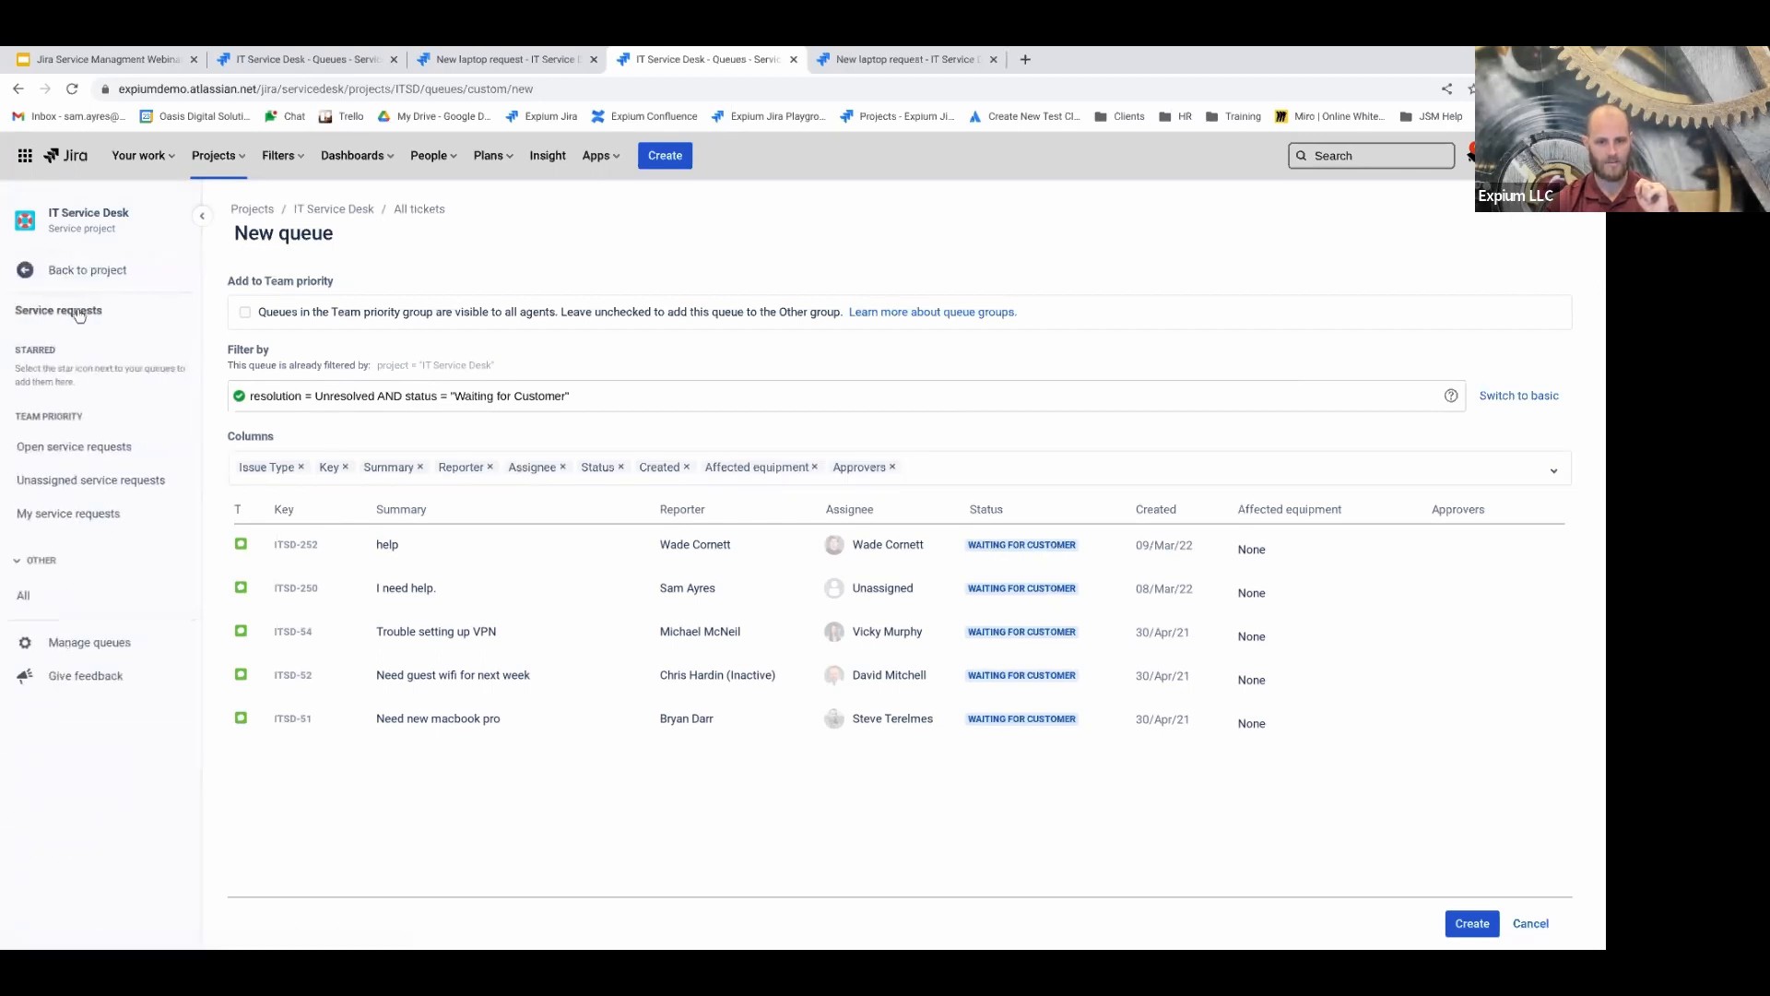
left_click(83, 448)
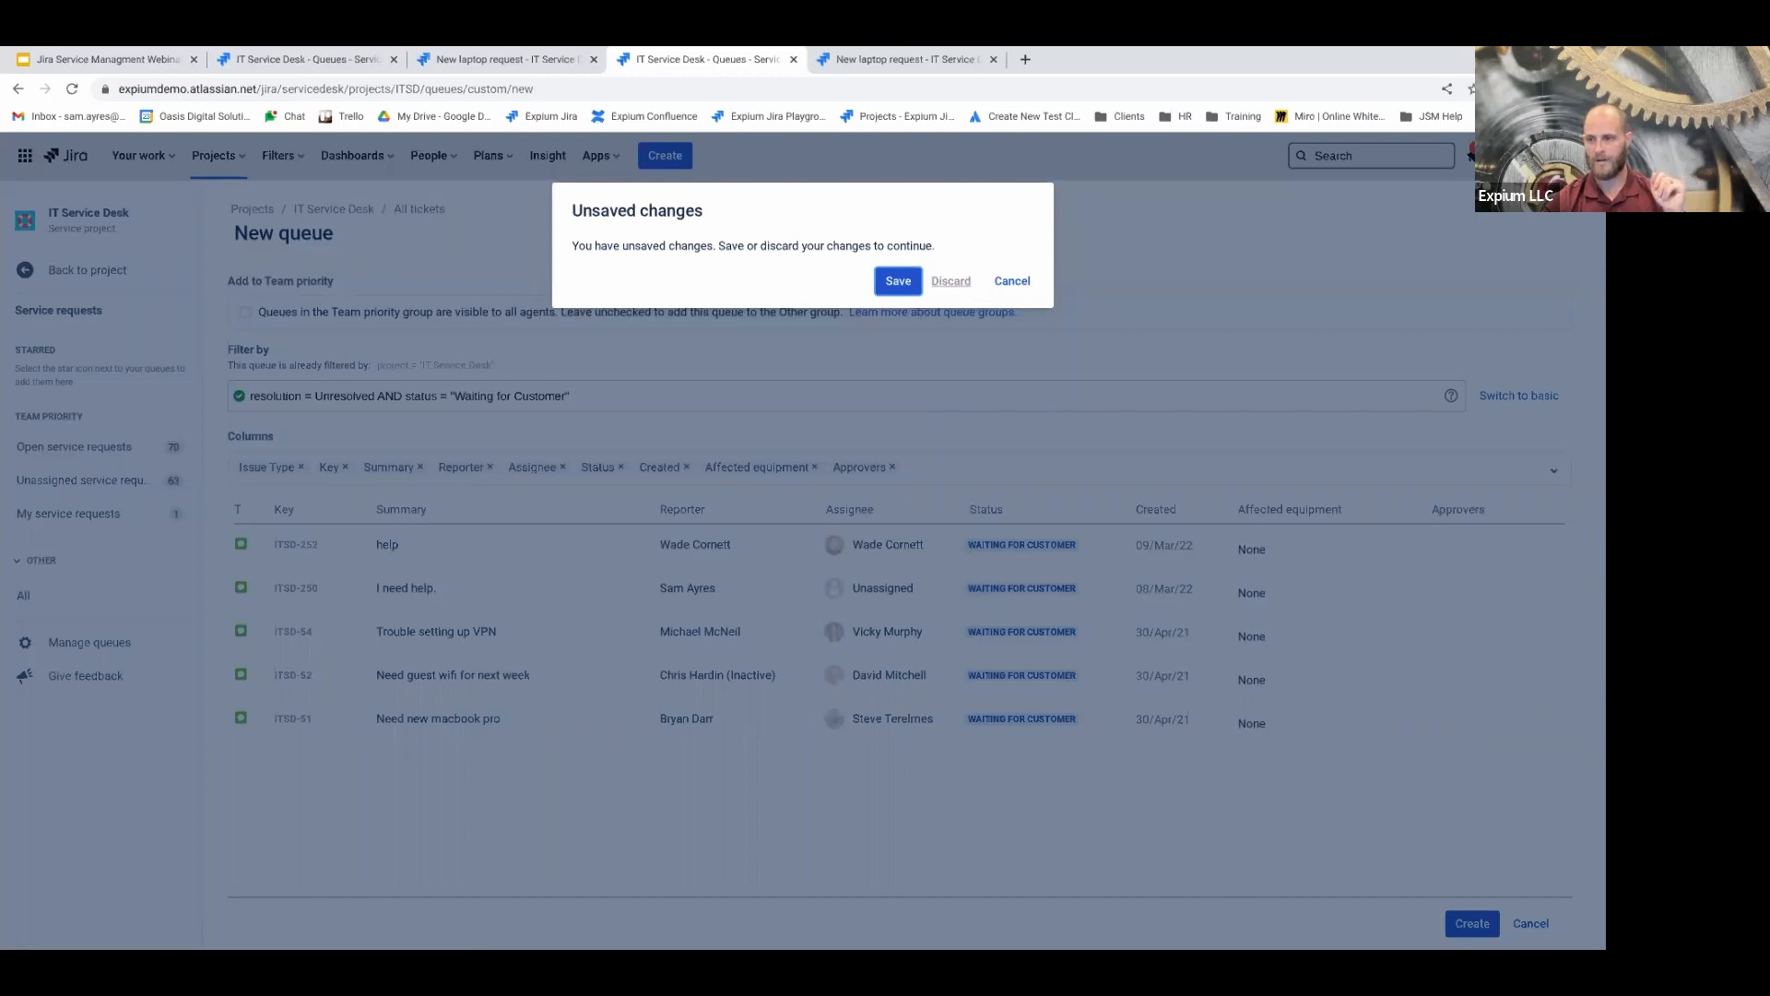
left_click(951, 281)
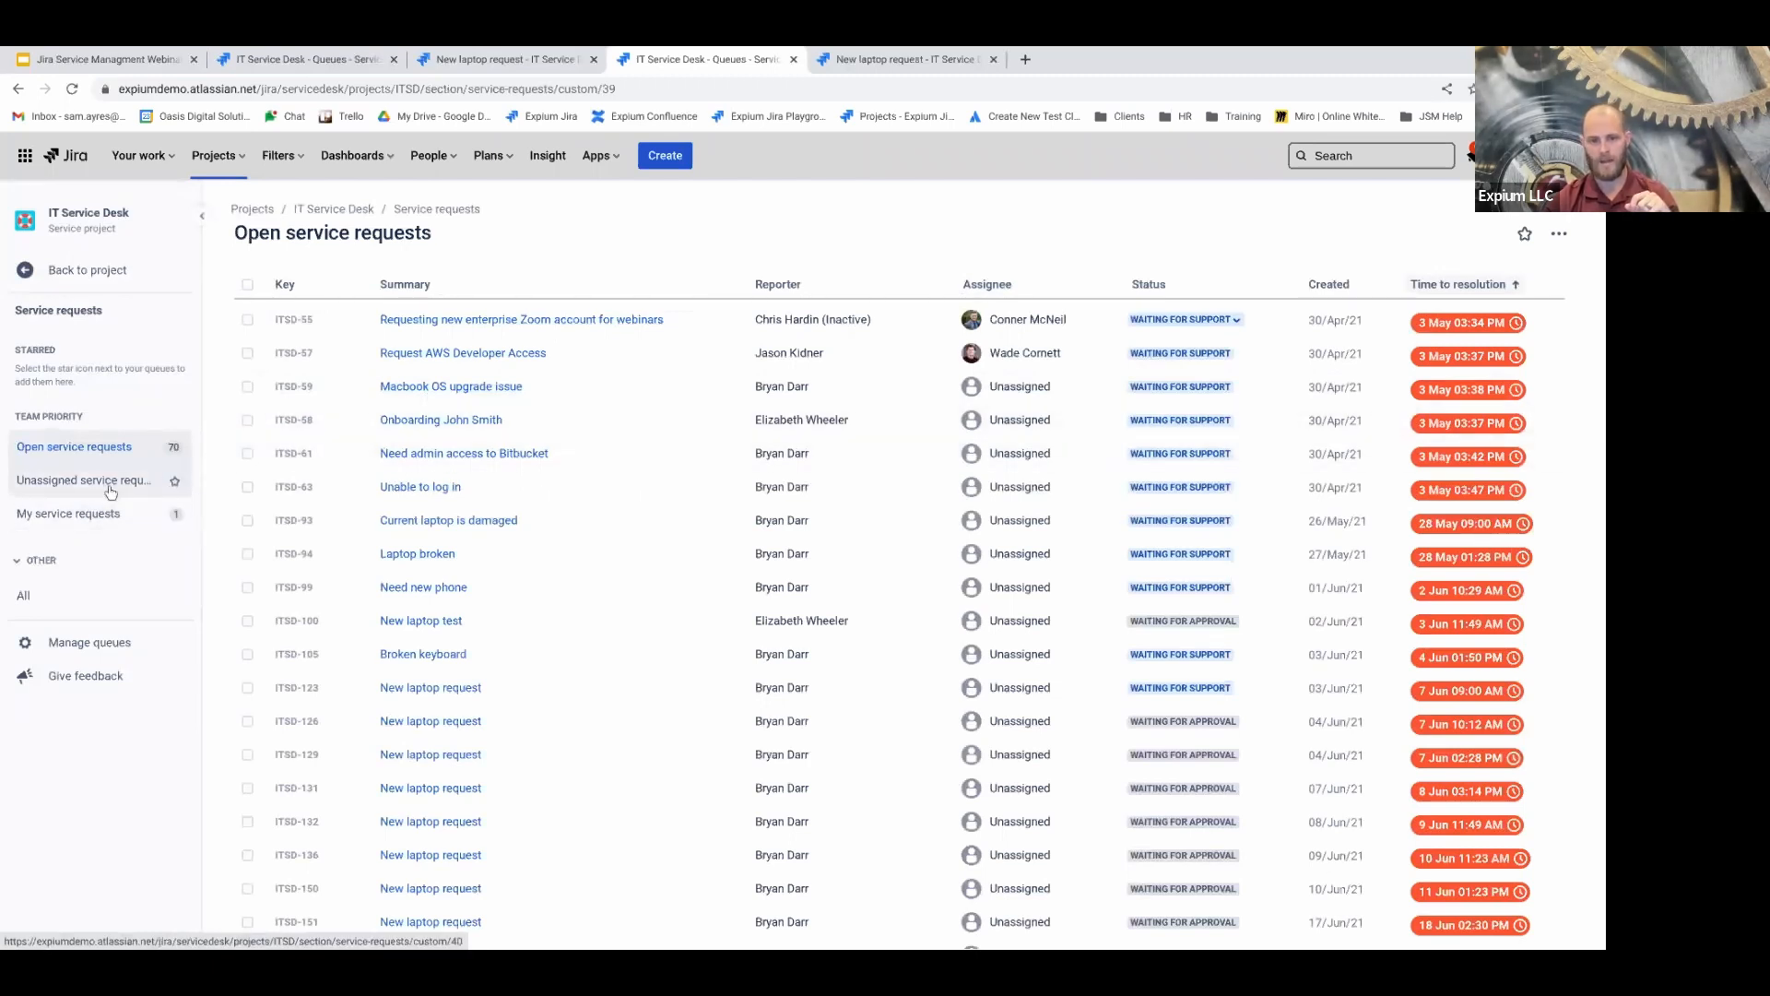
View Unassigned service requests, widen the sidebar, then open My service requests
left_click(103, 490)
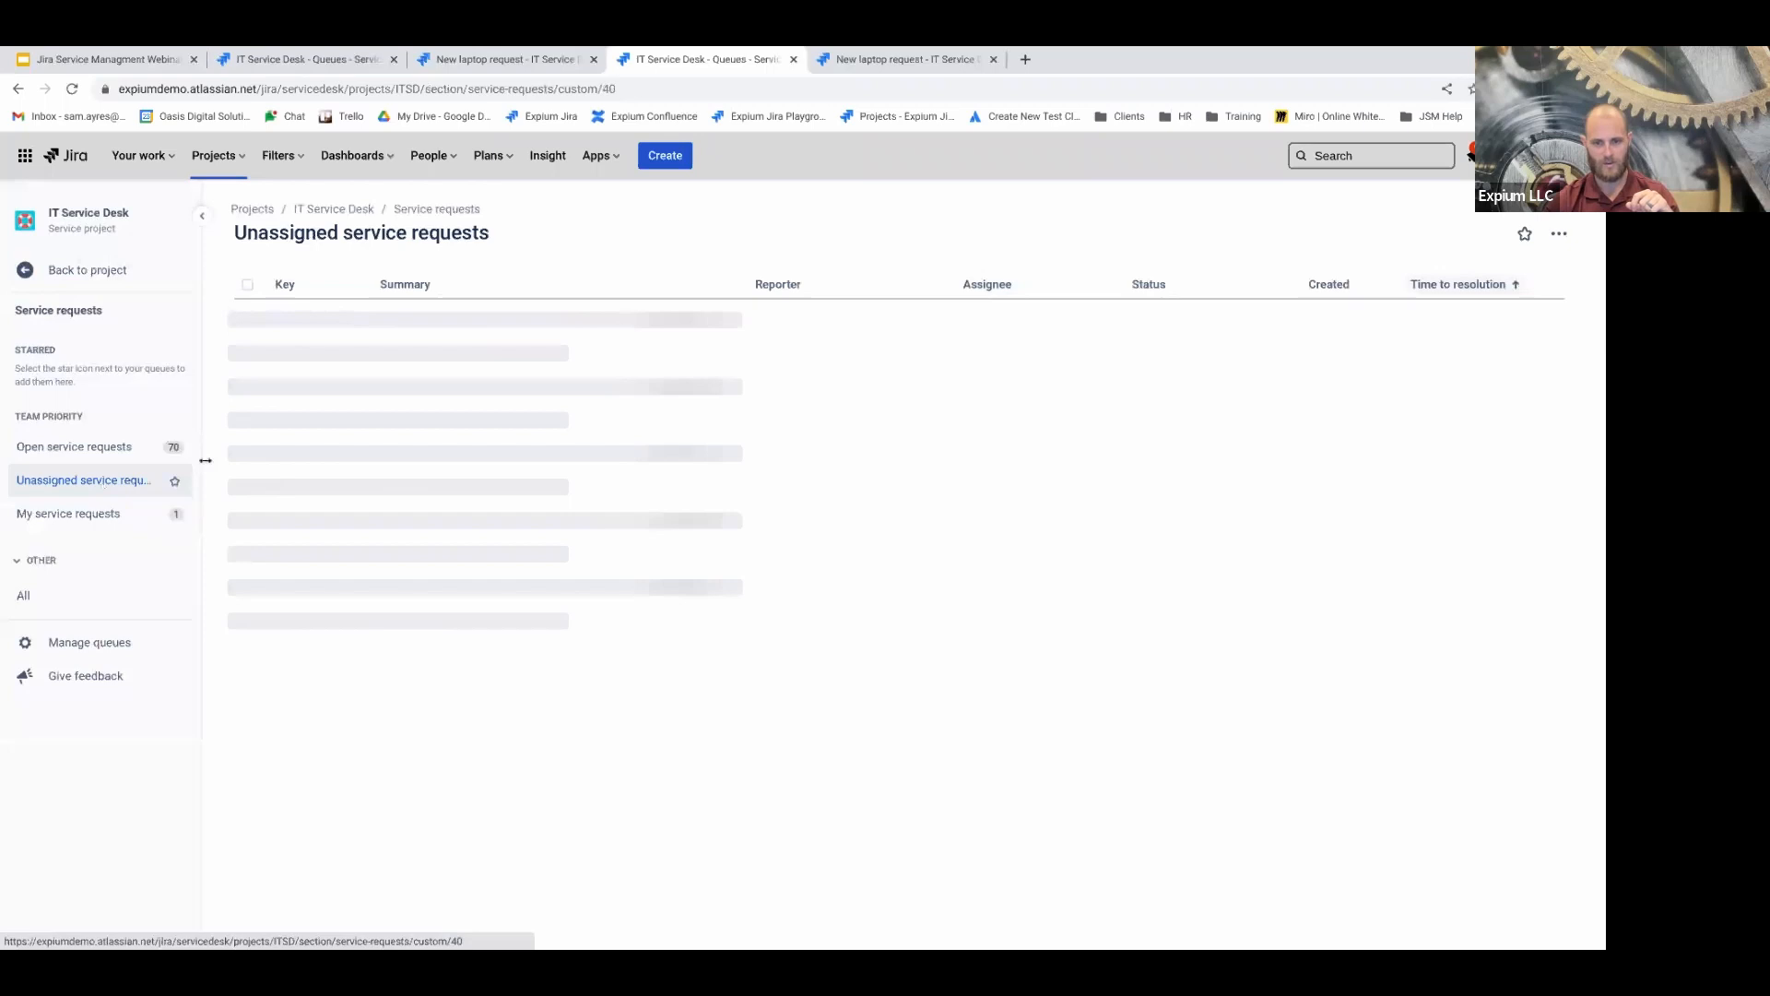
left_click_drag(211, 456, 295, 472)
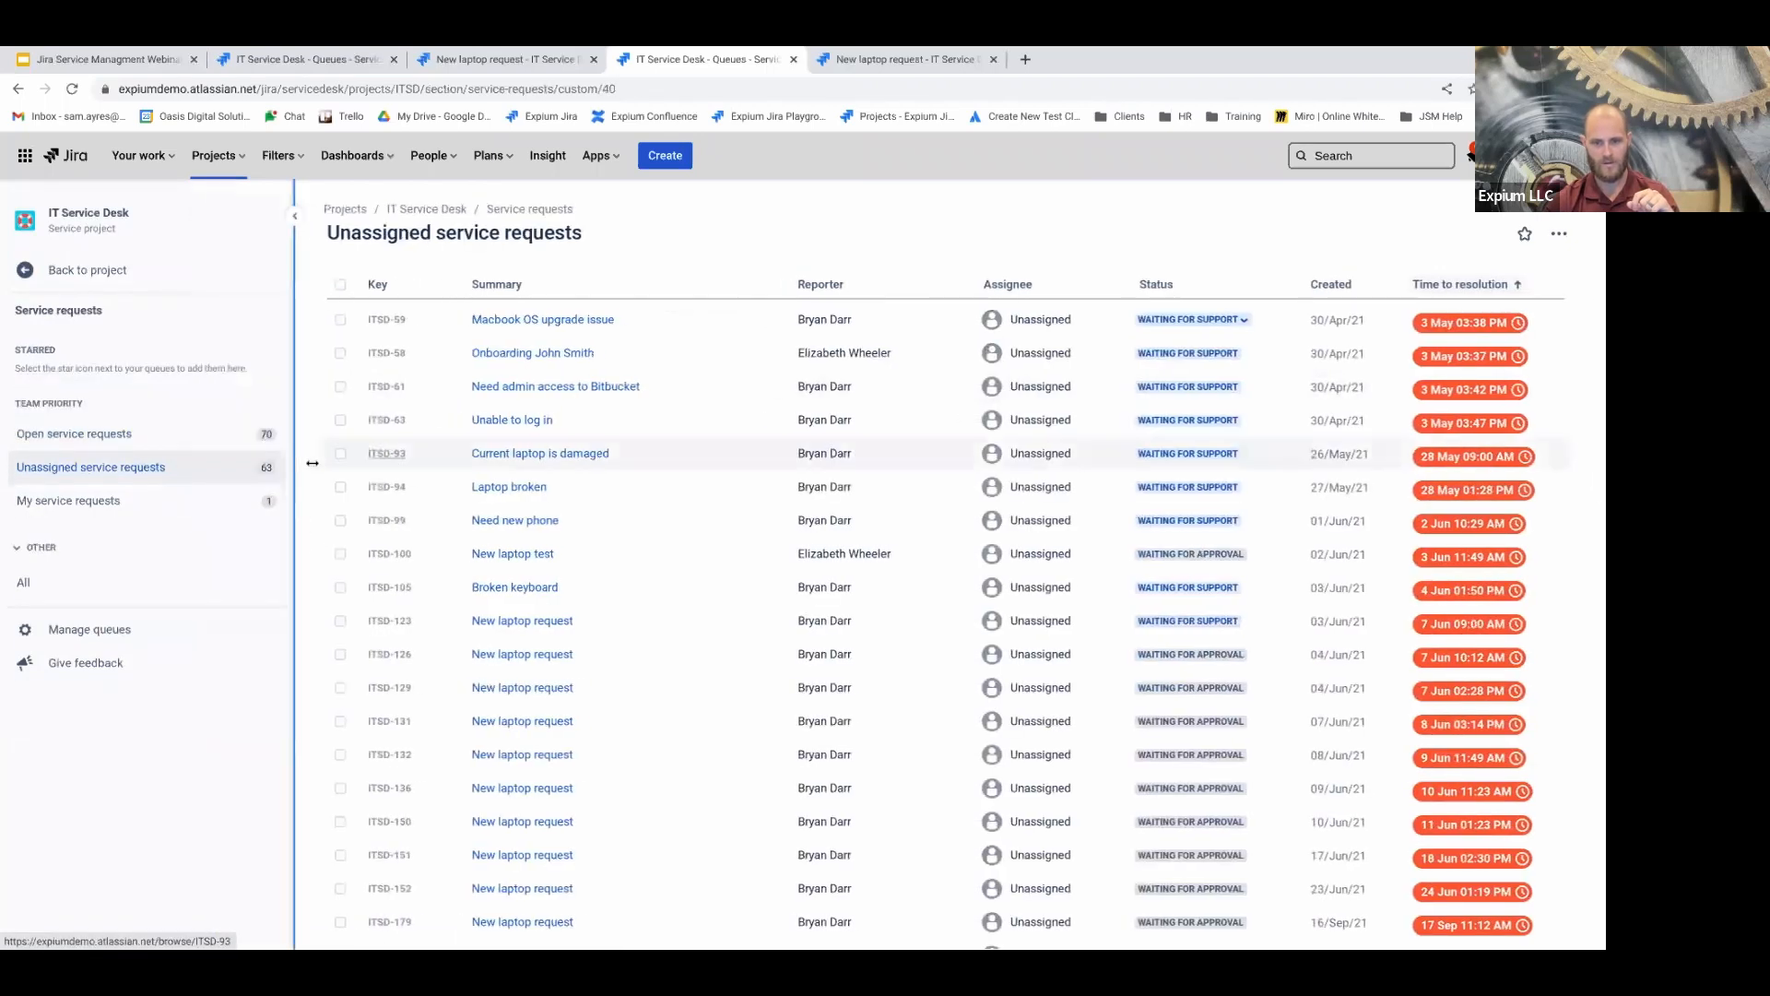
left_click(78, 501)
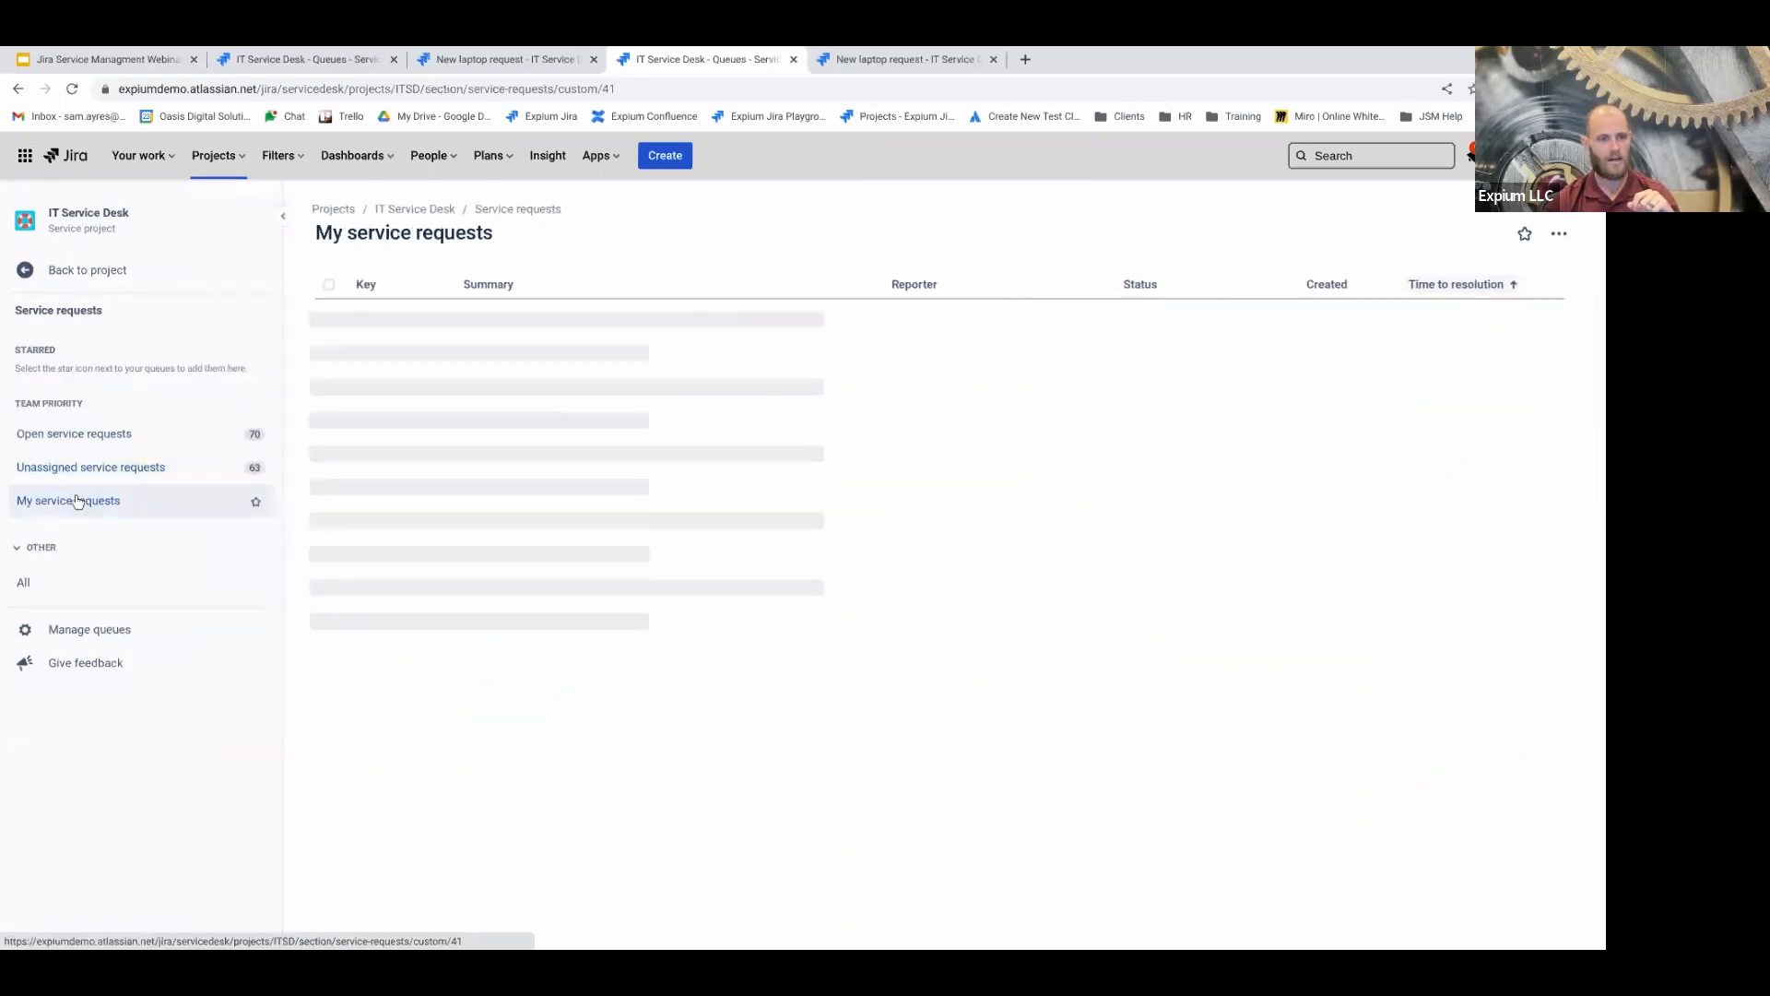
Browse the Incidents, Problems and Changes queue lists via Back to project
left_click(78, 279)
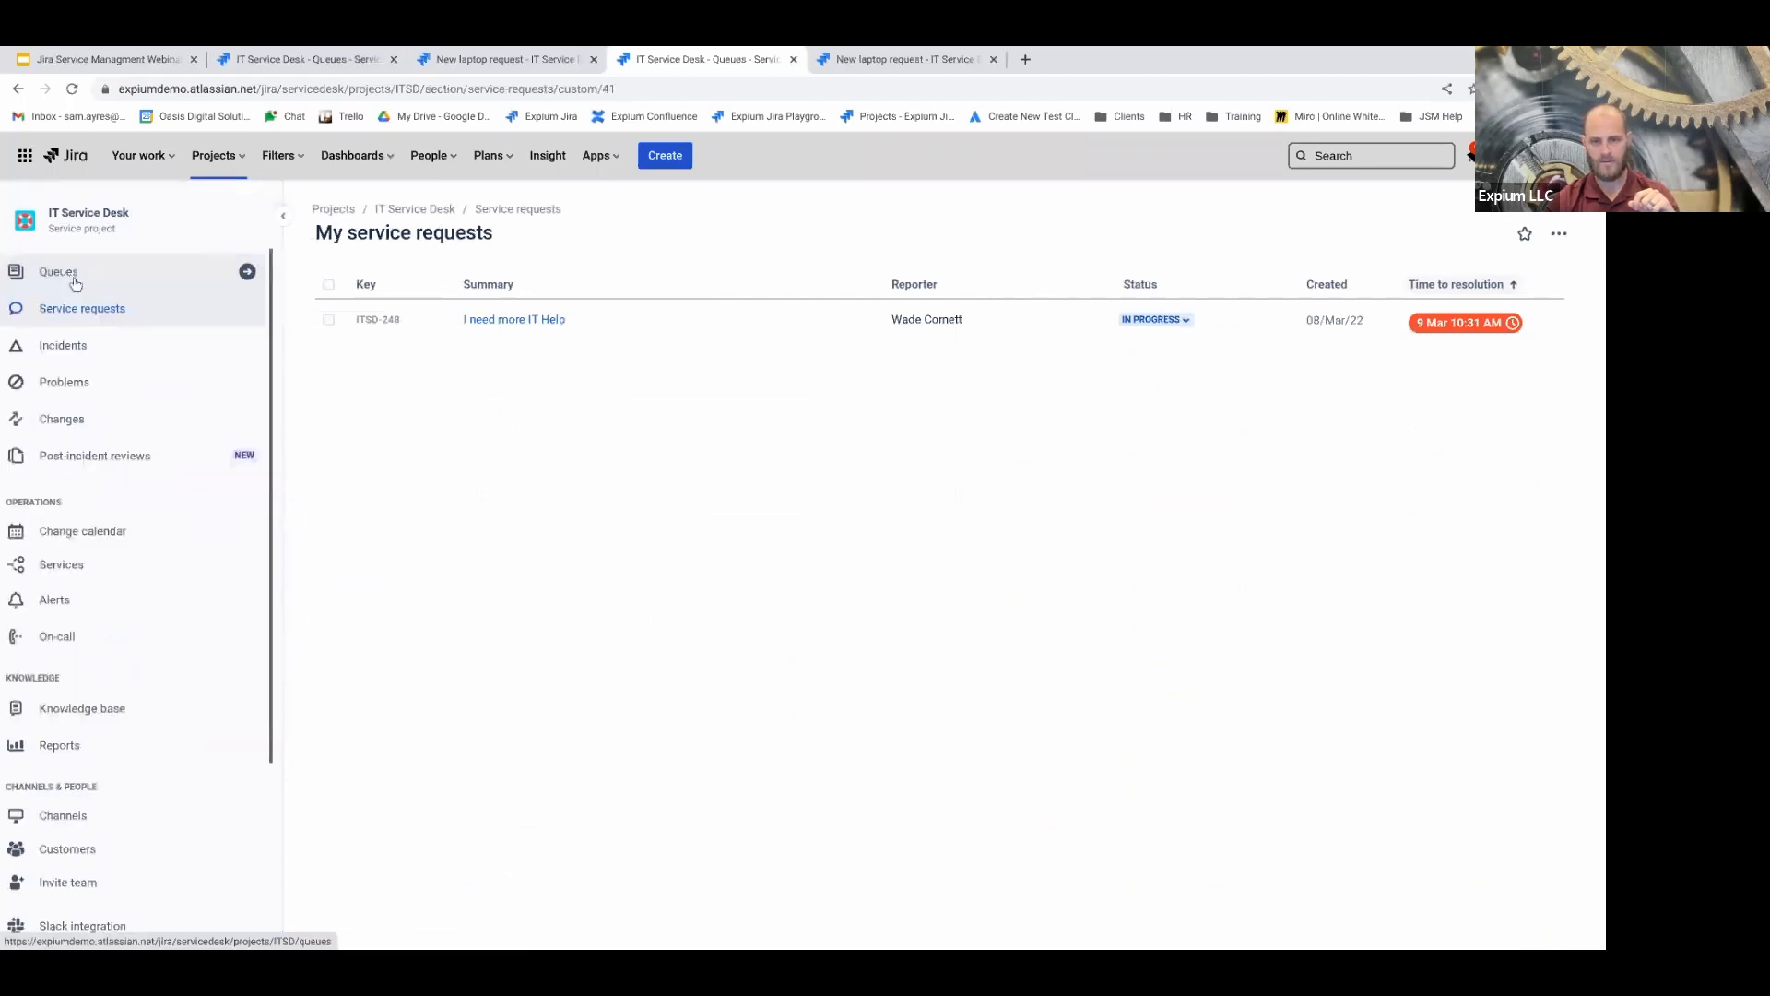
left_click(78, 345)
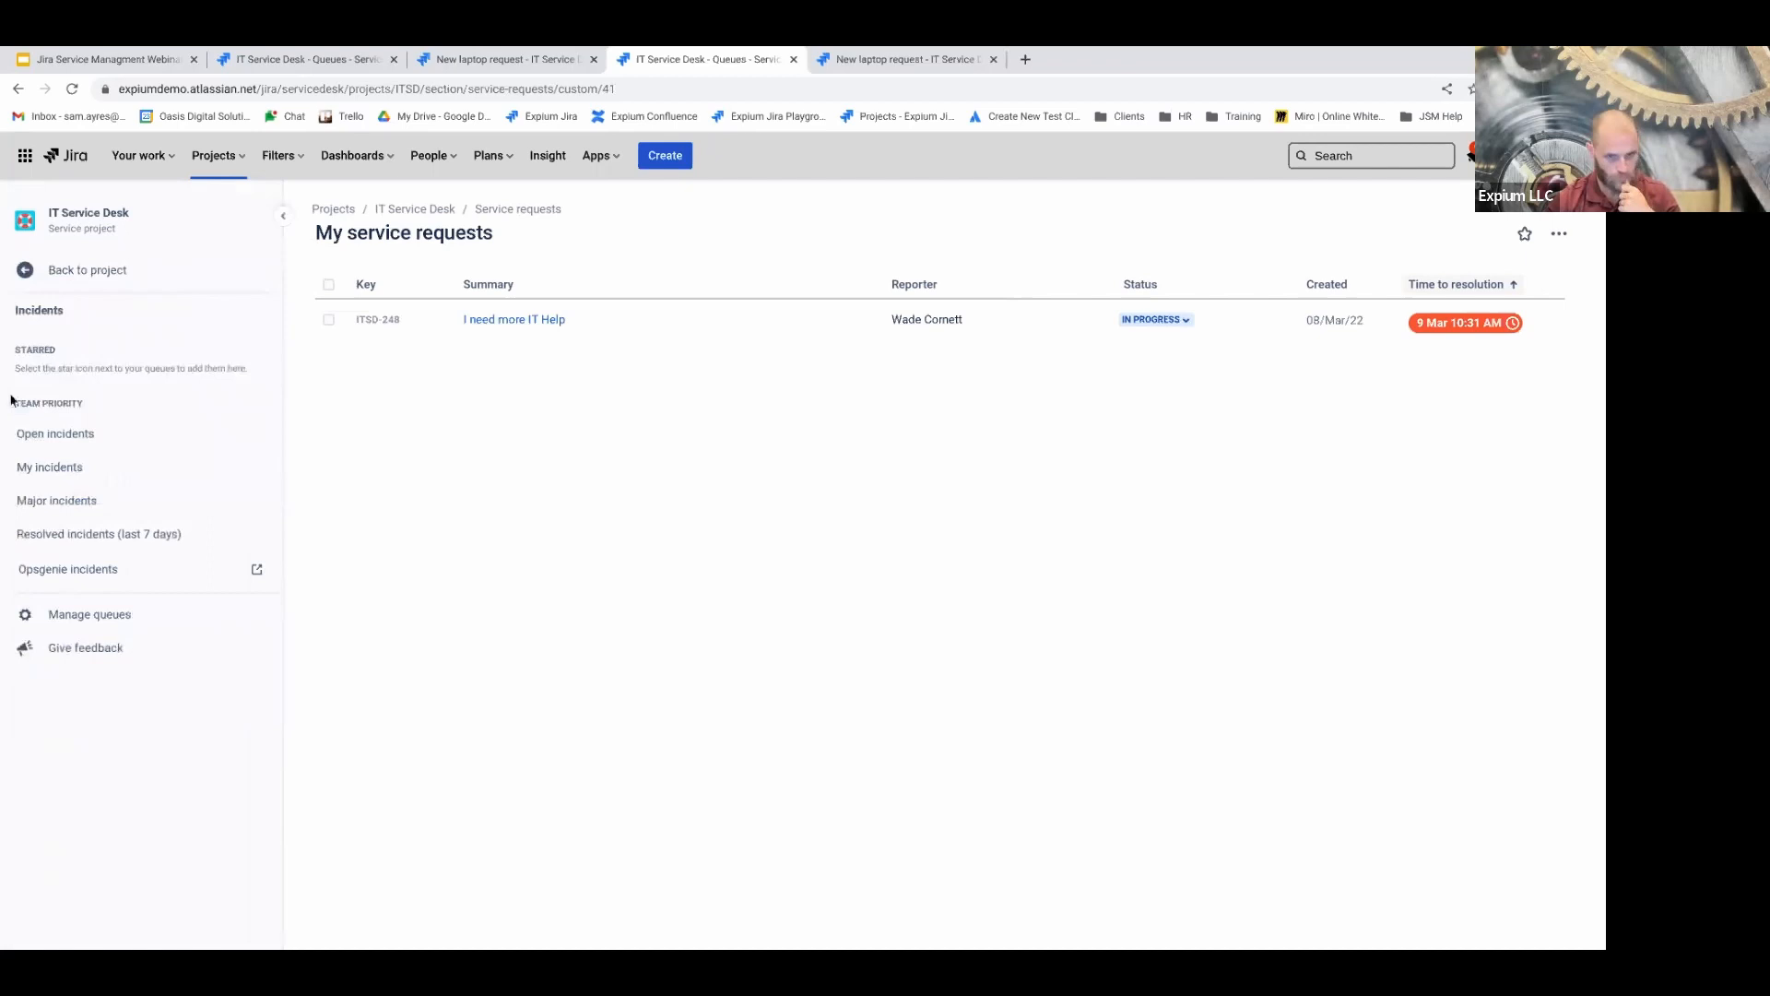
left_click(114, 273)
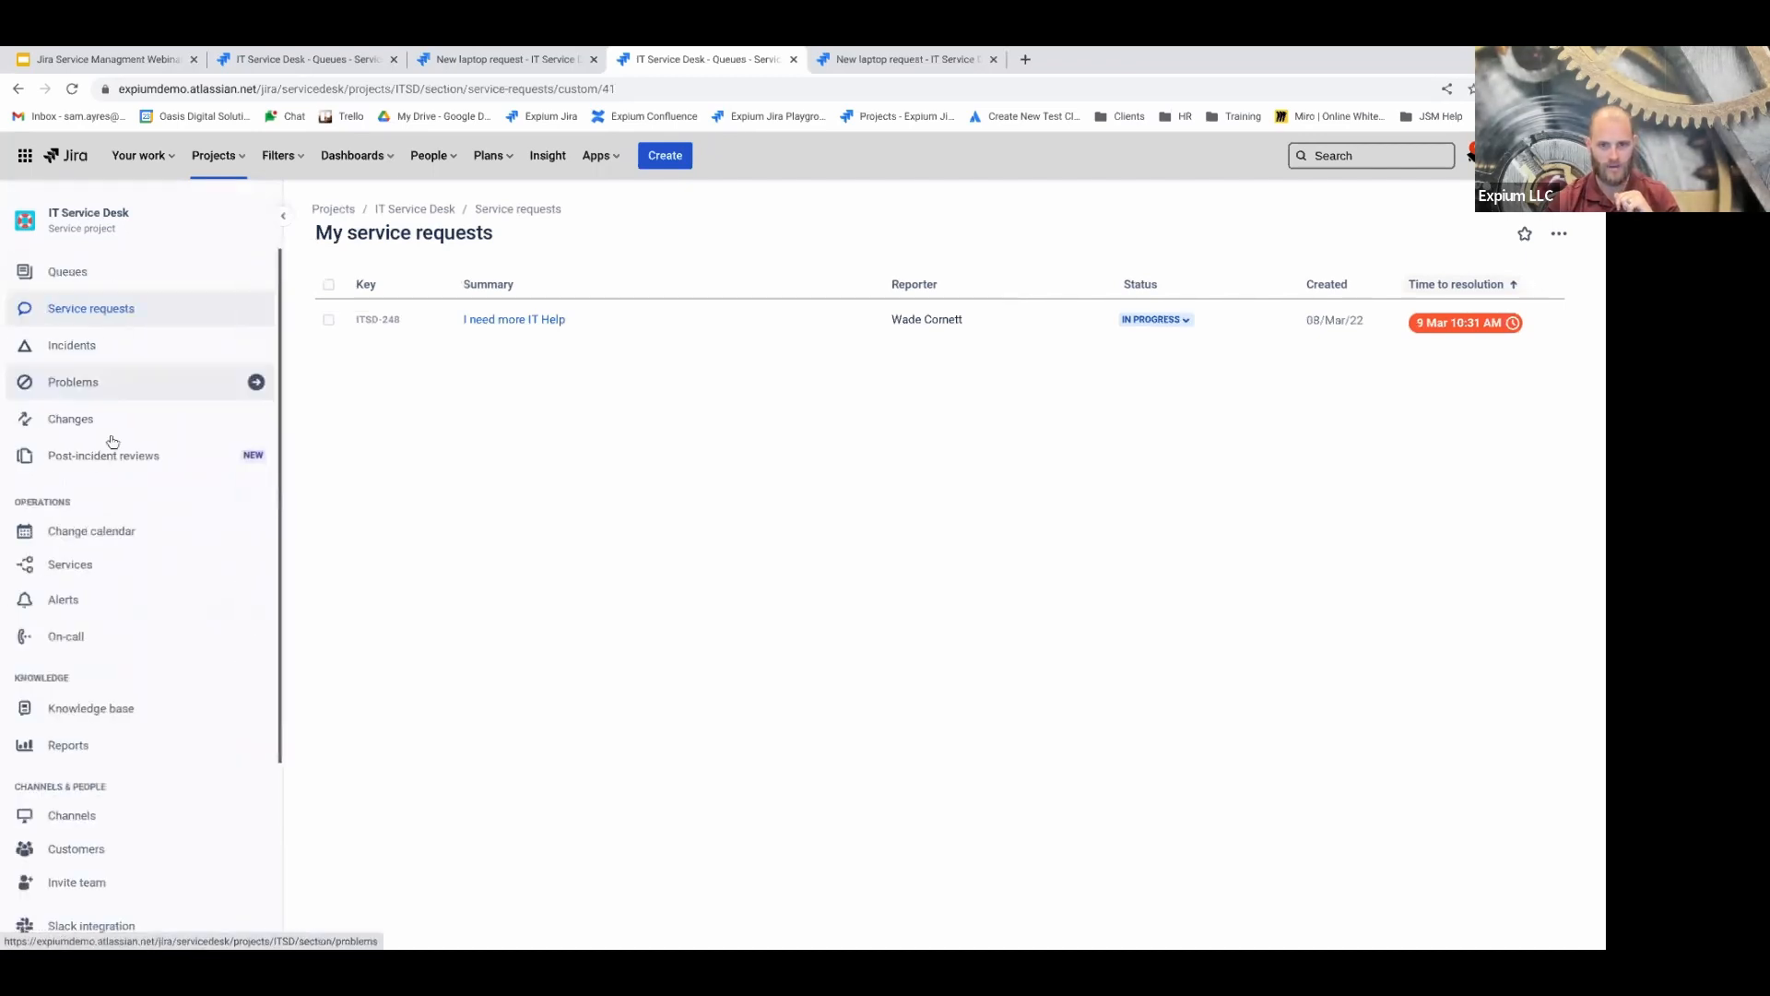
left_click(76, 384)
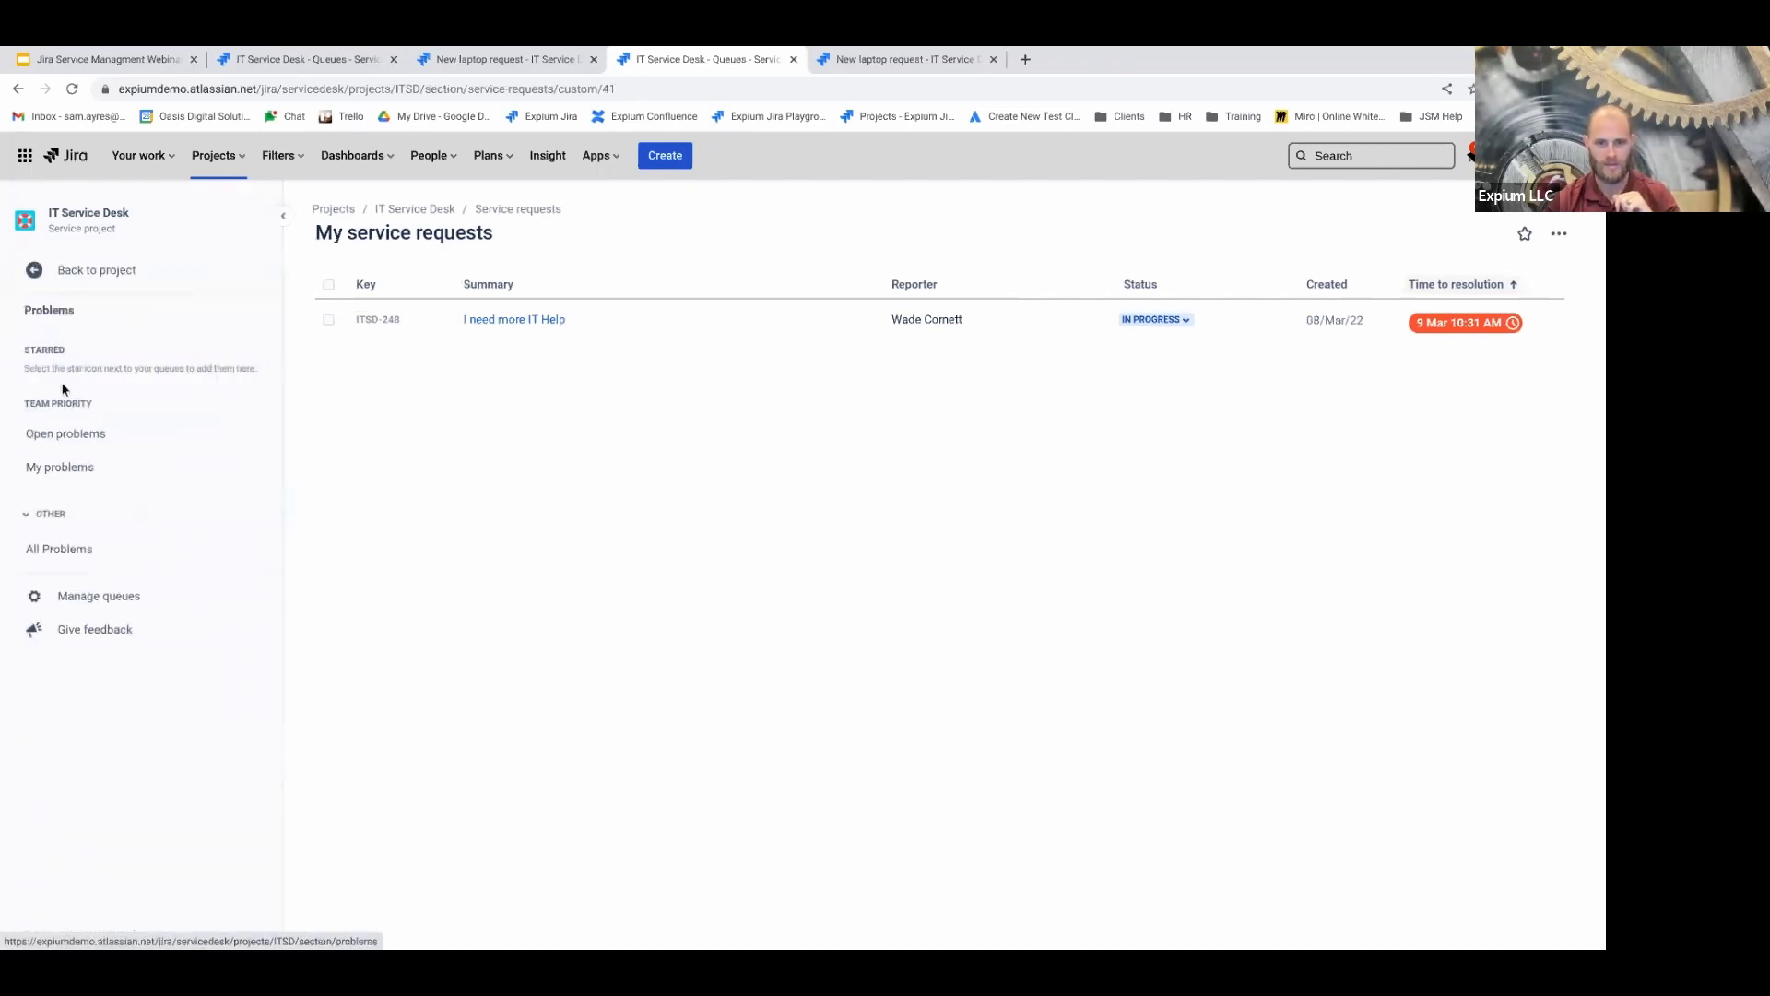
left_click(85, 268)
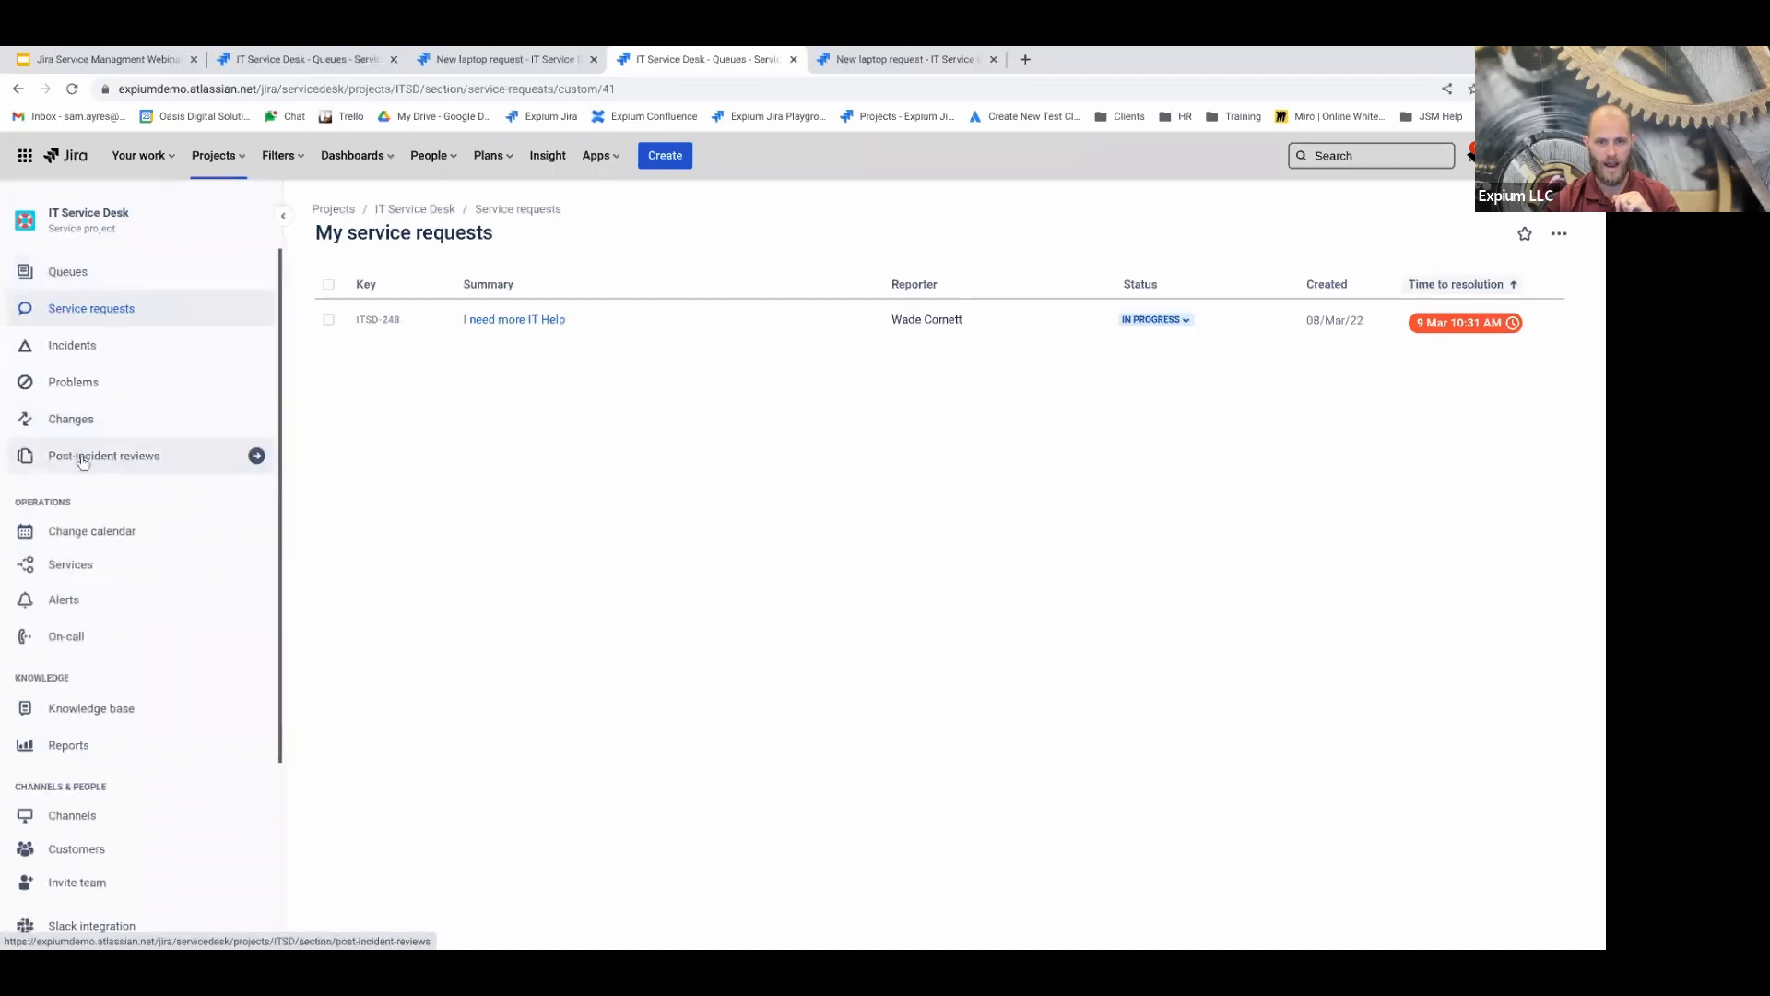
left_click(70, 419)
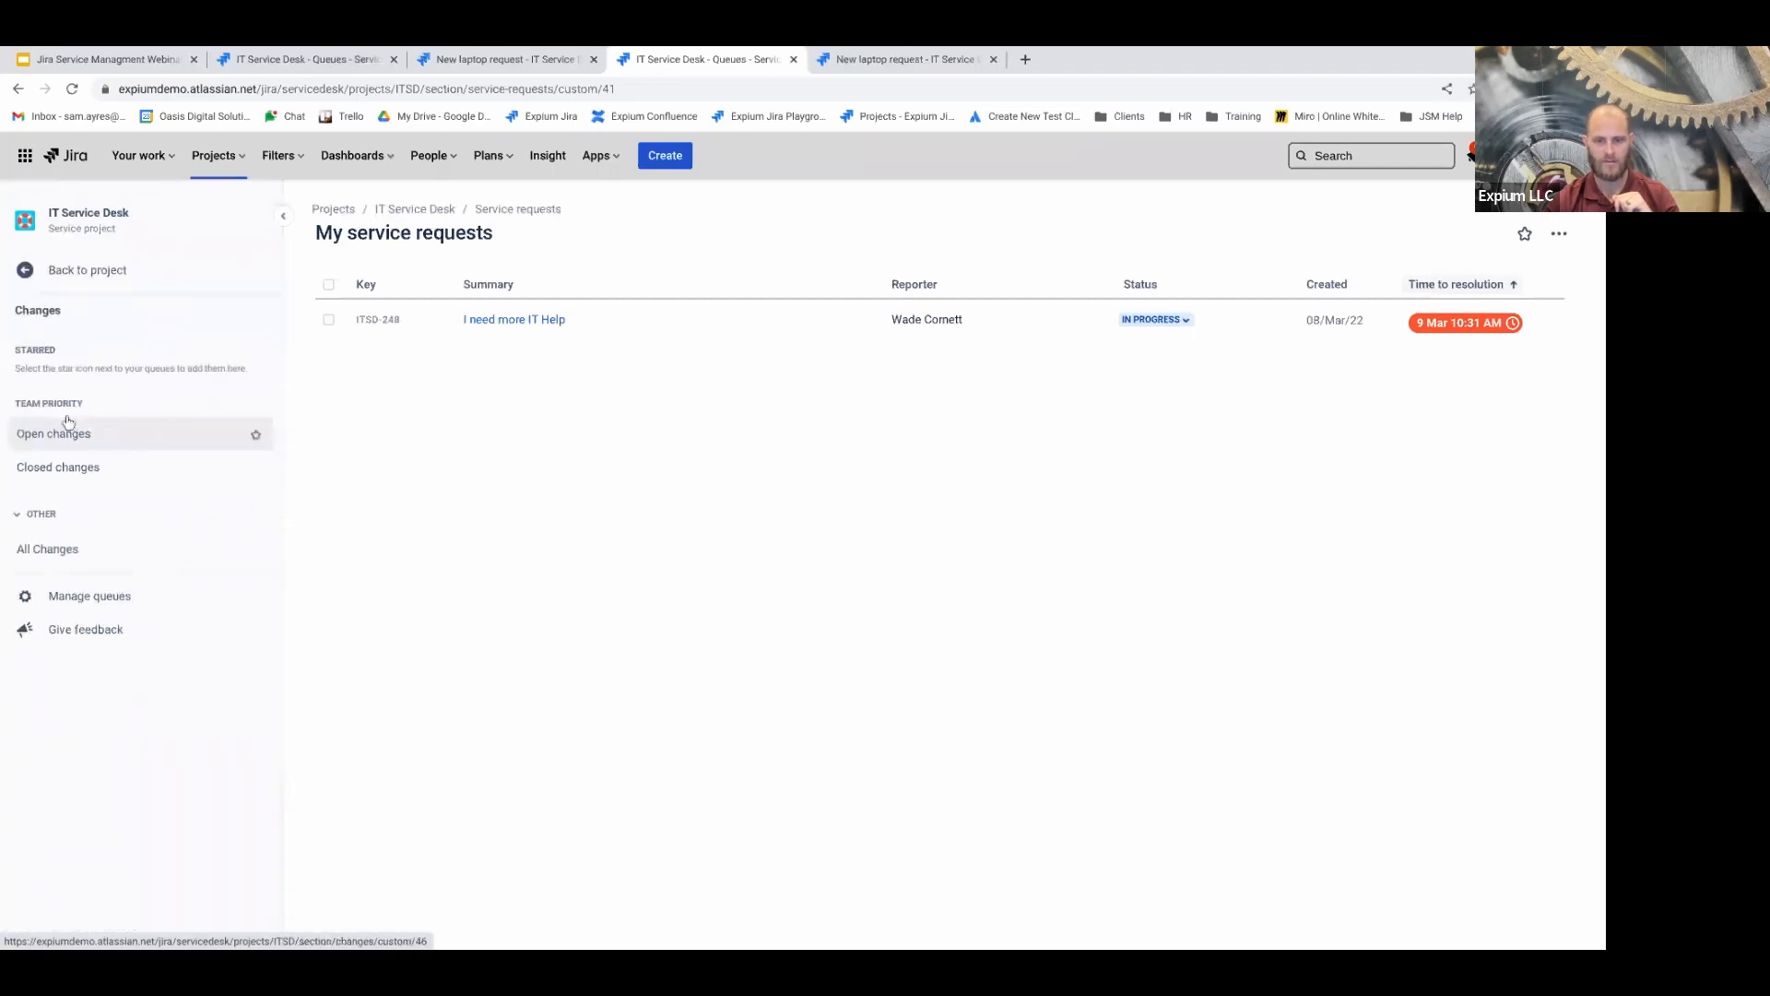
Return to the project navigation and scroll the sidebar down to Project settings
left_click(109, 278)
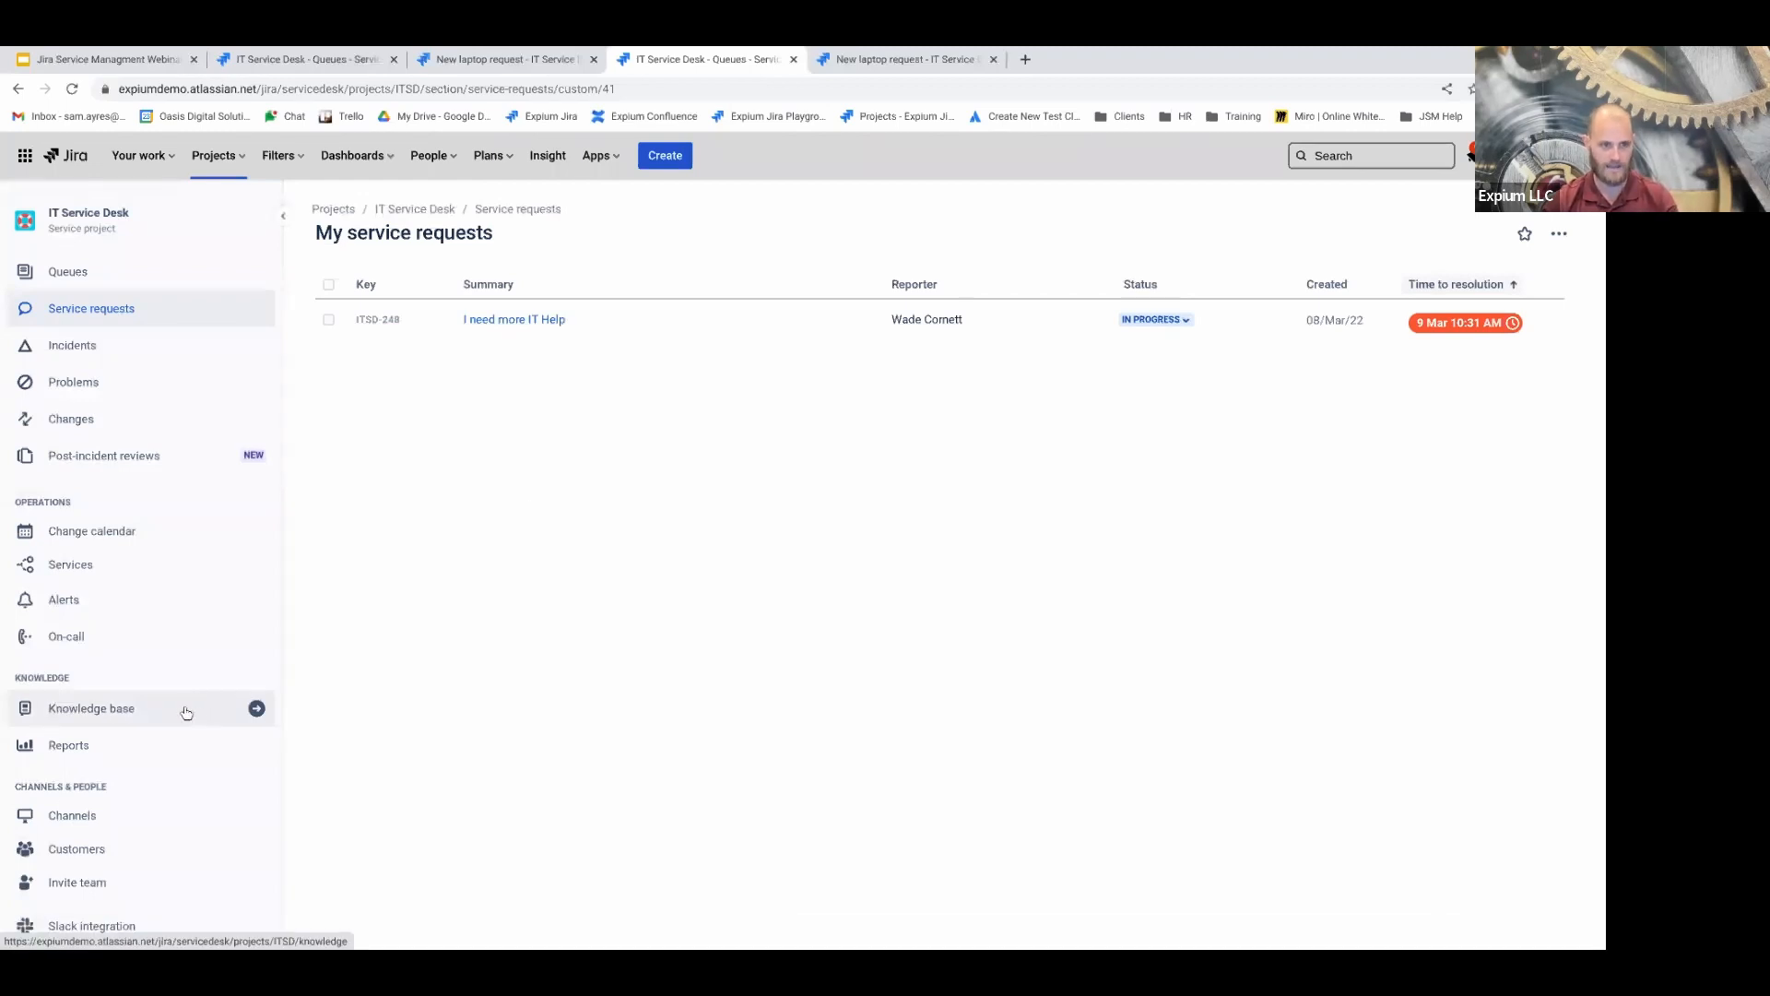
scroll(180, 717, "down", 2)
scroll(177, 720, "down", 2)
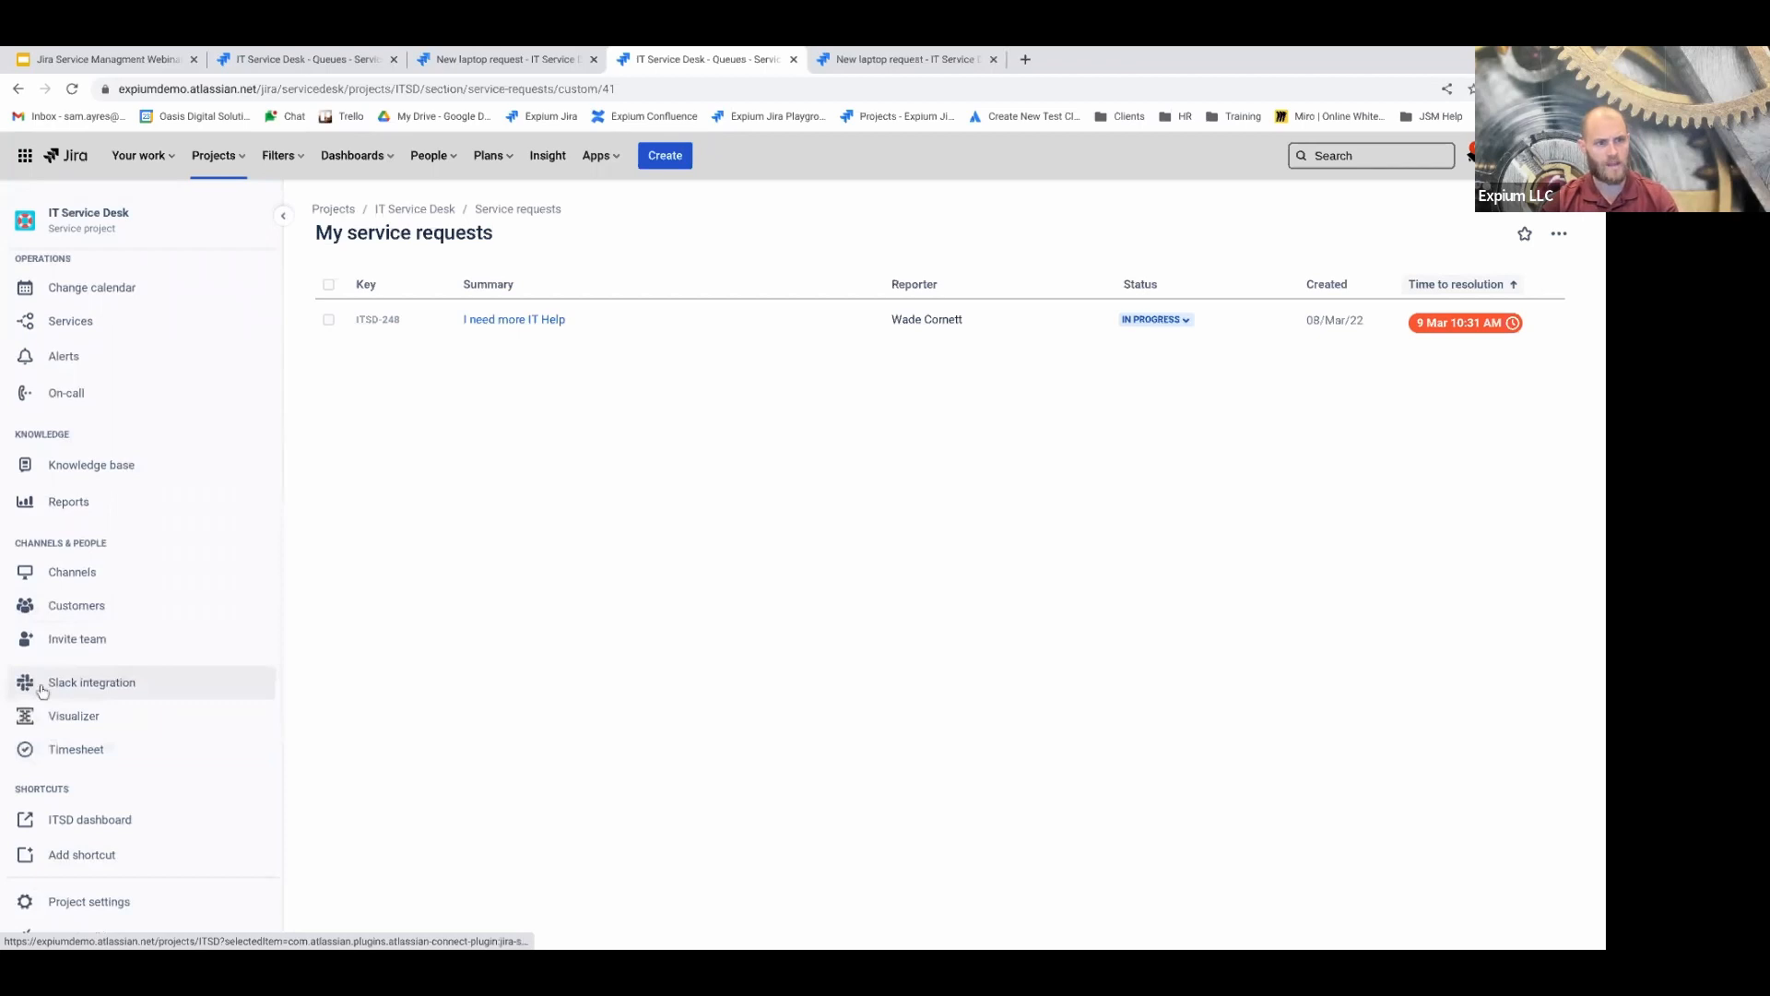
scroll(55, 680, "down", 1)
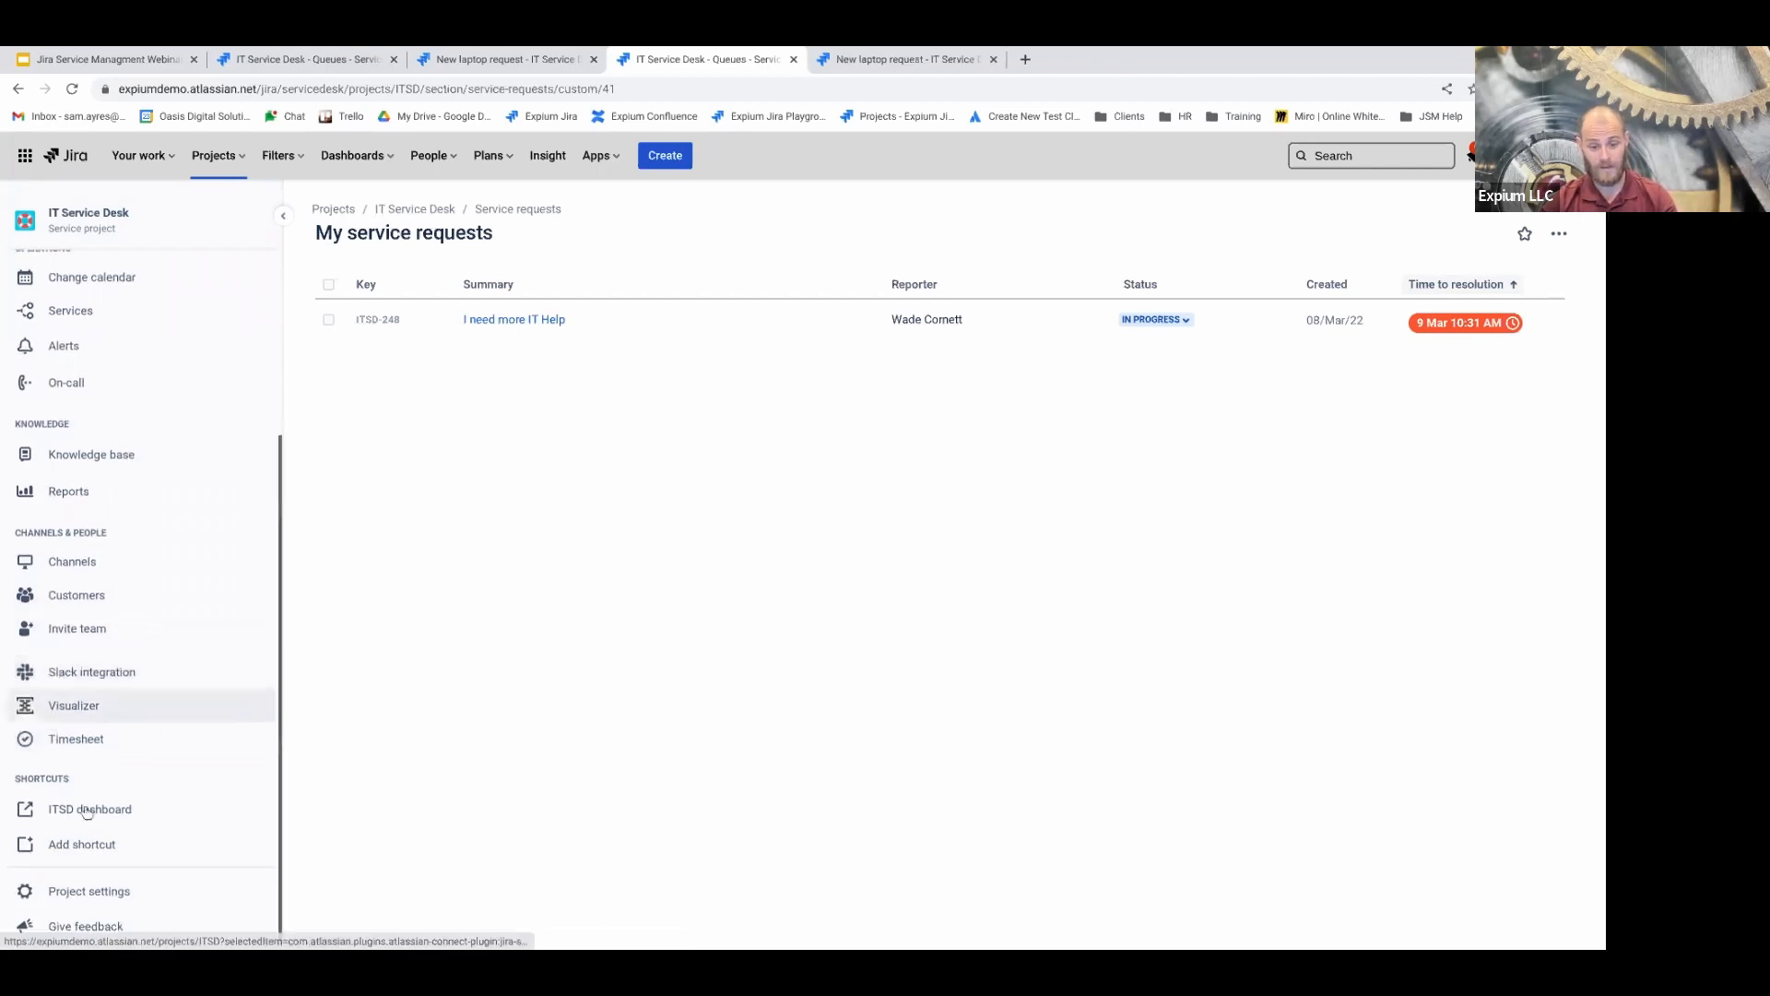
Open Project settings > SLAs to list the four SLAs, including Time to resolution
left_click(77, 896)
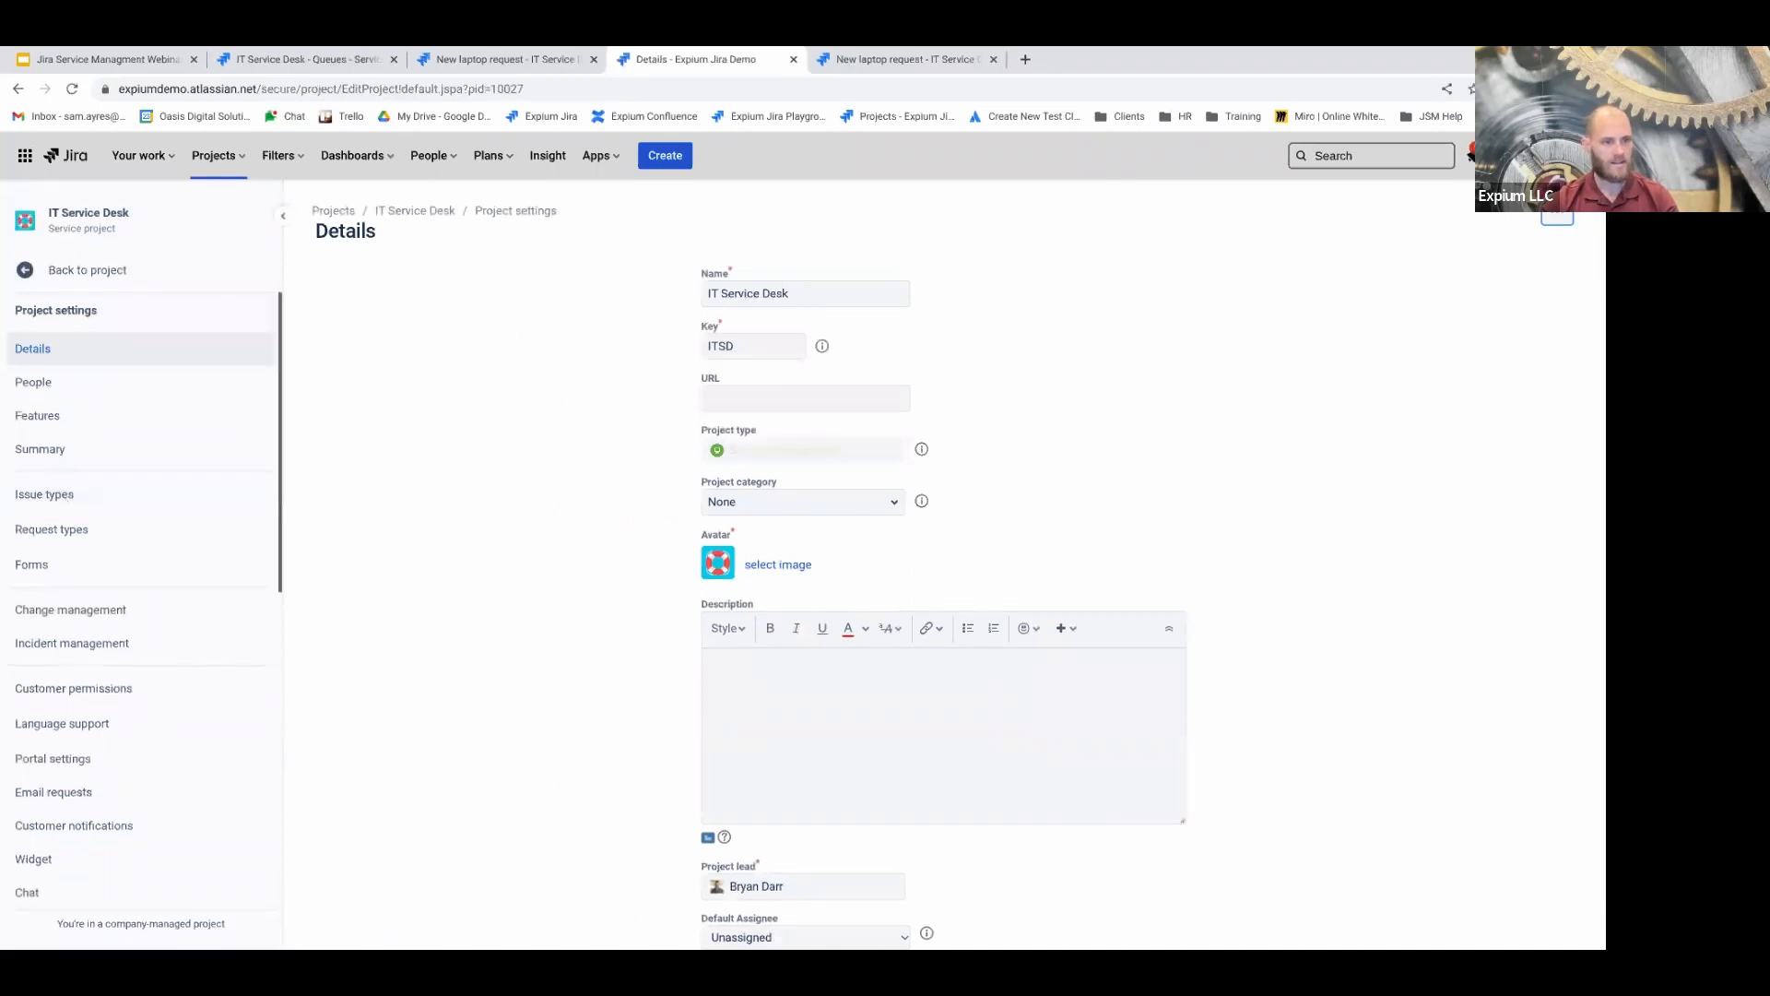
scroll(120, 618, "down", 4)
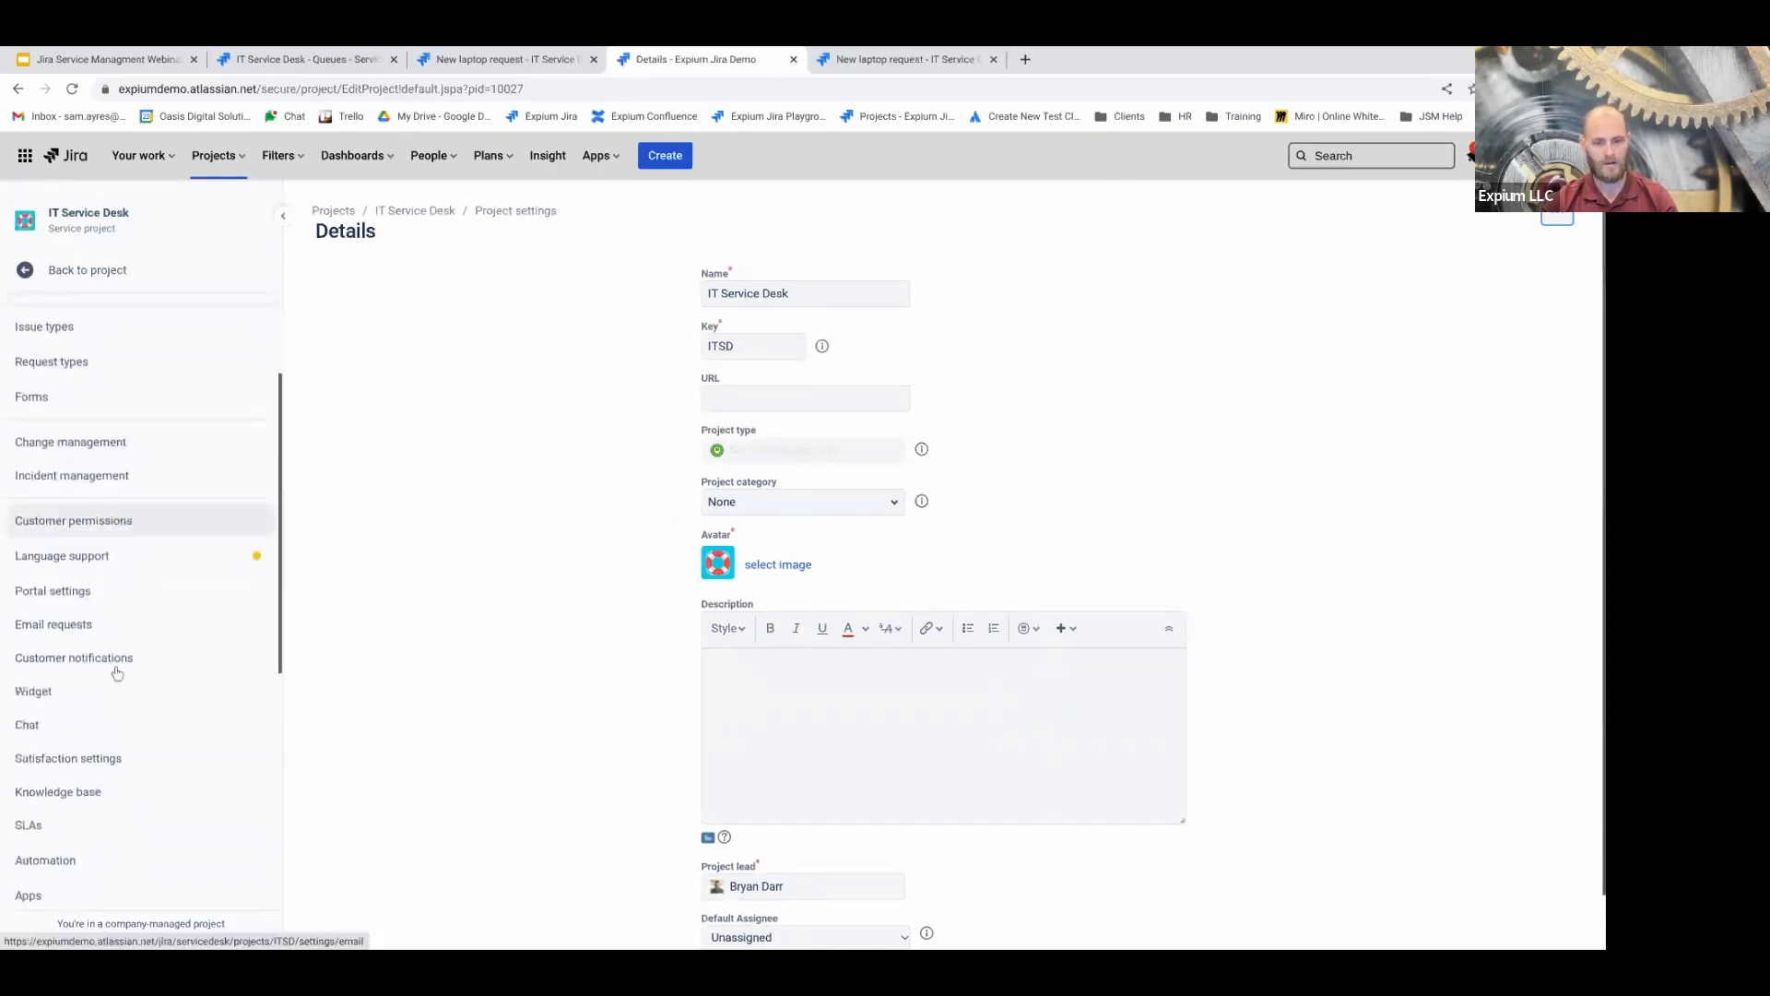
scroll(92, 701, "down", 2)
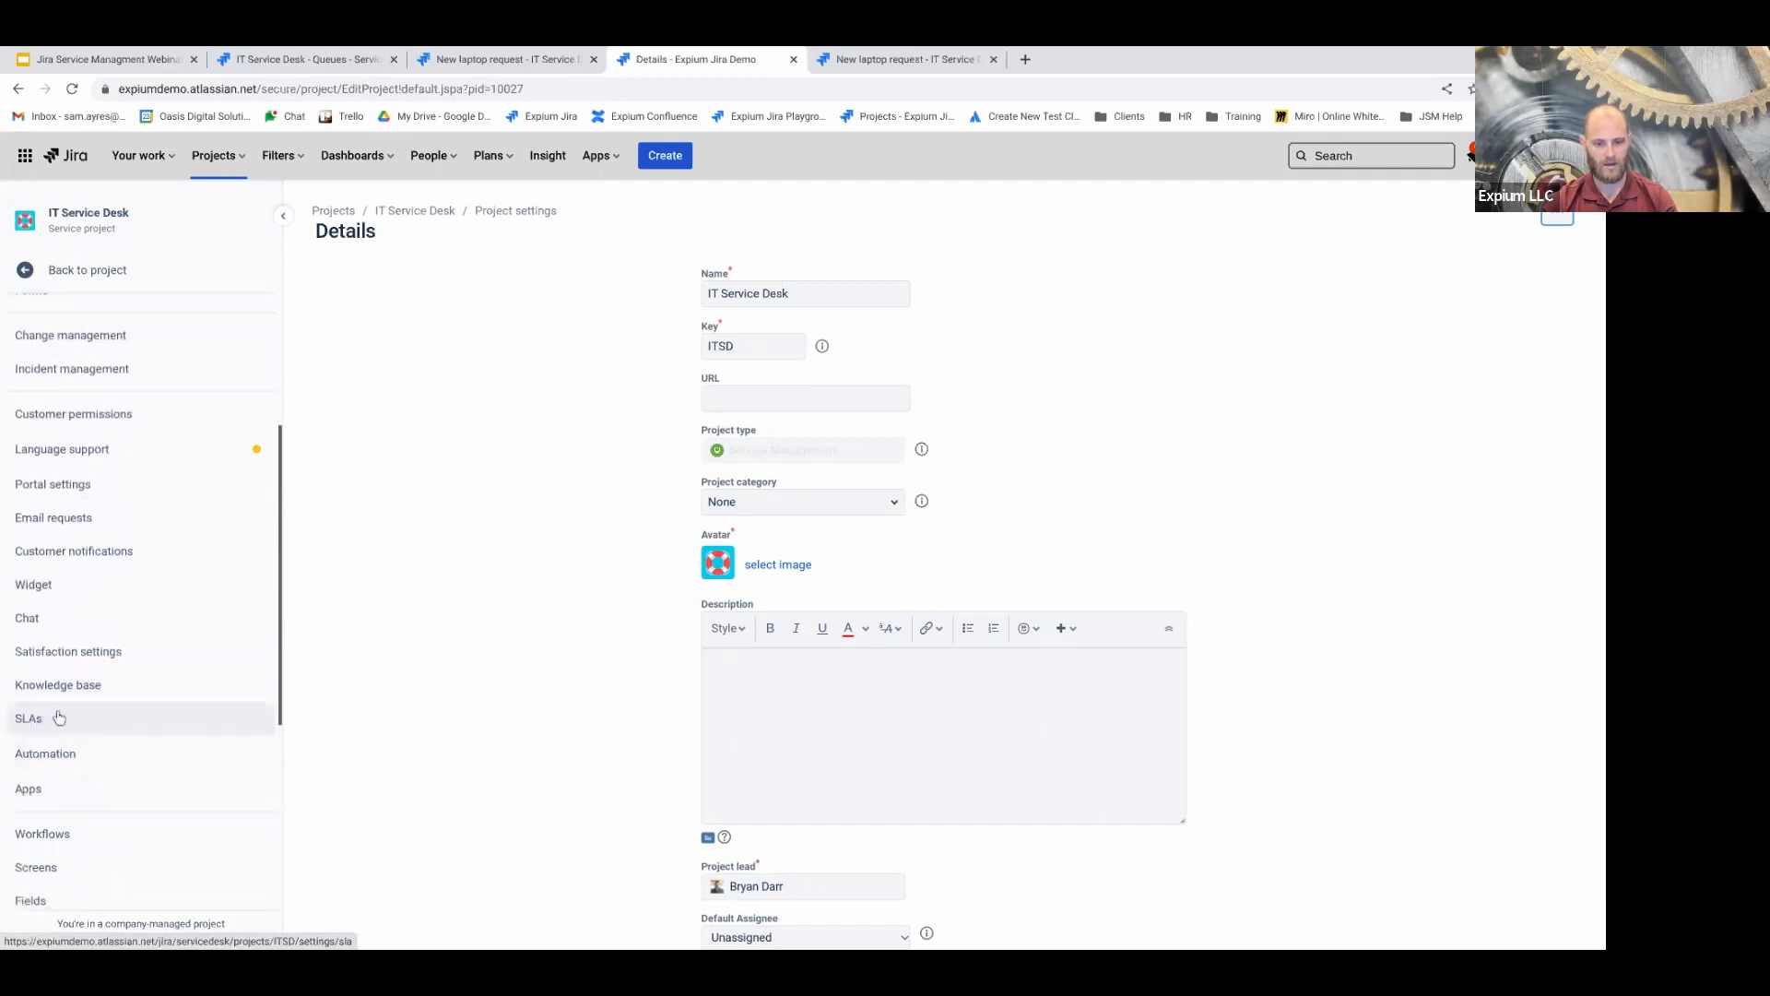
left_click(23, 715)
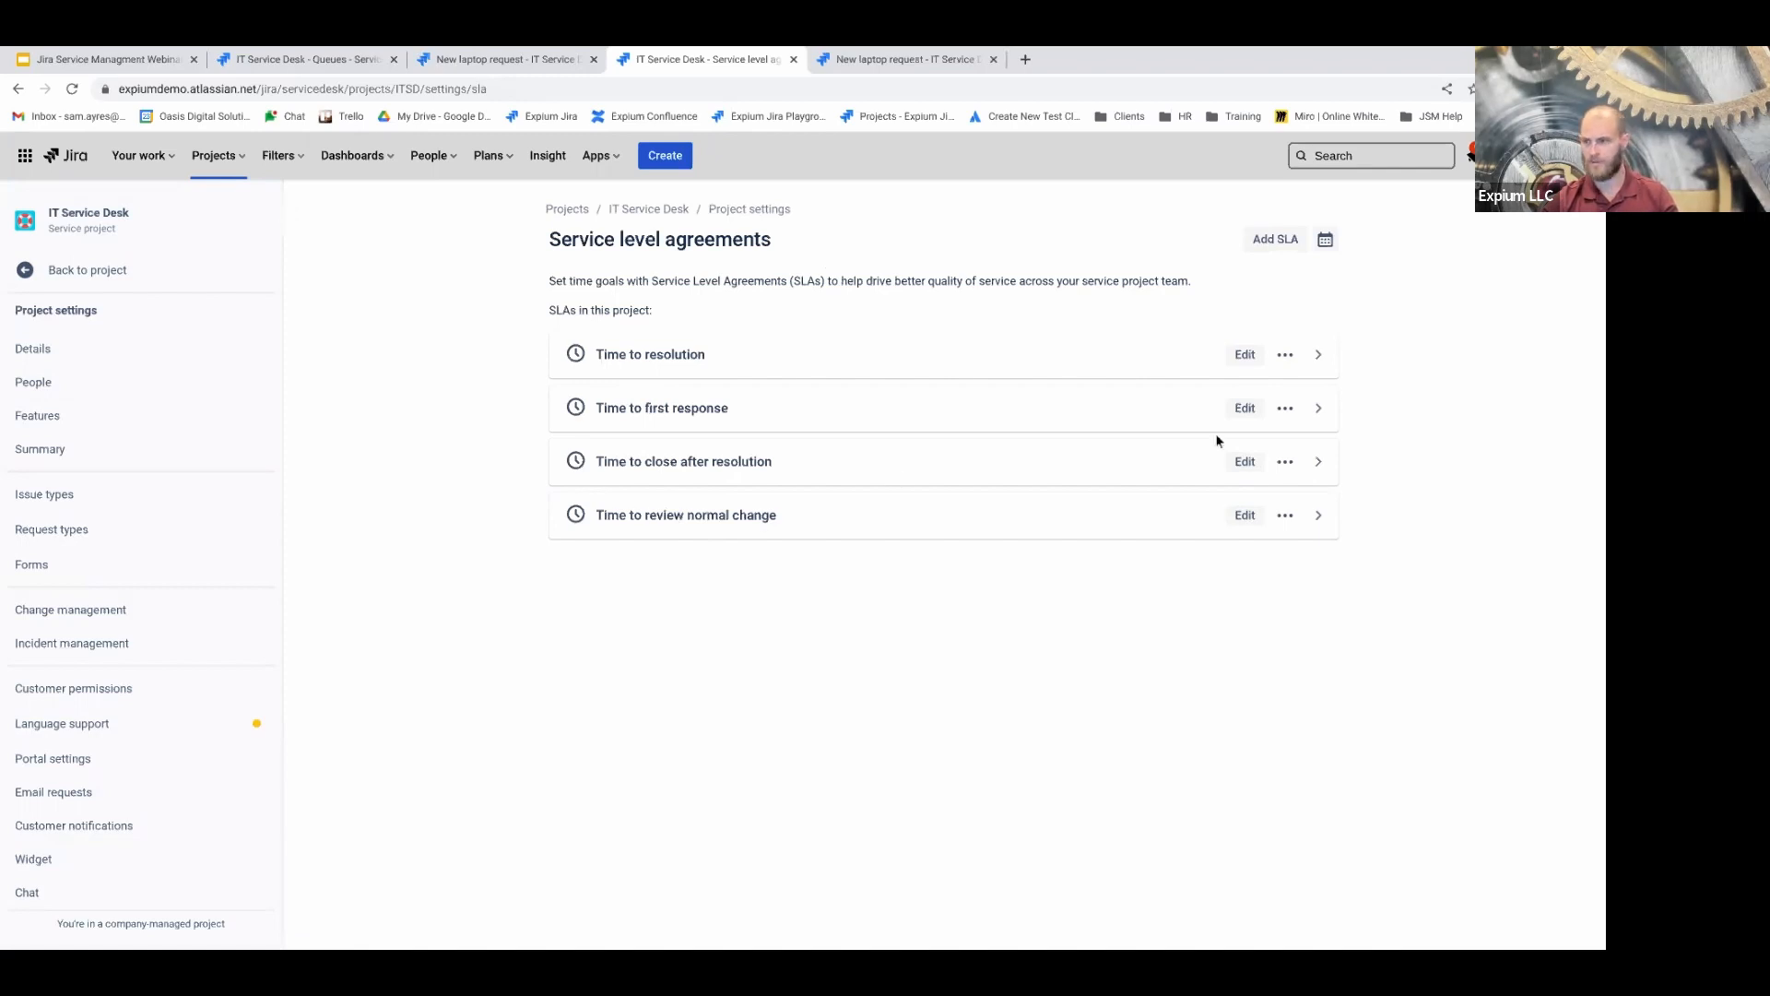
Expand Time to resolution and inspect the 4h and 8h goals, their JQL and calendar
left_click(1319, 359)
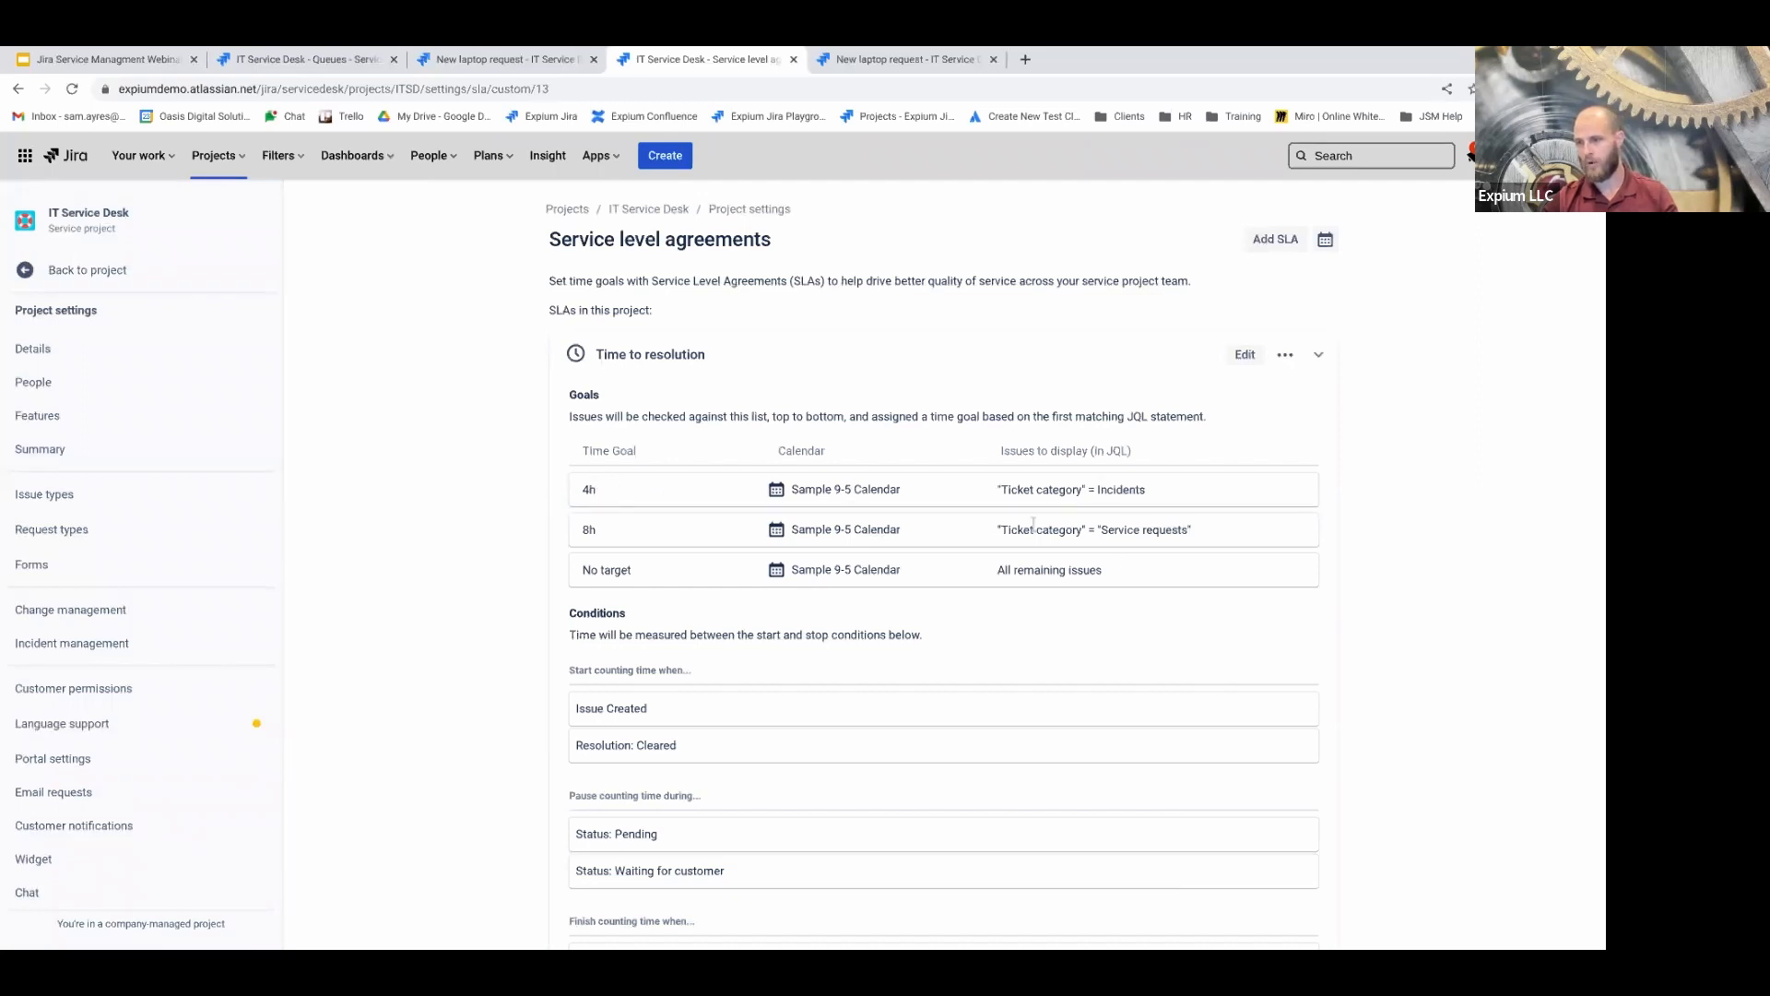
left_click_drag(1006, 490, 1129, 493)
left_click_drag(792, 492, 942, 508)
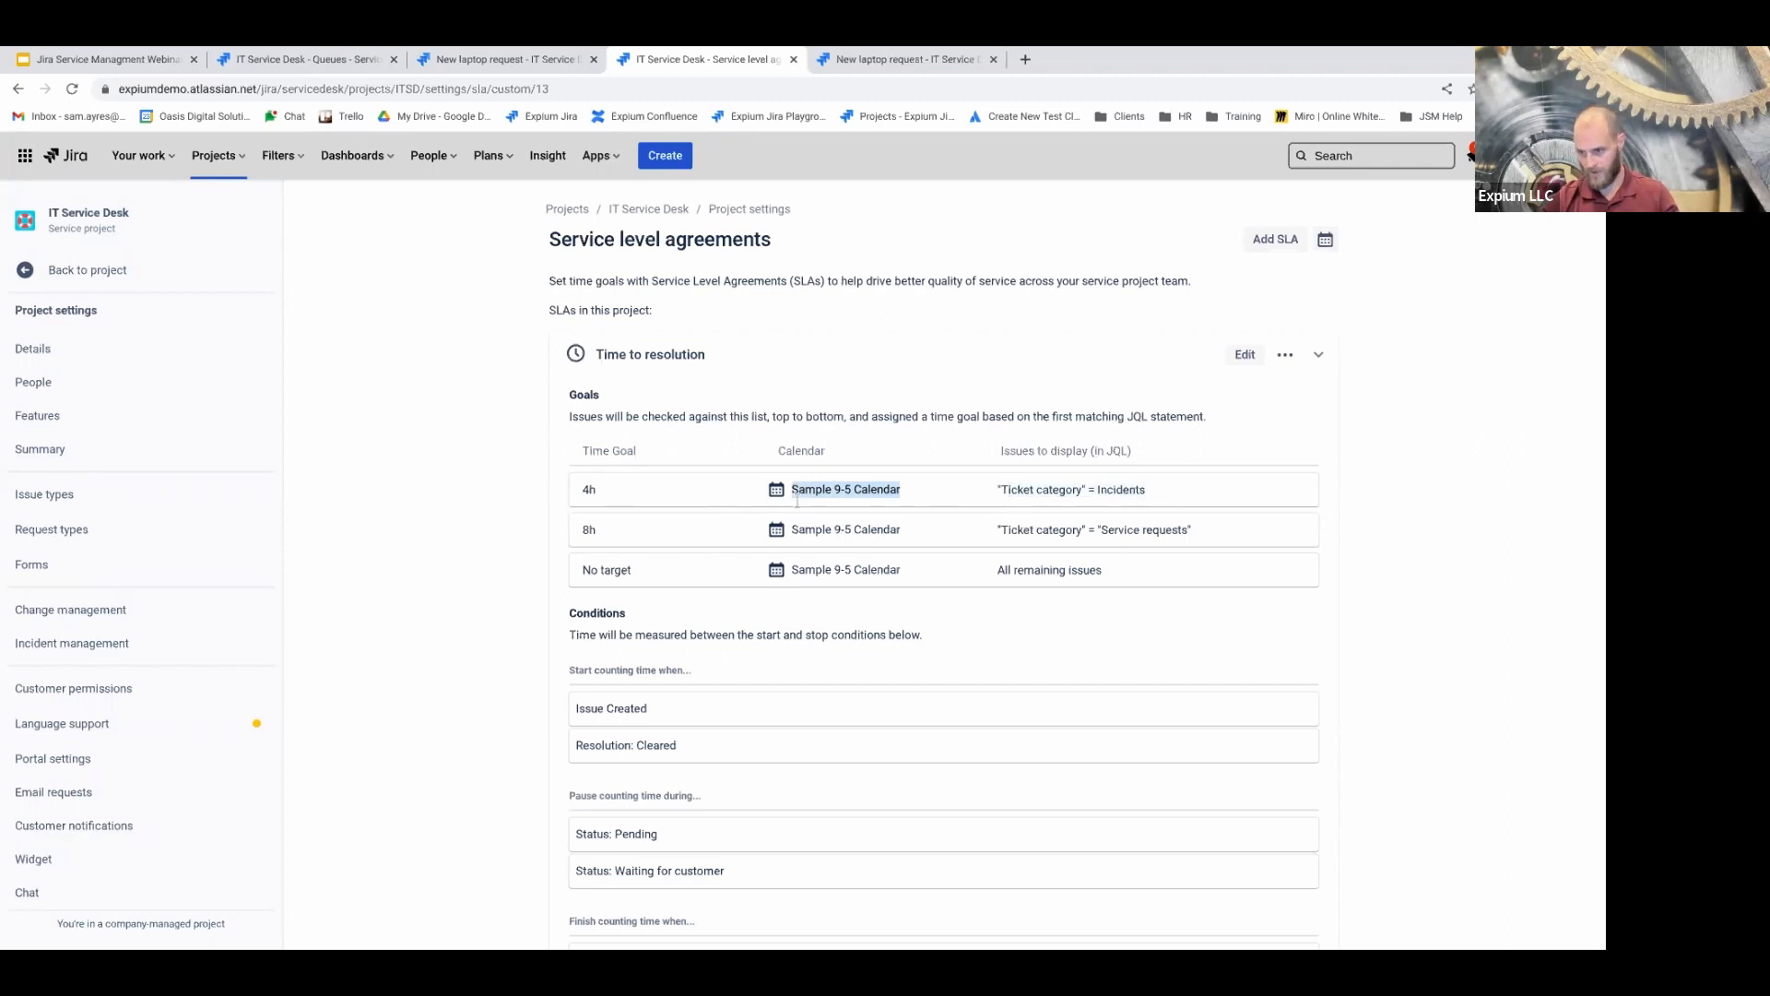
scroll(811, 554, "down", 1)
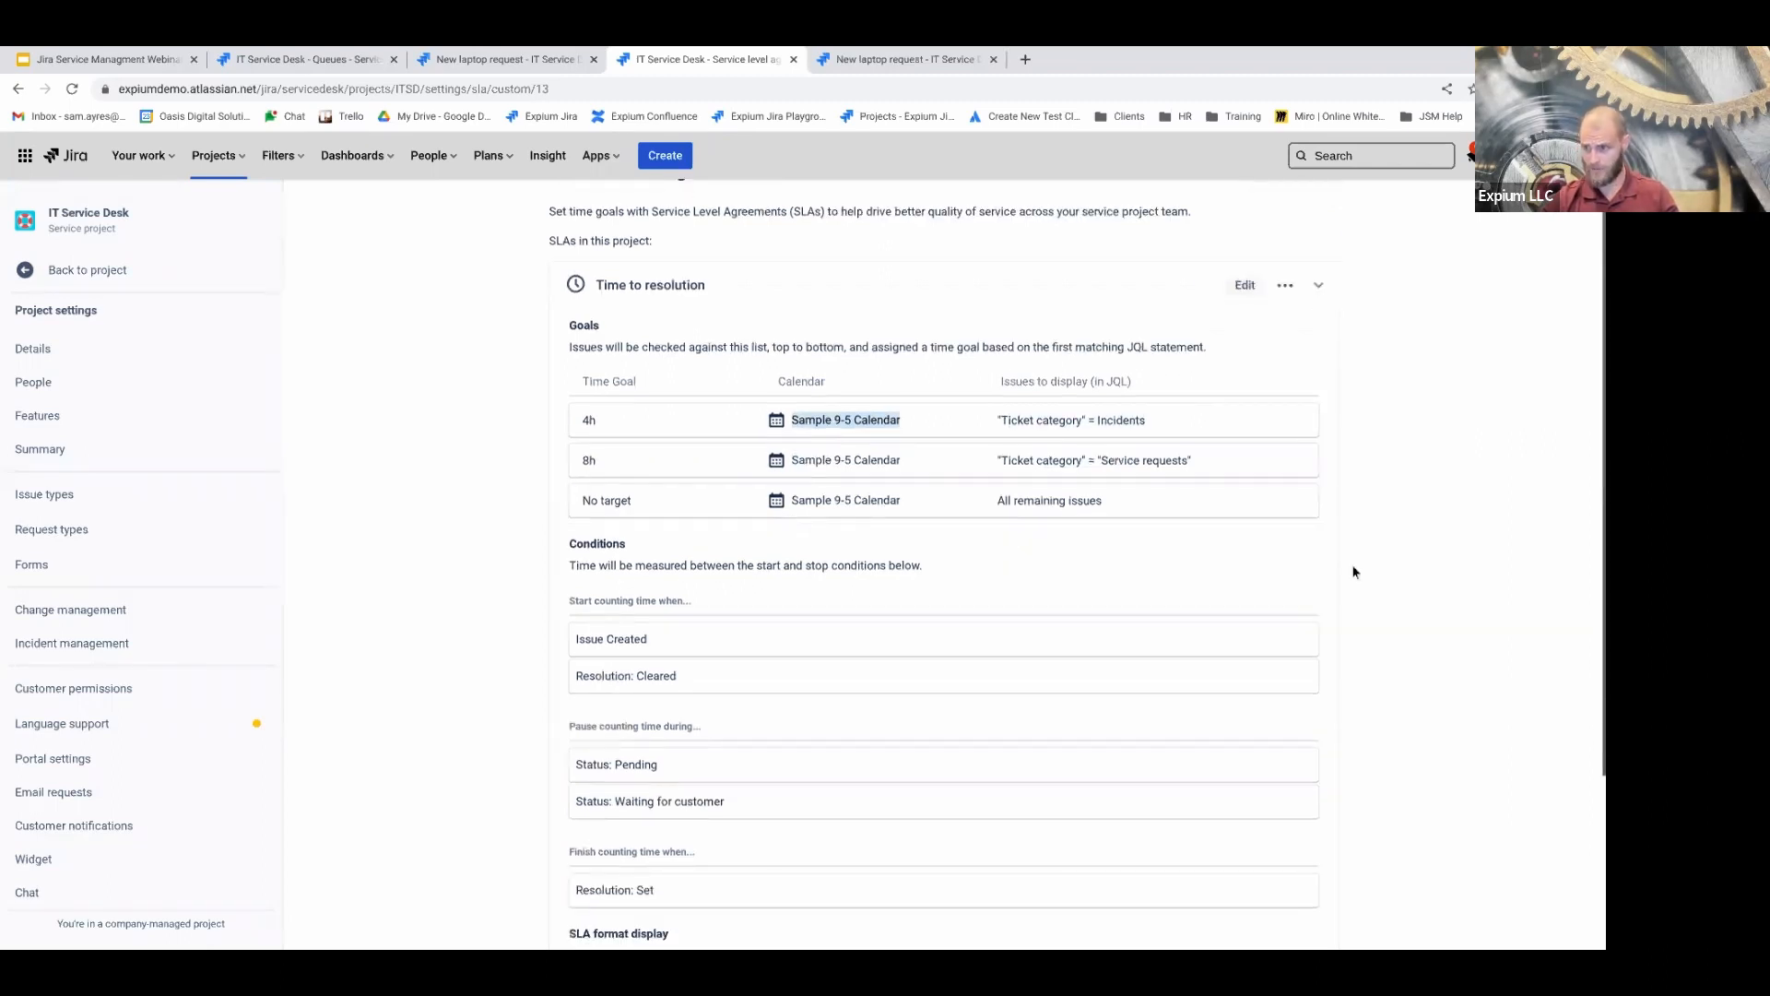
left_click(1026, 454)
left_click_drag(1025, 455, 1146, 464)
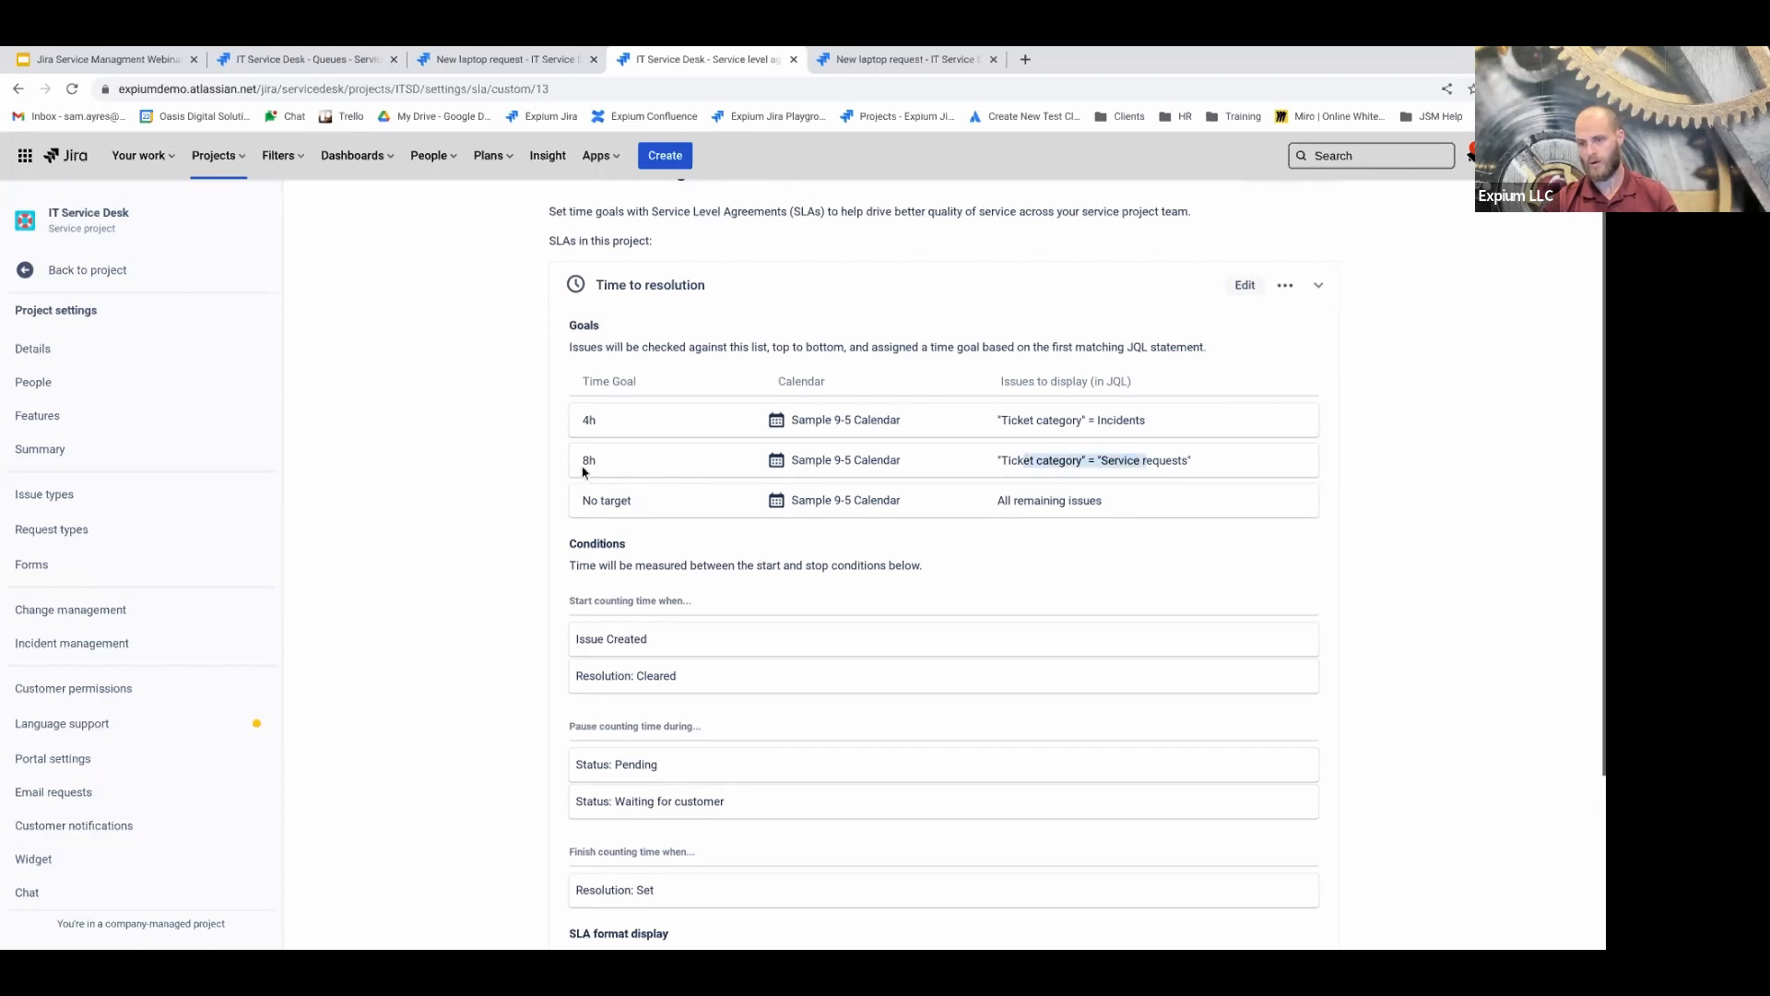
double_click(589, 458)
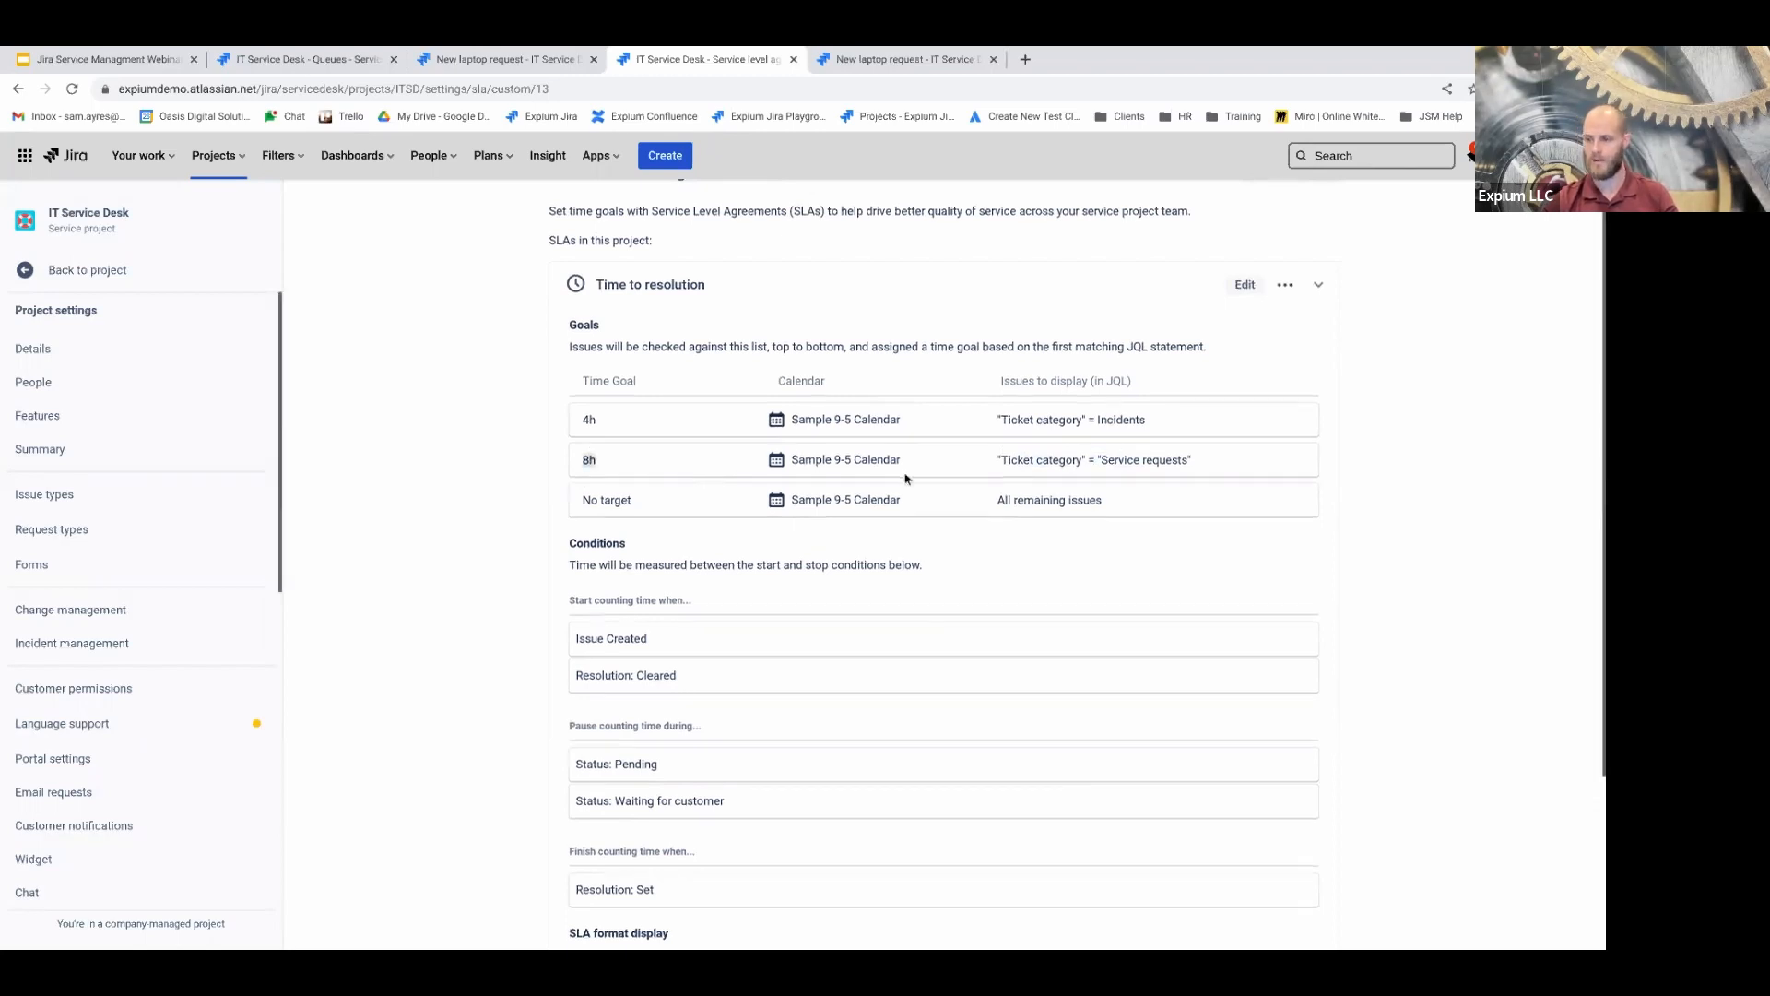
Review how SLA time is measured and the SLA conditions, then open the project's Calendars dialog
scroll(905, 478, "down", 1)
left_click_drag(792, 416, 913, 415)
scroll(872, 452, "down", 1)
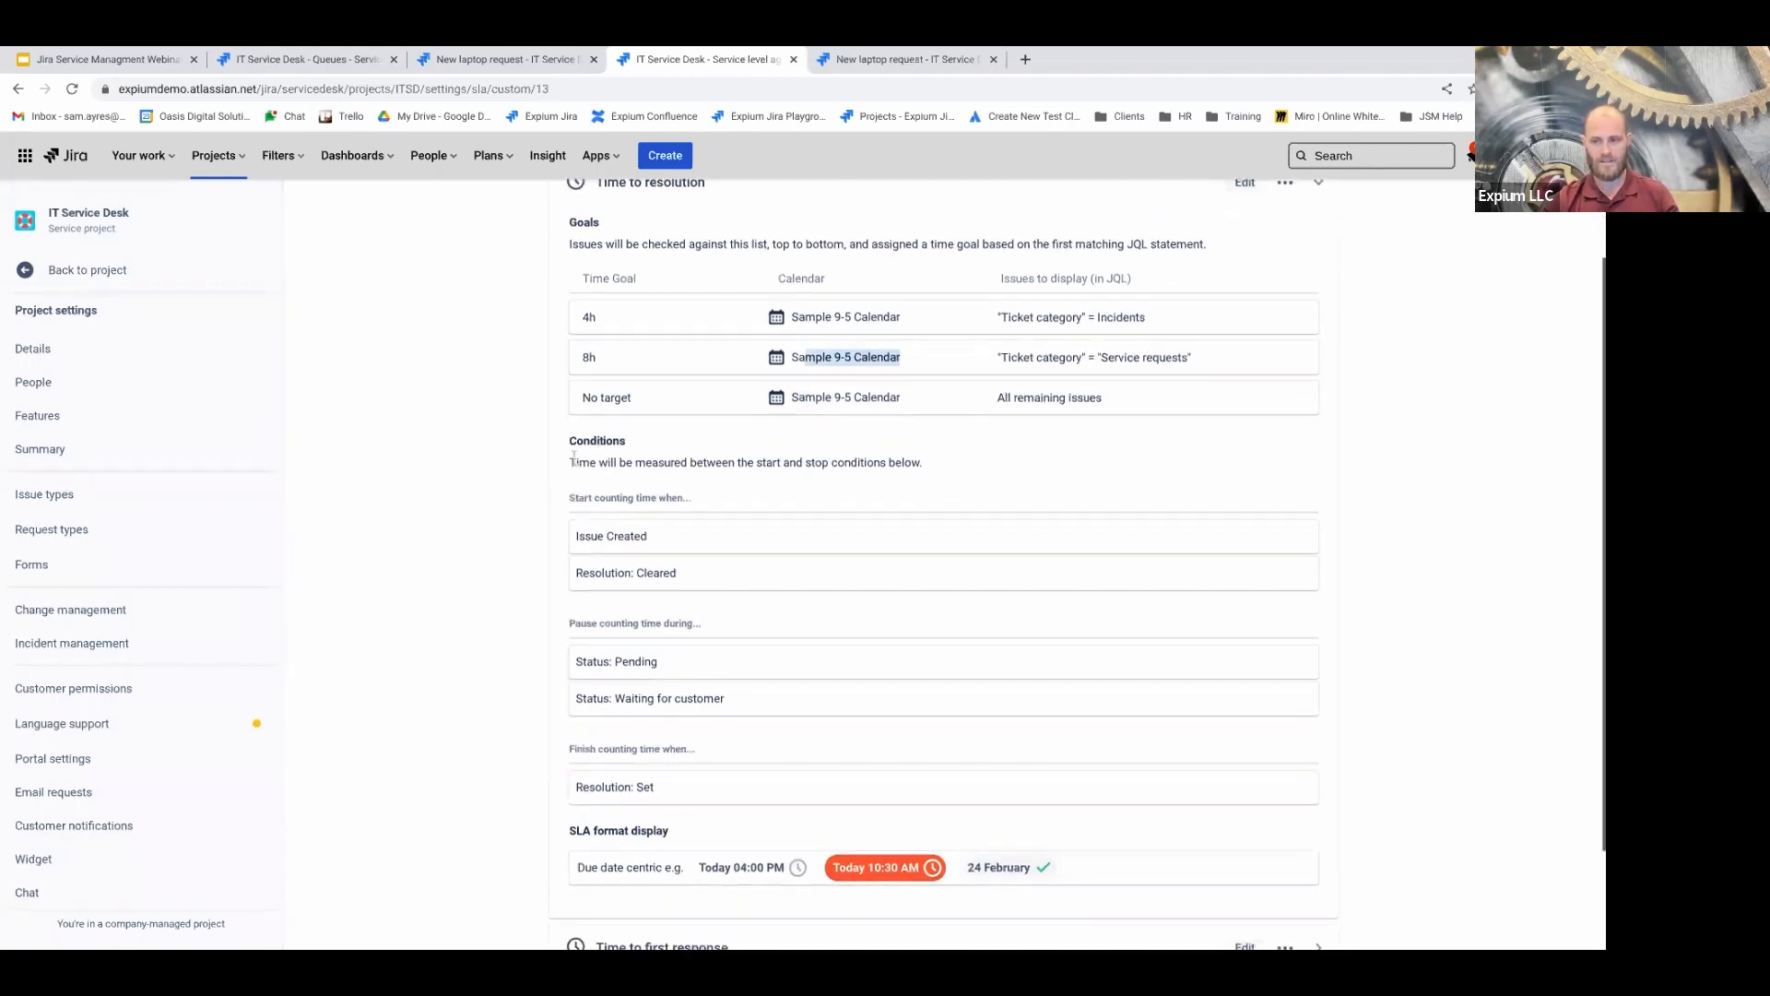
left_click_drag(574, 462, 882, 481)
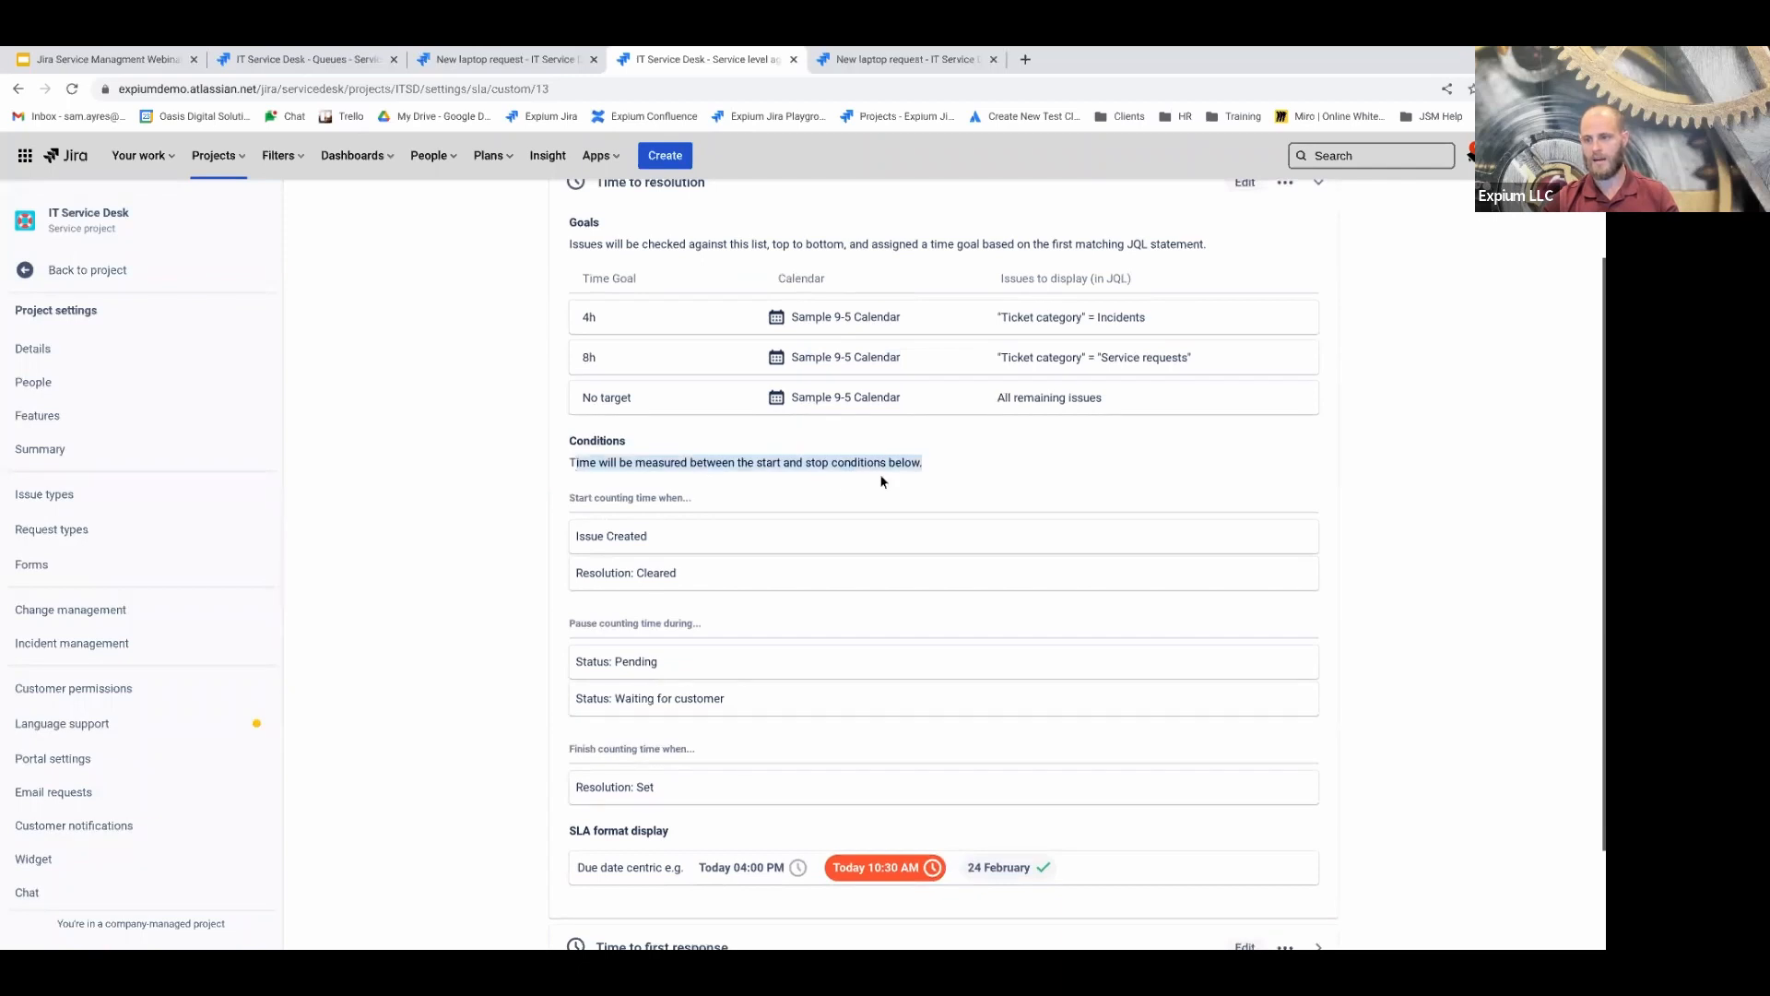
left_click(617, 499)
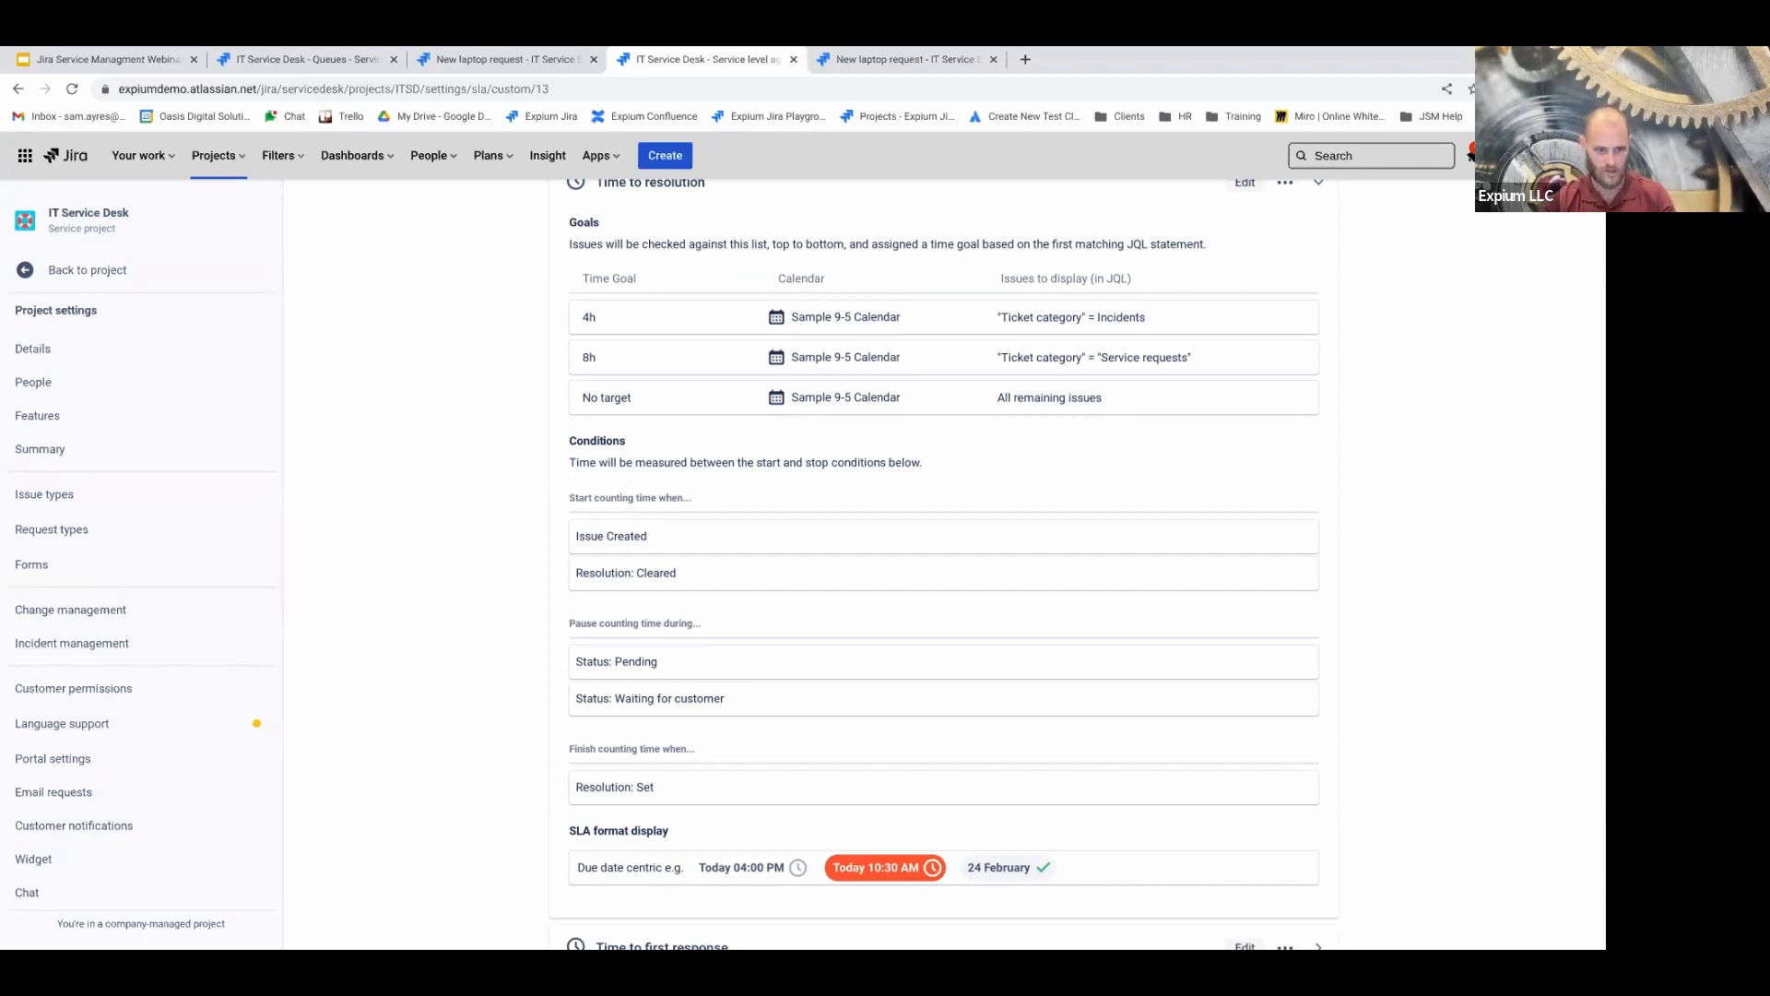
scroll(645, 539, "down", 1)
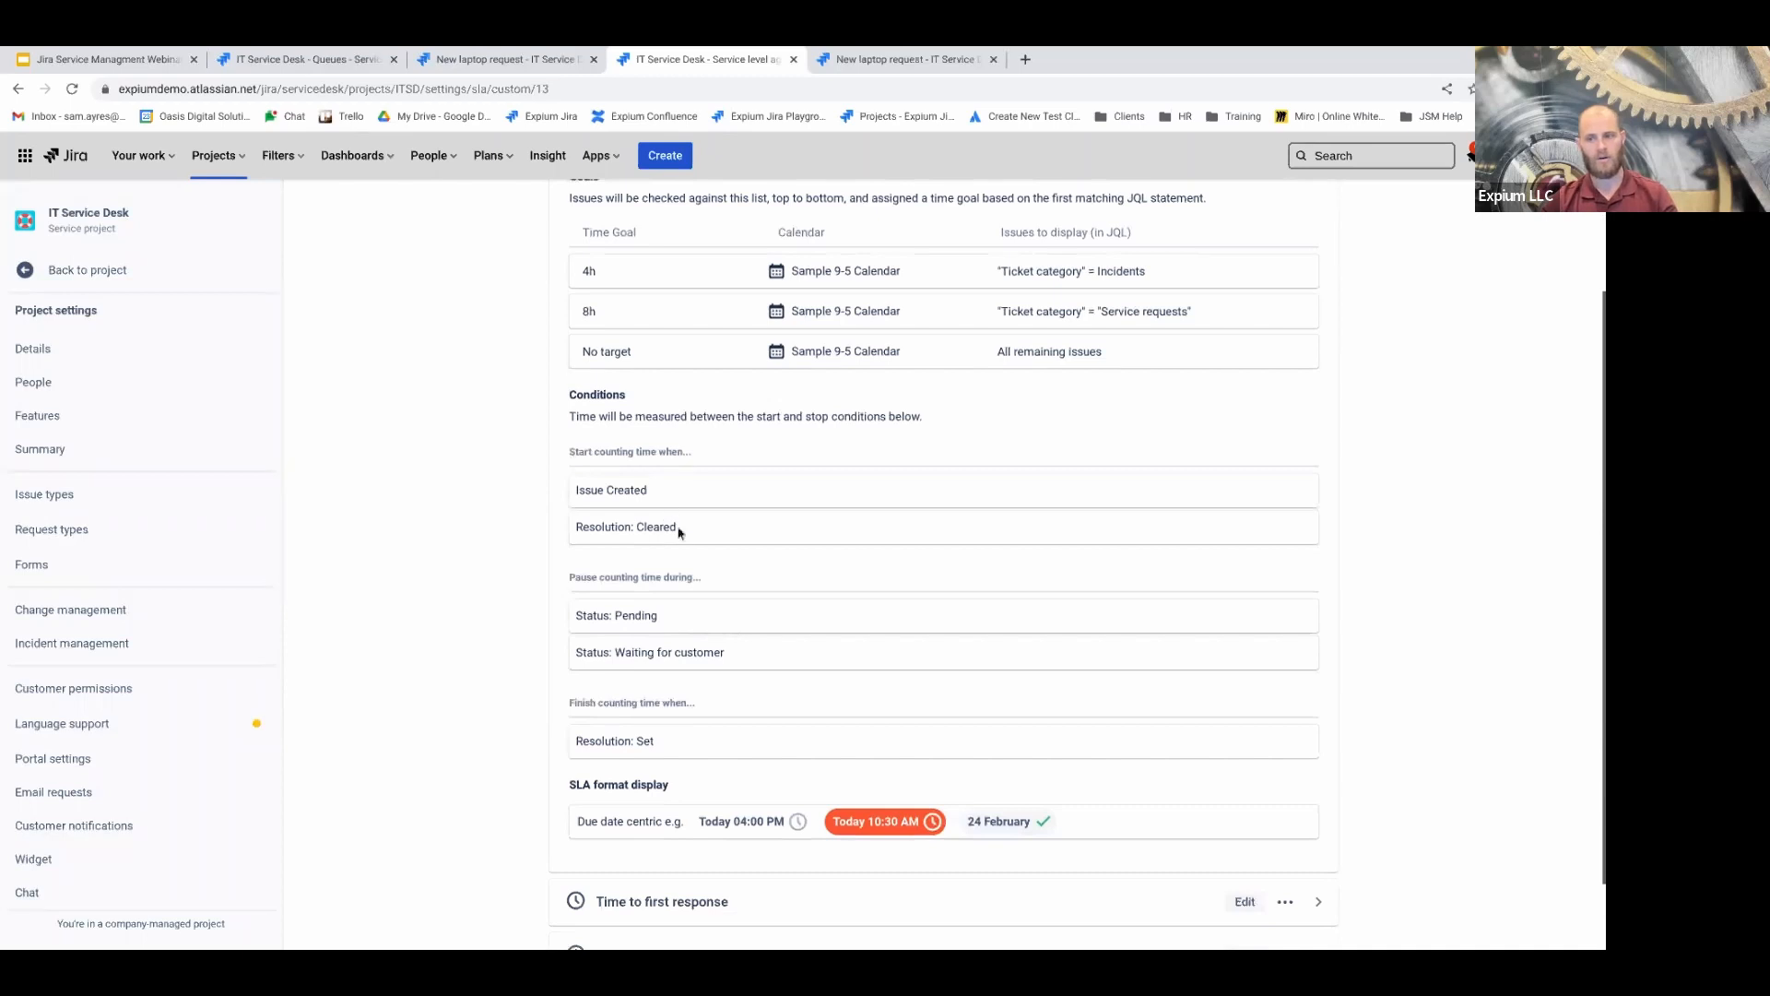
scroll(679, 525, "down", 1)
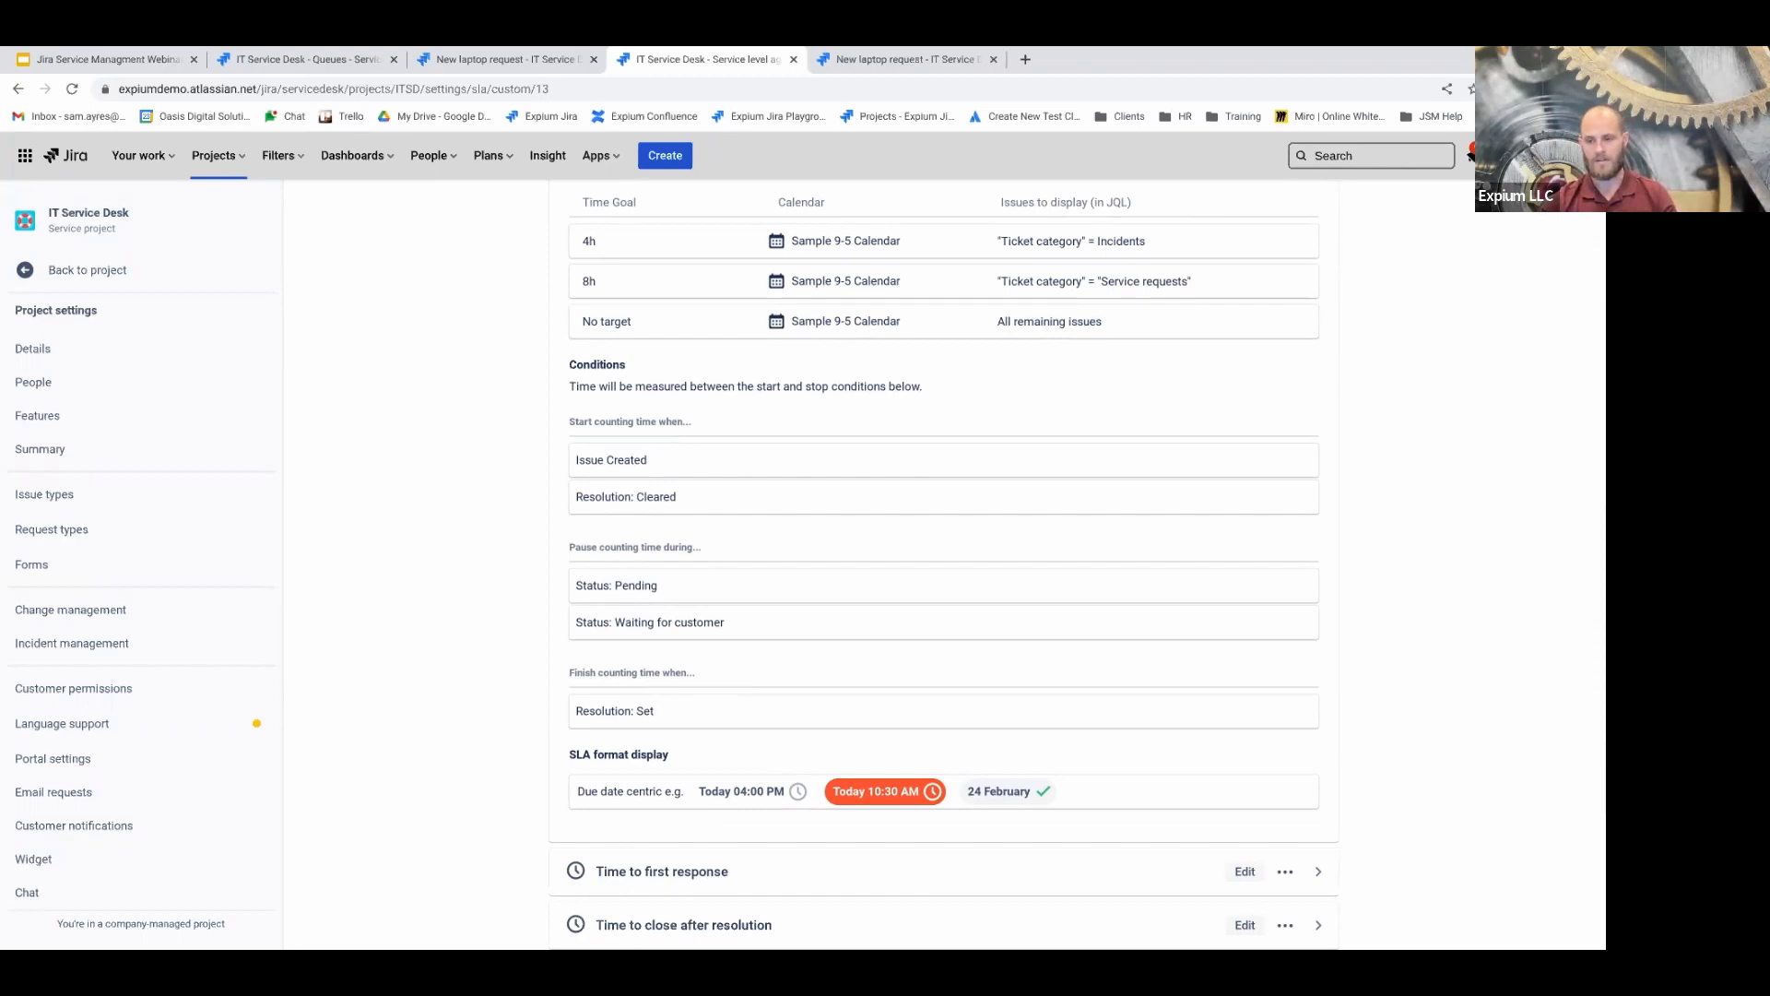
scroll(660, 465, "down", 1)
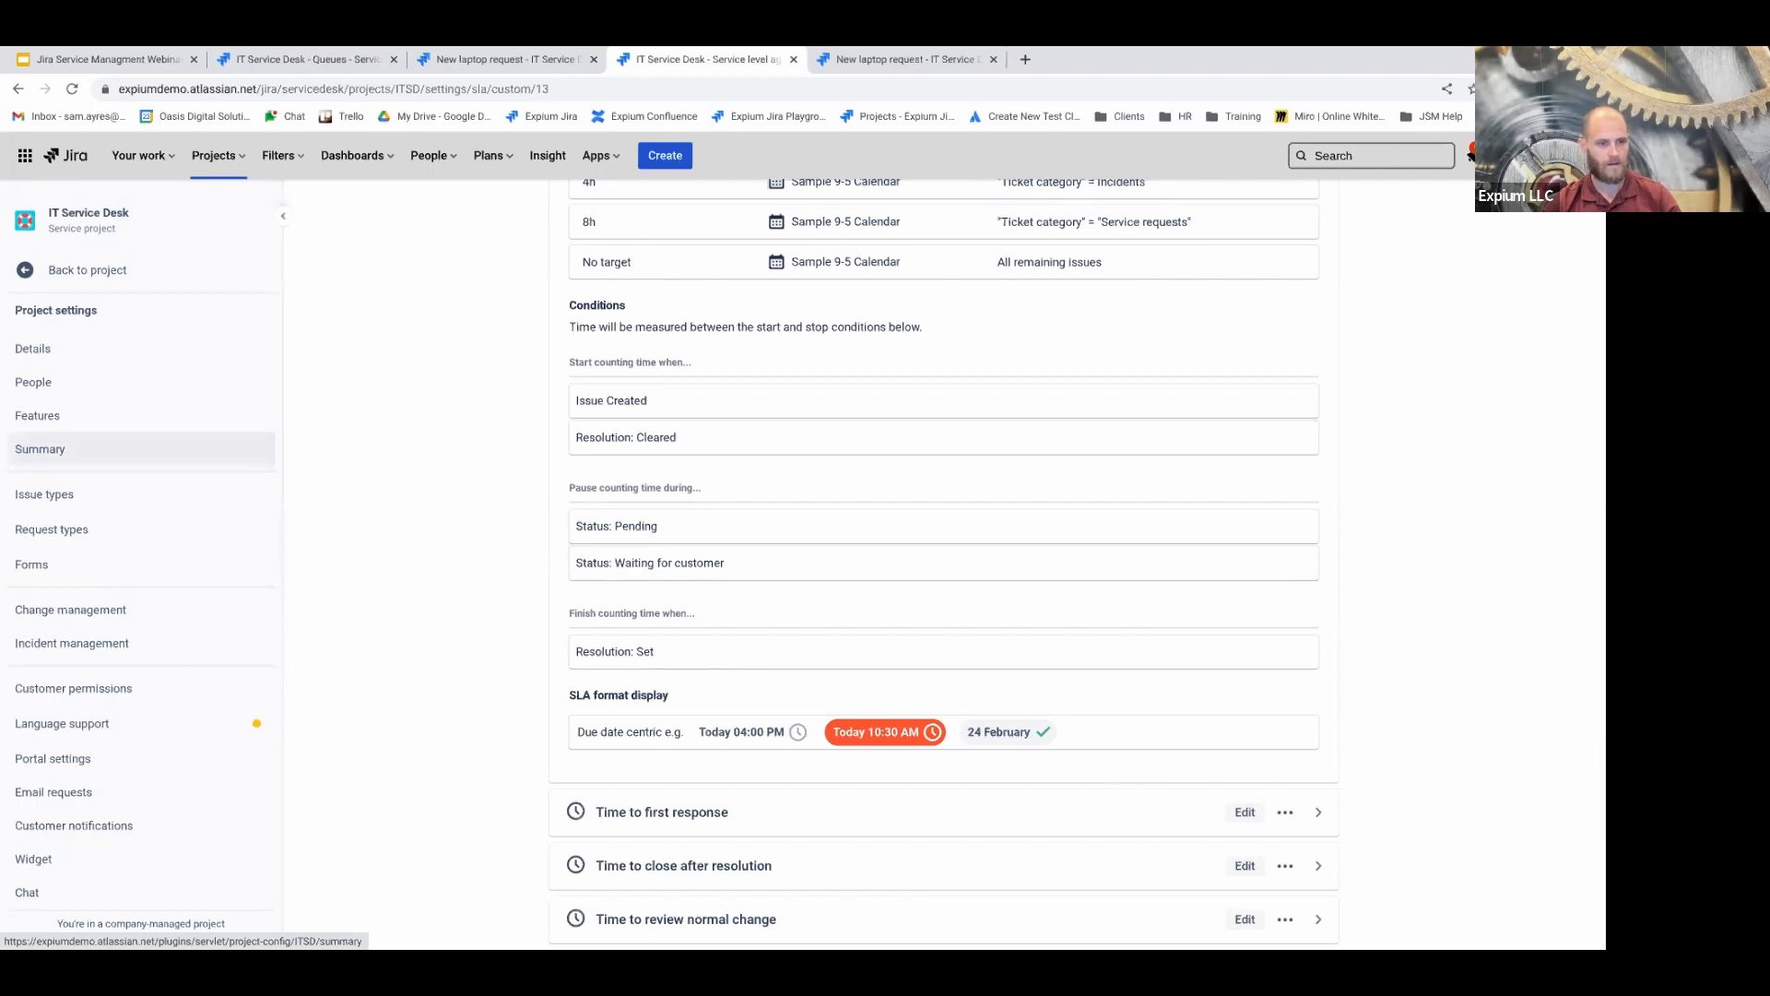
scroll(904, 770, "up", 3)
scroll(902, 631, "down", 1)
scroll(902, 630, "up", 1)
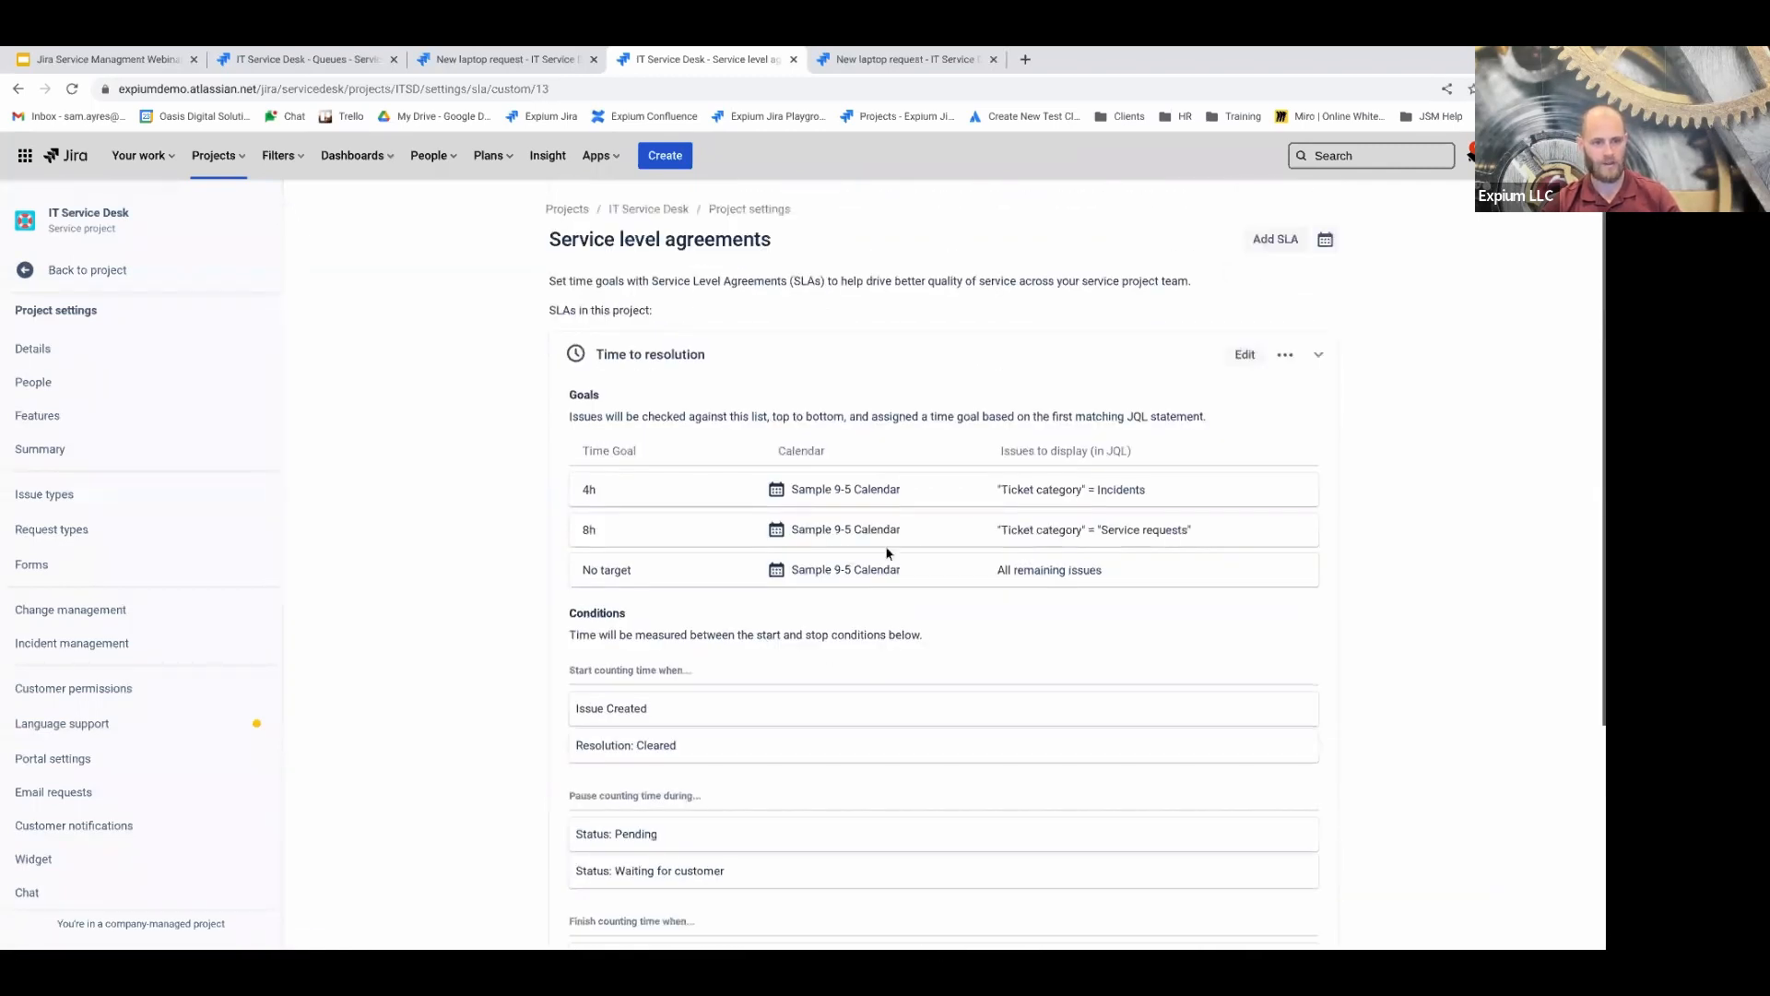
scroll(849, 503, "down", 1)
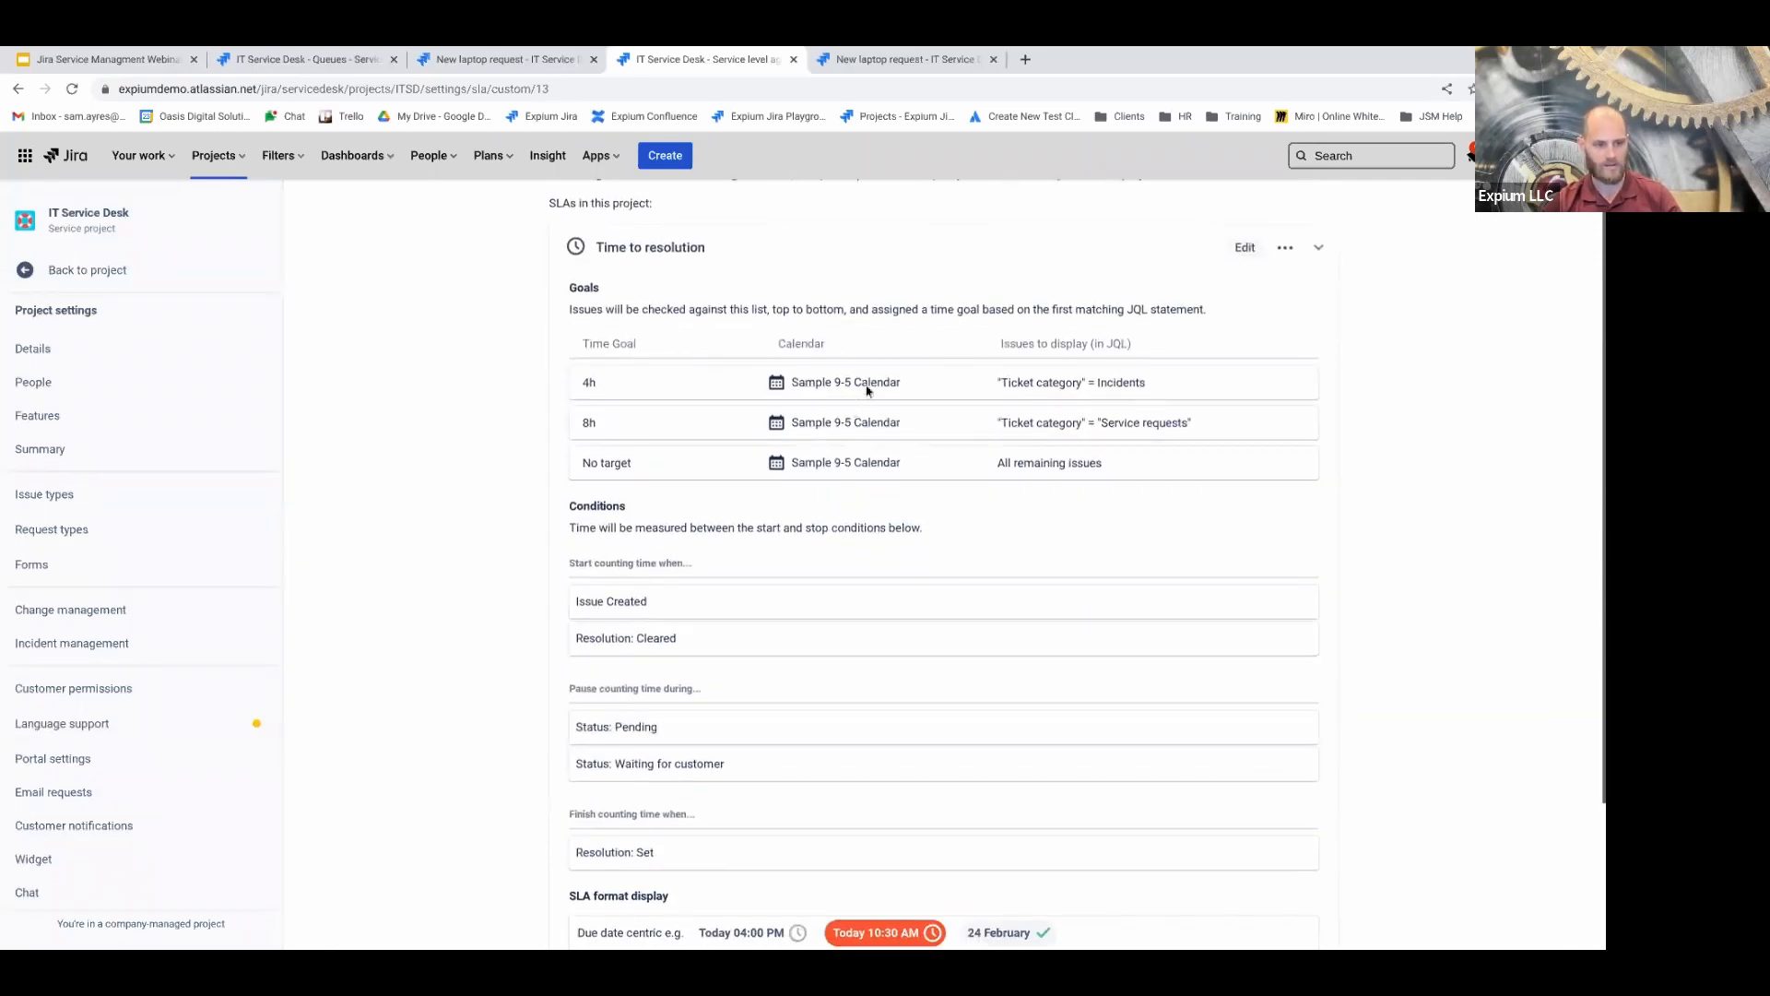
scroll(853, 410, "up", 1)
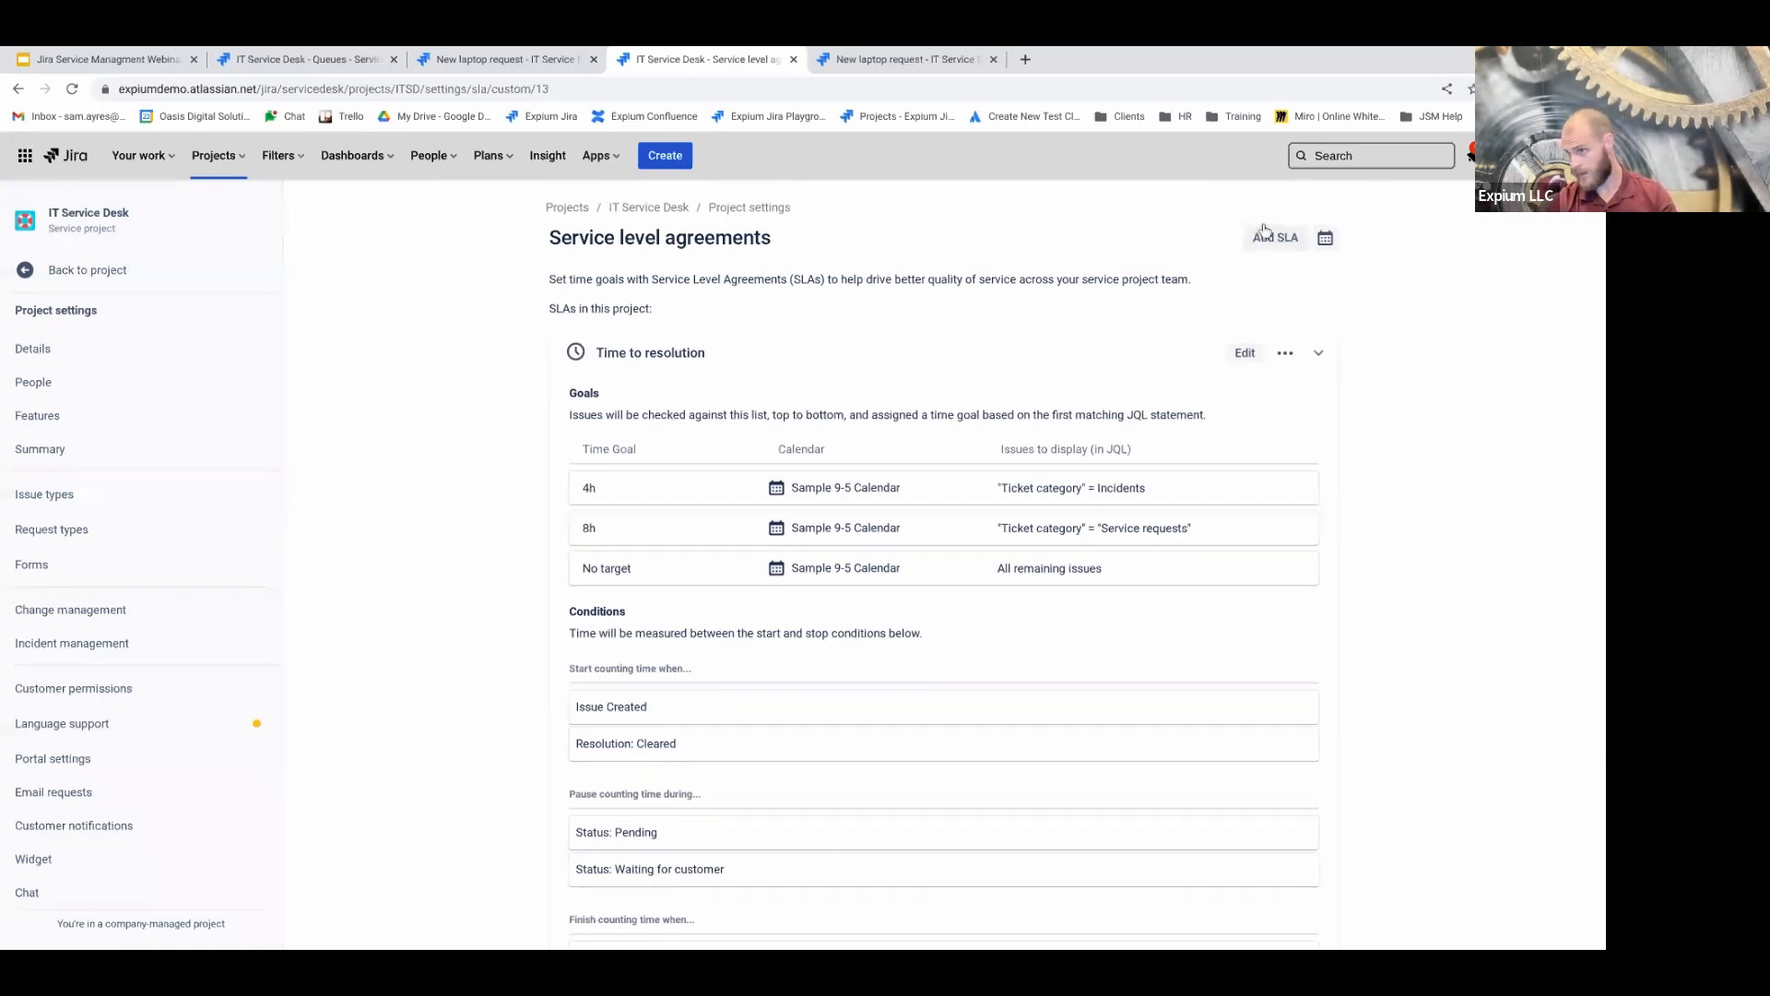
left_click(1325, 238)
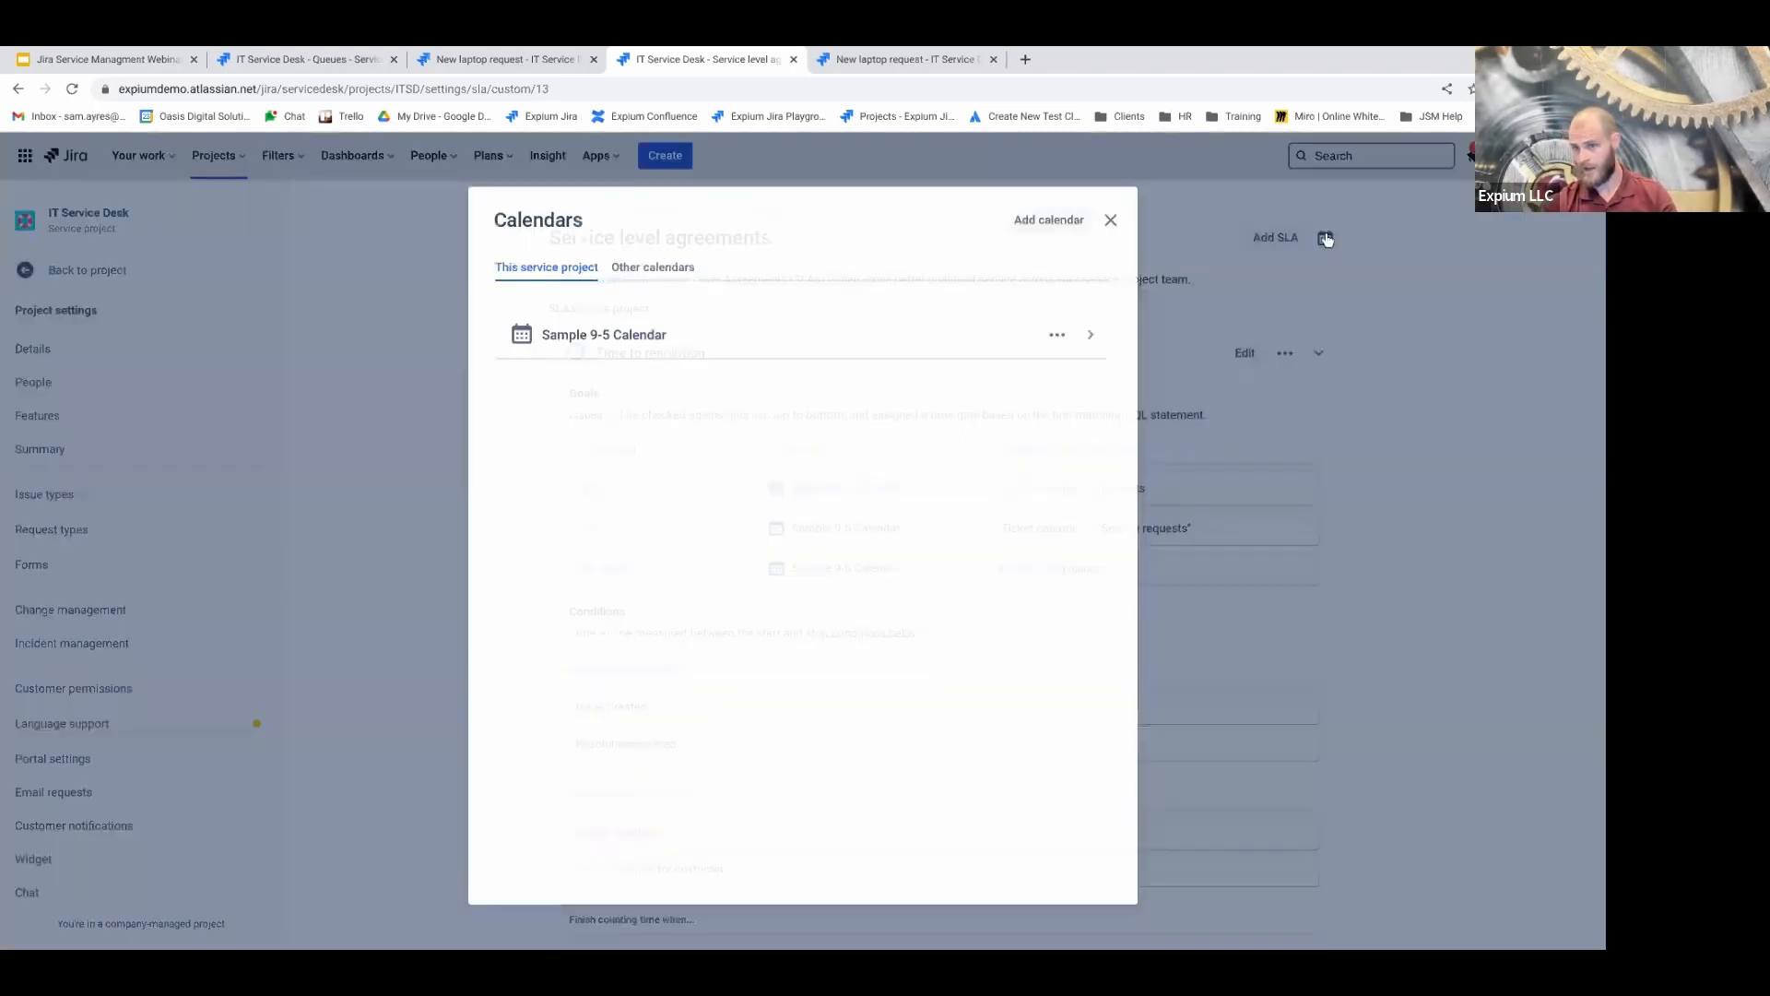
Start a new calendar and add Saturday and Sunday to its work week
left_click(1047, 217)
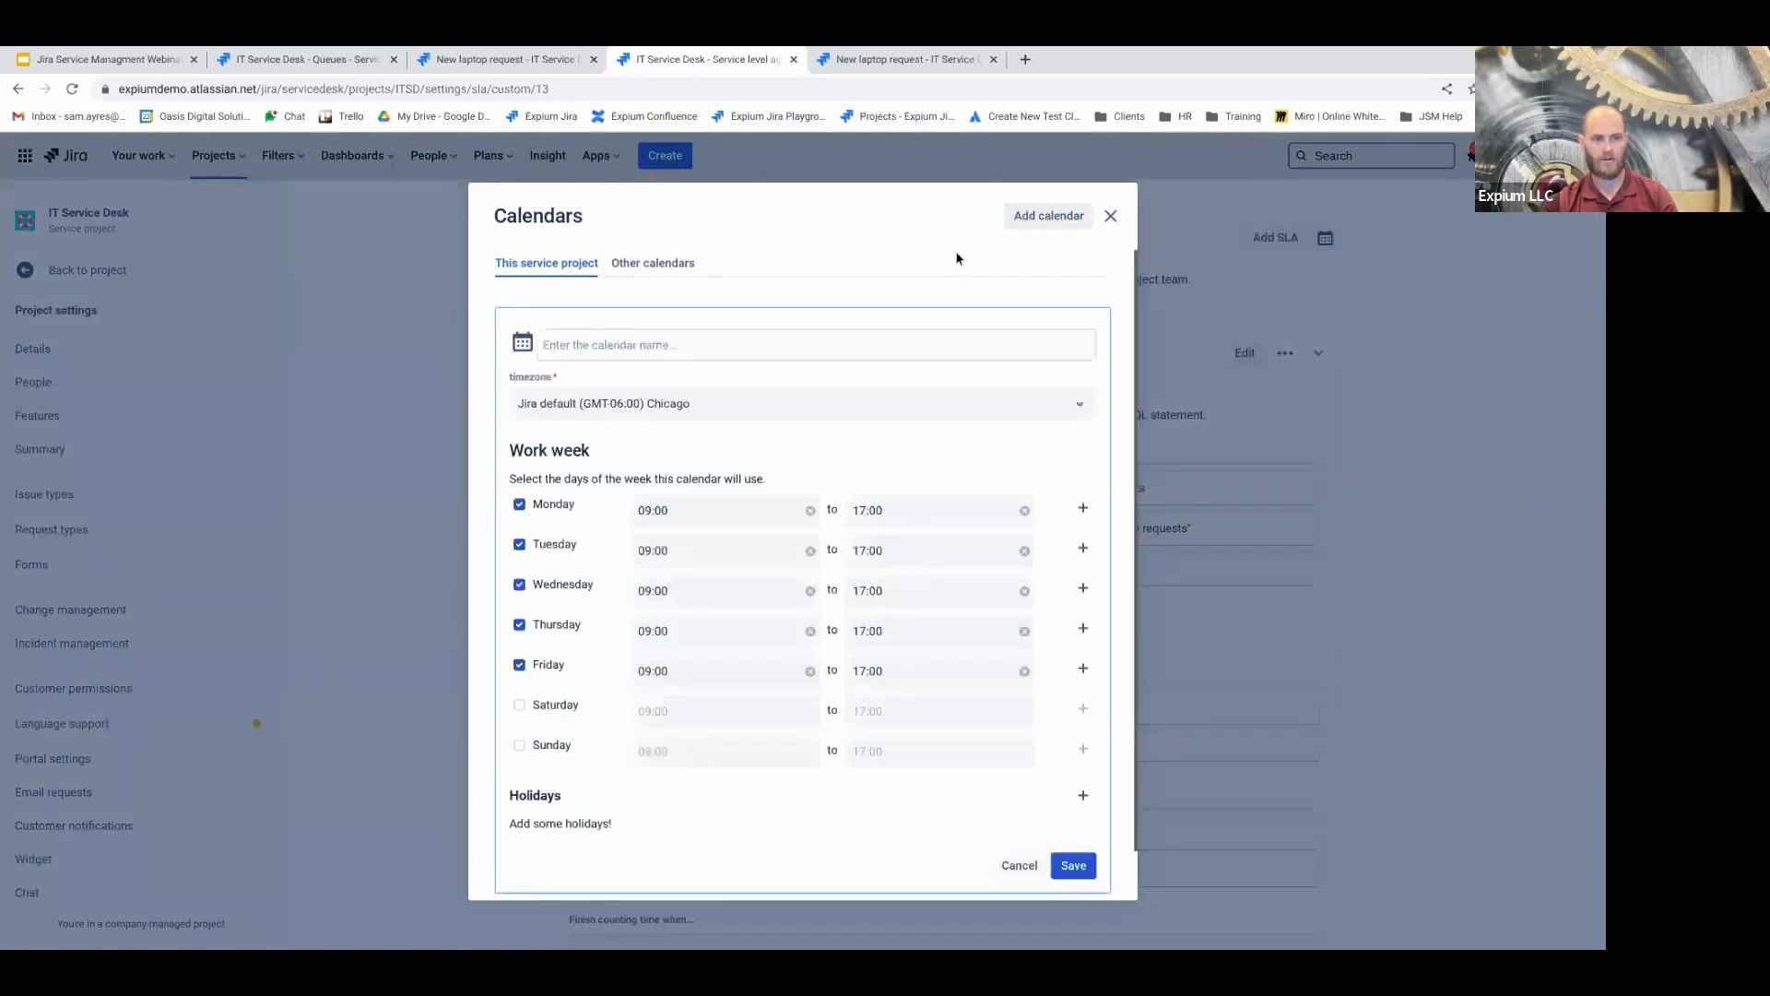
left_click(633, 347)
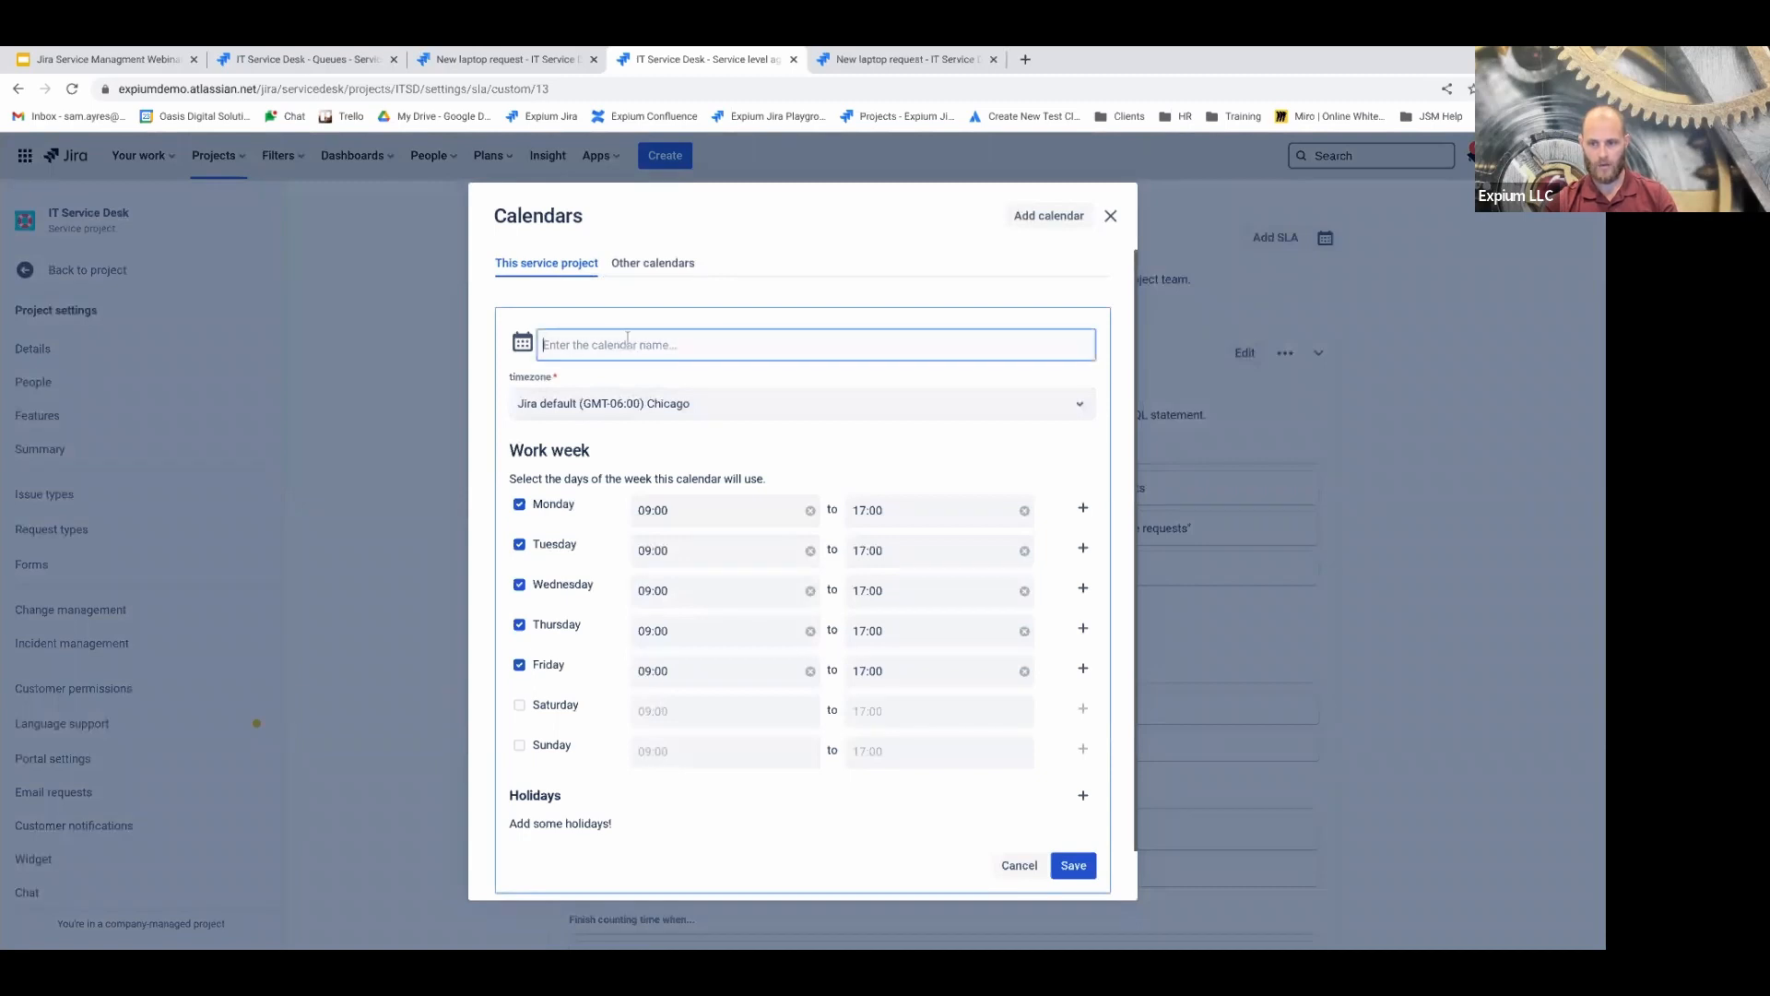
left_click(517, 716)
left_click(521, 725)
left_click(519, 764)
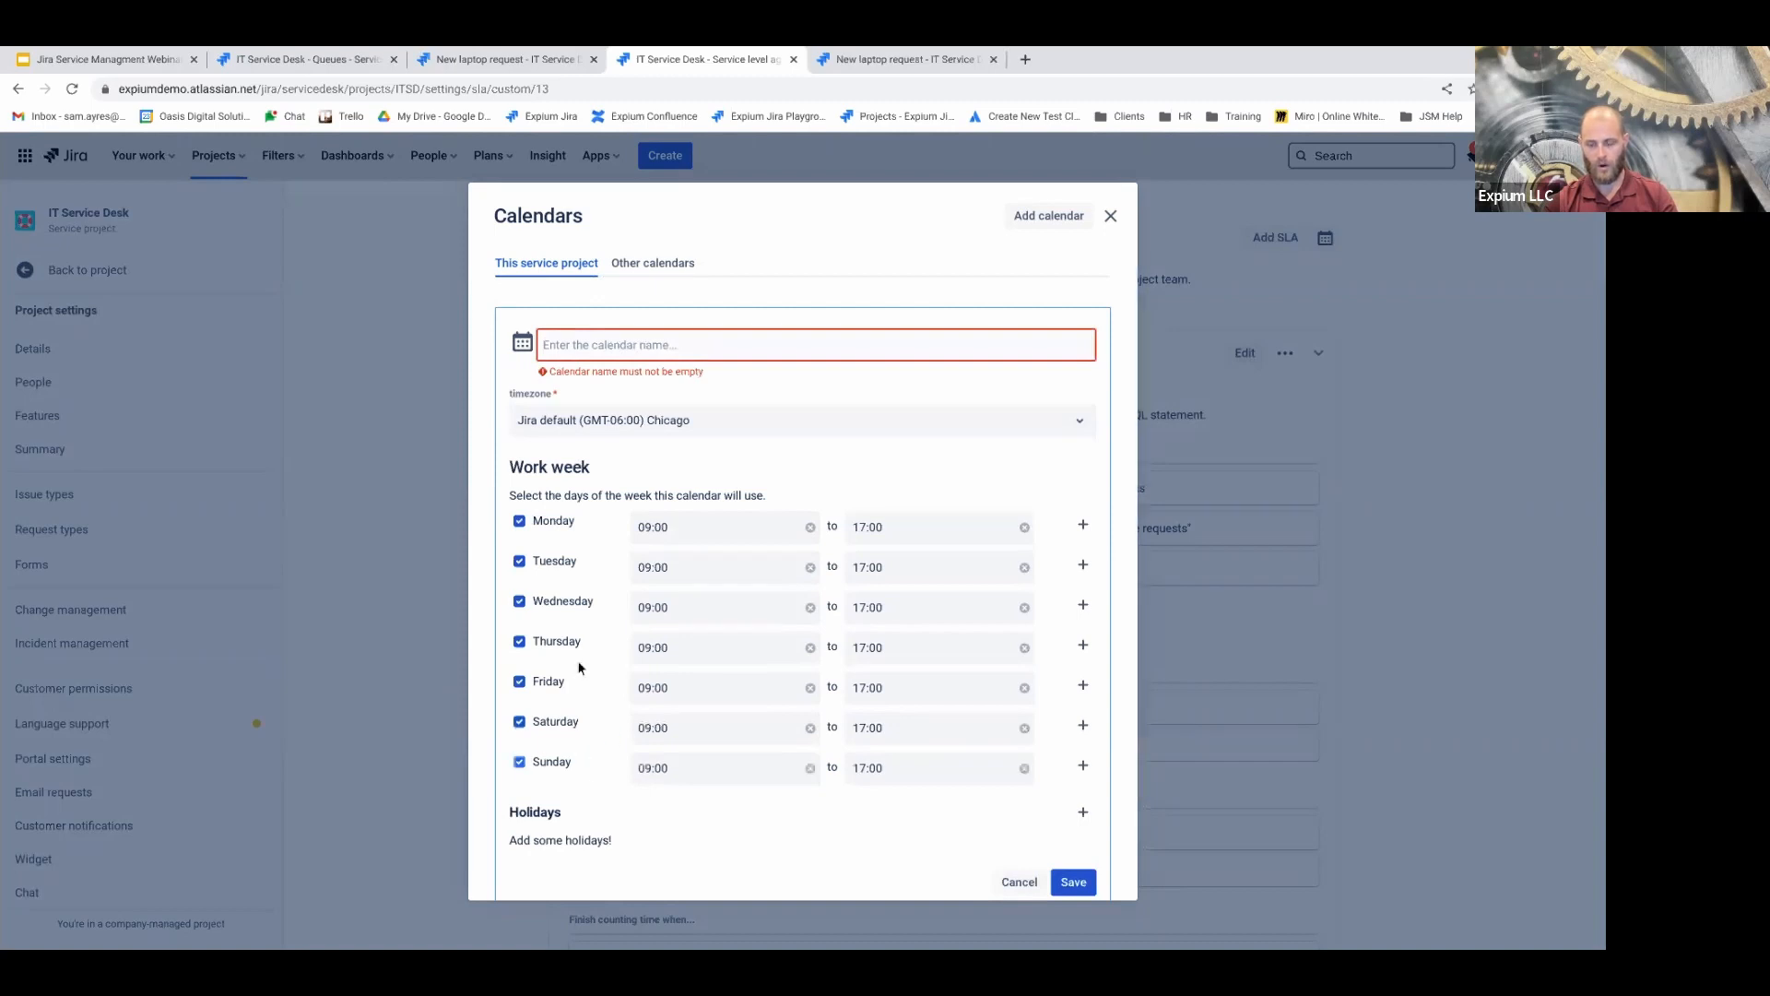
scroll(584, 723, "down", 1)
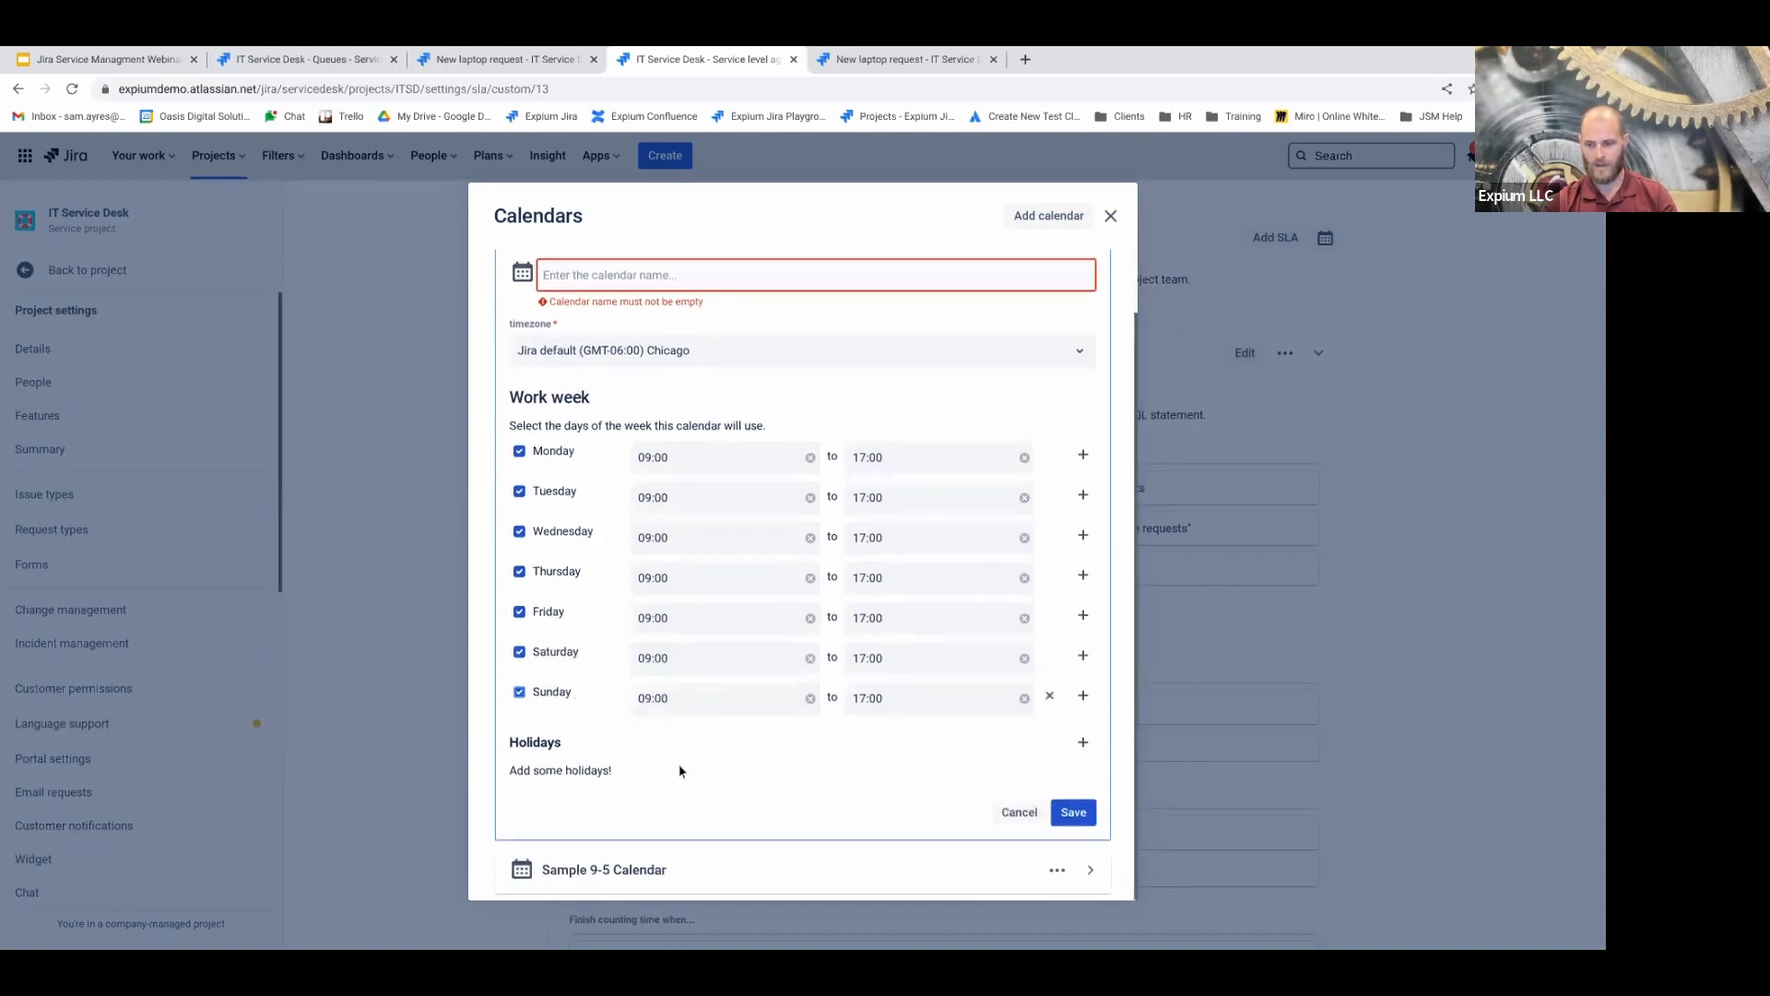
scroll(927, 778, "up", 1)
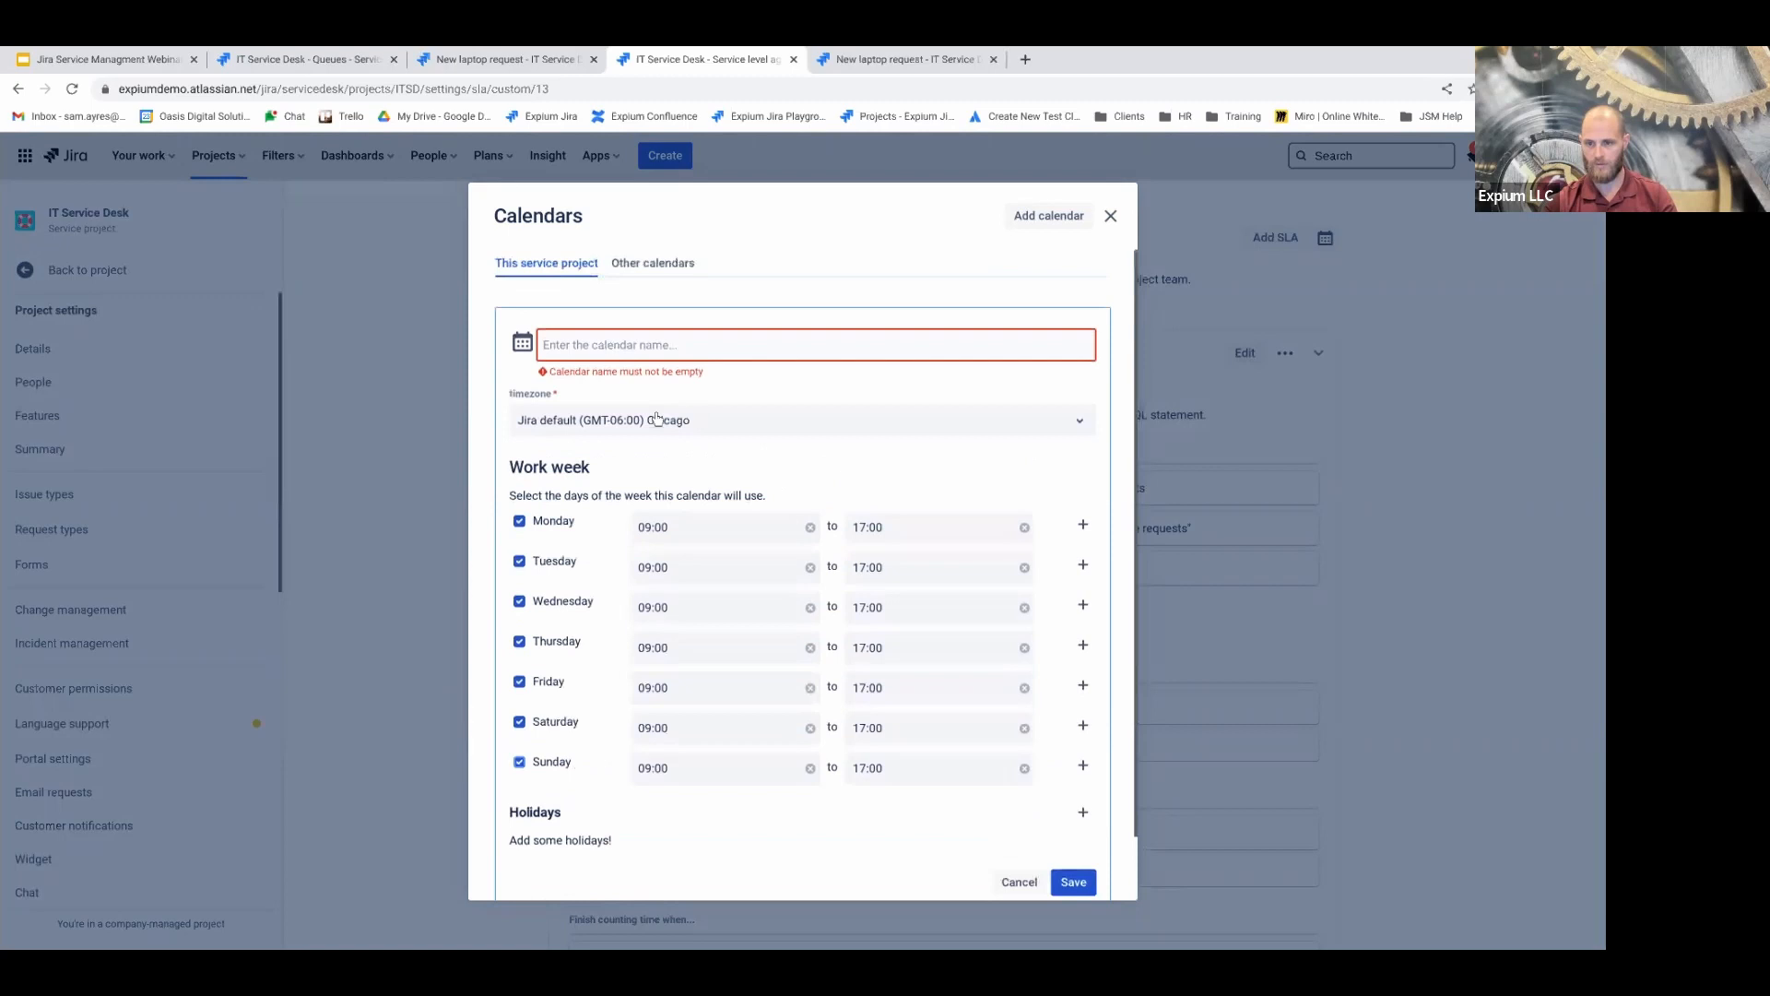
Check other service projects' calendars, then cancel the new calendar and close Calendars
left_click(663, 267)
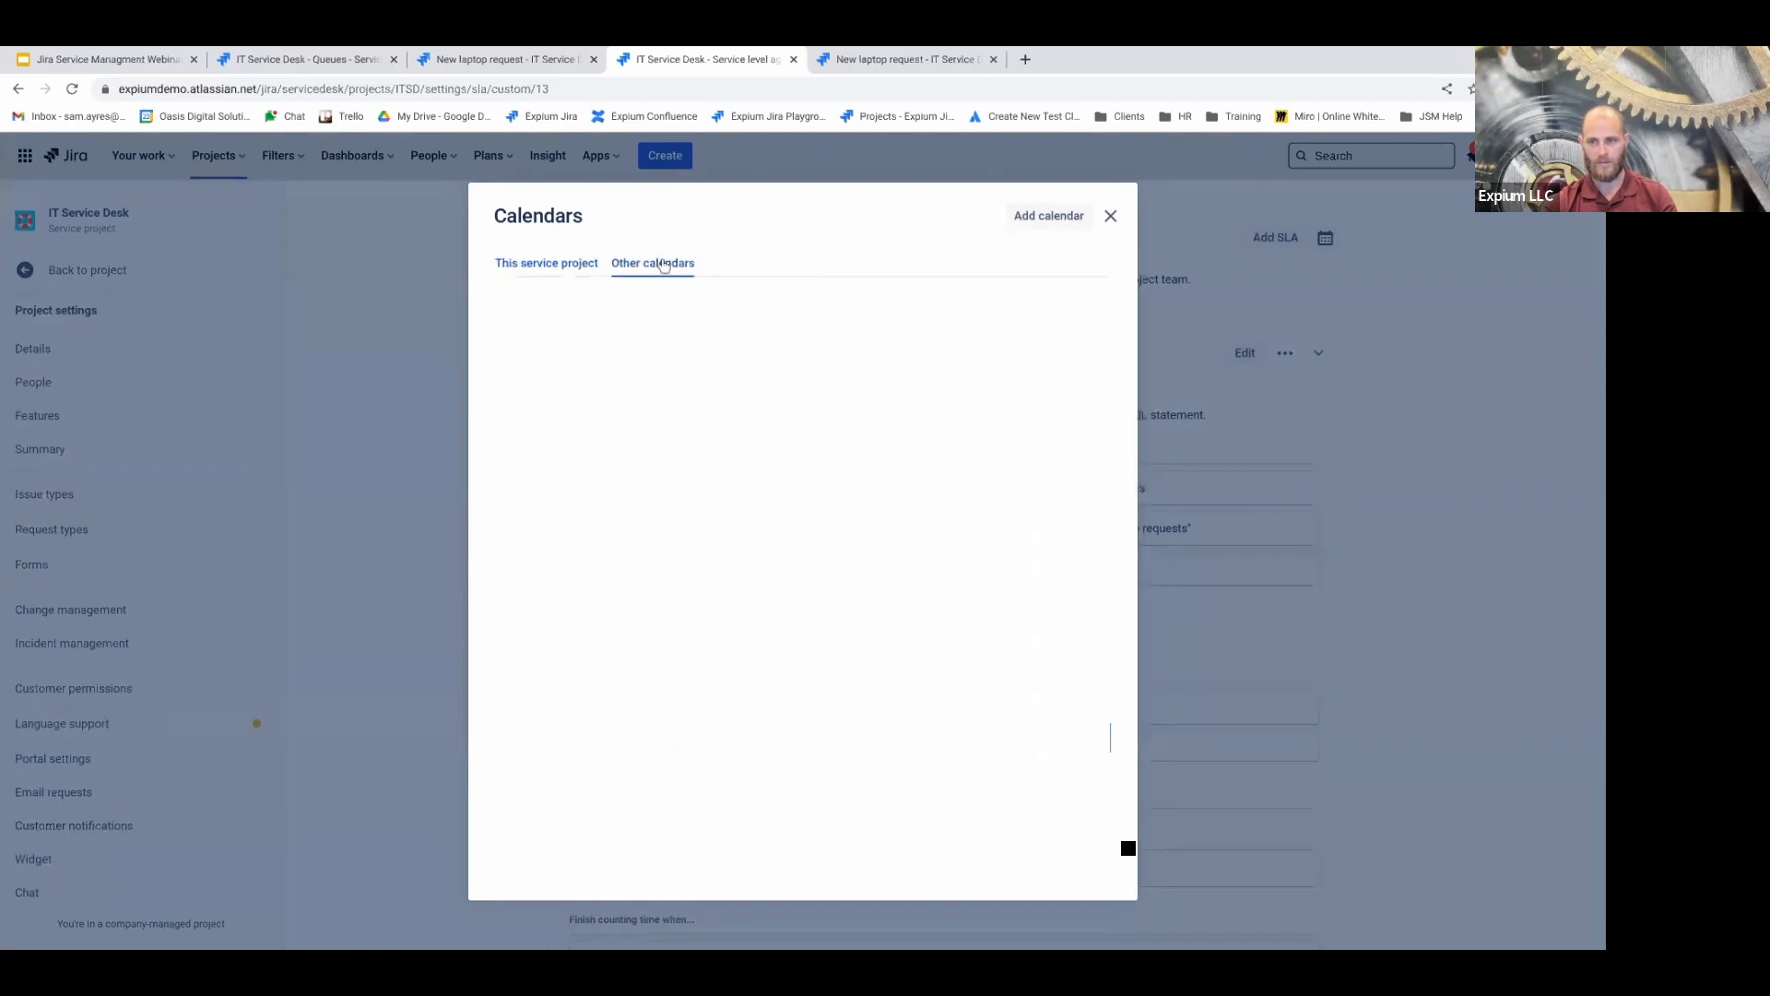
left_click(572, 266)
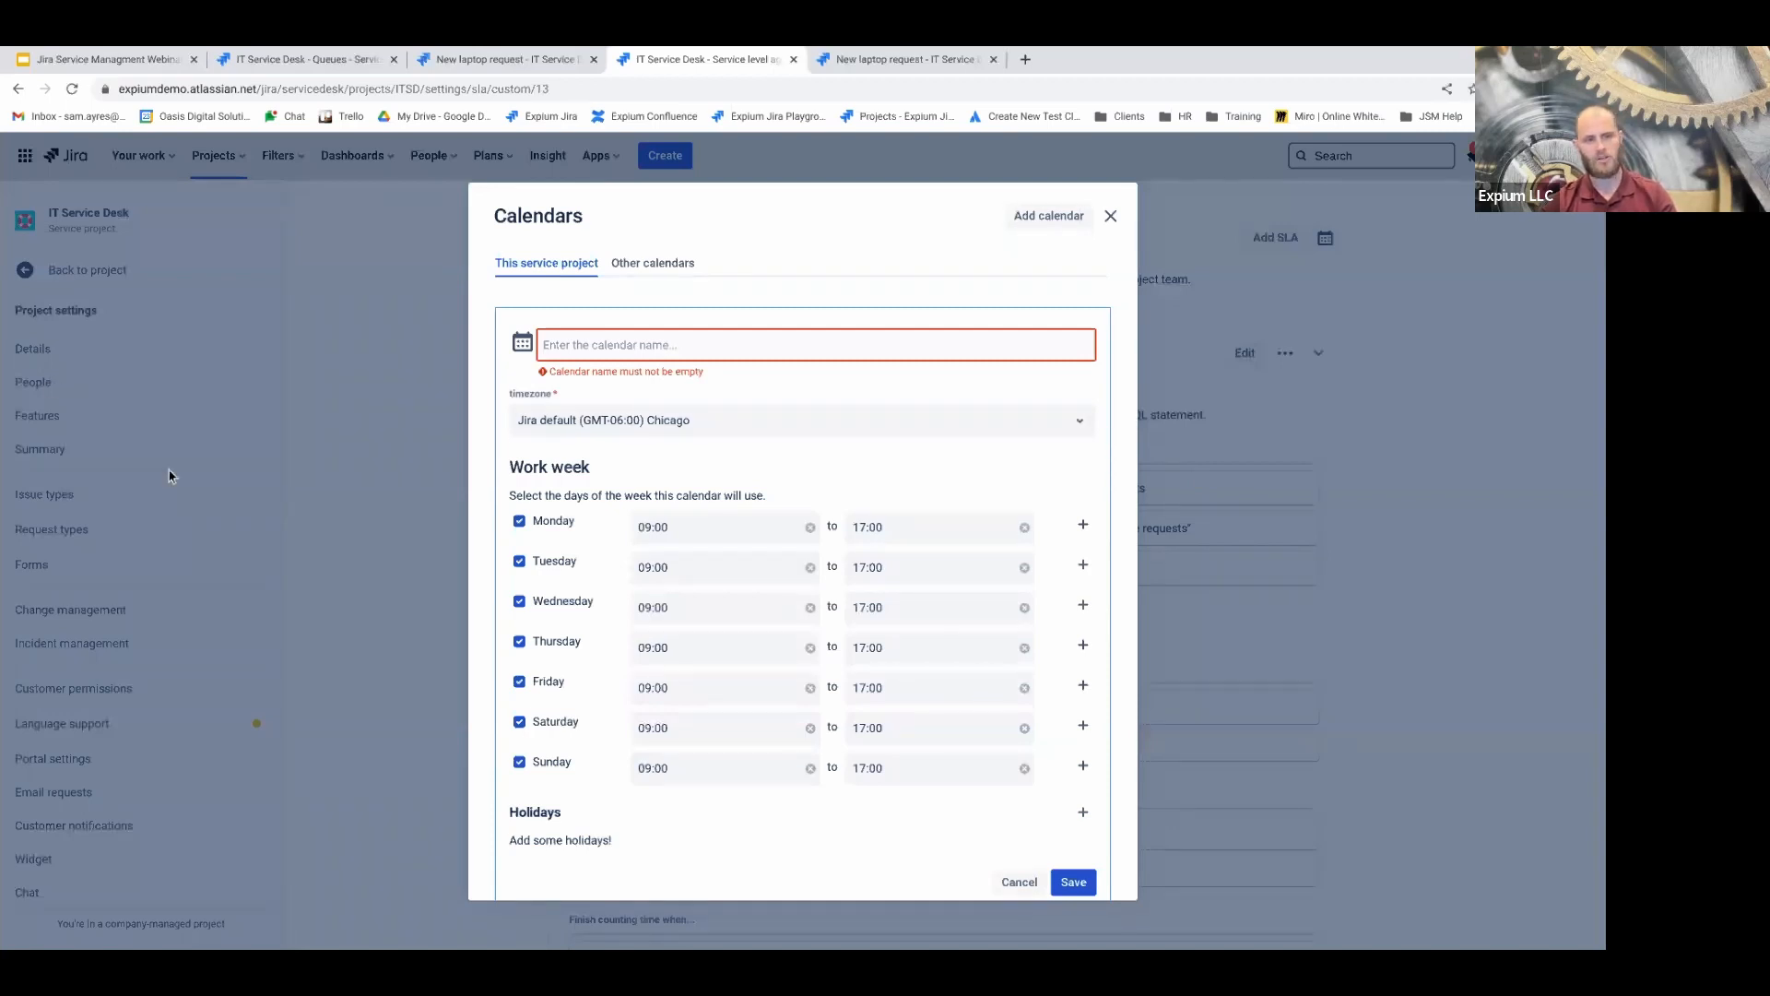
left_click(1019, 883)
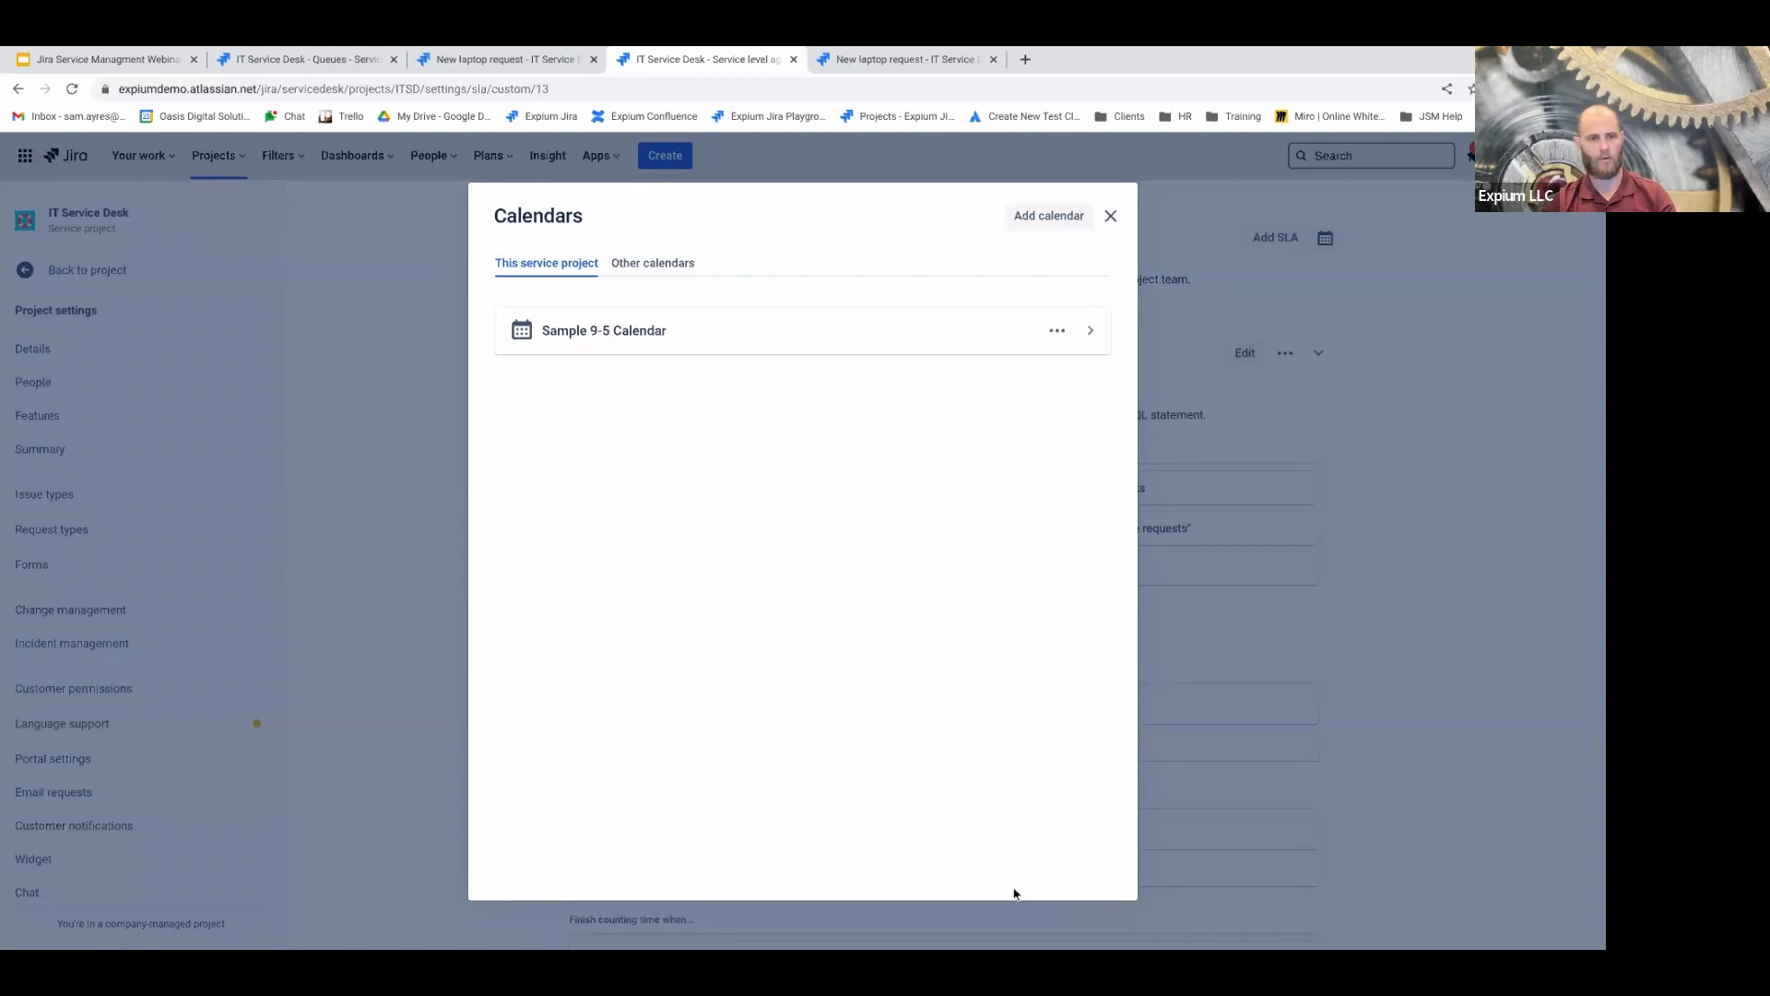
left_click(1111, 215)
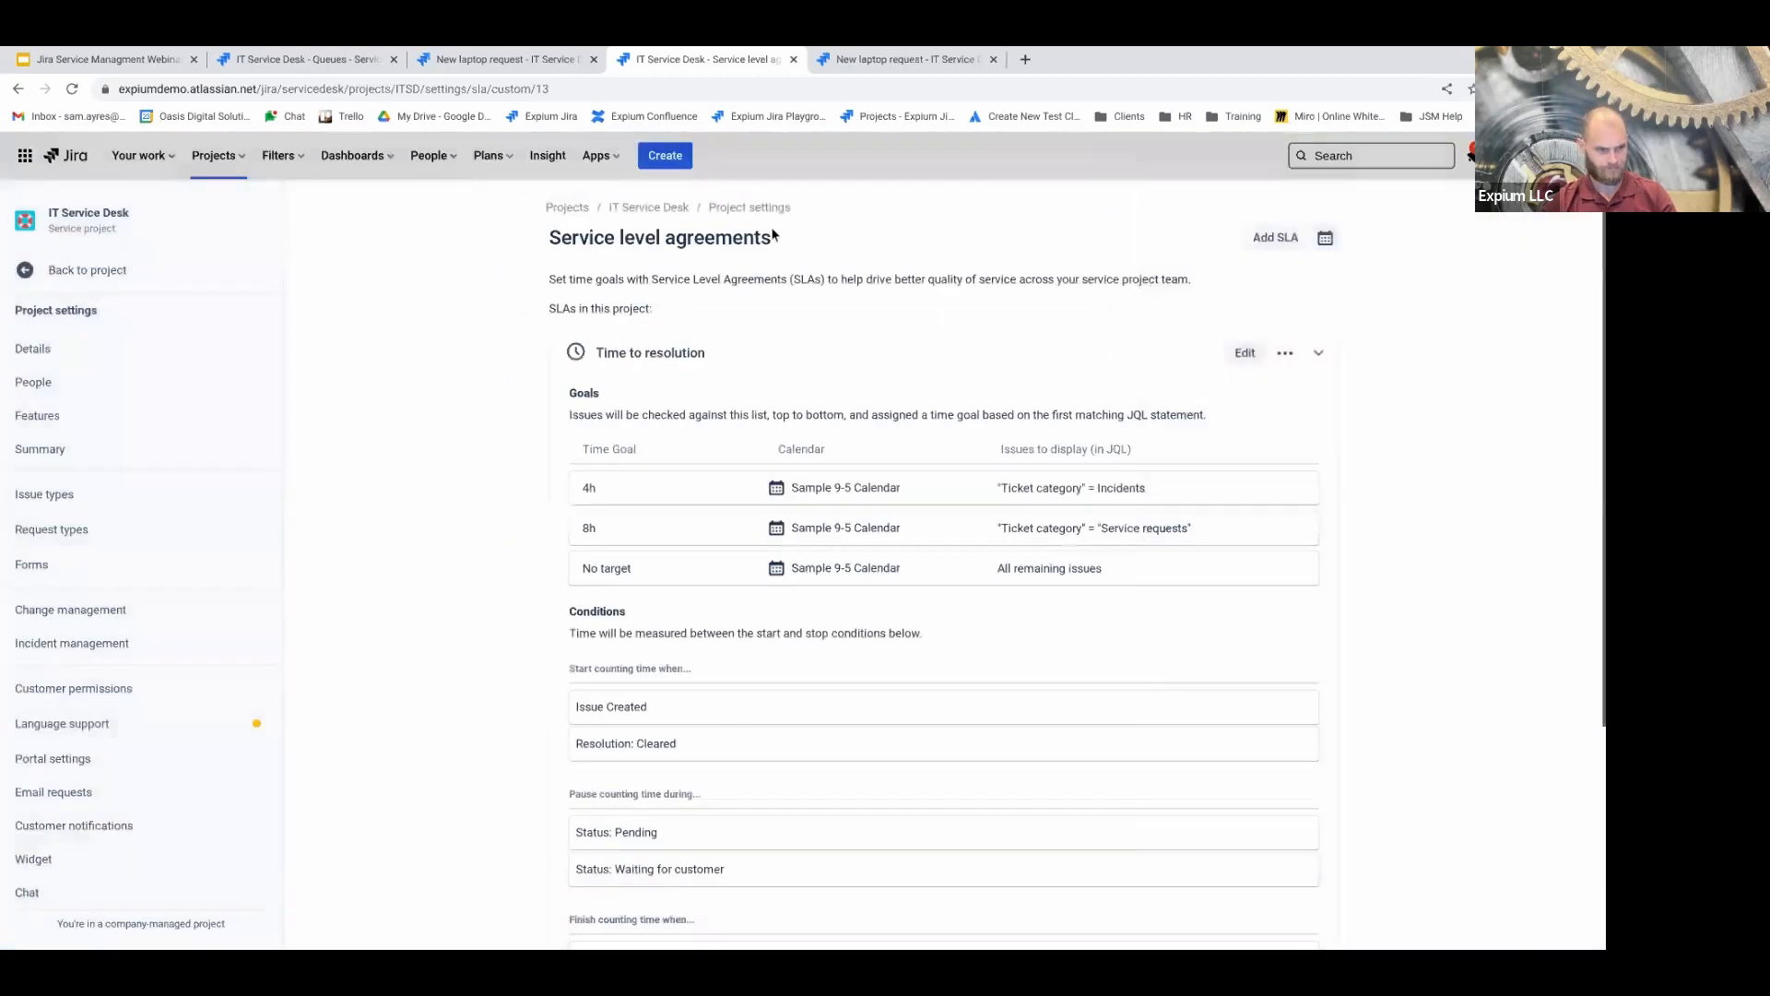
Return to the IT Service Desk project and open its Reports at the Workload report
left_click(88, 270)
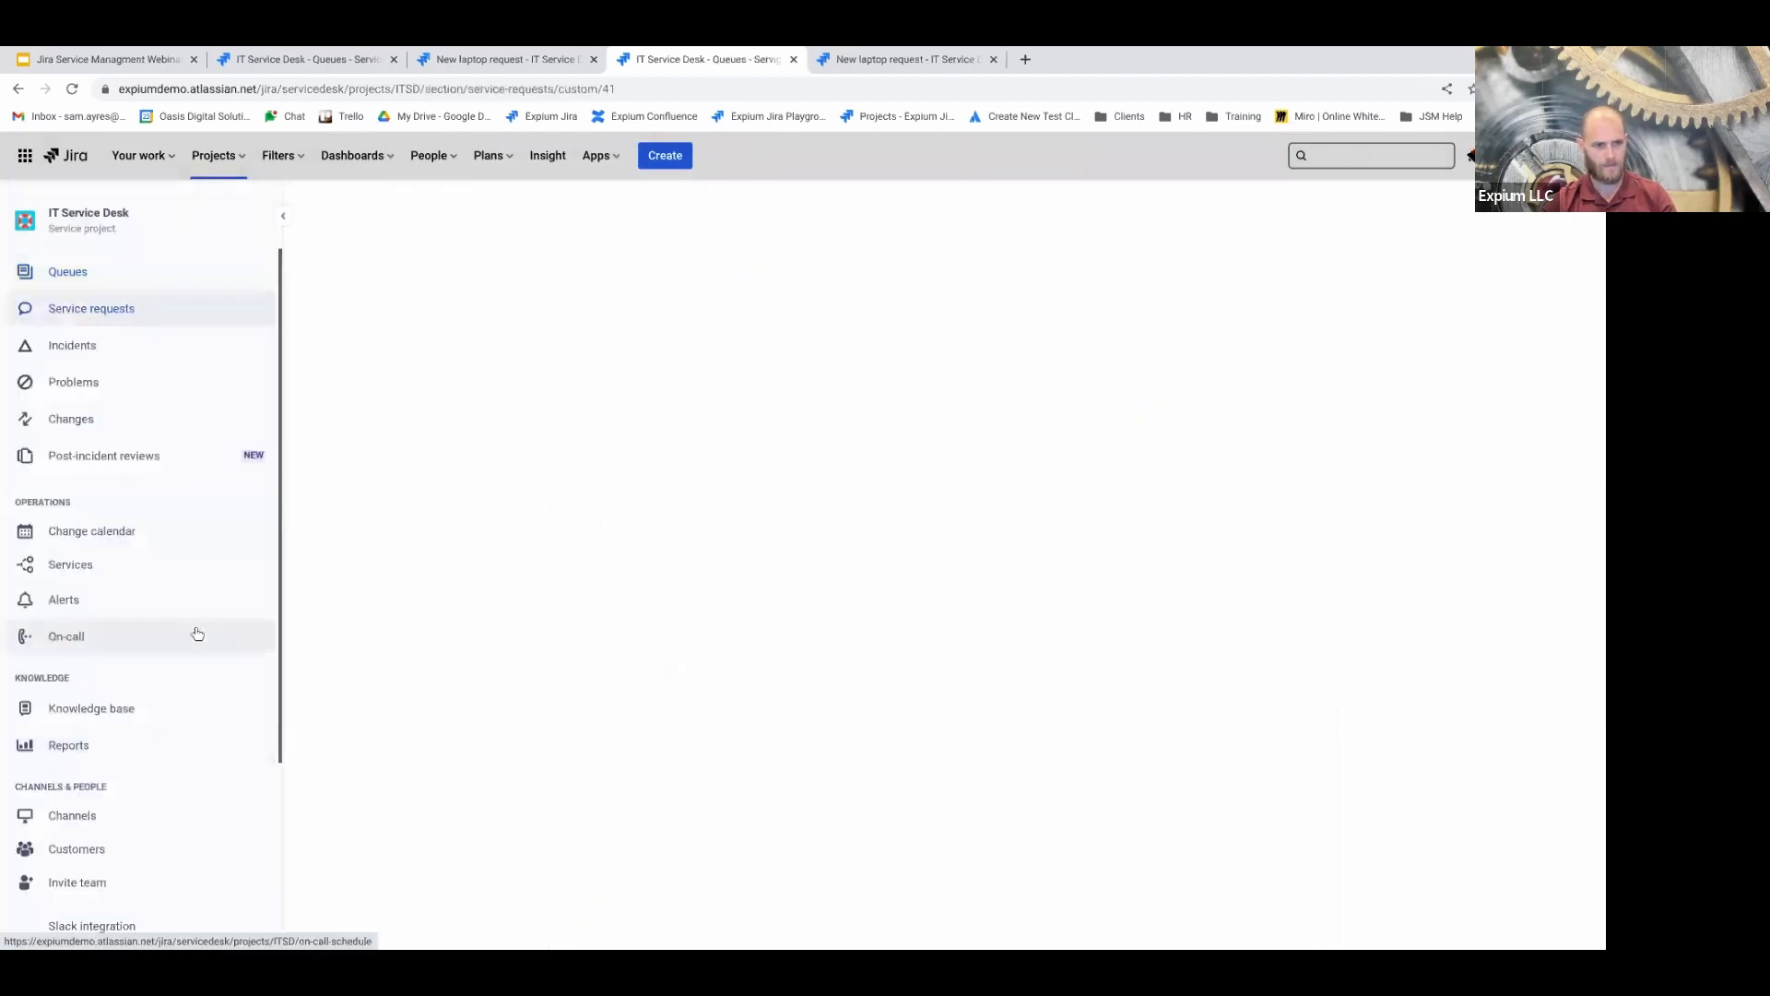
scroll(166, 651, "down", 3)
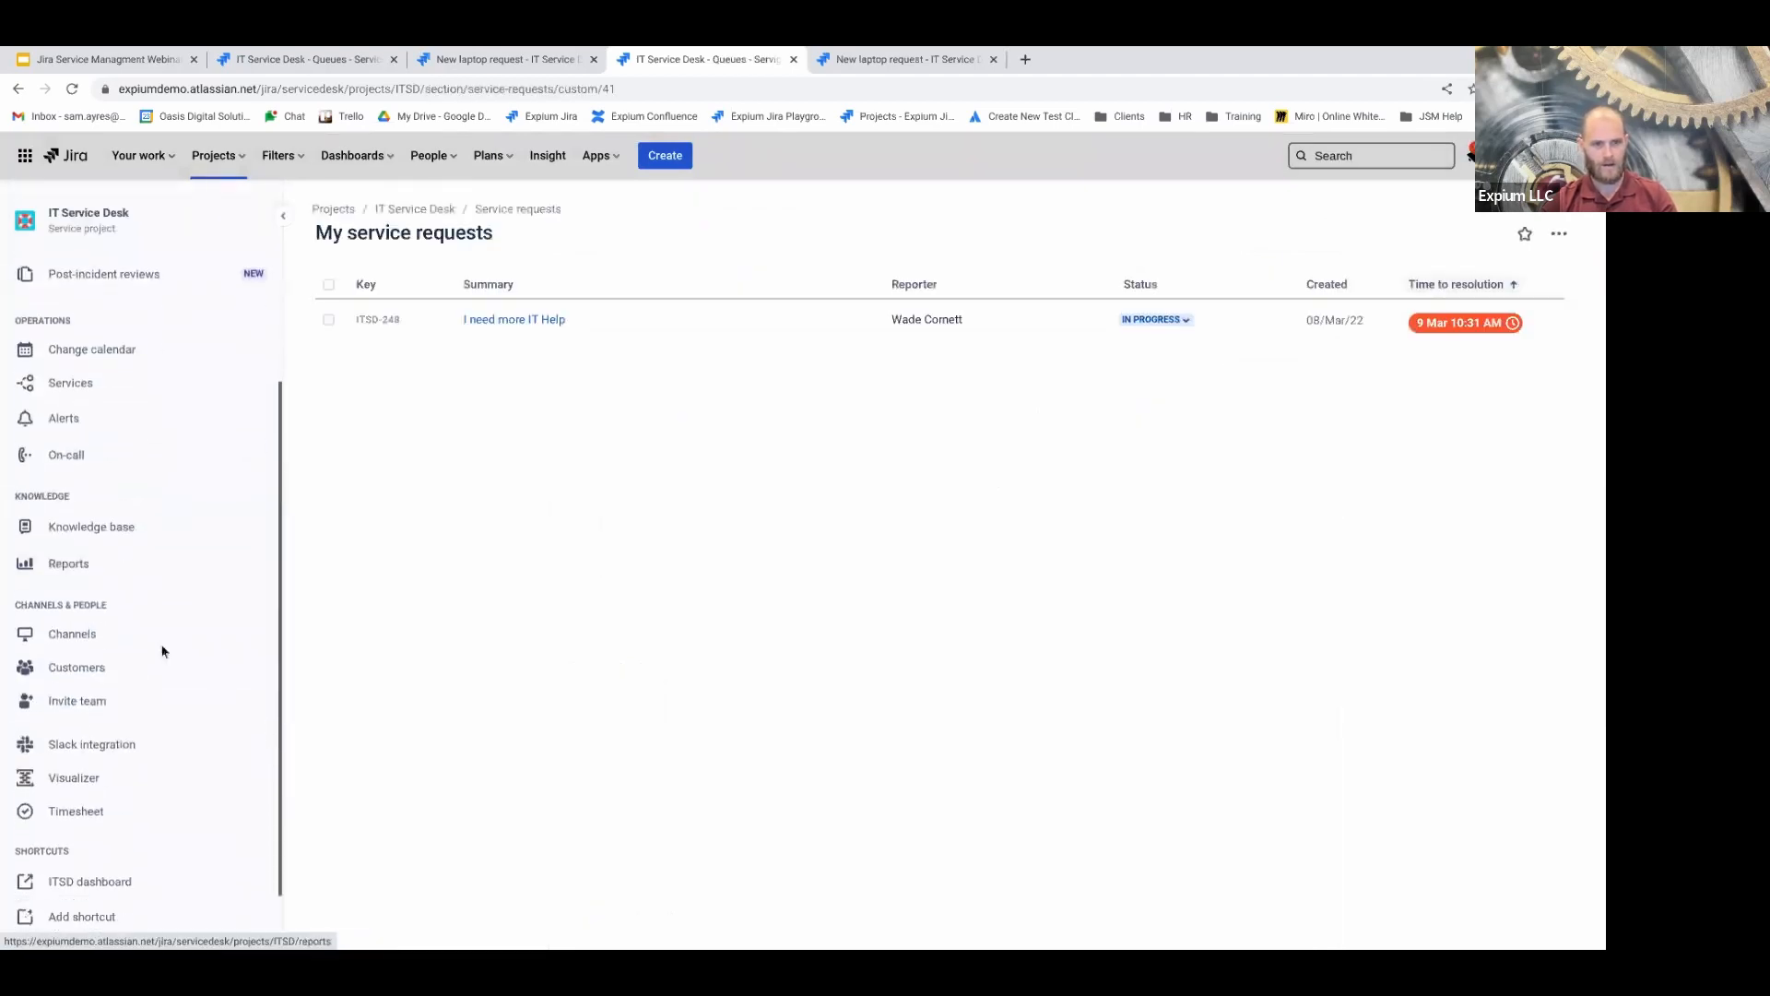
scroll(135, 711, "up", 3)
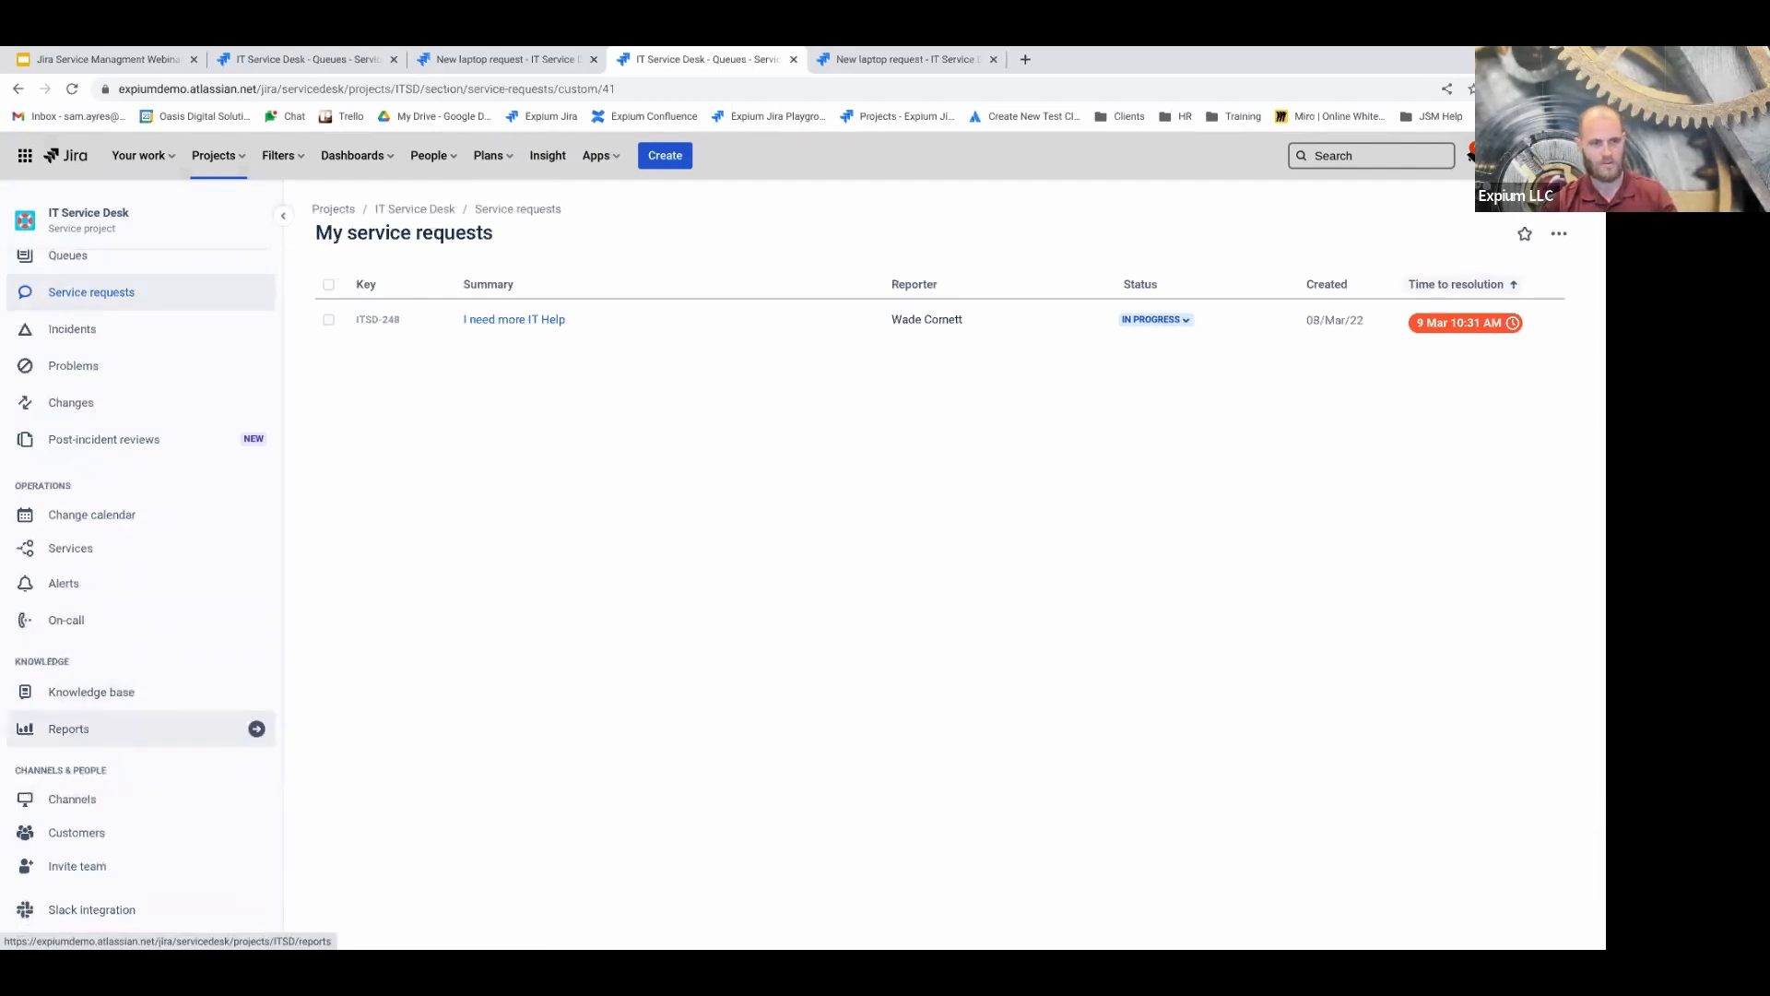
scroll(131, 687, "down", 1)
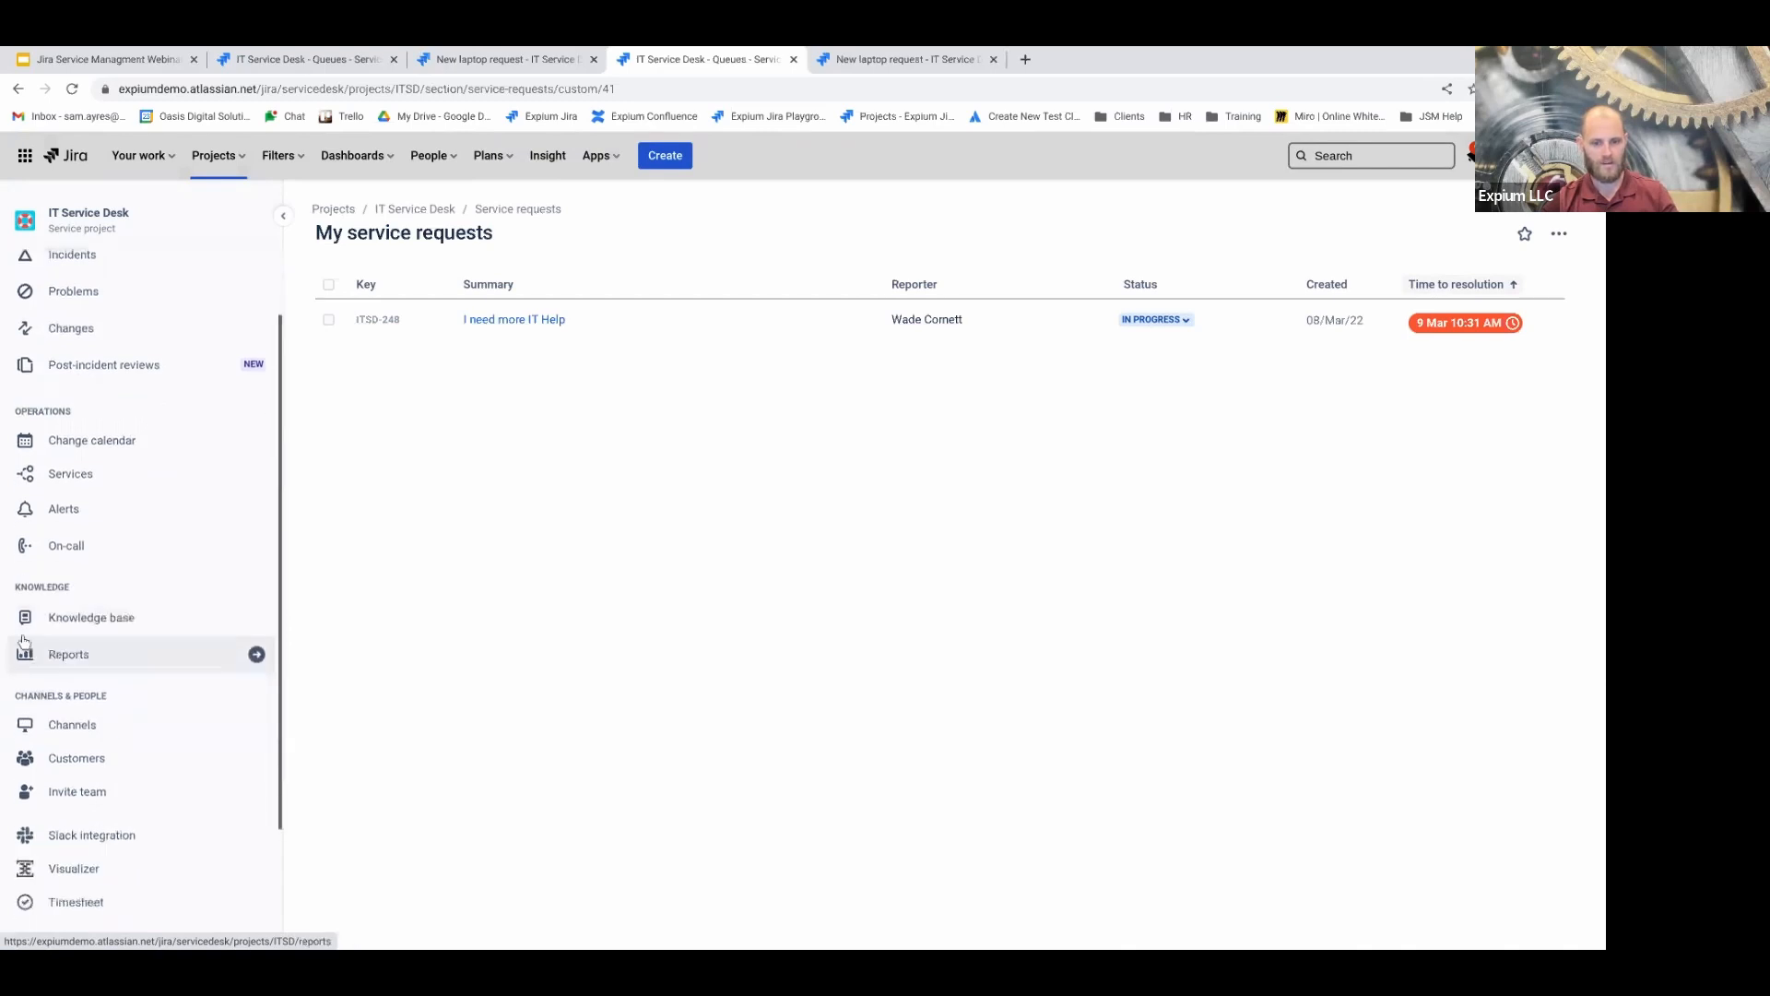
left_click(89, 672)
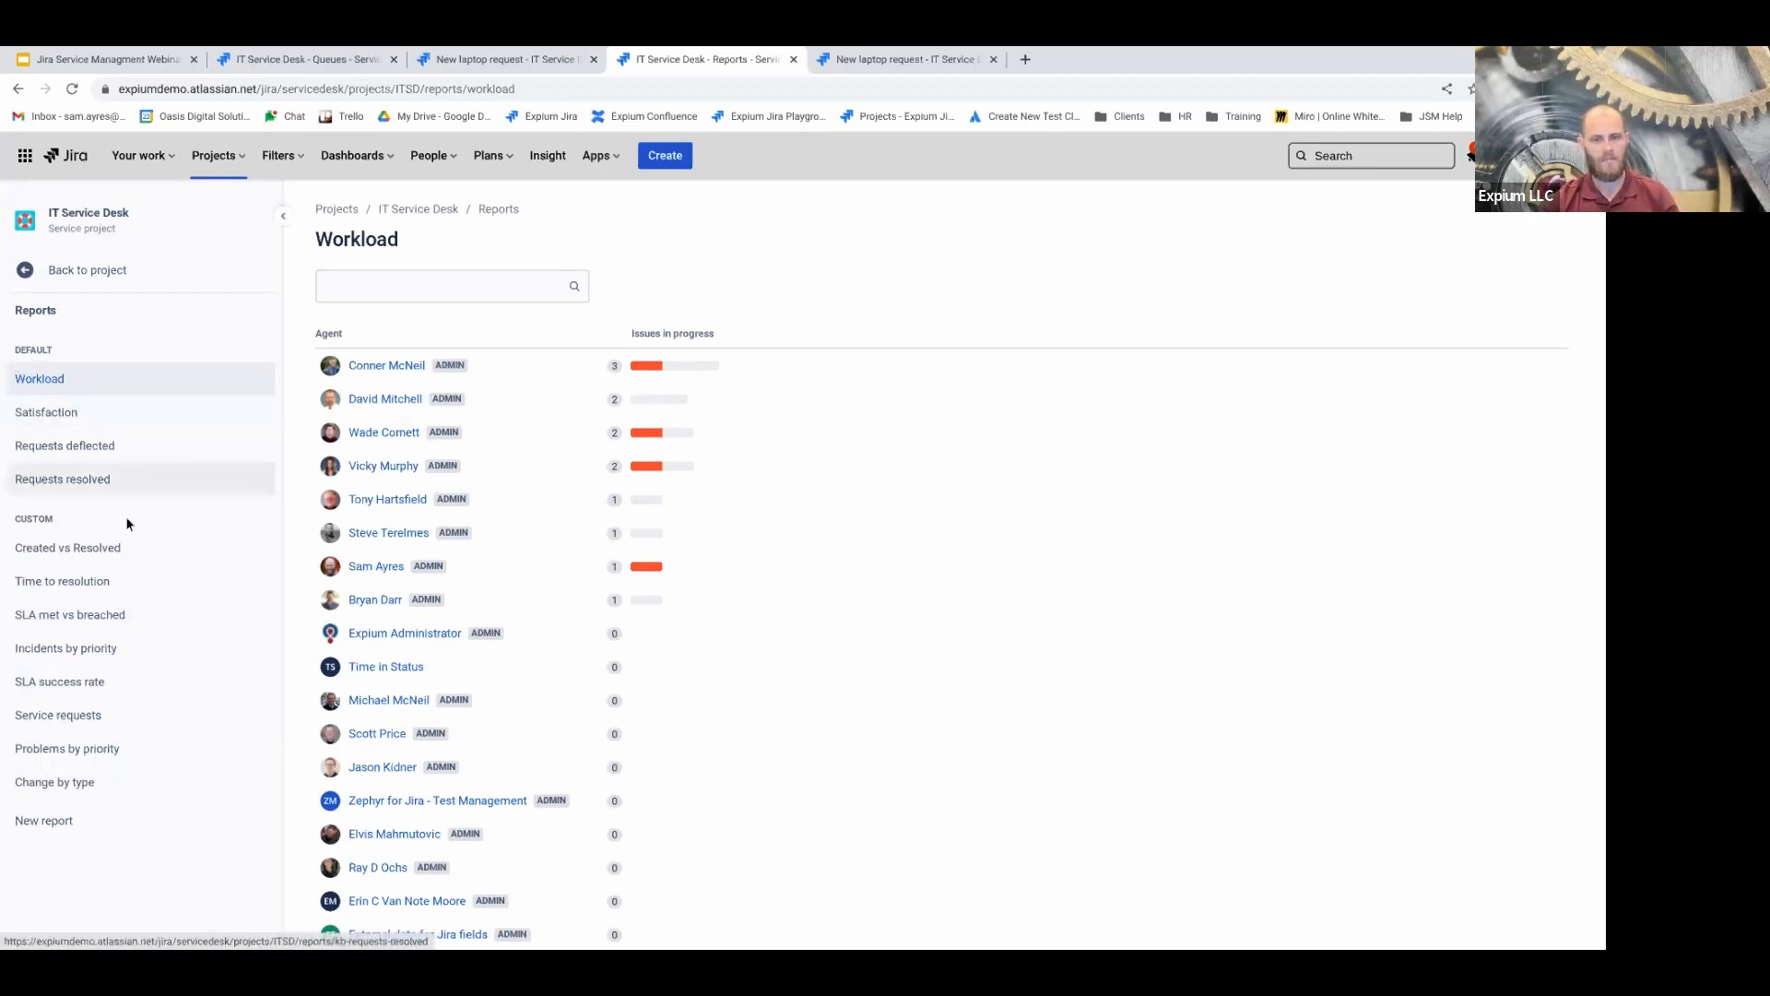
Open the SLA met vs breached report
left_click(89, 625)
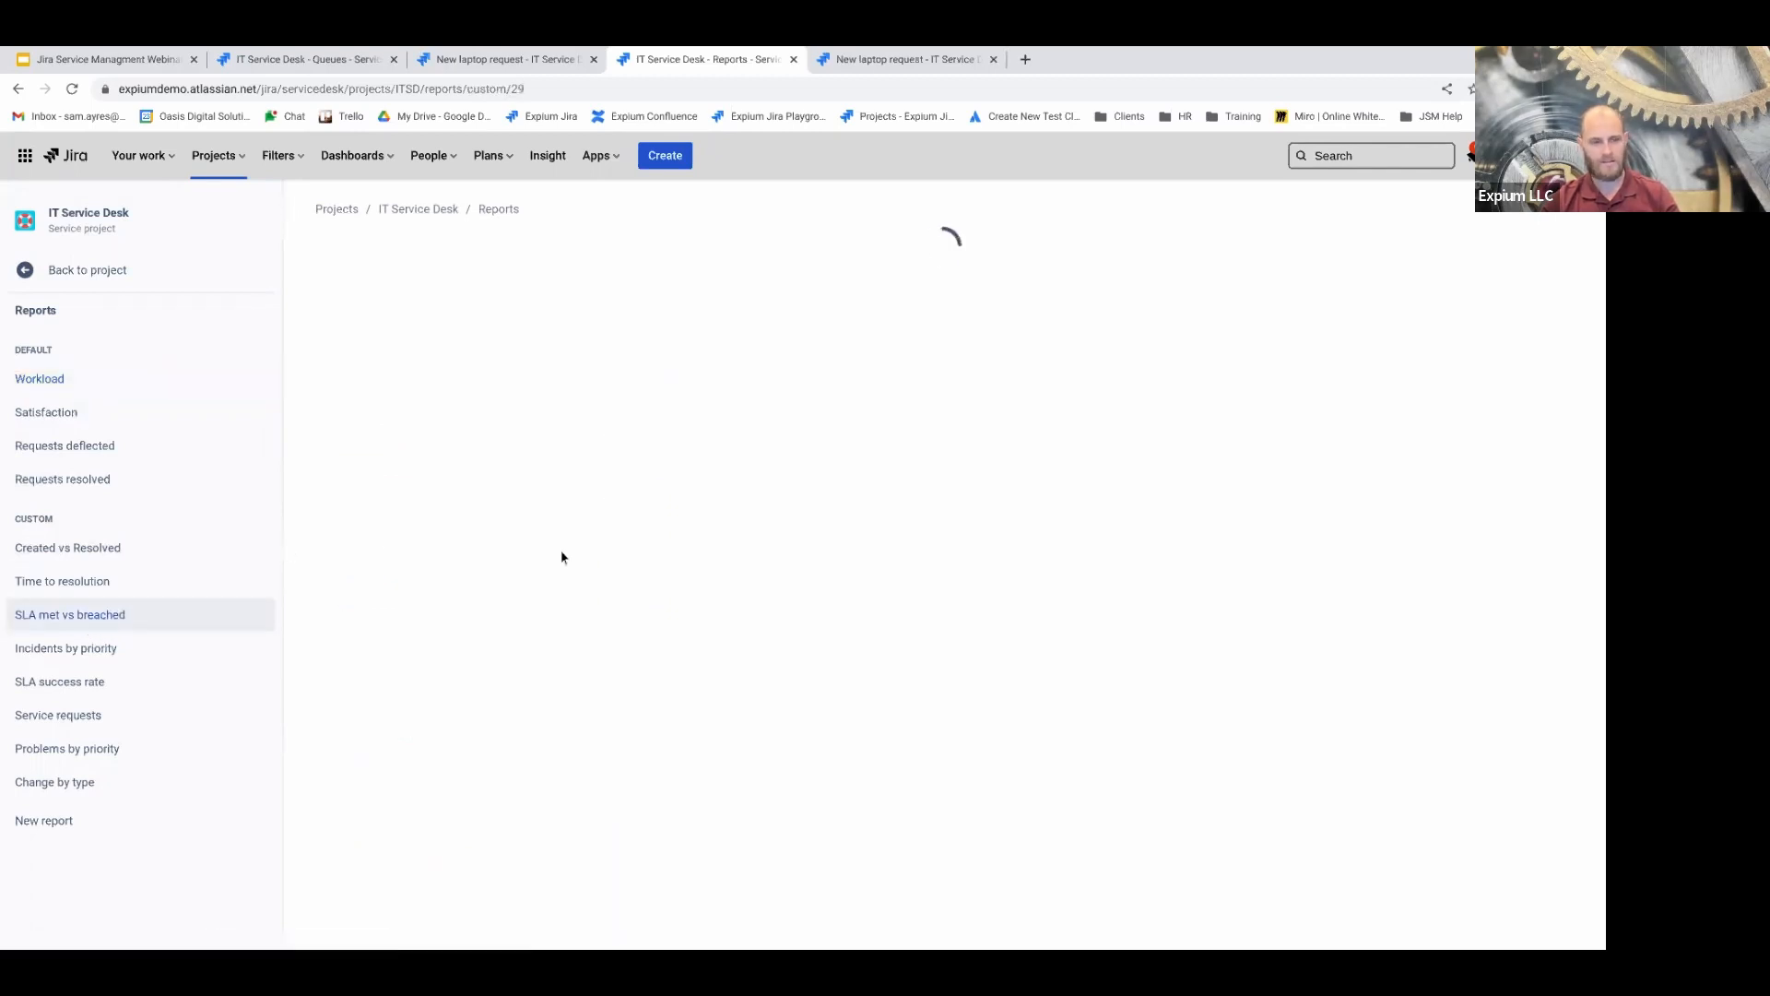
scroll(696, 557, "down", 1)
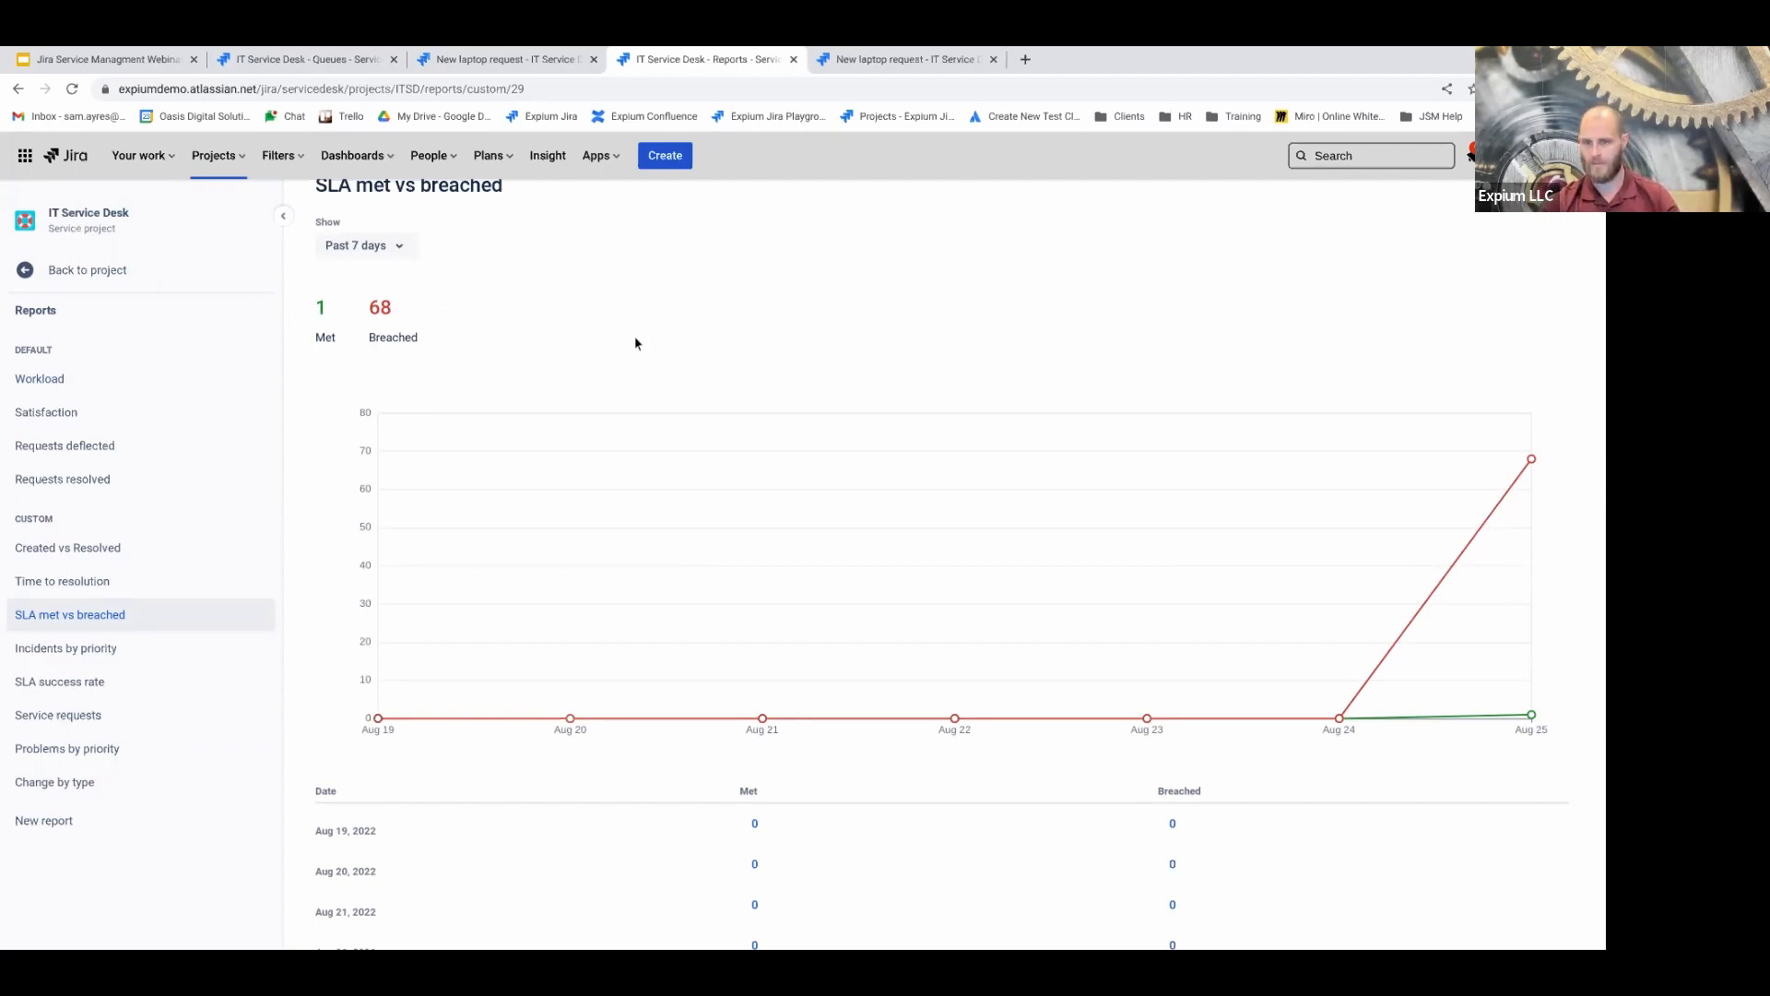
scroll(633, 341, "up", 2)
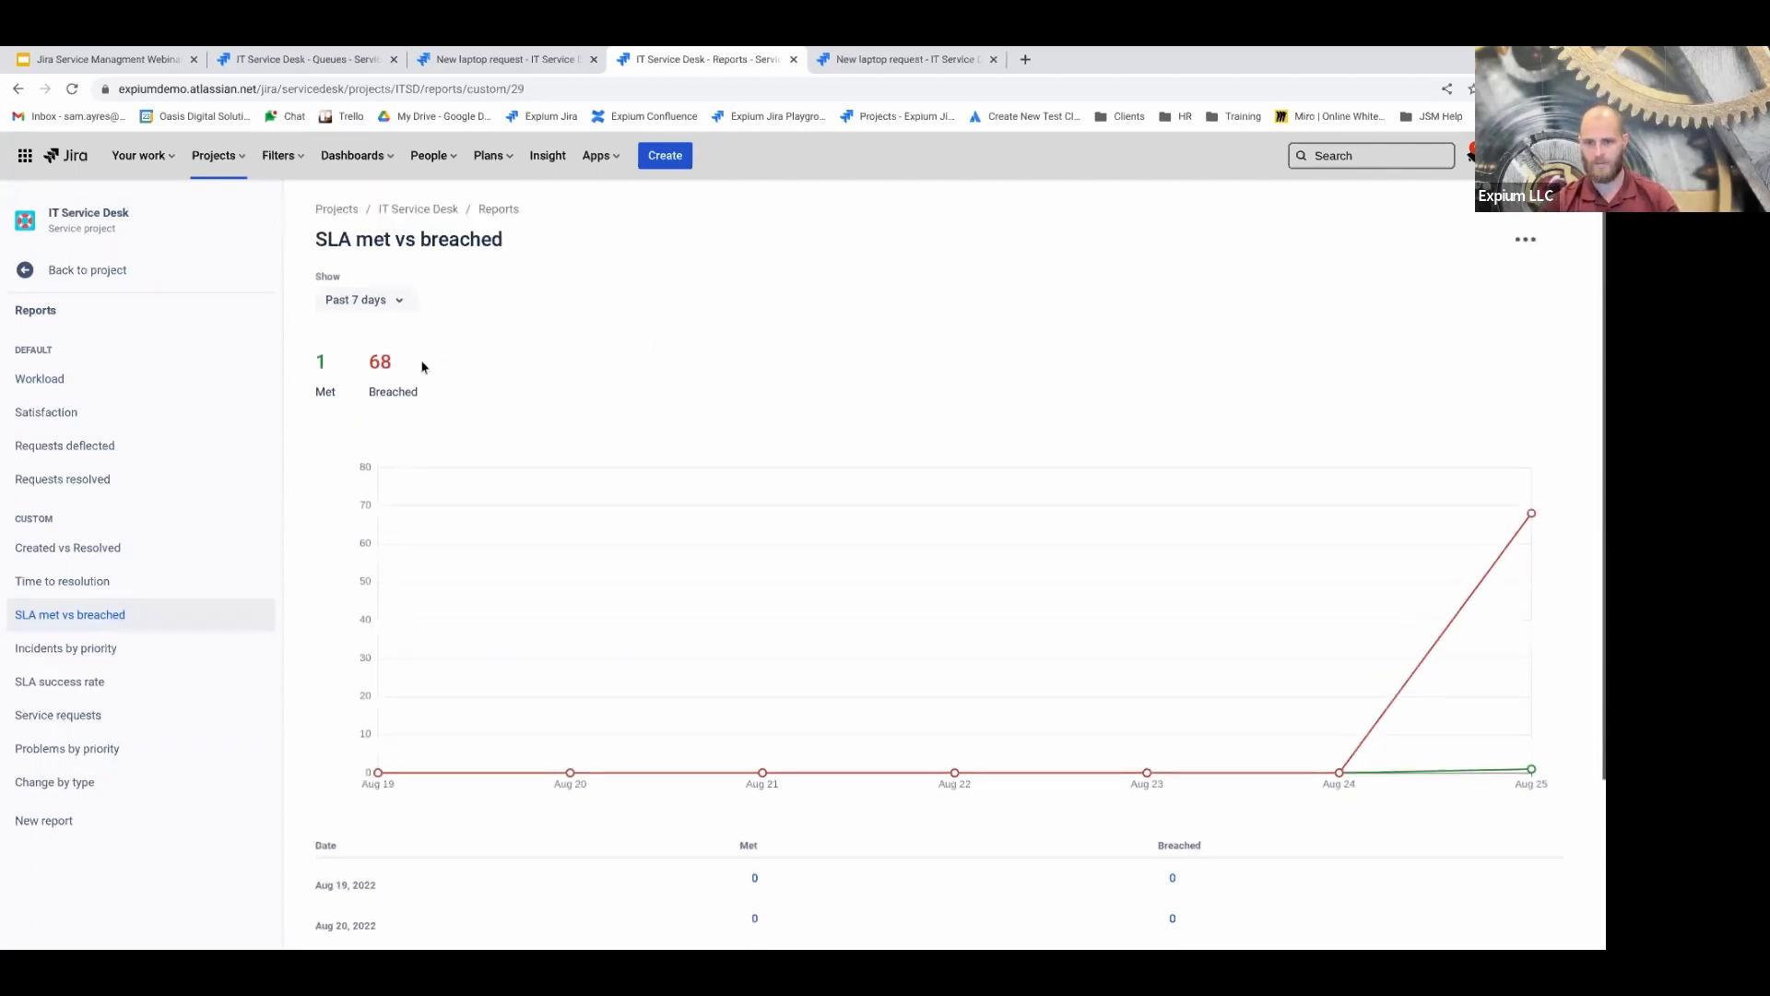
Try Custom range and Past 48 hours, then set the period back to Past 7 days
left_click(371, 307)
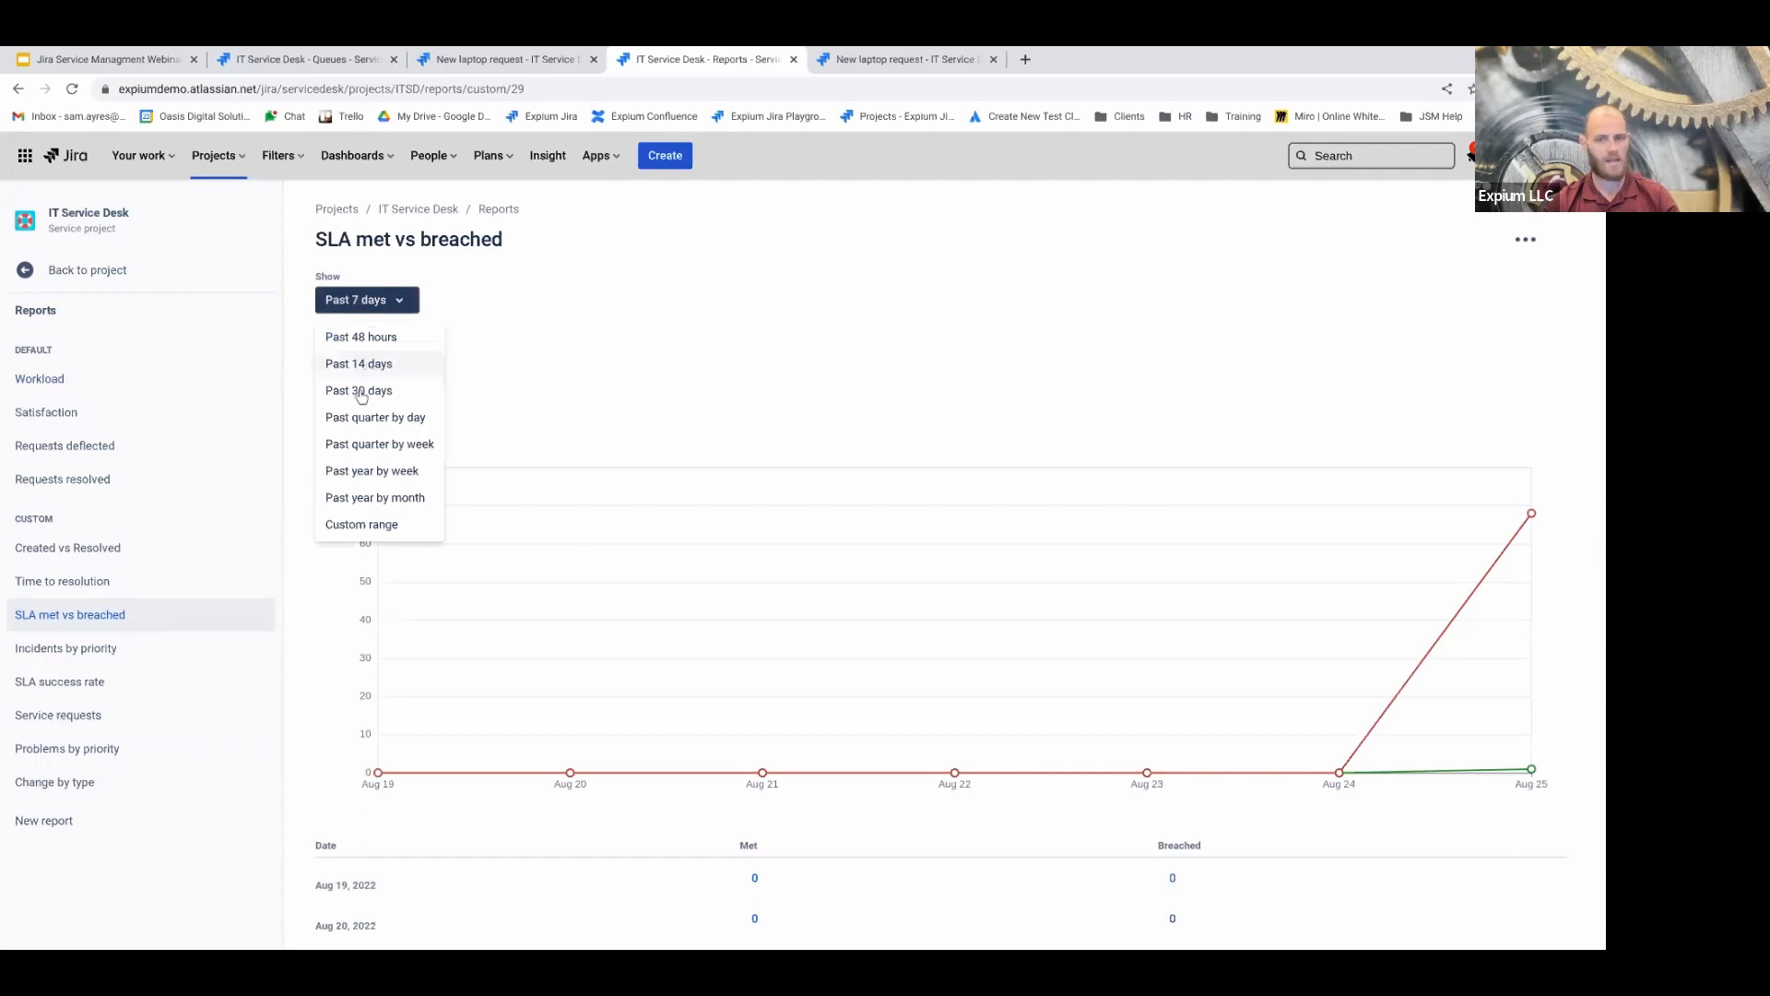
left_click(360, 523)
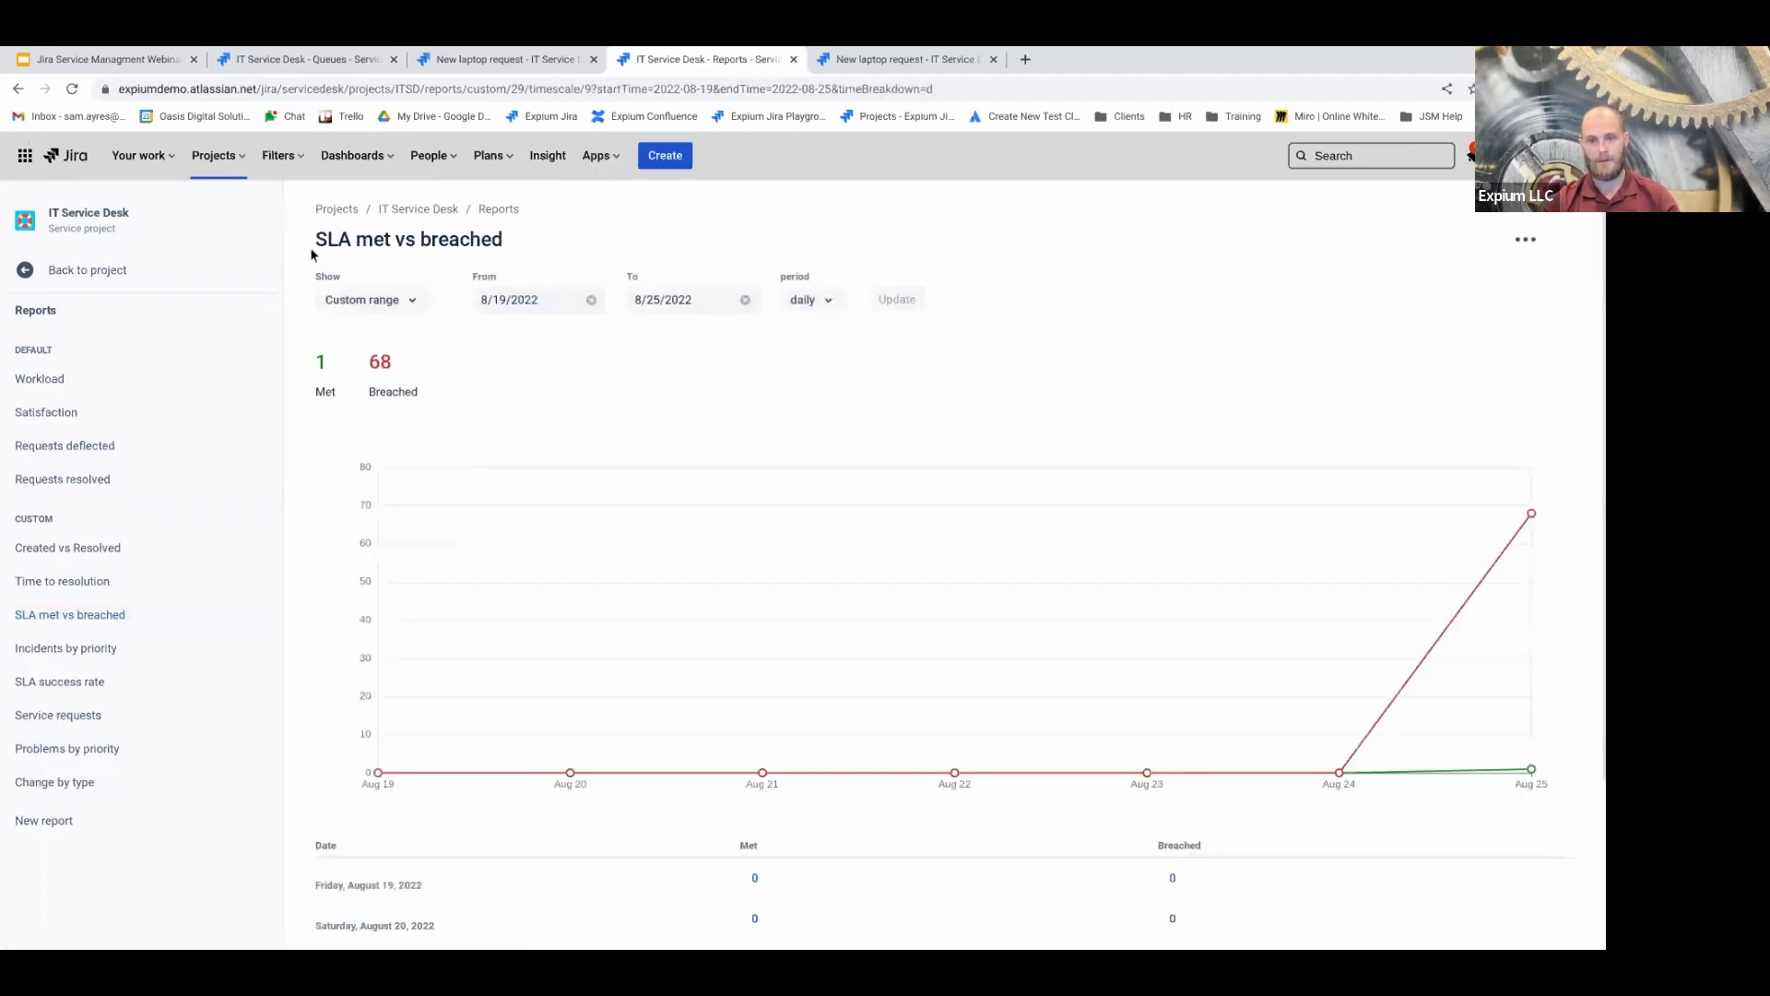
left_click(394, 299)
left_click(366, 338)
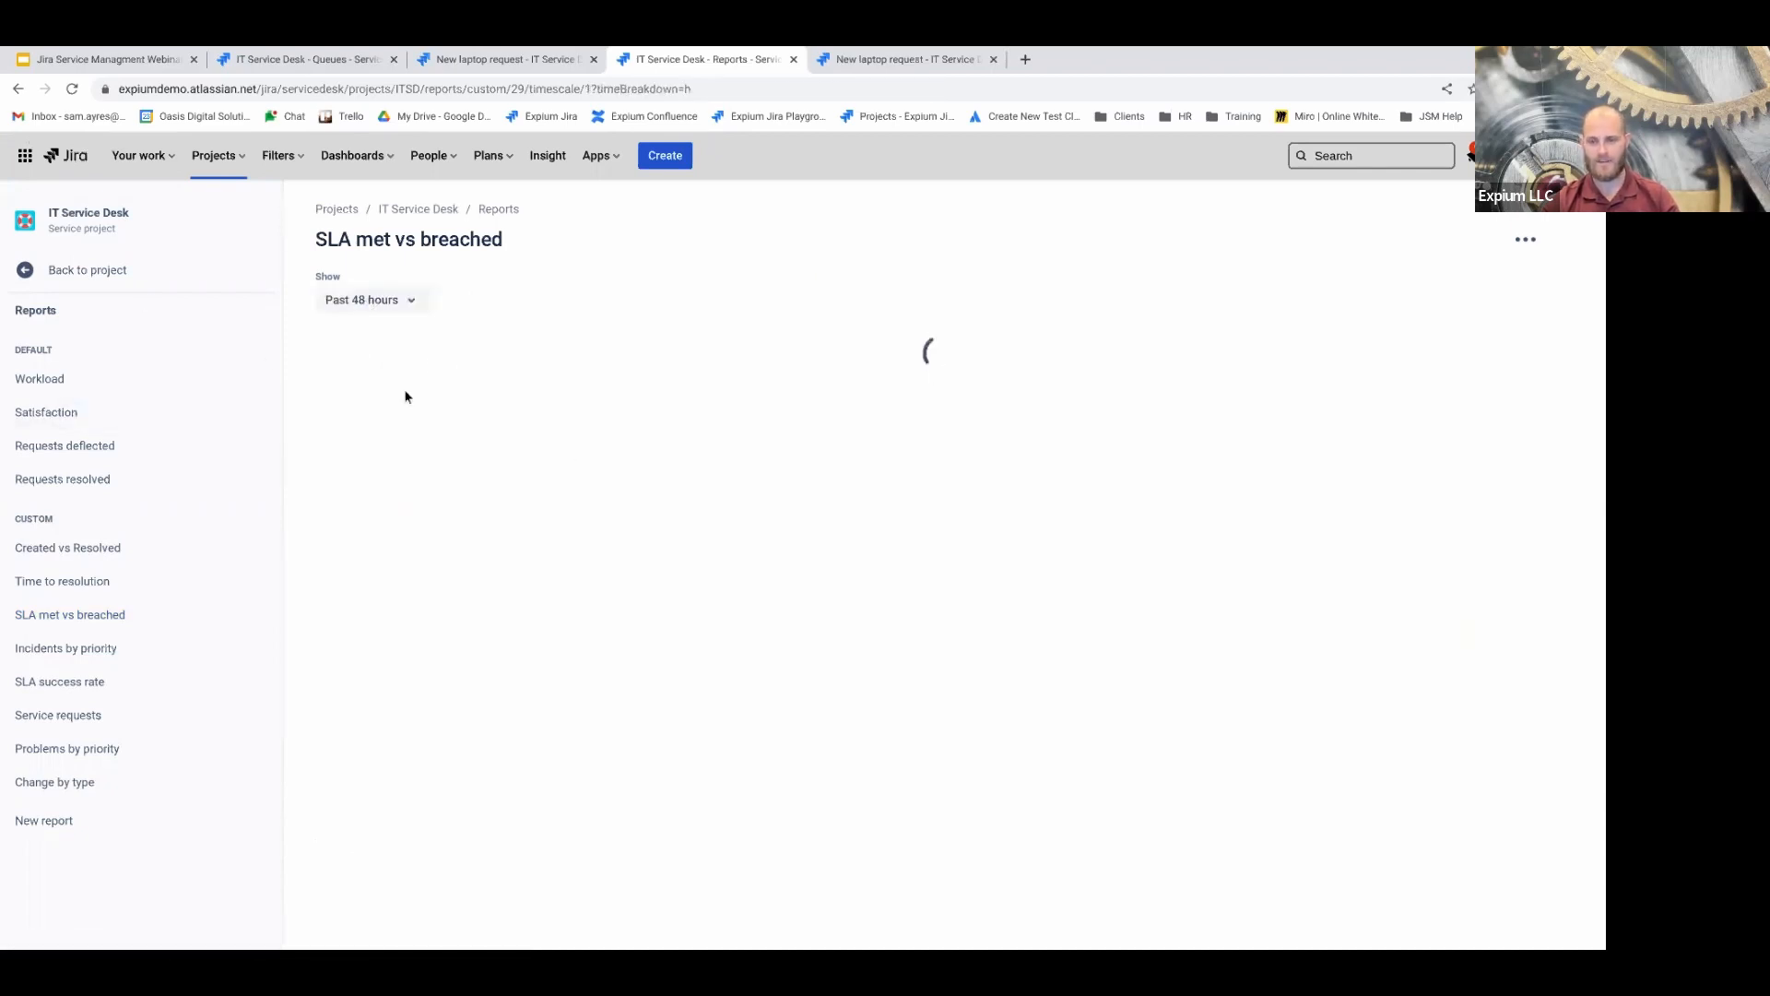
left_click(362, 299)
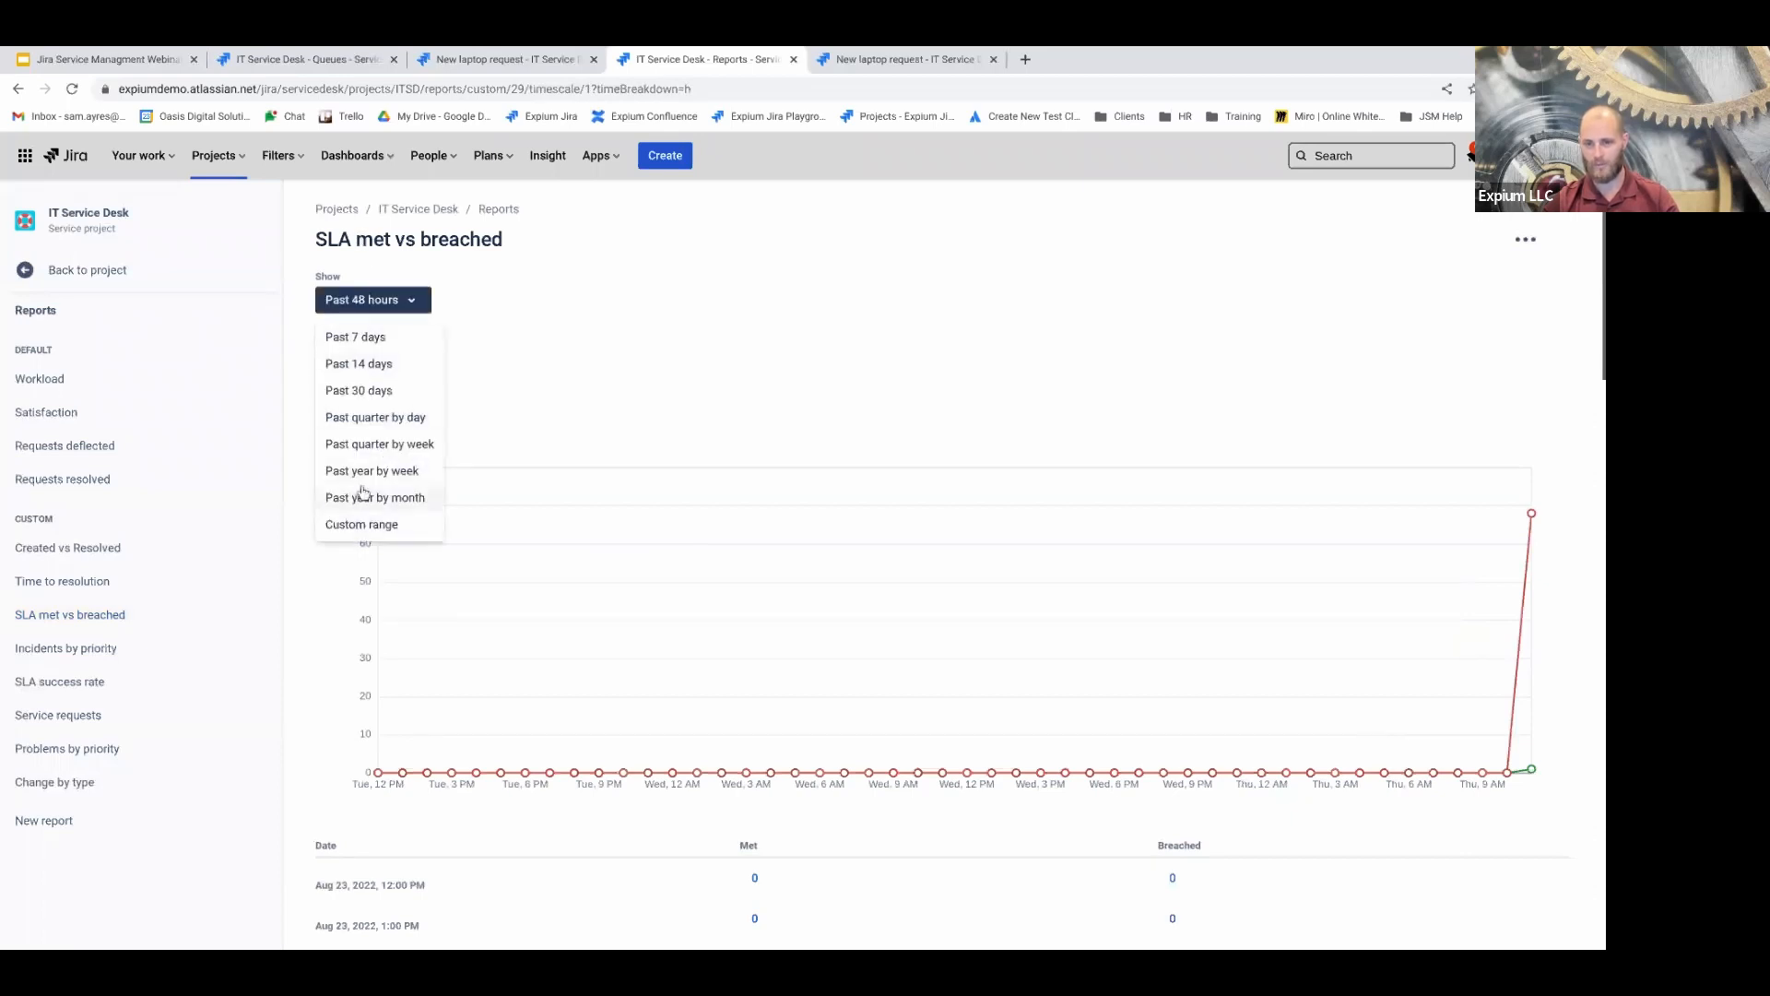
left_click(361, 337)
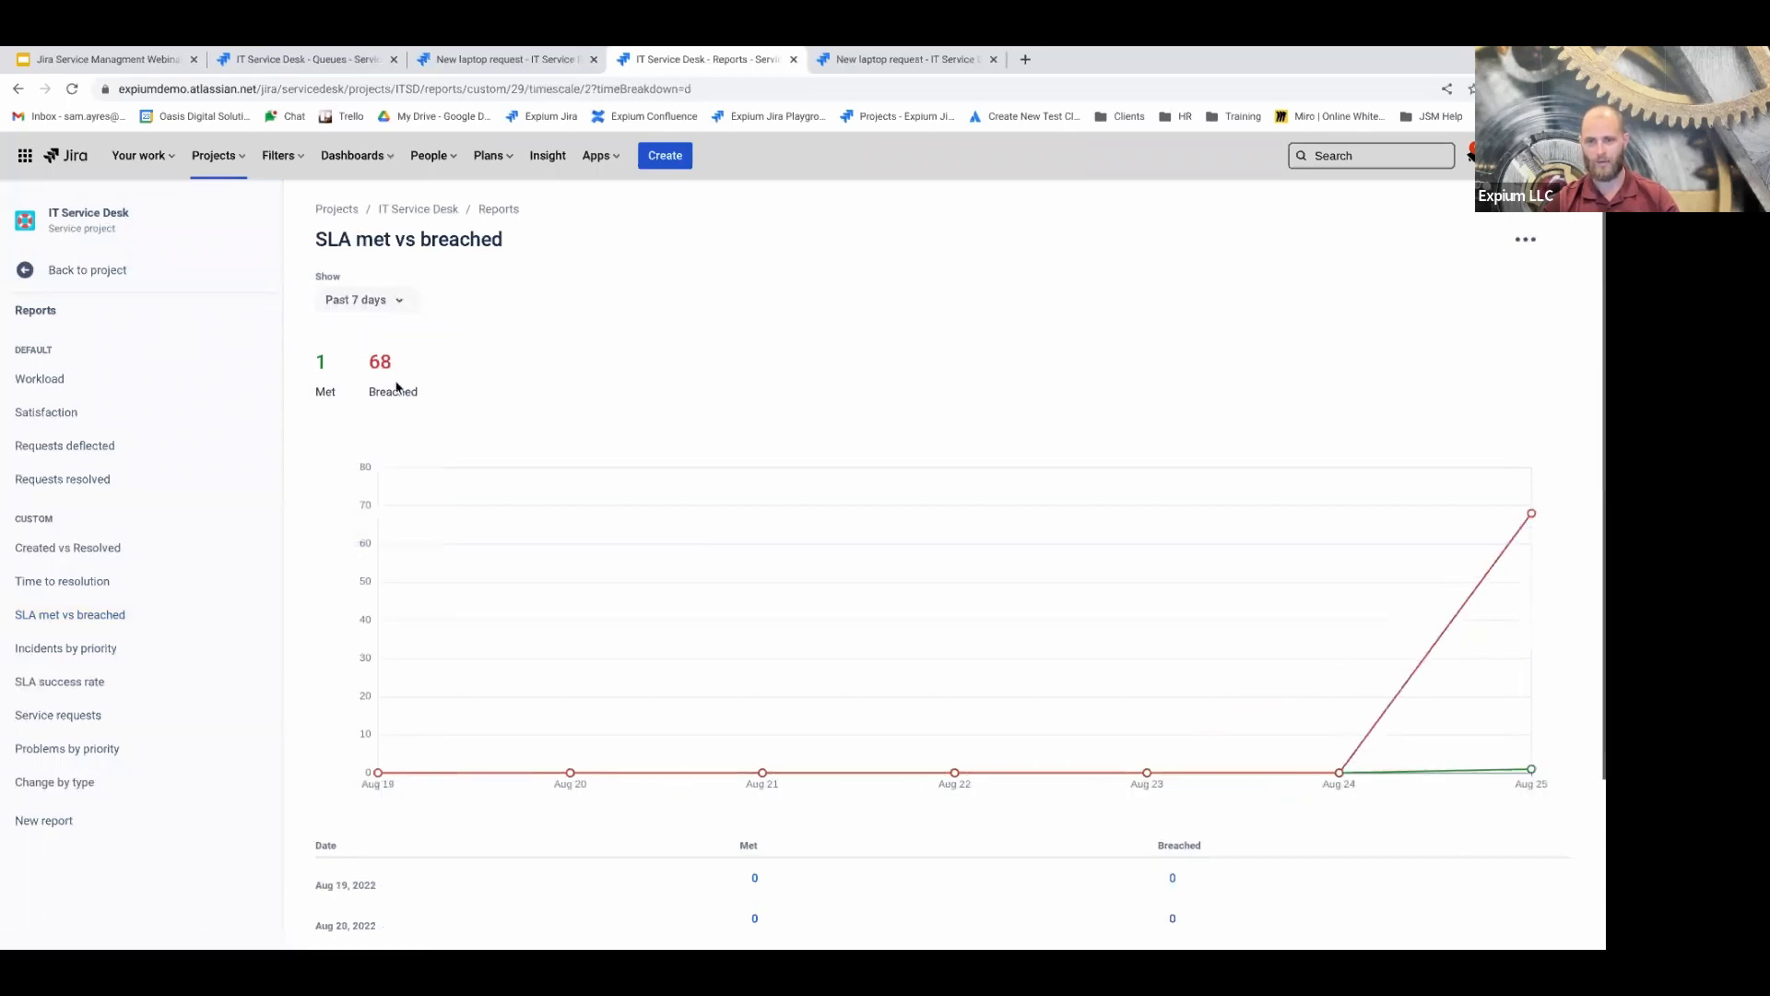
scroll(495, 415, "down", 1)
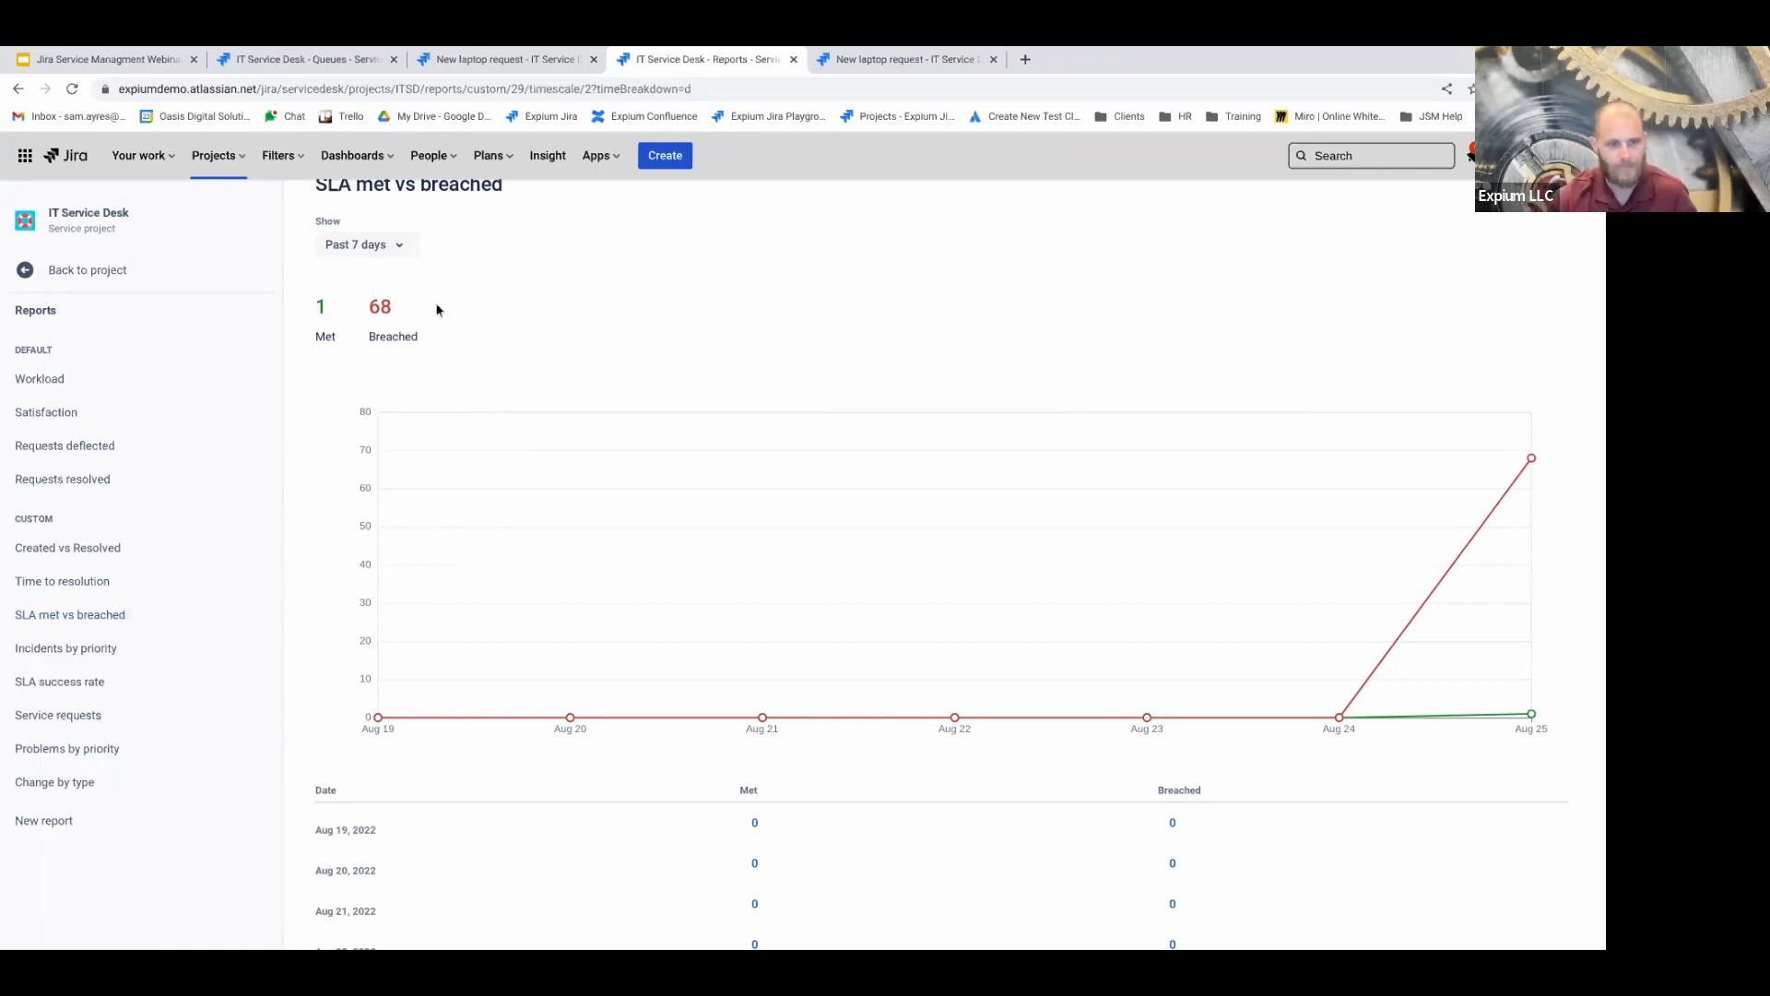
scroll(701, 572, "down", 1)
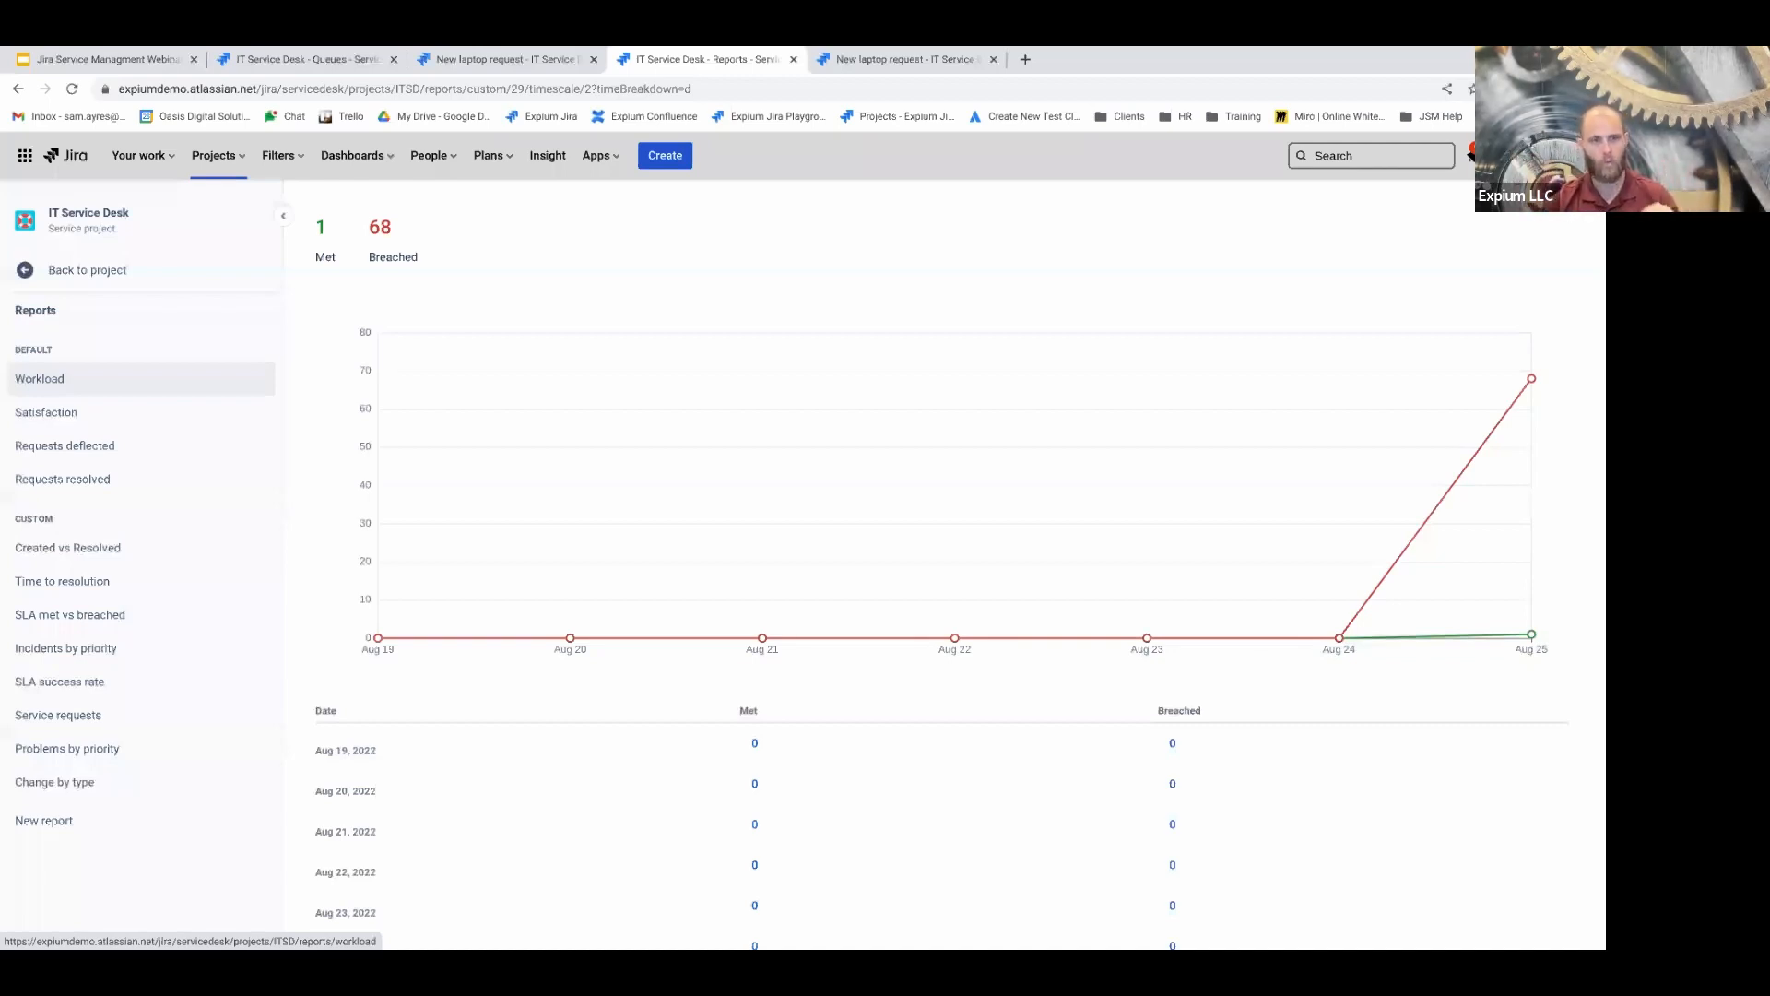
Reopen the Workload report and scroll through all 19 agents' in-progress issues
left_click(43, 383)
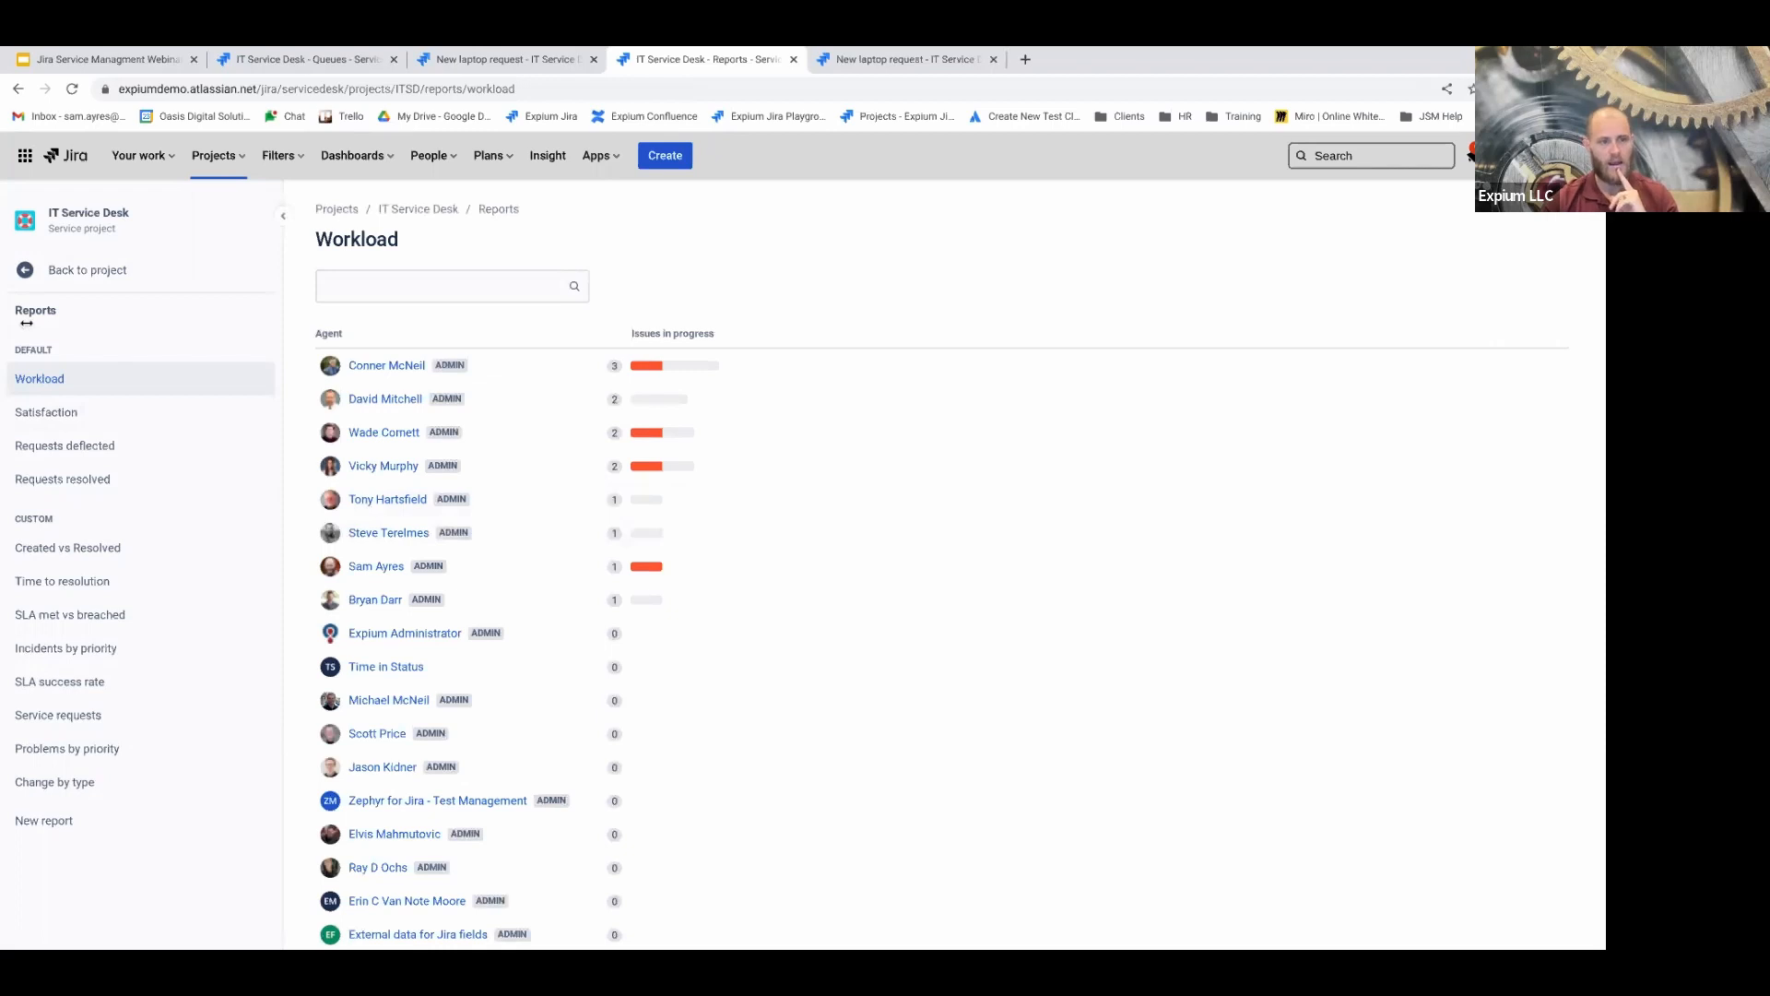
scroll(530, 590, "down", 1)
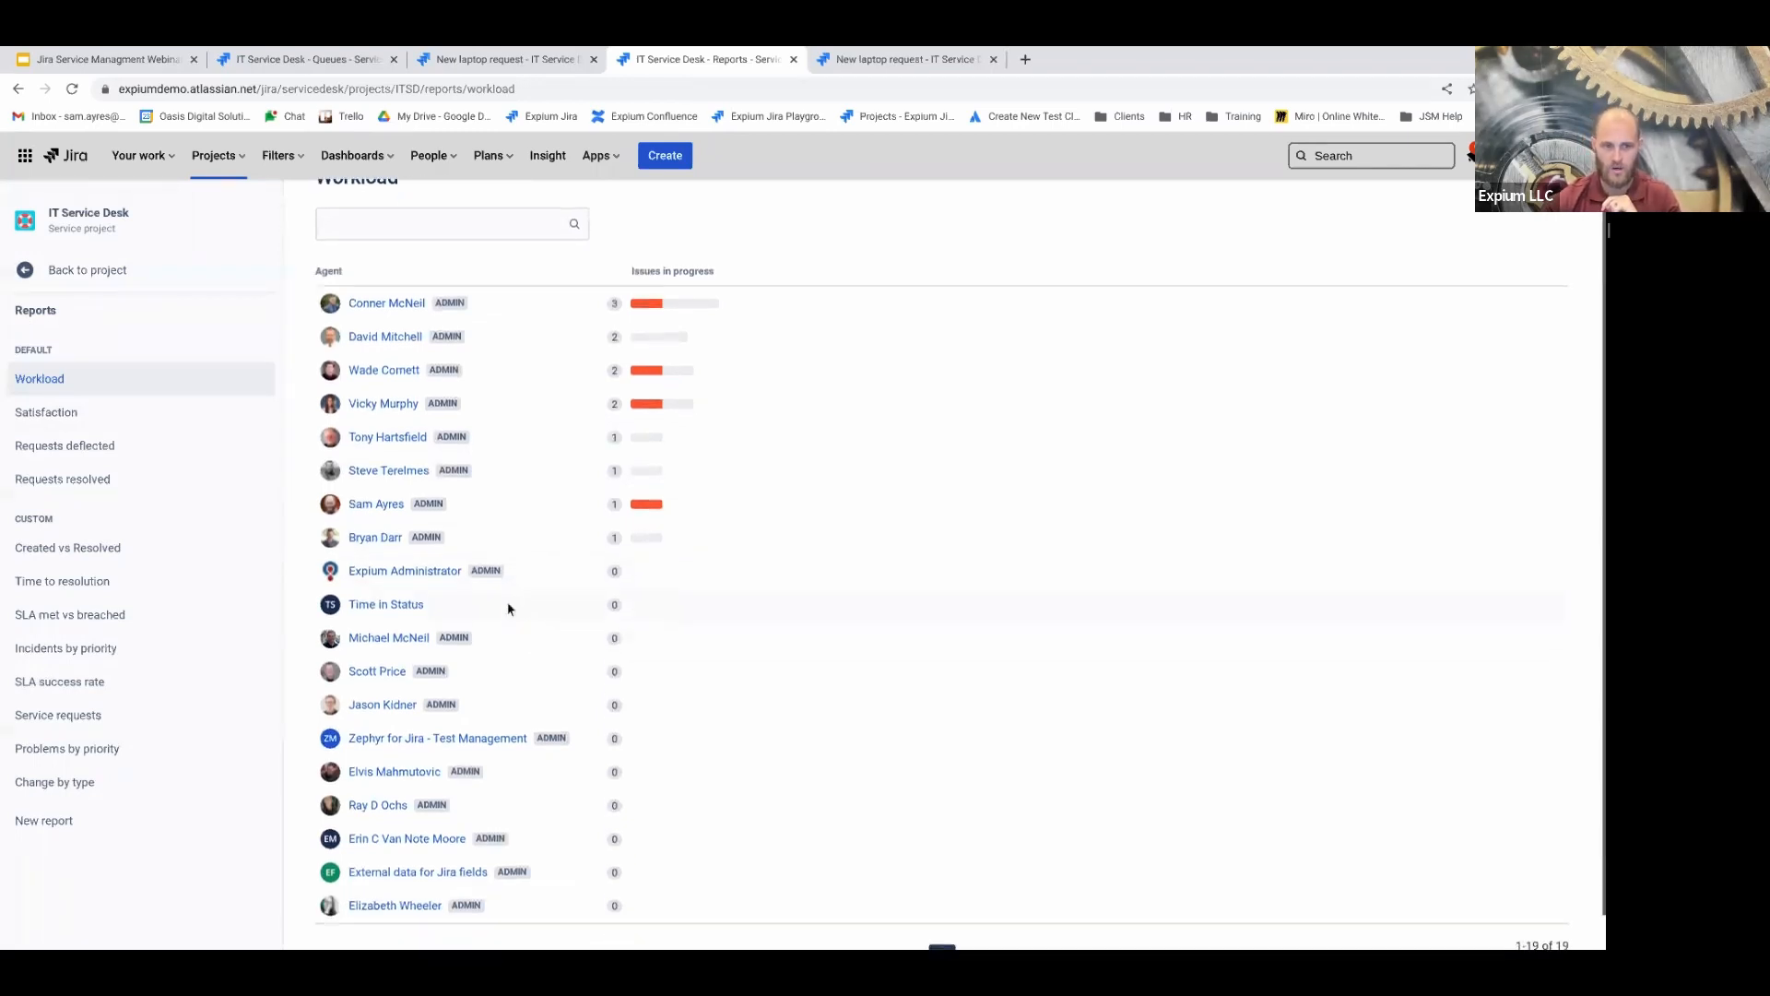
scroll(507, 608, "down", 1)
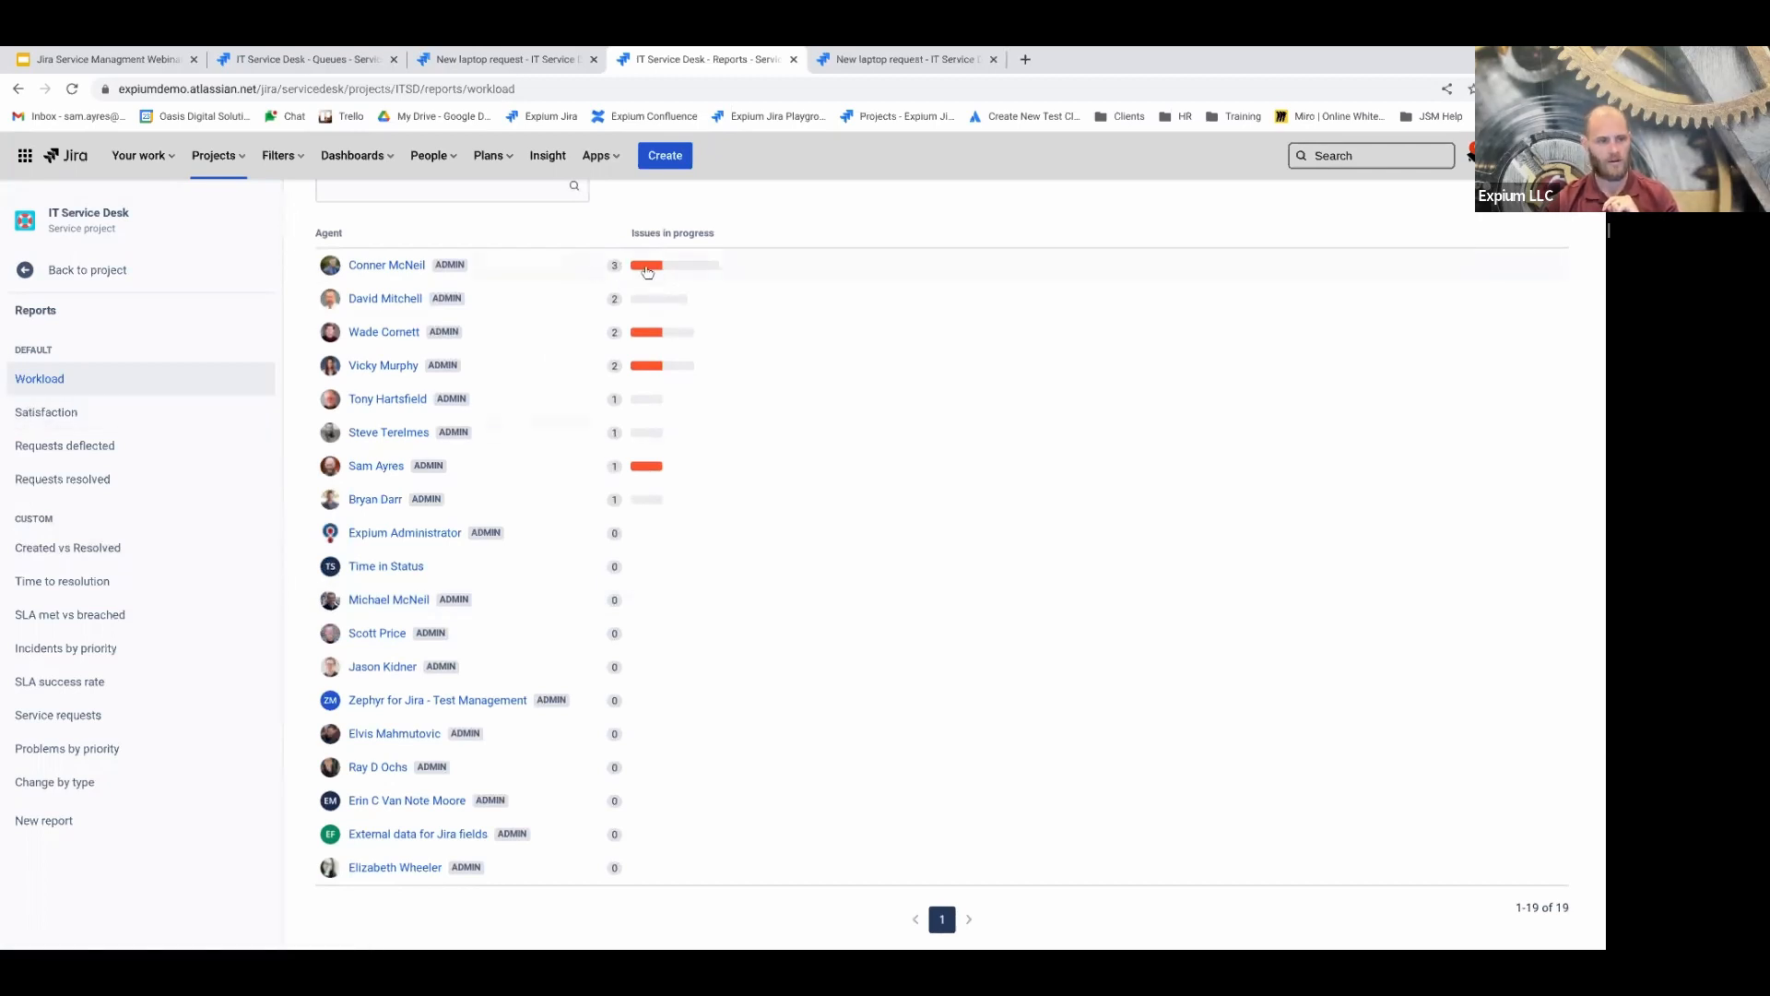
mouse_move(631, 275)
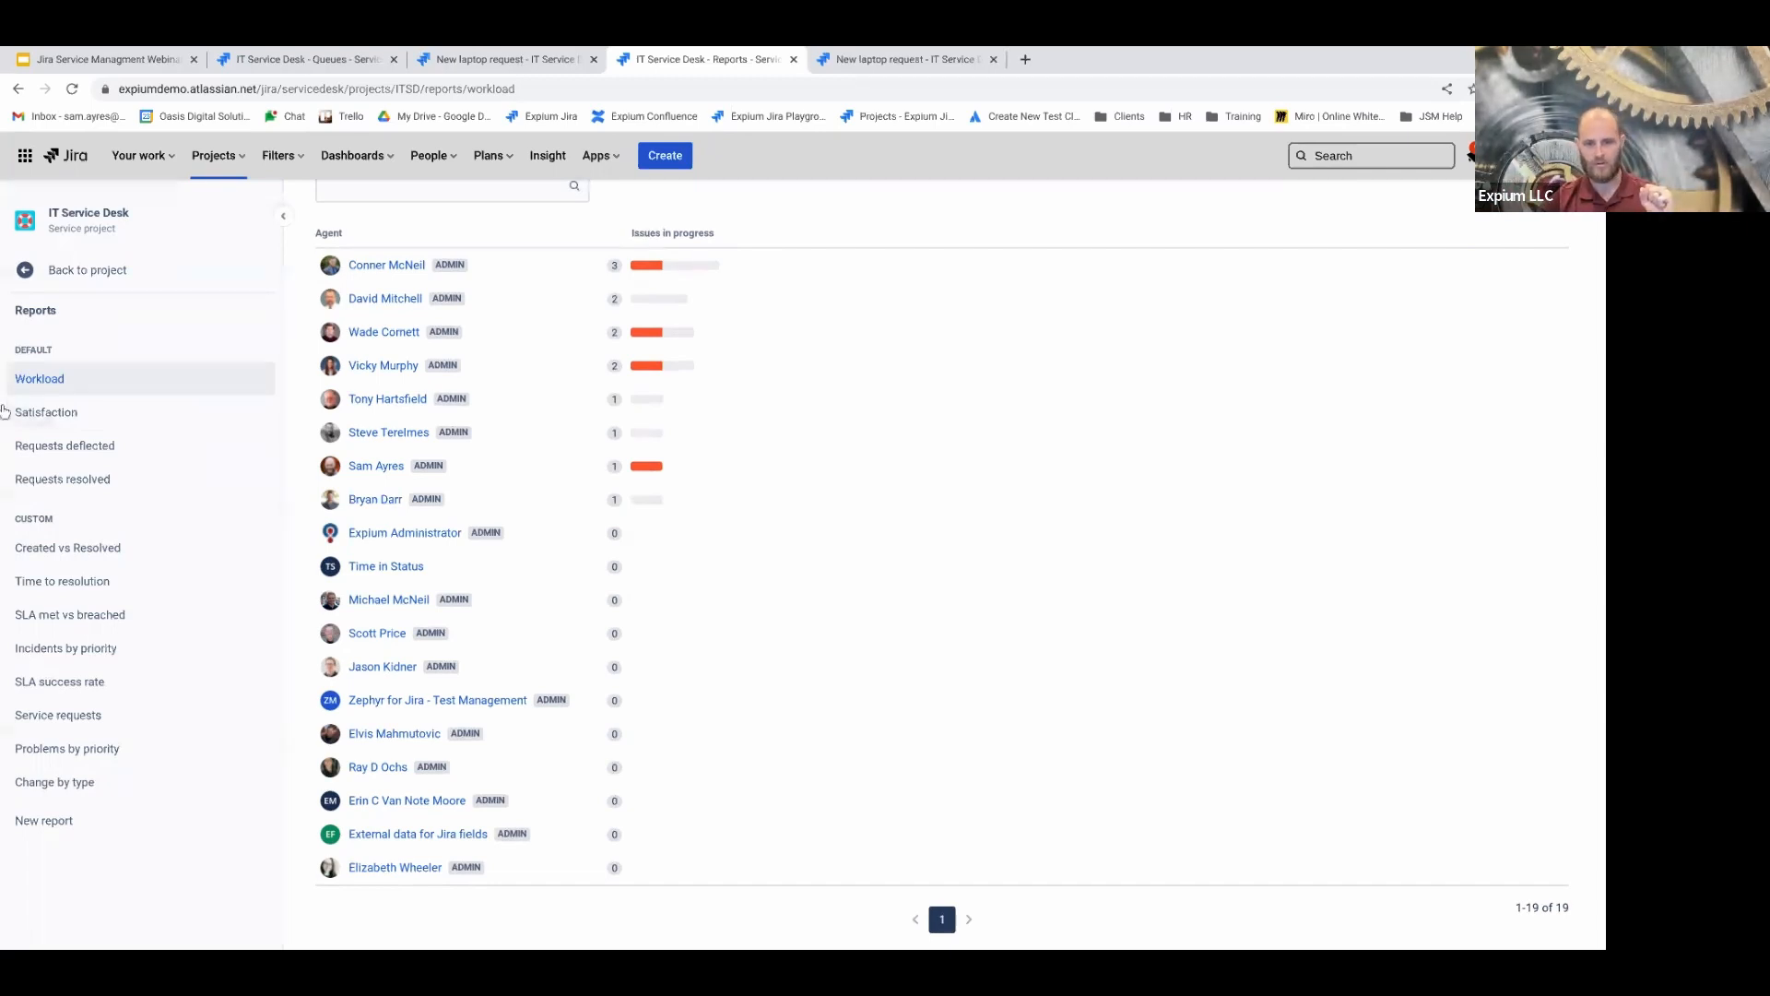
Open the Requests deflected report: 1 request deflected, 1 article view
left_click(78, 448)
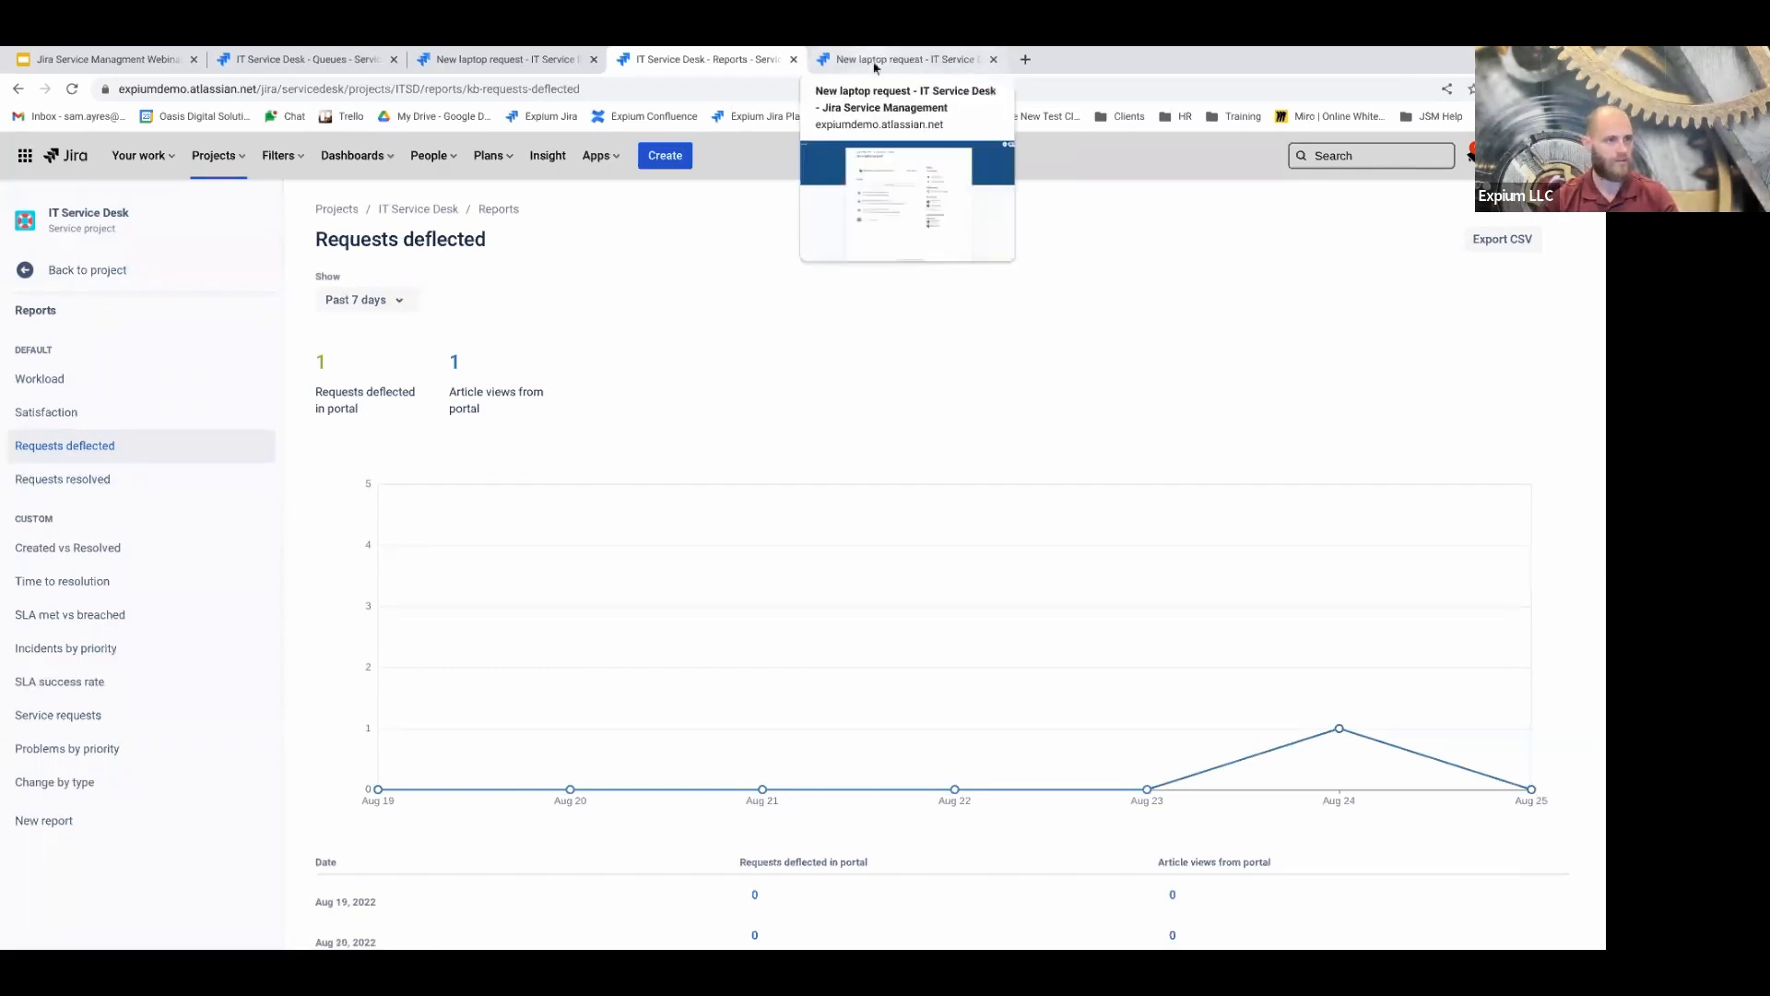
Start the webinar deck slideshow from slide 7, Upcoming Classes
left_click(93, 59)
key("Down")
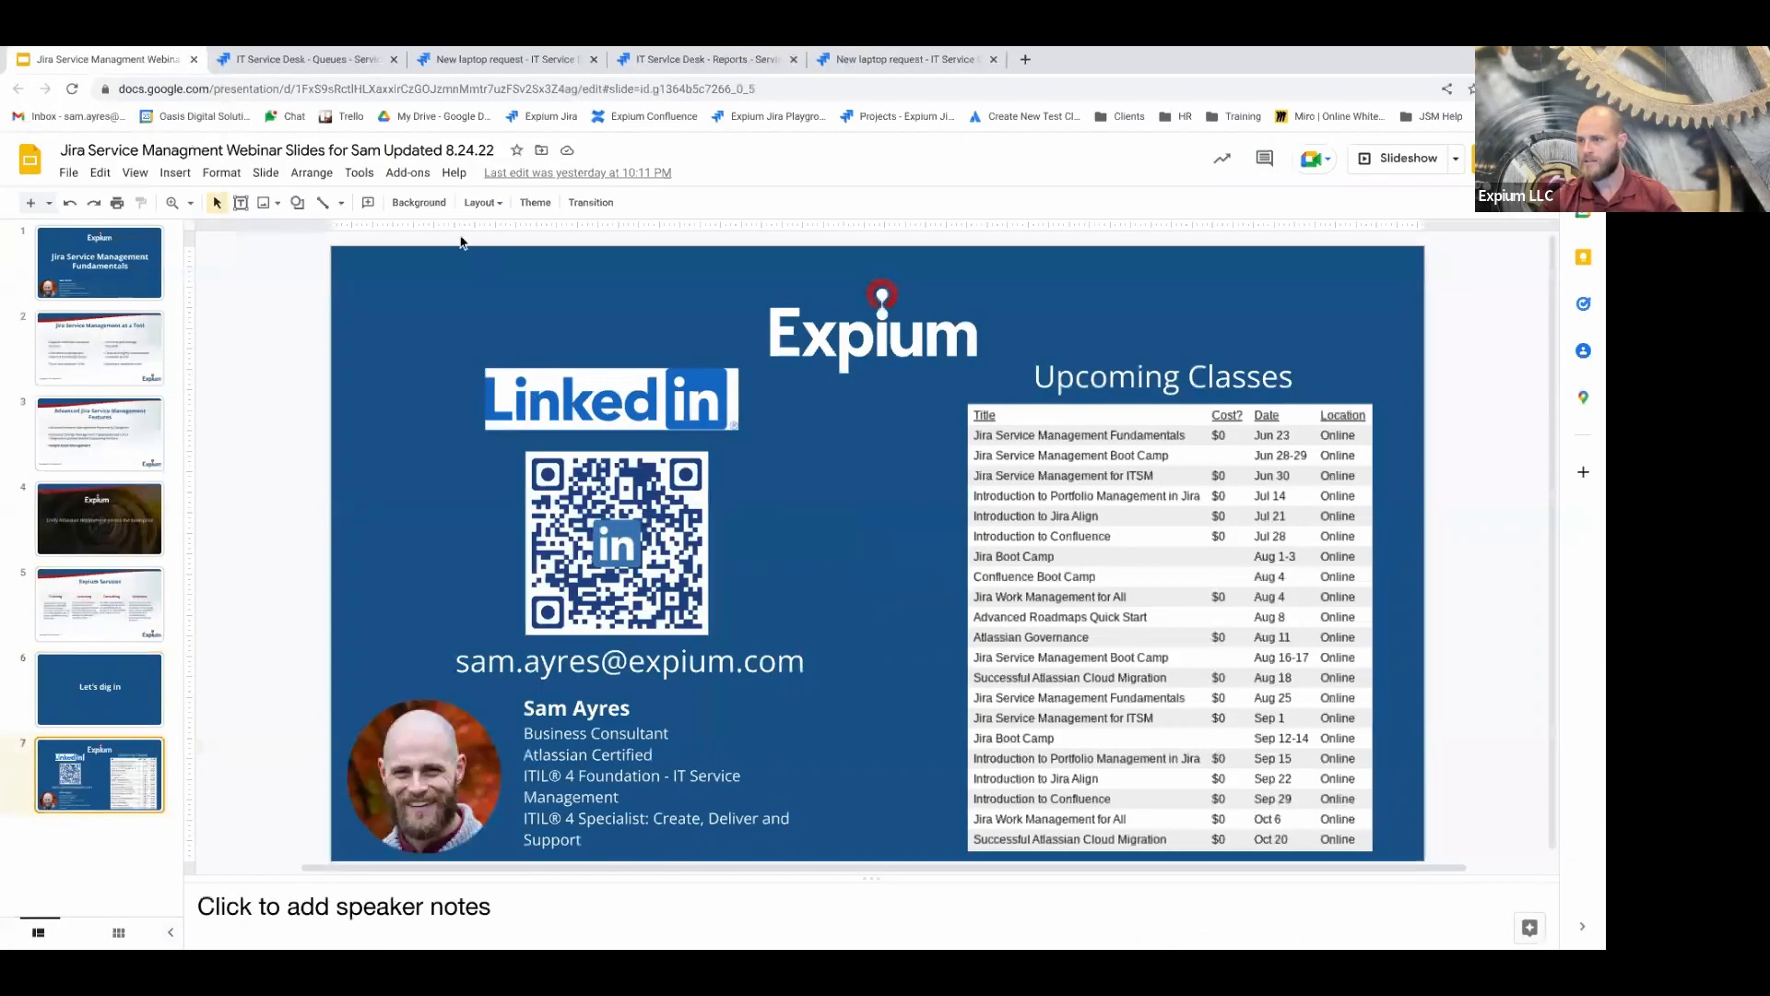
left_click(1402, 159)
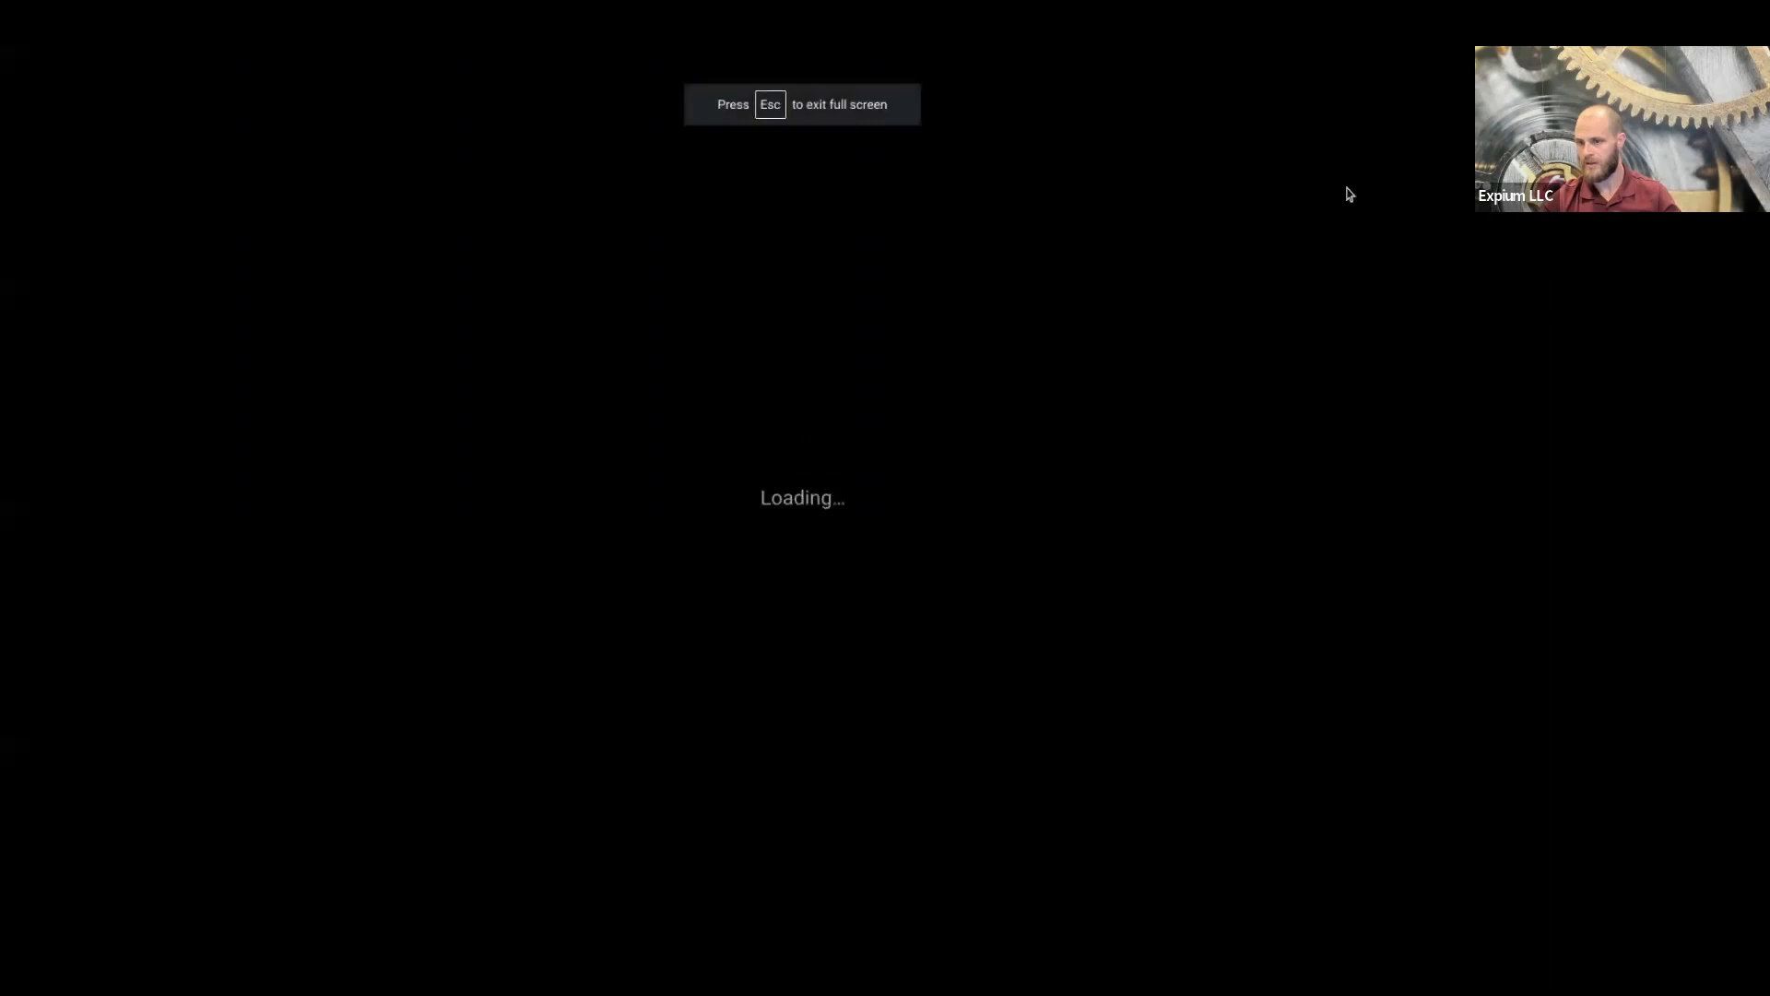